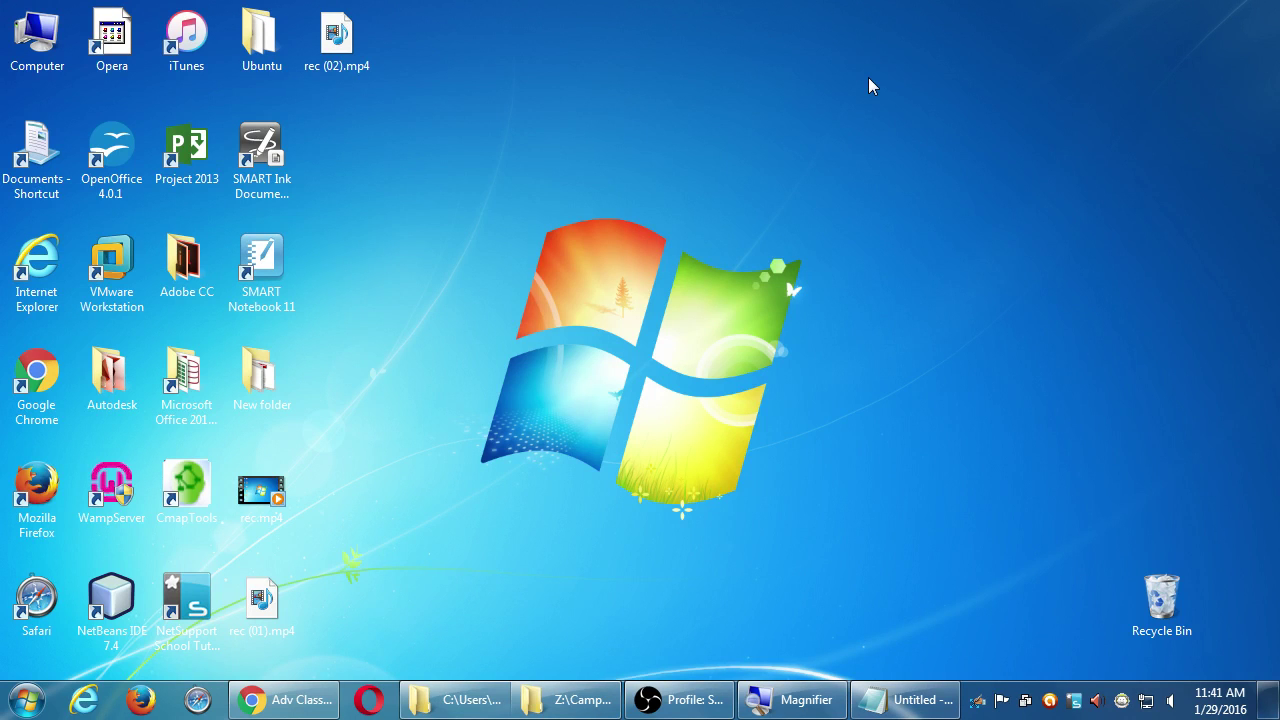
- Magnify the screen, open Computer's drive list and select the classroom data (Z:) drive
{"action": "key", "text": "super+plus"}
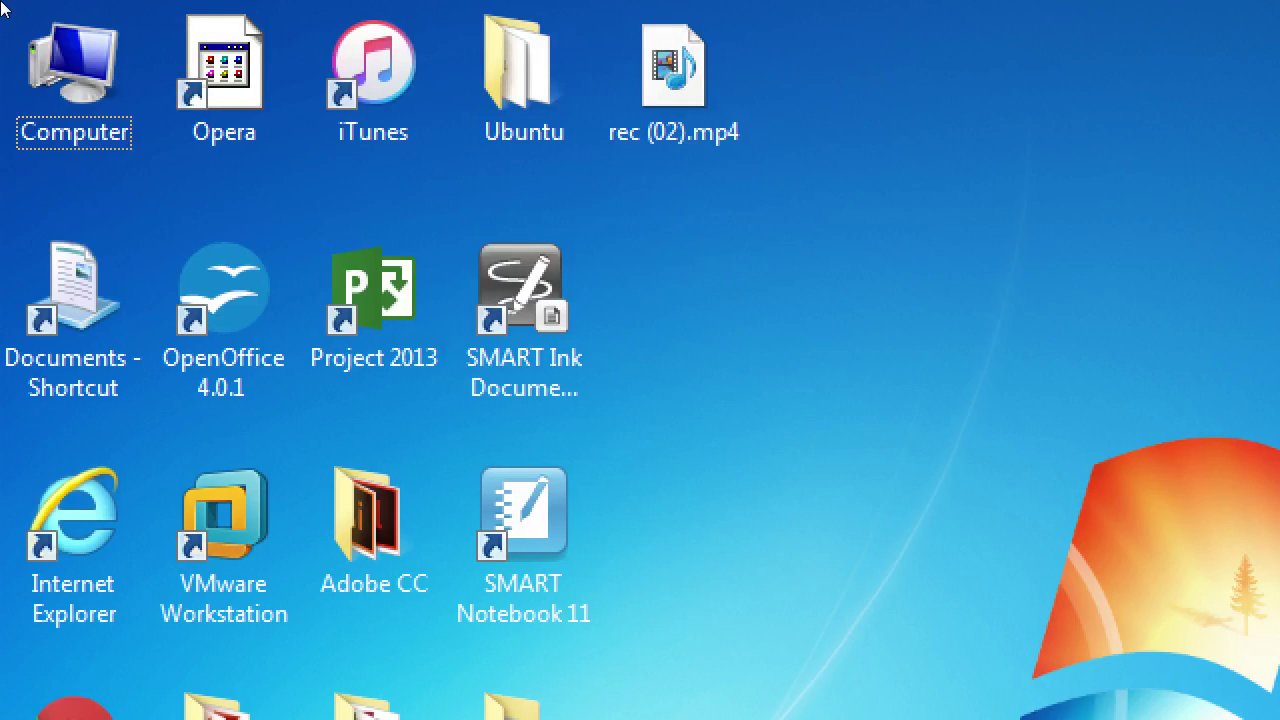
{"action": "left_click", "coordinate": [52, 35]}
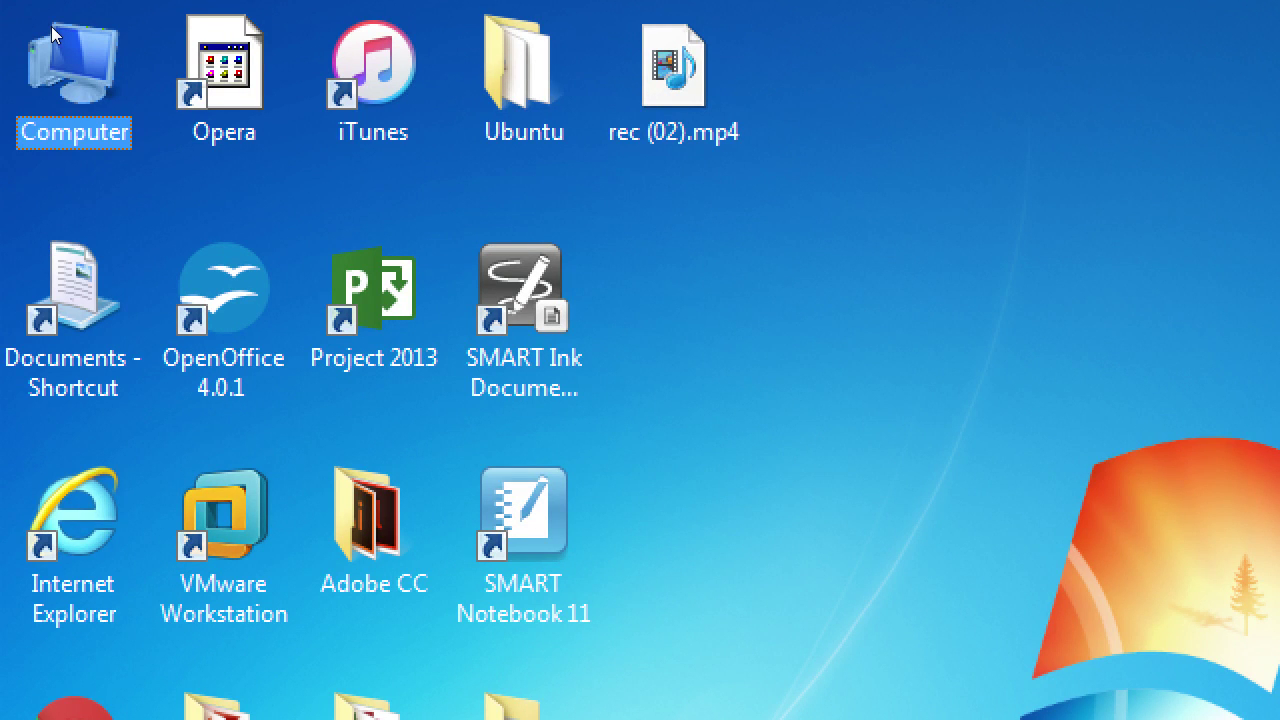
{"action": "double_click", "coordinate": [51, 26]}
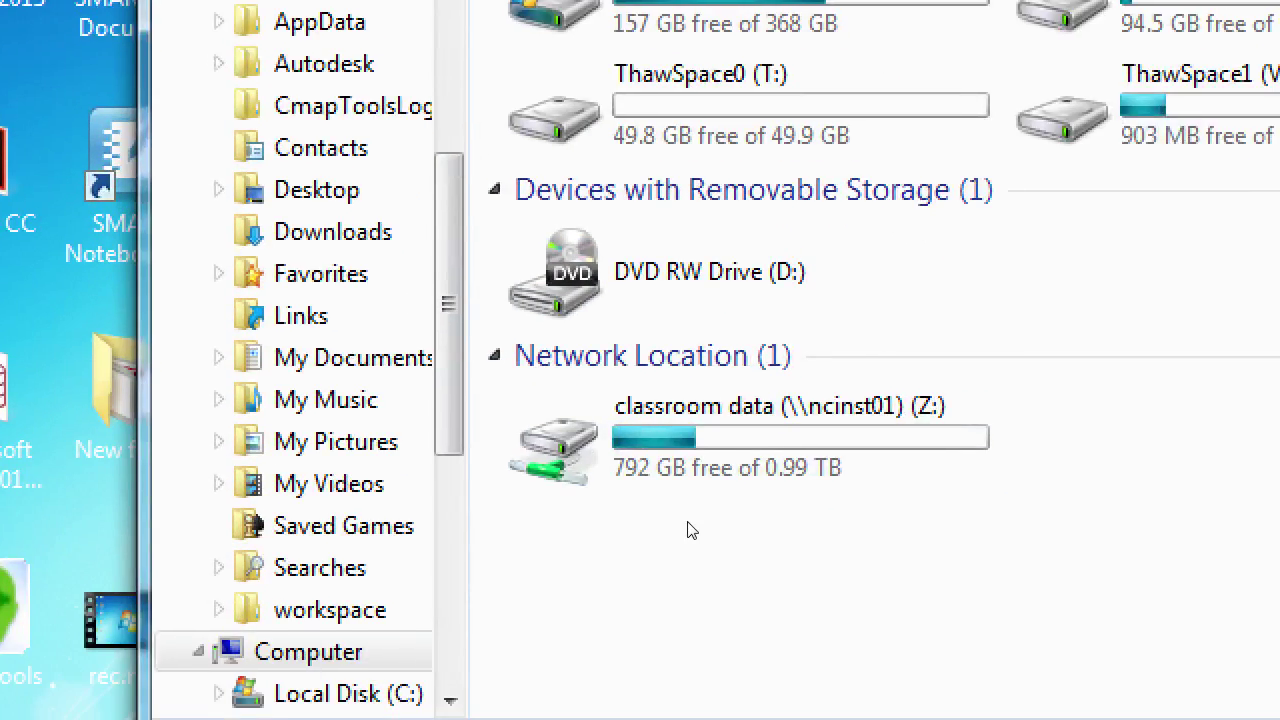
{"action": "left_click", "coordinate": [580, 401]}
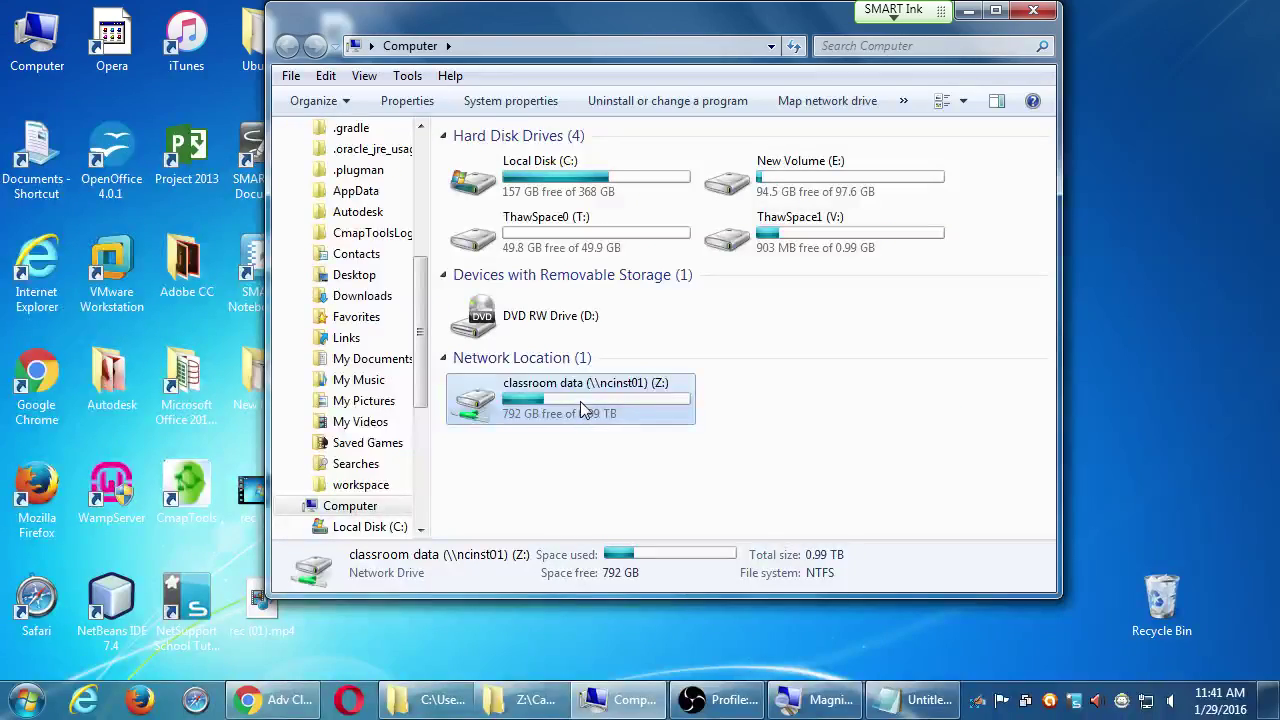
- Open the Campos Advanced Google folder on classroom data (Z:) and select shared doc.txt
{"action": "double_click", "coordinate": [530, 405]}
{"action": "scroll", "coordinate": [532, 420], "scroll_direction": "down", "scroll_amount": 8}
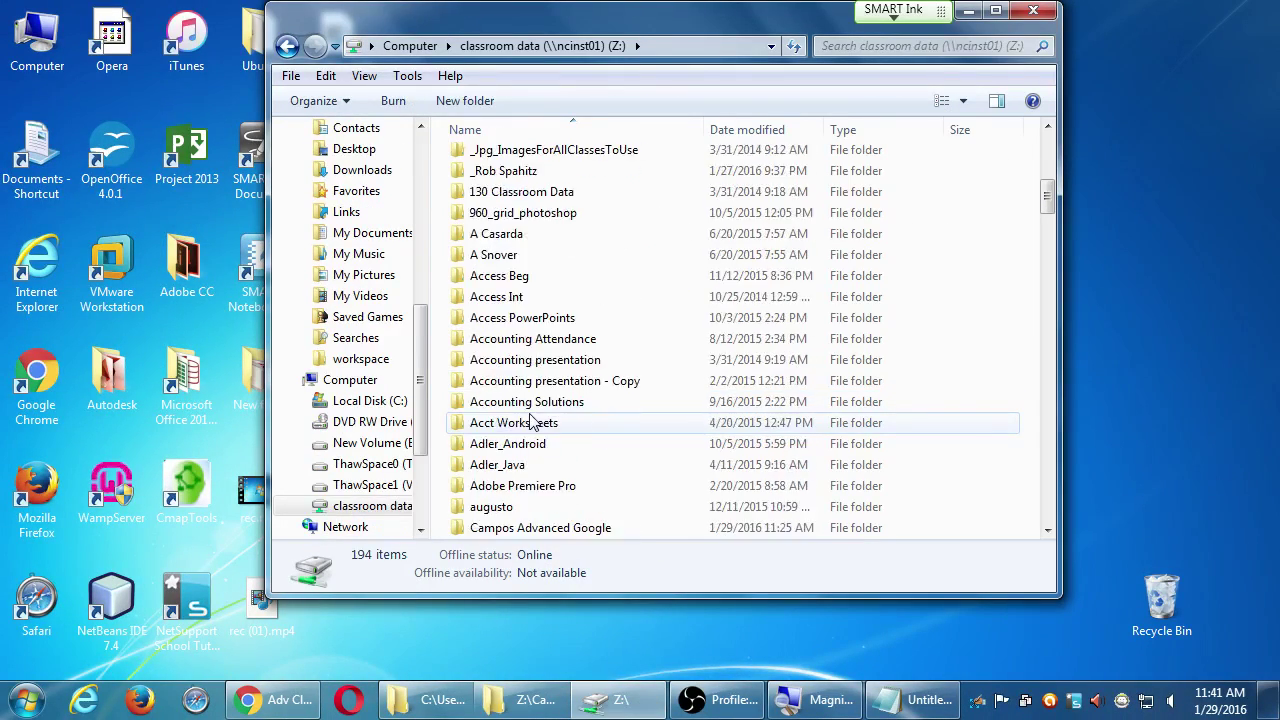
{"action": "scroll", "coordinate": [540, 422], "scroll_direction": "down", "scroll_amount": 3}
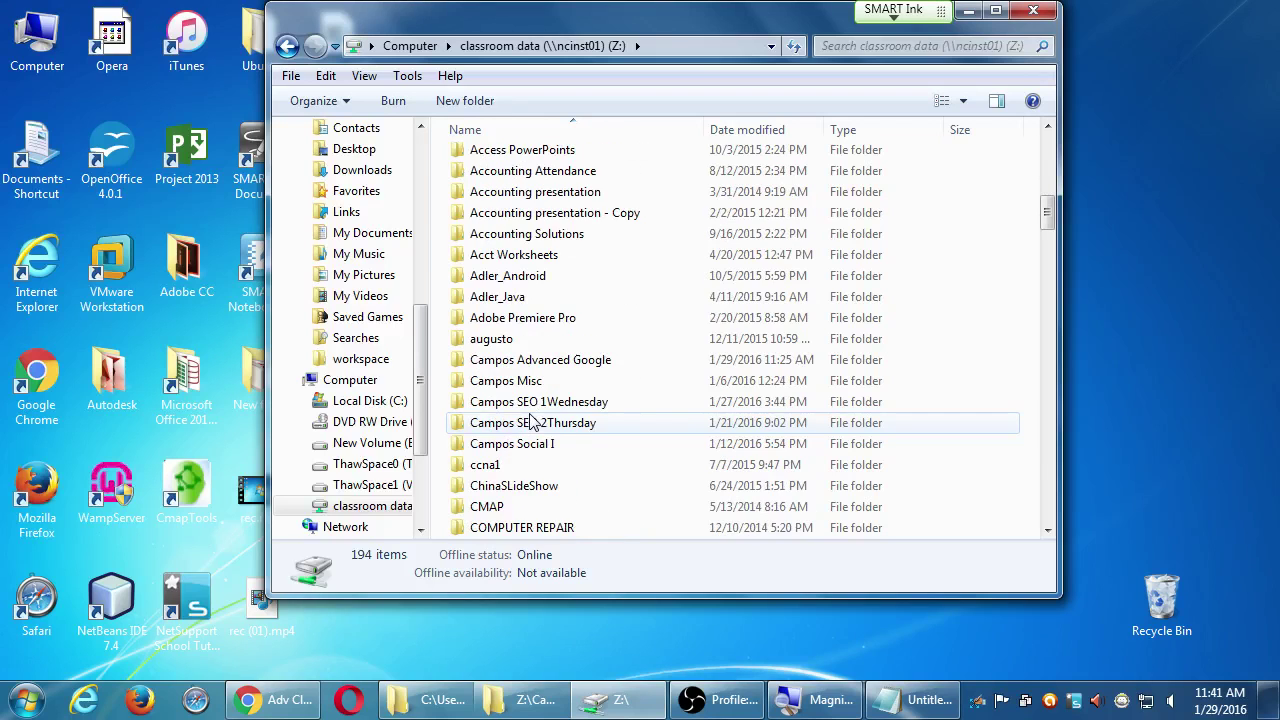
{"action": "left_click", "coordinate": [590, 362]}
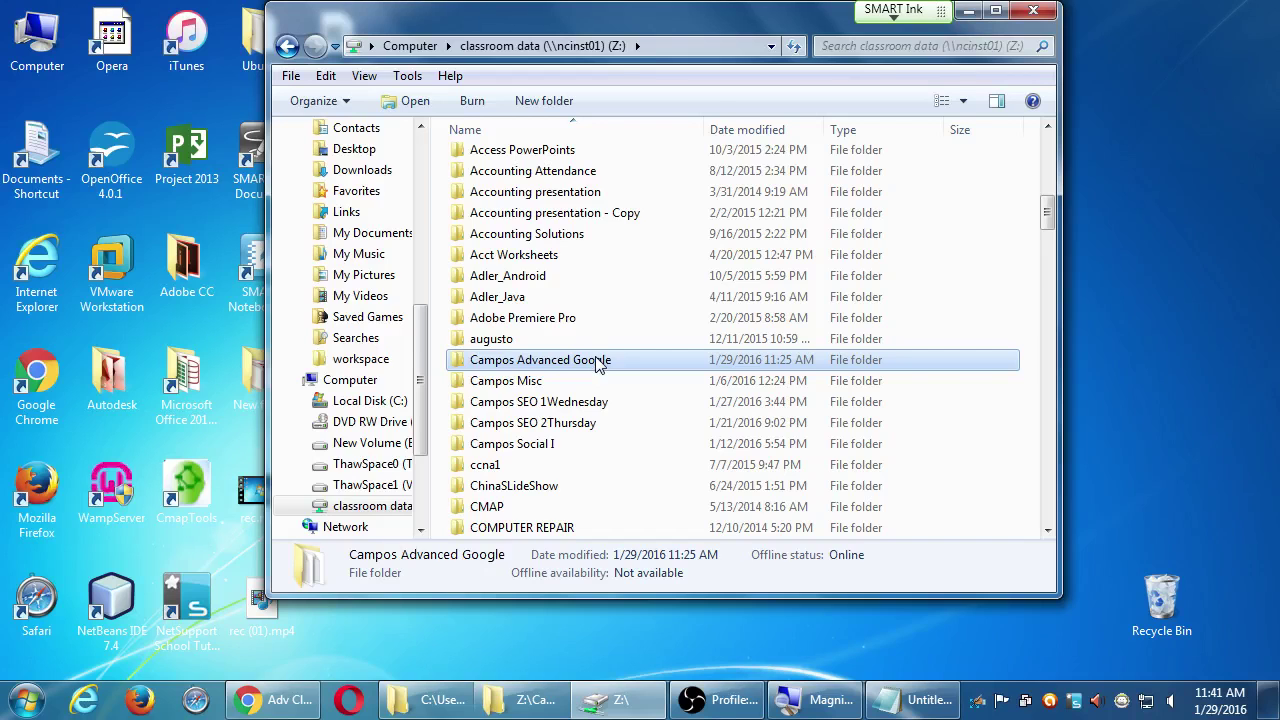
{"action": "double_click", "coordinate": [597, 362]}
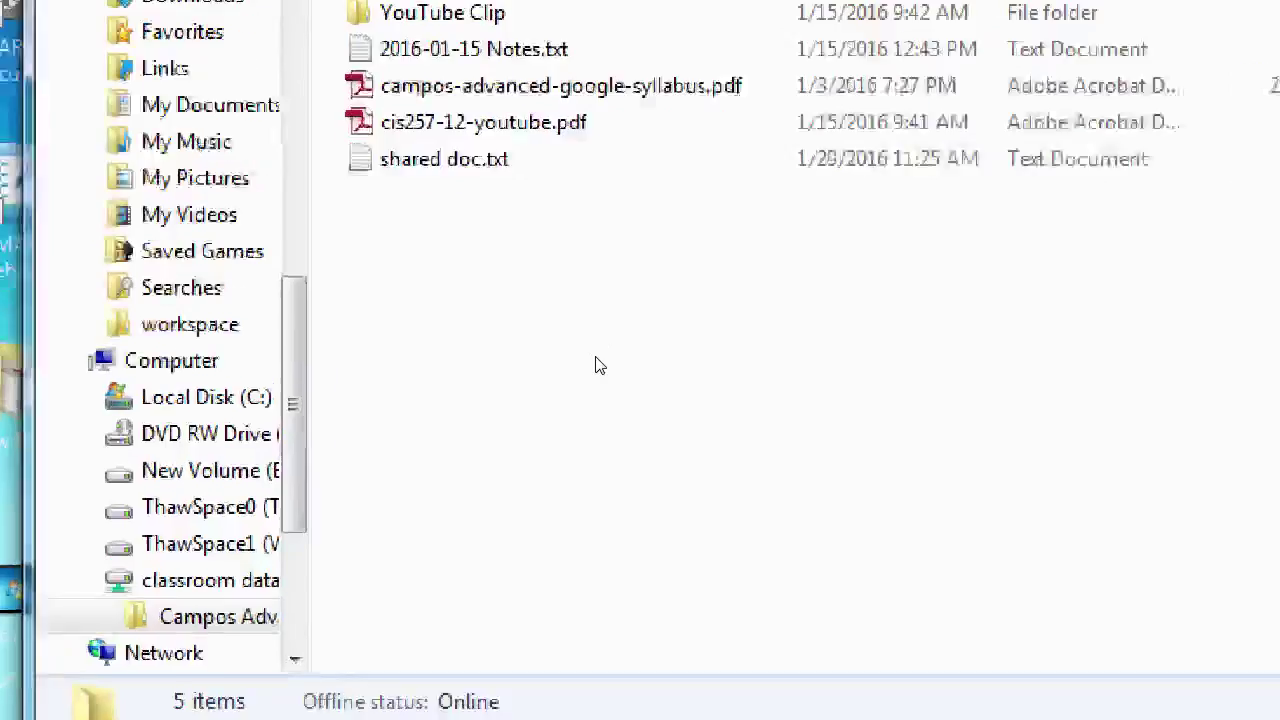
{"action": "key", "text": "Down"}
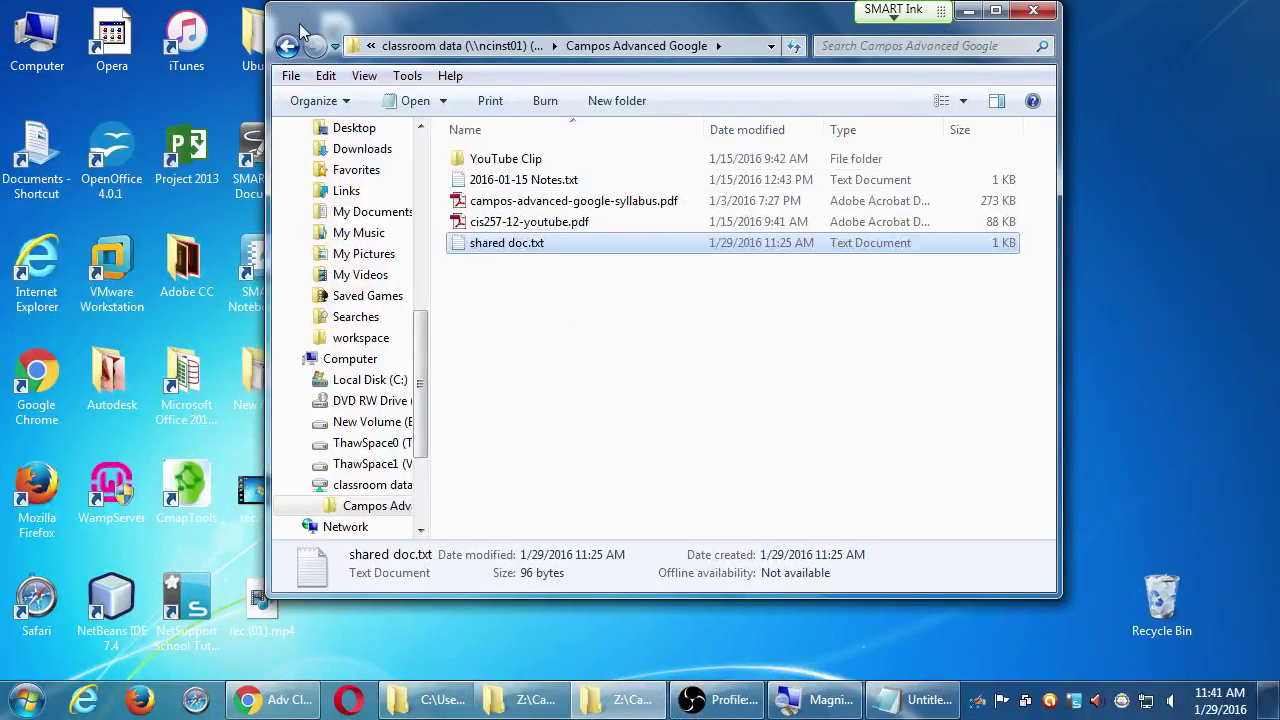
- Copy shared doc.txt onto the desktop and close the Campos Advanced Google window
{"action": "left_click_drag", "start_coordinate": [305, 32], "coordinate": [658, 45]}
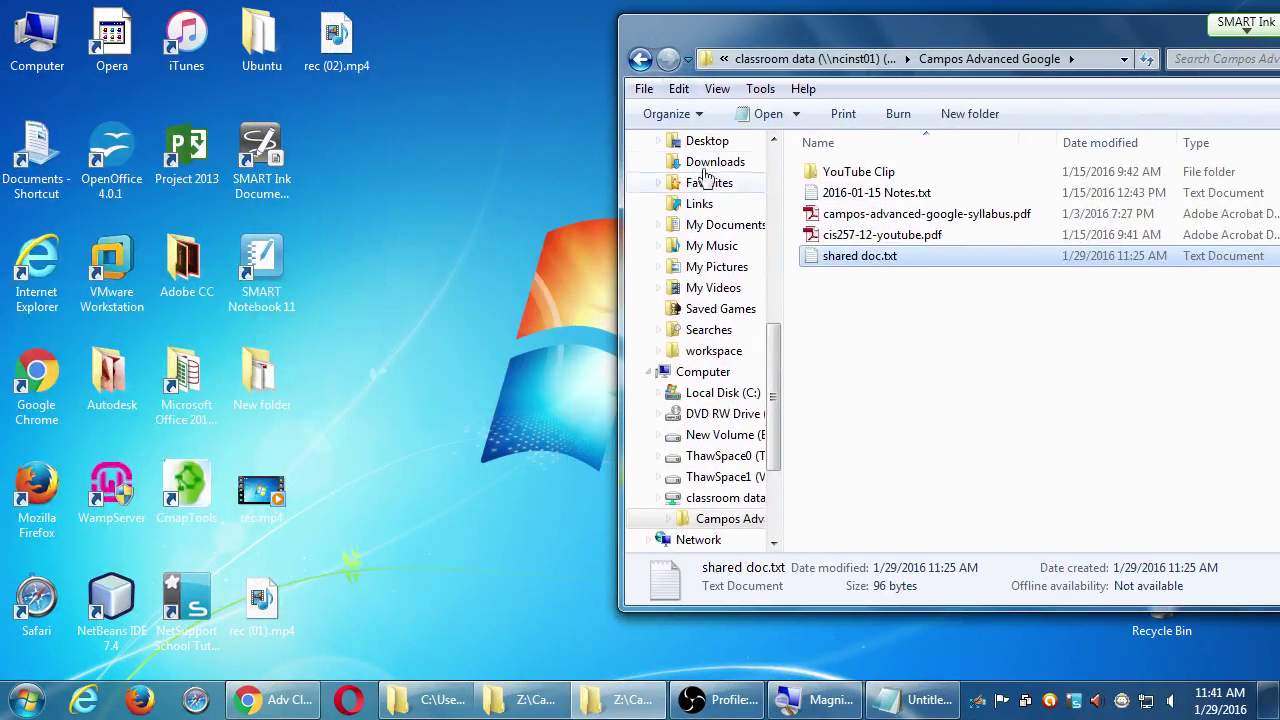
{"action": "left_click_drag", "start_coordinate": [820, 258], "coordinate": [503, 255]}
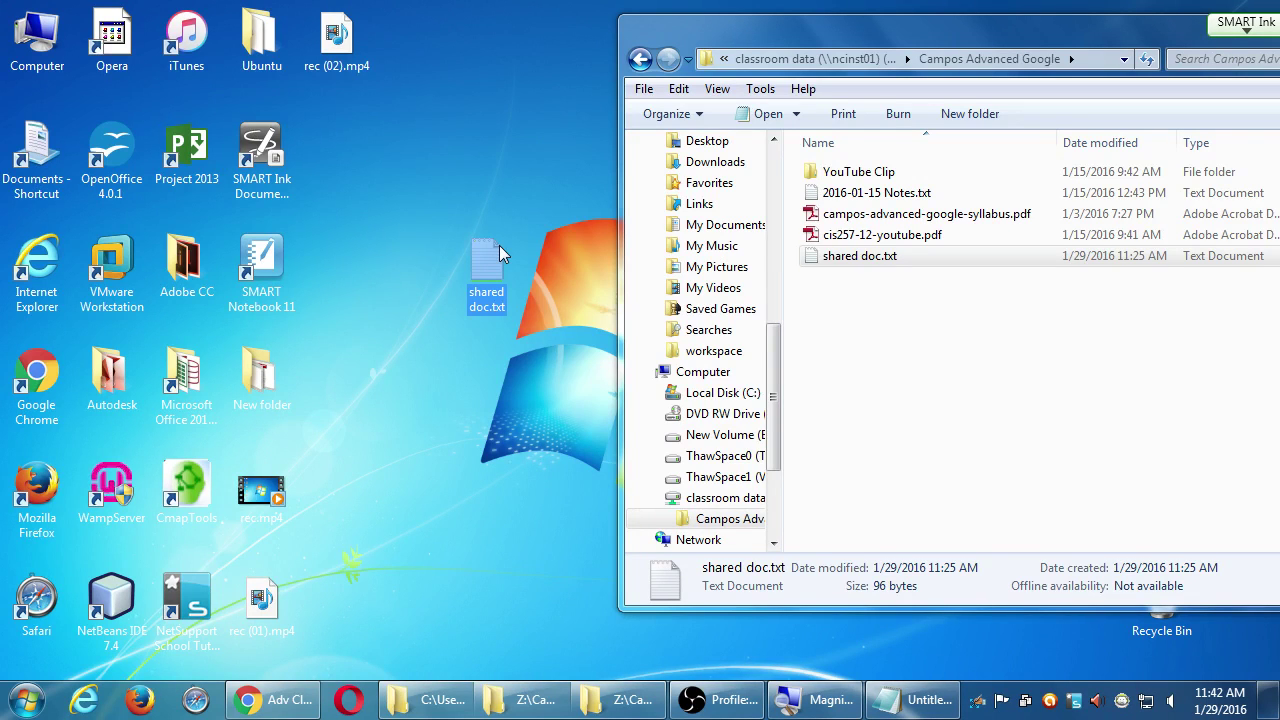
{"action": "left_click_drag", "start_coordinate": [1180, 46], "coordinate": [1090, 67]}
{"action": "left_click", "coordinate": [1175, 46]}
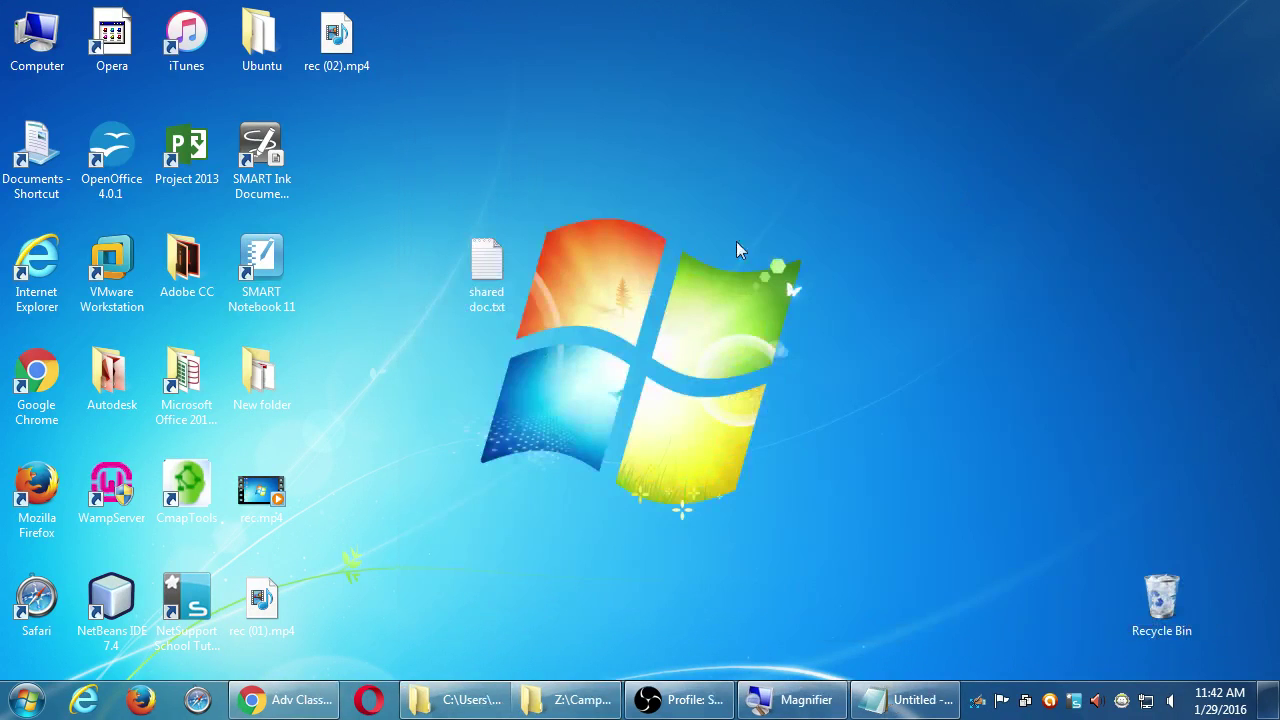
- Open shared doc.txt in Notepad, select its whole Google Docs link, and launch Firefox
{"action": "double_click", "coordinate": [481, 268]}
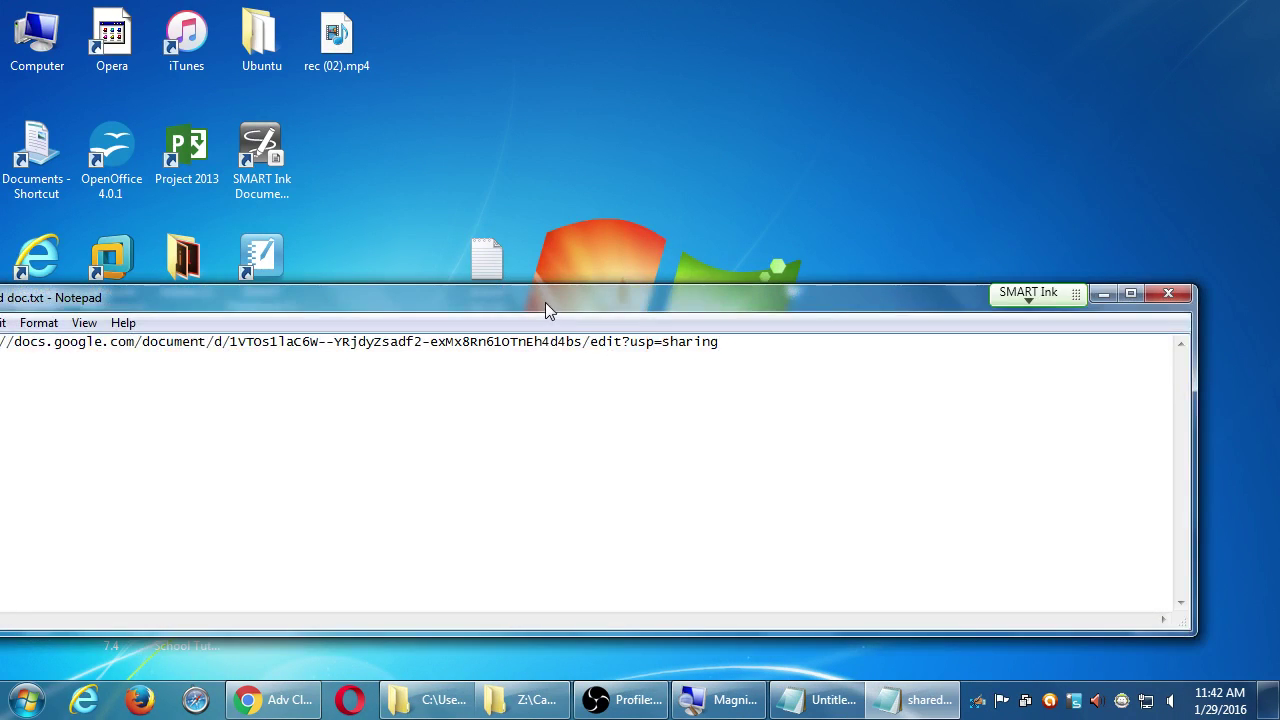
{"action": "left_click_drag", "start_coordinate": [545, 302], "coordinate": [712, 254]}
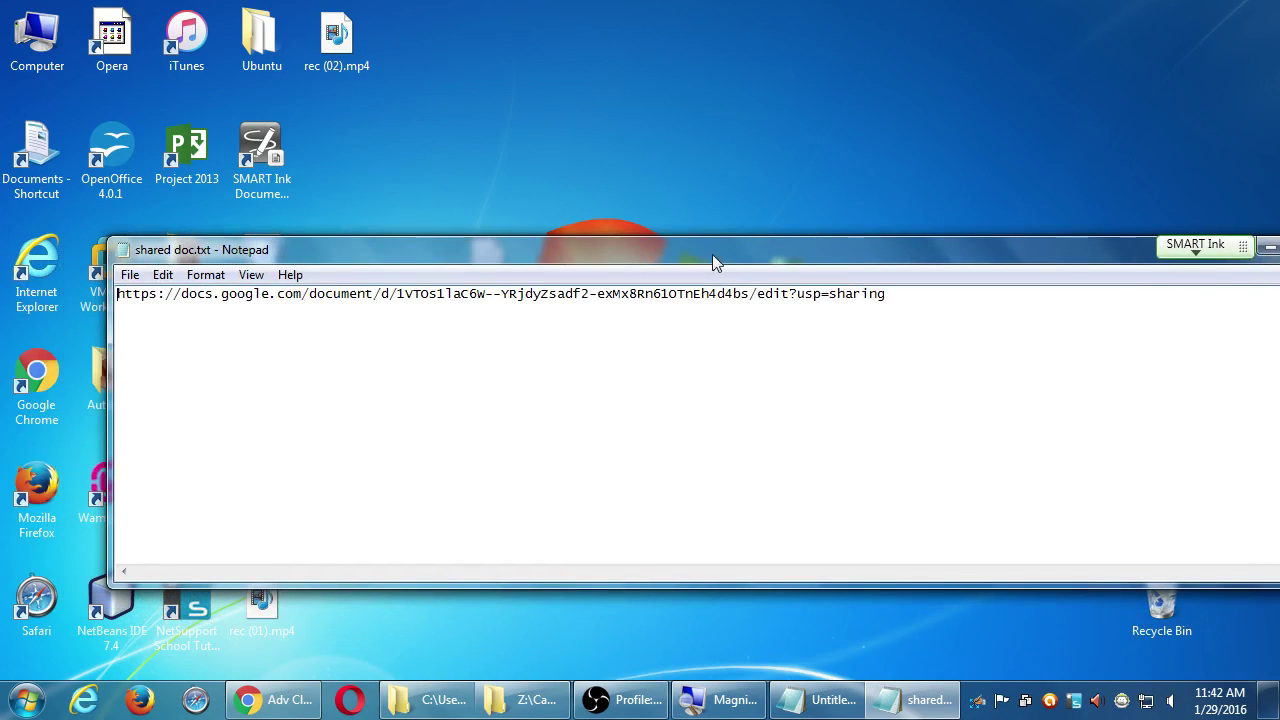
{"action": "double_click", "coordinate": [761, 297]}
{"action": "left_click", "coordinate": [918, 291]}
{"action": "key", "text": "ctrl+a"}
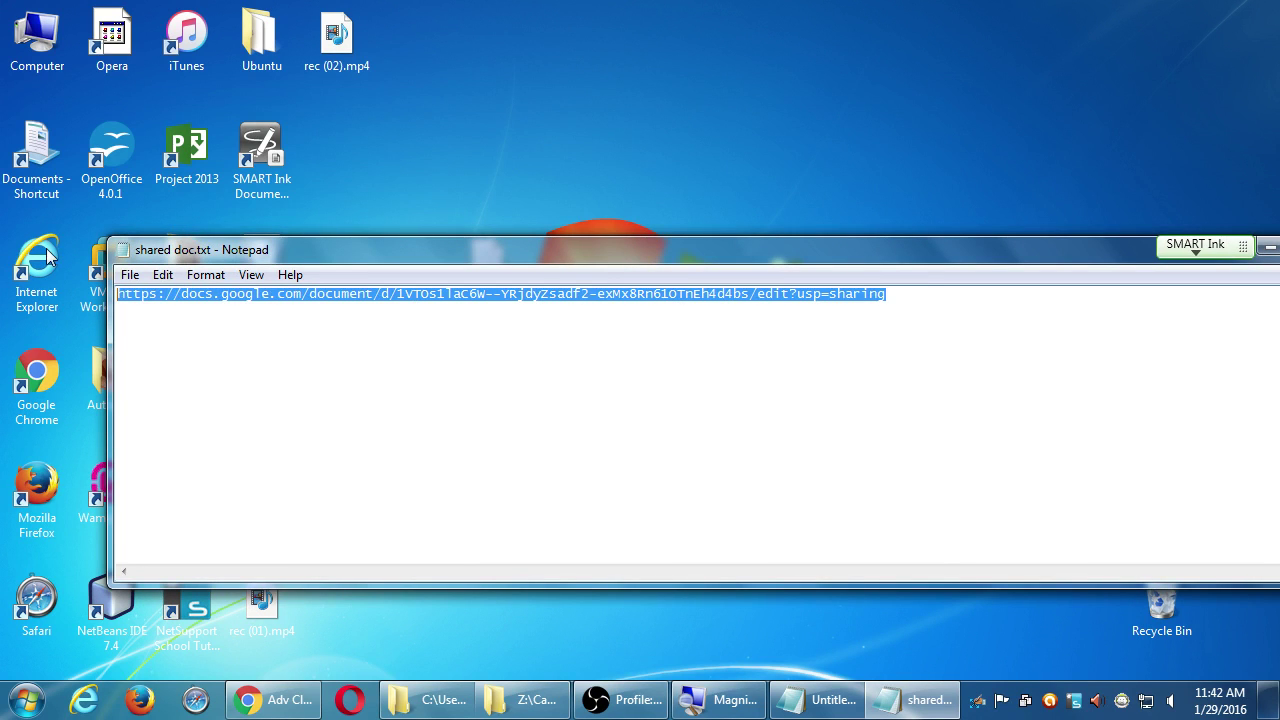
{"action": "left_click", "coordinate": [140, 700]}
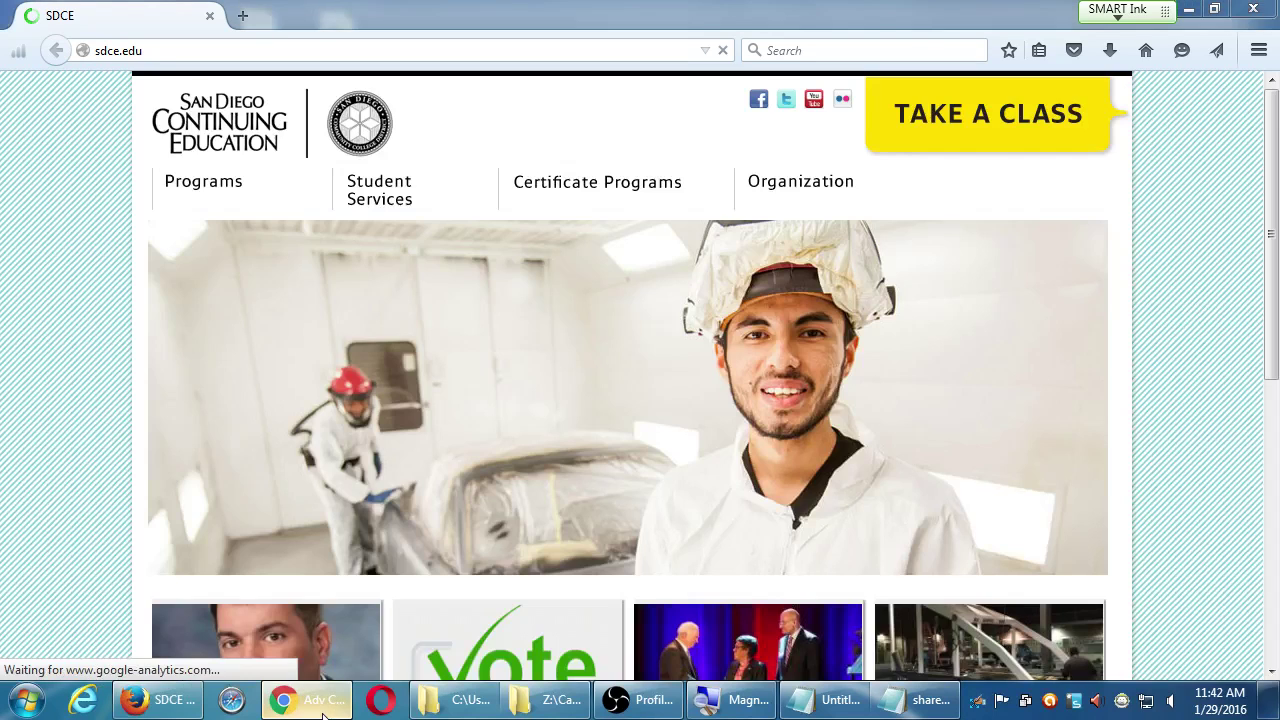
- Switch to the Adv Class Collab Google Doc
{"action": "left_click", "coordinate": [307, 700]}
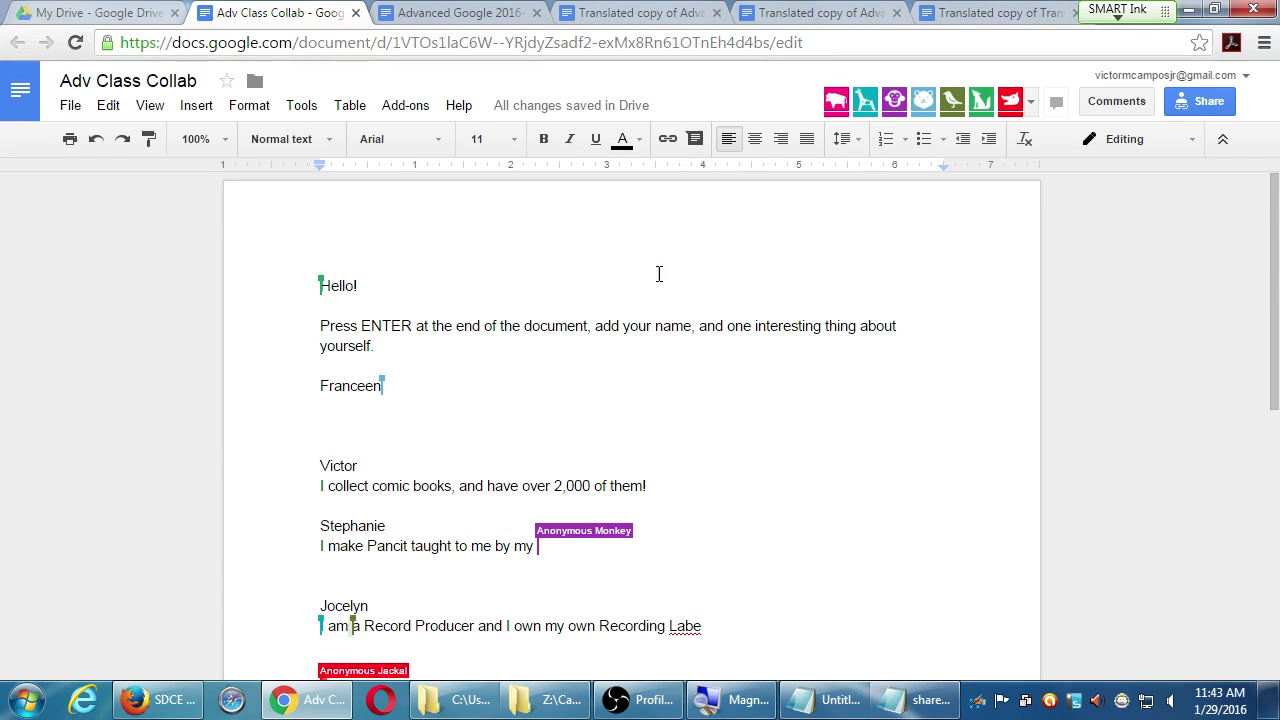
- Move the two-line comic-book collecting entry to just below the instructions
{"action": "scroll", "coordinate": [659, 274], "scroll_direction": "down", "scroll_amount": 3}
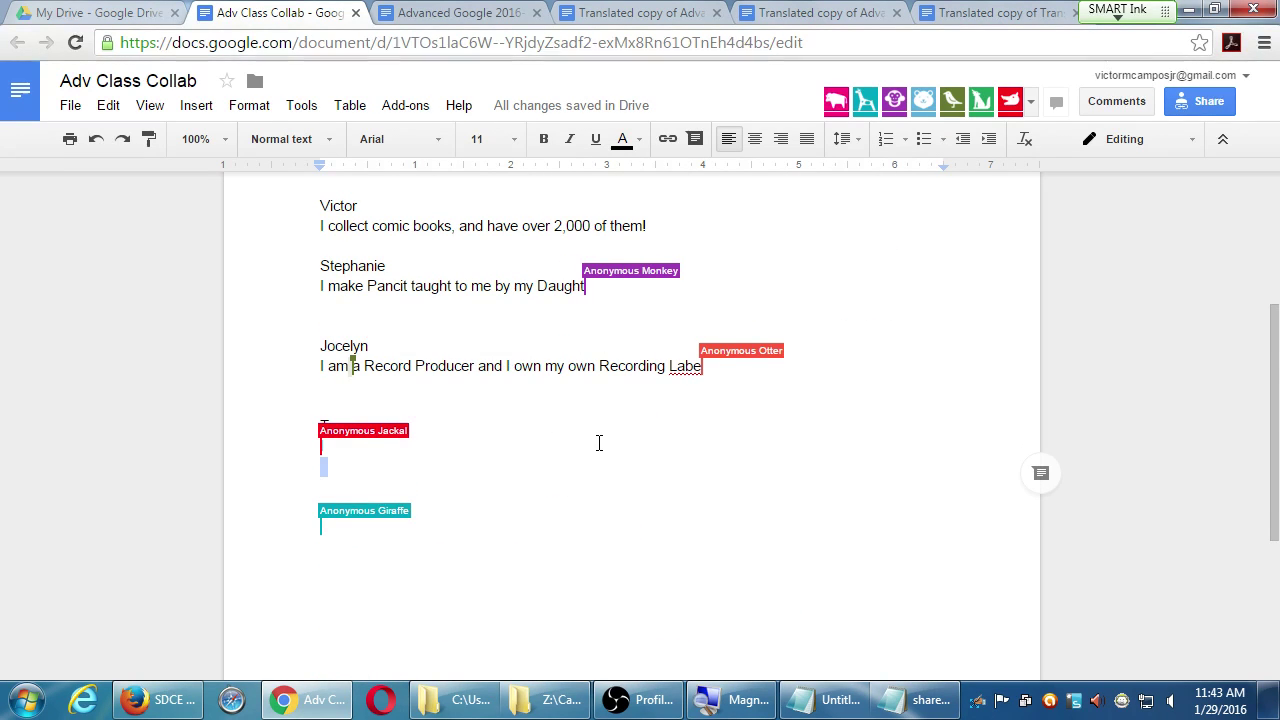
{"action": "scroll", "coordinate": [714, 440], "scroll_direction": "up", "scroll_amount": 2}
{"action": "scroll", "coordinate": [715, 433], "scroll_direction": "up", "scroll_amount": 1}
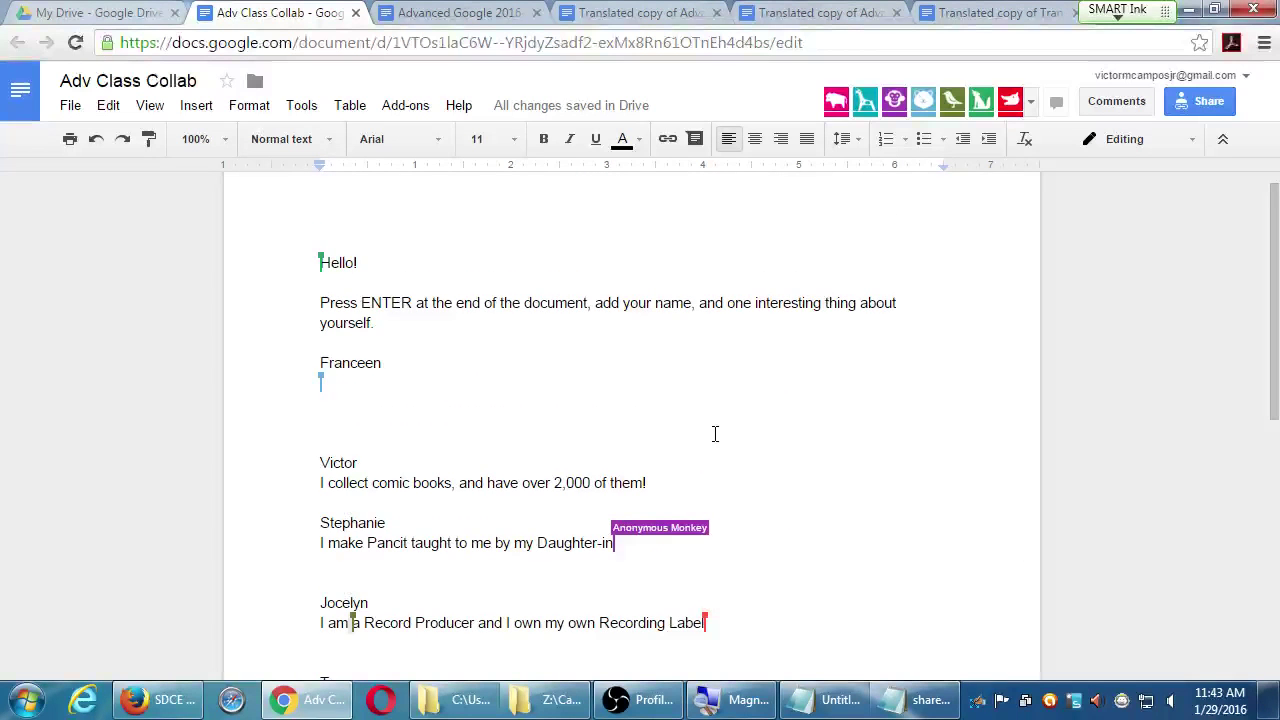
{"action": "scroll", "coordinate": [715, 433], "scroll_direction": "down", "scroll_amount": 1}
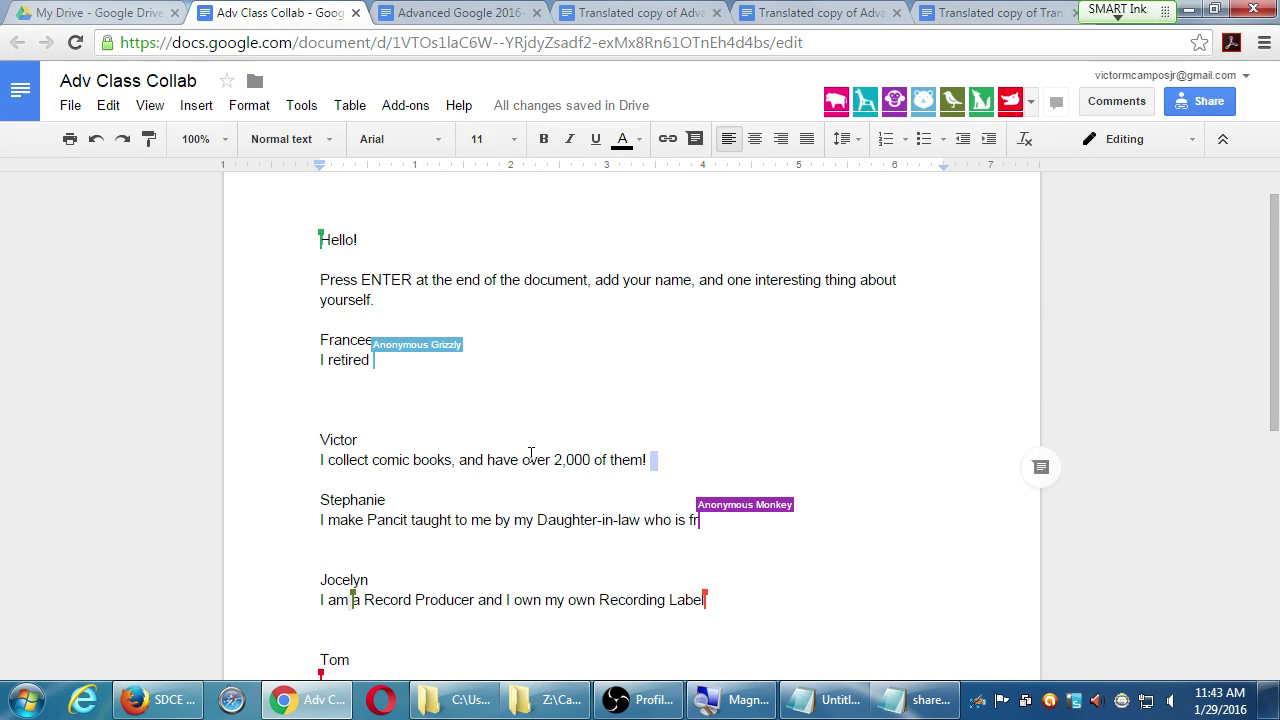
{"action": "left_click_drag", "start_coordinate": [321, 440], "coordinate": [650, 460]}
{"action": "key", "text": "ctrl+c"}
{"action": "key", "text": "BackSpace"}
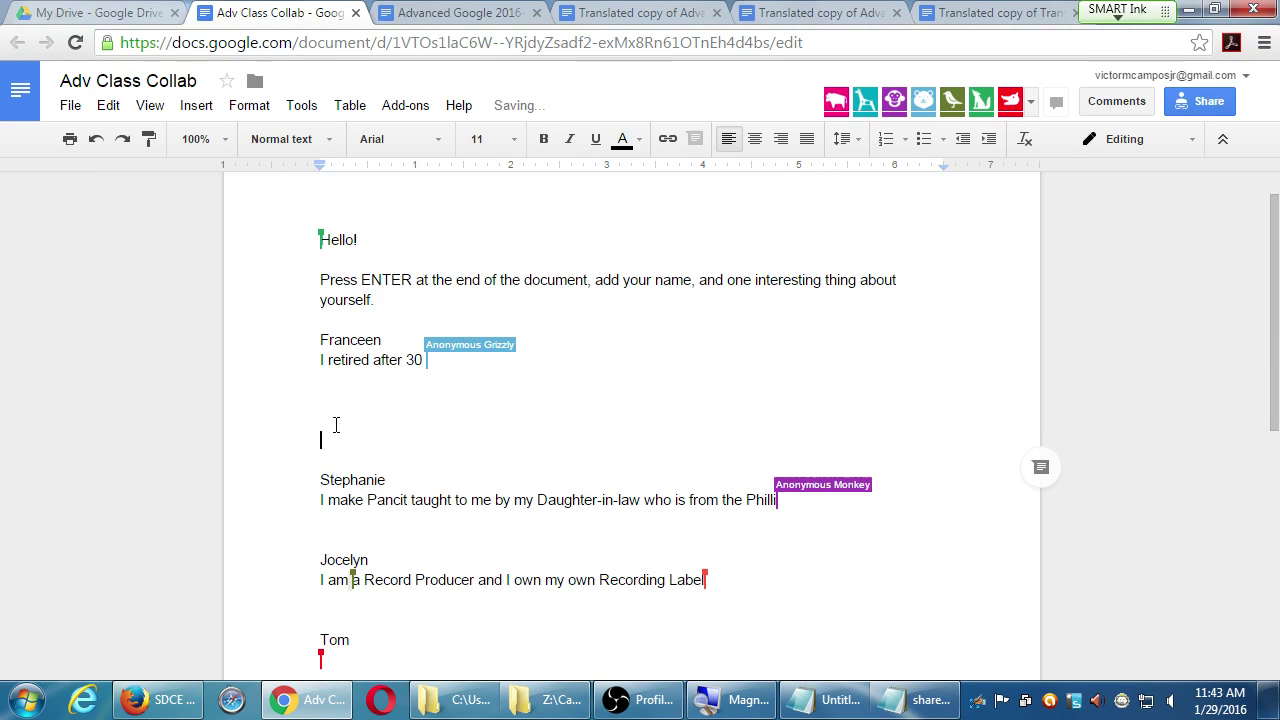
{"action": "left_click", "coordinate": [415, 300]}
{"action": "key", "text": "Return"}
{"action": "key", "text": "Return"}
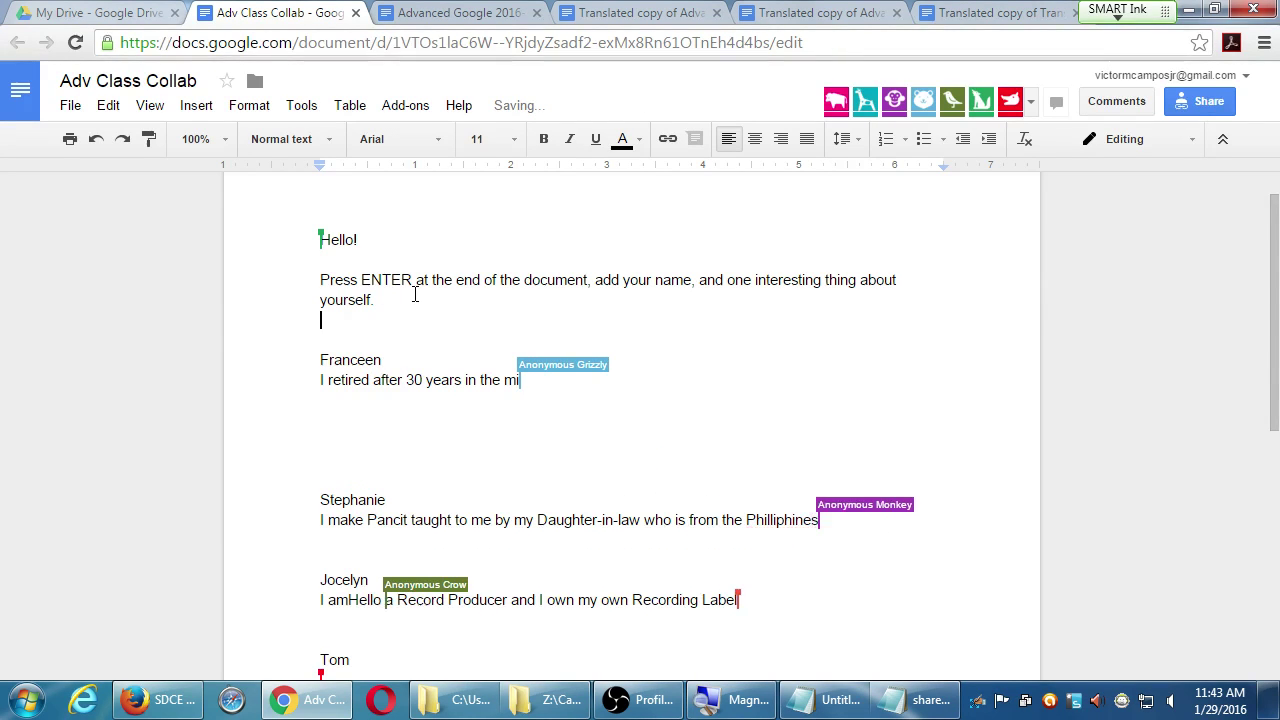
{"action": "key", "text": "ctrl+v"}
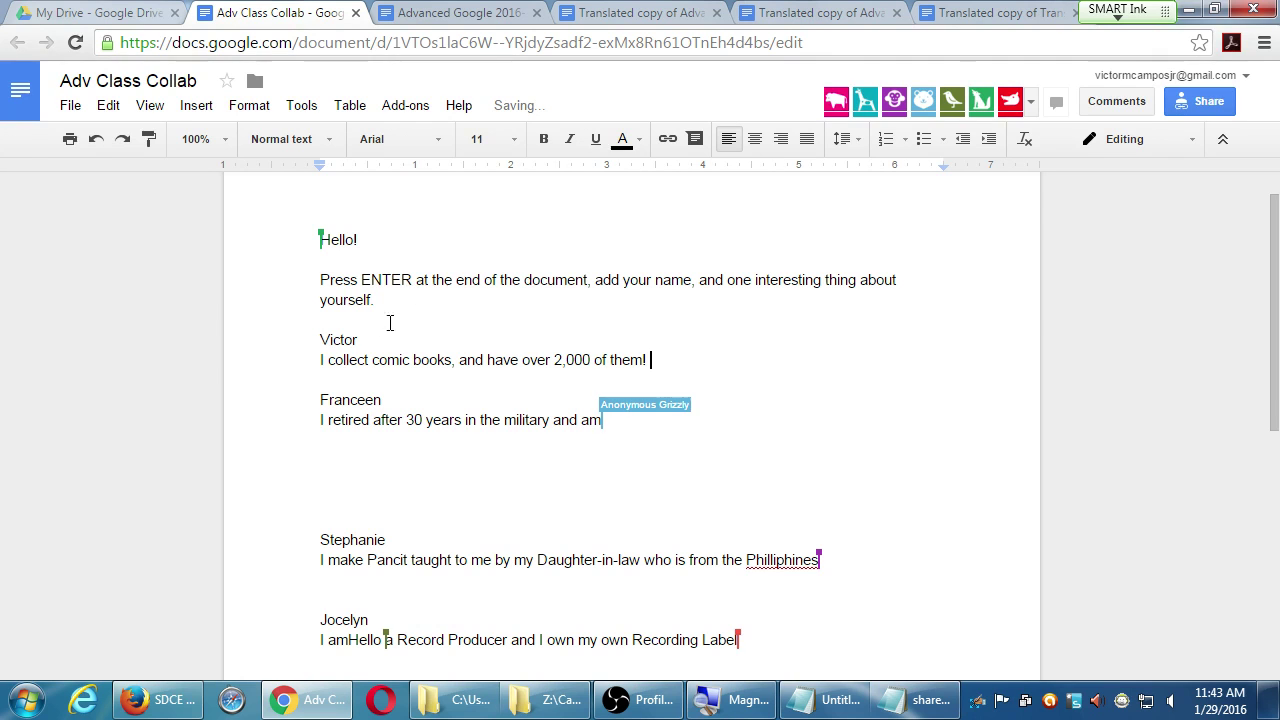
- Make the comic-book entry's name line bold
{"action": "double_click", "coordinate": [345, 338]}
{"action": "key", "text": "ctrl+b"}
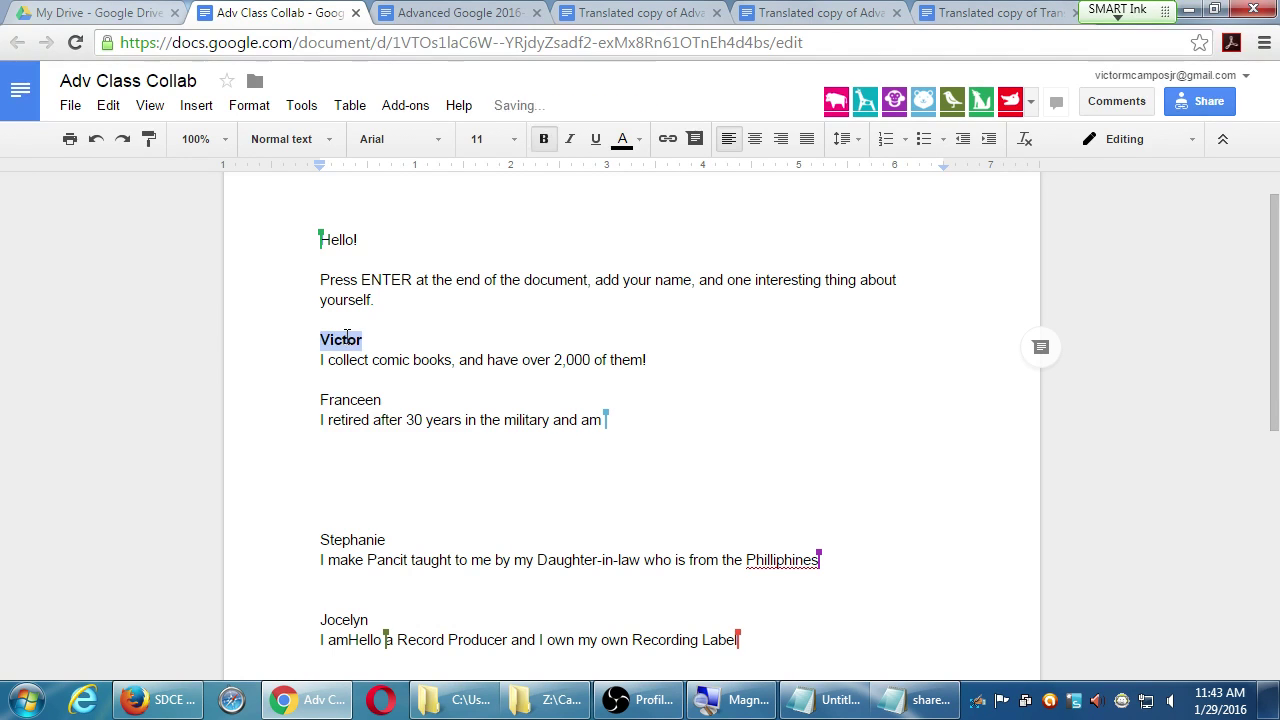
{"action": "left_click", "coordinate": [535, 305]}
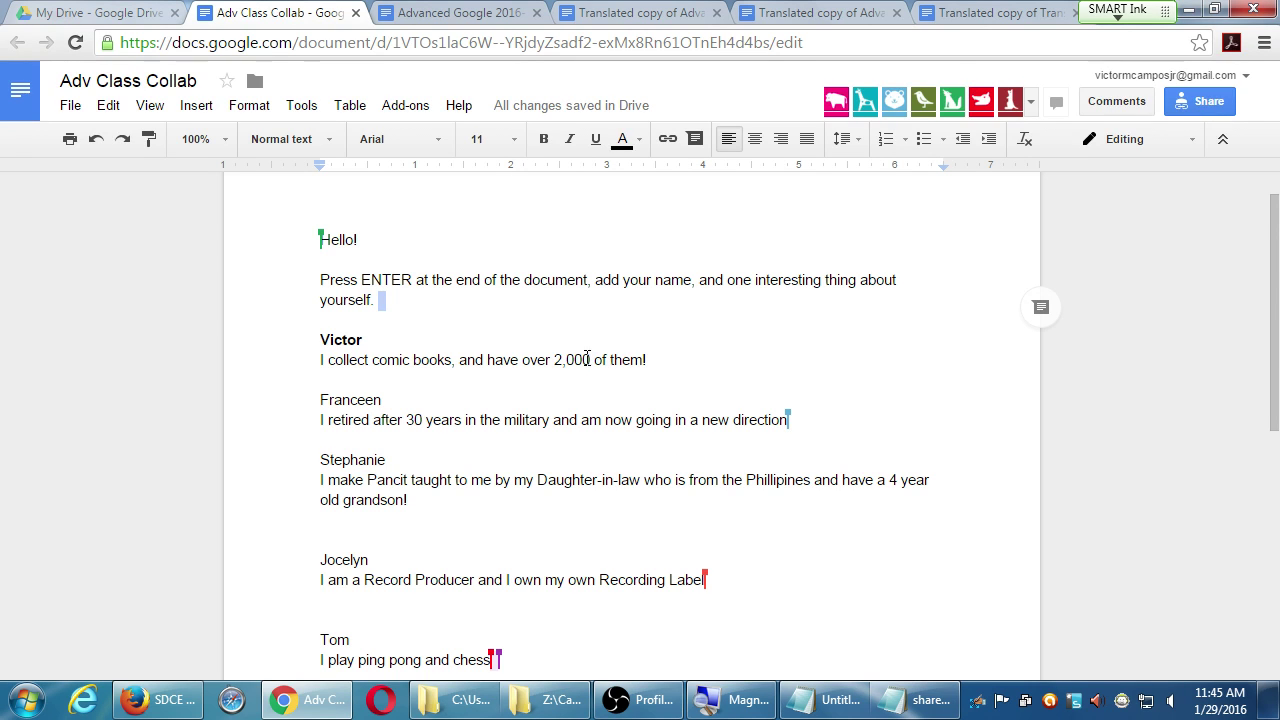
- Colour the number 2,000 orange
{"action": "left_click_drag", "start_coordinate": [551, 361], "coordinate": [591, 362]}
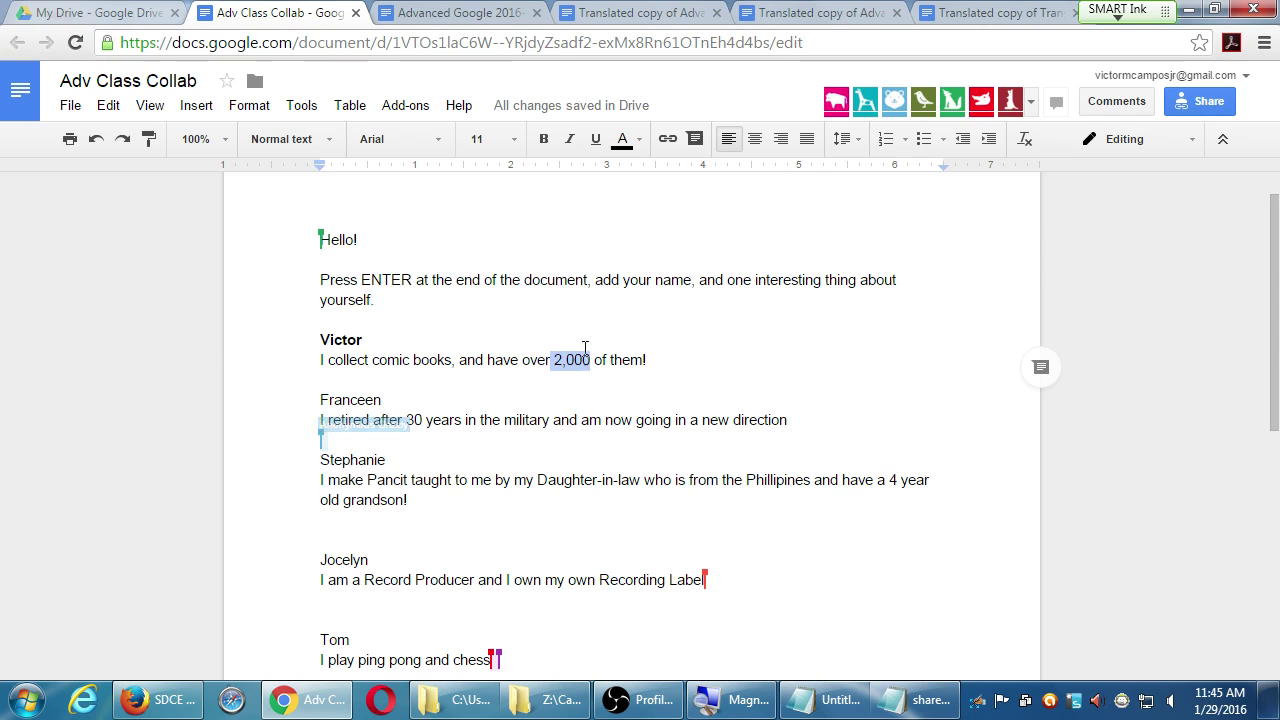
{"action": "left_click", "coordinate": [640, 143]}
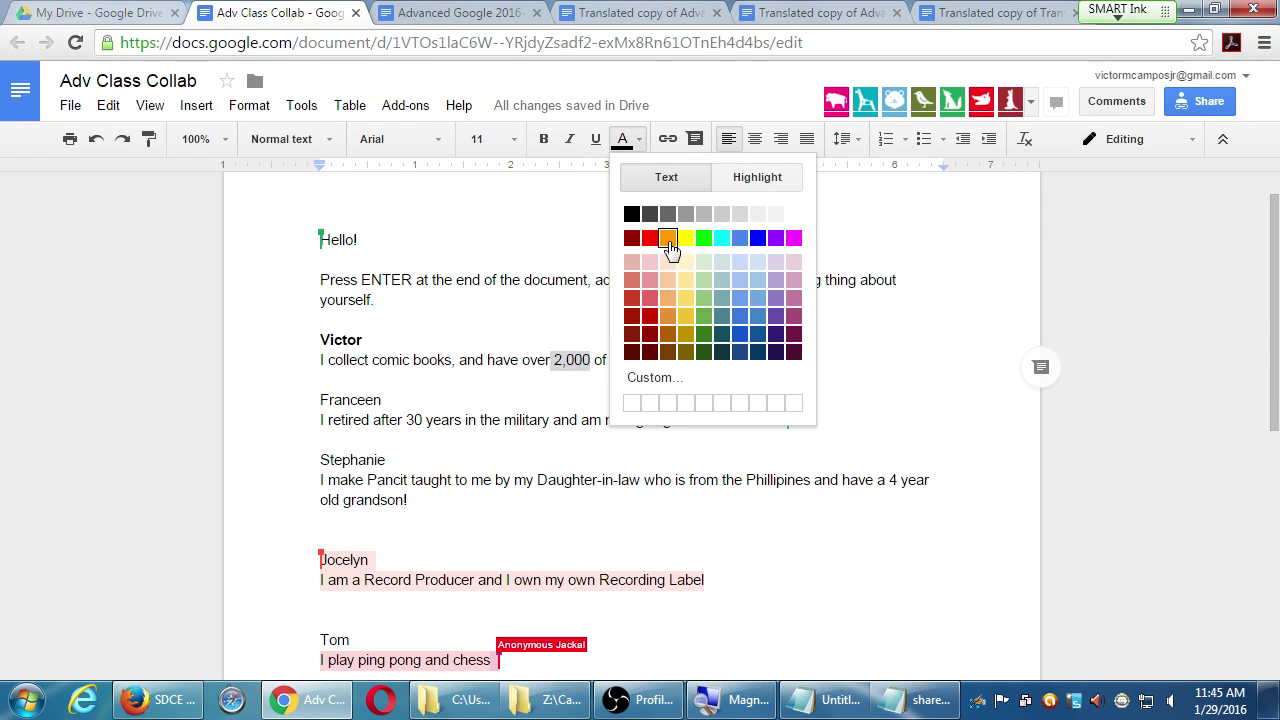
{"action": "left_click", "coordinate": [667, 238]}
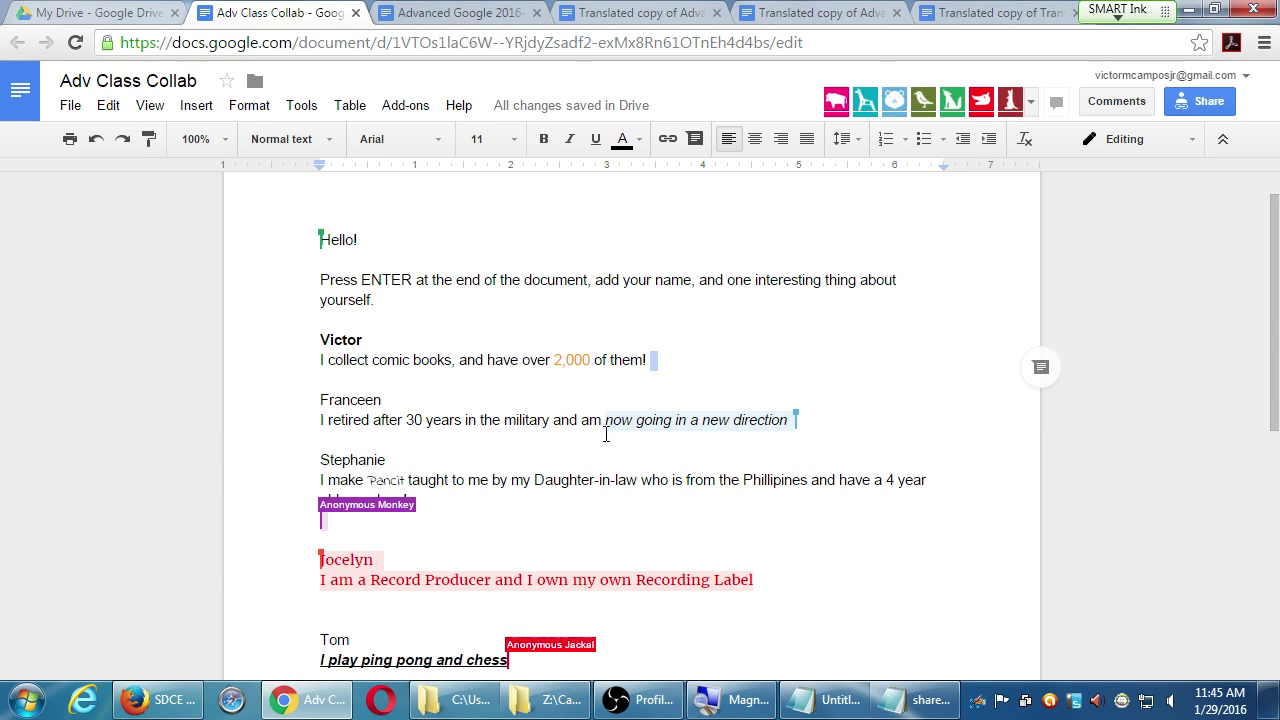
- Scroll down to the last classmate entries ending with the beautiful-day line
{"action": "scroll", "coordinate": [608, 436], "scroll_direction": "down", "scroll_amount": 1}
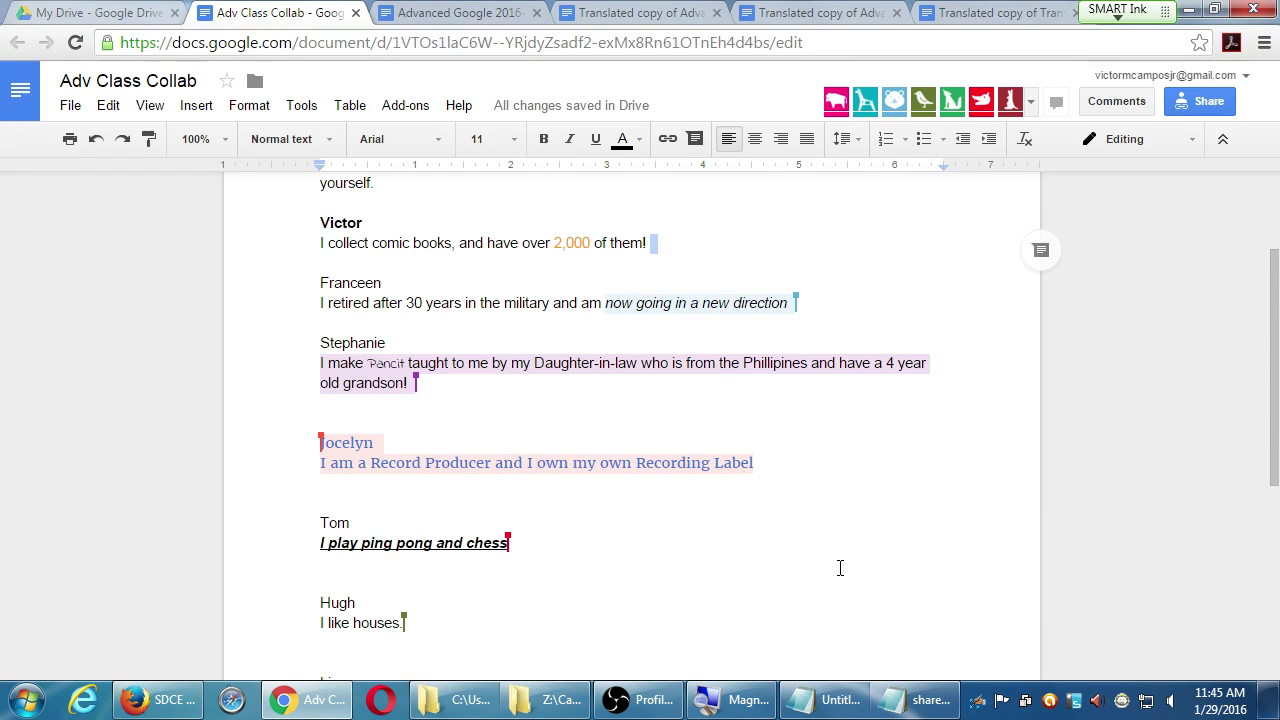
{"action": "scroll", "coordinate": [838, 568], "scroll_direction": "down", "scroll_amount": 2}
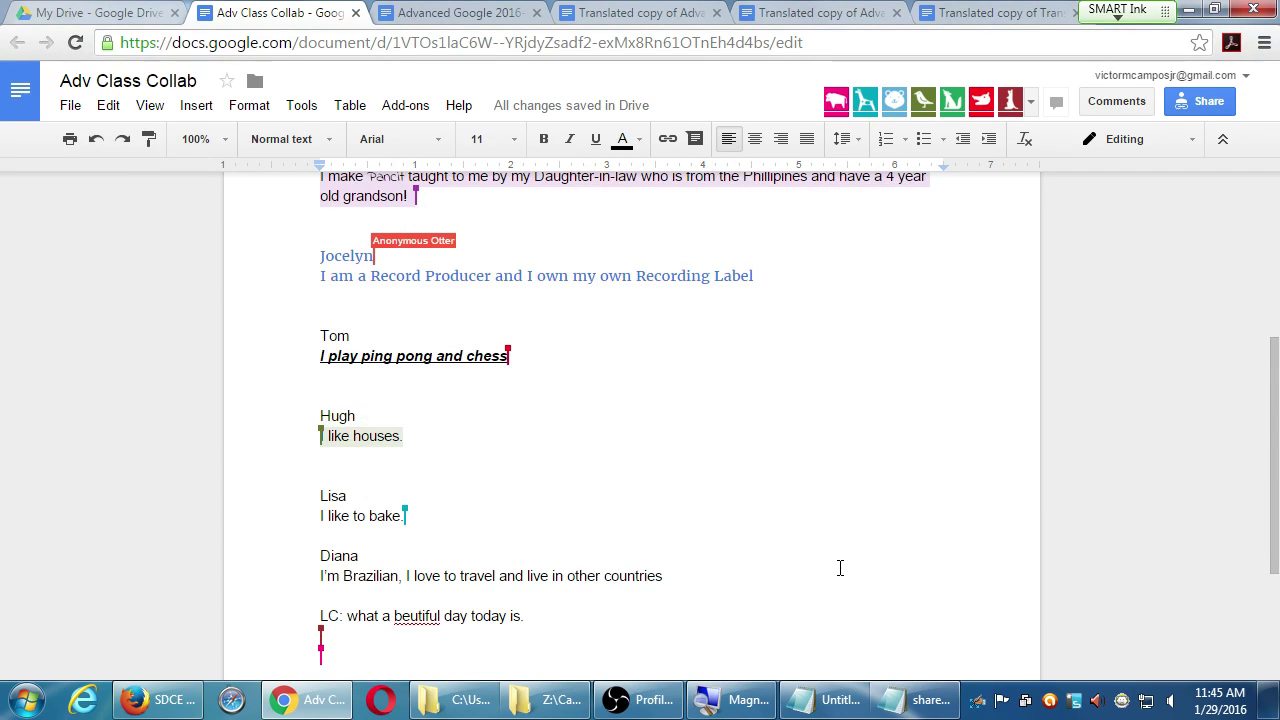
{"action": "scroll", "coordinate": [840, 568], "scroll_direction": "down", "scroll_amount": 1}
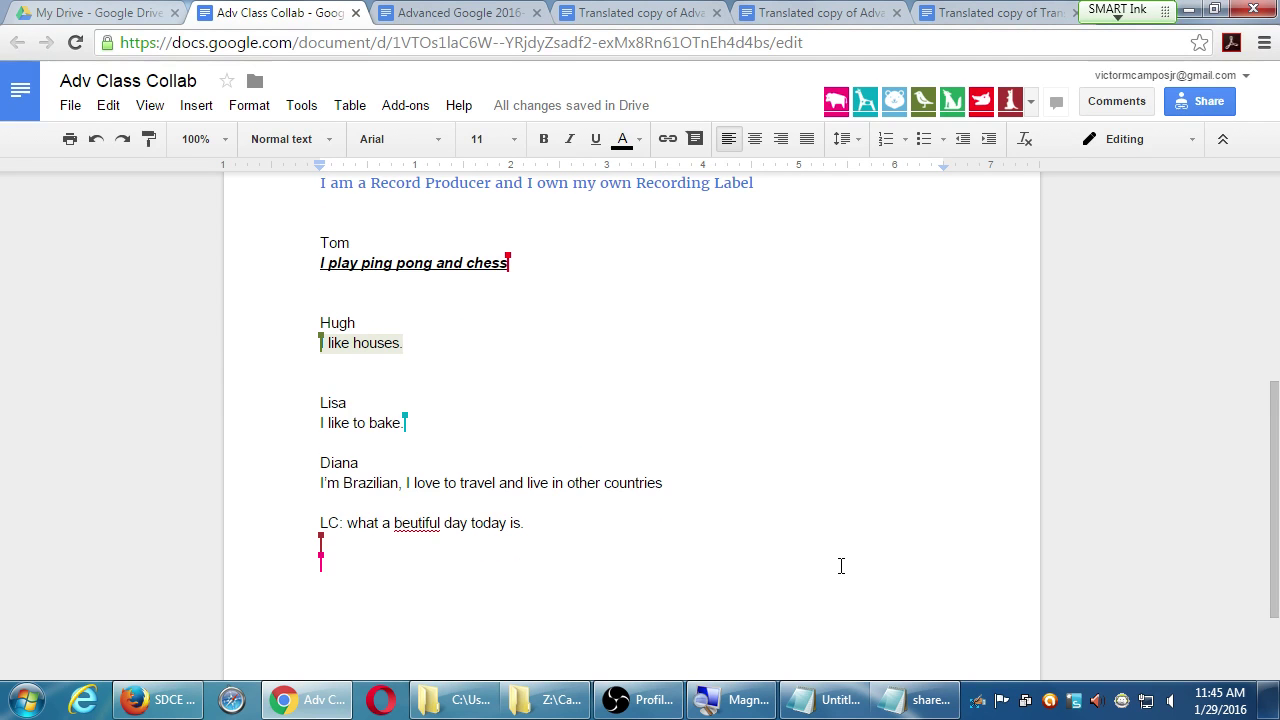
{"action": "scroll", "coordinate": [840, 566], "scroll_direction": "down", "scroll_amount": 2}
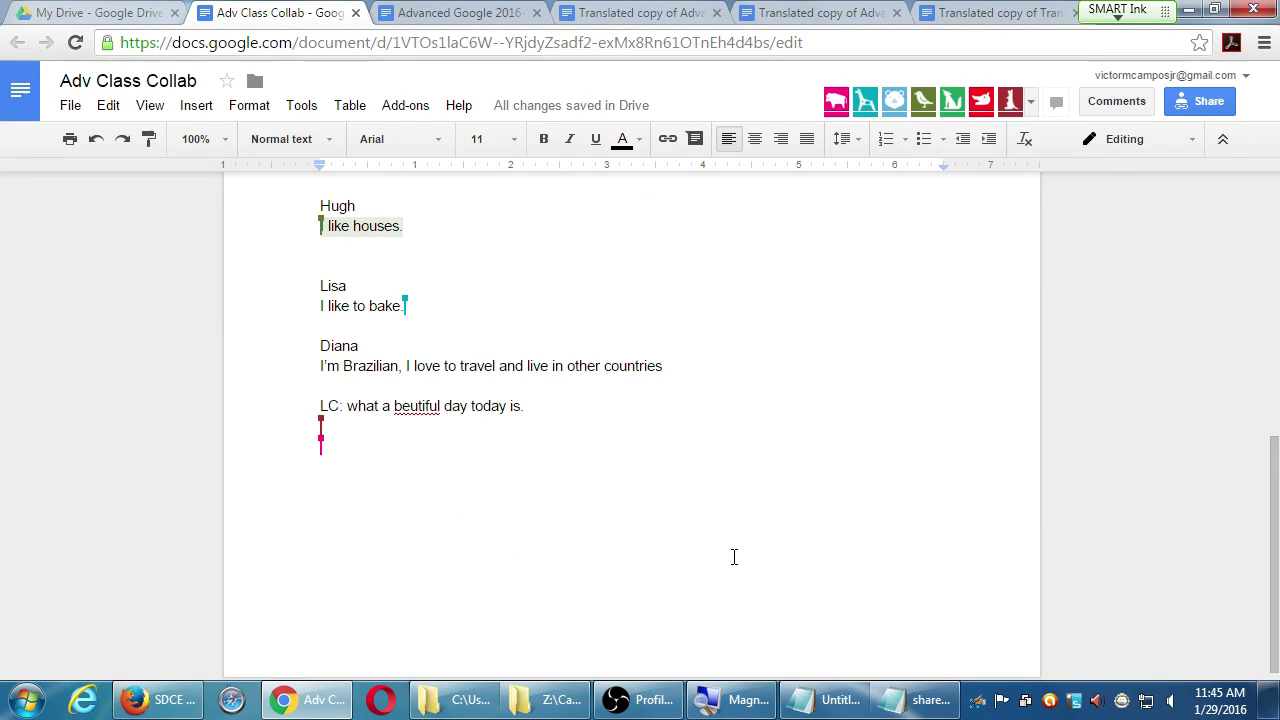
- Delete the stray gibberish from the Press ENTER instruction sentence
{"action": "scroll", "coordinate": [571, 430], "scroll_direction": "up", "scroll_amount": 10}
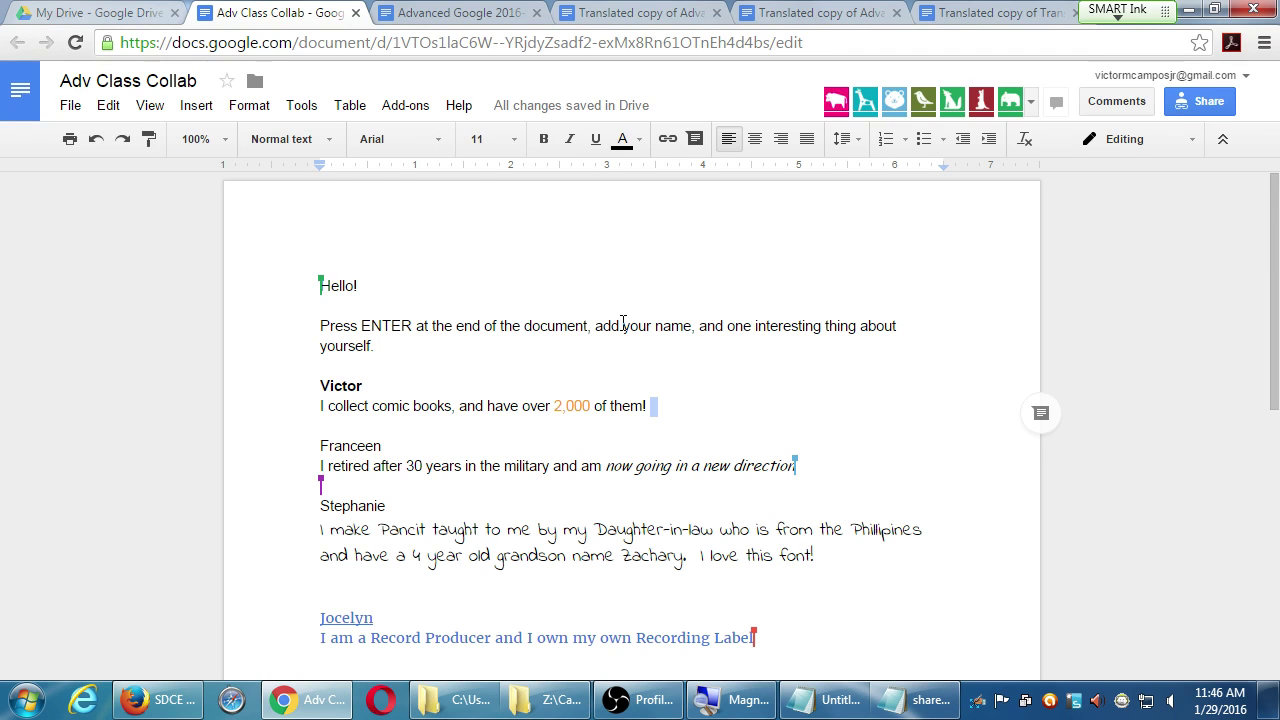
{"action": "scroll", "coordinate": [609, 411], "scroll_direction": "down", "scroll_amount": 5}
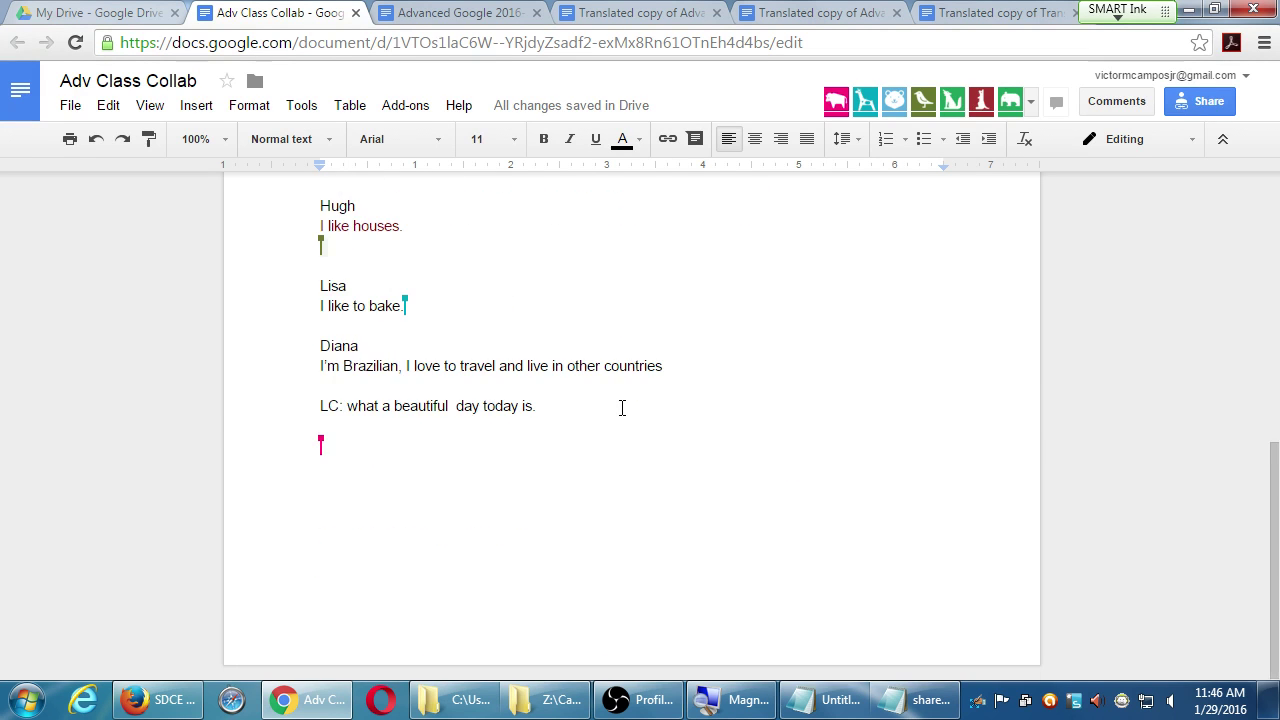
{"action": "scroll", "coordinate": [630, 400], "scroll_direction": "up", "scroll_amount": 5}
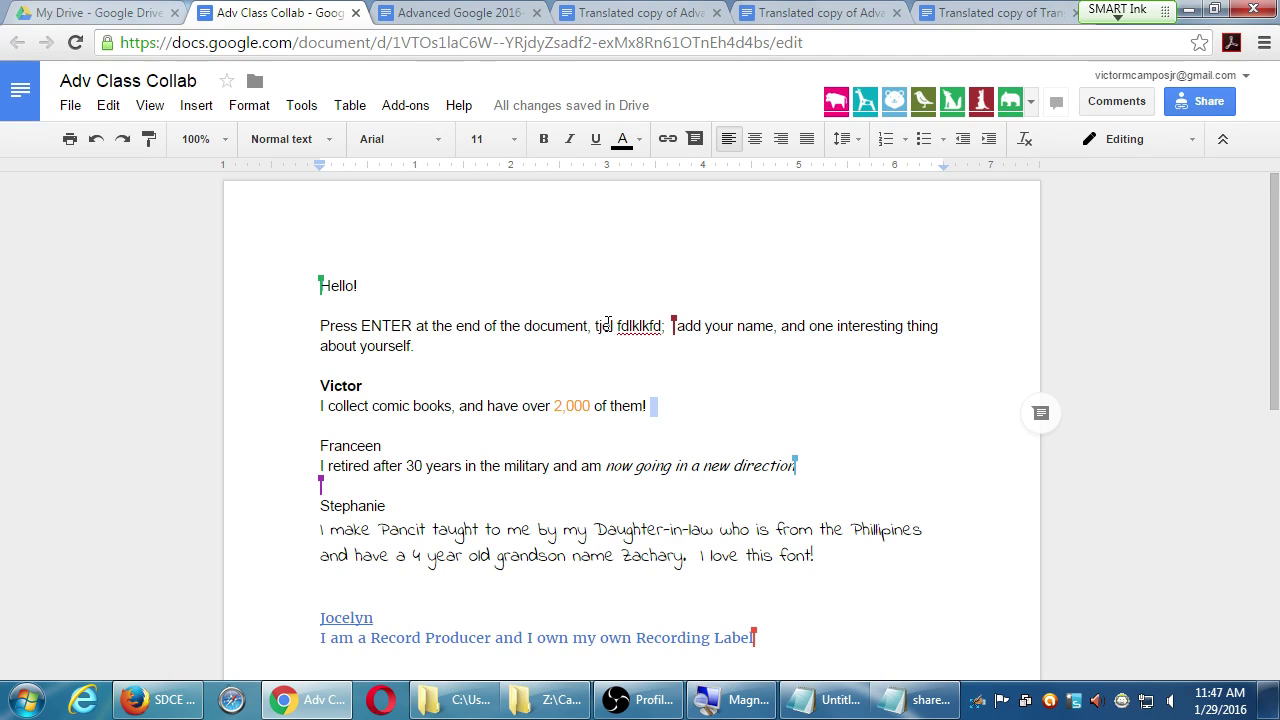
{"action": "left_click_drag", "start_coordinate": [596, 330], "coordinate": [668, 325]}
{"action": "key", "text": "BackSpace"}
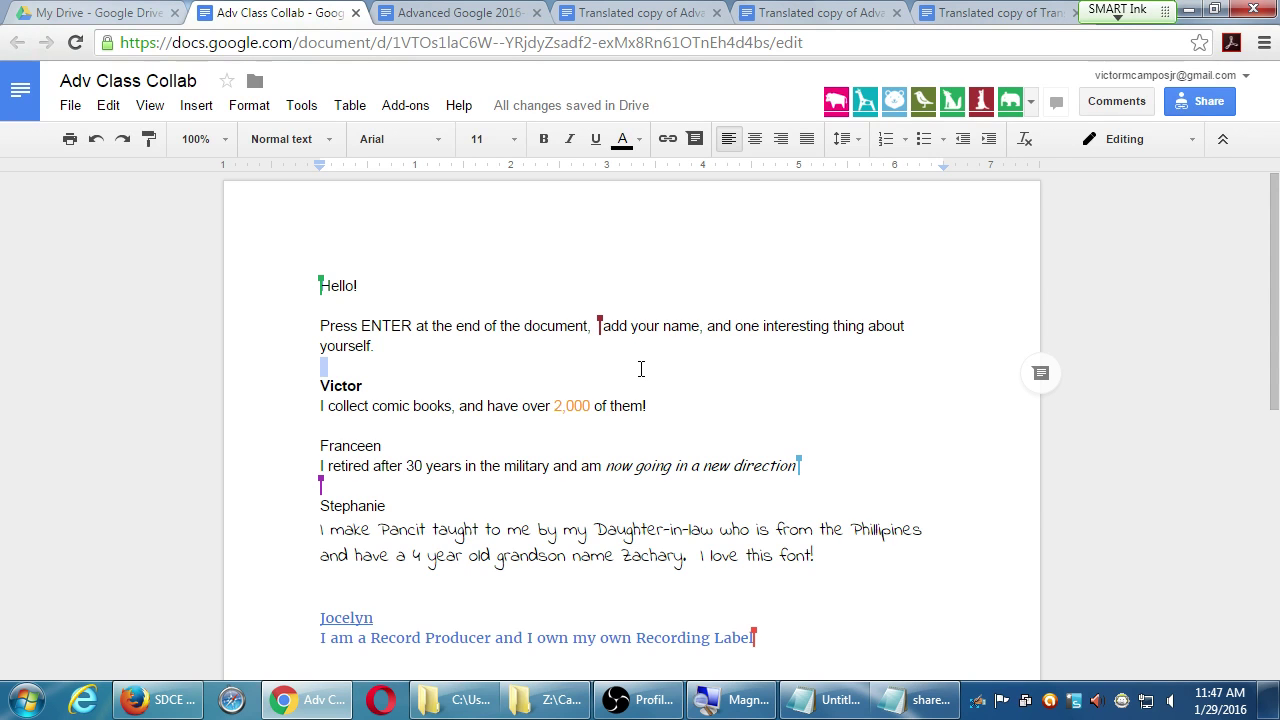
- Set link sharing to 'Anyone with the link can comment', then place the cursor after 'Hello!'
{"action": "left_click", "coordinate": [1208, 101]}
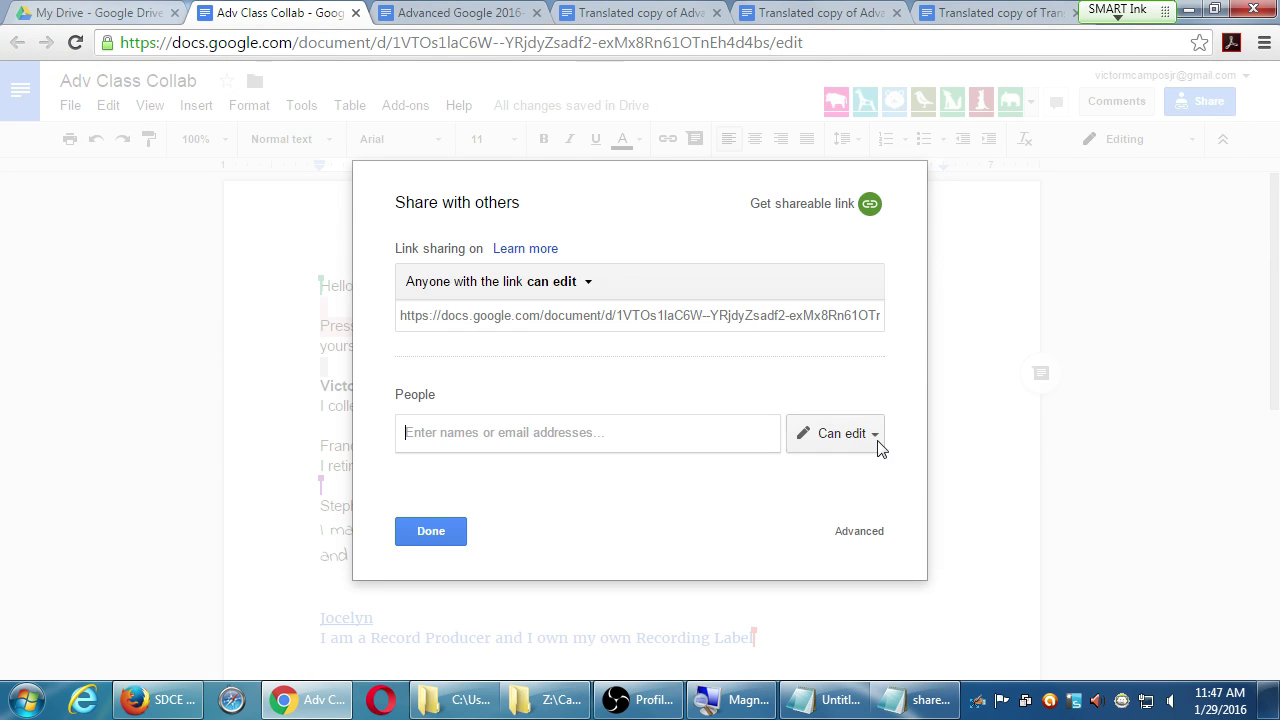
{"action": "left_click", "coordinate": [552, 285]}
{"action": "left_click", "coordinate": [603, 390]}
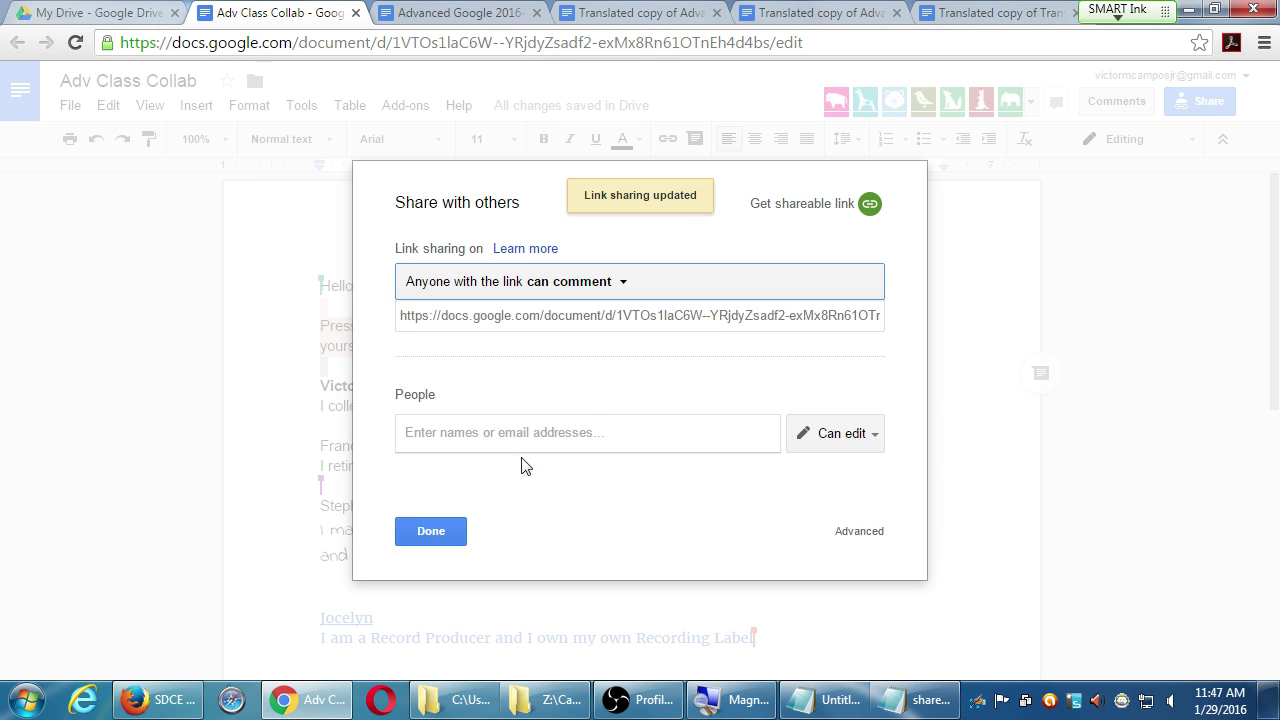
{"action": "left_click", "coordinate": [430, 531]}
{"action": "left_click", "coordinate": [744, 416]}
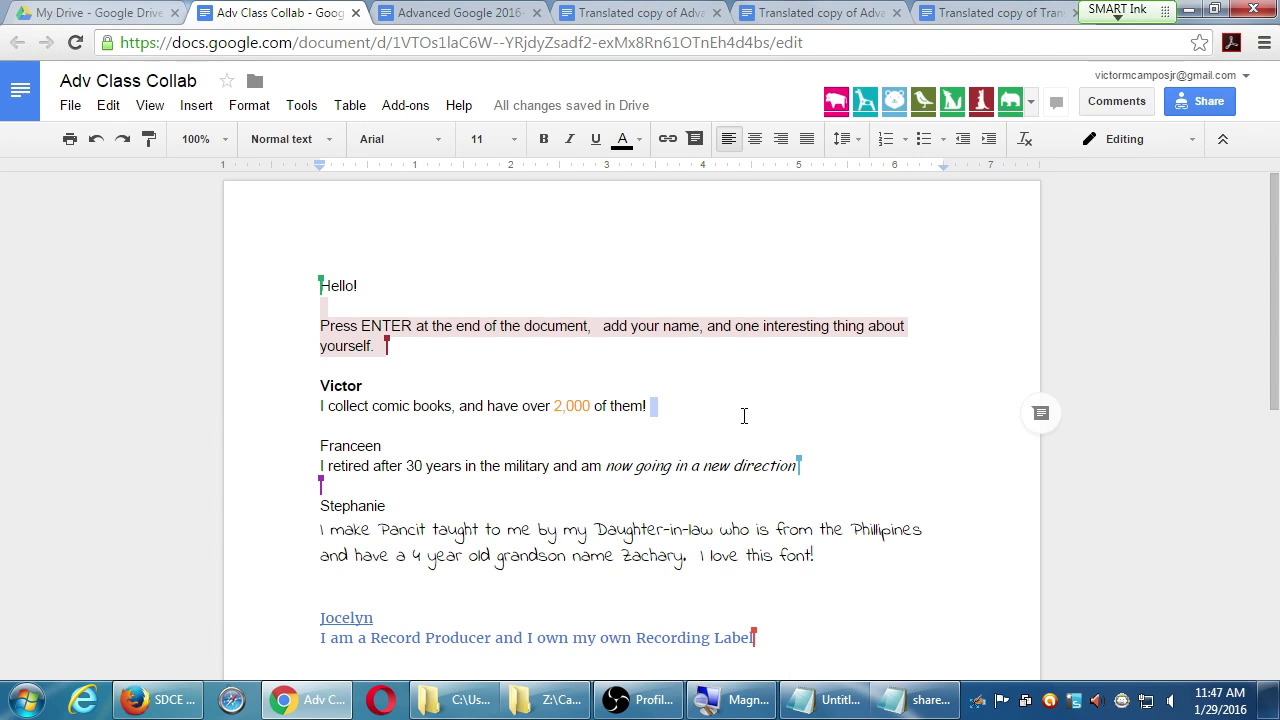
{"action": "left_click", "coordinate": [410, 296]}
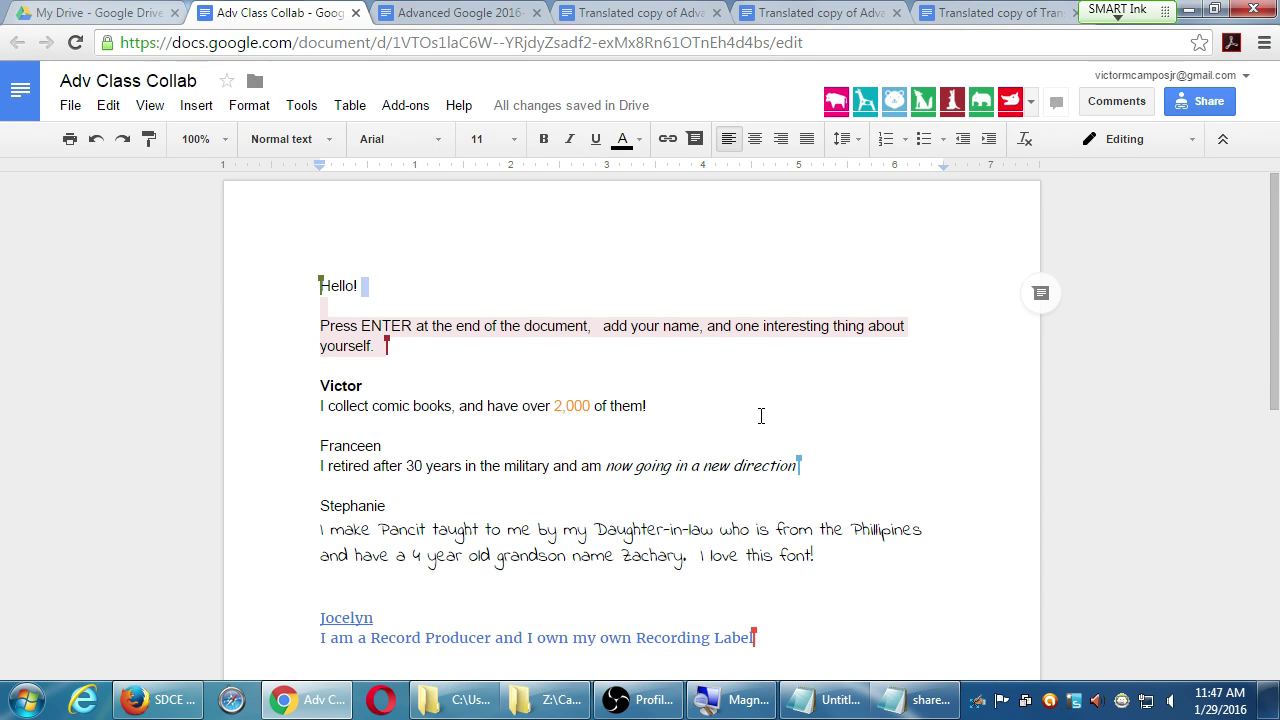
{"action": "double_click", "coordinate": [731, 408]}
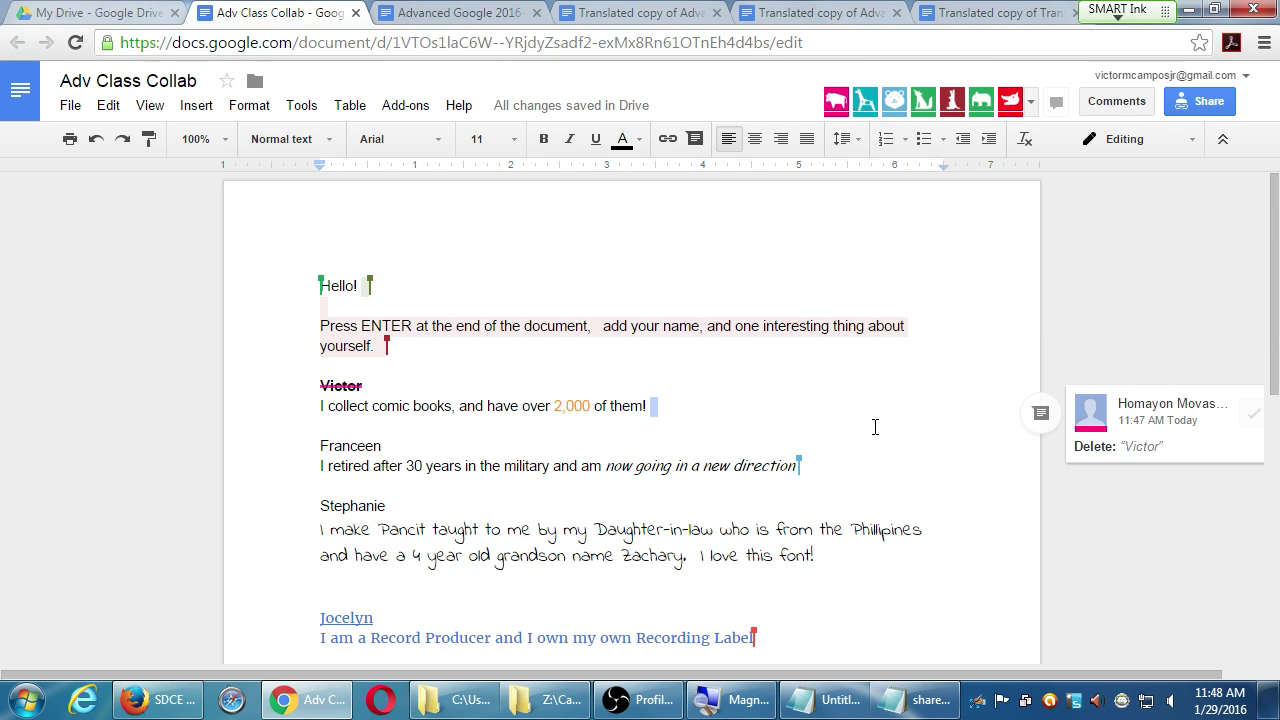
{"action": "left_click", "coordinate": [886, 556]}
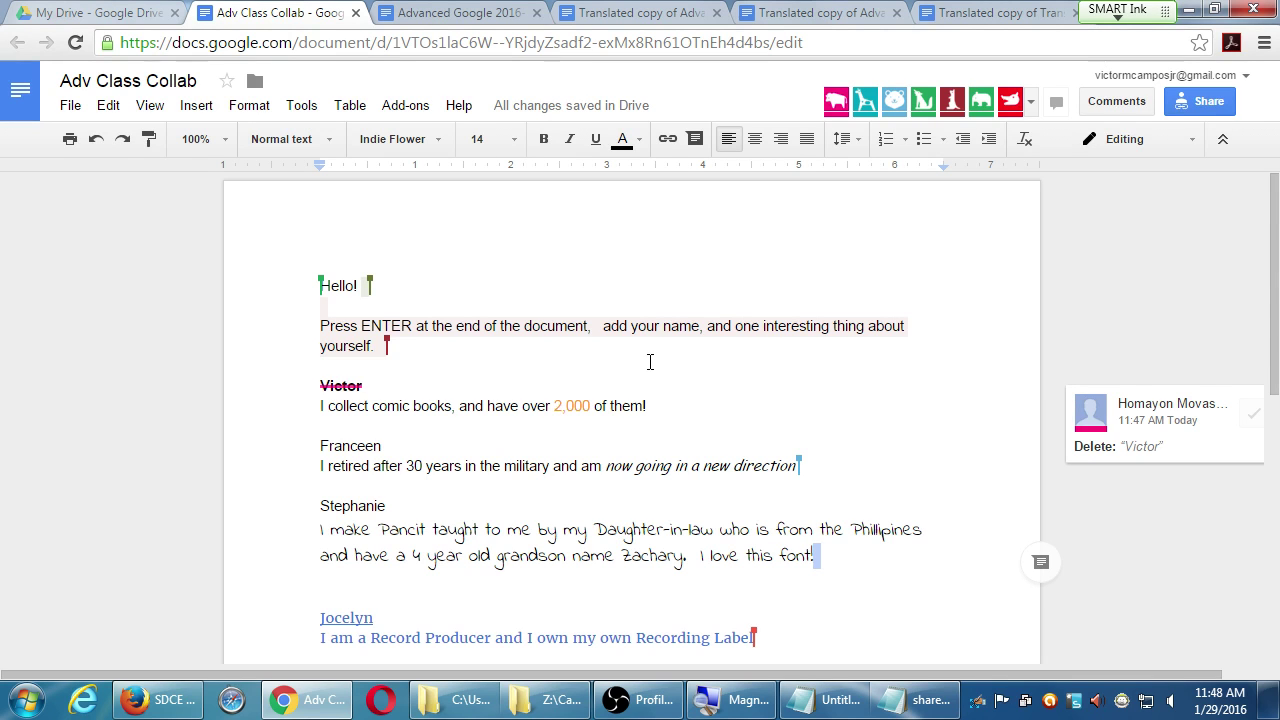
{"action": "left_click", "coordinate": [587, 279]}
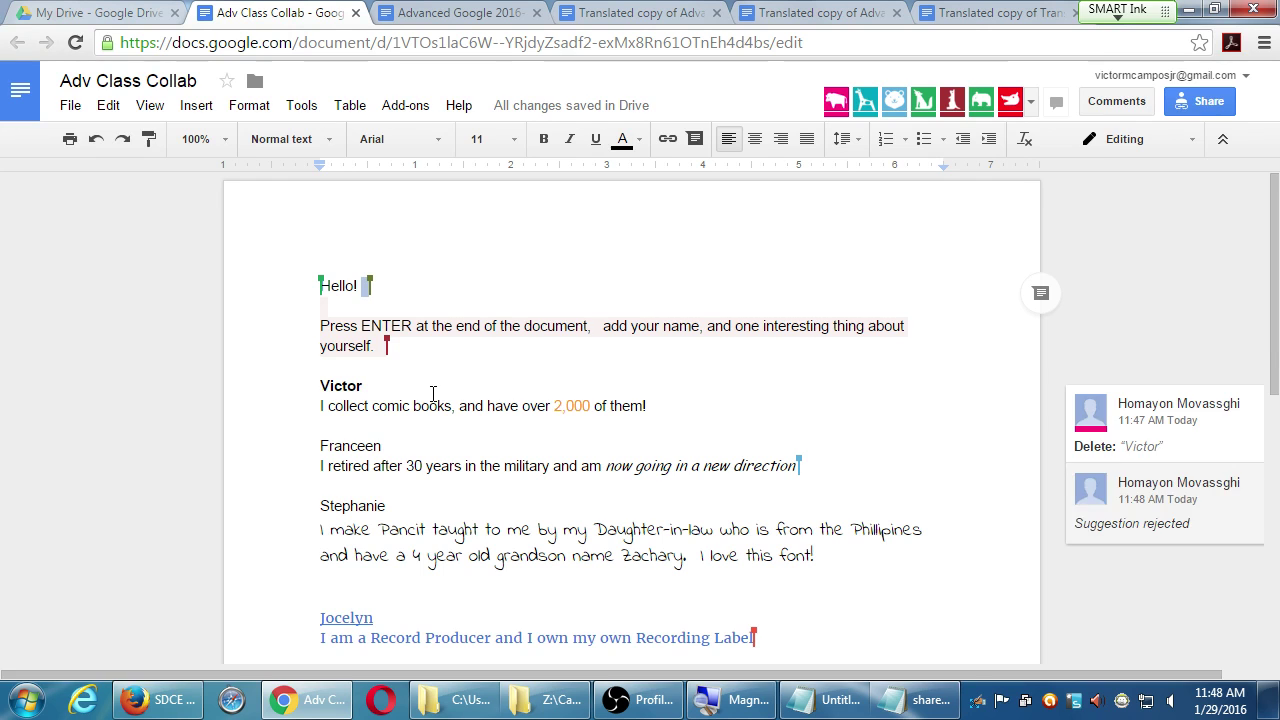
{"action": "left_click", "coordinate": [966, 488]}
{"action": "left_click", "coordinate": [970, 587]}
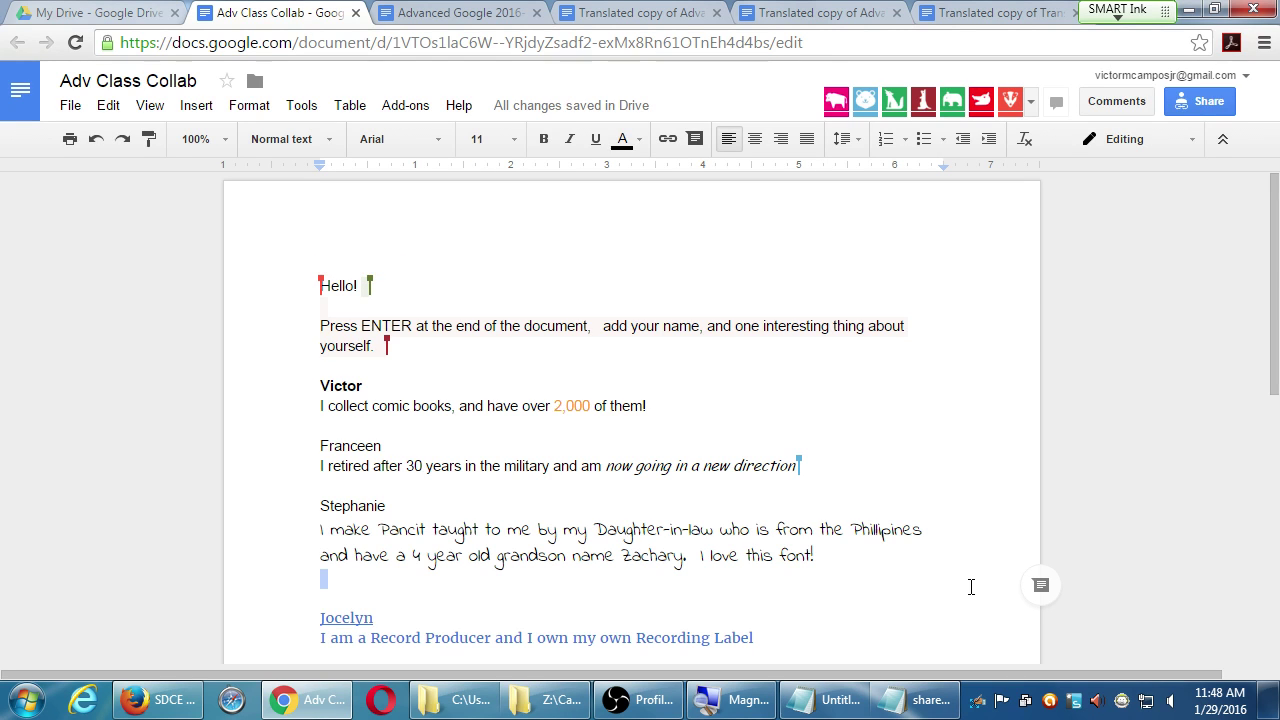
{"action": "left_click", "coordinate": [583, 356]}
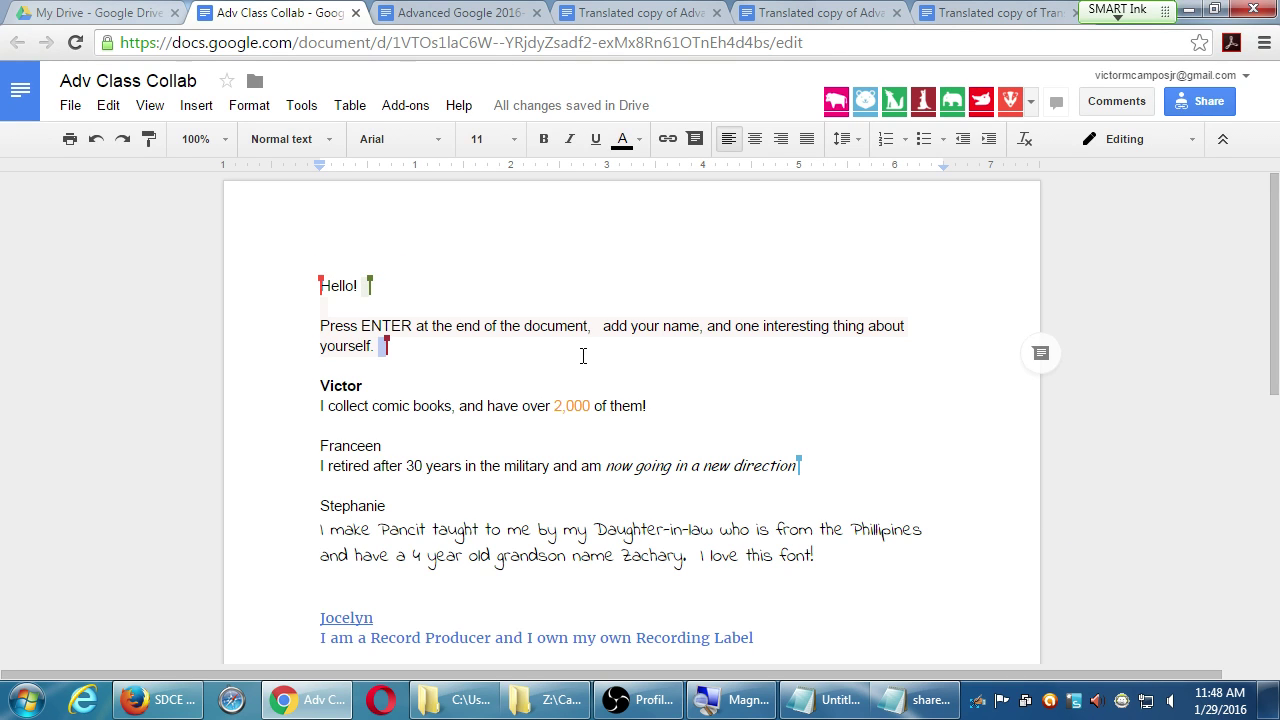
{"action": "left_click", "coordinate": [672, 439]}
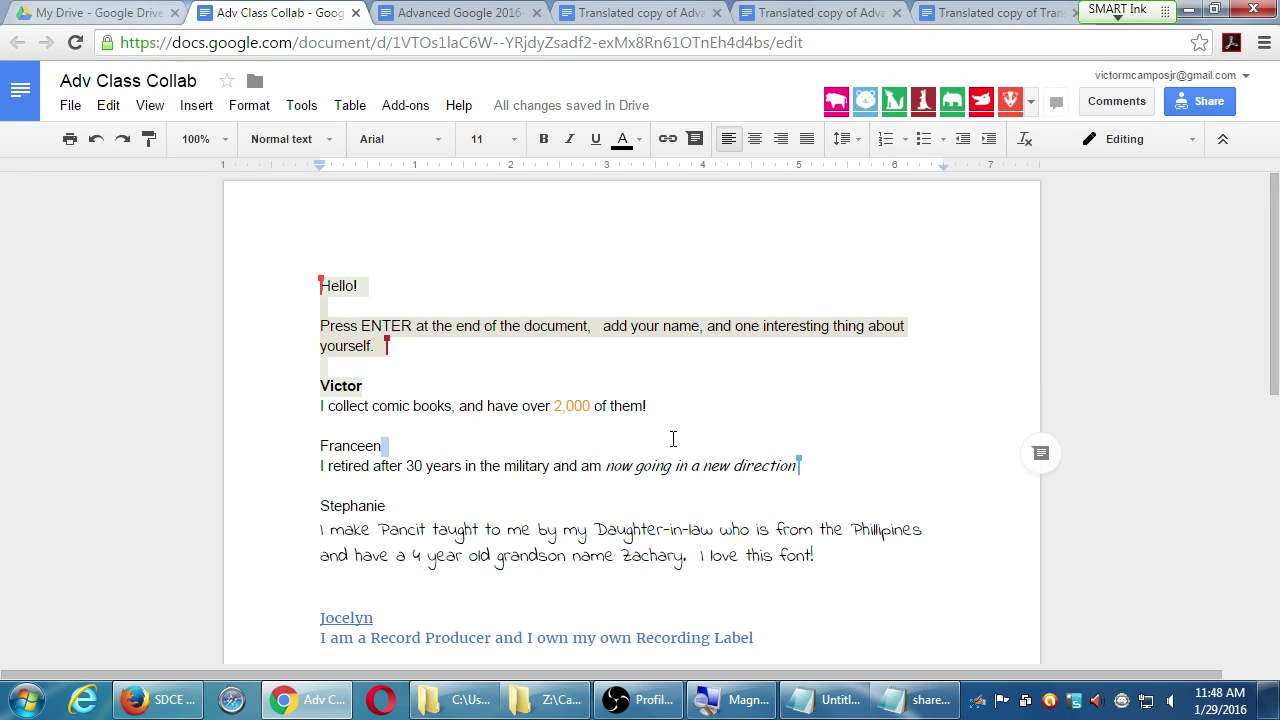
{"action": "left_click_drag", "start_coordinate": [435, 527], "coordinate": [499, 529]}
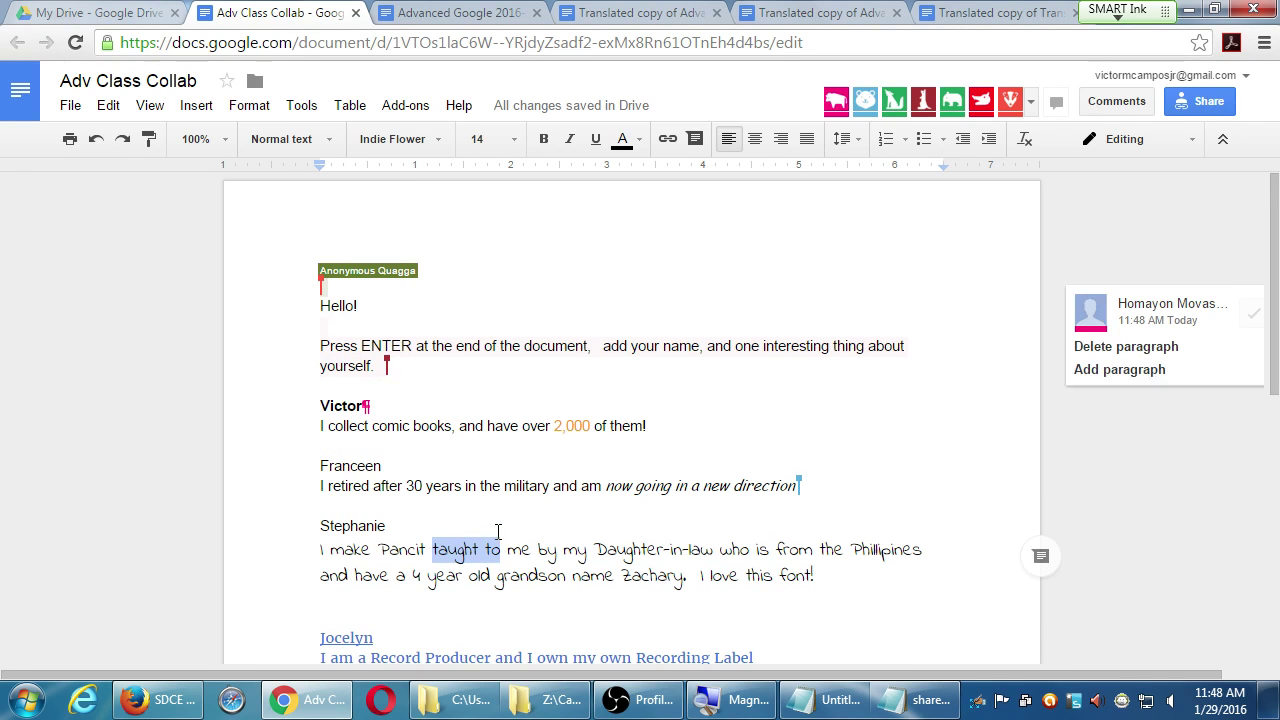
{"action": "double_click", "coordinate": [792, 433]}
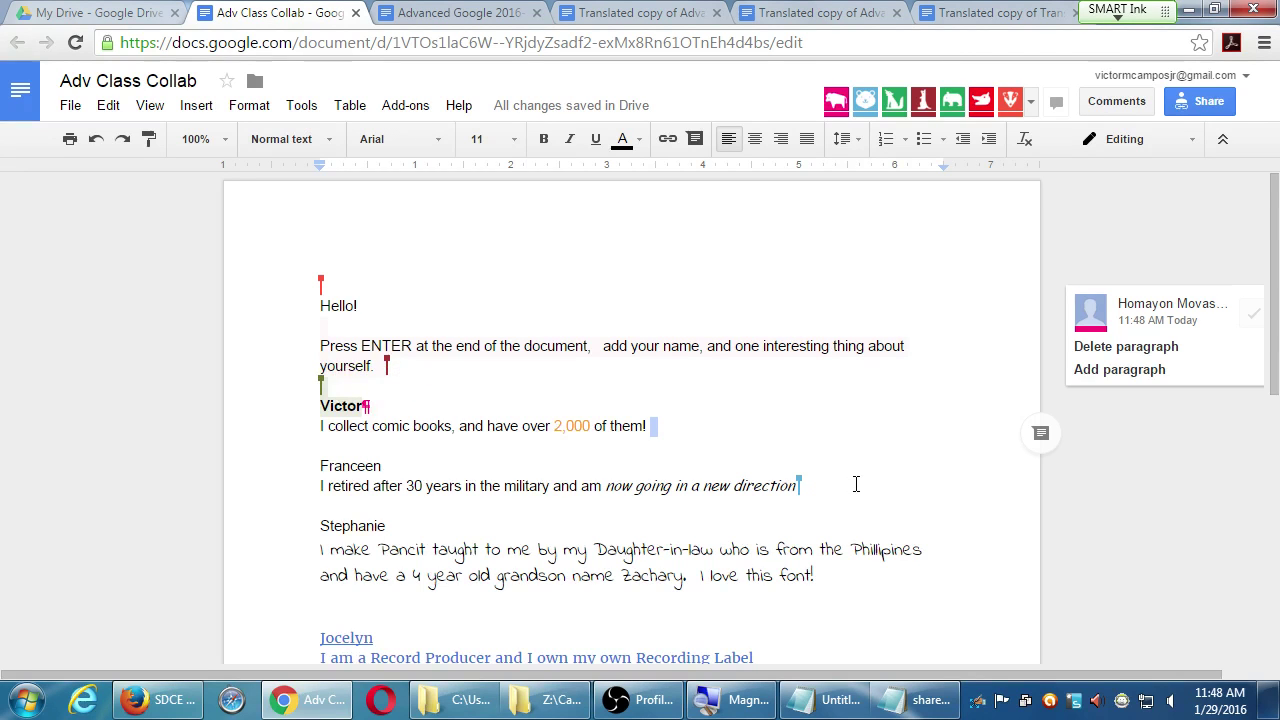
{"action": "scroll", "coordinate": [850, 484], "scroll_direction": "down", "scroll_amount": 1}
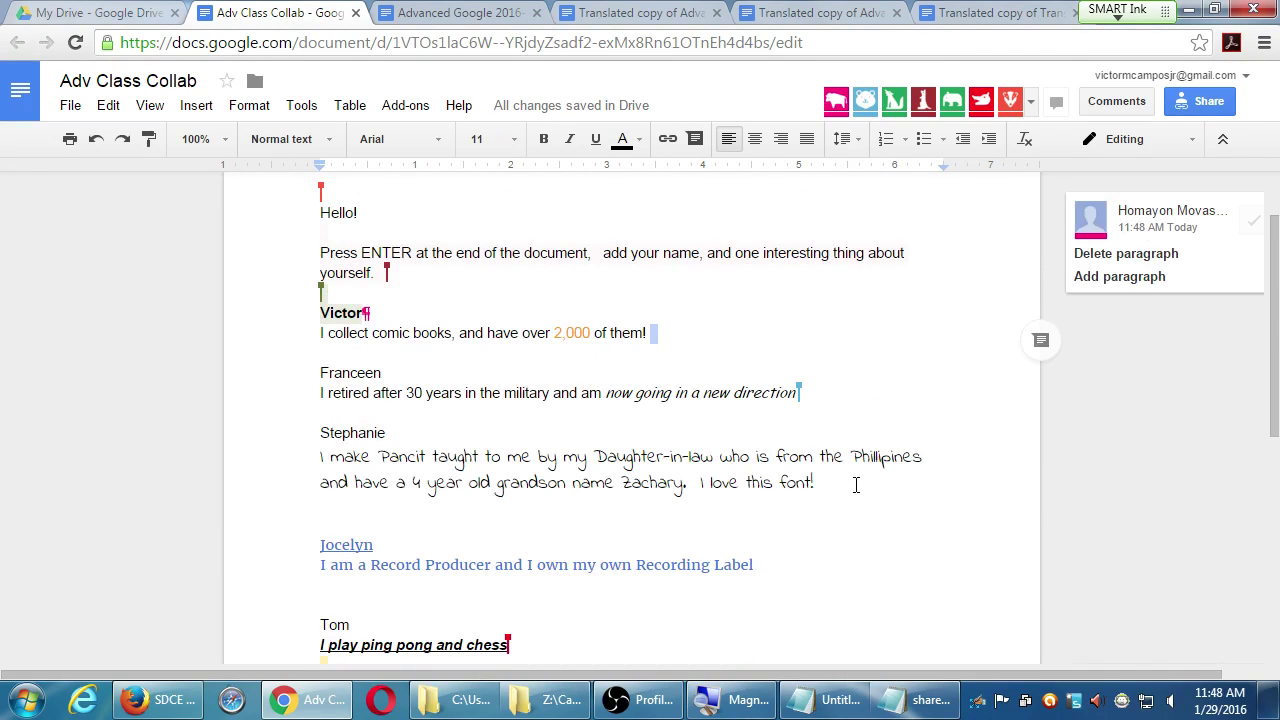
{"action": "double_click", "coordinate": [670, 565]}
{"action": "left_click", "coordinate": [1040, 572]}
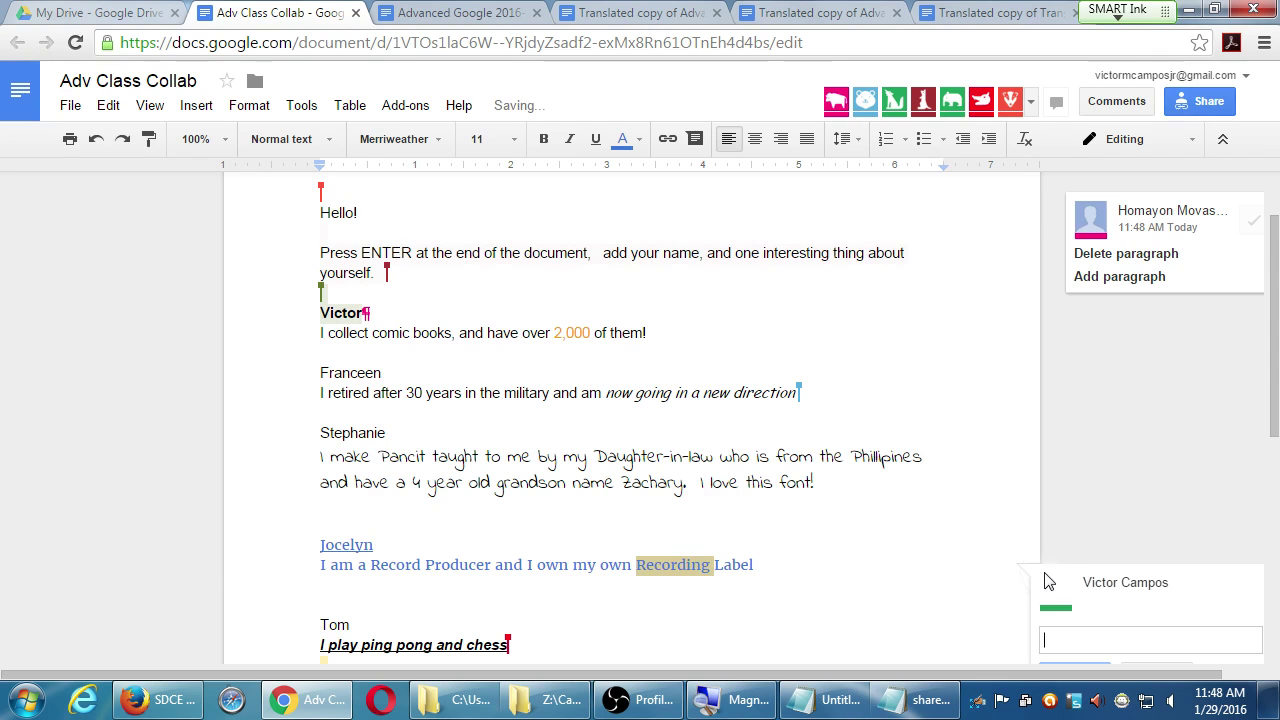
{"action": "scroll", "coordinate": [956, 555], "scroll_direction": "down", "scroll_amount": 1}
{"action": "scroll", "coordinate": [958, 562], "scroll_direction": "down", "scroll_amount": 2}
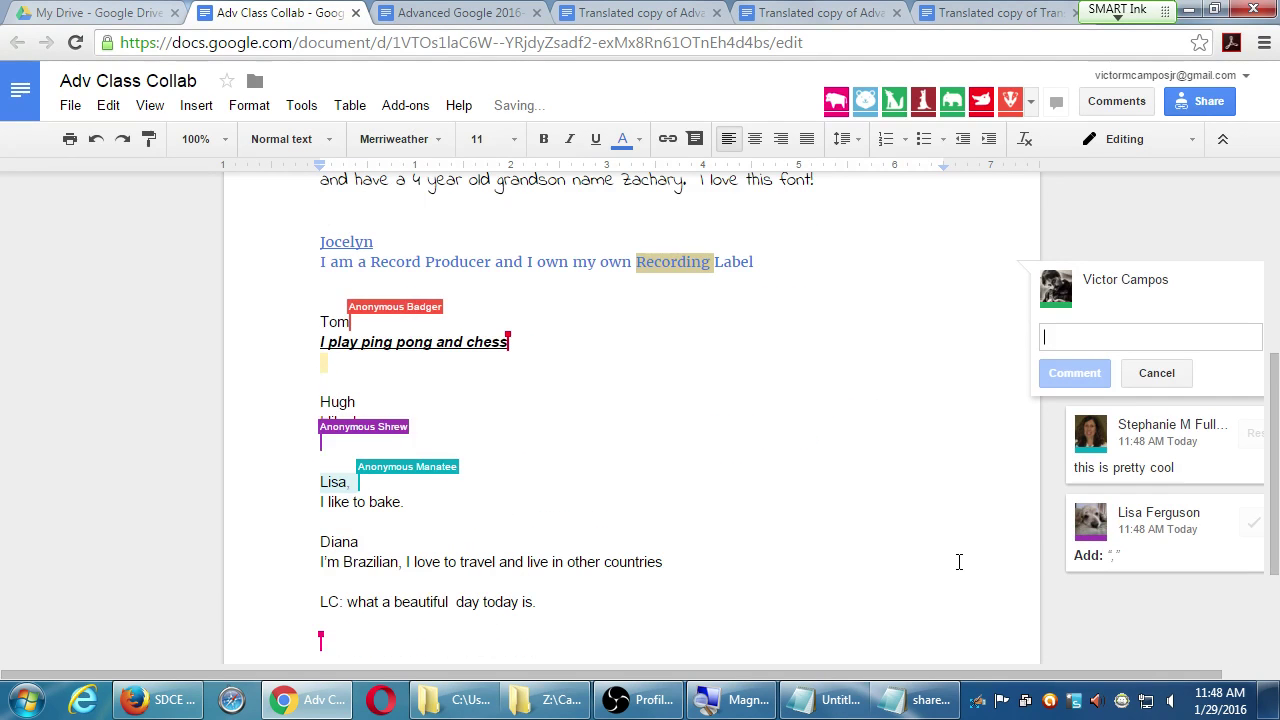
{"action": "left_click", "coordinate": [1150, 384]}
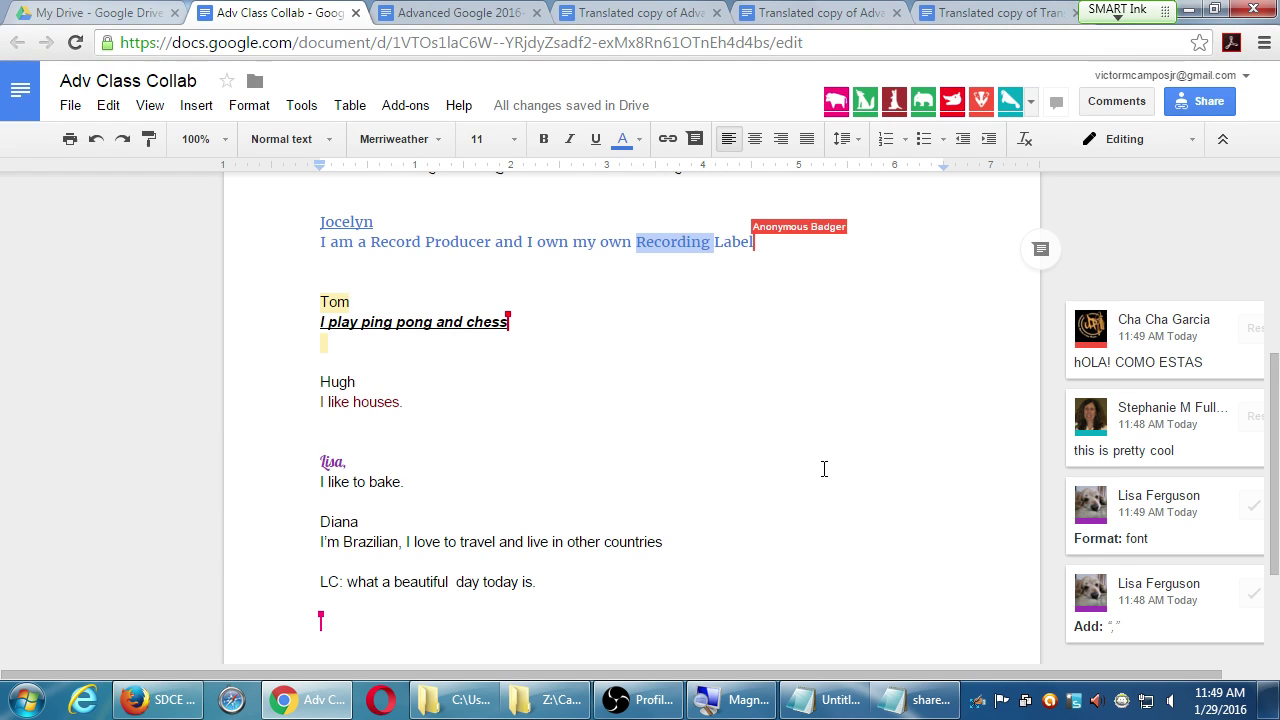
{"action": "scroll", "coordinate": [824, 469], "scroll_direction": "up", "scroll_amount": 5}
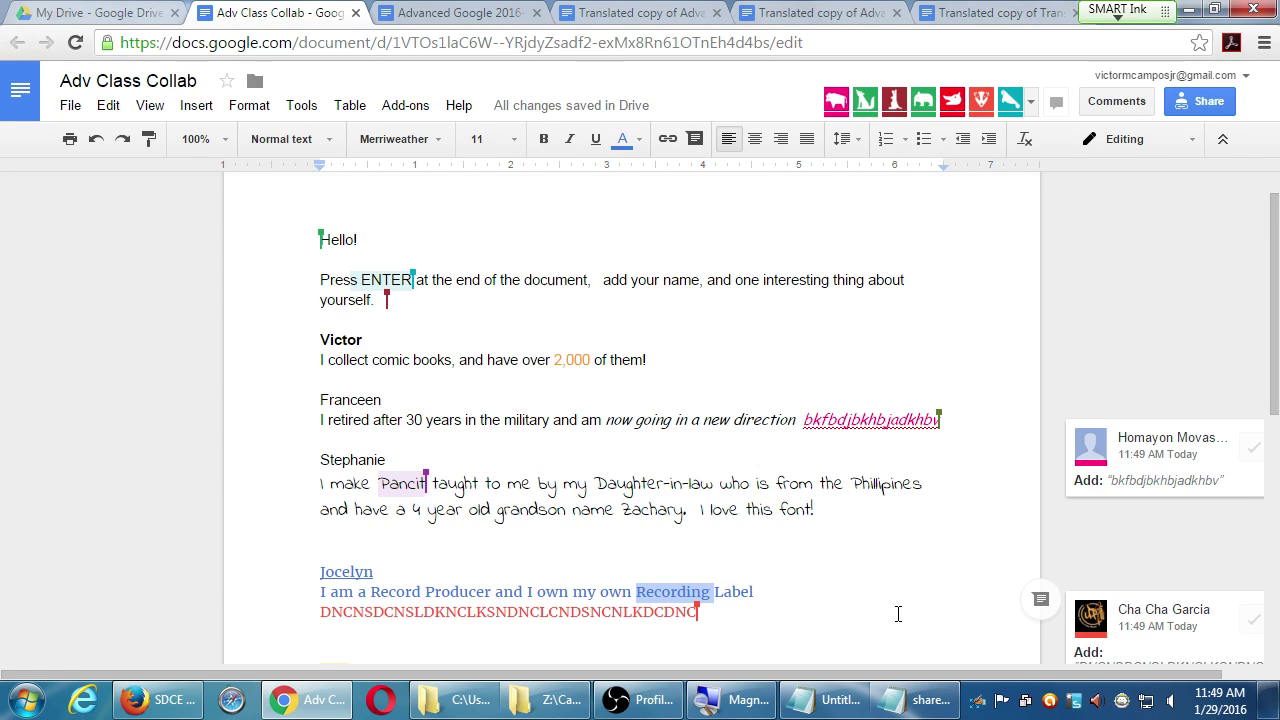
{"action": "scroll", "coordinate": [898, 612], "scroll_direction": "up", "scroll_amount": 1}
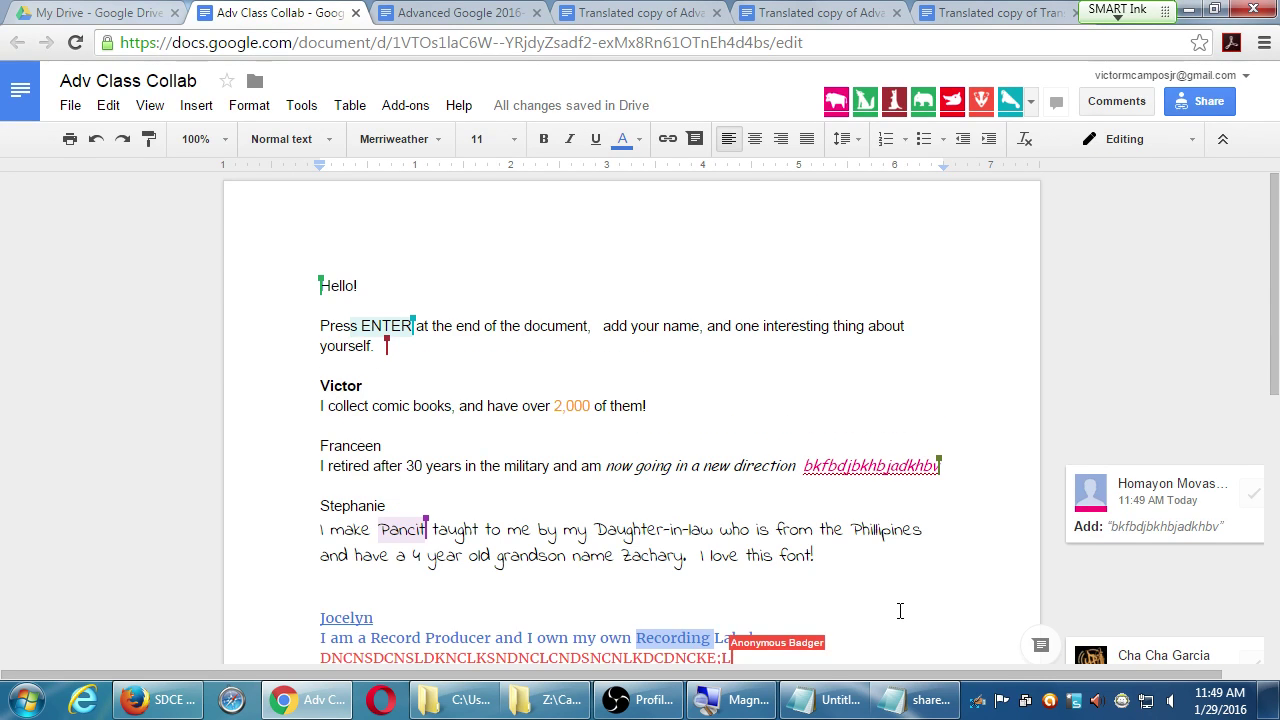
{"action": "left_click_drag", "start_coordinate": [1016, 307], "coordinate": [1141, 275]}
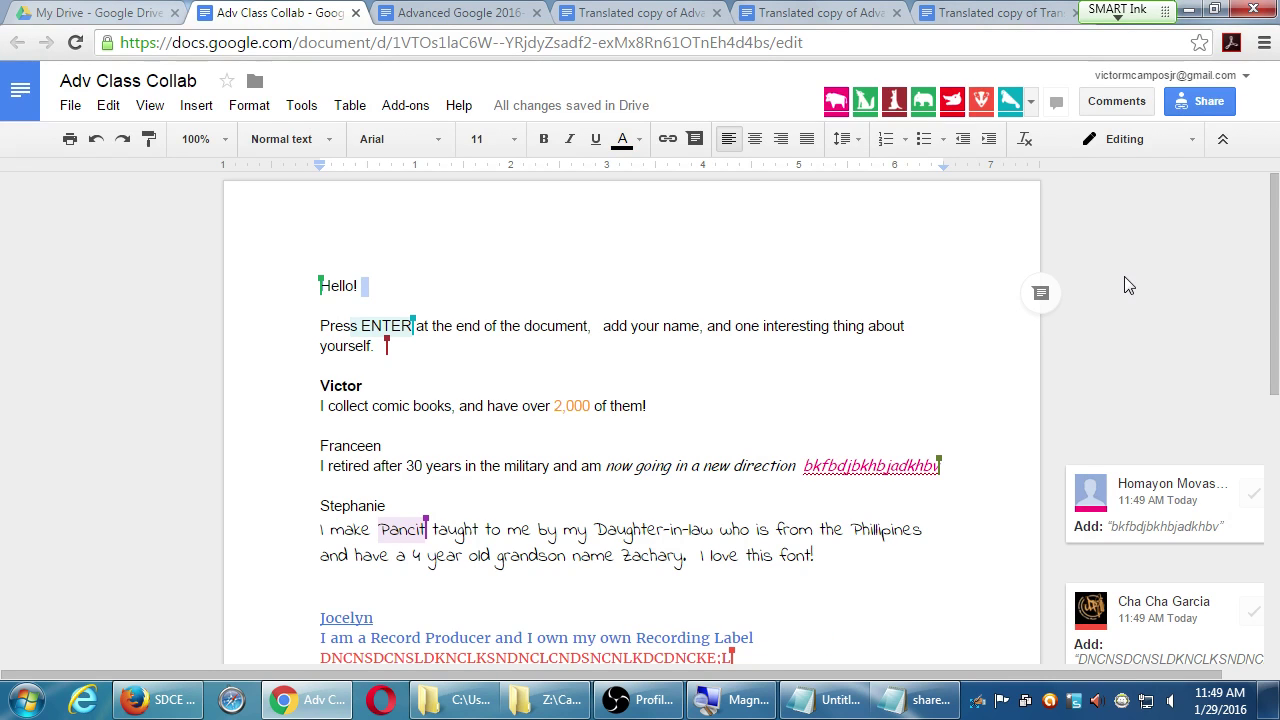
{"action": "left_click", "coordinate": [1089, 288]}
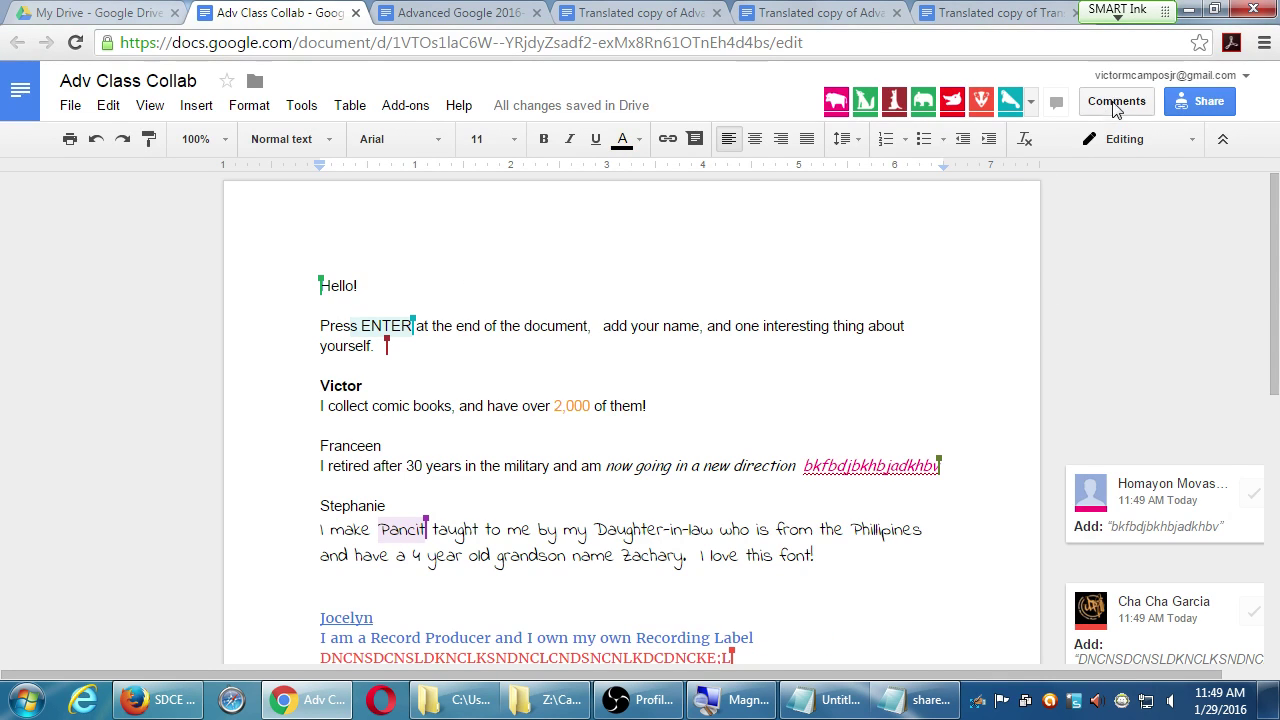
- Review the sharing settings and open the comments and suggestions history
{"action": "left_click", "coordinate": [1200, 101]}
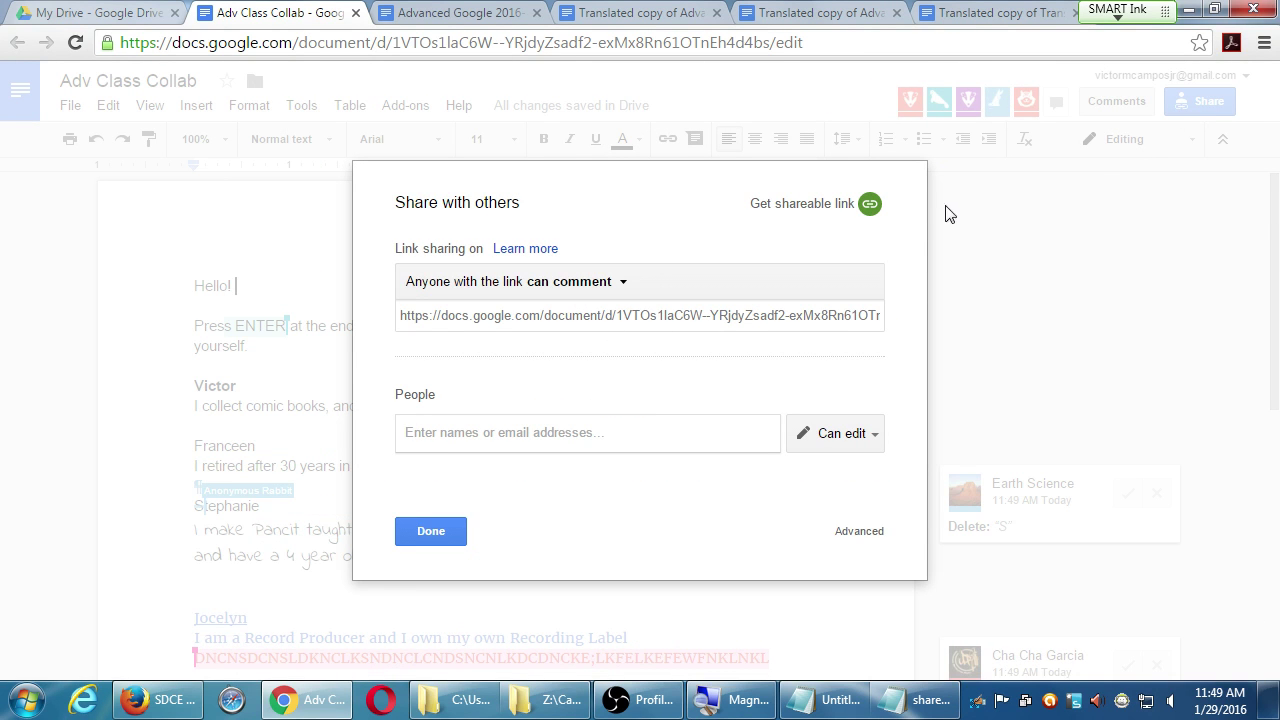
{"action": "left_click", "coordinate": [447, 538]}
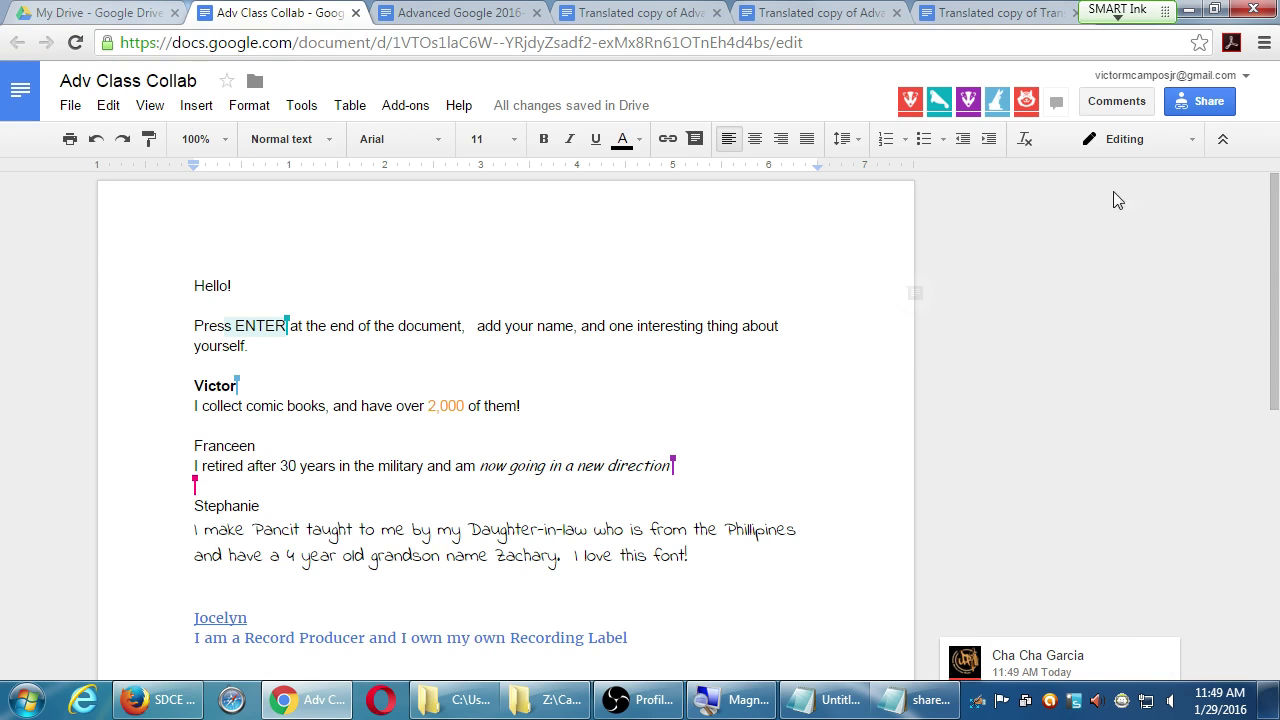
{"action": "left_click", "coordinate": [1116, 106]}
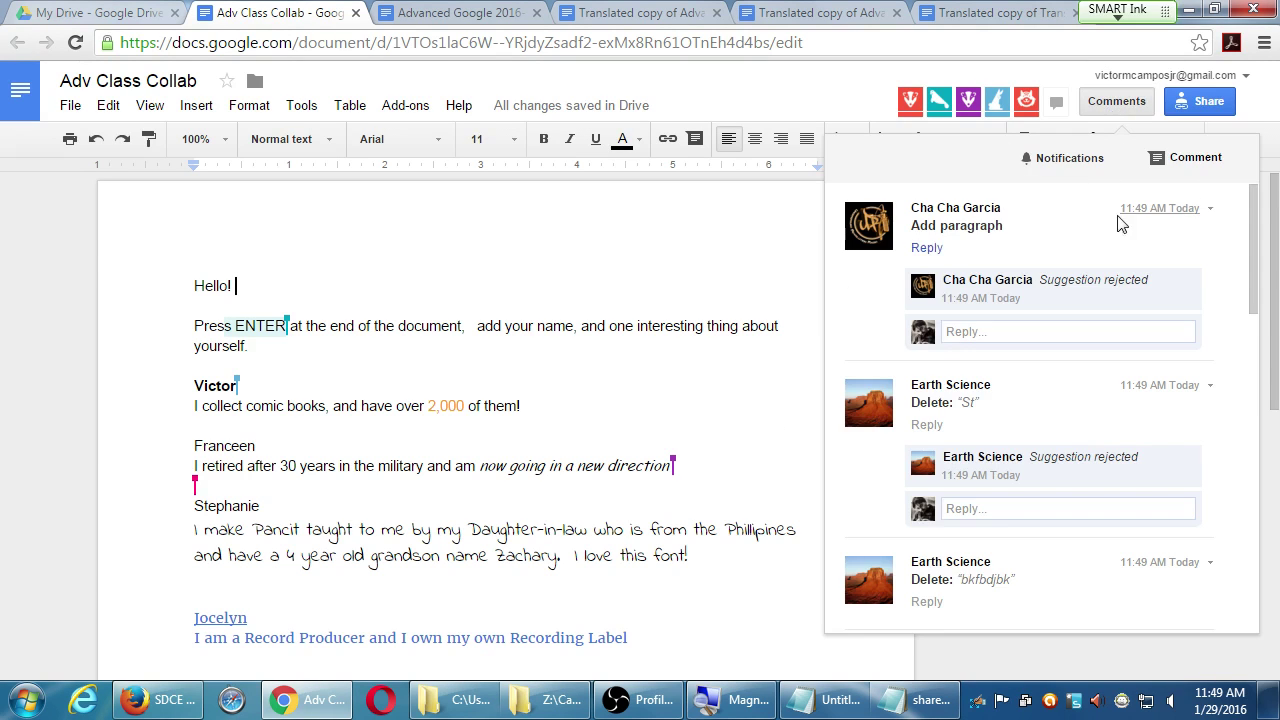
{"action": "left_click", "coordinate": [646, 251]}
- Change link sharing to 'Anyone with the link can view'
{"action": "left_click", "coordinate": [1190, 101]}
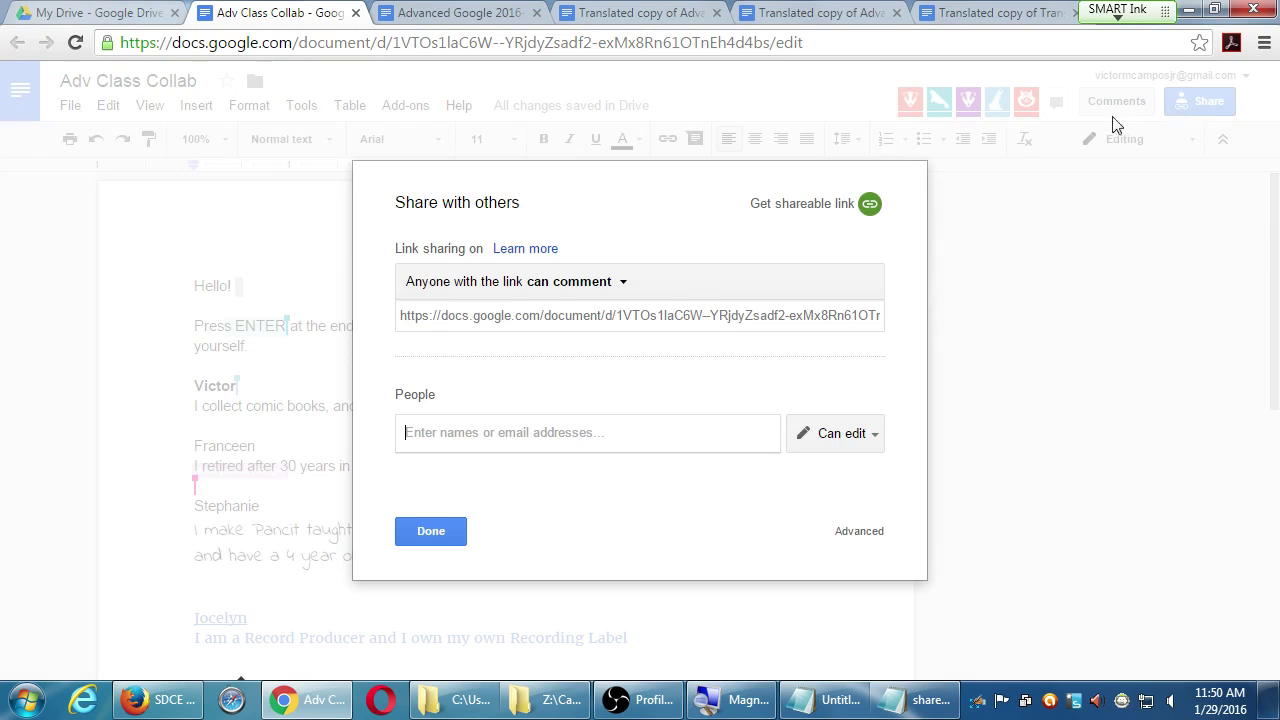
{"action": "left_click", "coordinate": [623, 281]}
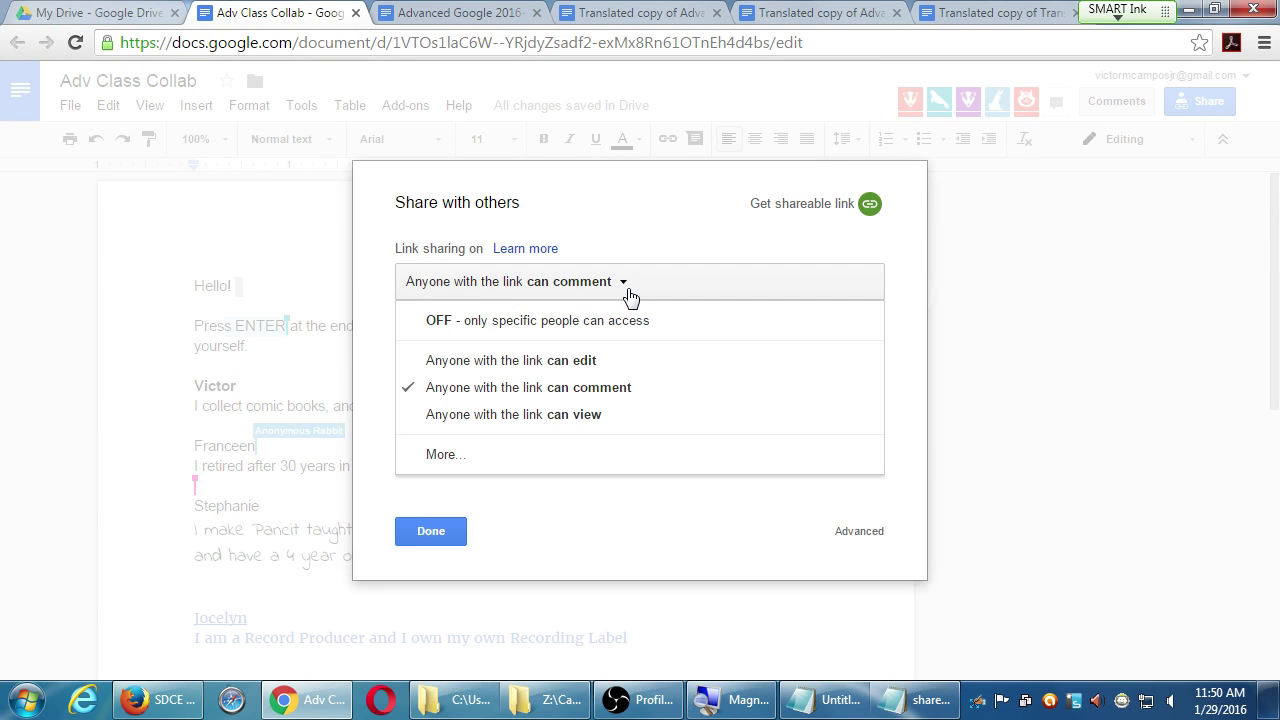
{"action": "left_click", "coordinate": [606, 426]}
{"action": "left_click", "coordinate": [464, 531]}
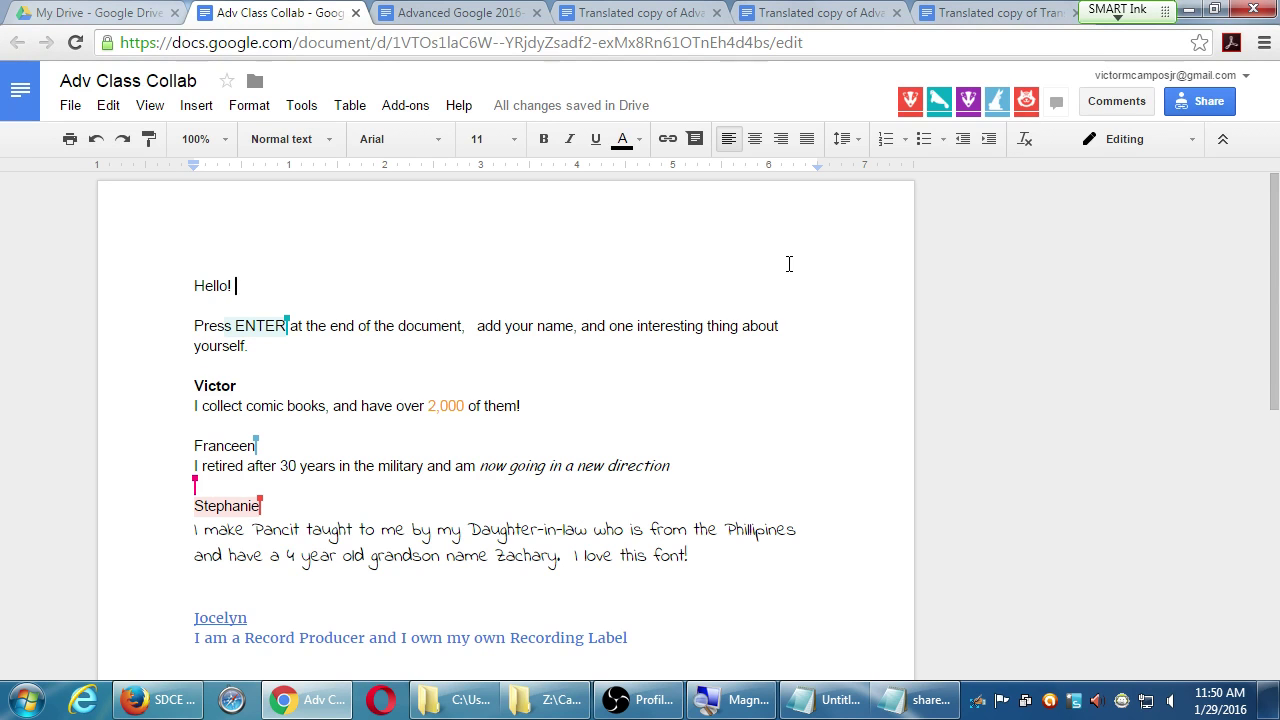
{"action": "scroll", "coordinate": [787, 357], "scroll_direction": "down", "scroll_amount": 6}
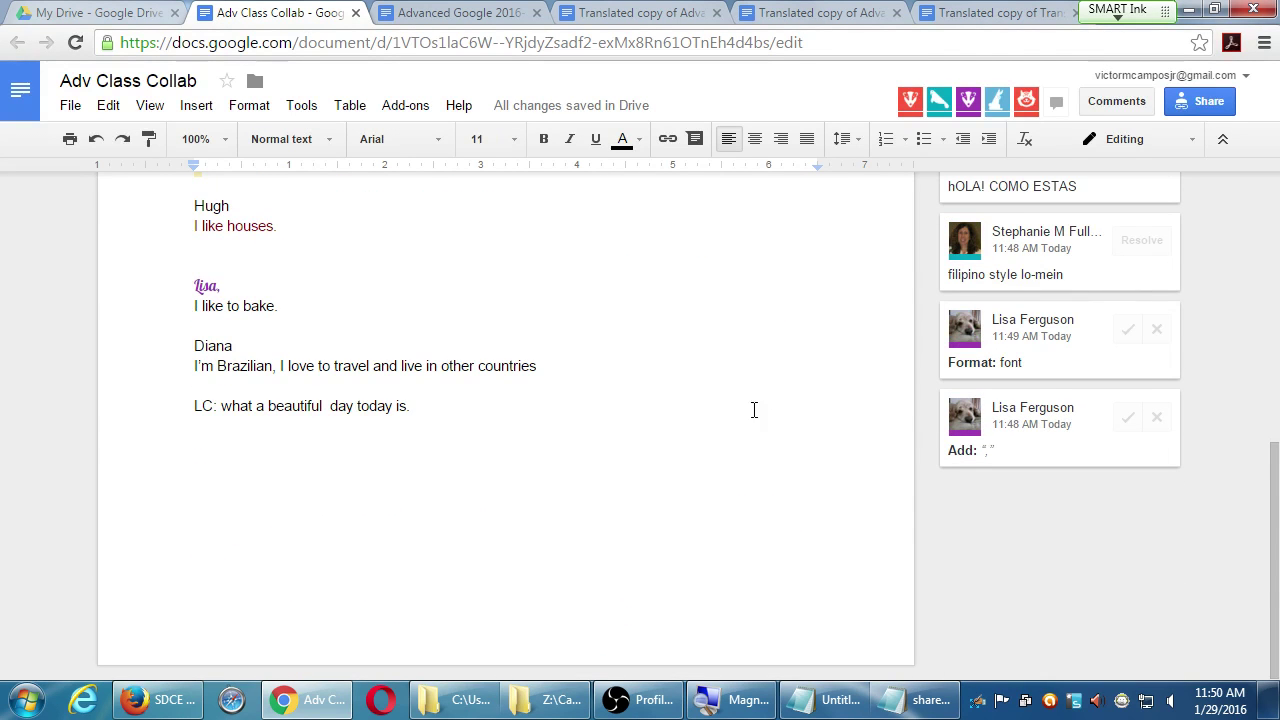
{"action": "scroll", "coordinate": [755, 487], "scroll_direction": "up", "scroll_amount": 6}
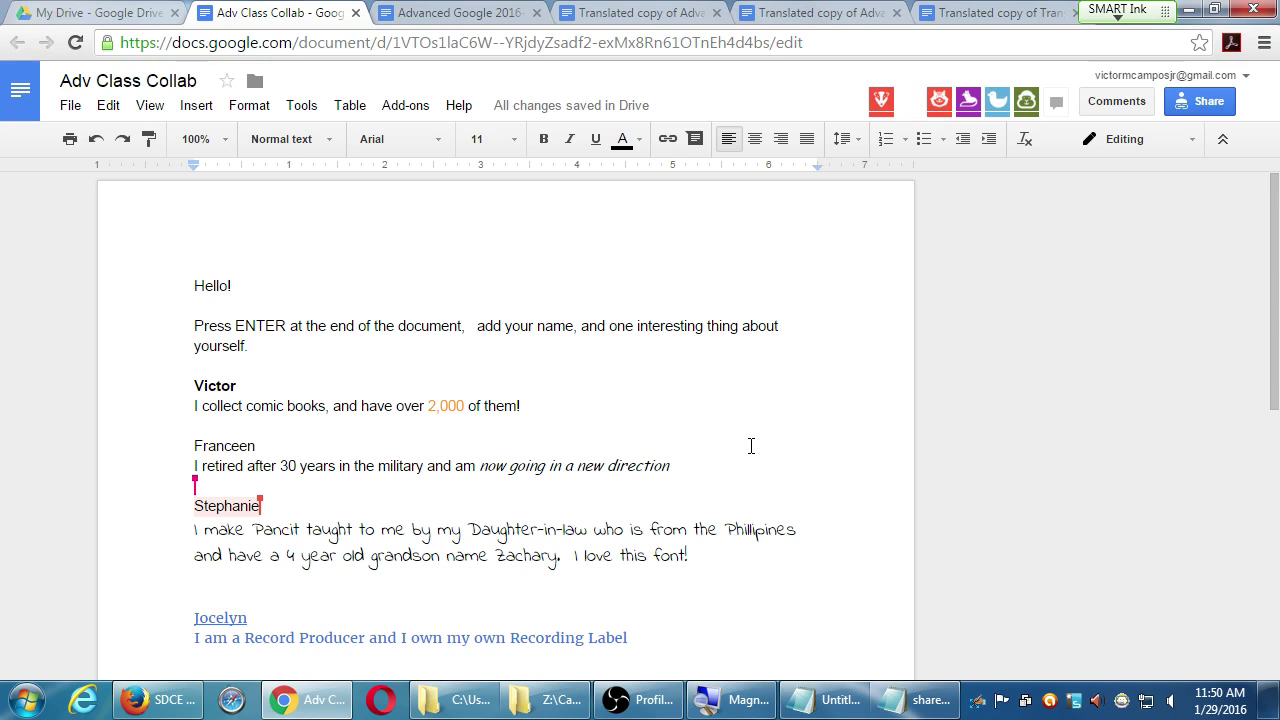
{"action": "scroll", "coordinate": [806, 426], "scroll_direction": "down", "scroll_amount": 15}
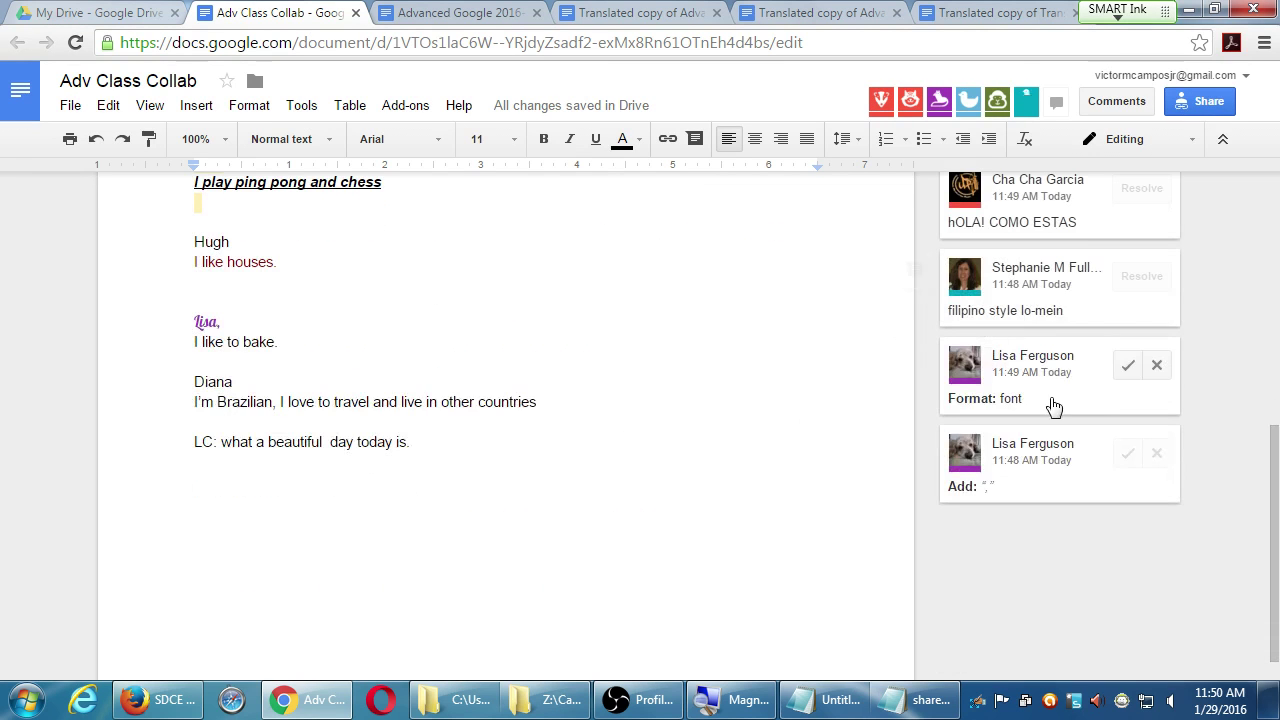
{"action": "scroll", "coordinate": [1137, 418], "scroll_direction": "up", "scroll_amount": 1}
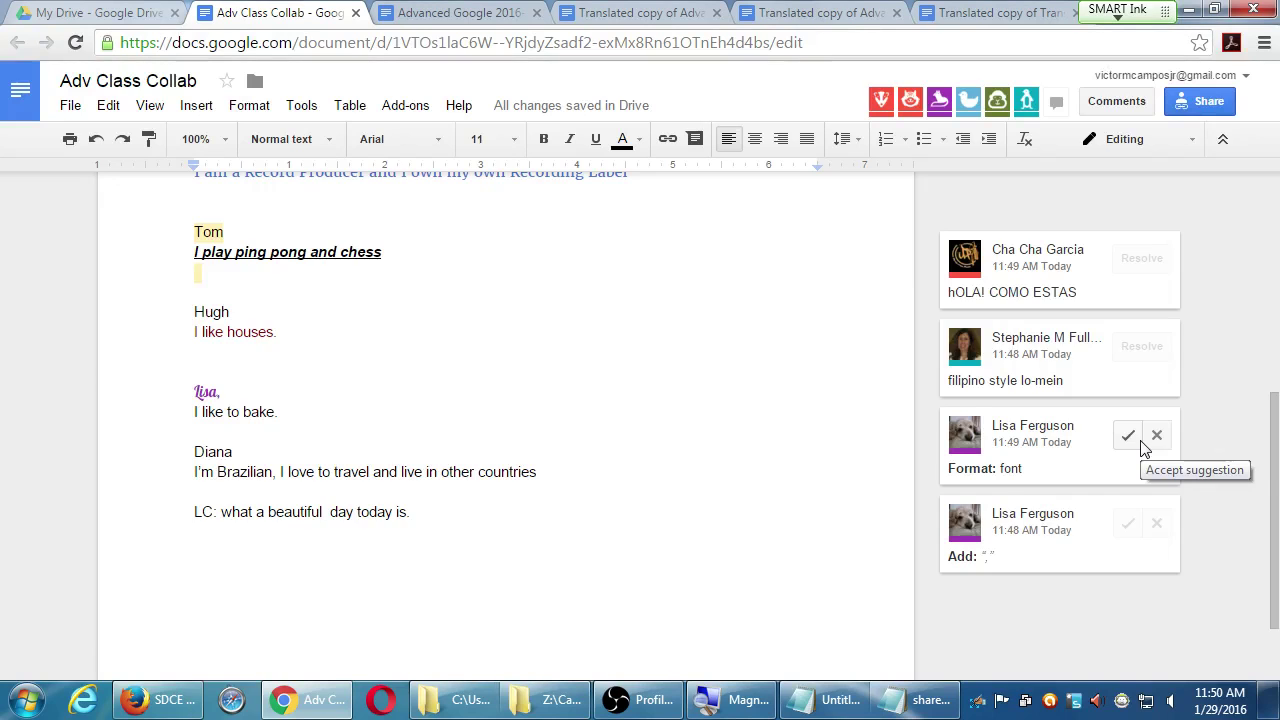
{"action": "scroll", "coordinate": [1144, 448], "scroll_direction": "up", "scroll_amount": 5}
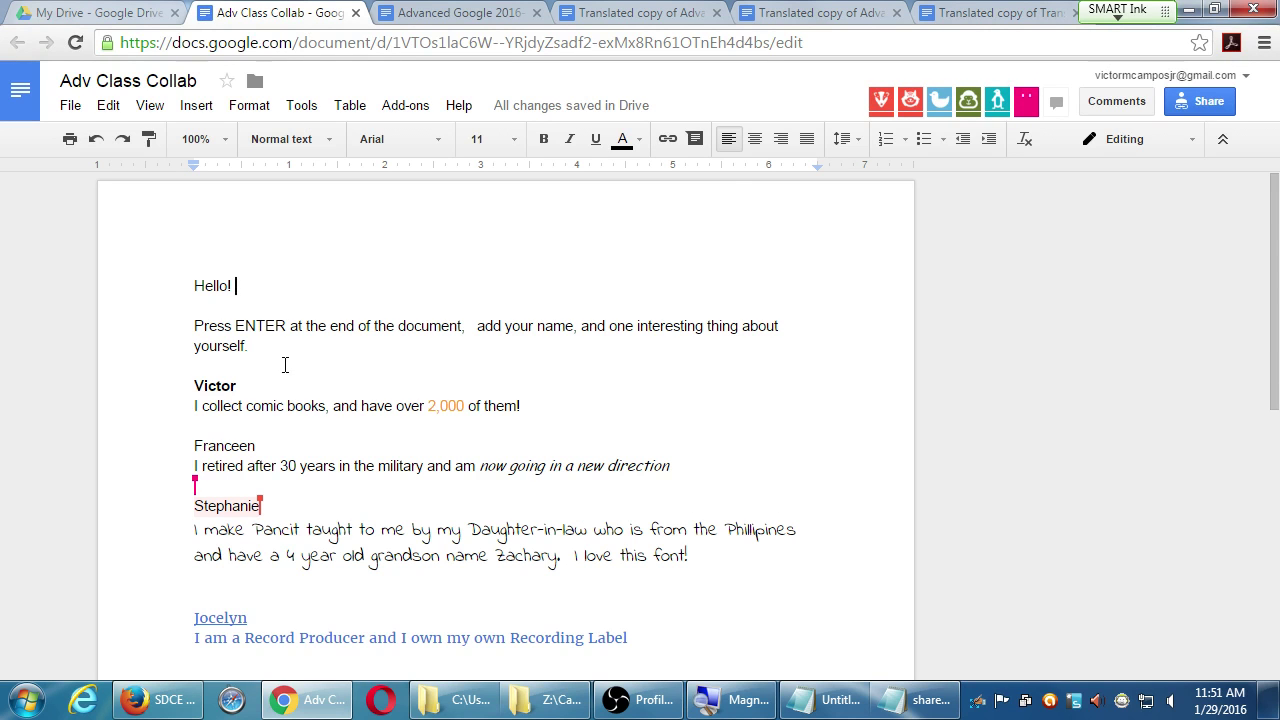
{"action": "scroll", "coordinate": [288, 350], "scroll_direction": "down", "scroll_amount": 2}
{"action": "scroll", "coordinate": [294, 348], "scroll_direction": "down", "scroll_amount": 3}
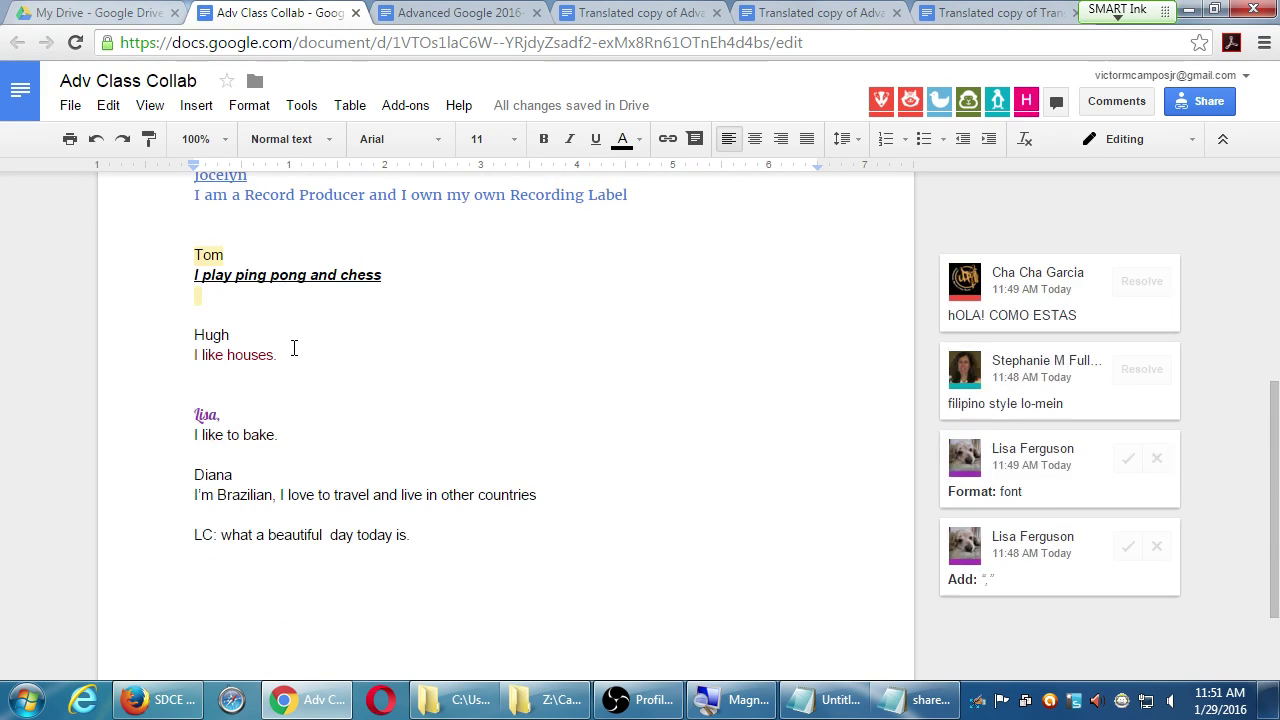
{"action": "scroll", "coordinate": [294, 348], "scroll_direction": "down", "scroll_amount": 1}
{"action": "scroll", "coordinate": [300, 348], "scroll_direction": "up", "scroll_amount": 3}
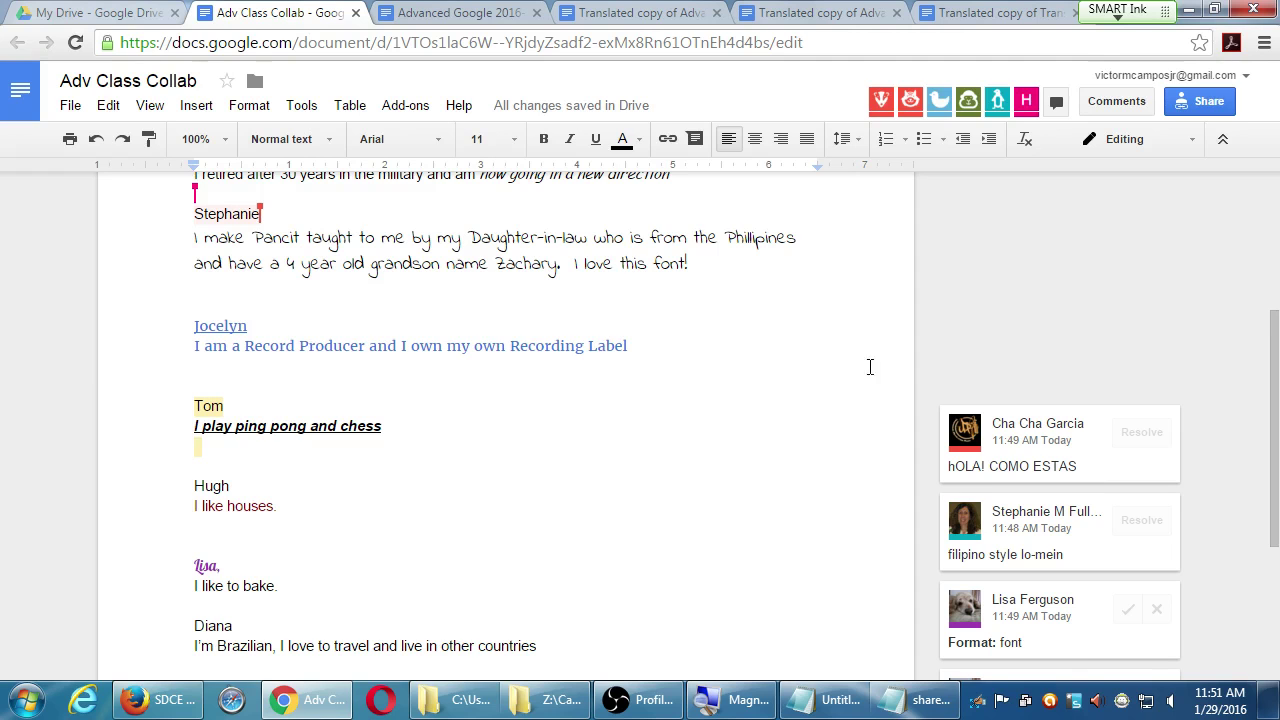
{"action": "scroll", "coordinate": [1070, 358], "scroll_direction": "up", "scroll_amount": 1}
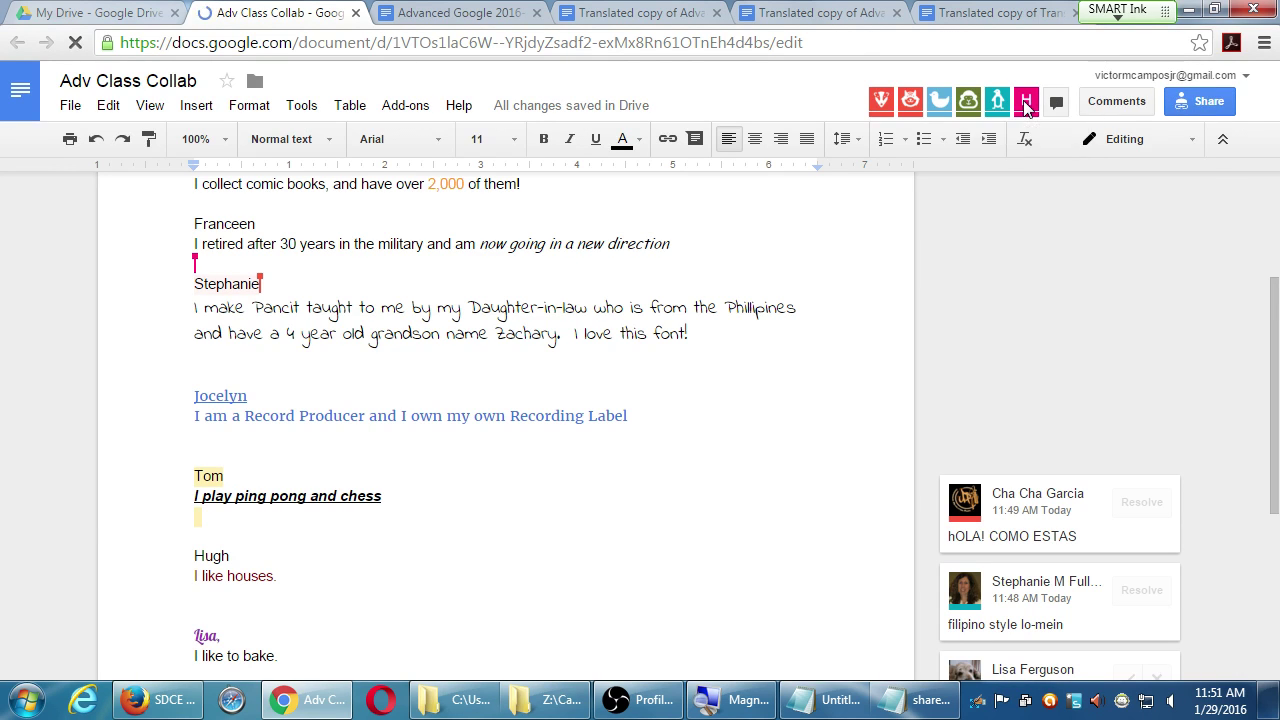
{"action": "mouse_move", "coordinate": [1026, 106]}
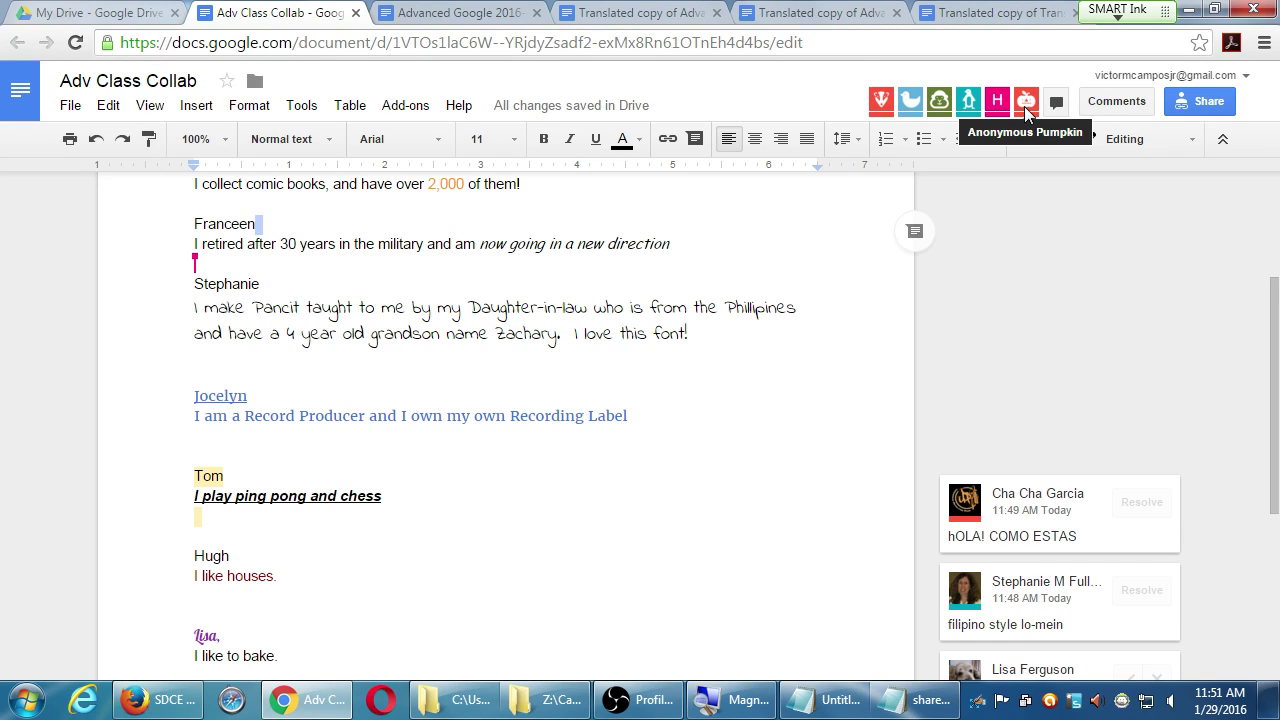
{"action": "left_click", "coordinate": [1110, 108]}
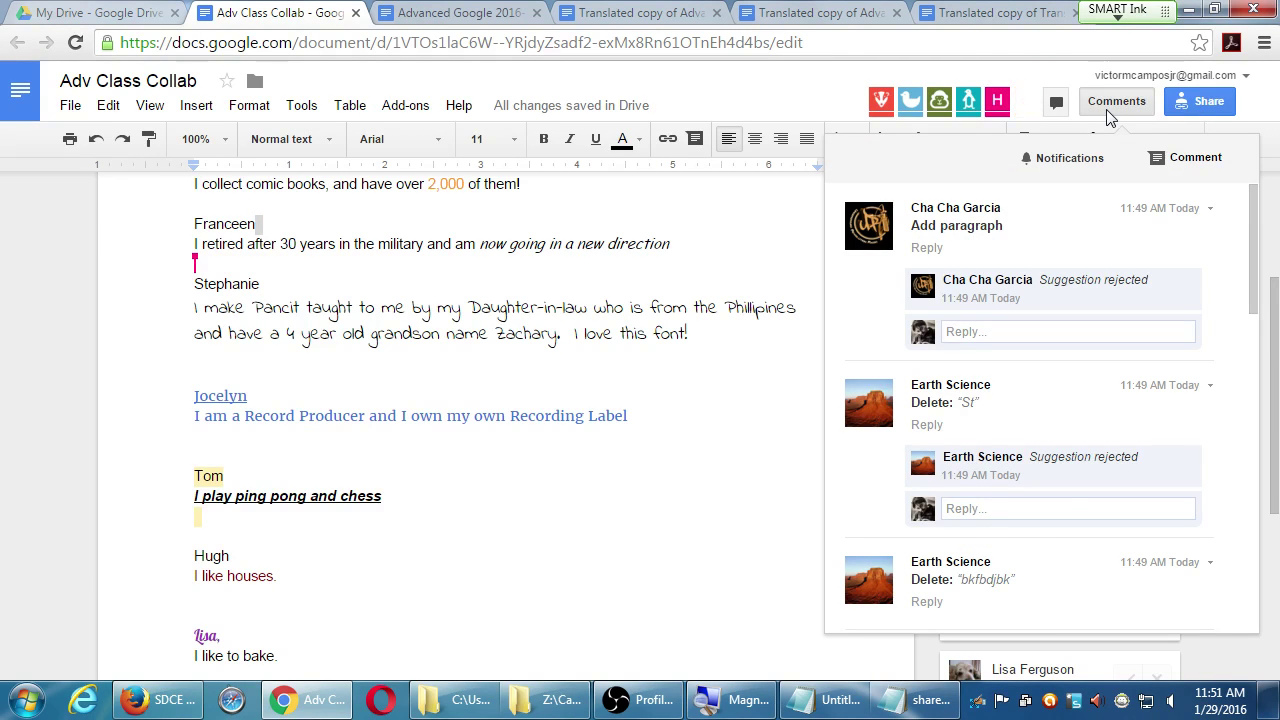
{"action": "left_click", "coordinate": [1112, 104]}
{"action": "left_click", "coordinate": [1112, 104]}
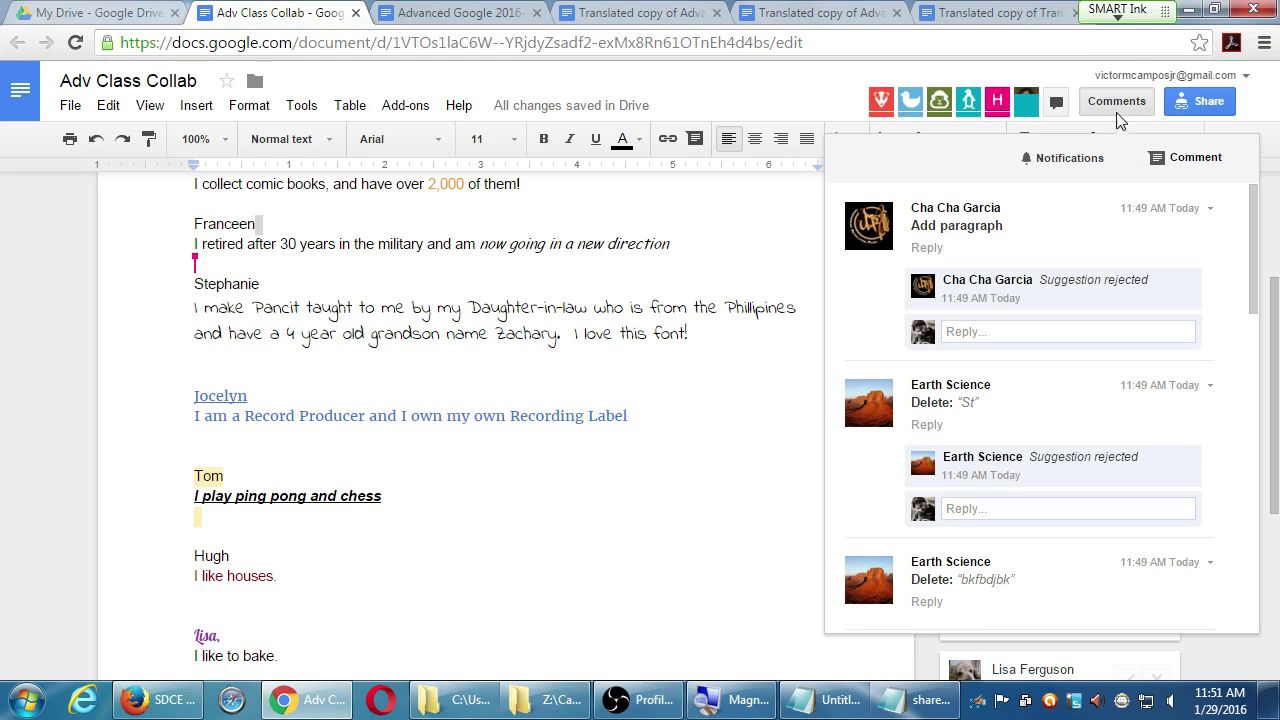
{"action": "left_click", "coordinate": [1115, 105]}
{"action": "left_click", "coordinate": [1115, 105]}
{"action": "left_click_drag", "start_coordinate": [1250, 210], "coordinate": [1100, 510]}
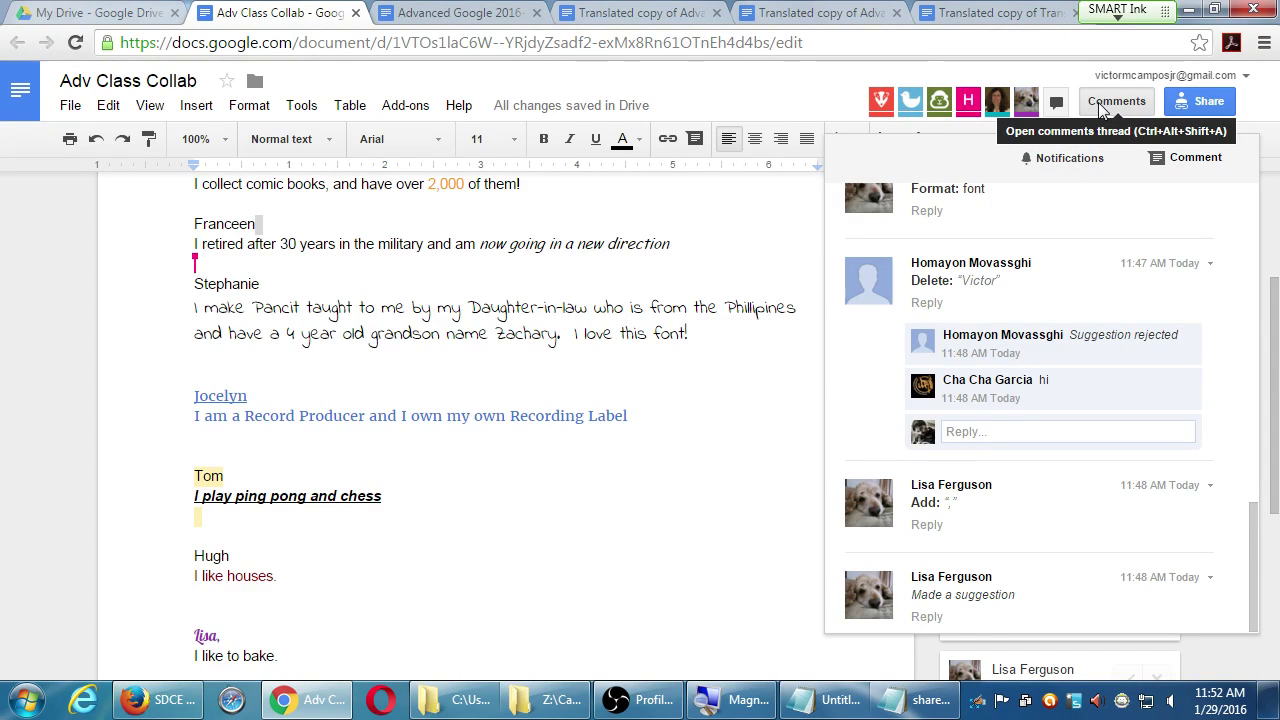
{"action": "left_click", "coordinate": [1101, 105]}
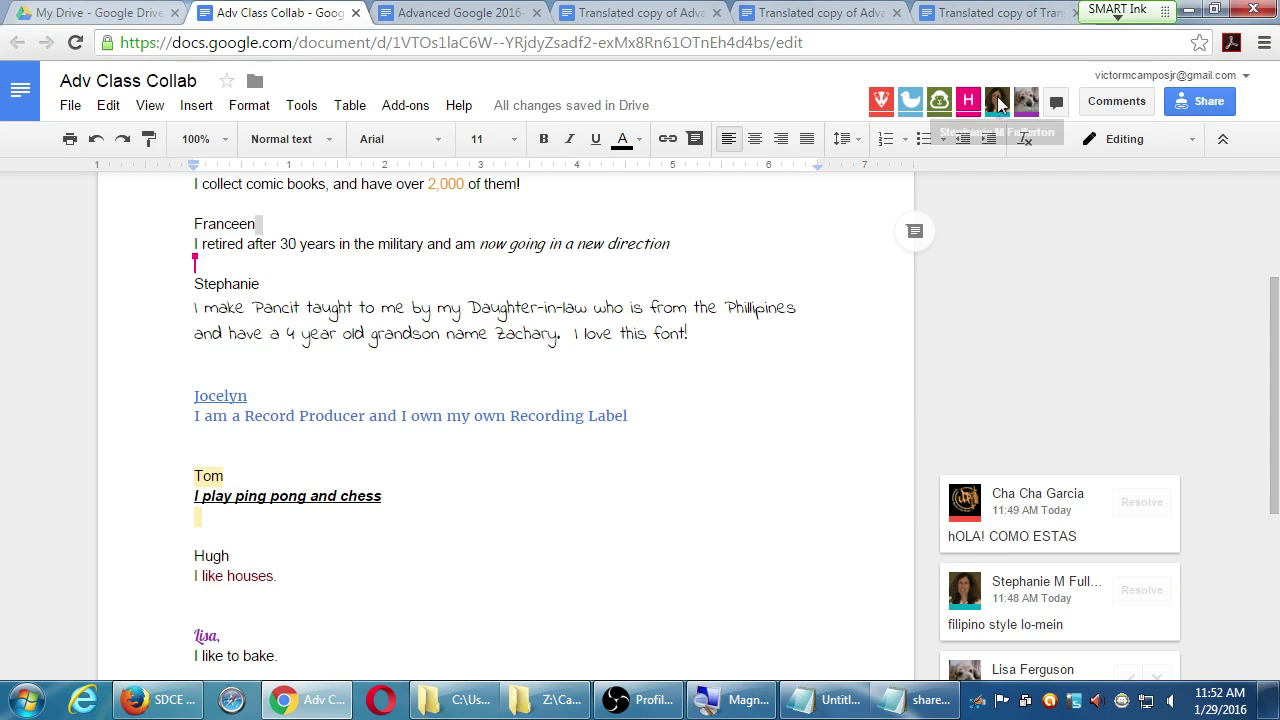
{"action": "scroll", "coordinate": [83, 315], "scroll_direction": "up", "scroll_amount": 3}
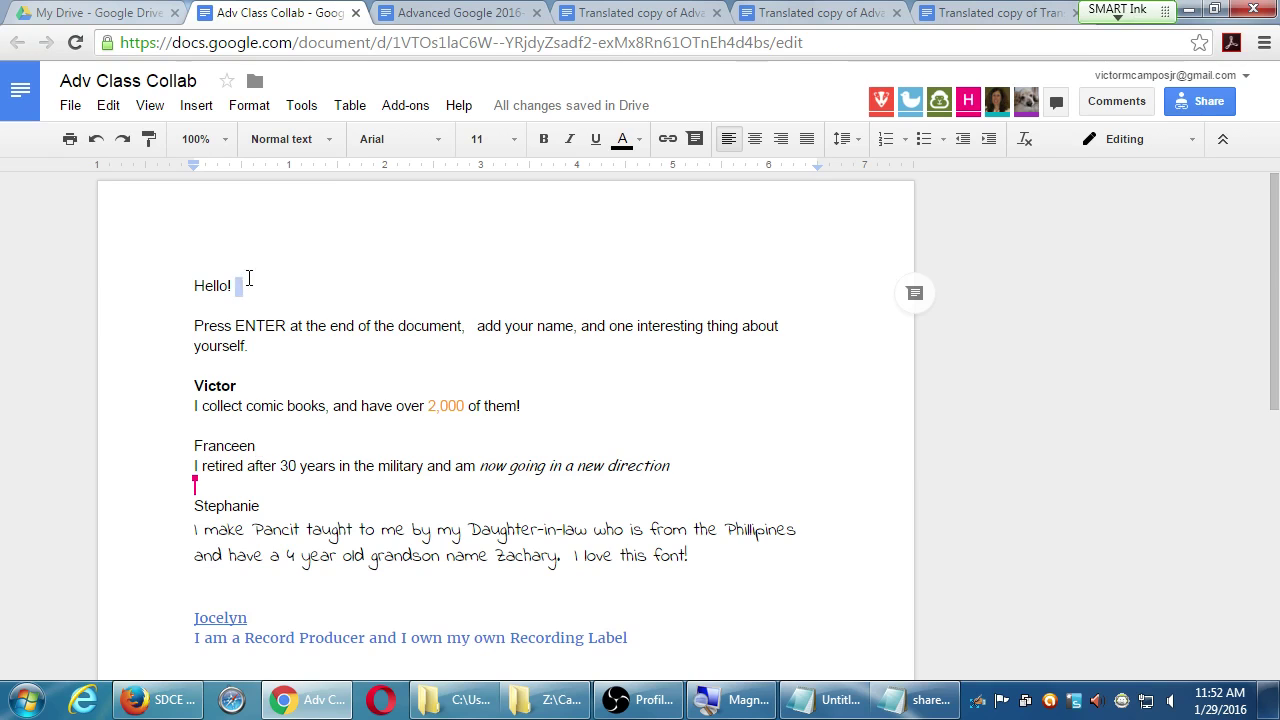
{"action": "left_click", "coordinate": [70, 108]}
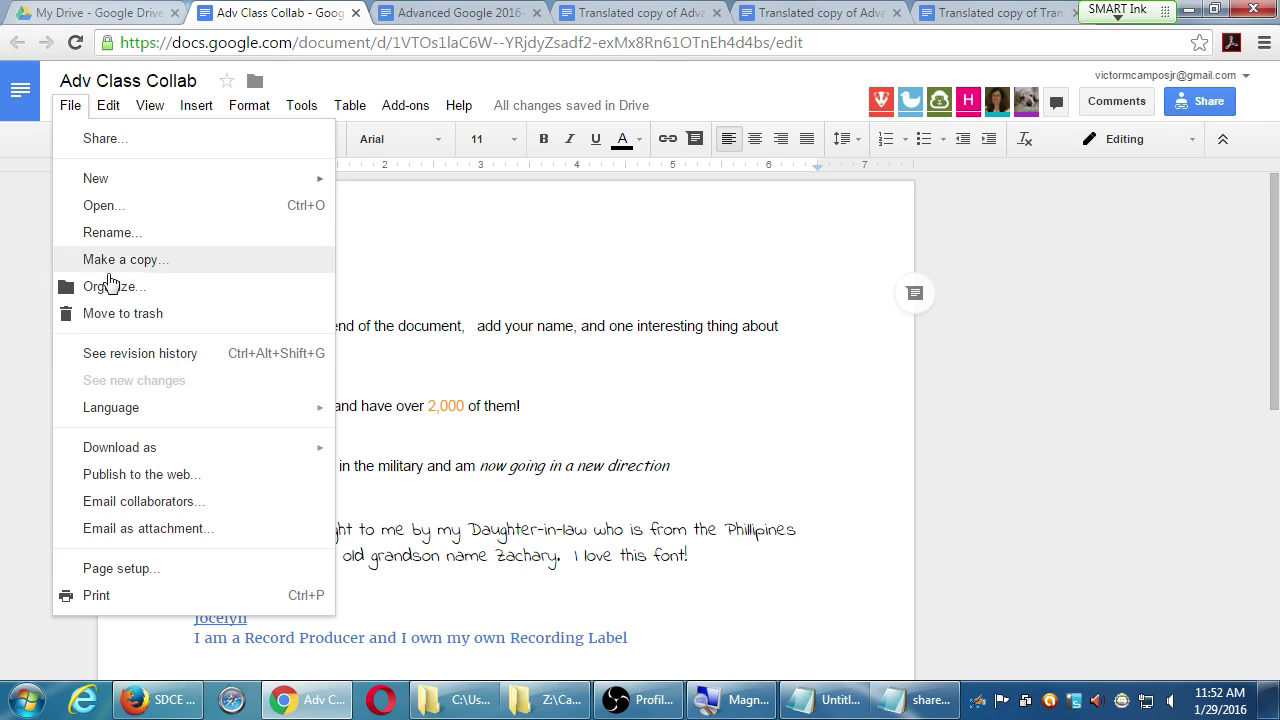
{"action": "left_click", "coordinate": [136, 355]}
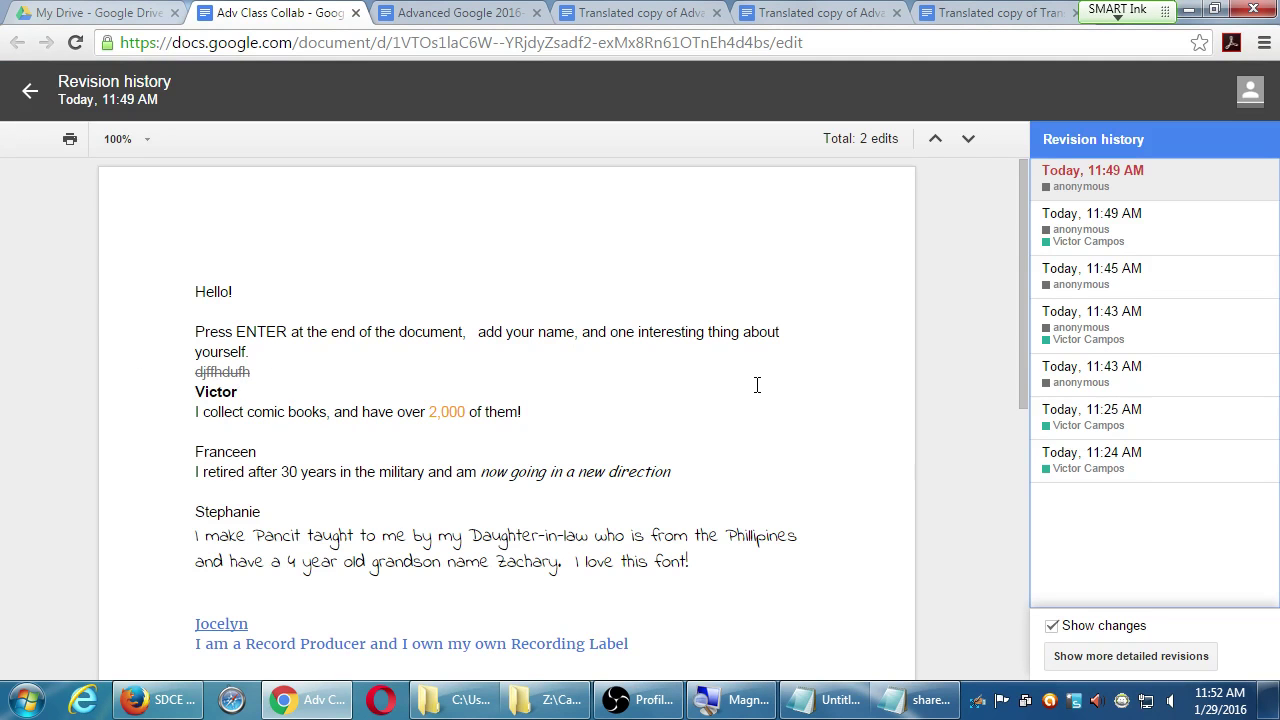
{"action": "scroll", "coordinate": [674, 530], "scroll_direction": "down", "scroll_amount": 5}
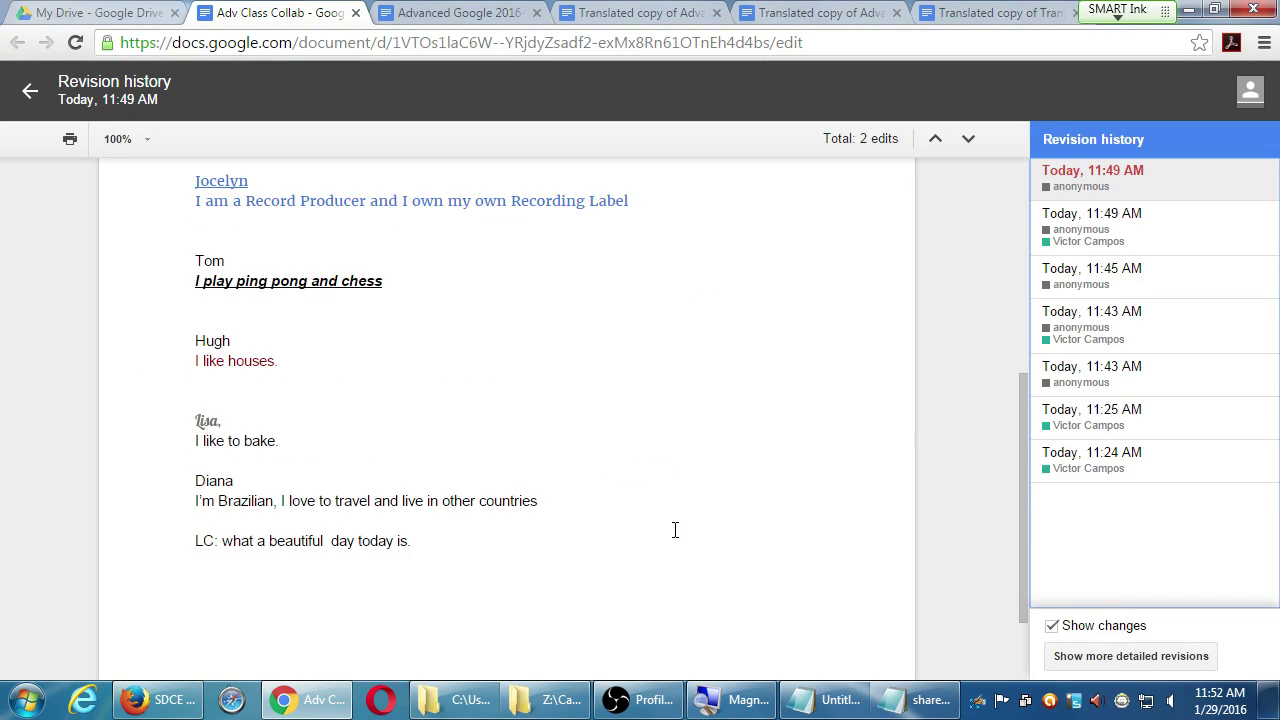
{"action": "scroll", "coordinate": [674, 530], "scroll_direction": "up", "scroll_amount": 3}
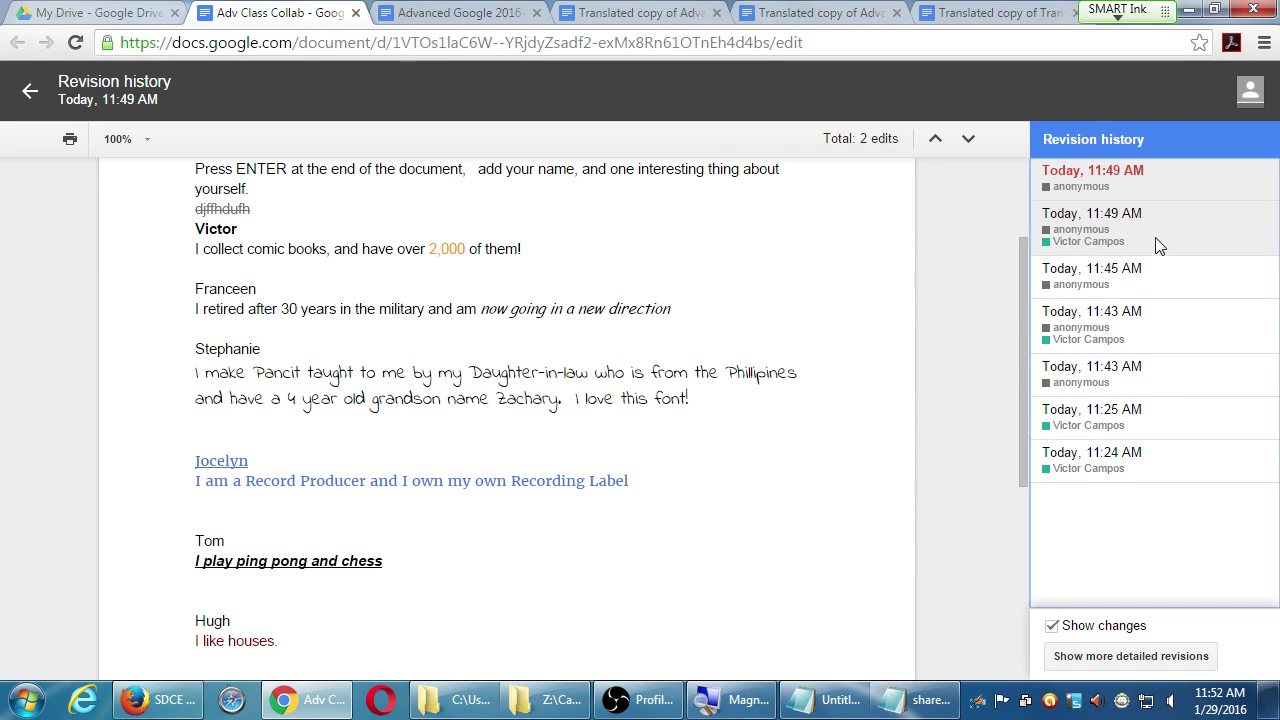
{"action": "left_click", "coordinate": [1158, 237]}
{"action": "left_click", "coordinate": [1148, 298]}
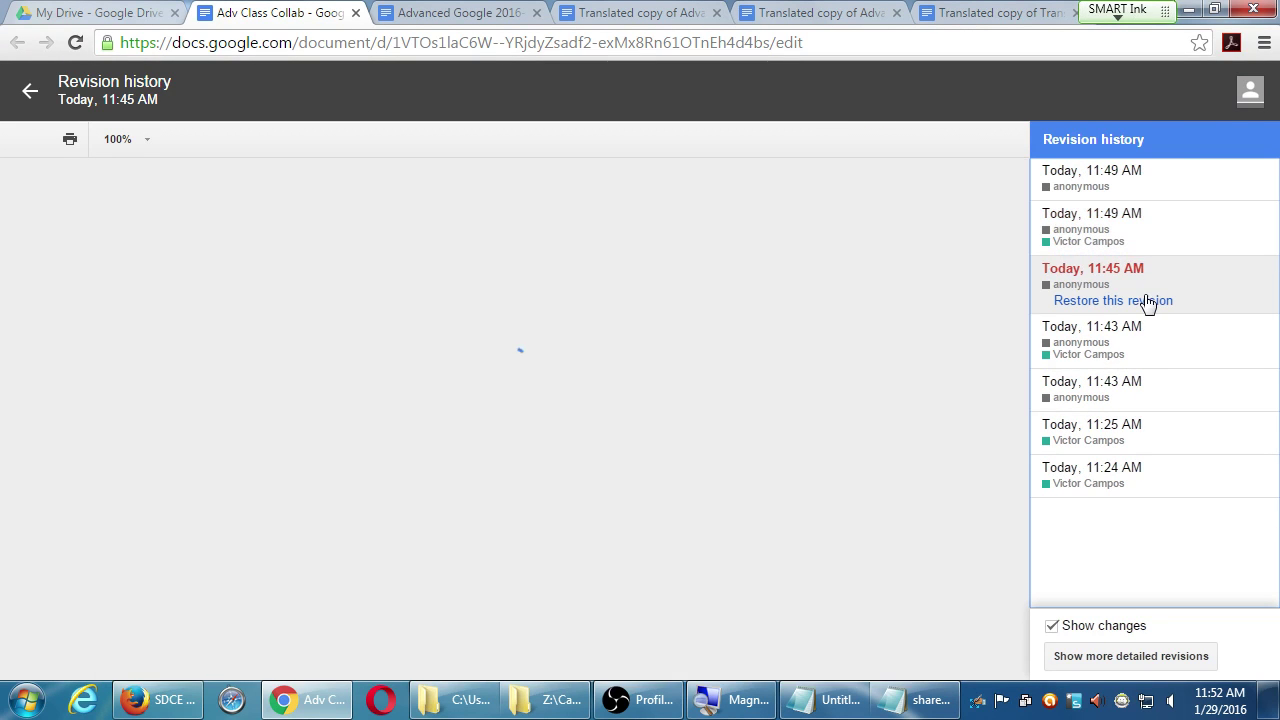
{"action": "left_click", "coordinate": [1168, 228]}
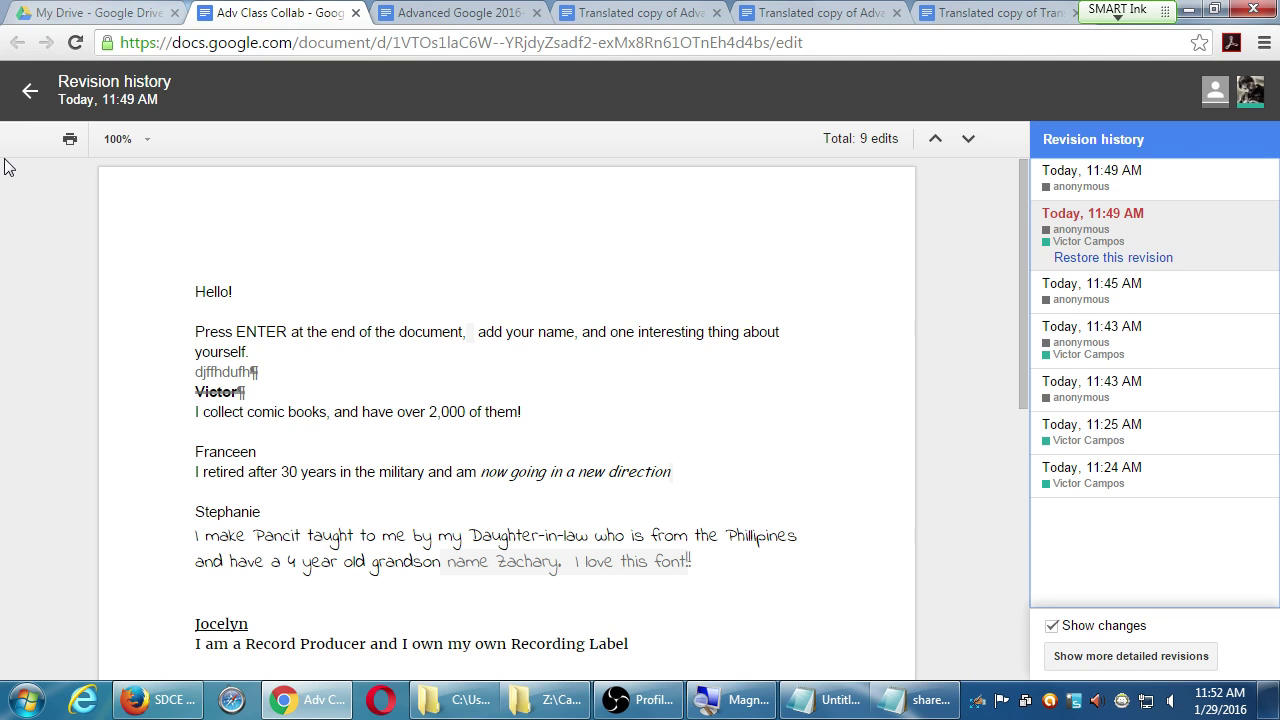
{"action": "left_click", "coordinate": [1092, 172]}
{"action": "right_click", "coordinate": [1135, 180]}
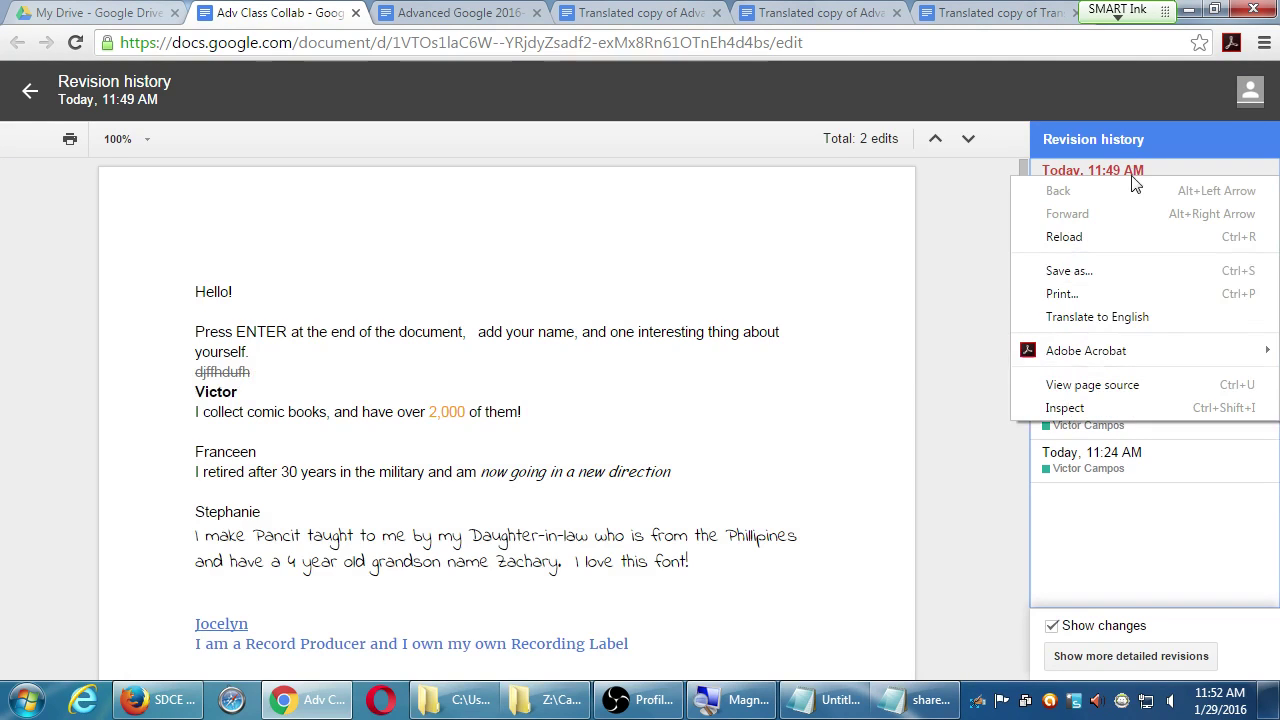
{"action": "left_click", "coordinate": [988, 198]}
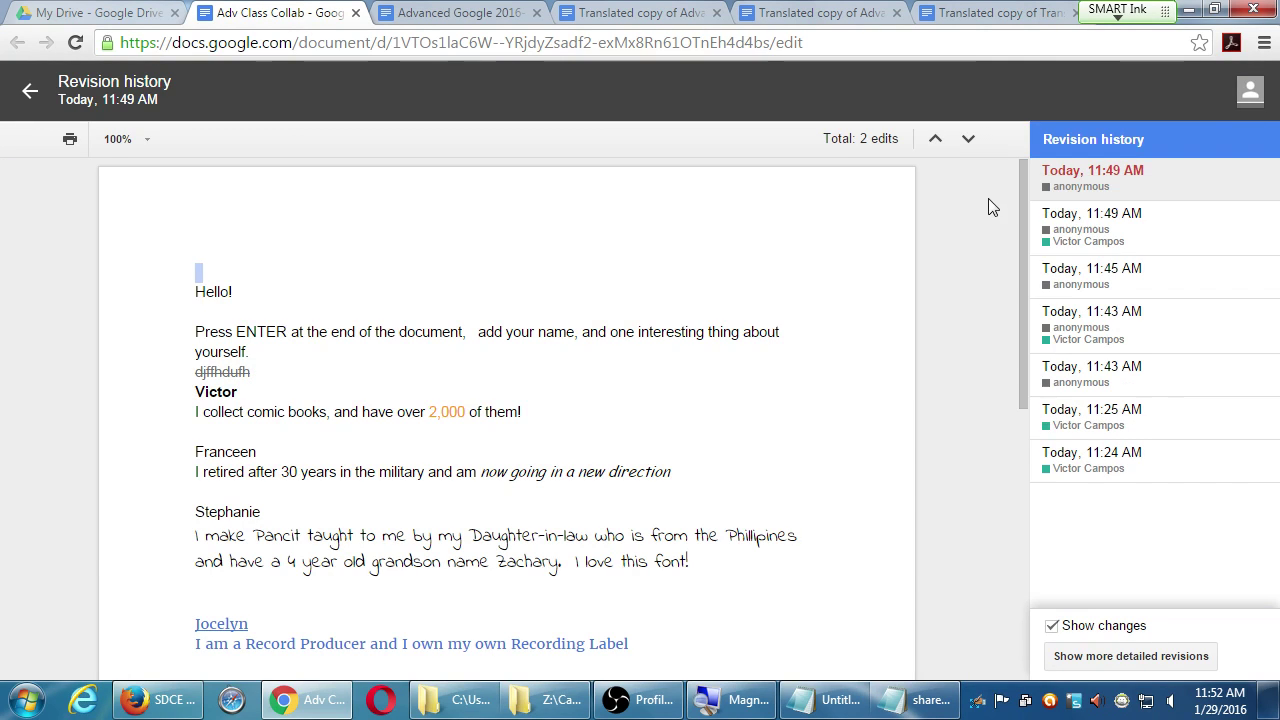
{"action": "left_click", "coordinate": [24, 92]}
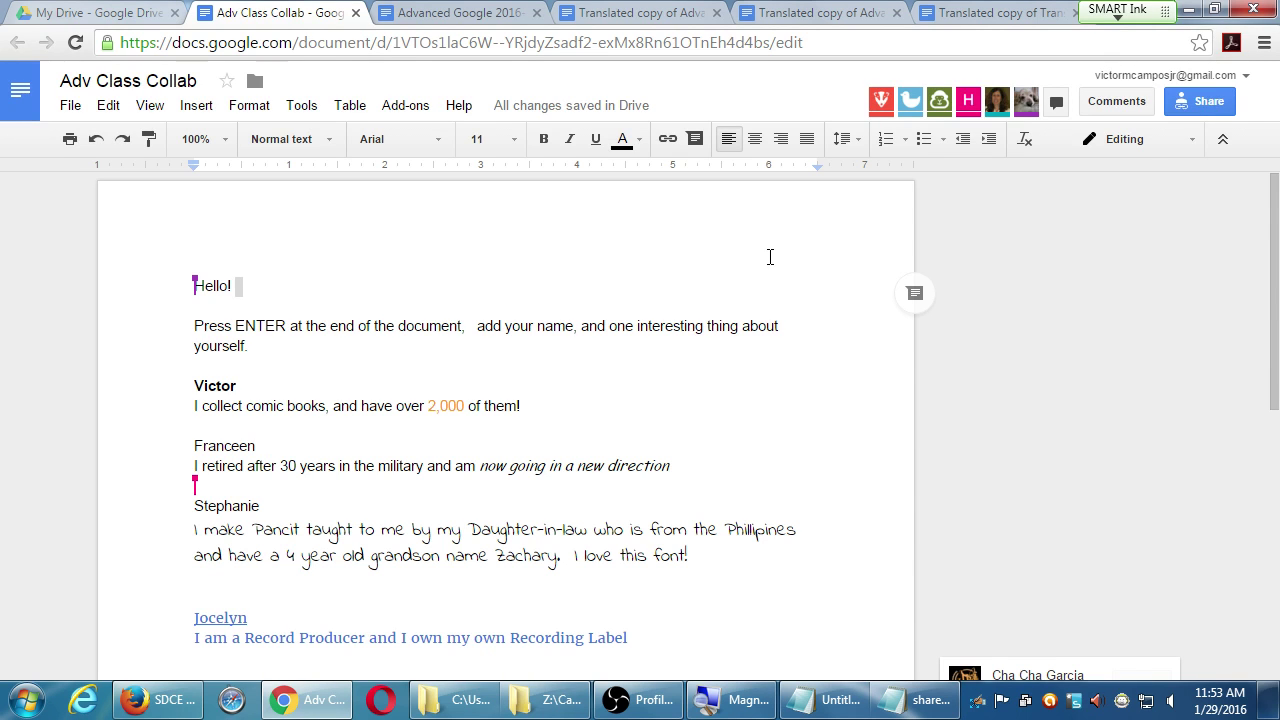
{"action": "scroll", "coordinate": [1121, 588], "scroll_direction": "down", "scroll_amount": 5}
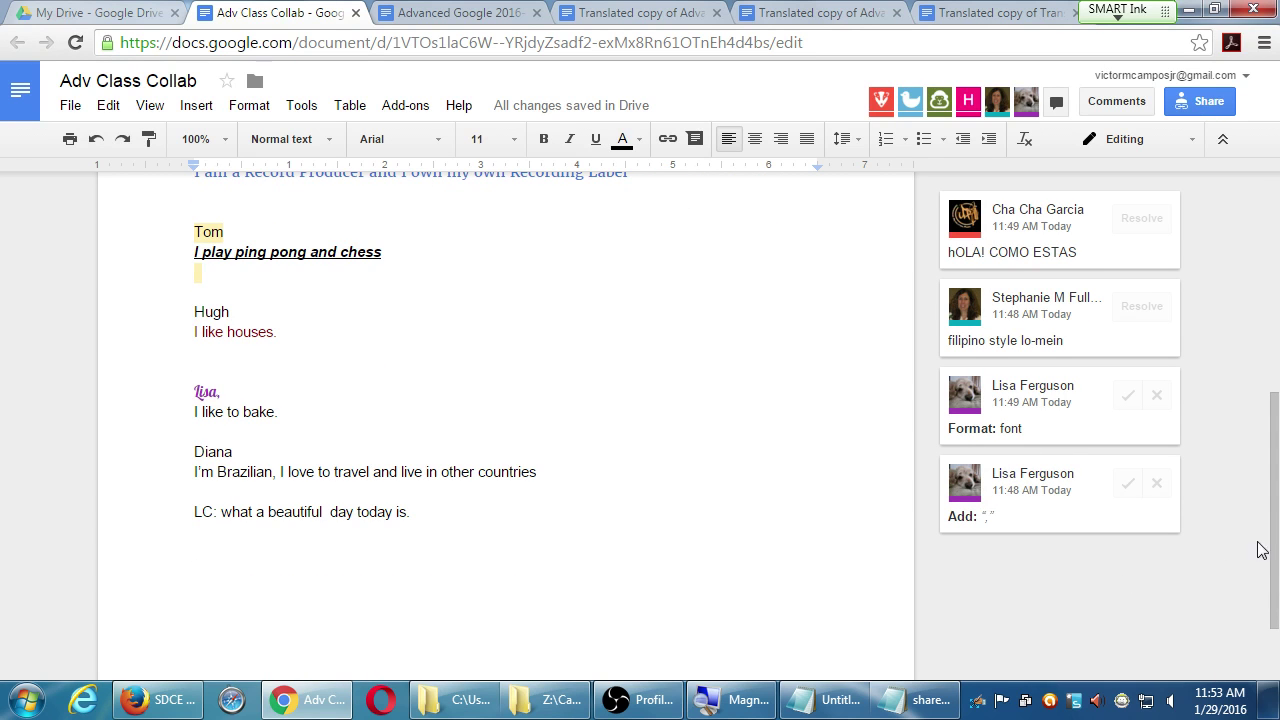
{"action": "left_click_drag", "start_coordinate": [1275, 551], "coordinate": [1270, 530]}
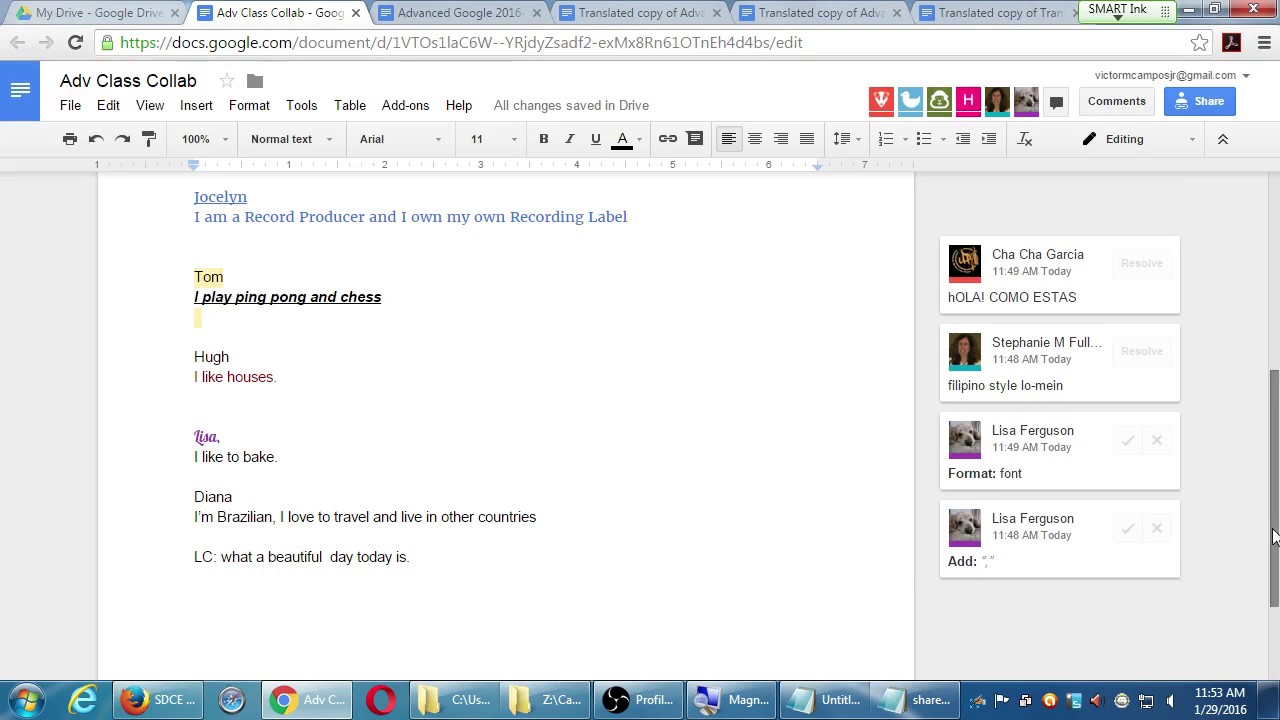
{"action": "left_click_drag", "start_coordinate": [1265, 531], "coordinate": [1249, 321]}
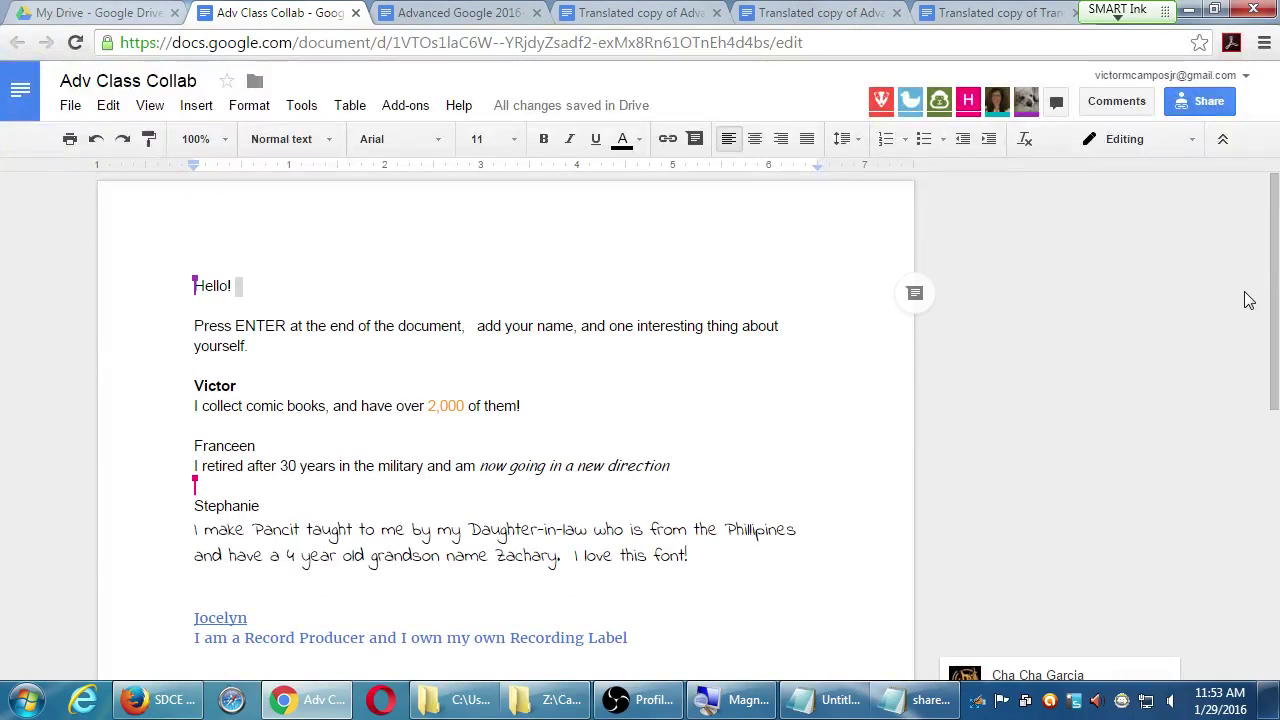
{"action": "left_click", "coordinate": [646, 405]}
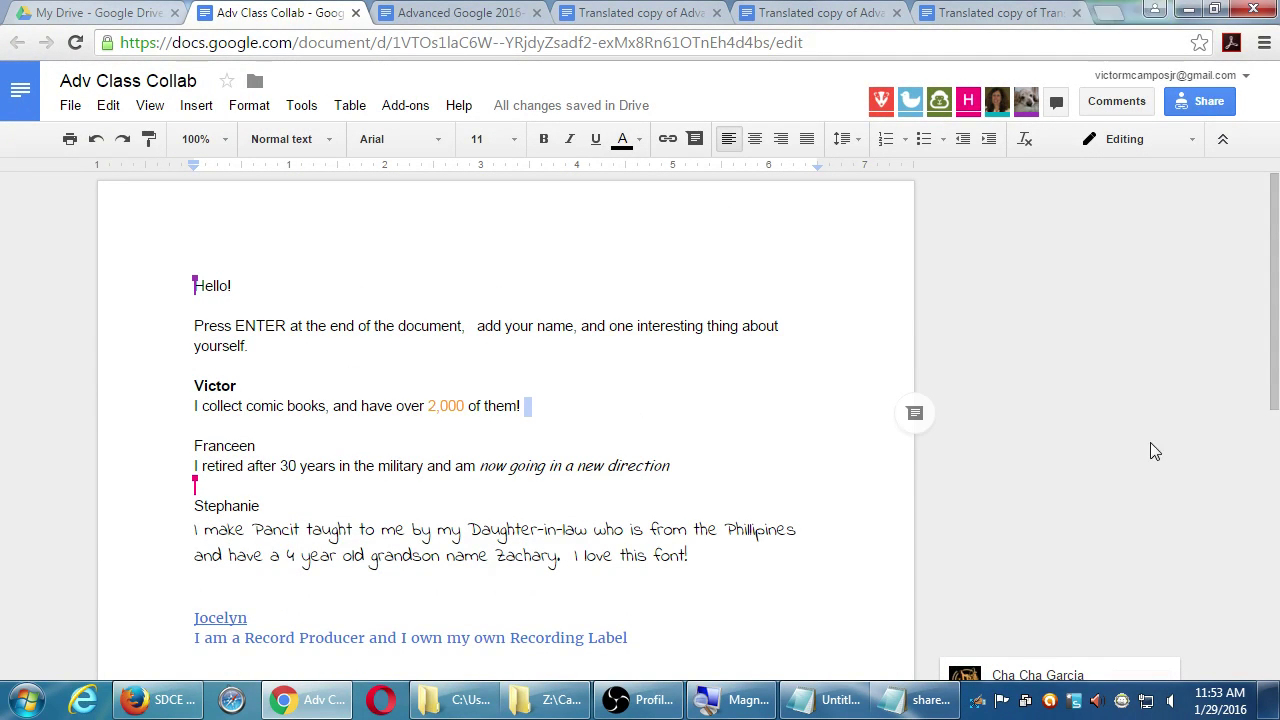
{"action": "left_click_drag", "start_coordinate": [1273, 362], "coordinate": [1273, 557]}
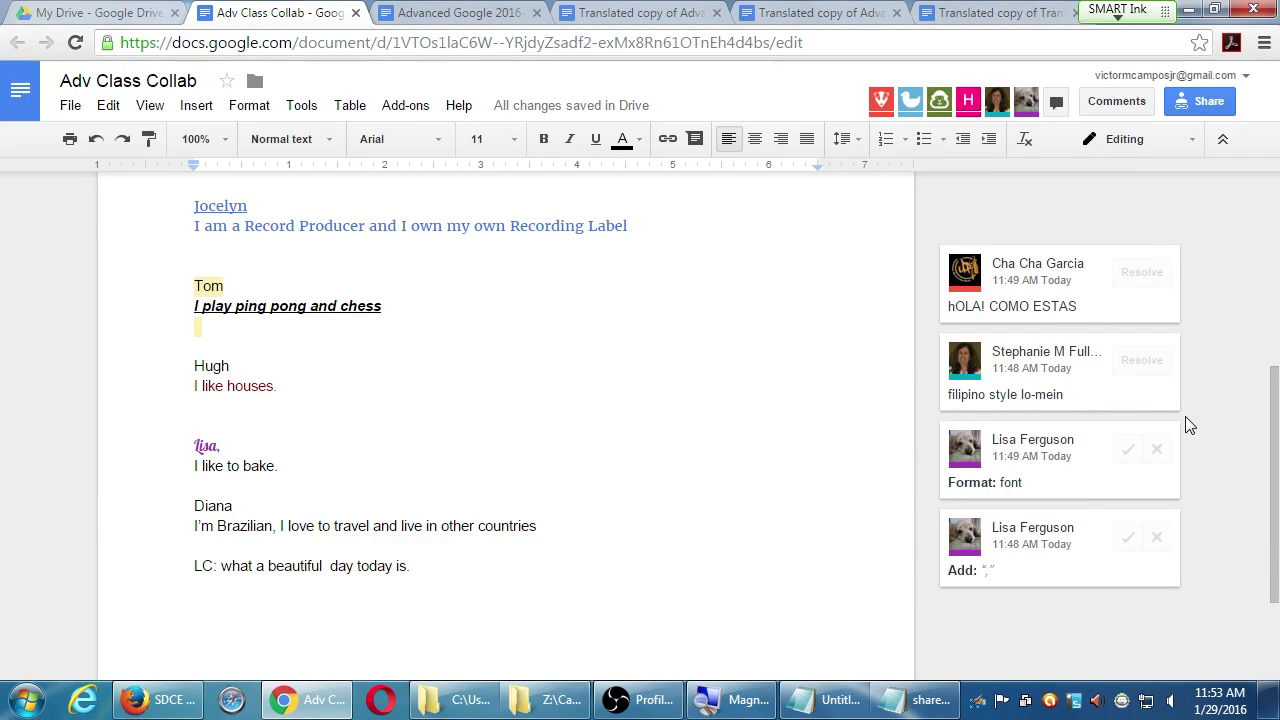
- Choose a link access level in the Share dialog and click Done
{"action": "left_click", "coordinate": [1205, 101]}
{"action": "left_click", "coordinate": [586, 282]}
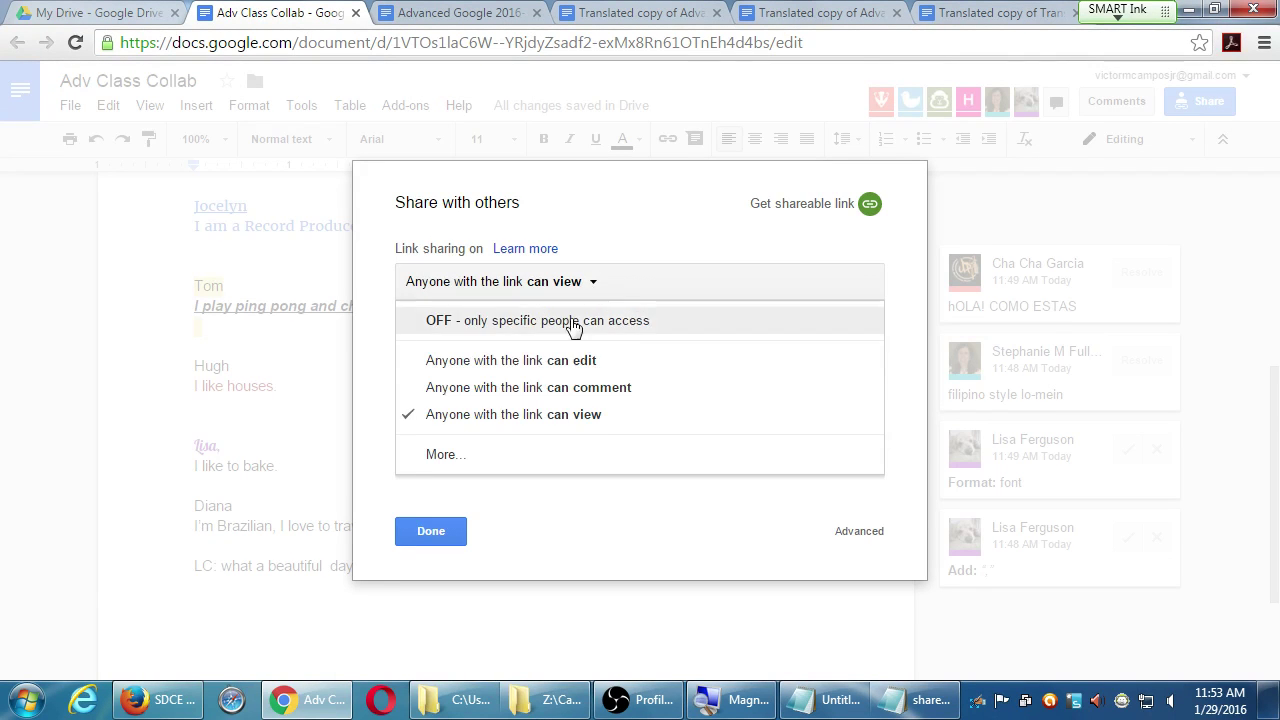
{"action": "left_click", "coordinate": [580, 386]}
{"action": "left_click", "coordinate": [431, 531]}
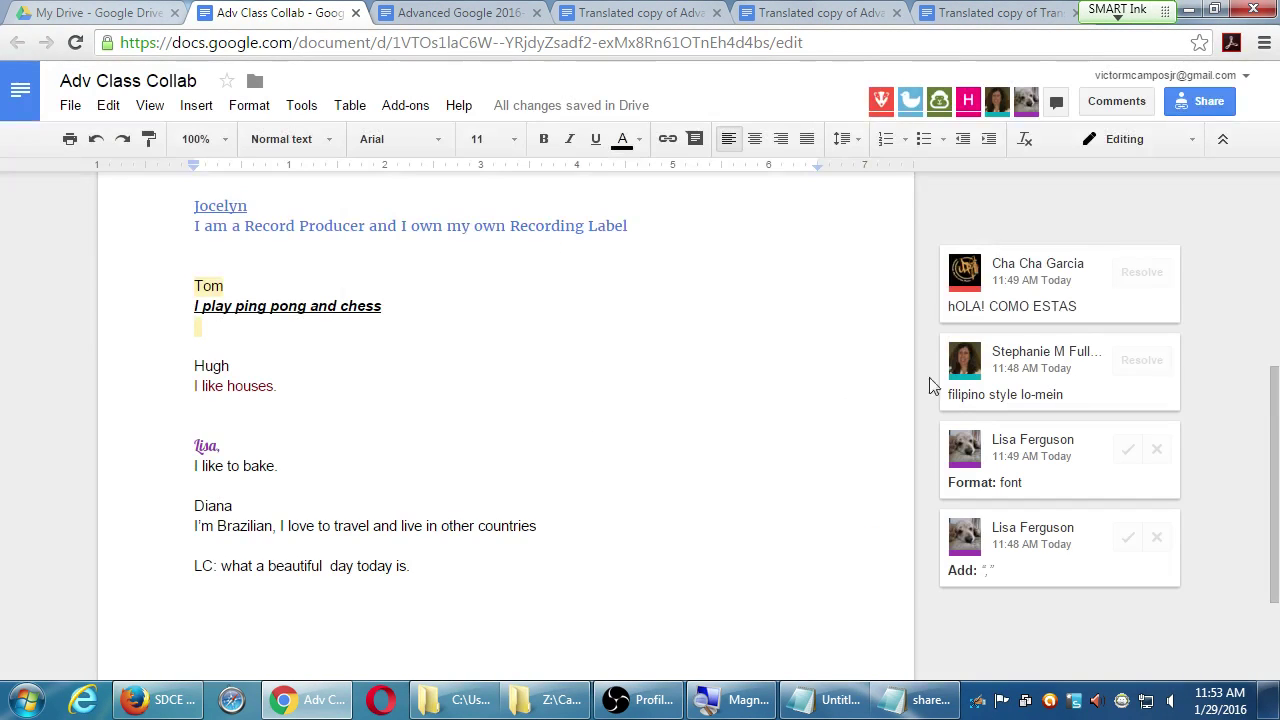
- Close the Advanced Google and translated-copy tabs, then return to the My Drive tab
{"action": "left_click", "coordinate": [1272, 230]}
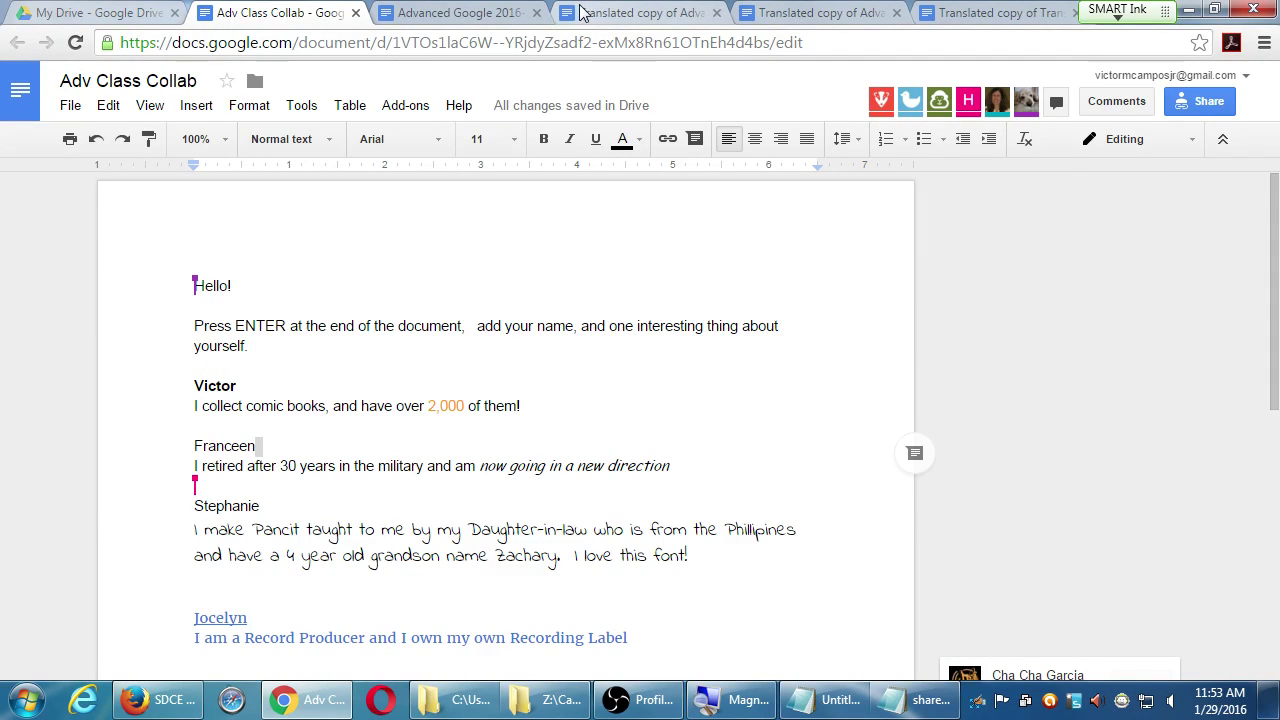
{"action": "left_click", "coordinate": [463, 12]}
{"action": "key", "text": "ctrl+w"}
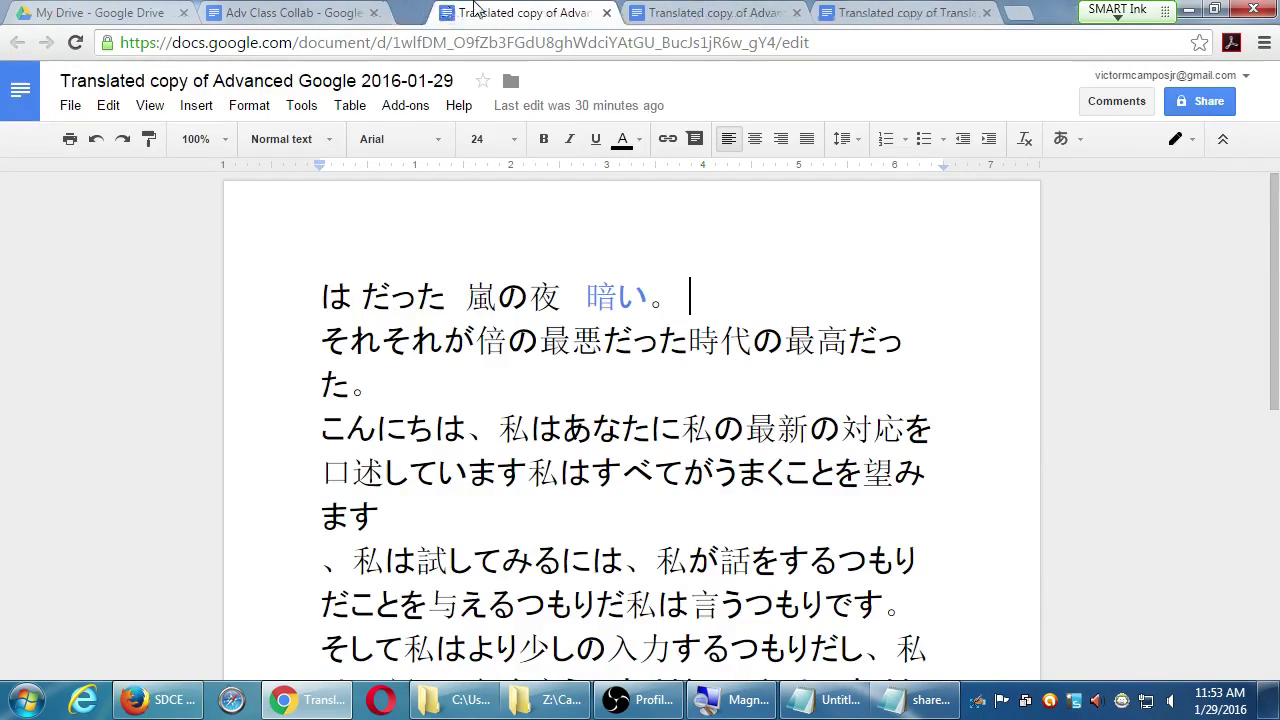
{"action": "key", "text": "ctrl+w"}
{"action": "key", "text": "ctrl+w"}
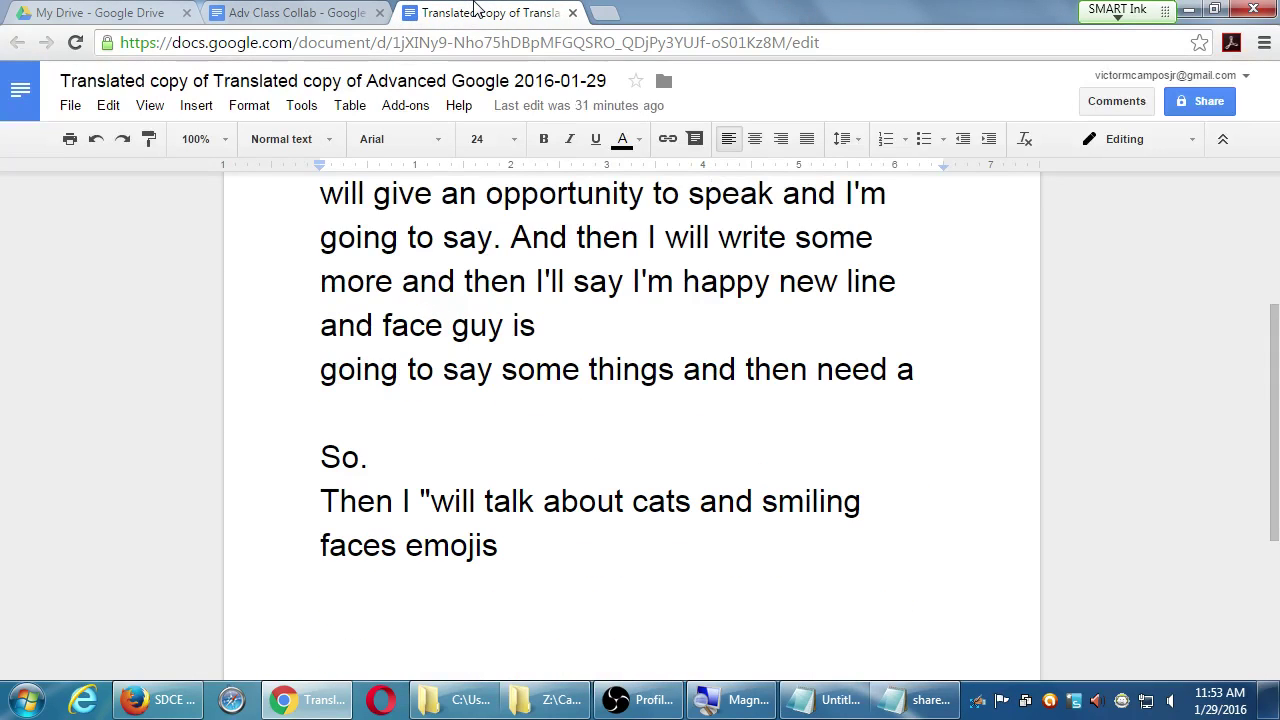
{"action": "key", "text": "ctrl+w"}
{"action": "left_click", "coordinate": [186, 10]}
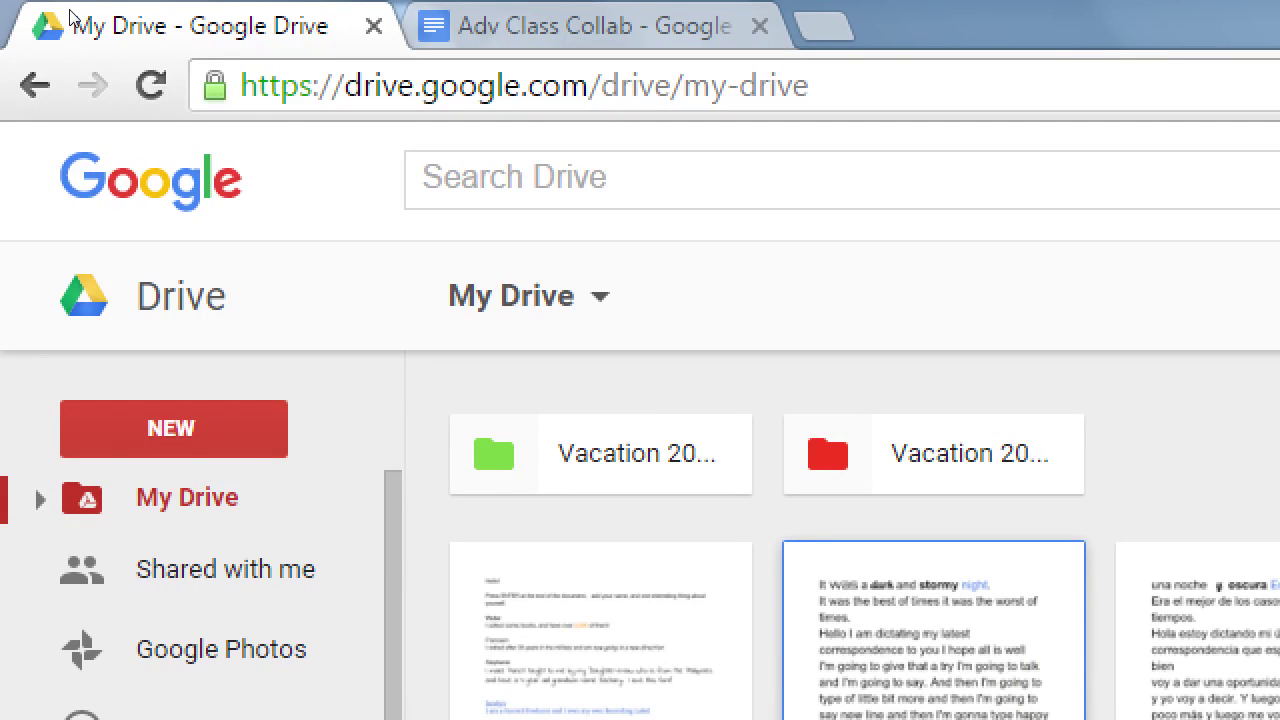
{"action": "left_click", "coordinate": [204, 66]}
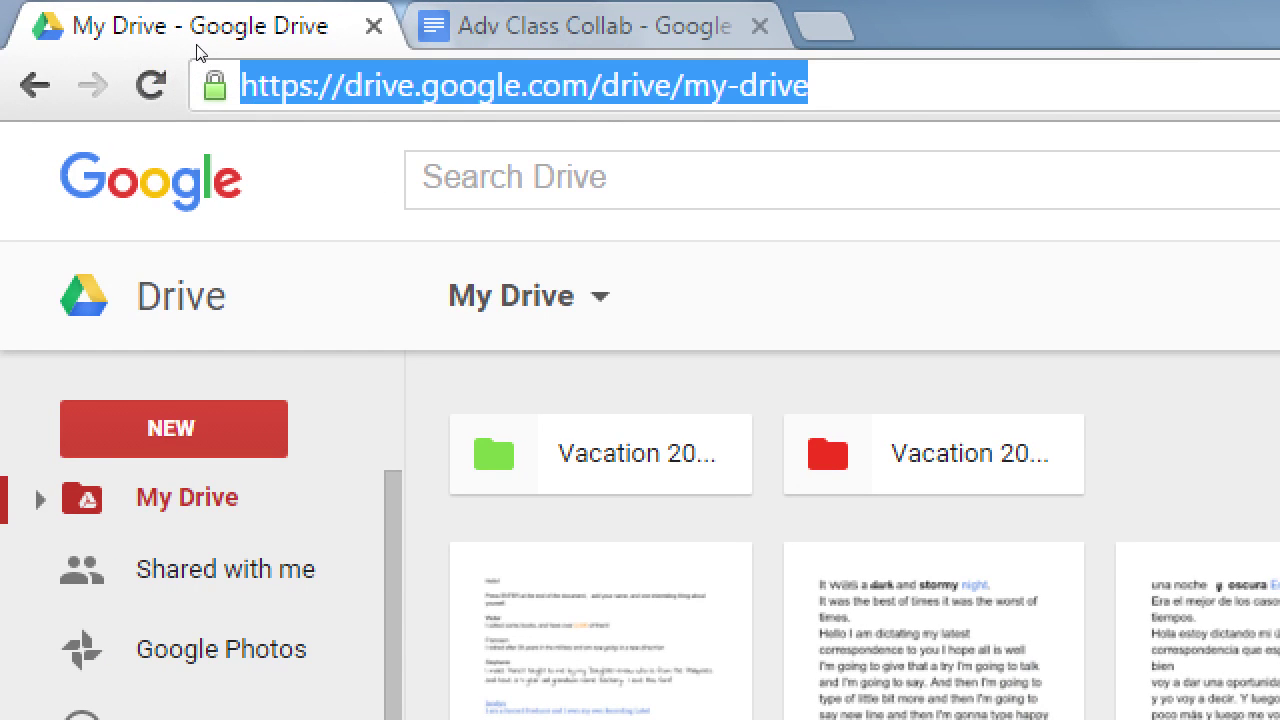
{"action": "left_click", "coordinate": [590, 85]}
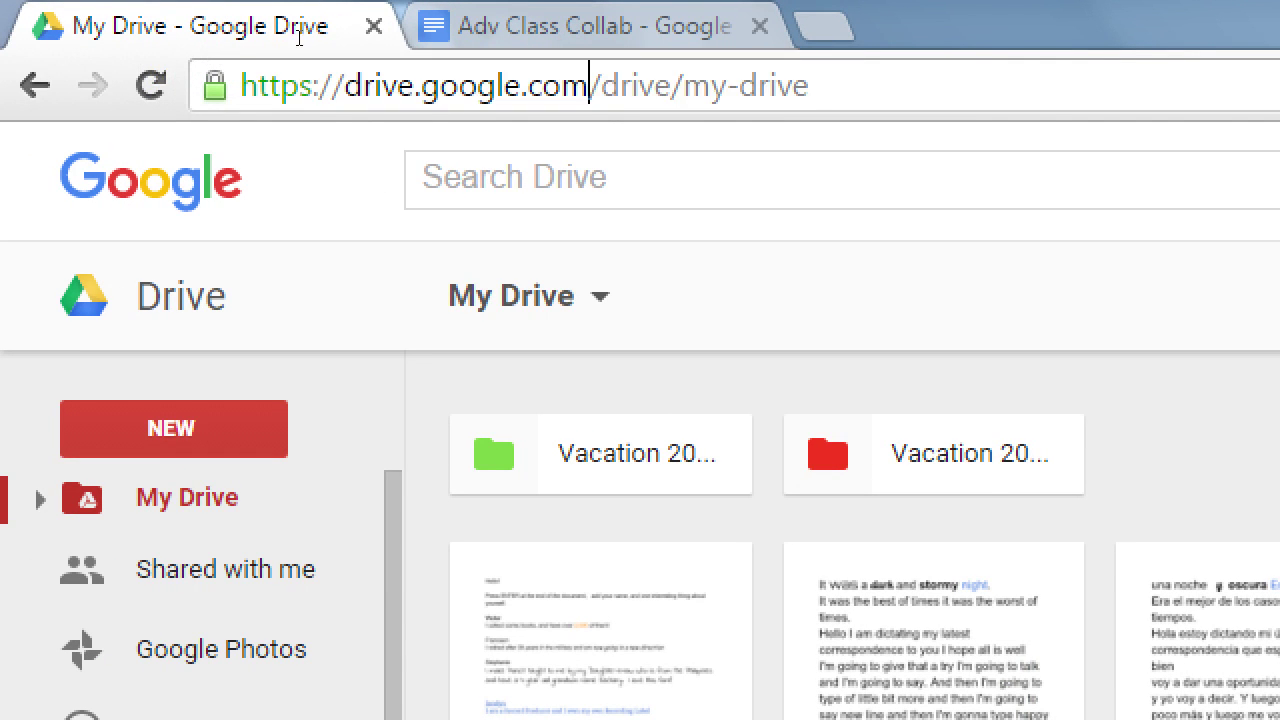
{"action": "left_click_drag", "start_coordinate": [590, 85], "coordinate": [808, 85]}
{"action": "key", "text": "BackSpace"}
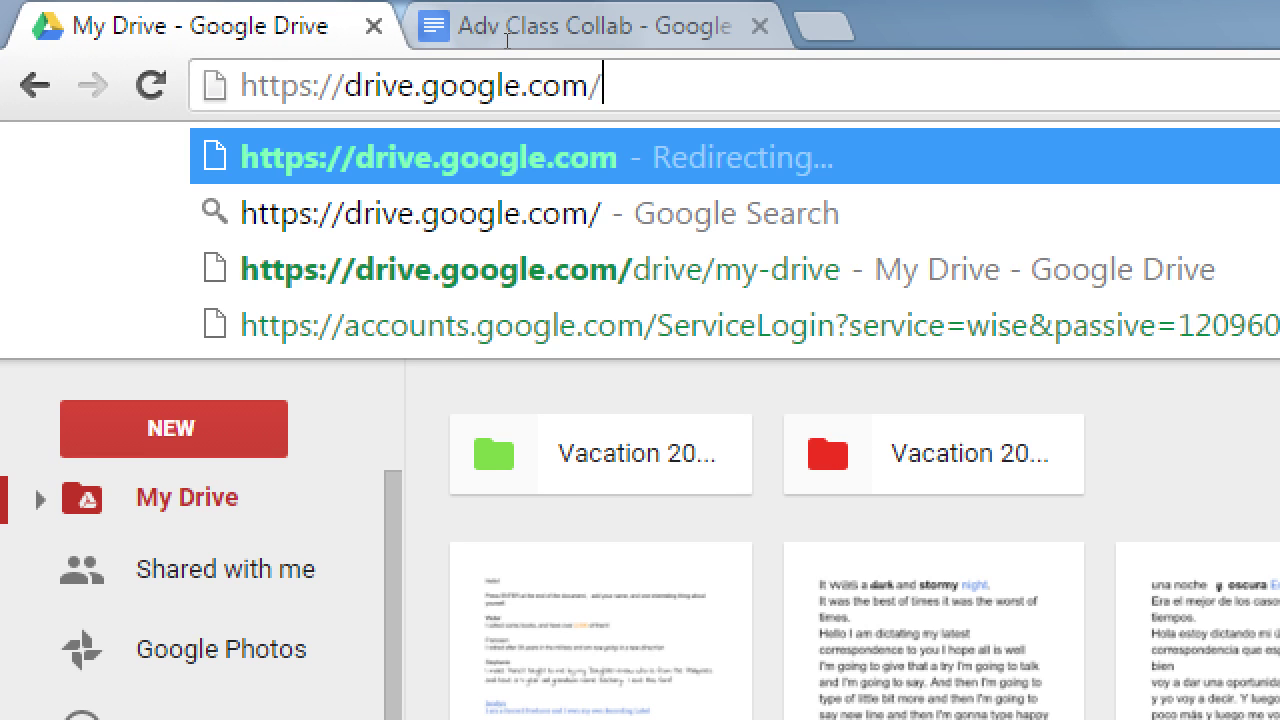
{"action": "left_click", "coordinate": [225, 569]}
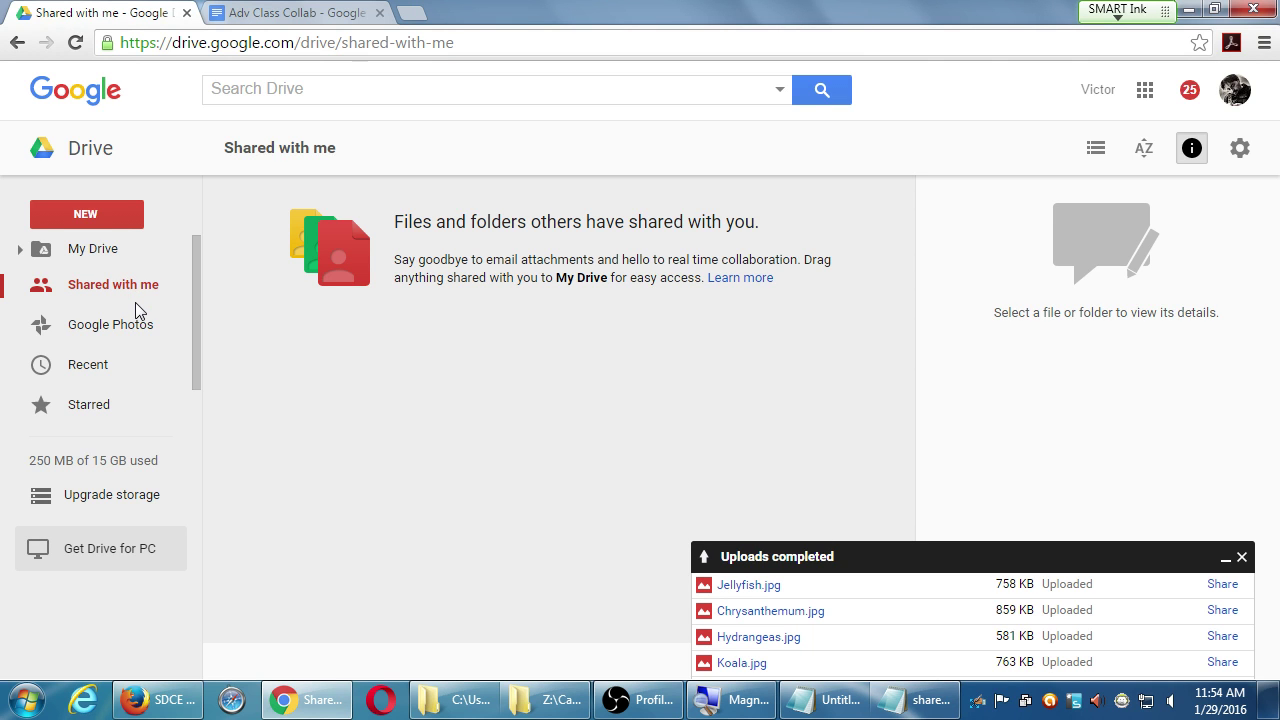
{"action": "left_click", "coordinate": [93, 250]}
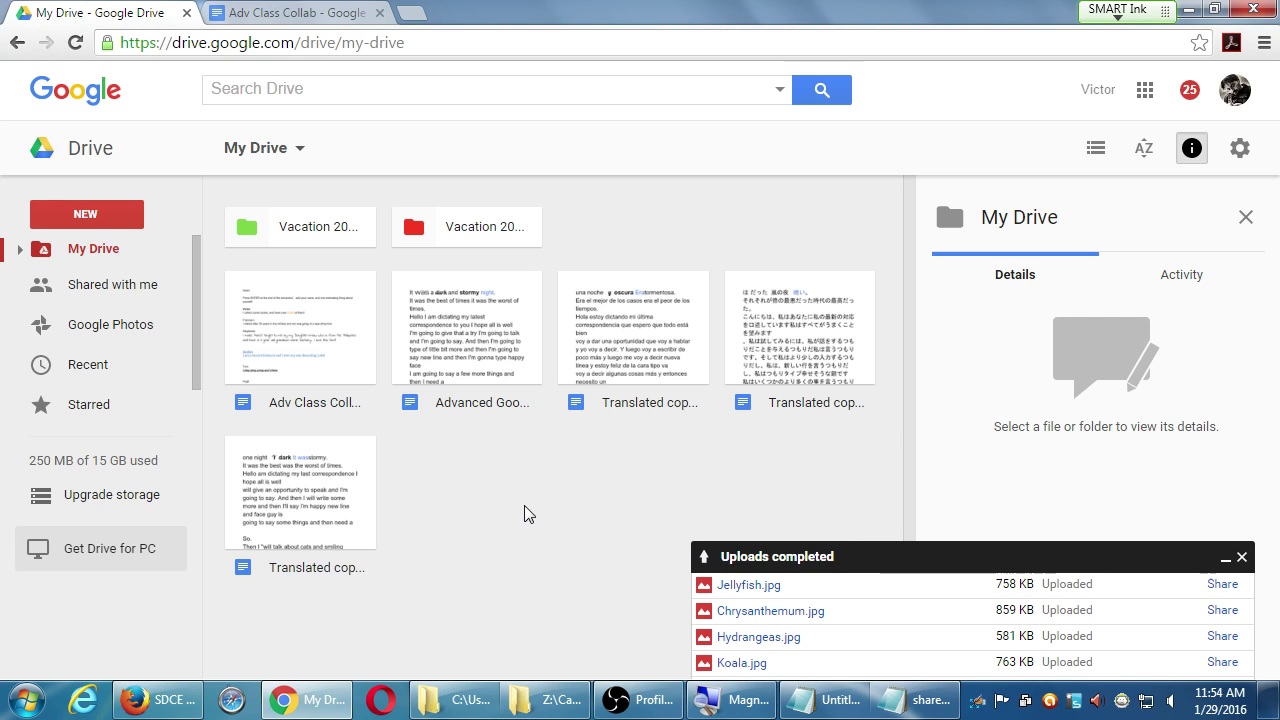
- Open Share... for Advanced Google 2016-01-29 from its right-click menu
{"action": "right_click", "coordinate": [463, 338]}
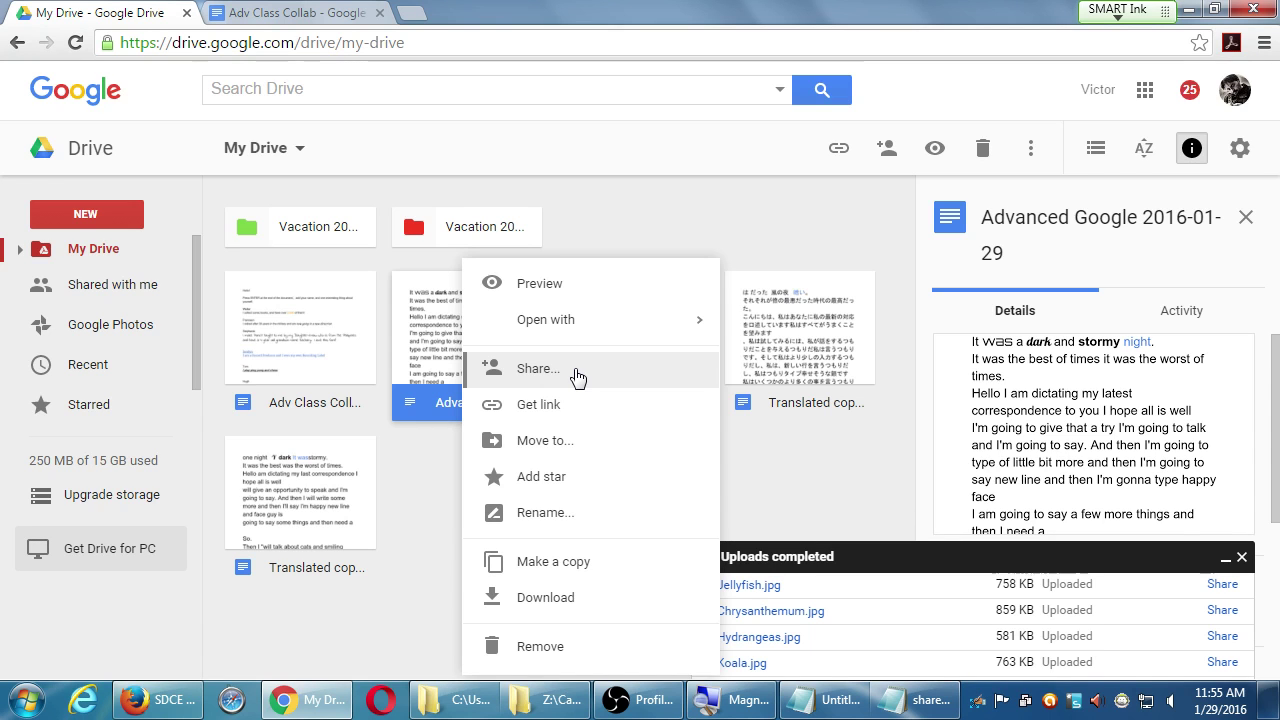
{"action": "left_click", "coordinate": [578, 377]}
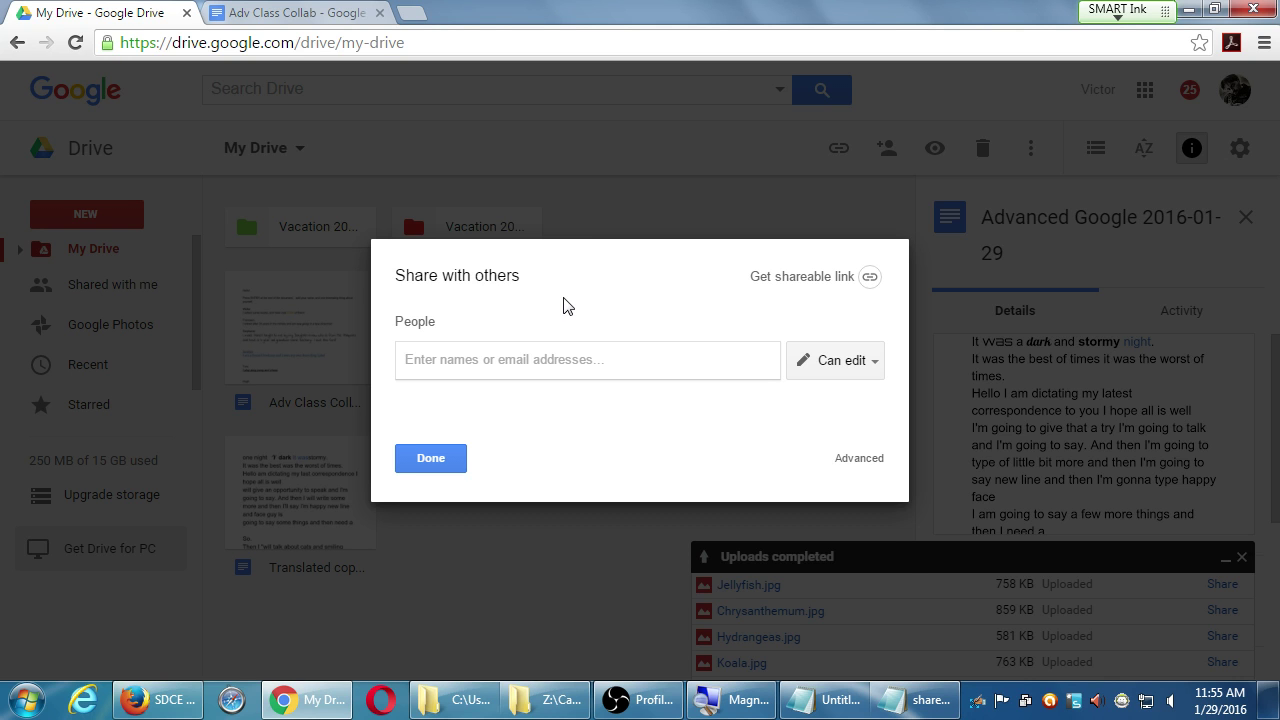
{"action": "type", "text": "patr"}
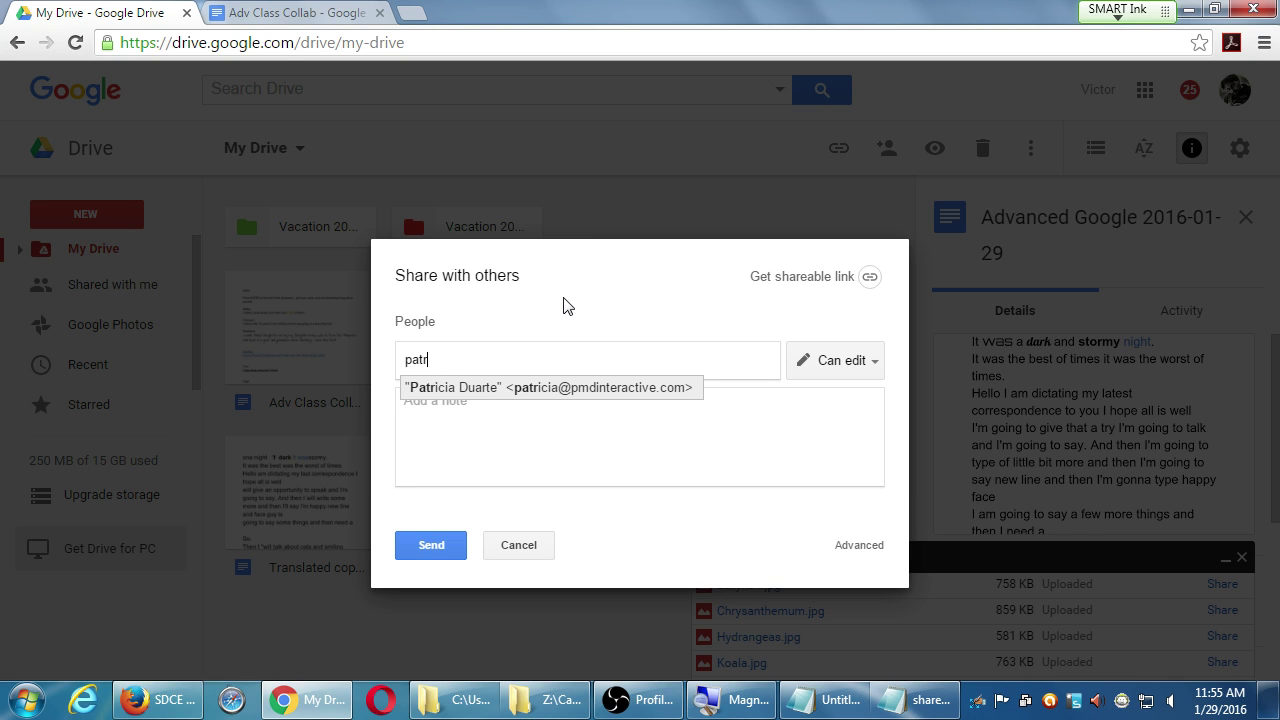
{"action": "left_click", "coordinate": [535, 392]}
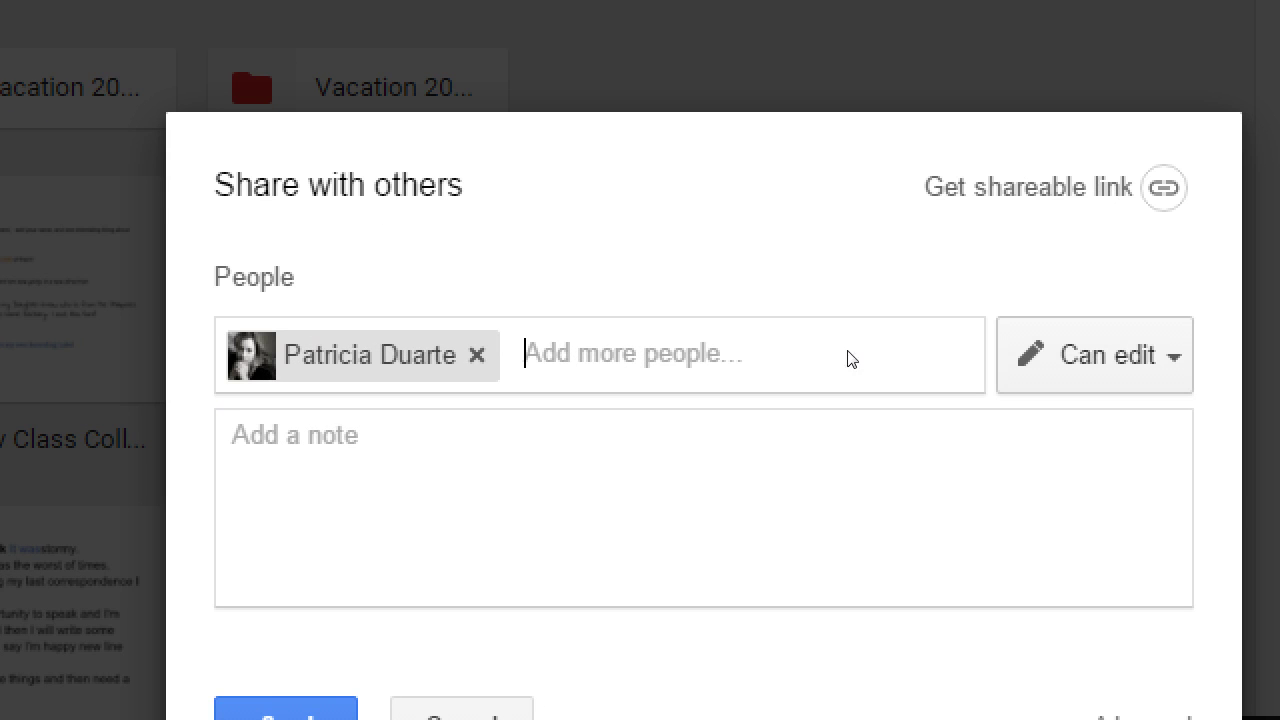
{"action": "key", "text": "Tab"}
{"action": "key", "text": "Return"}
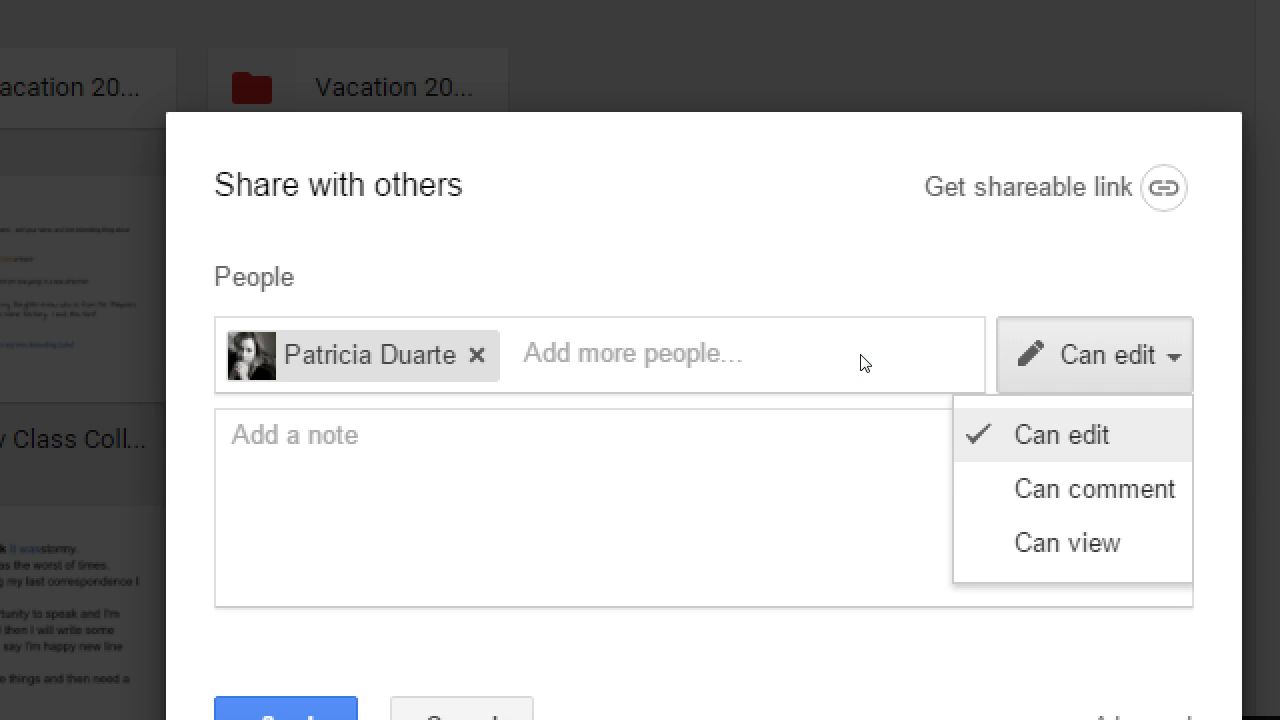
{"action": "key", "text": "Down"}
{"action": "key", "text": "Down"}
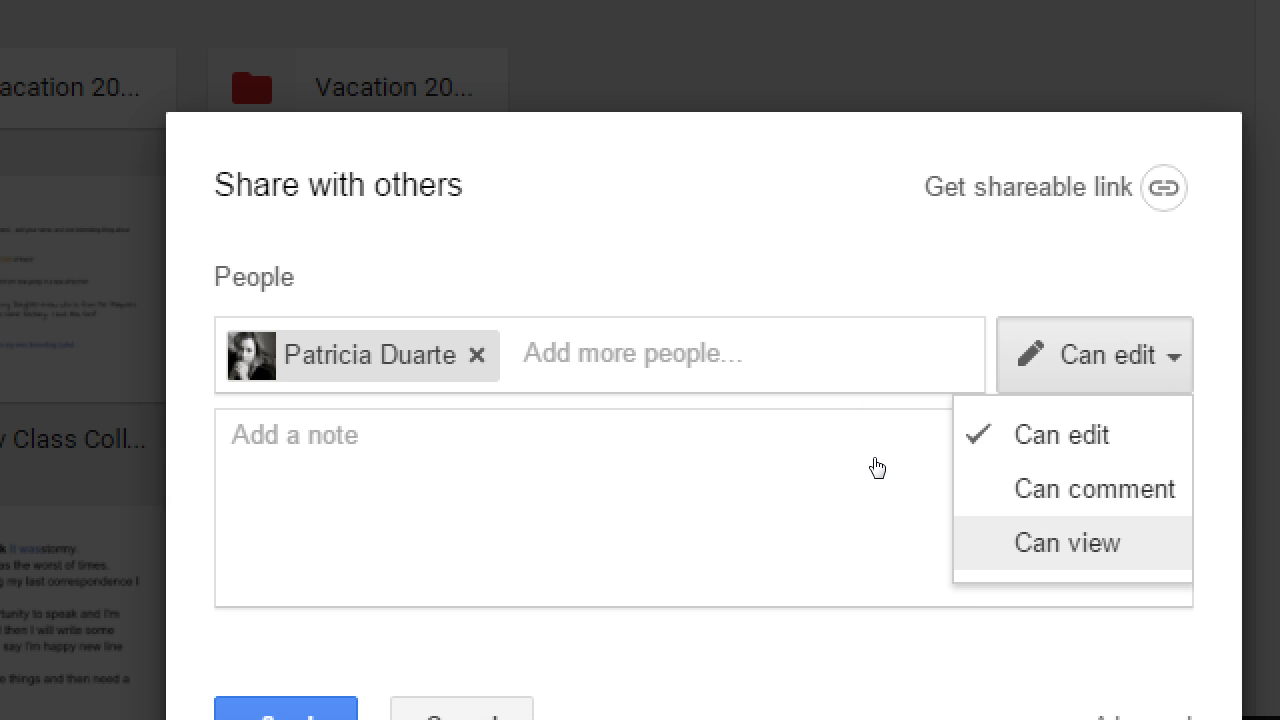
{"action": "key", "text": "Return"}
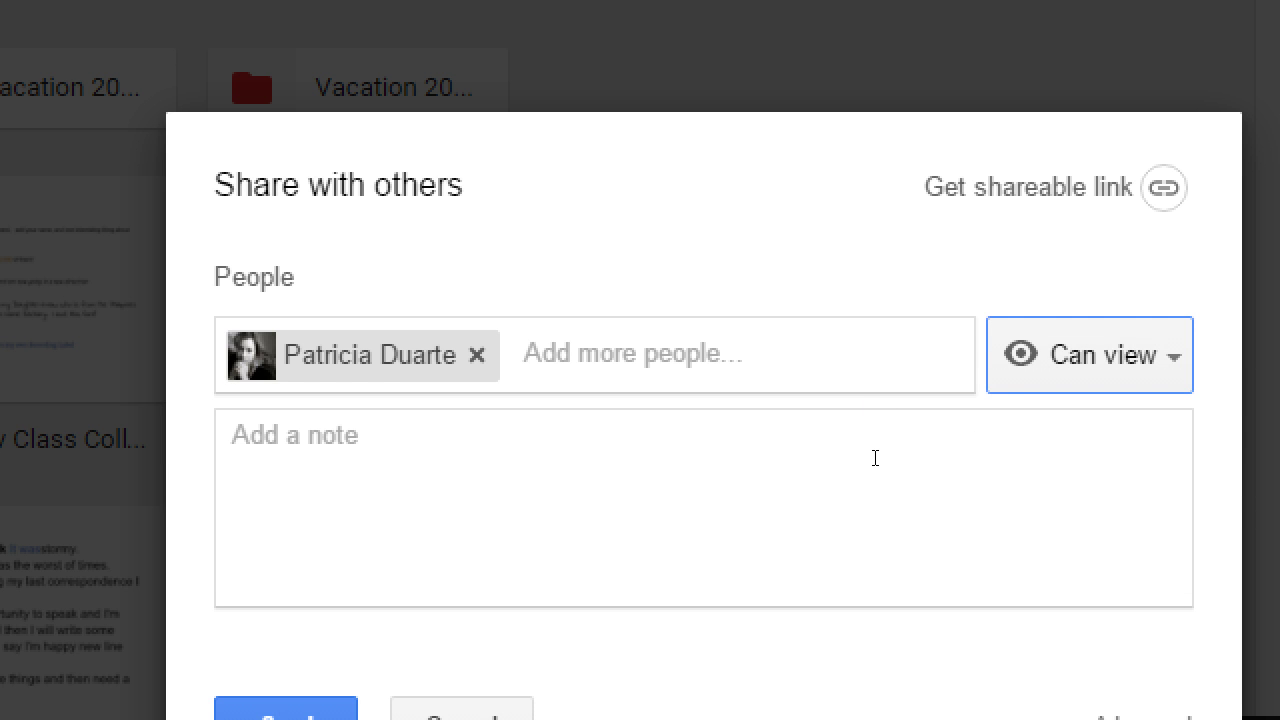
{"action": "key", "text": "Return"}
{"action": "key", "text": "Down"}
{"action": "key", "text": "Return"}
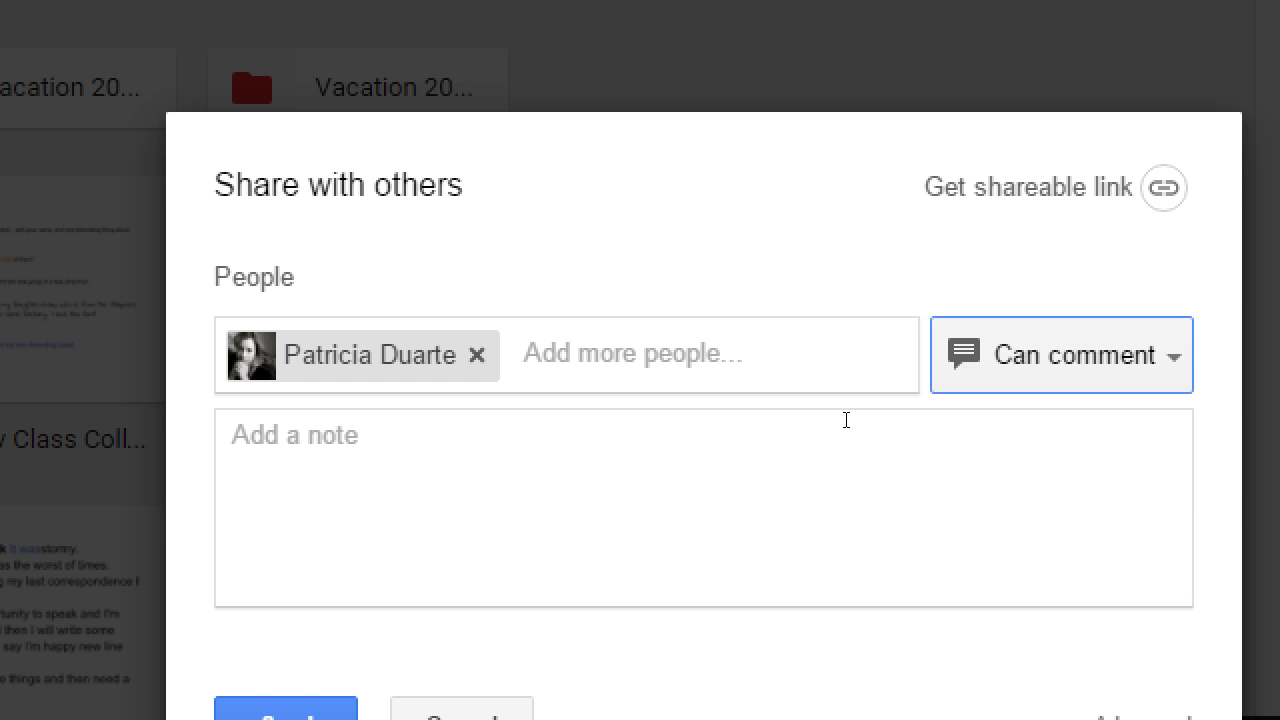
{"action": "key", "text": "Return"}
{"action": "key", "text": "Up"}
{"action": "key", "text": "Return"}
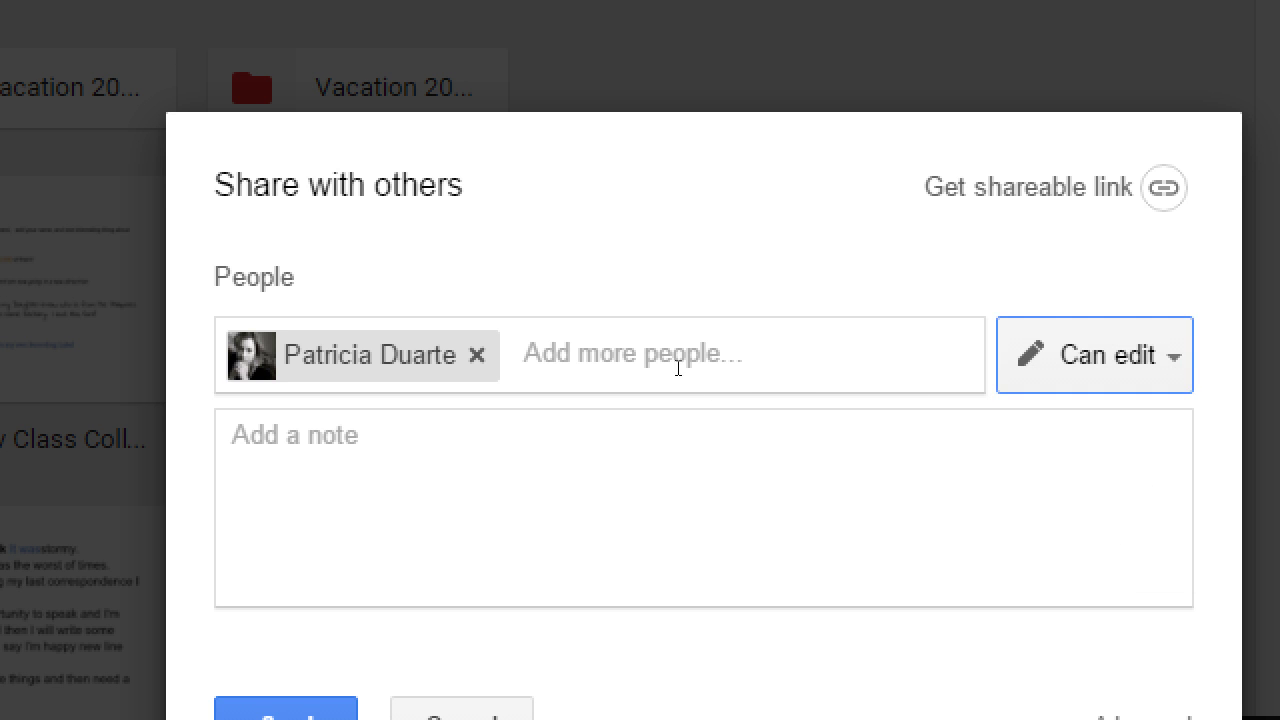
{"action": "left_click", "coordinate": [674, 364]}
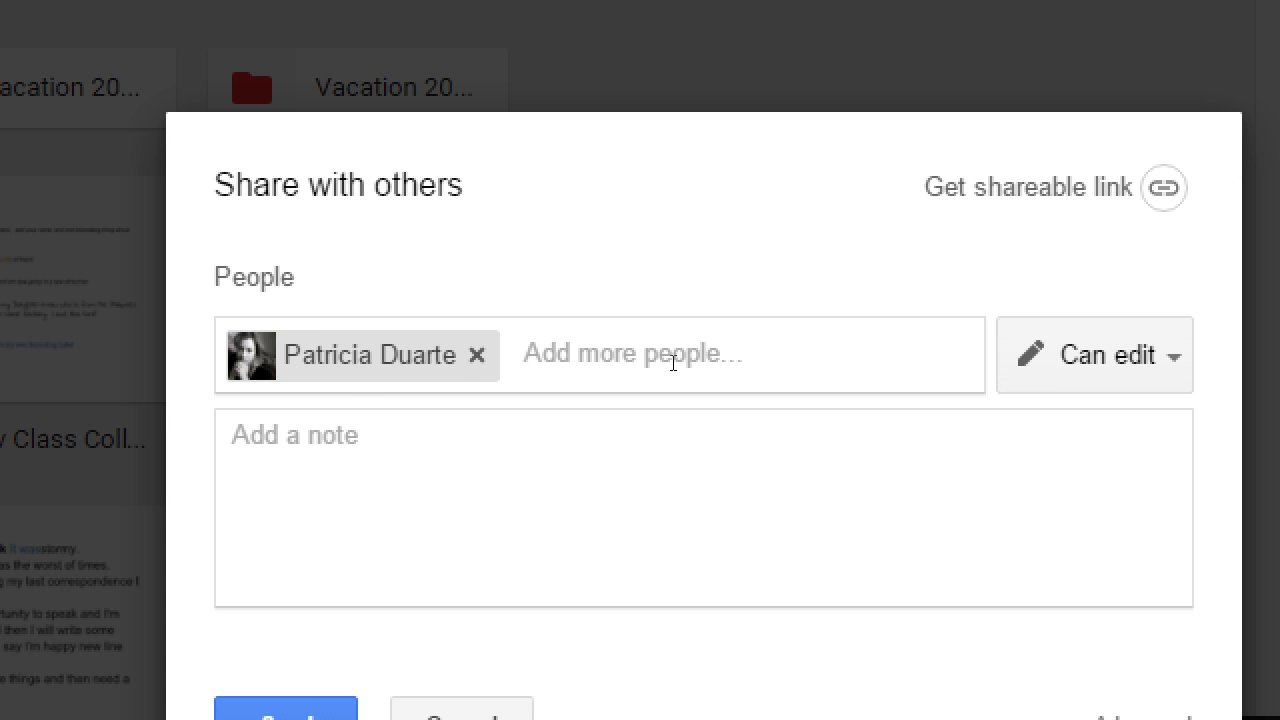
{"action": "type", "text": "joh"}
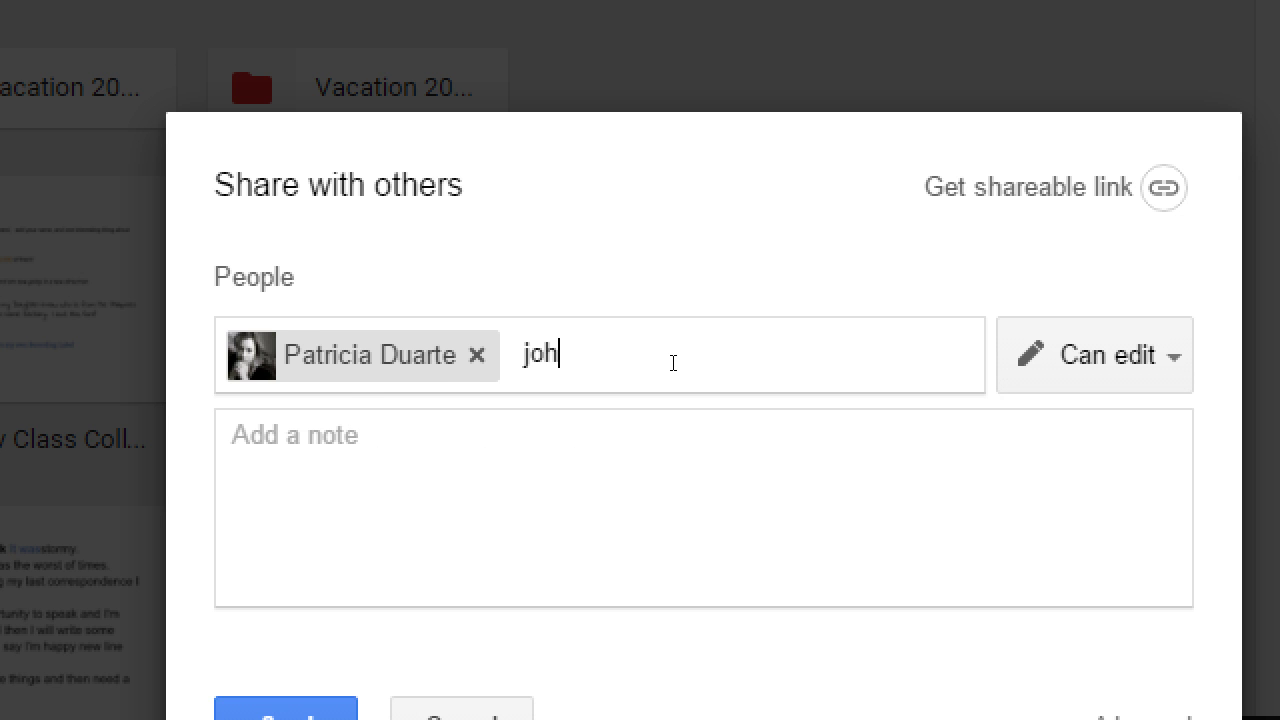
{"action": "key", "text": "BackSpace"}
{"action": "key", "text": "BackSpace"}
{"action": "key", "text": "Down"}
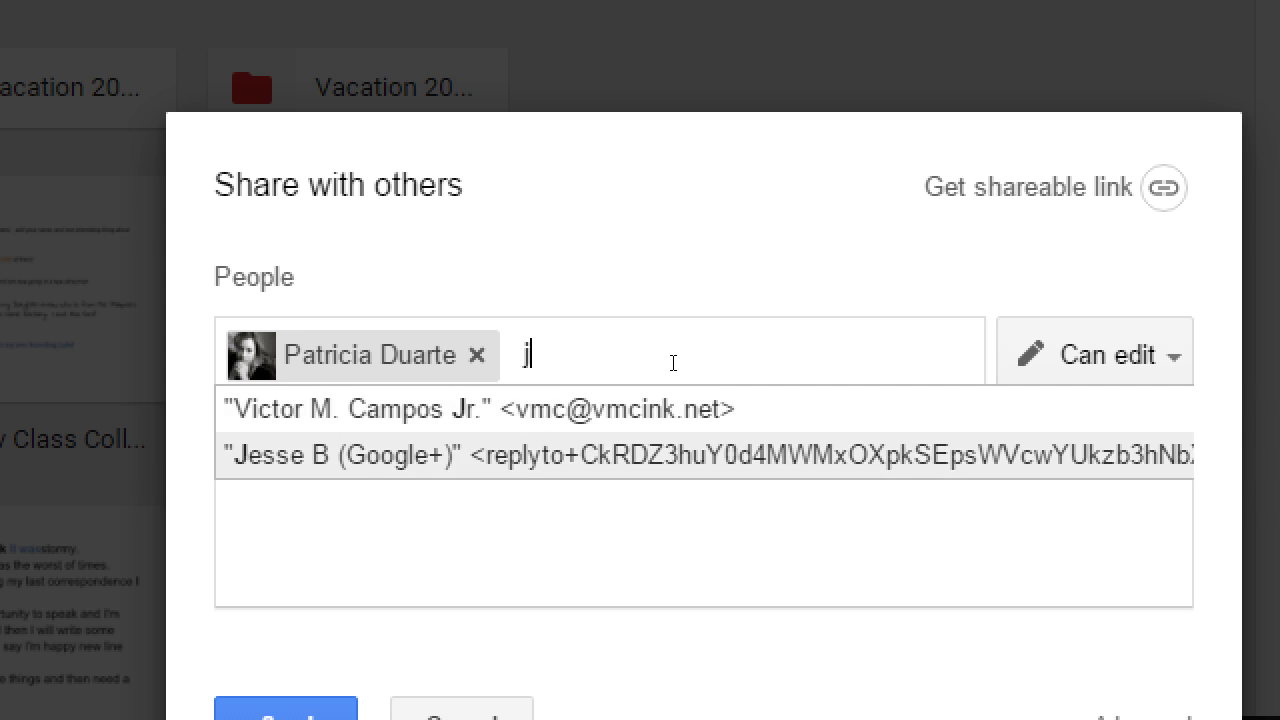
{"action": "key", "text": "Return"}
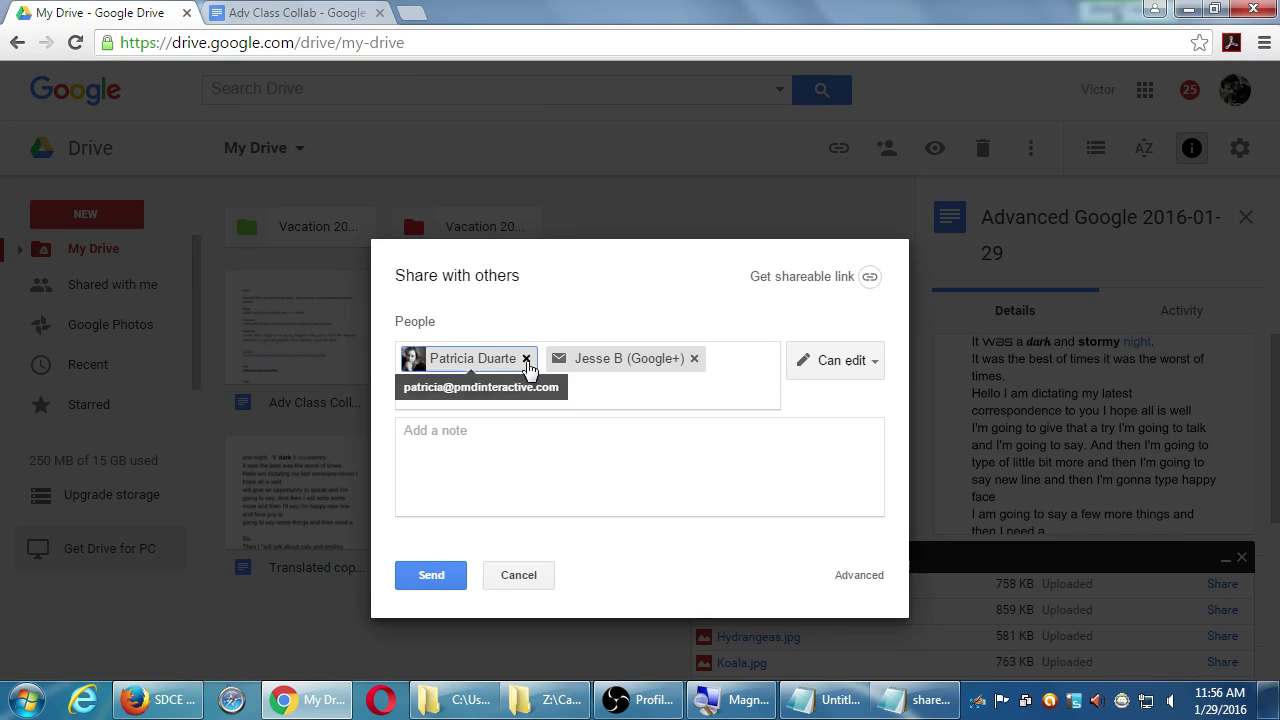
{"action": "left_click", "coordinate": [526, 359]}
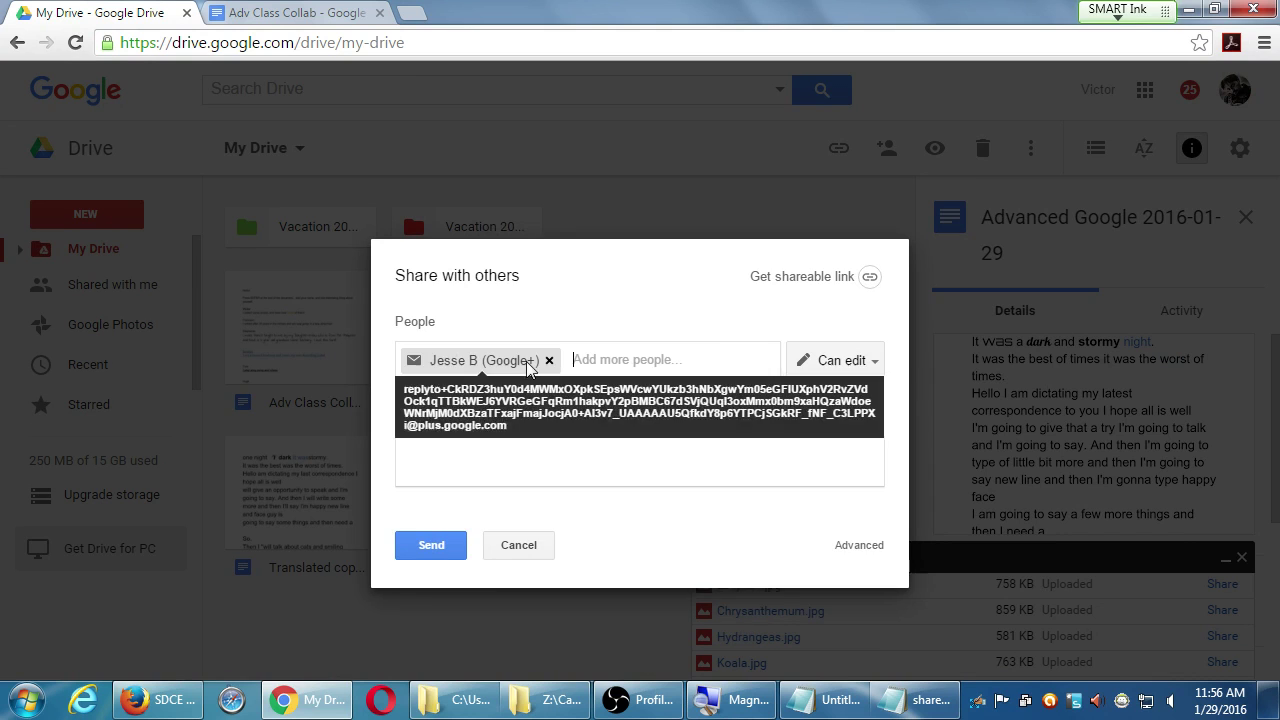
{"action": "left_click", "coordinate": [551, 358]}
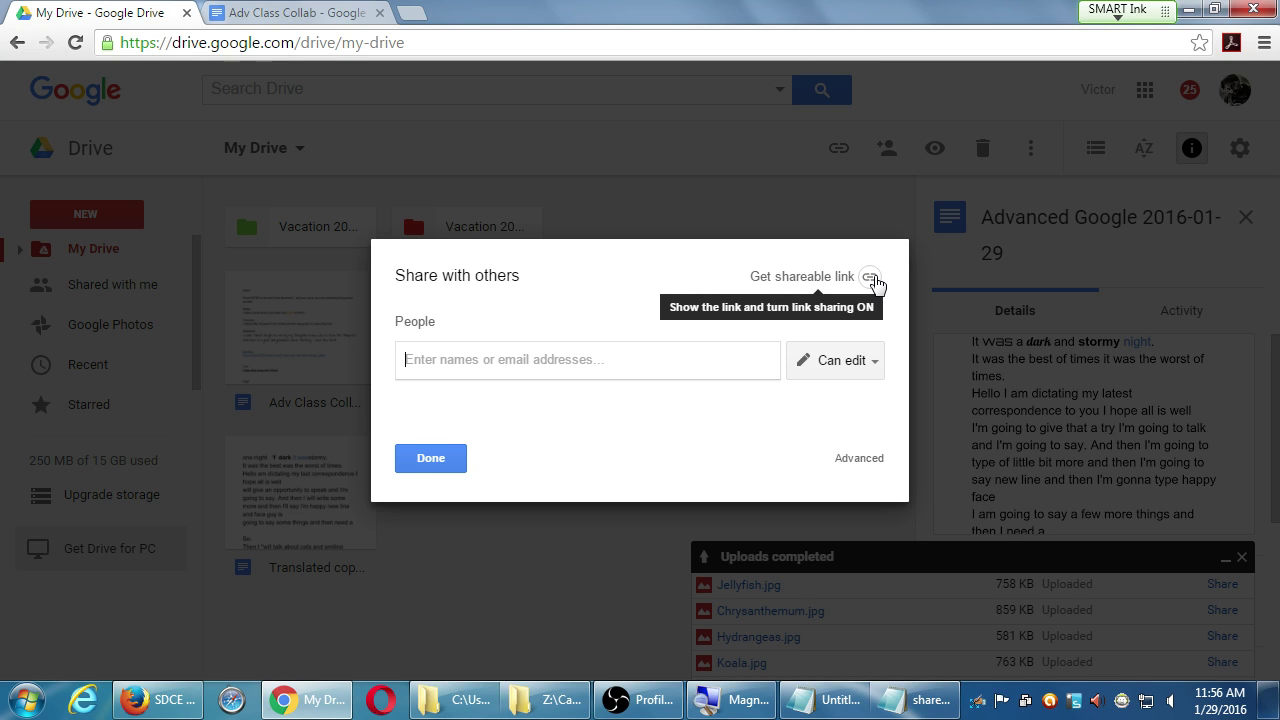
- Turn on link sharing and set it to 'Anyone with the link can edit'
{"action": "left_click", "coordinate": [873, 282]}
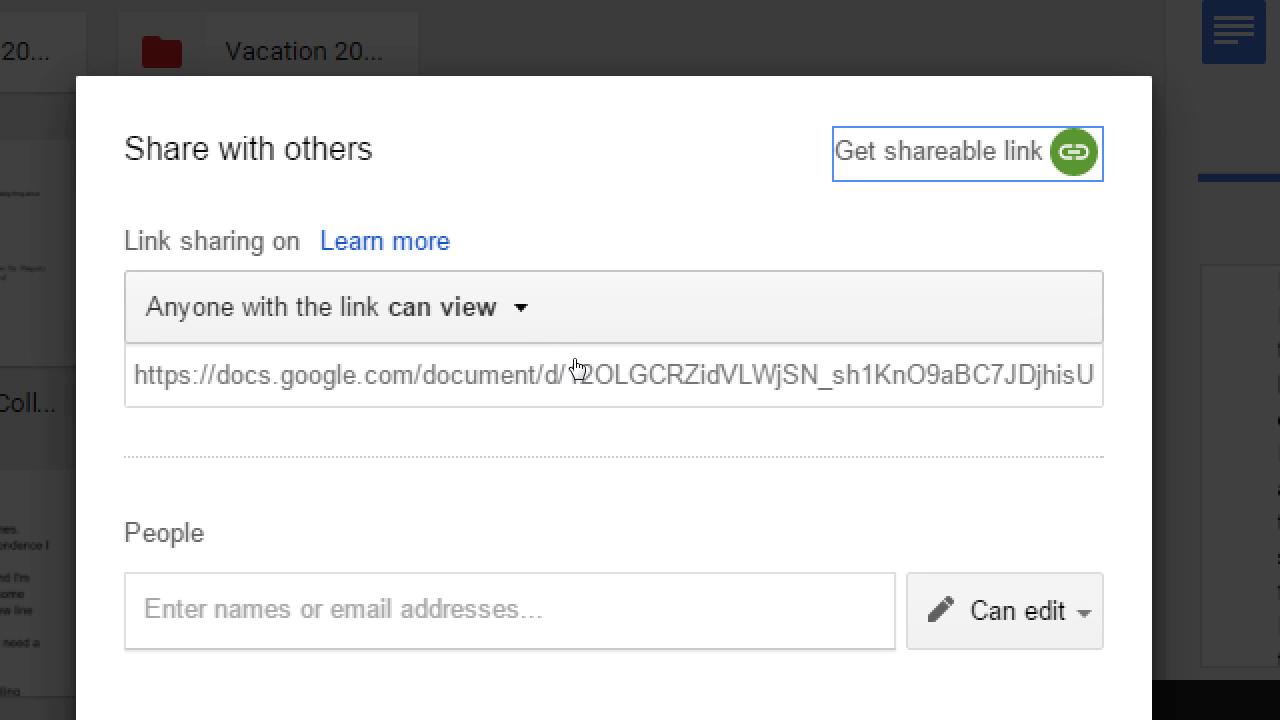
{"action": "left_click", "coordinate": [556, 358]}
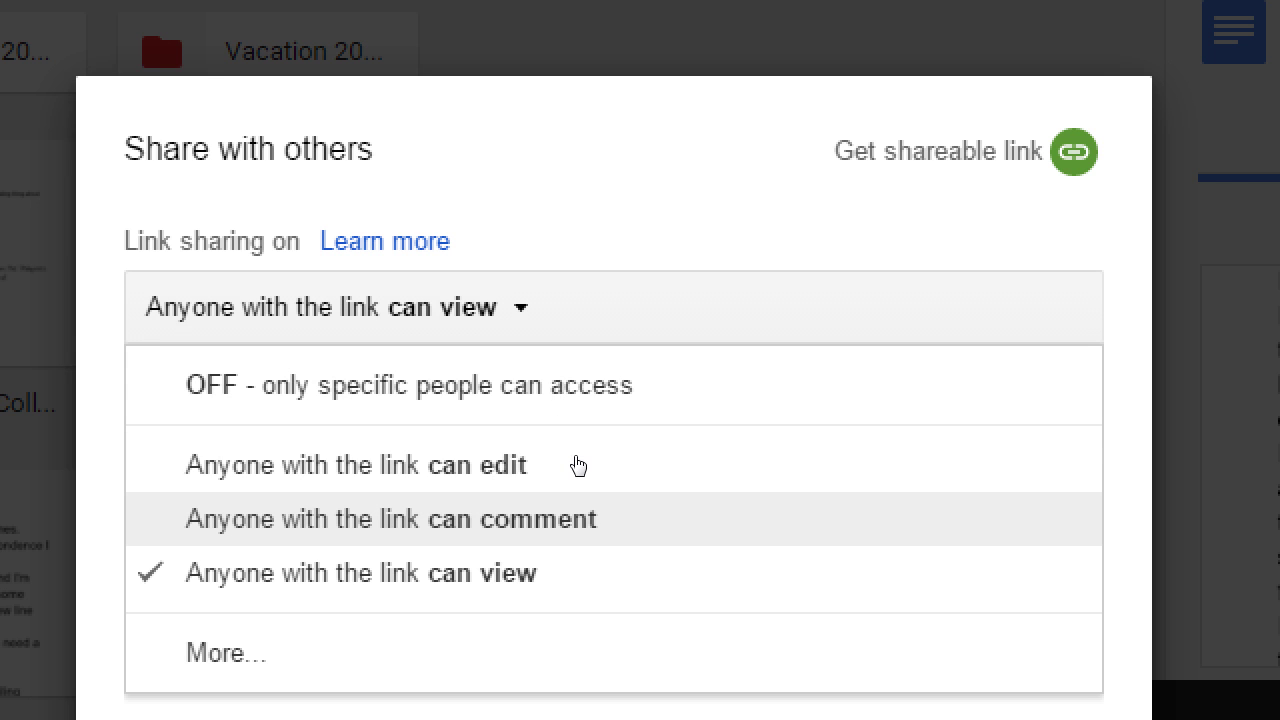
{"action": "left_click", "coordinate": [575, 403]}
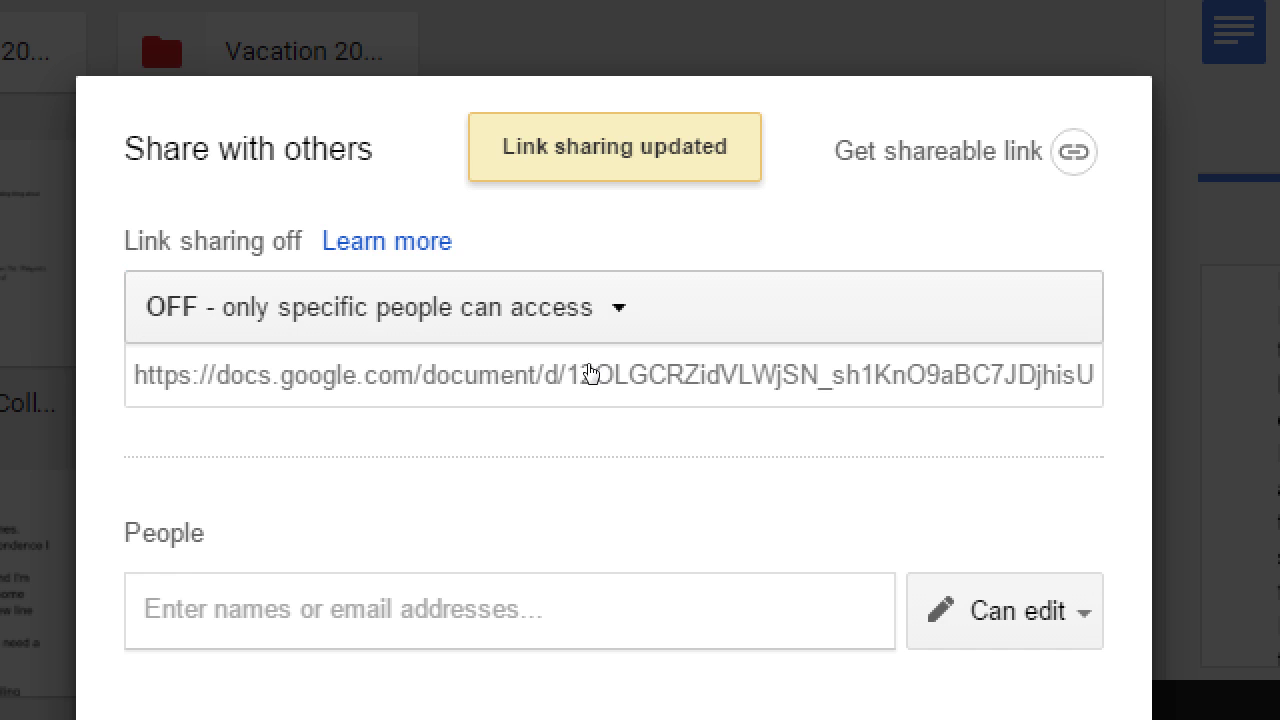
{"action": "left_click", "coordinate": [592, 332]}
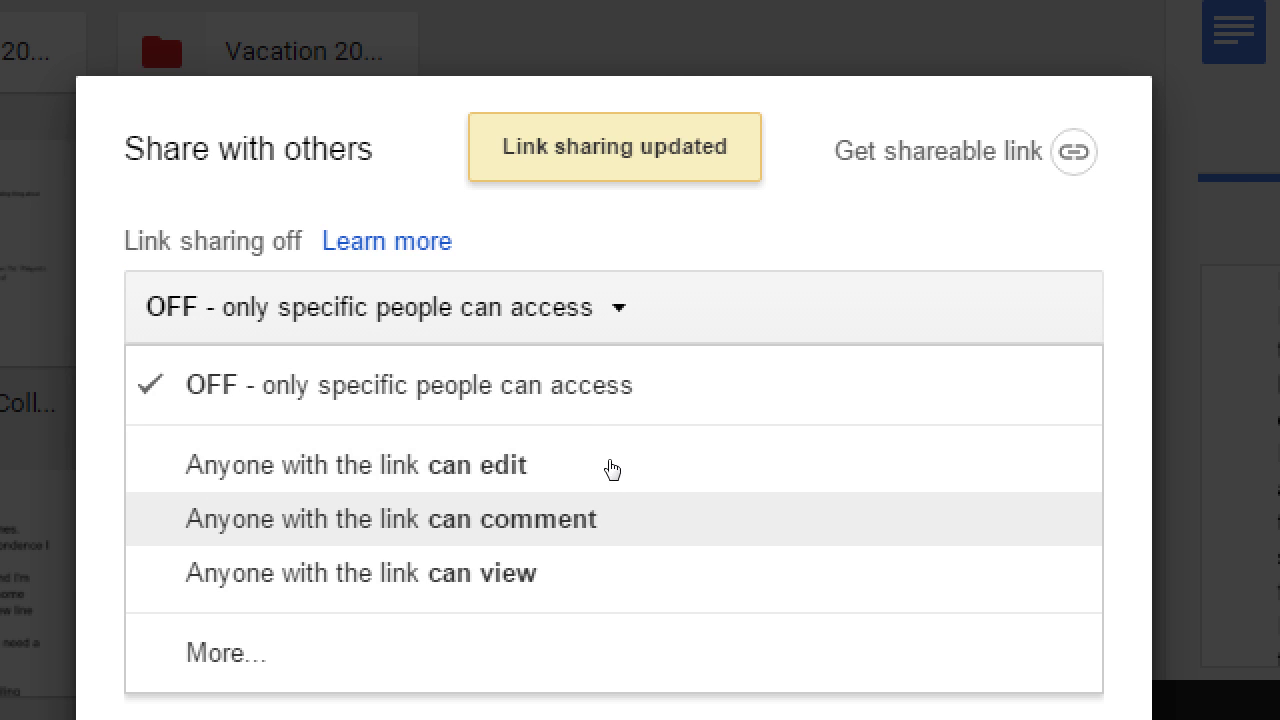
{"action": "left_click", "coordinate": [607, 452]}
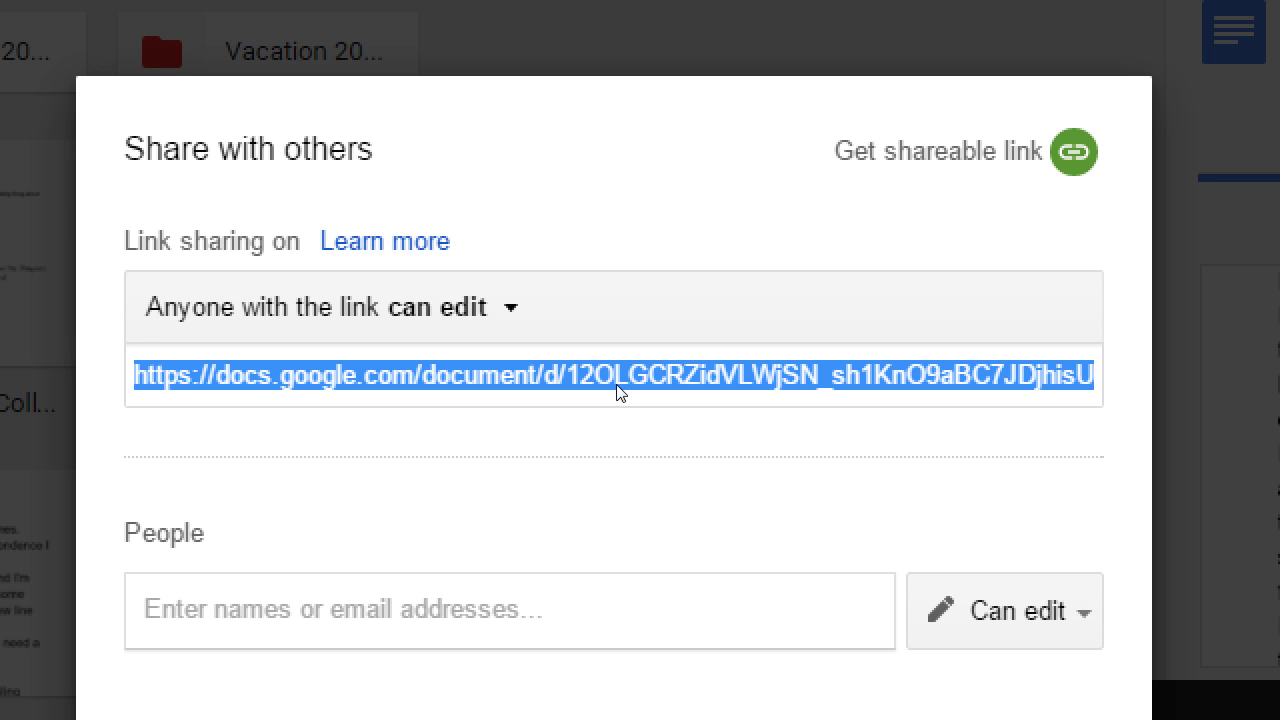
- Try comment-only and view-only link access, then restore edit access and close the dialog
{"action": "left_click", "coordinate": [590, 307]}
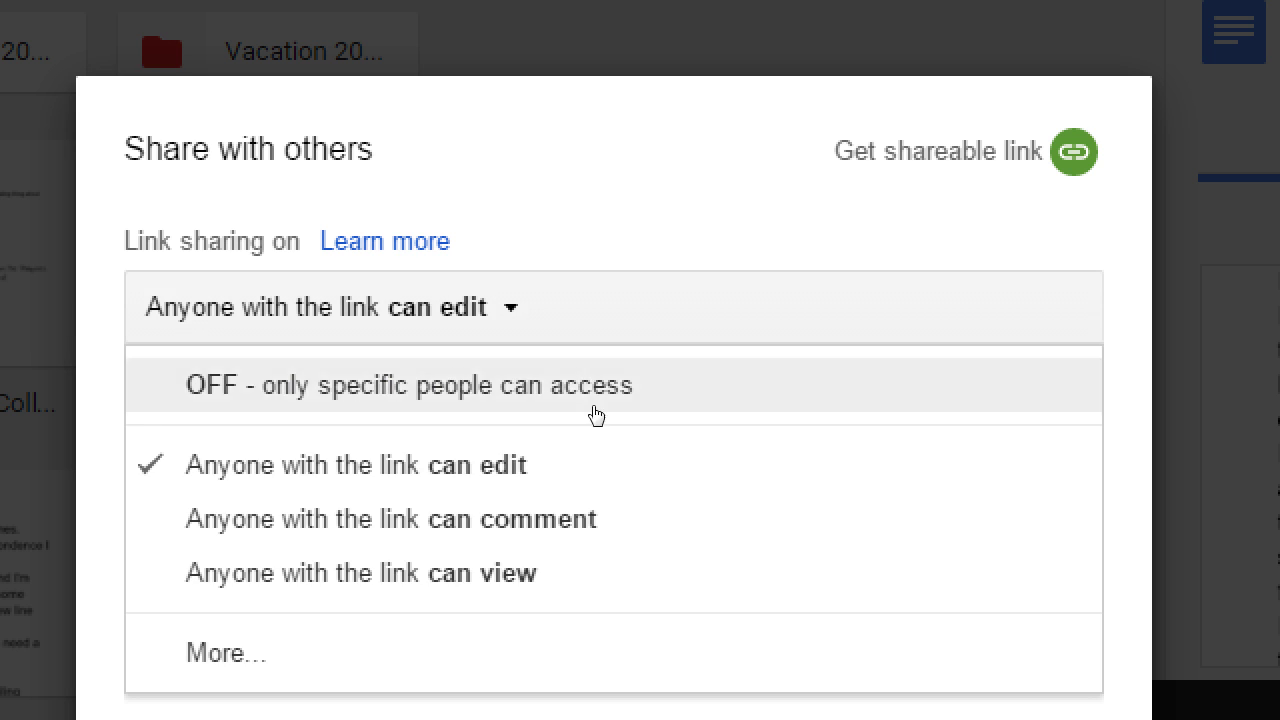
{"action": "left_click", "coordinate": [594, 517]}
{"action": "left_click", "coordinate": [580, 325]}
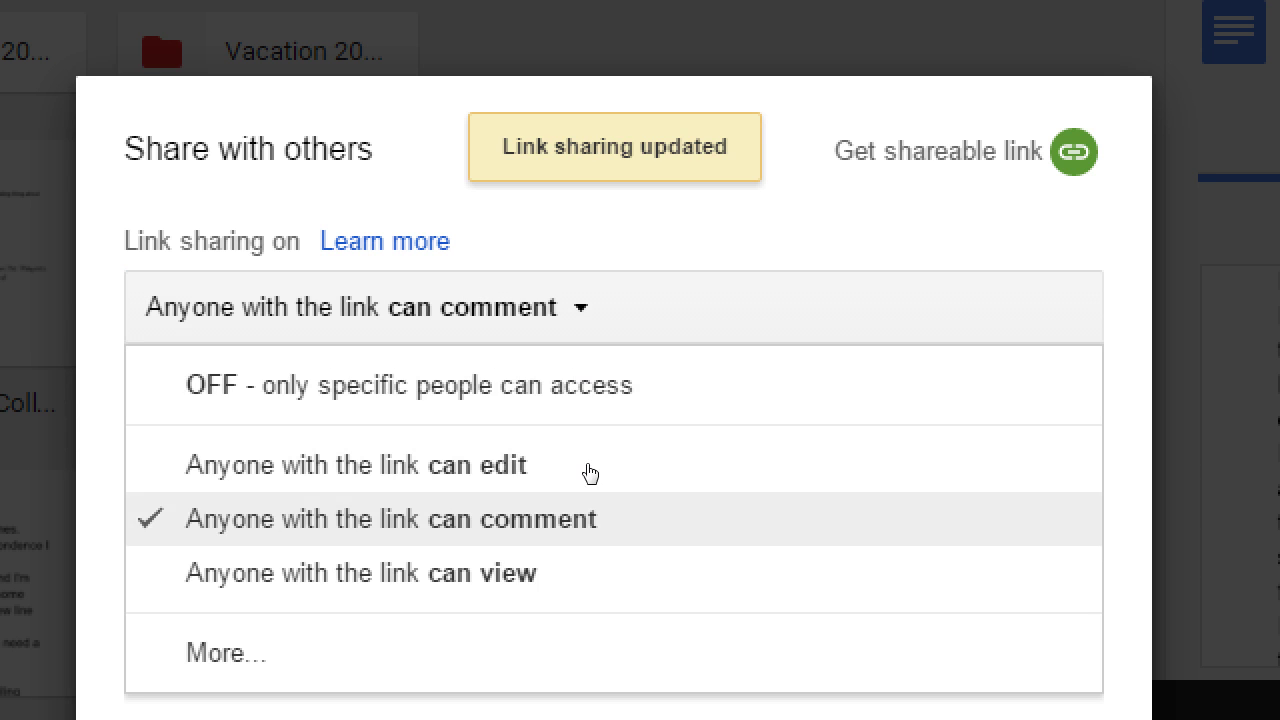
{"action": "left_click", "coordinate": [590, 571]}
{"action": "left_click", "coordinate": [590, 318]}
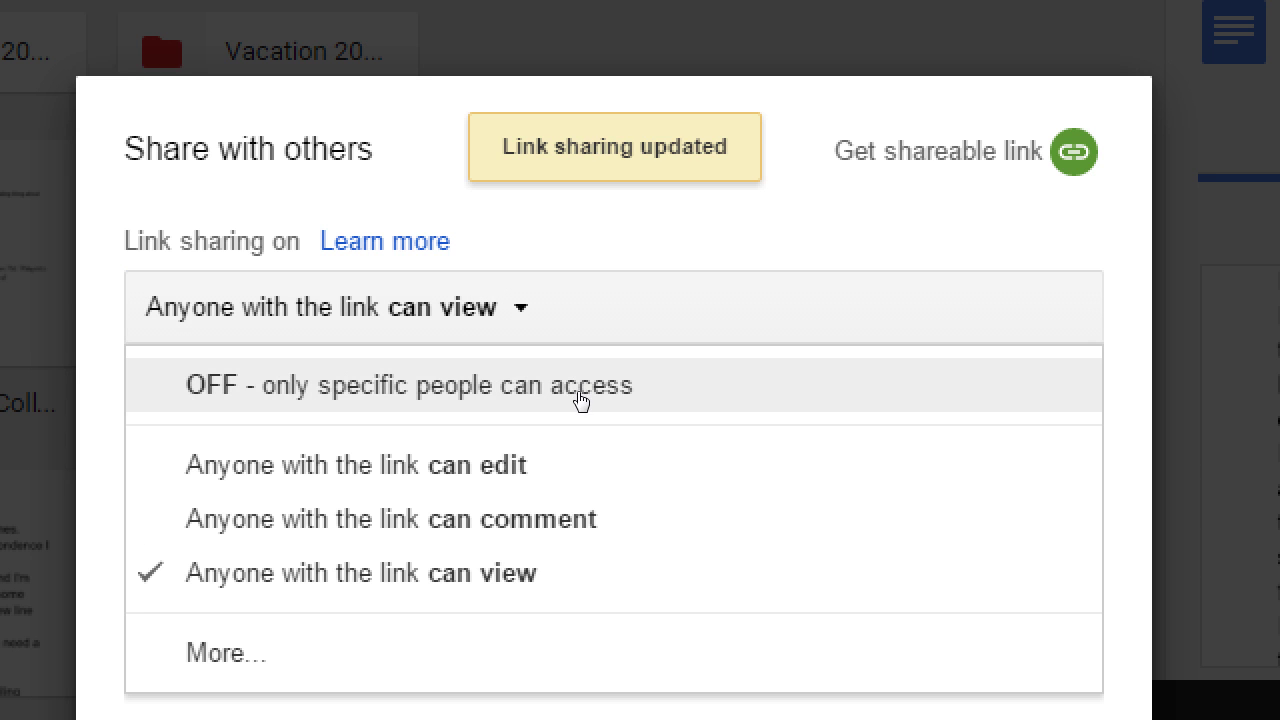
{"action": "left_click", "coordinate": [586, 446]}
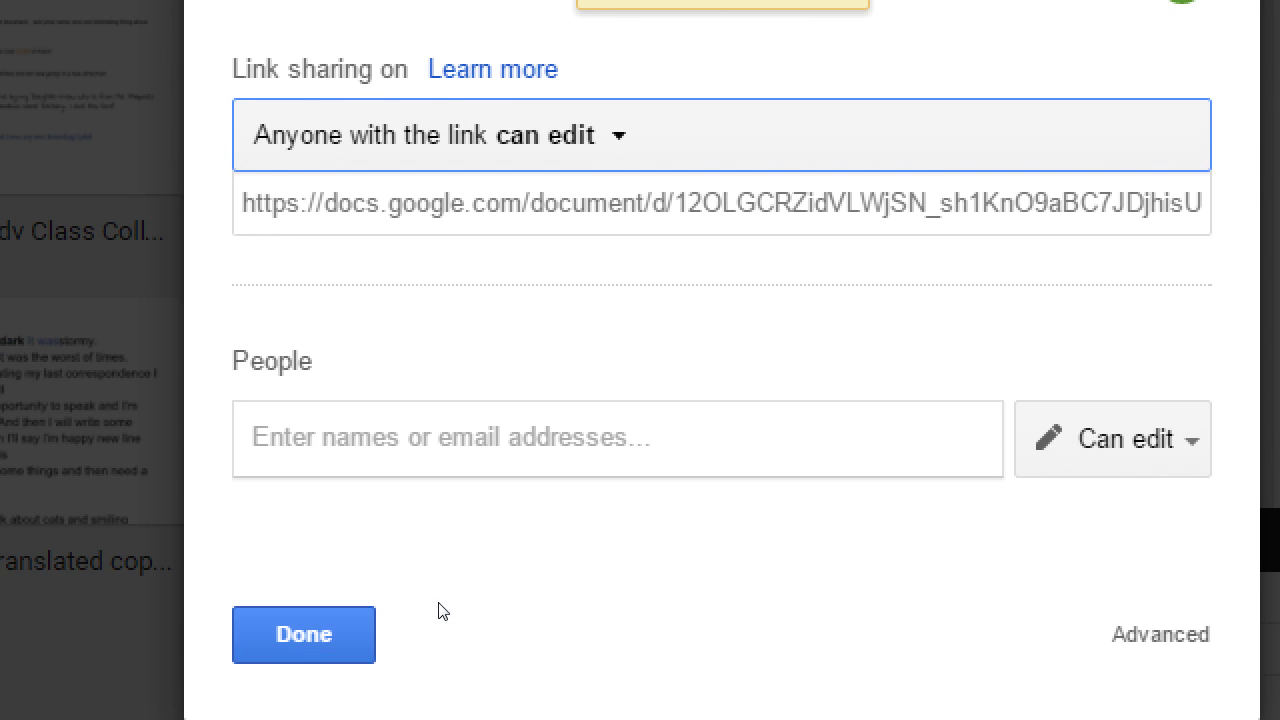
{"action": "key", "text": "Return"}
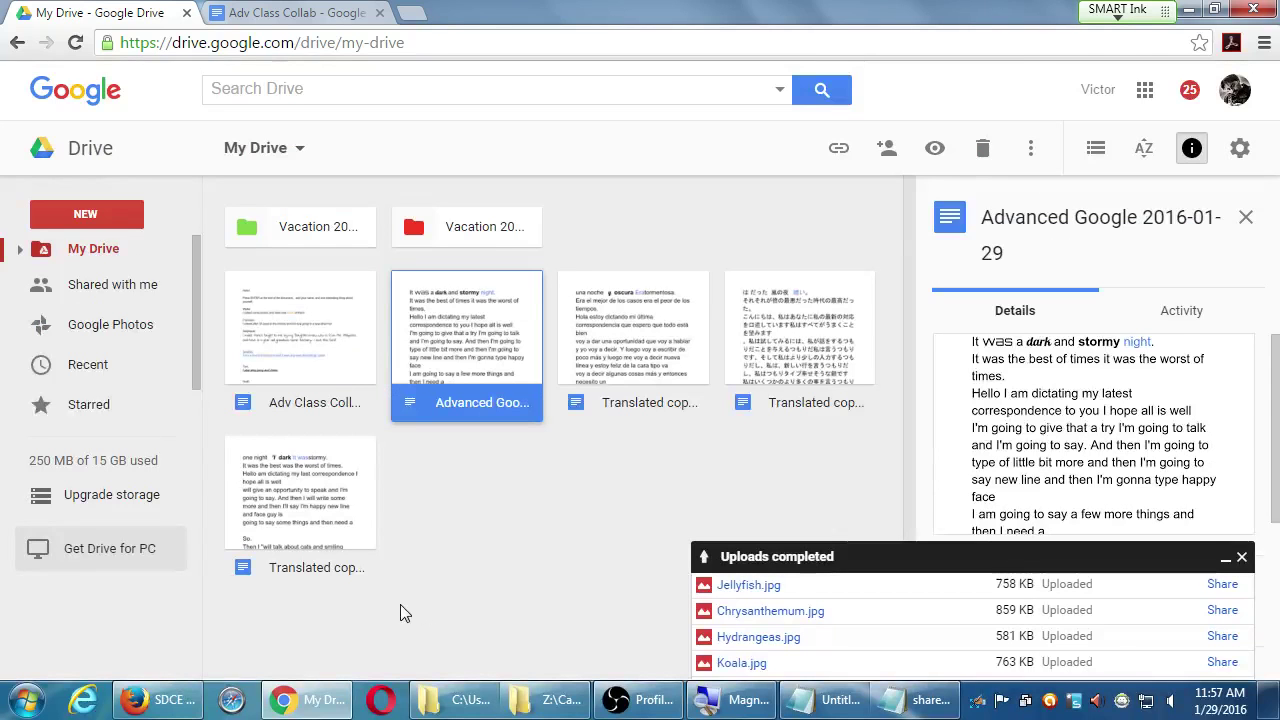
- Open Advanced Google's Share dialog, then close the Campos Advanced Google folder and shared doc.txt windows
{"action": "right_click", "coordinate": [479, 341]}
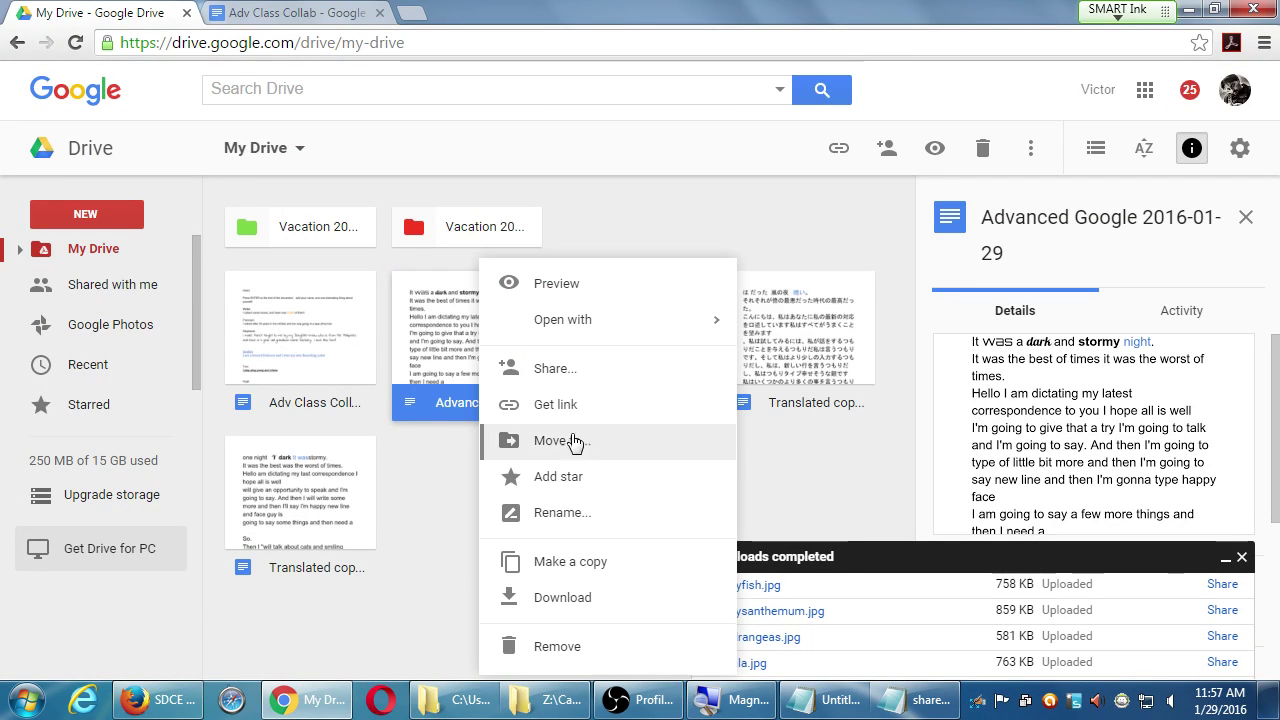
{"action": "left_click", "coordinate": [587, 386]}
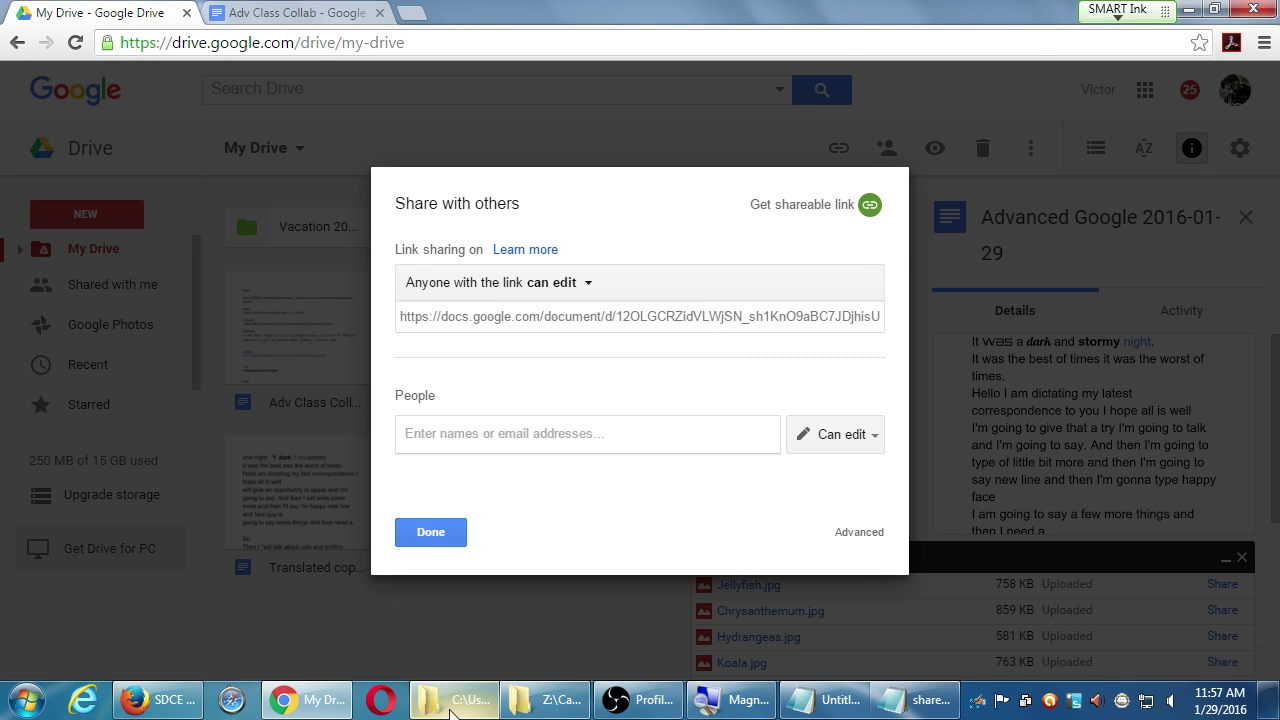
{"action": "left_click", "coordinate": [570, 618]}
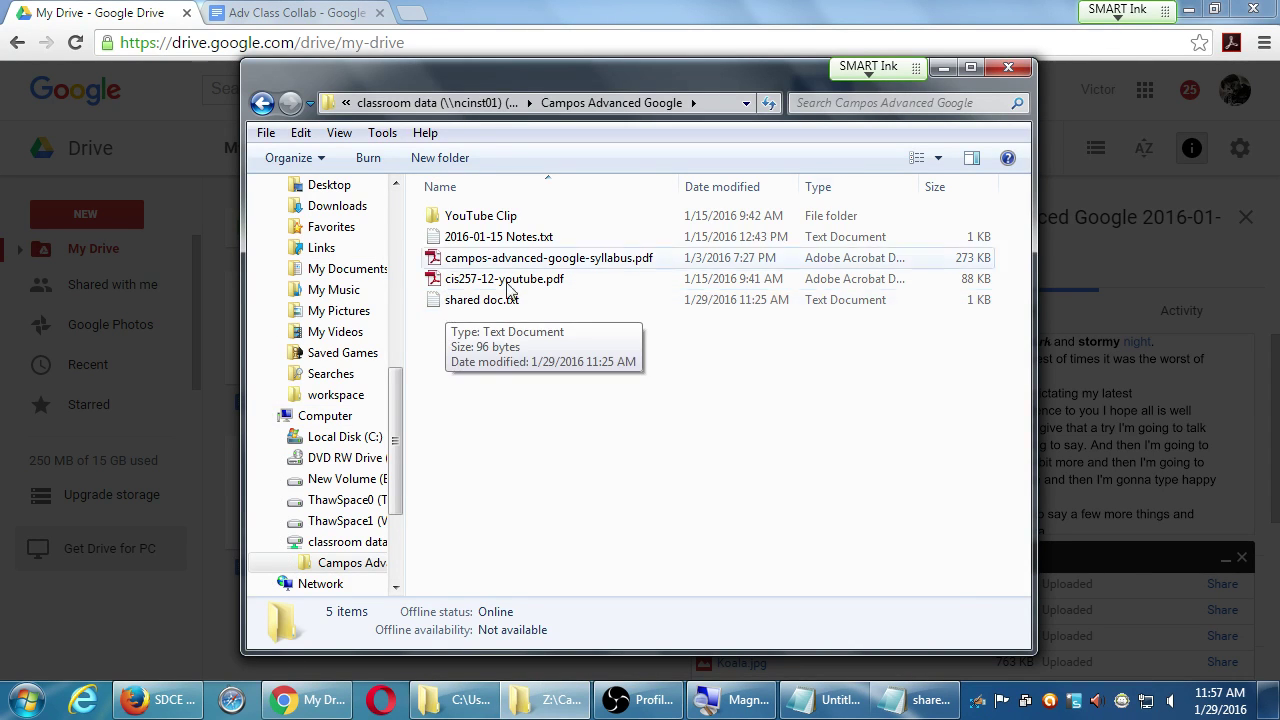
{"action": "left_click", "coordinate": [1027, 68]}
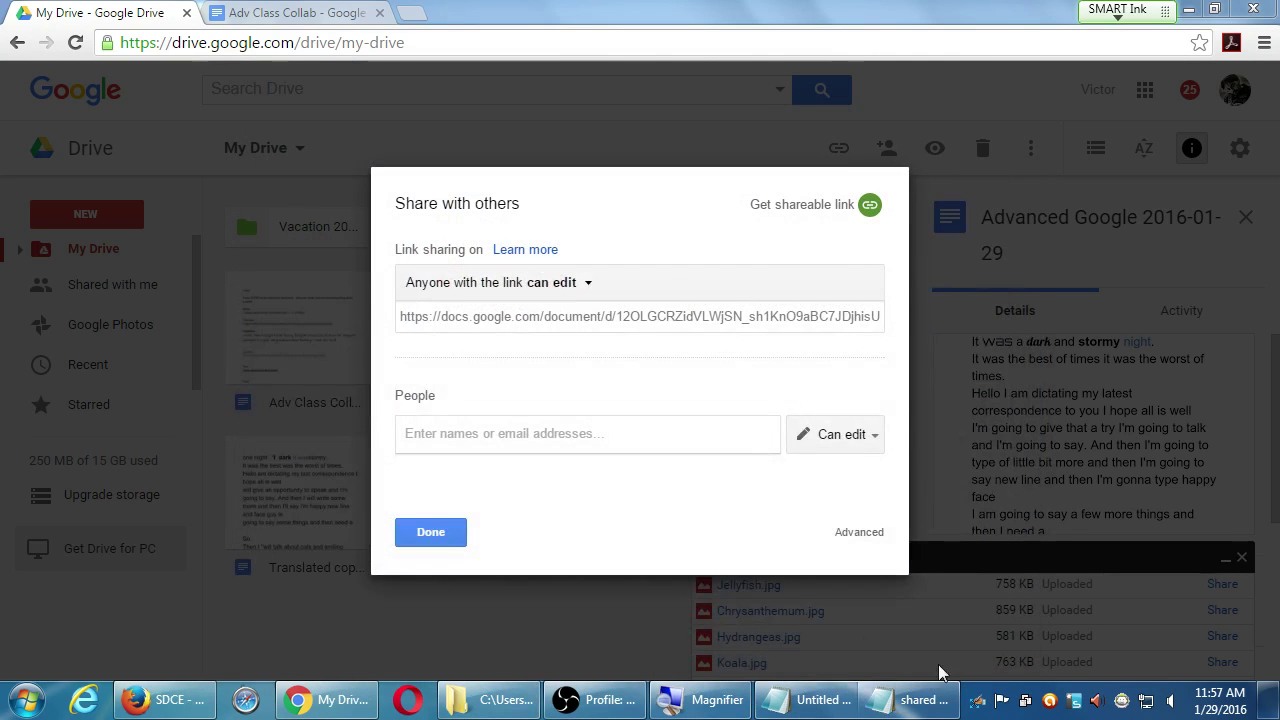
{"action": "left_click", "coordinate": [915, 700]}
{"action": "left_click_drag", "start_coordinate": [1092, 262], "coordinate": [980, 290]}
{"action": "left_click", "coordinate": [1225, 274]}
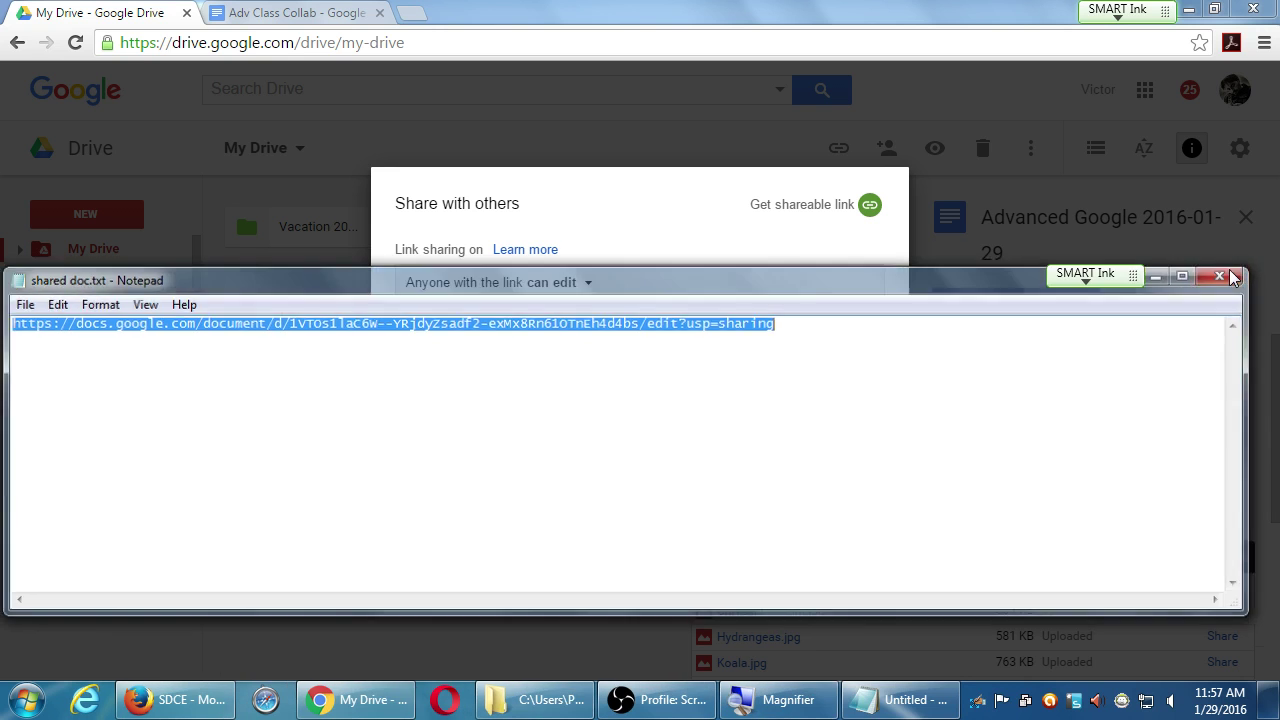
- Select the shareable edit link, close the dialog, and return to Adv Class Collab
{"action": "left_click", "coordinate": [655, 322]}
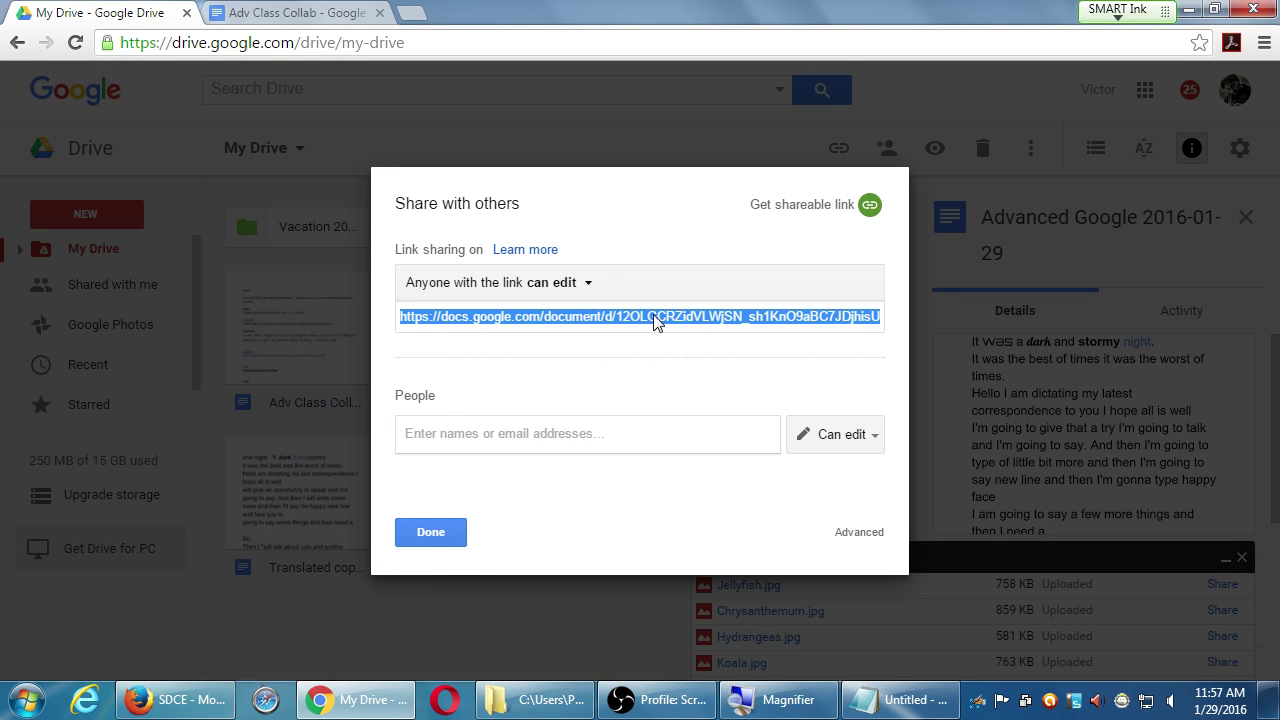
{"action": "key", "text": "Escape"}
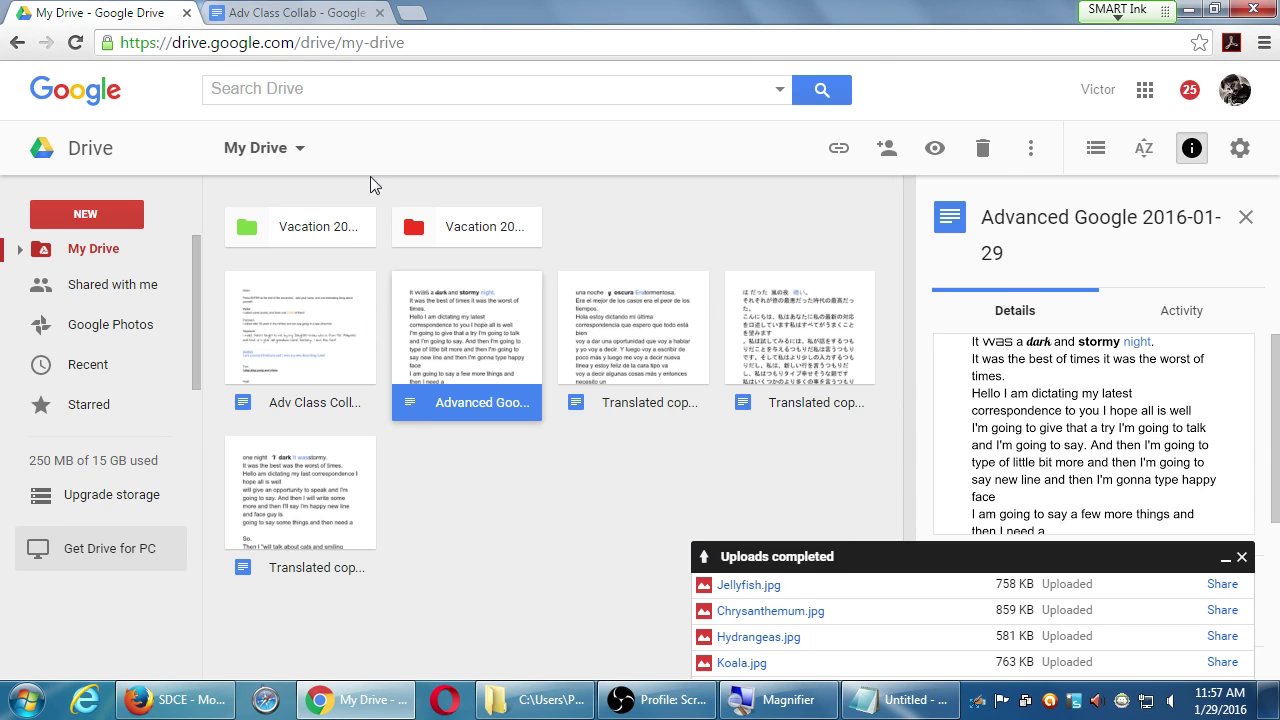
{"action": "left_click", "coordinate": [327, 10]}
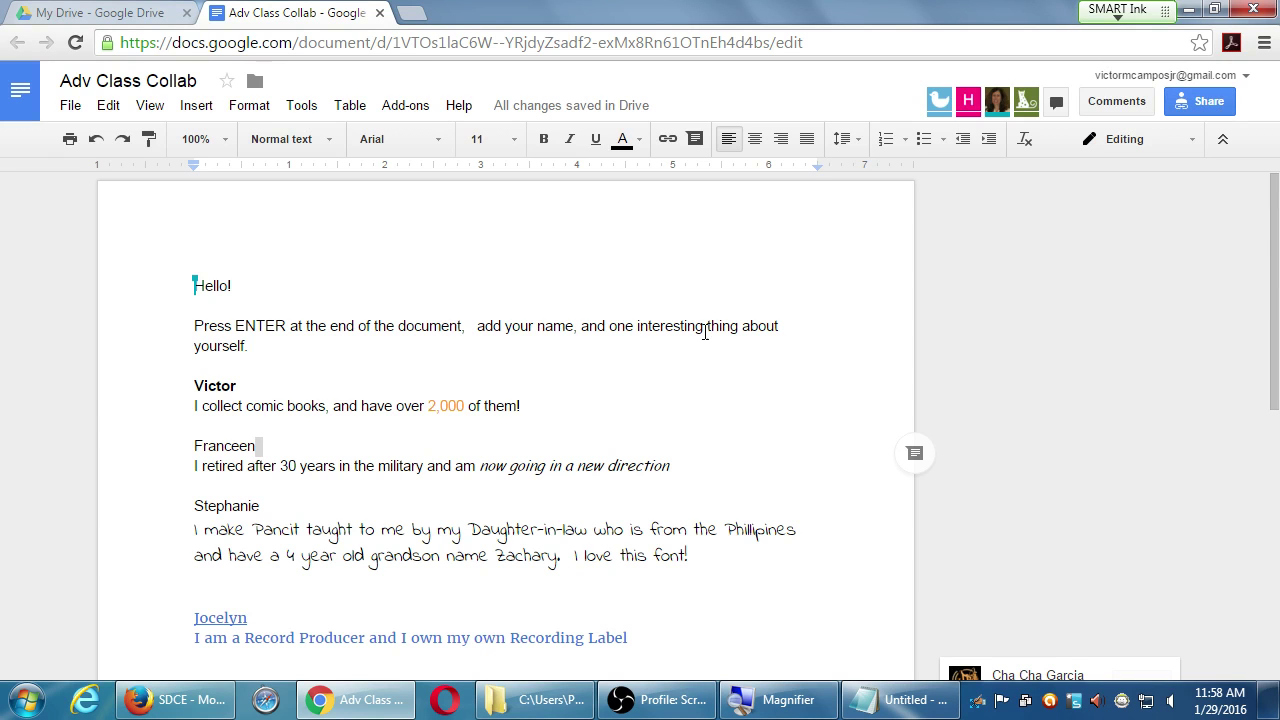
{"action": "left_click", "coordinate": [1198, 102]}
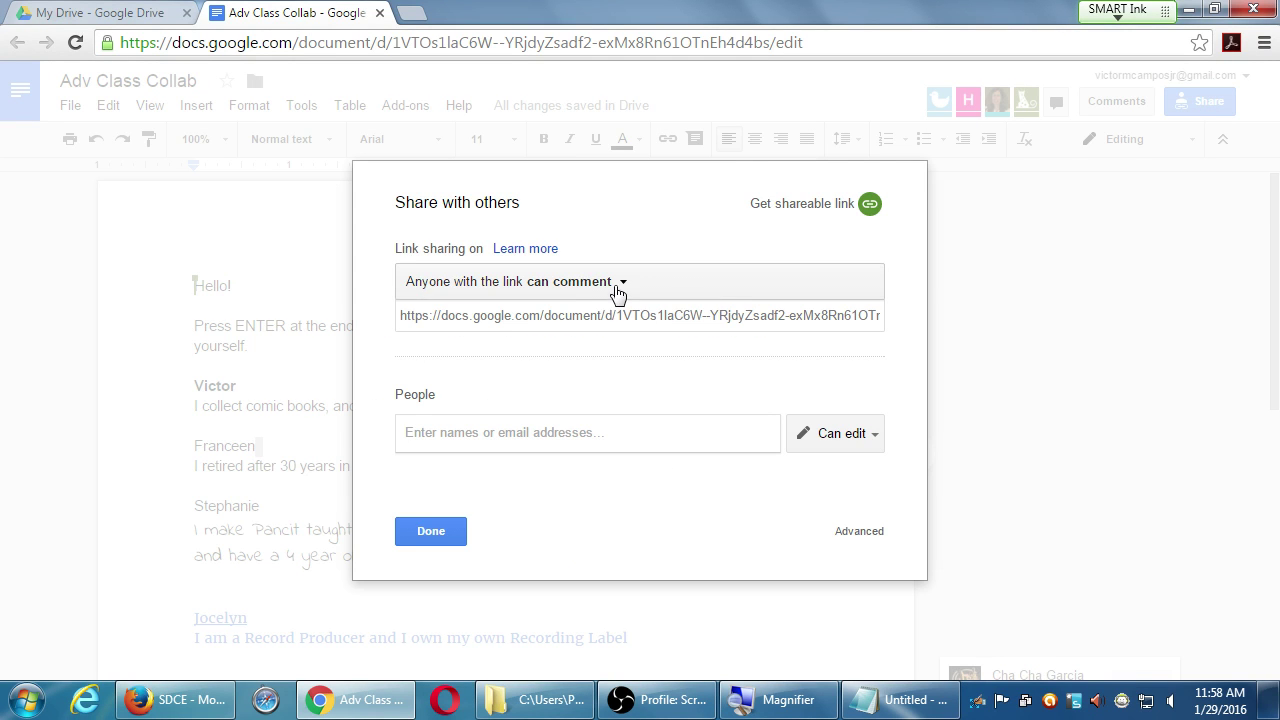
{"action": "left_click", "coordinate": [617, 289]}
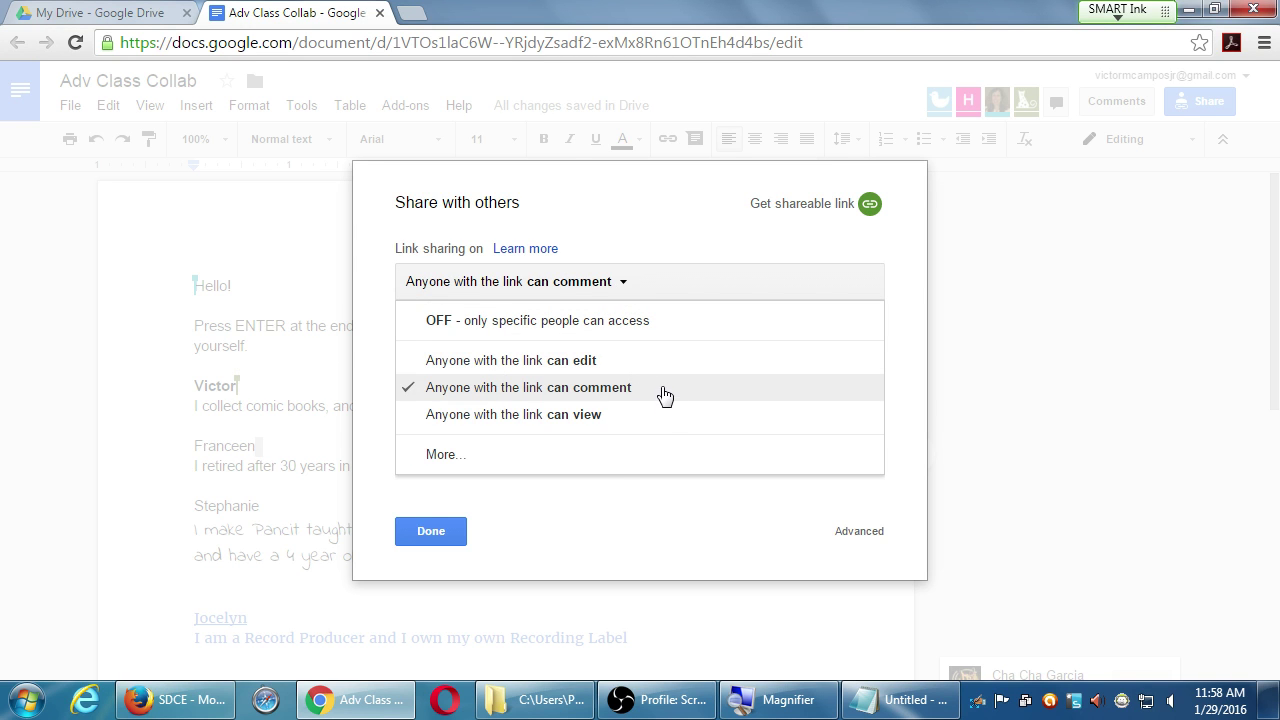
{"action": "left_click", "coordinate": [613, 536]}
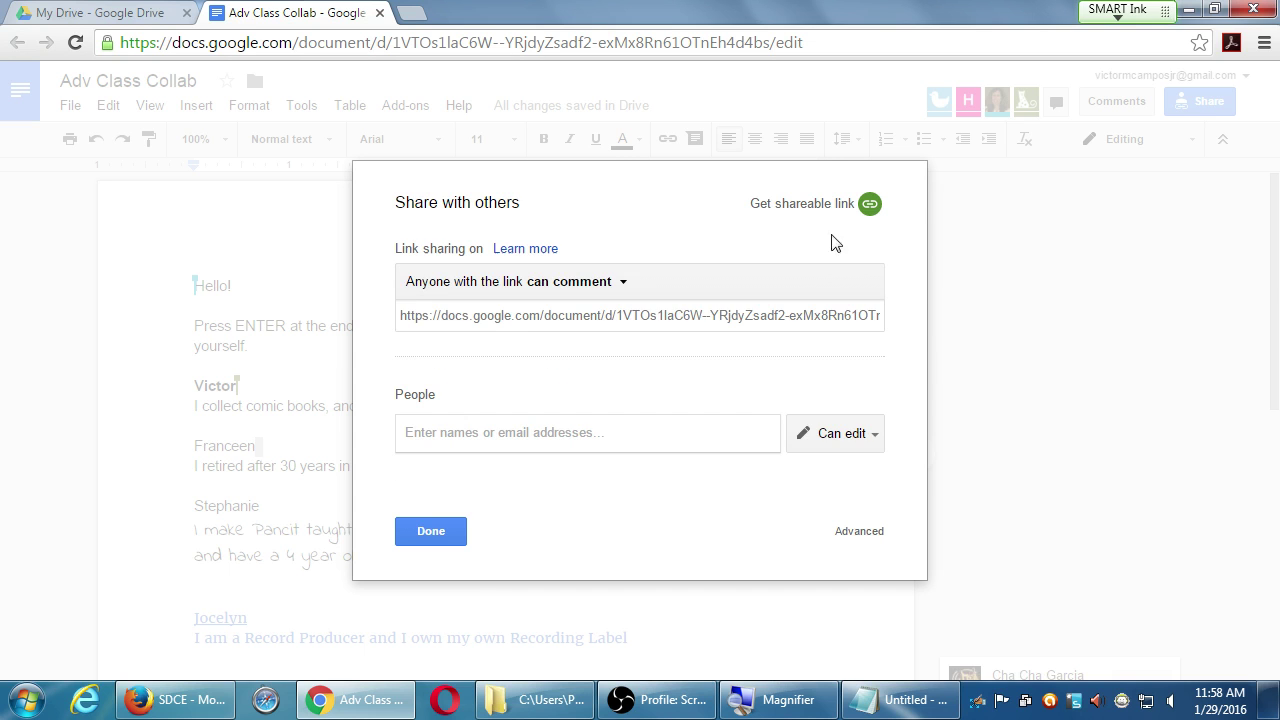
{"action": "left_click", "coordinate": [430, 533]}
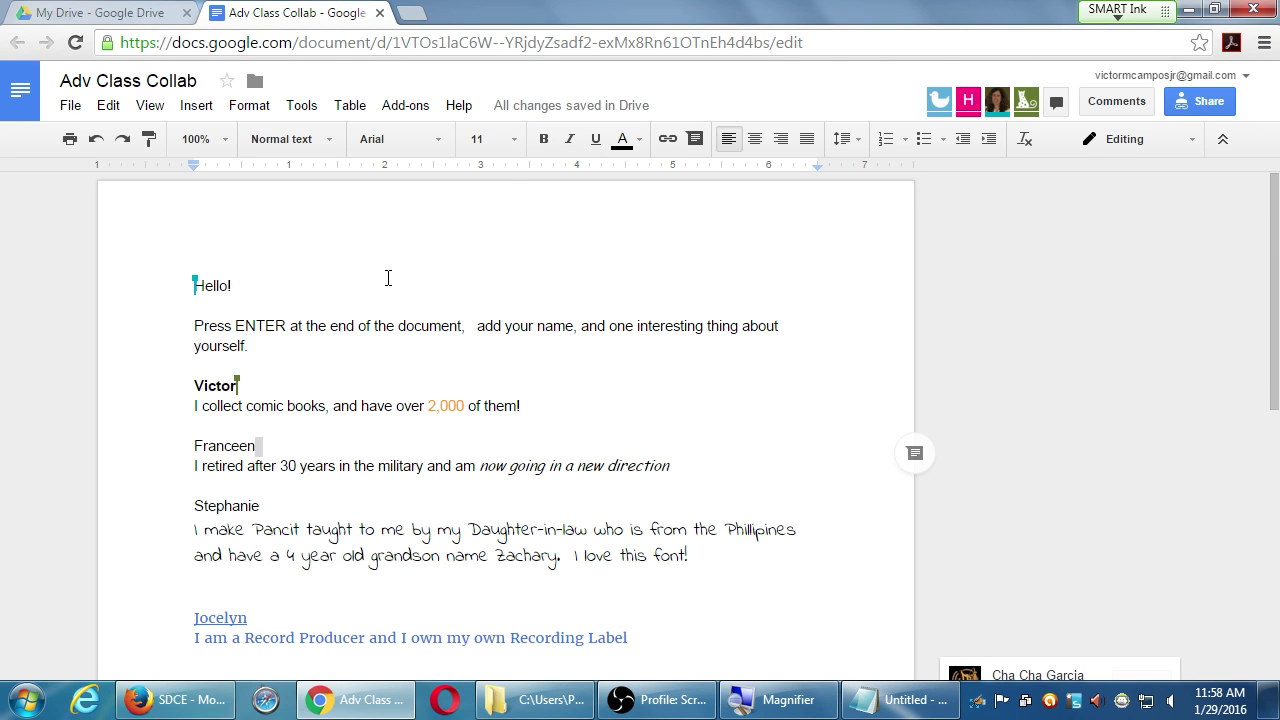
{"action": "key", "text": "ctrl+shift+Tab"}
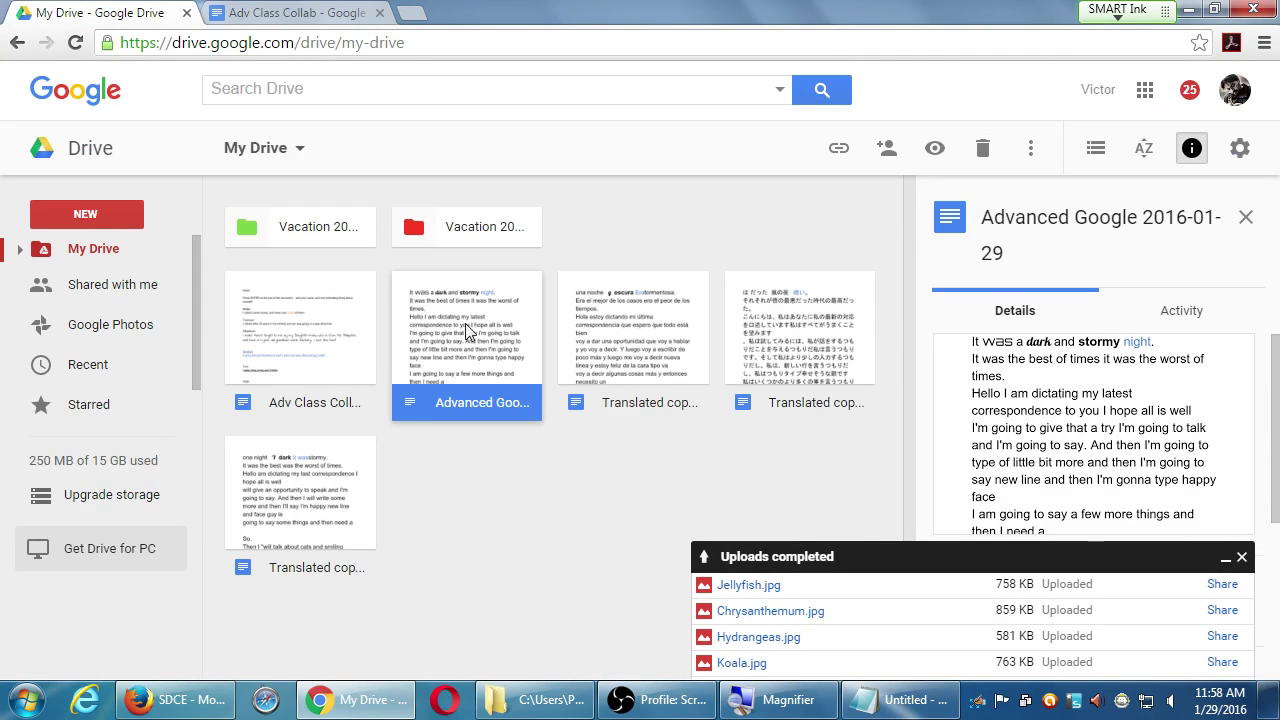
- Turn on Vacation 2001's shareable link and set it to 'can edit'
{"action": "right_click", "coordinate": [313, 230]}
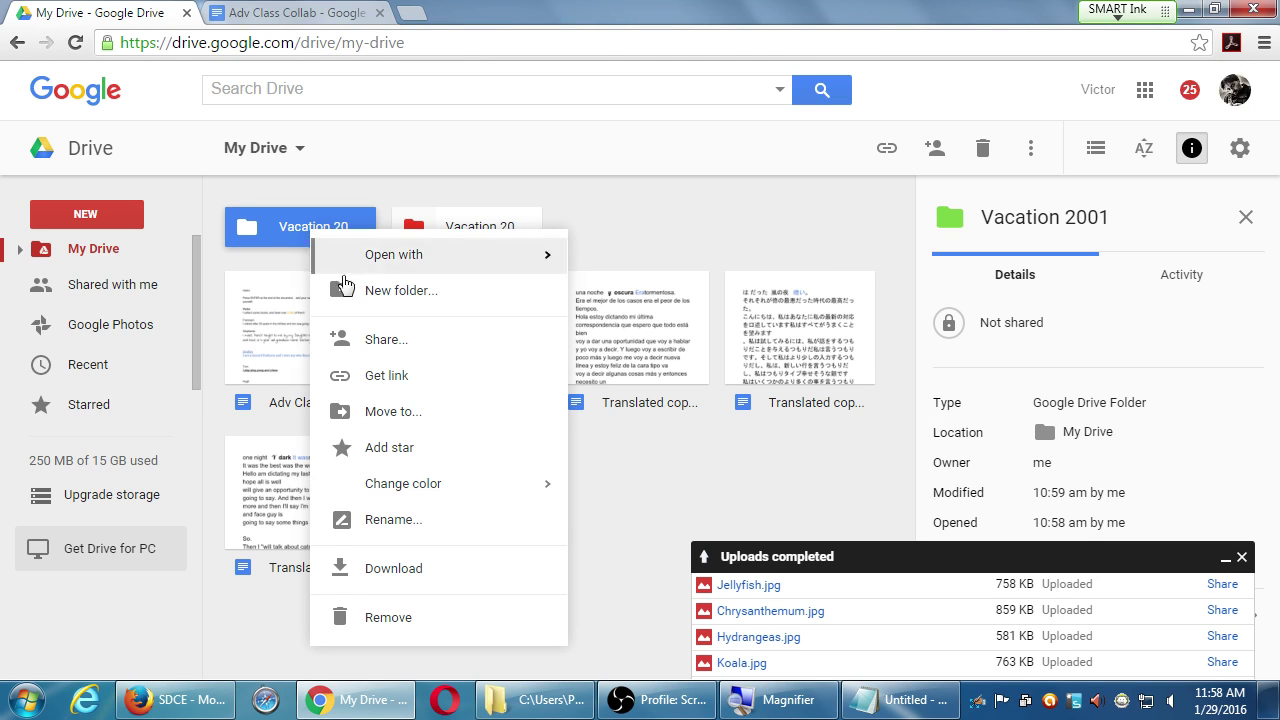
{"action": "left_click", "coordinate": [388, 342]}
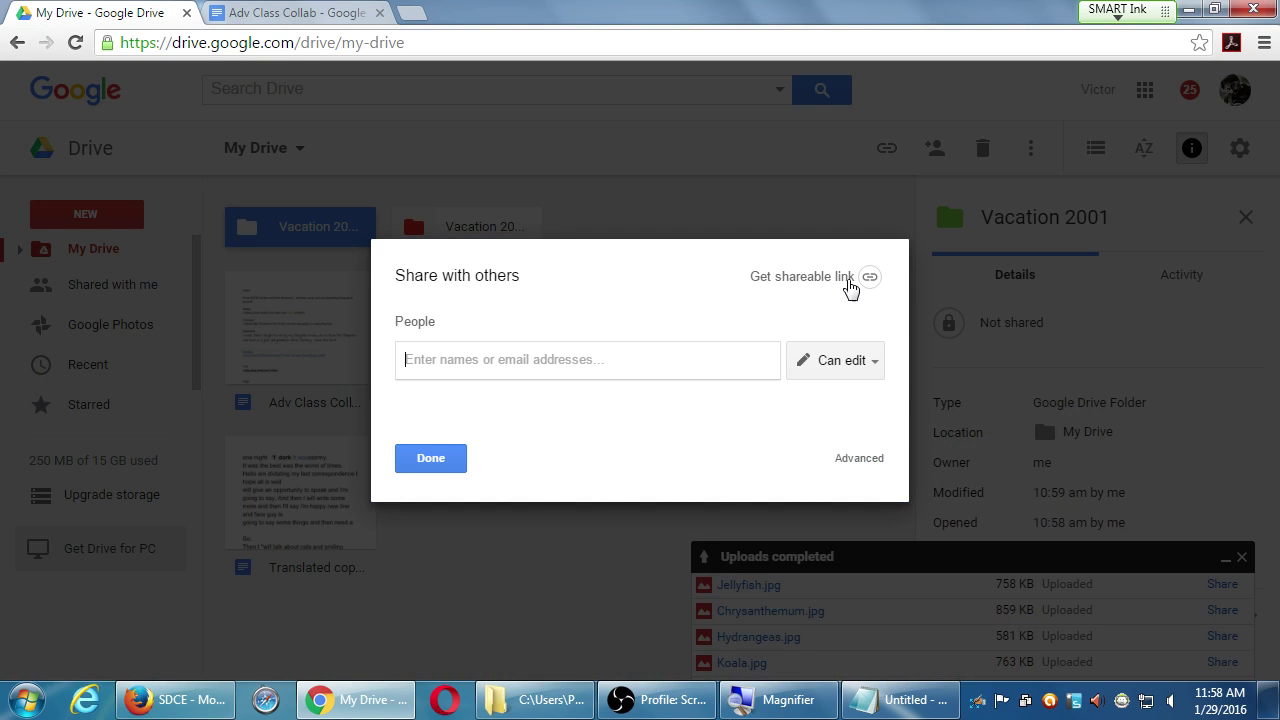
{"action": "left_click", "coordinate": [860, 280]}
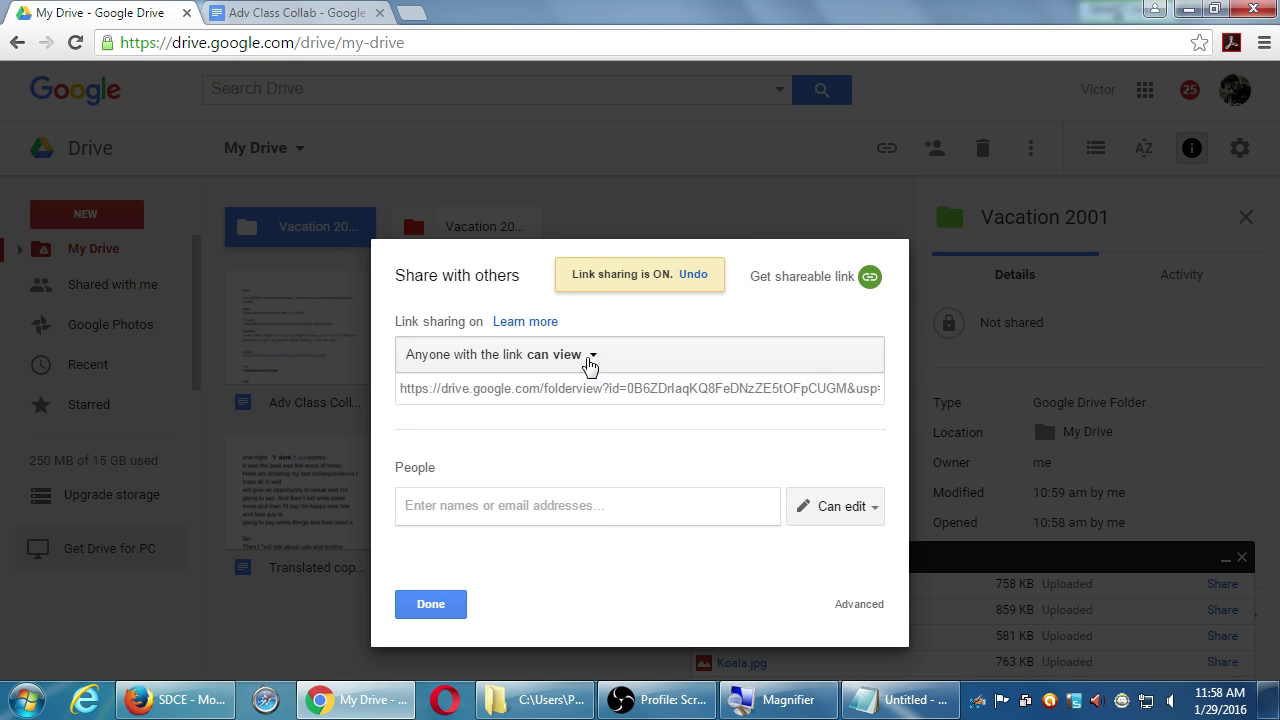
{"action": "left_click", "coordinate": [589, 360]}
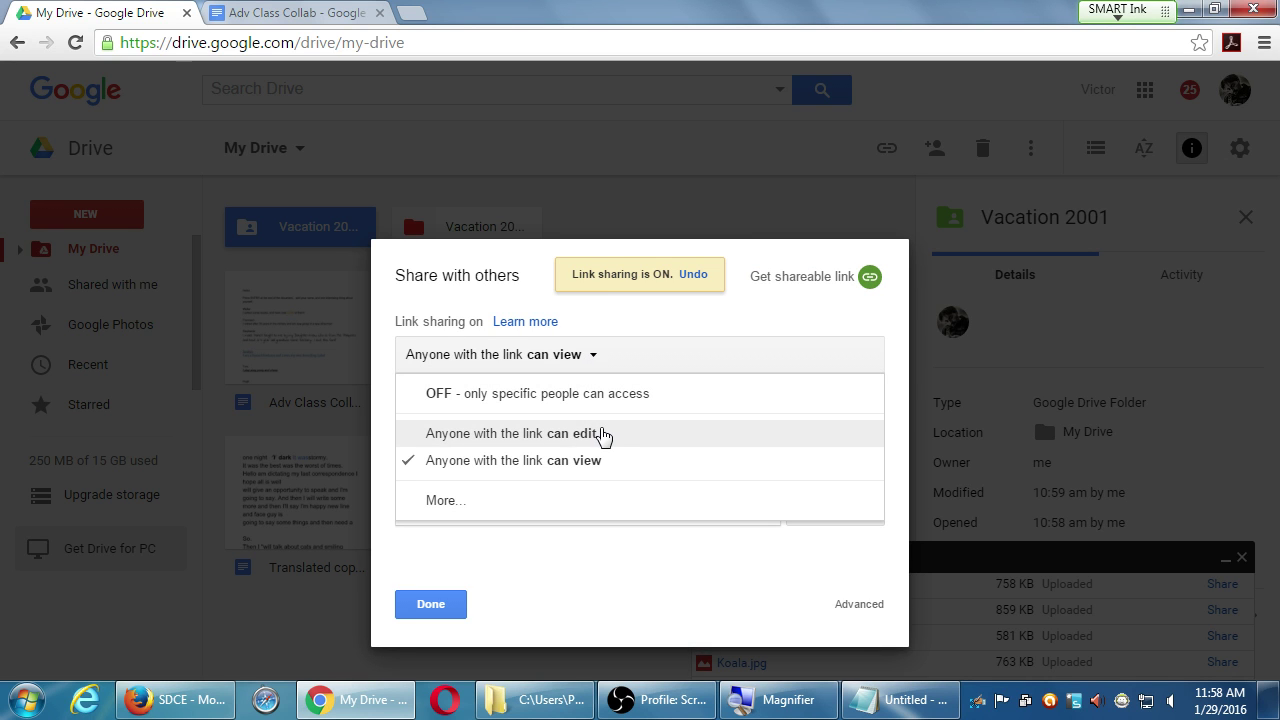
{"action": "left_click", "coordinate": [603, 435]}
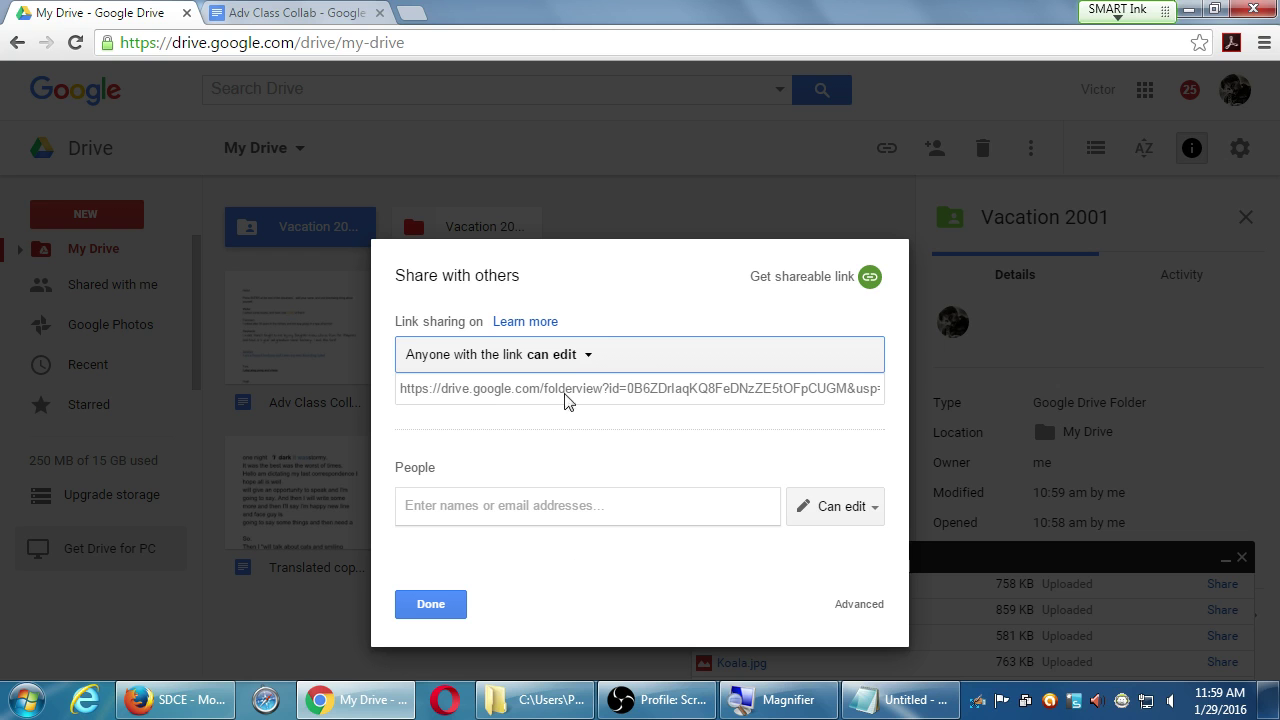
- Open the More... link options, cancel them unchanged, and click Done
{"action": "left_click", "coordinate": [566, 356]}
{"action": "left_click", "coordinate": [562, 502]}
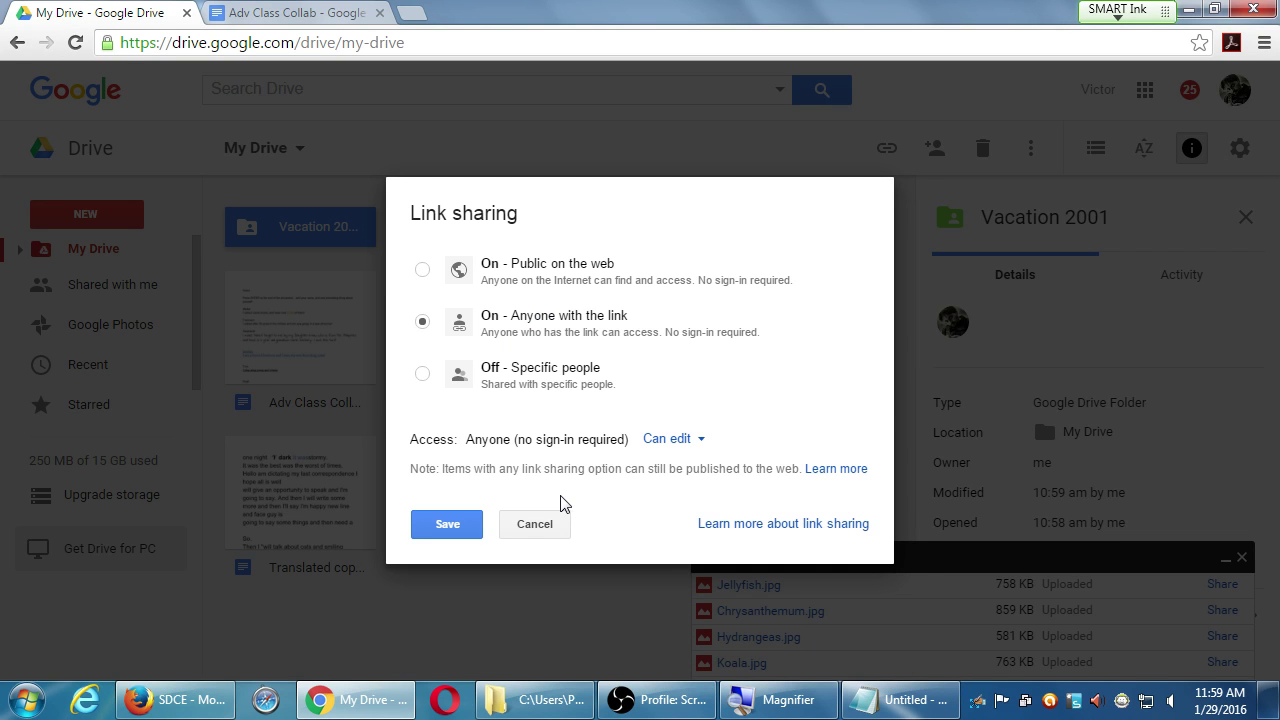
{"action": "left_click", "coordinate": [543, 531]}
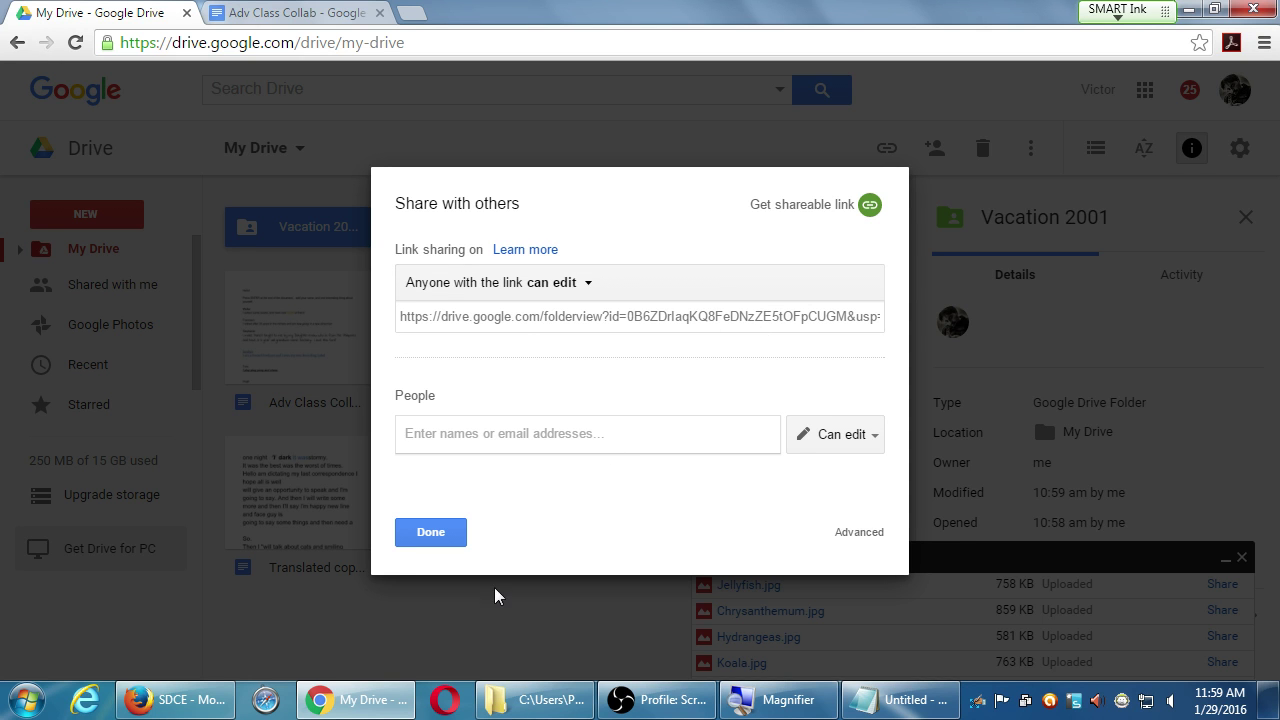
{"action": "left_click", "coordinate": [455, 536]}
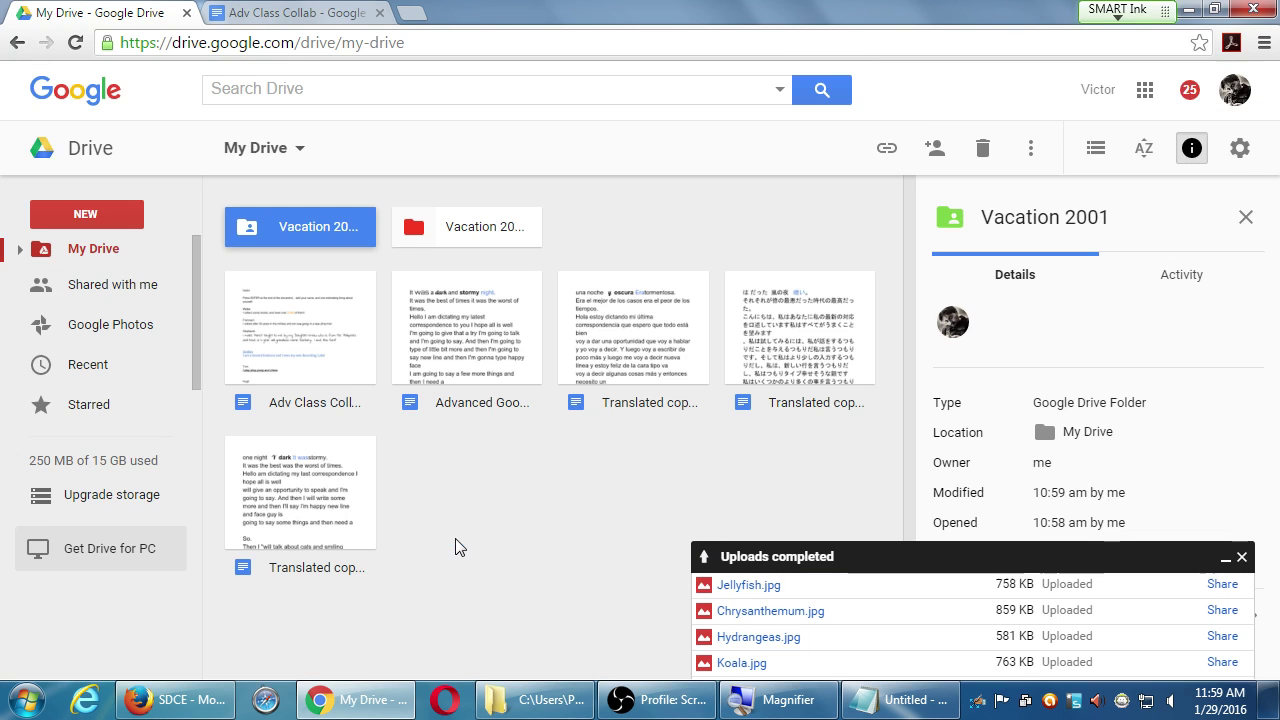
- Open the Share dialog for the Advanced Google document
{"action": "left_click", "coordinate": [458, 357]}
{"action": "right_click", "coordinate": [458, 357]}
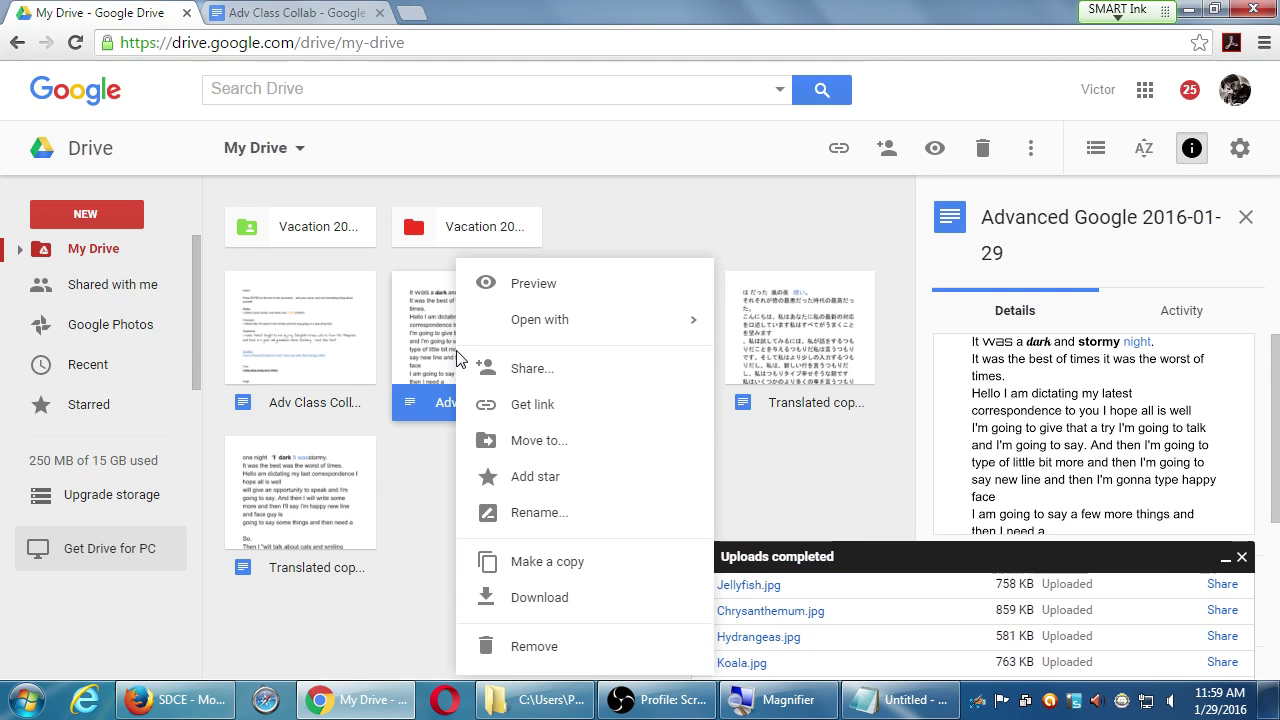
{"action": "left_click", "coordinate": [566, 380]}
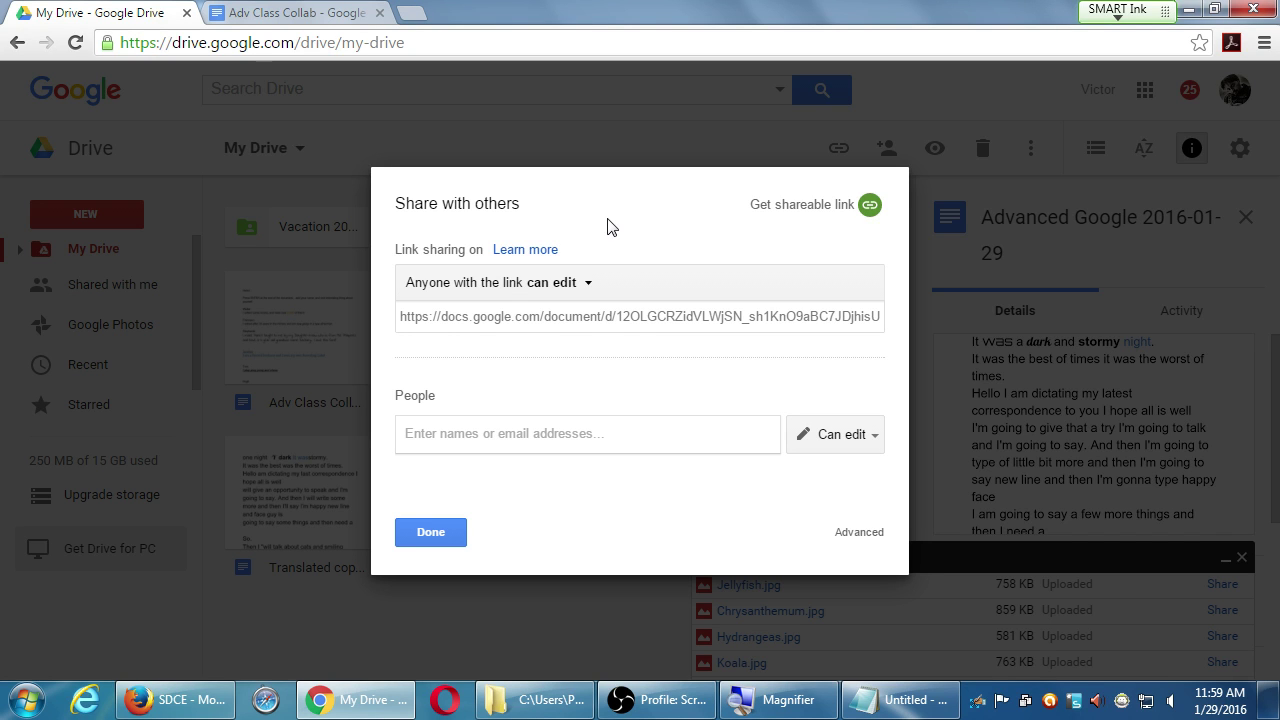
- Open the More... link-sharing options, save and return, then reopen them
{"action": "left_click", "coordinate": [565, 285]}
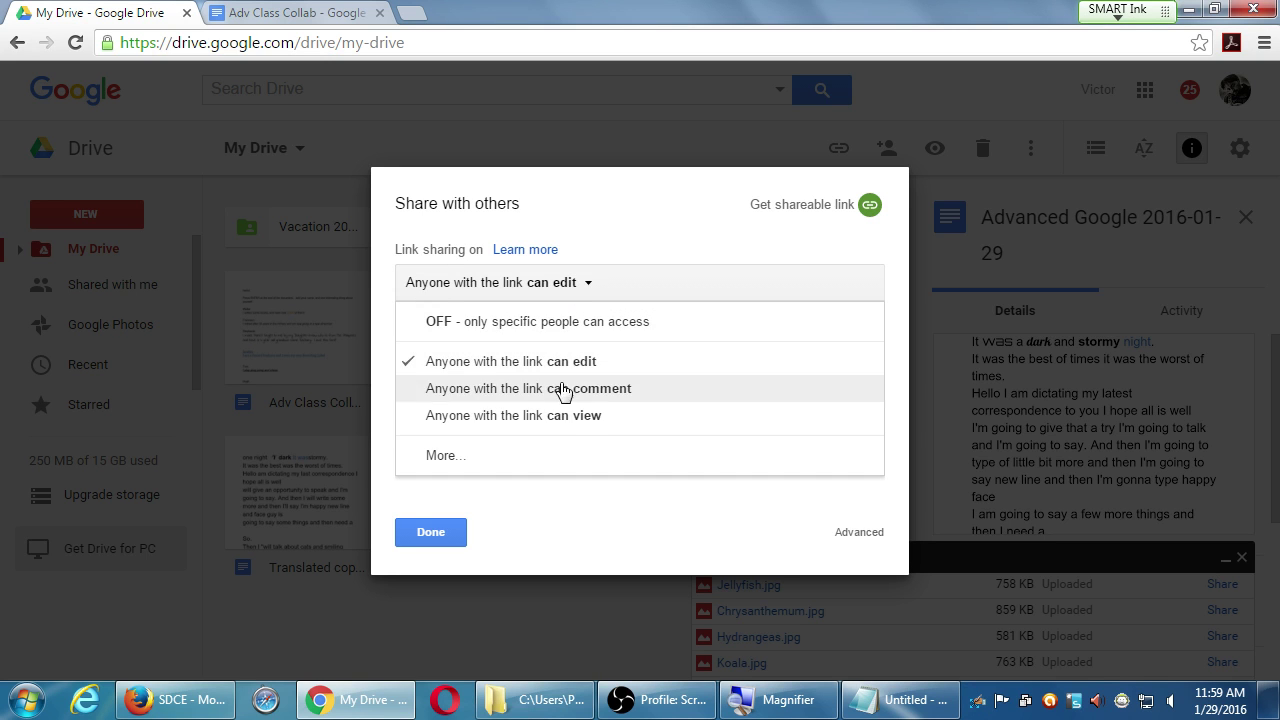
{"action": "left_click", "coordinate": [463, 458]}
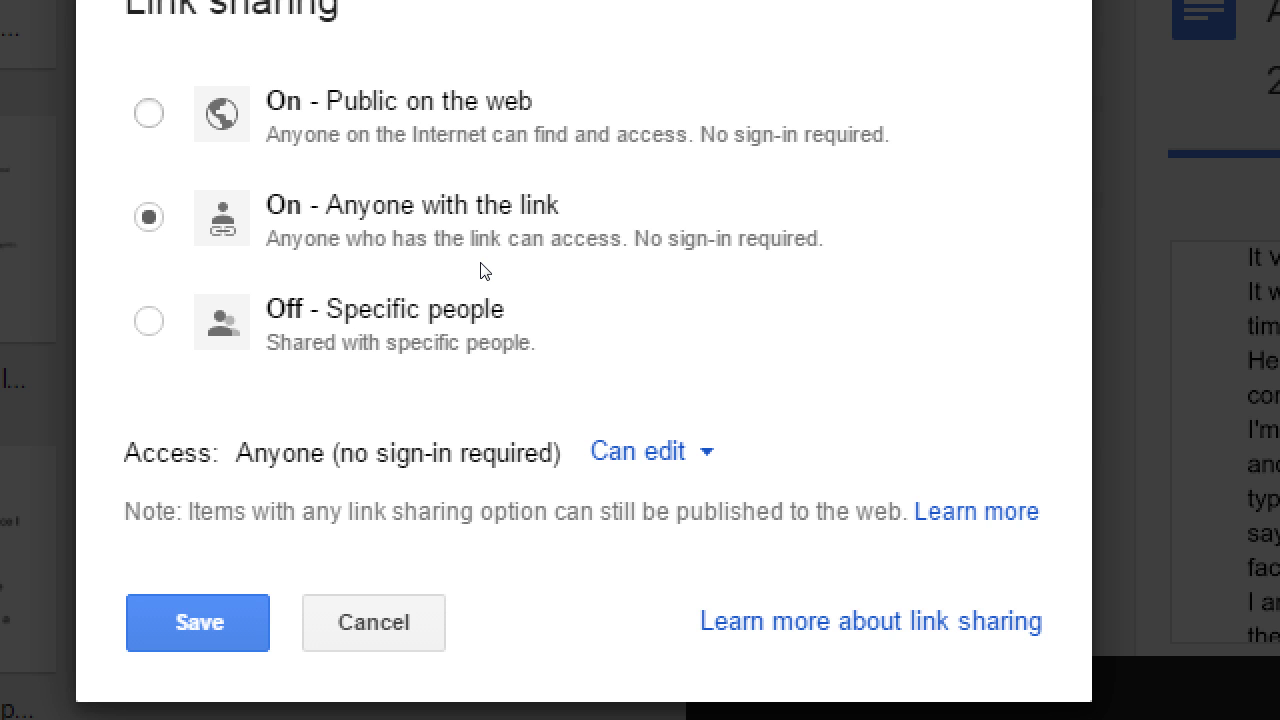
{"action": "key", "text": "Return"}
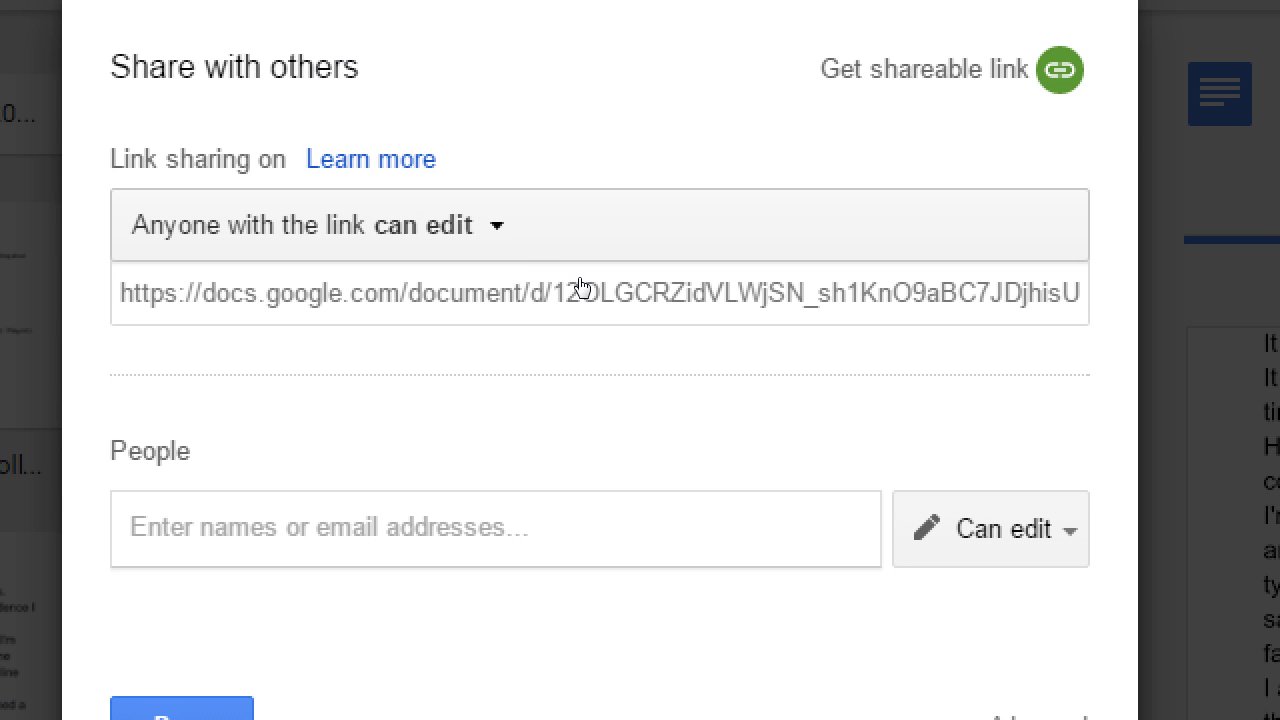
{"action": "left_click", "coordinate": [562, 118]}
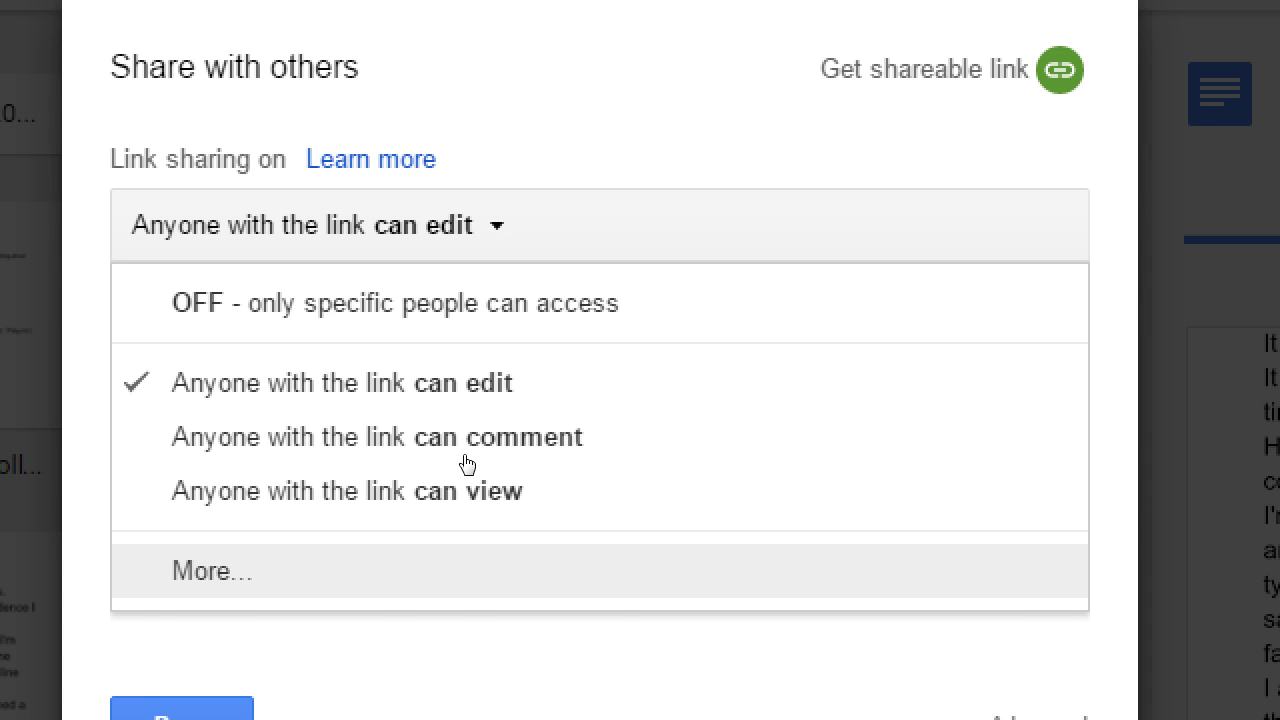
{"action": "key", "text": "Return"}
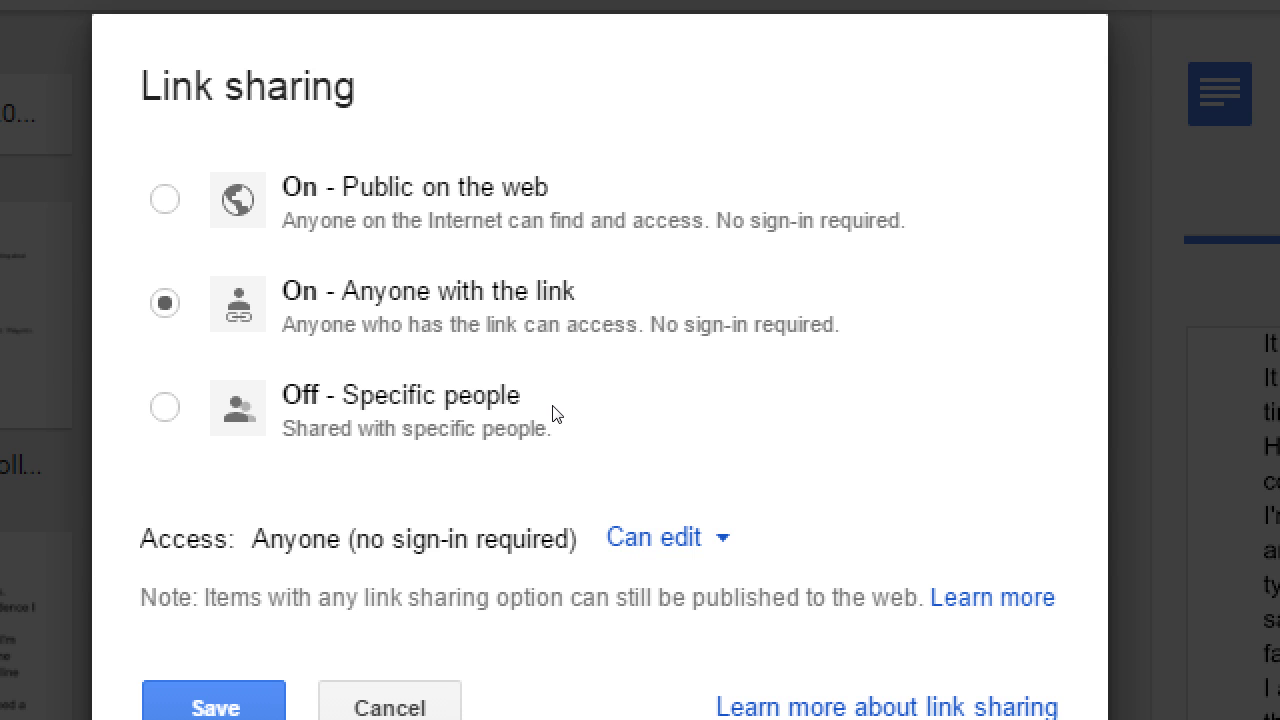
- Switch the link between 'Public on the web' and 'Anyone with the link'
{"action": "left_click", "coordinate": [522, 267]}
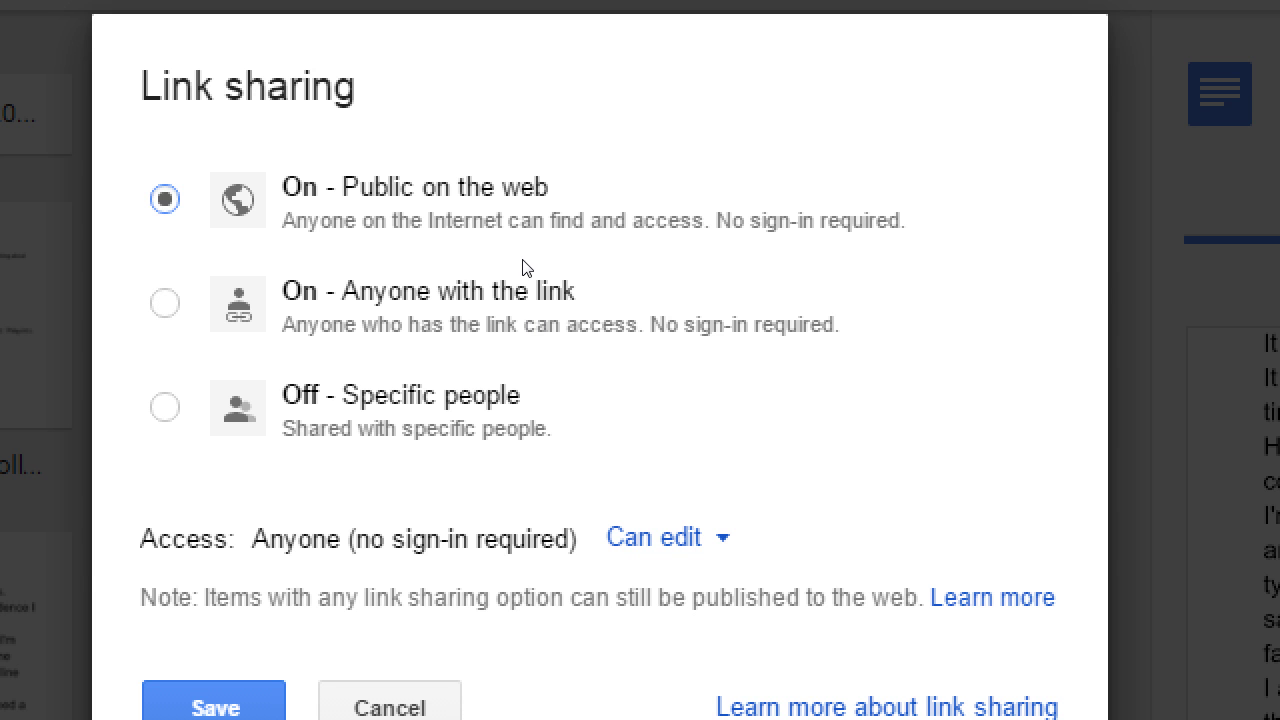
{"action": "left_click", "coordinate": [506, 335]}
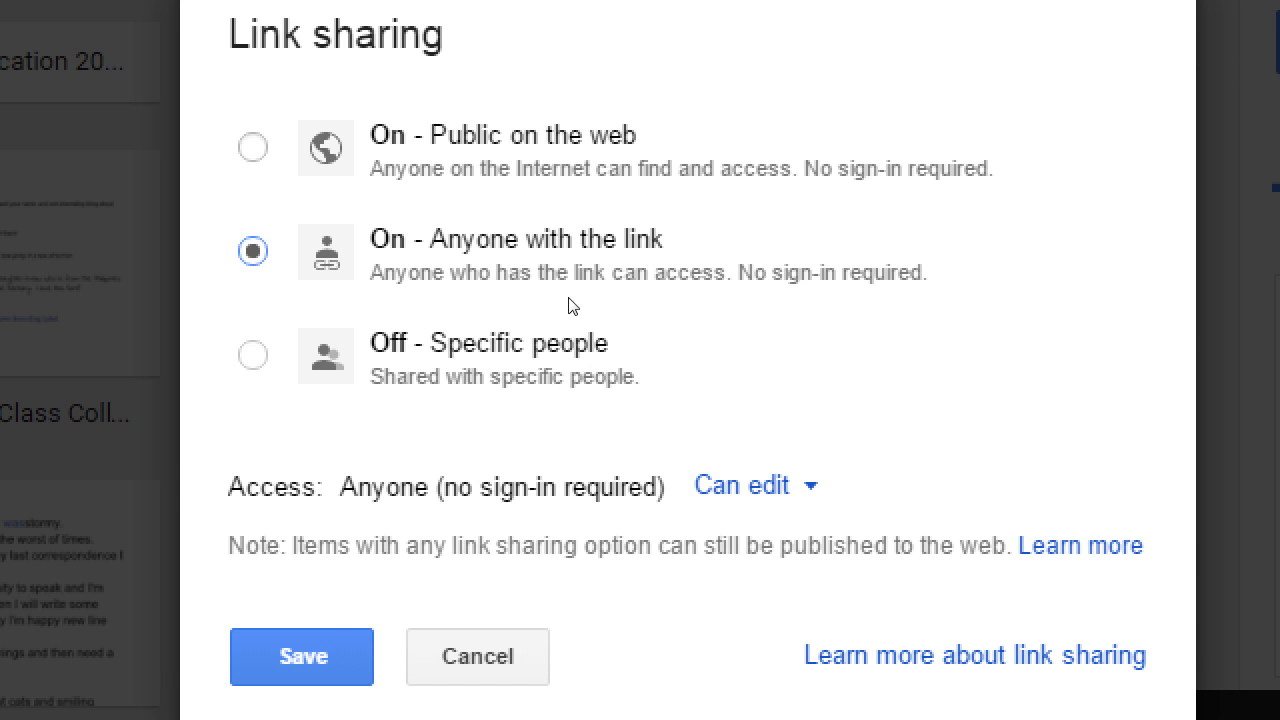
{"action": "left_click", "coordinate": [672, 443]}
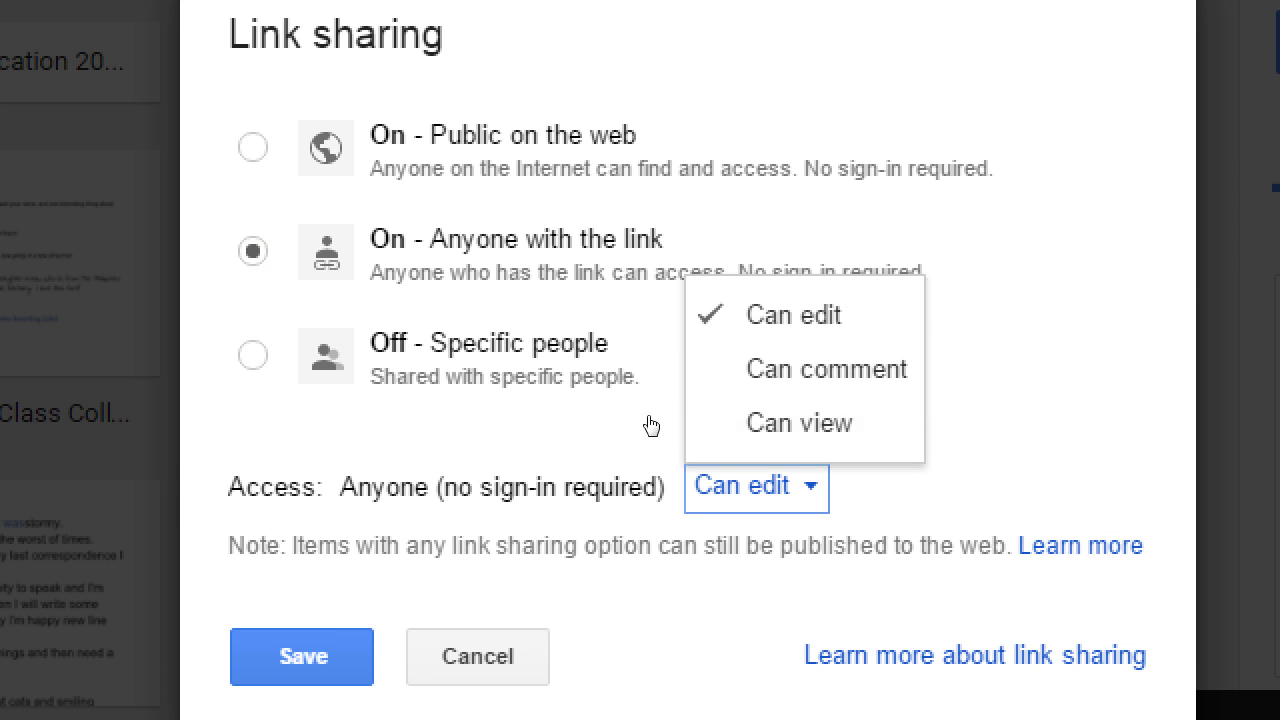
{"action": "key", "text": "Up"}
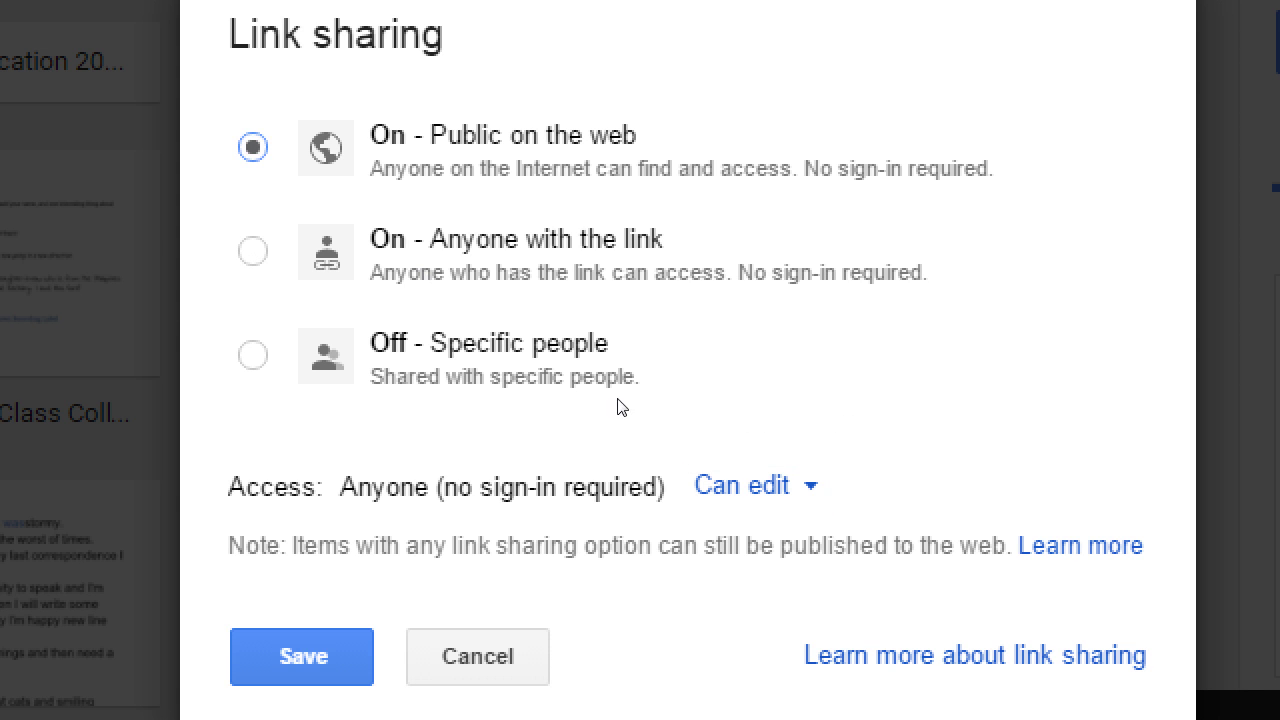
- Set access to Can comment, then Cancel the link-sharing changes
{"action": "left_click", "coordinate": [678, 445]}
{"action": "left_click", "coordinate": [714, 374]}
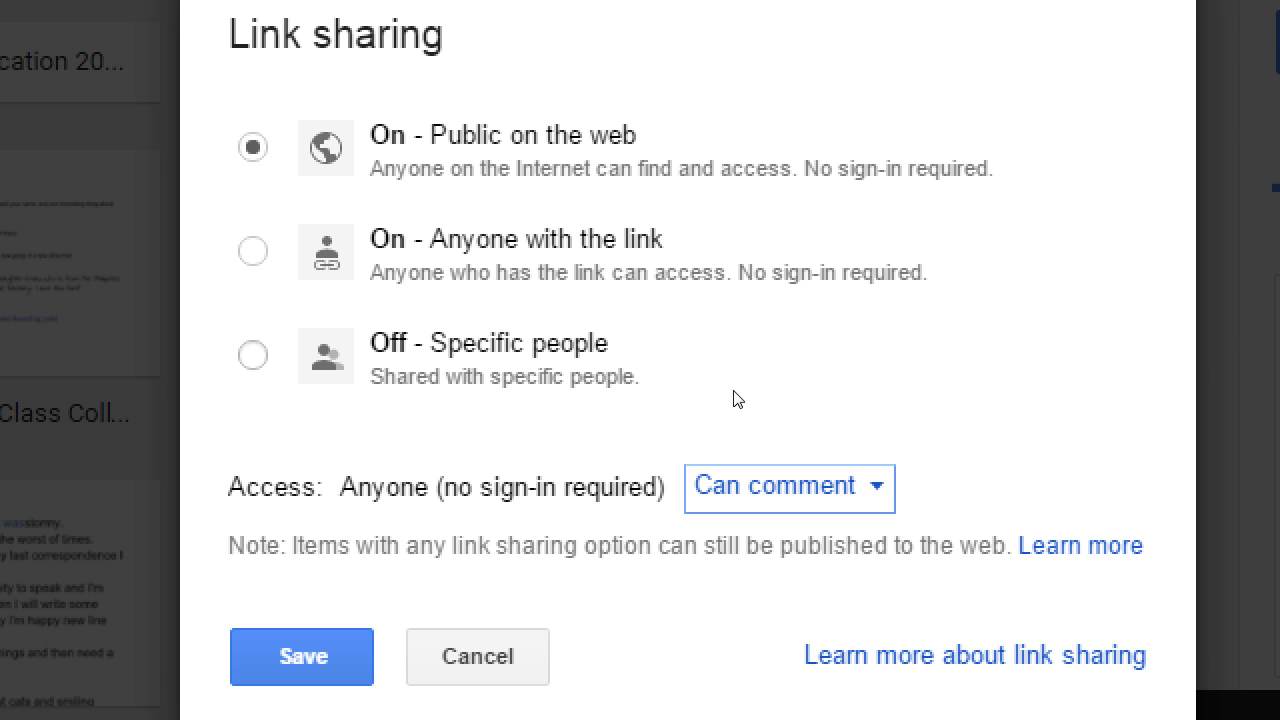
{"action": "left_click", "coordinate": [724, 472]}
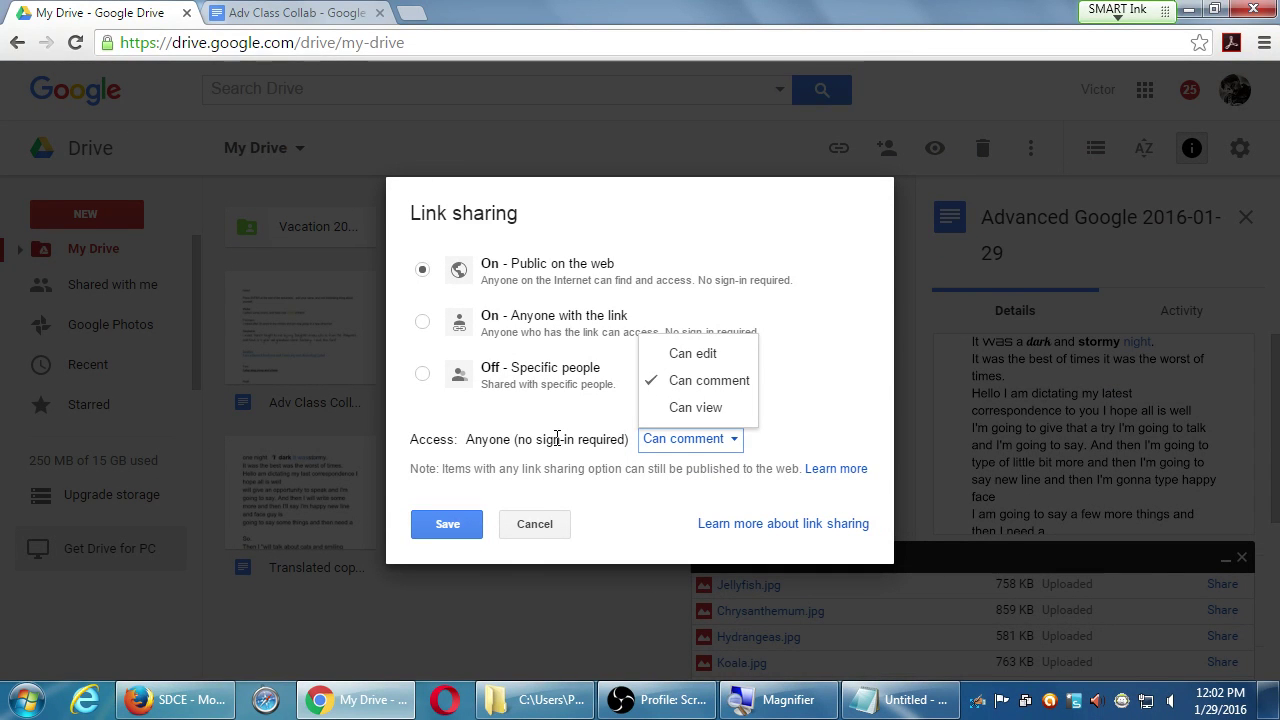
{"action": "left_click", "coordinate": [527, 529]}
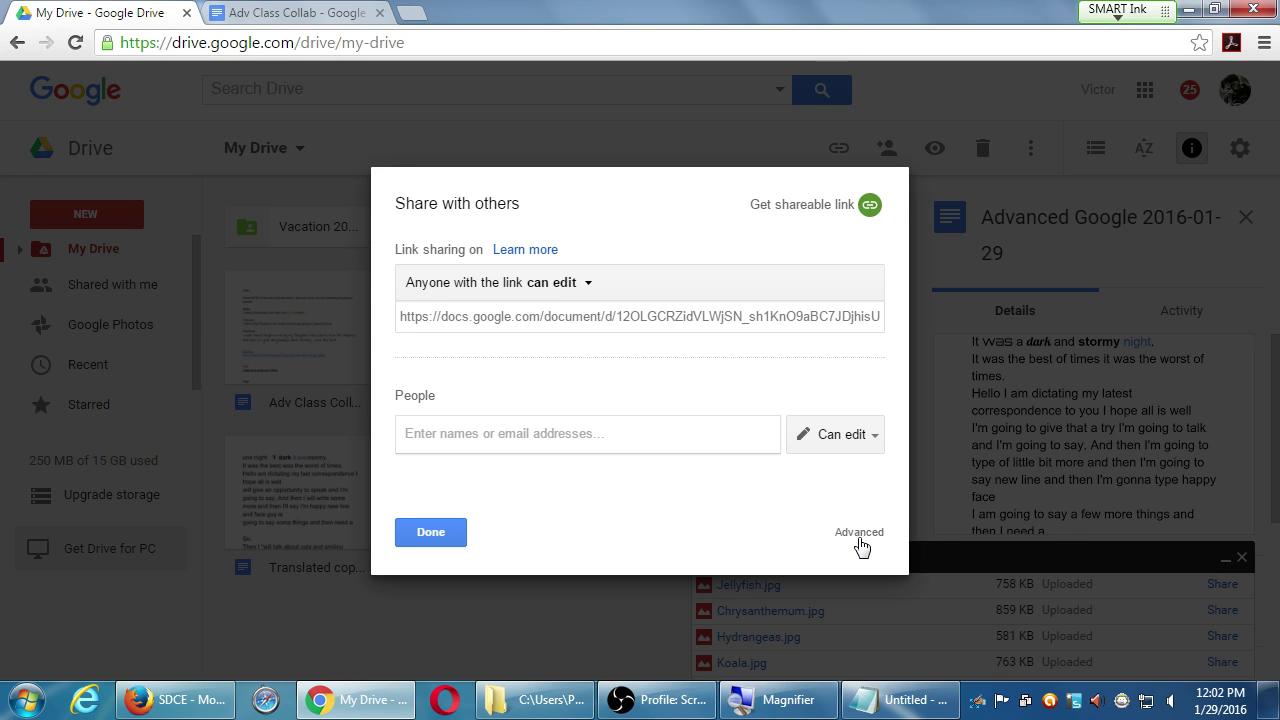
- Open Advanced sharing settings showing the editable link, share-via options and who has access
{"action": "left_click", "coordinate": [859, 538]}
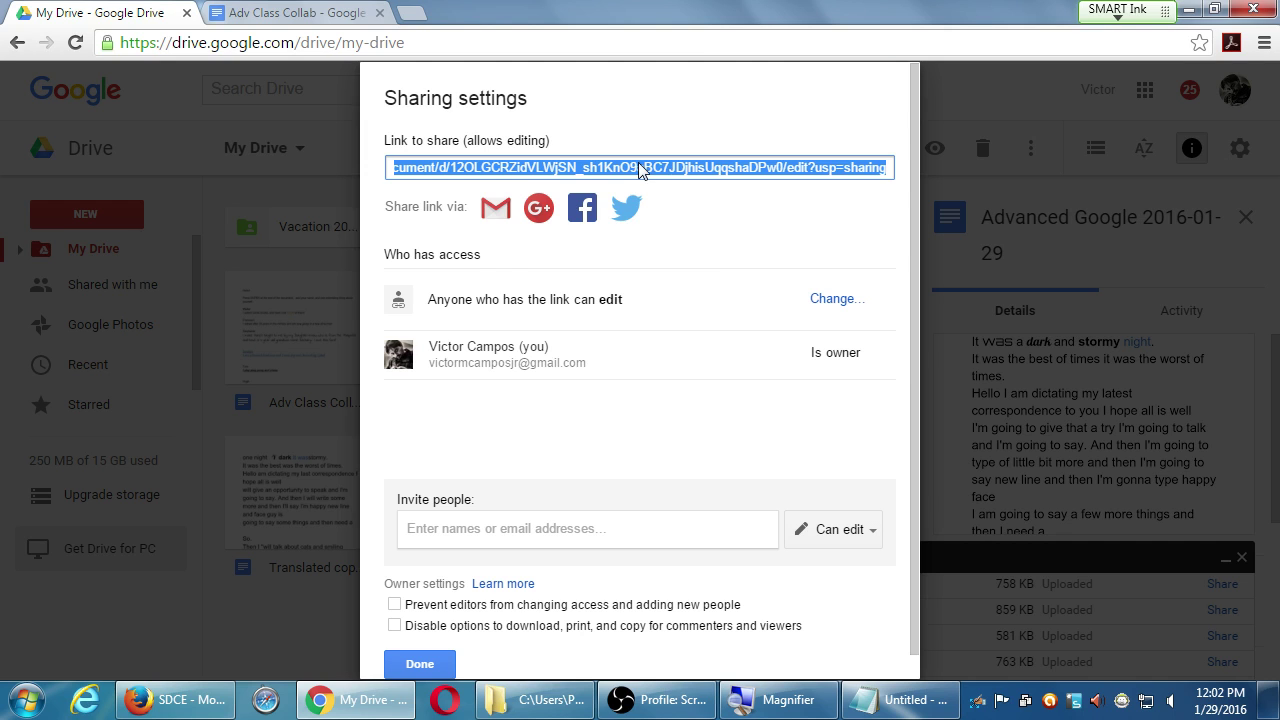
- Try sharing the link via Twitter, close that popup, and select the share link
{"action": "left_click", "coordinate": [626, 208]}
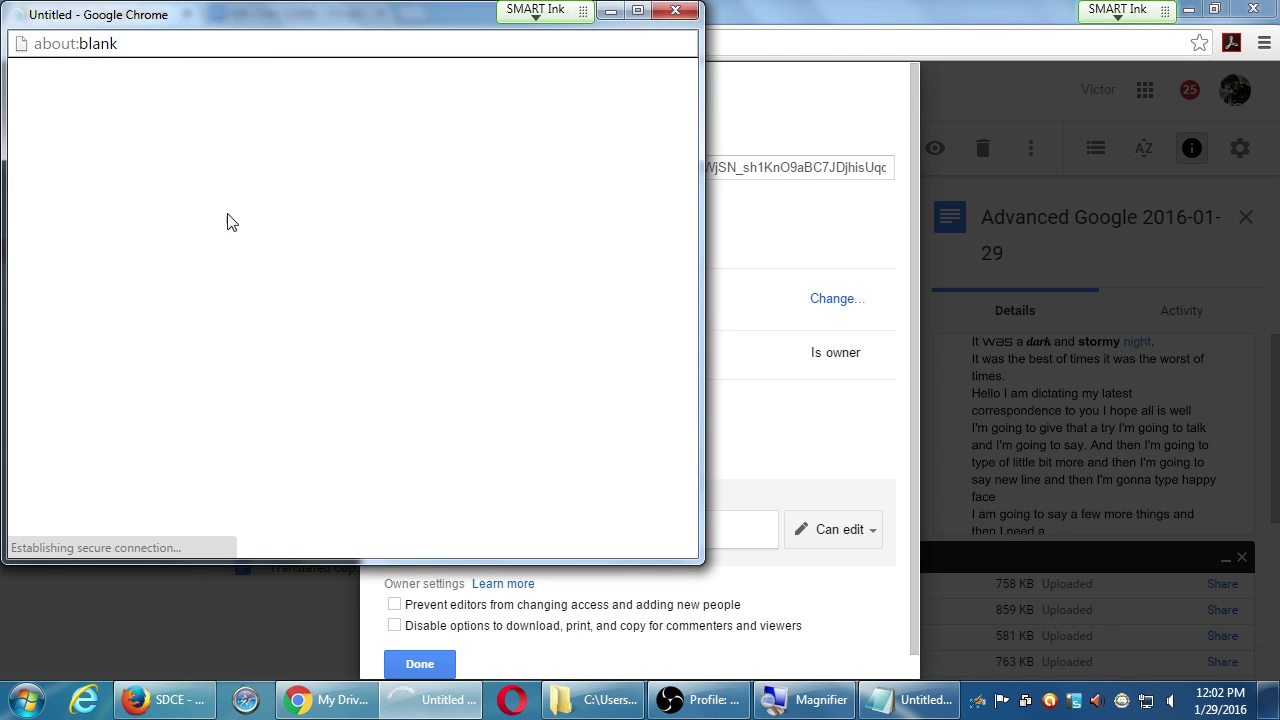
{"action": "left_click", "coordinate": [675, 10]}
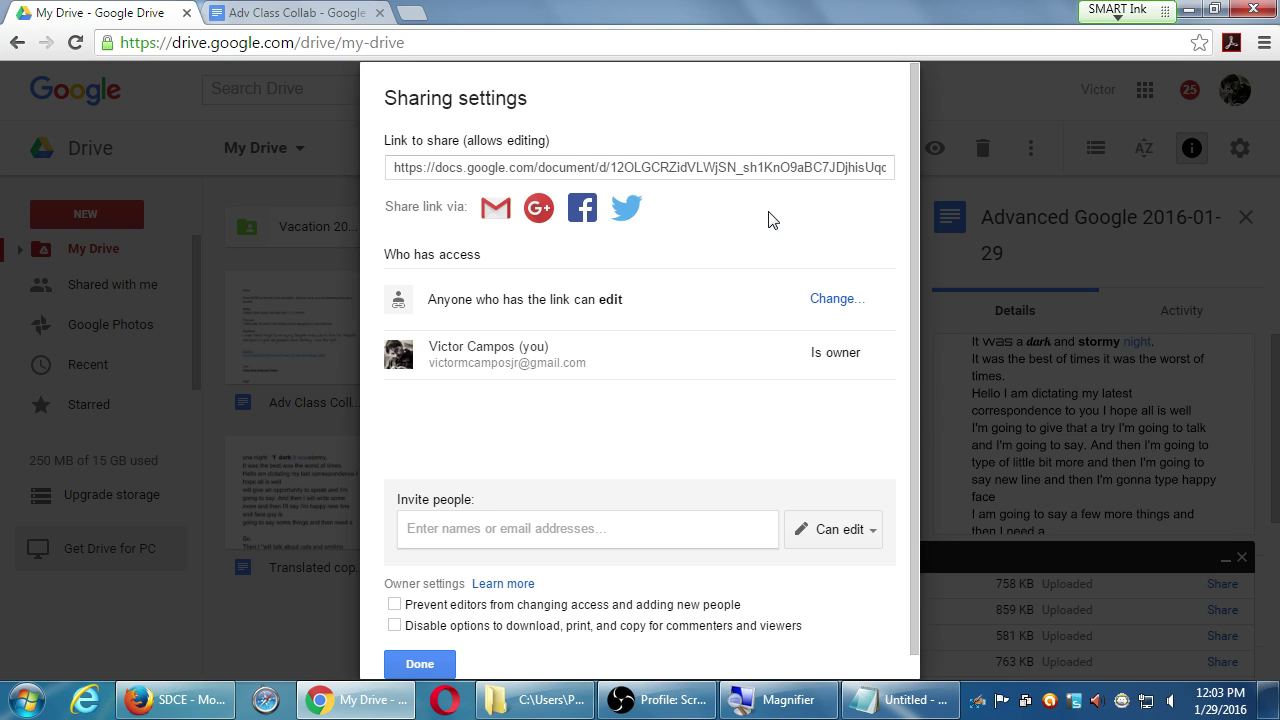
{"action": "left_click", "coordinate": [661, 166]}
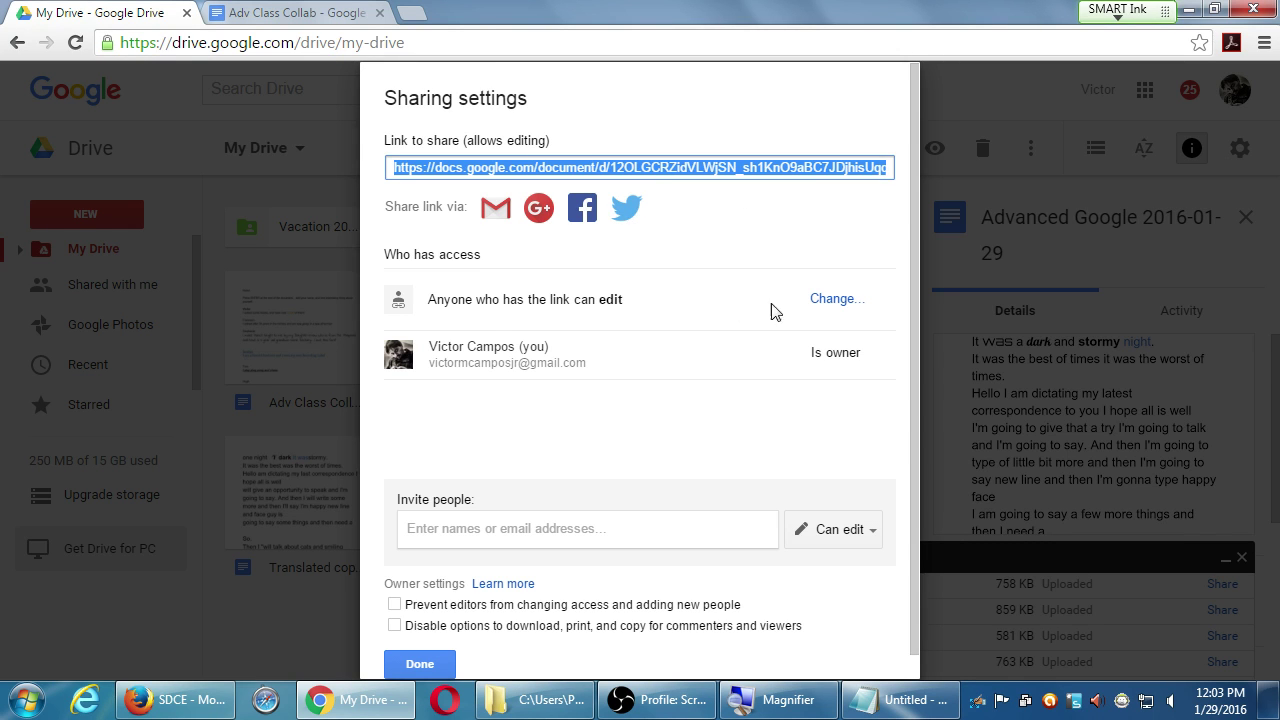
- Change the link access to Can comment and save it
{"action": "left_click", "coordinate": [837, 303]}
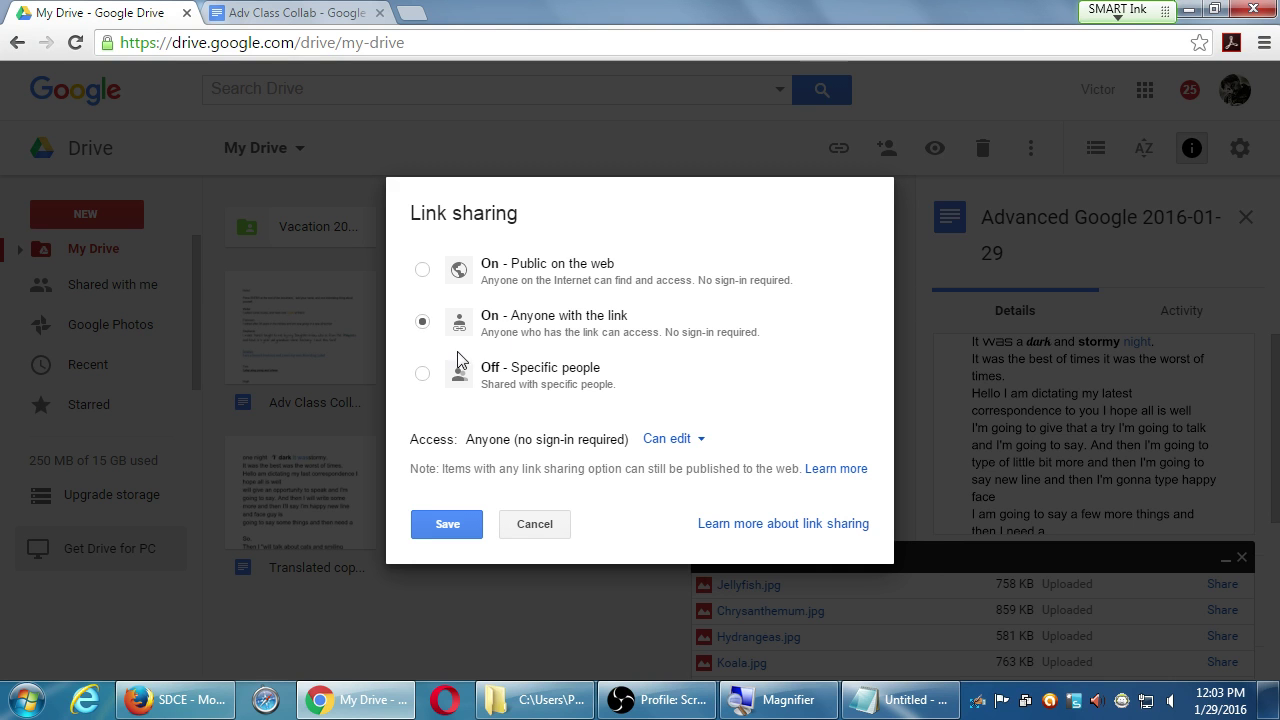
{"action": "left_click", "coordinate": [684, 442]}
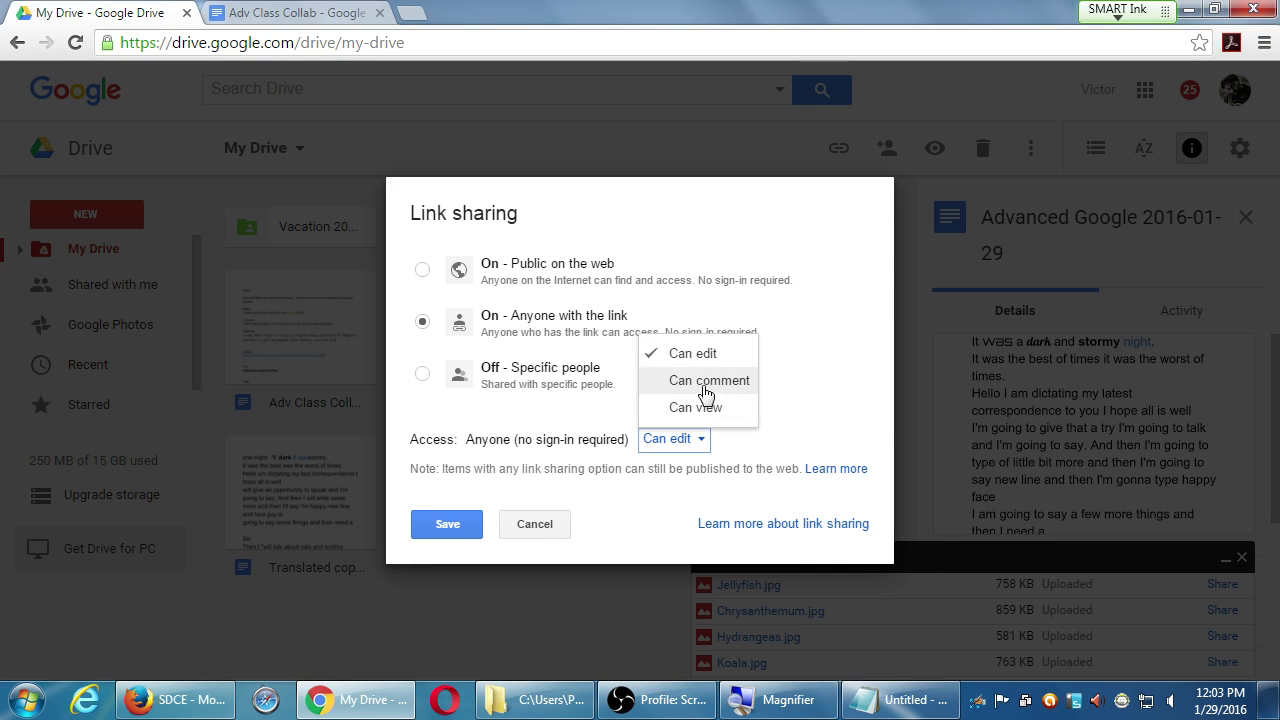
{"action": "left_click", "coordinate": [706, 381]}
{"action": "left_click", "coordinate": [465, 524]}
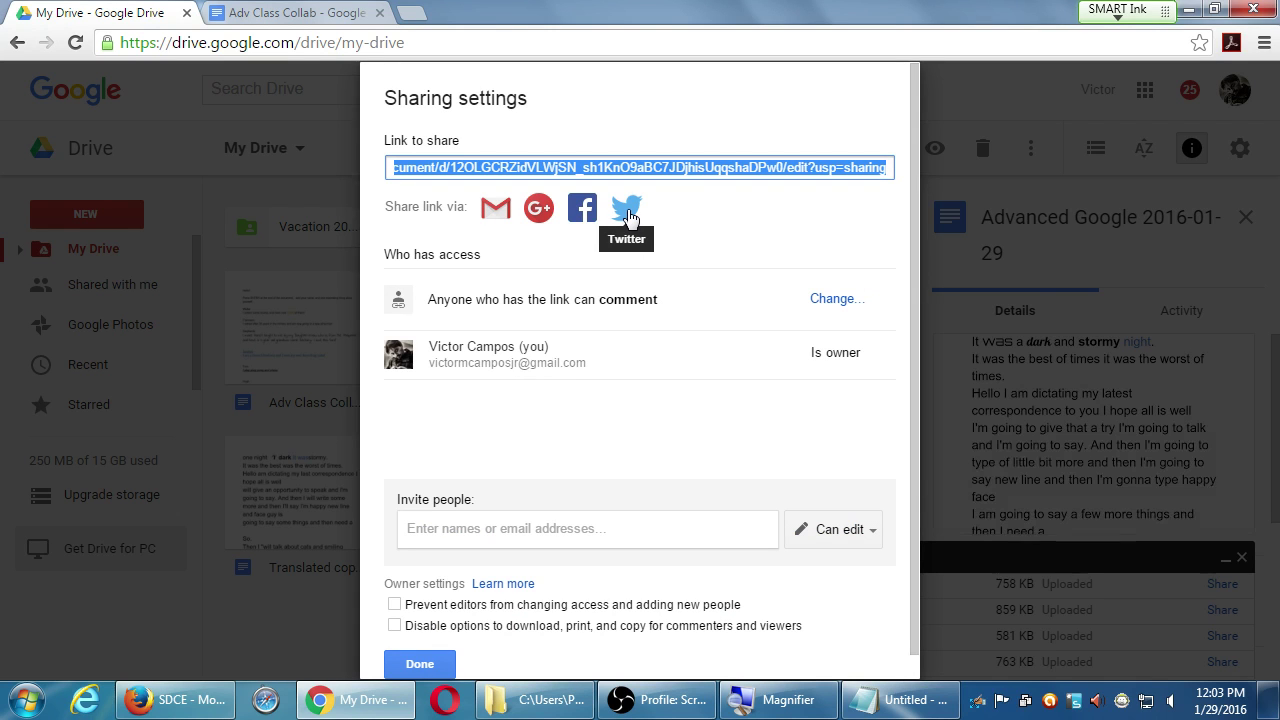
{"action": "scroll", "coordinate": [704, 462], "scroll_direction": "down", "scroll_amount": 1}
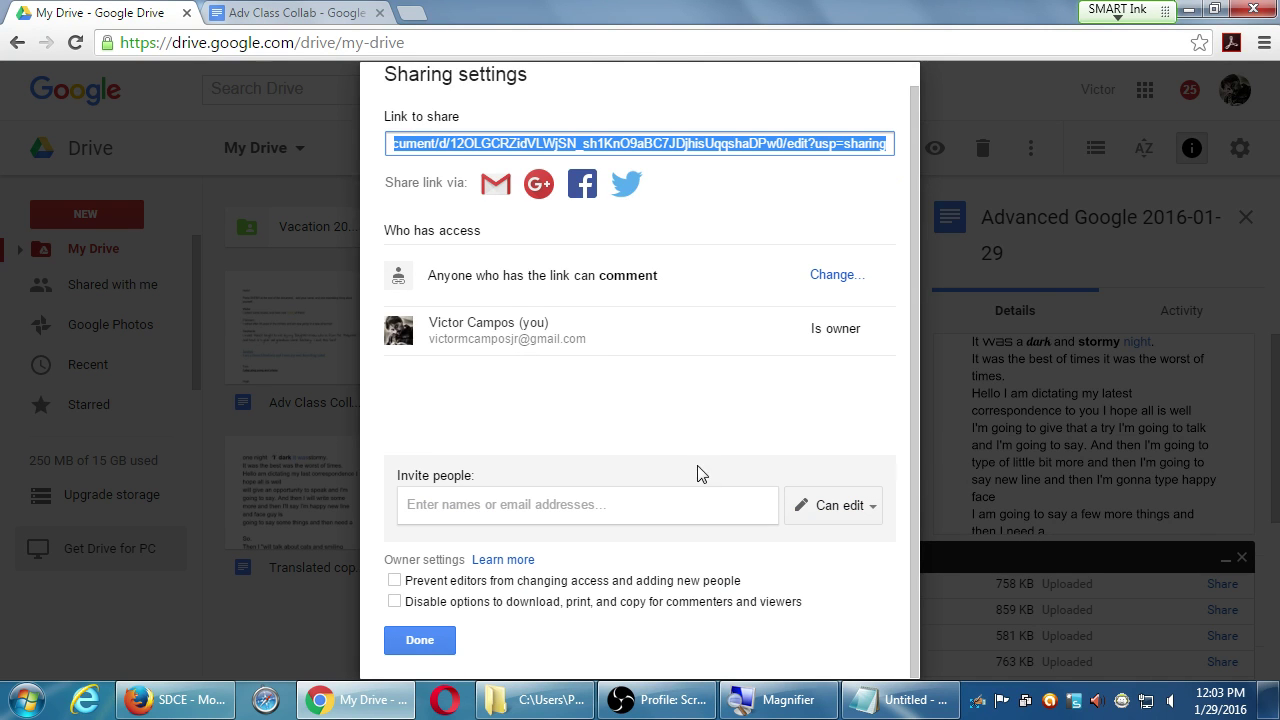
- Tick both owner restrictions (no download/print/copy; editors can't change access), then cancel them
{"action": "key", "text": "super+plus"}
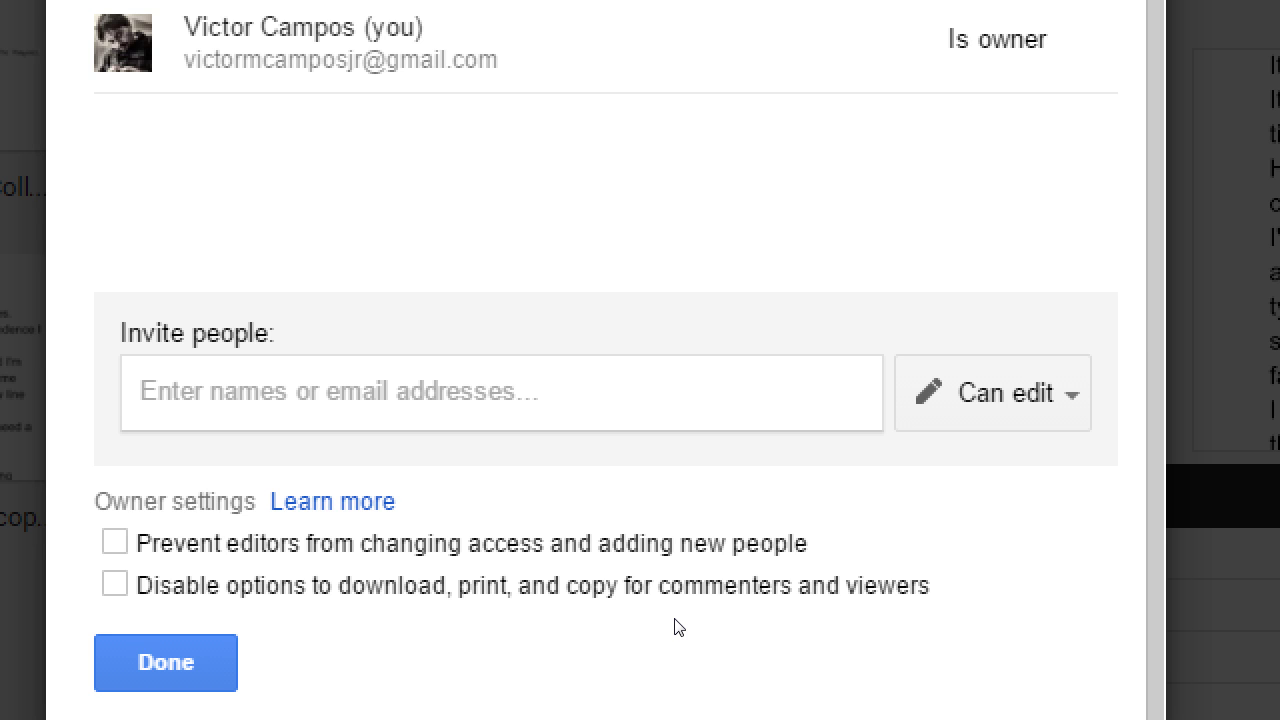
{"action": "left_click", "coordinate": [677, 586]}
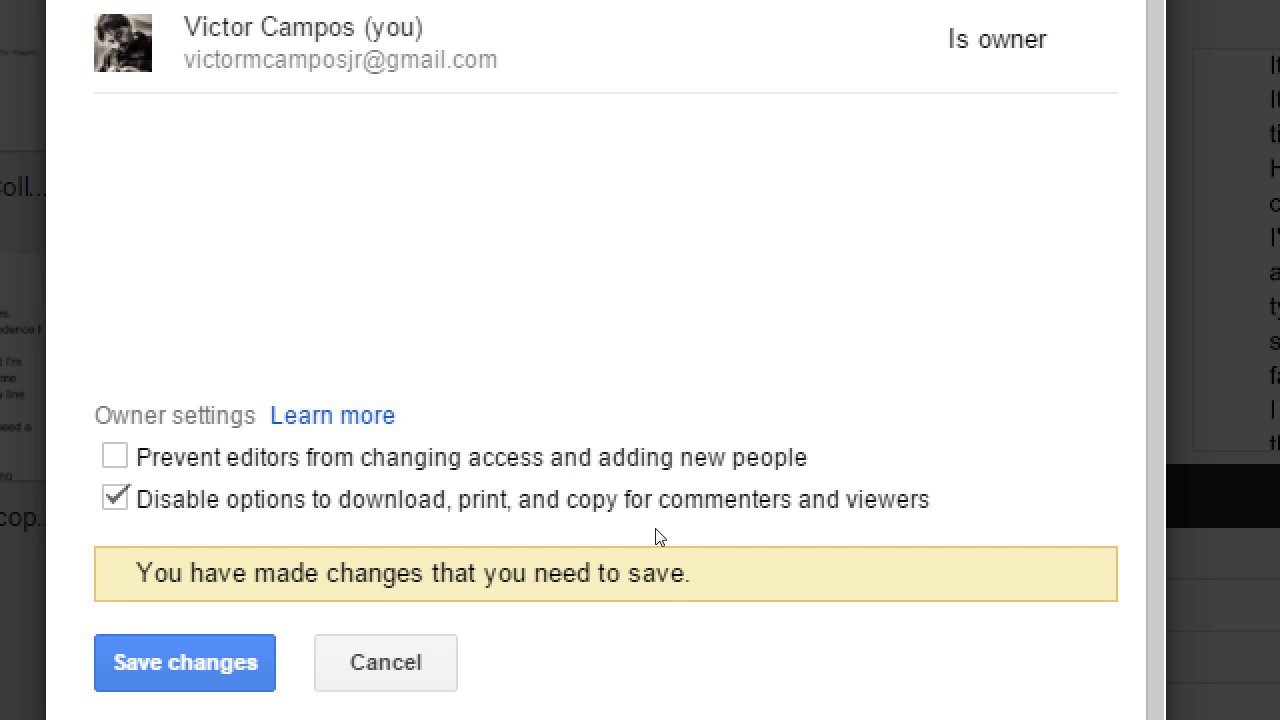
{"action": "key", "text": "space"}
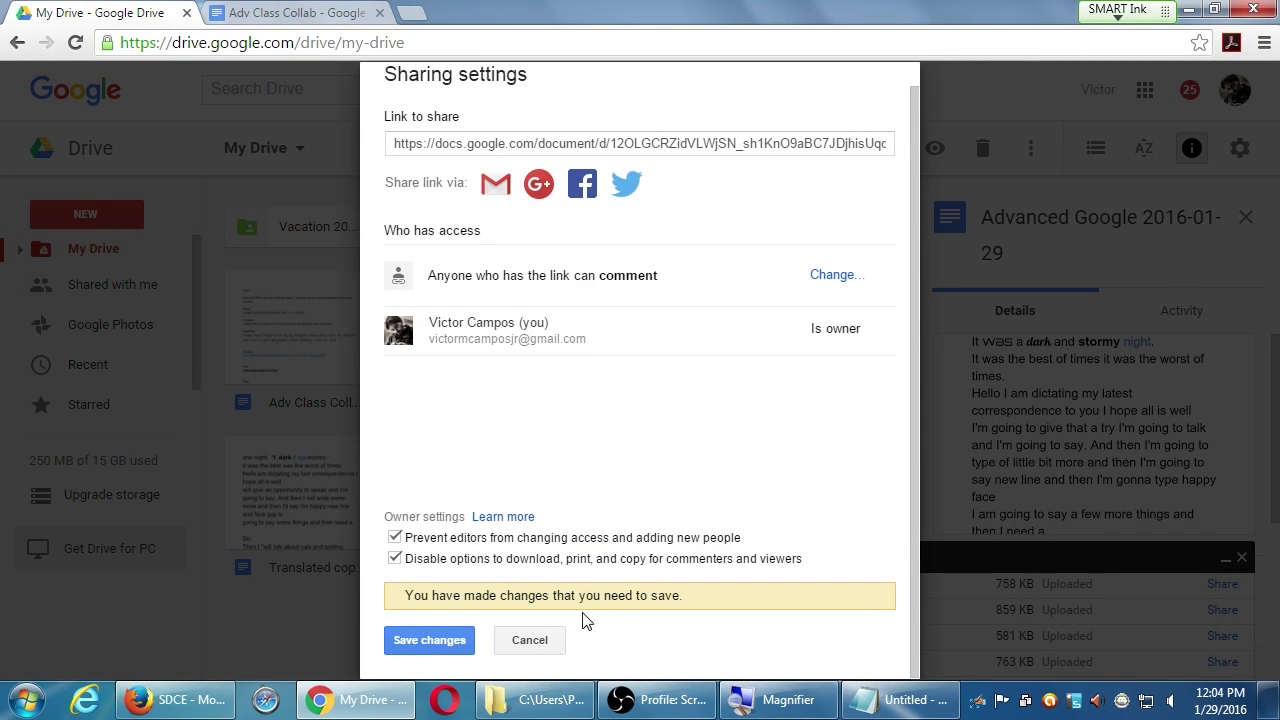
{"action": "left_click", "coordinate": [545, 640]}
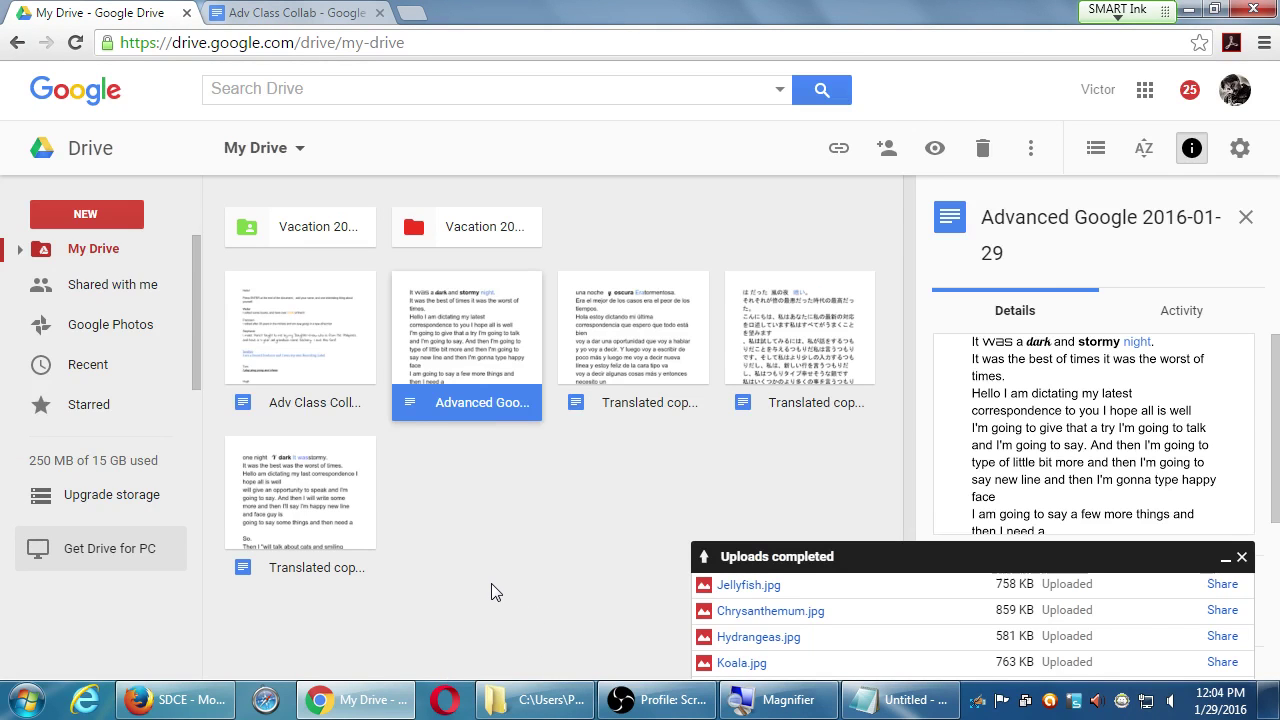
- Clear the file selection and bring up My Drive's NEW creation menu
{"action": "left_click", "coordinate": [493, 586]}
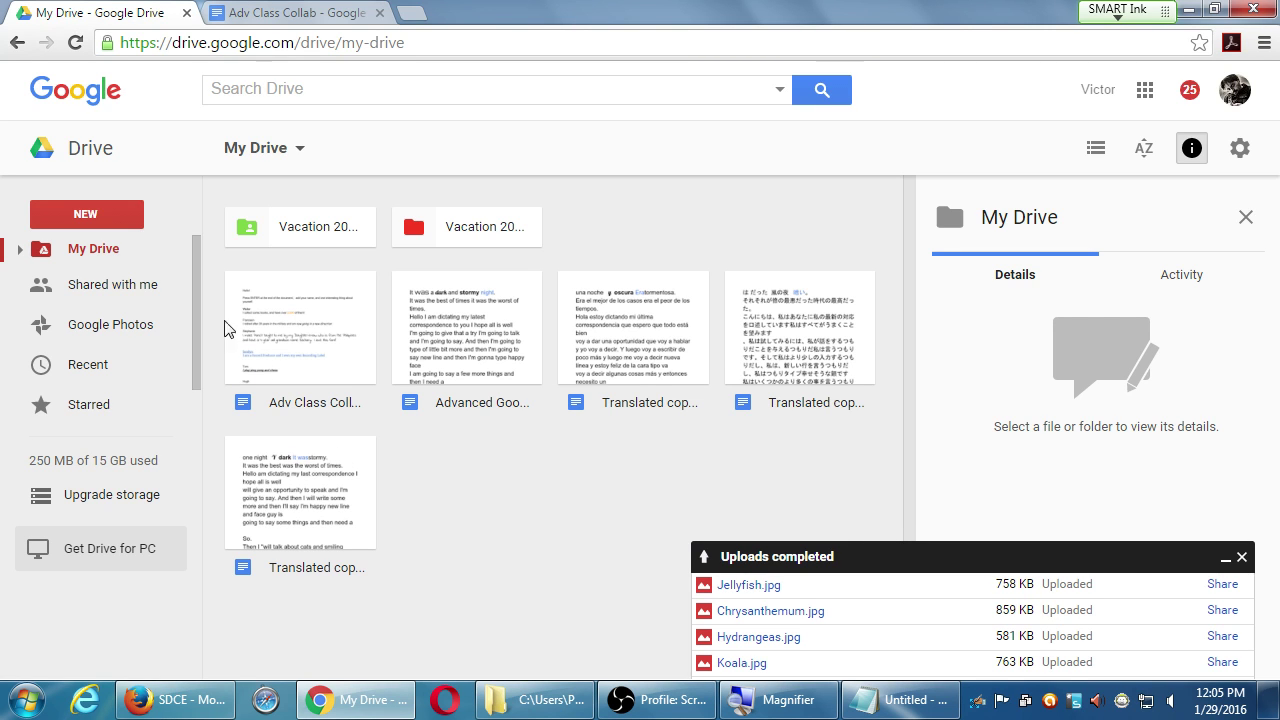
{"action": "left_click", "coordinate": [100, 220]}
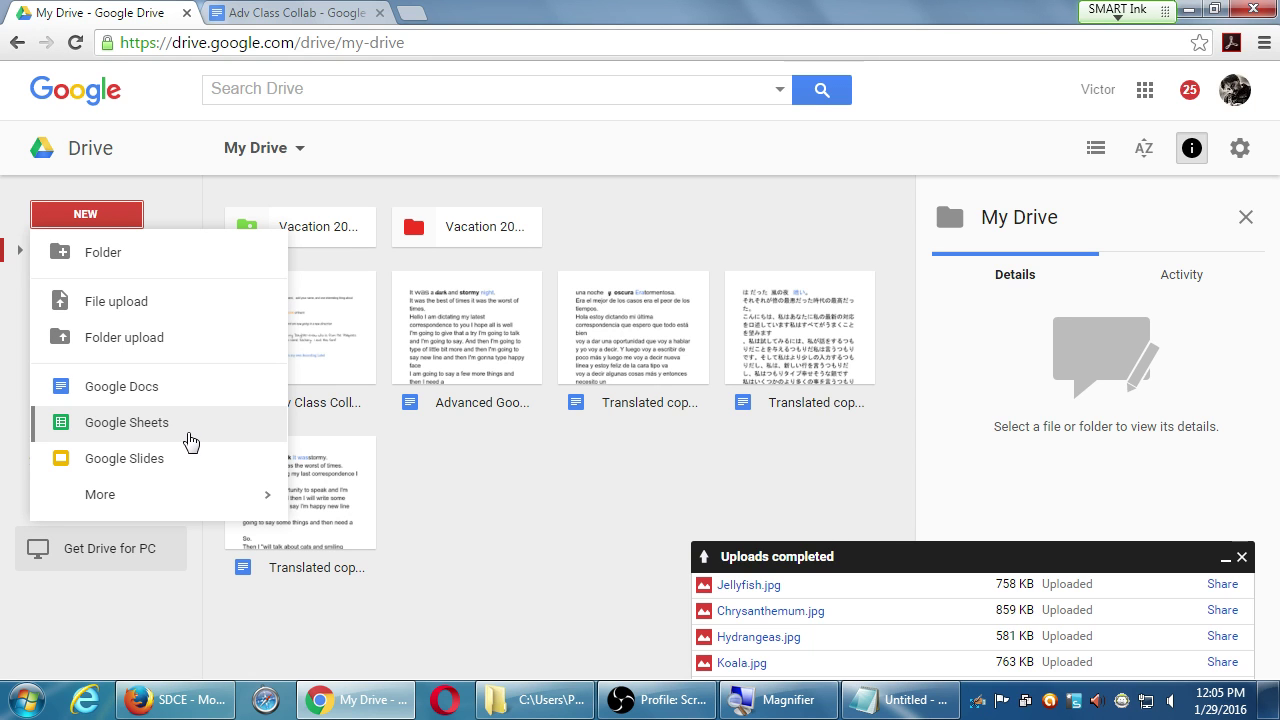
- Create a blank Google Sheets spreadsheet from the NEW menu
{"action": "left_click", "coordinate": [190, 441]}
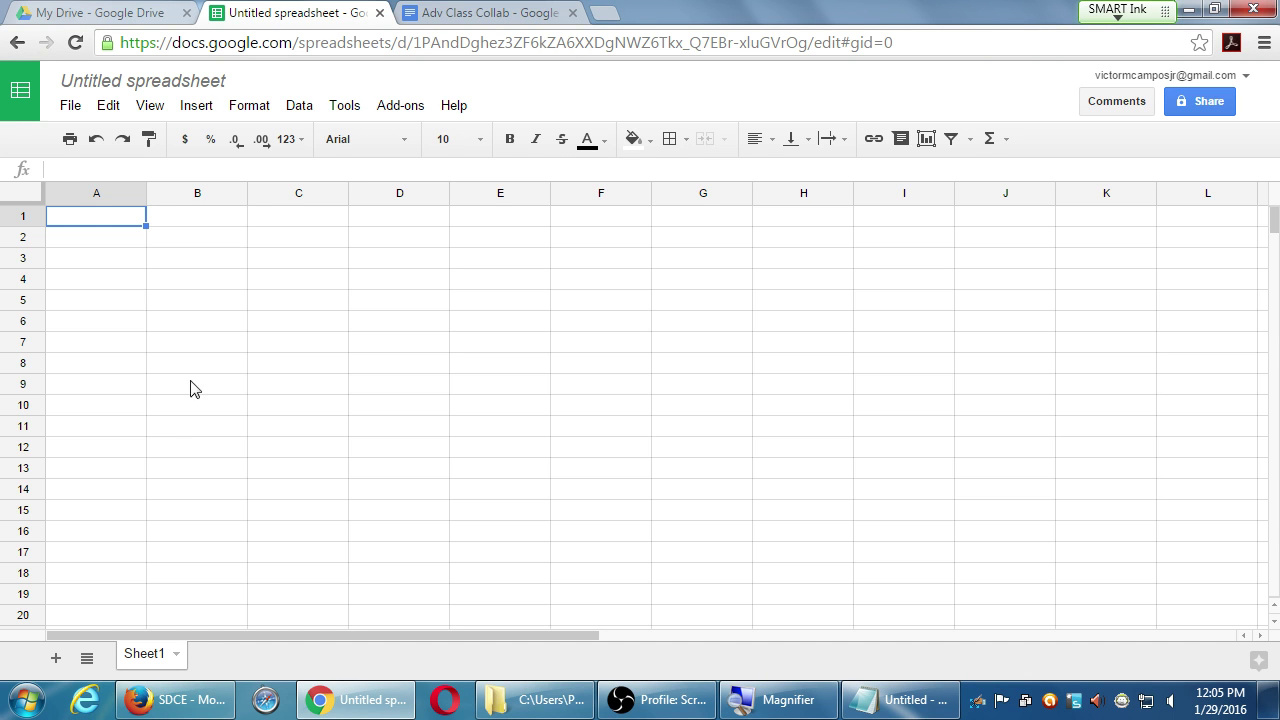
- Leave the Untitled spreadsheet for the Sheets home page with its template gallery
{"action": "left_click", "coordinate": [20, 98]}
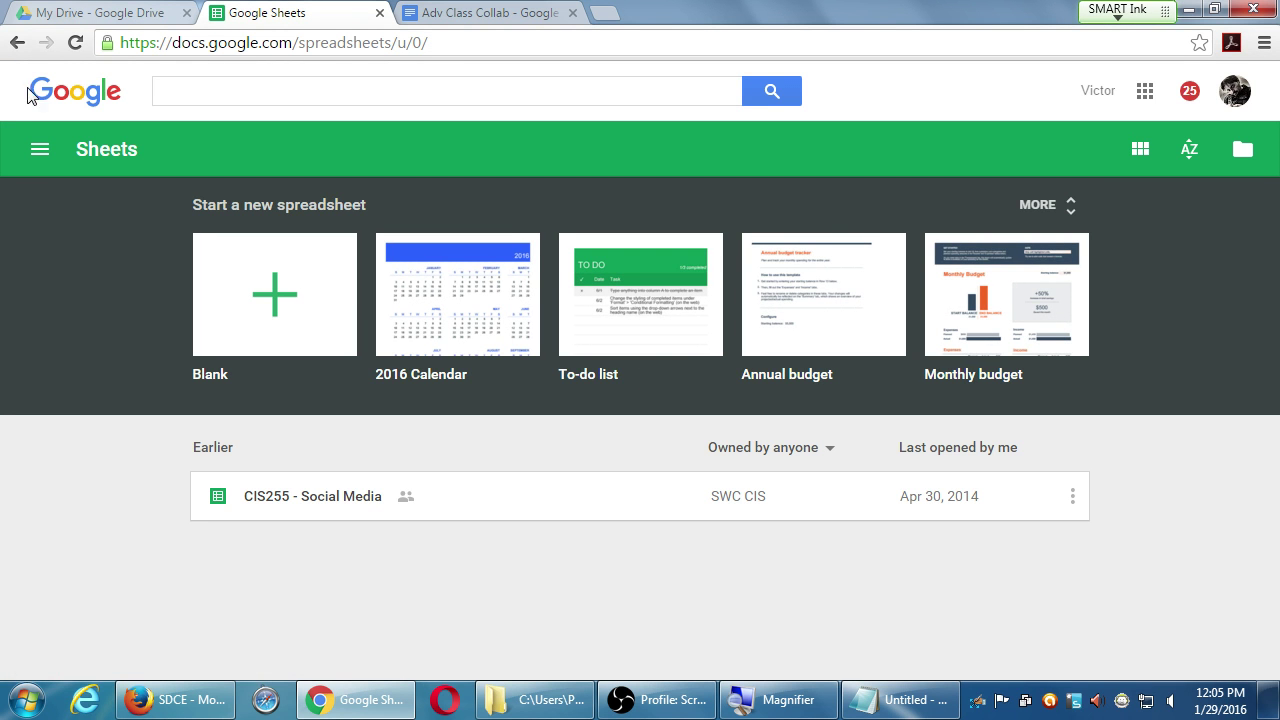
{"action": "key", "text": "alt+Left"}
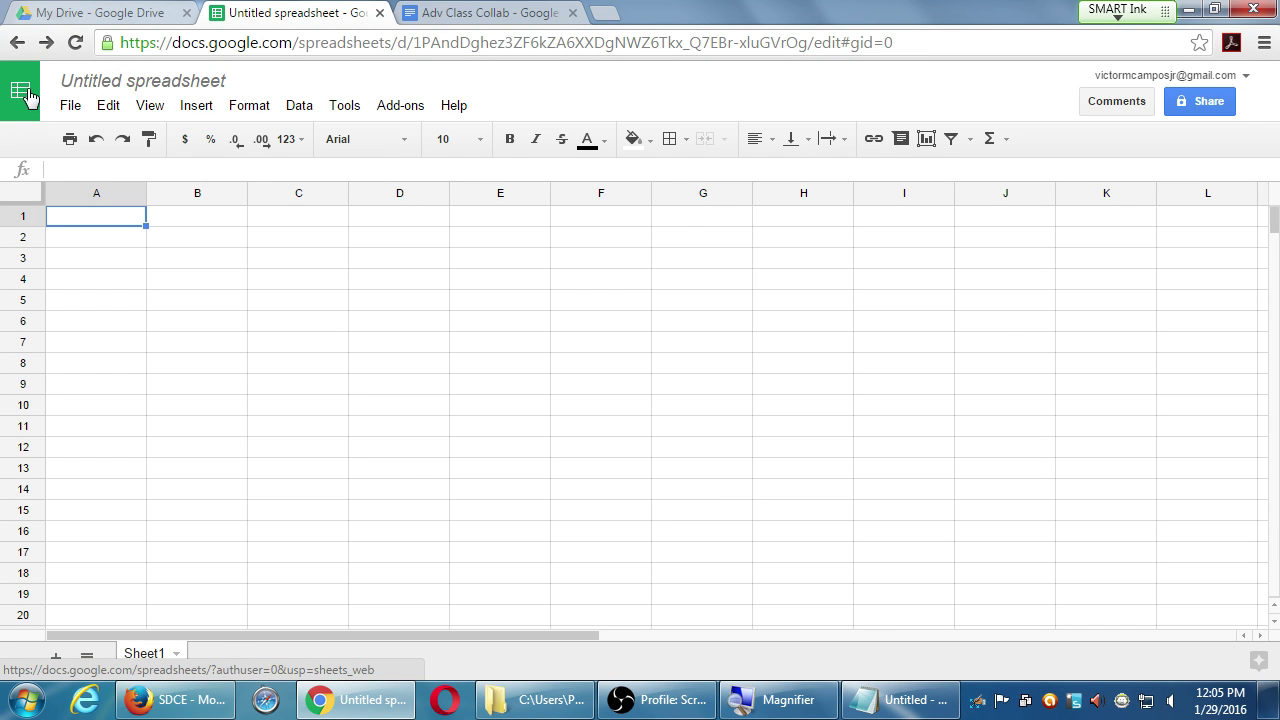
{"action": "left_click", "coordinate": [28, 96]}
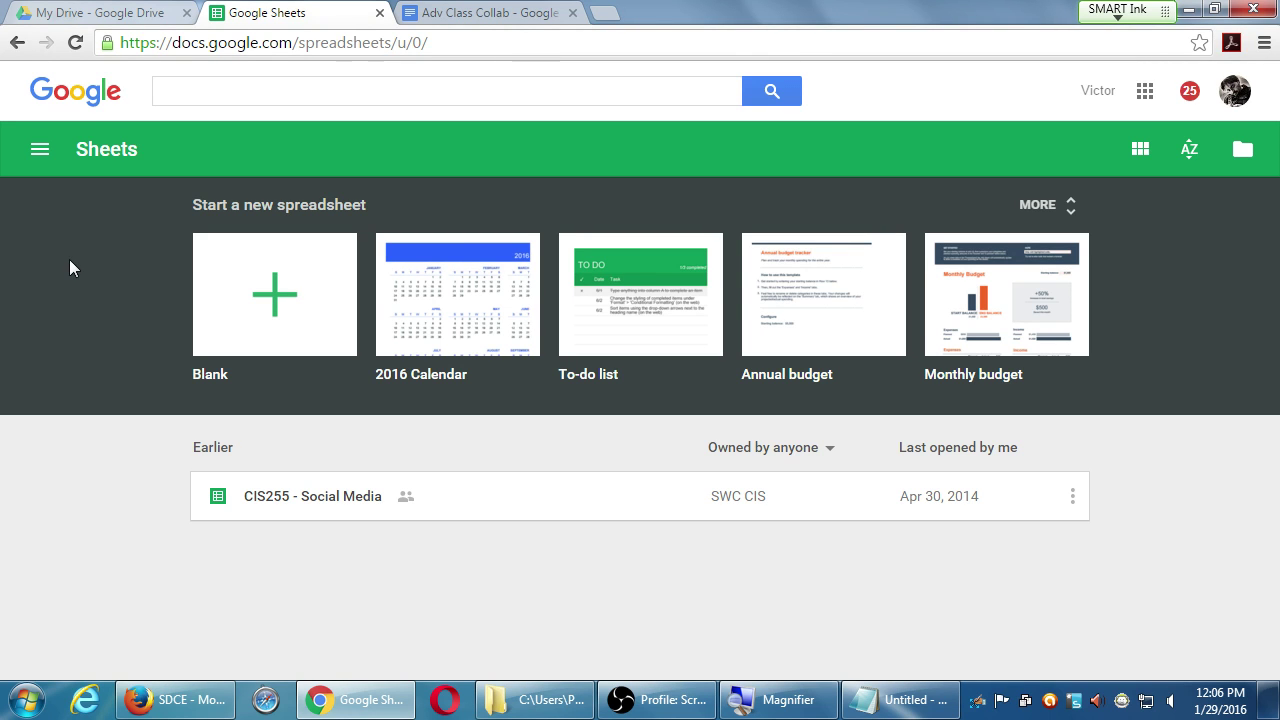
- Create a spreadsheet from the Monthly budget template and scroll down its Summary
{"action": "left_click", "coordinate": [971, 292]}
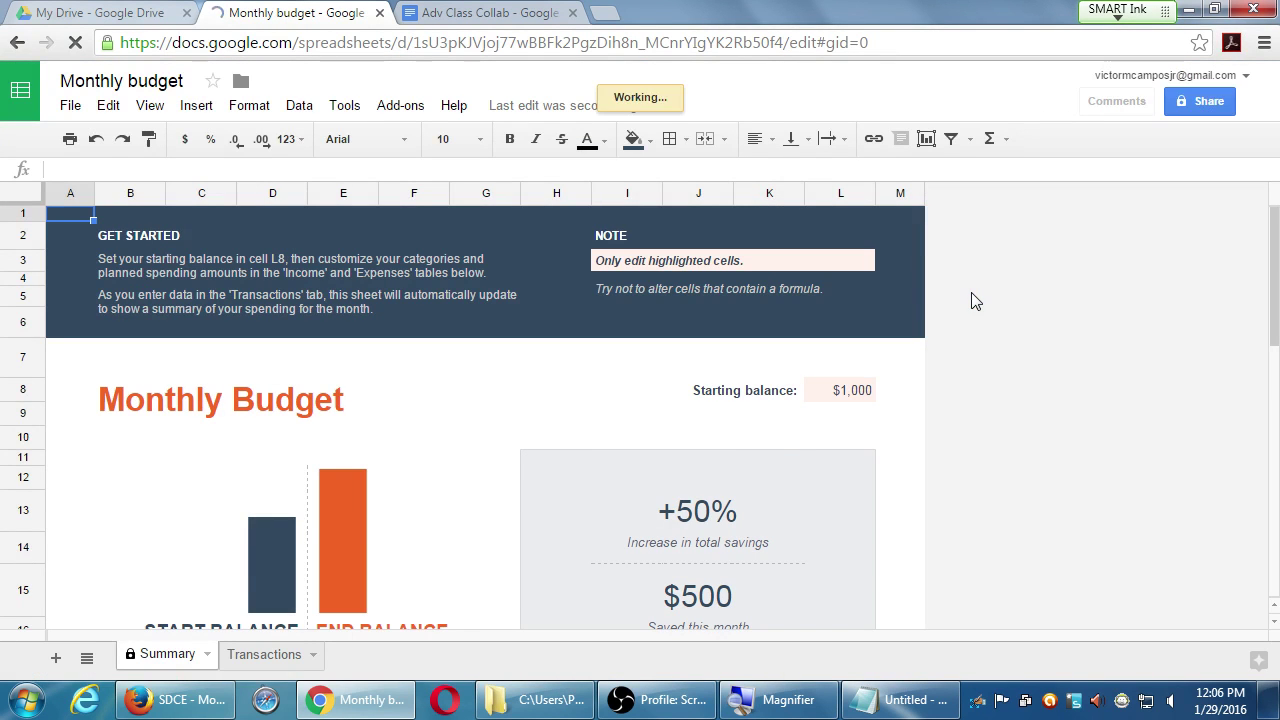
{"action": "scroll", "coordinate": [783, 444], "scroll_direction": "down", "scroll_amount": 2}
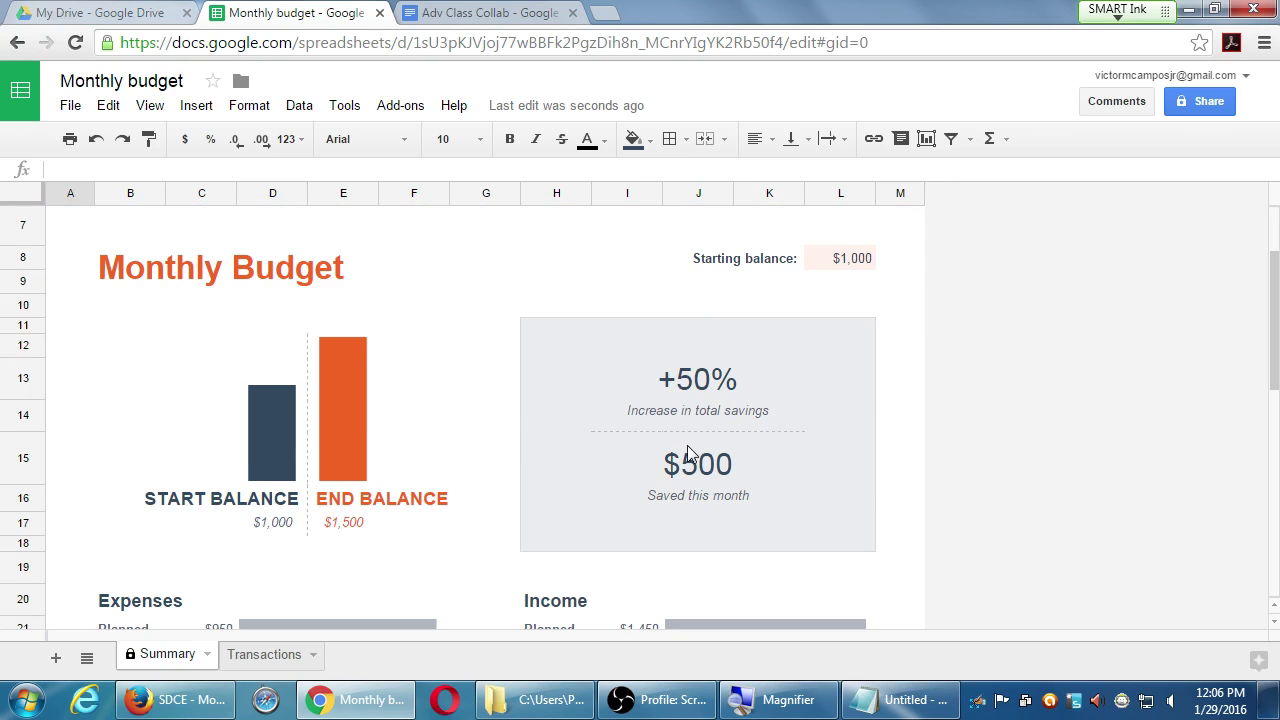
{"action": "scroll", "coordinate": [317, 451], "scroll_direction": "down", "scroll_amount": 2}
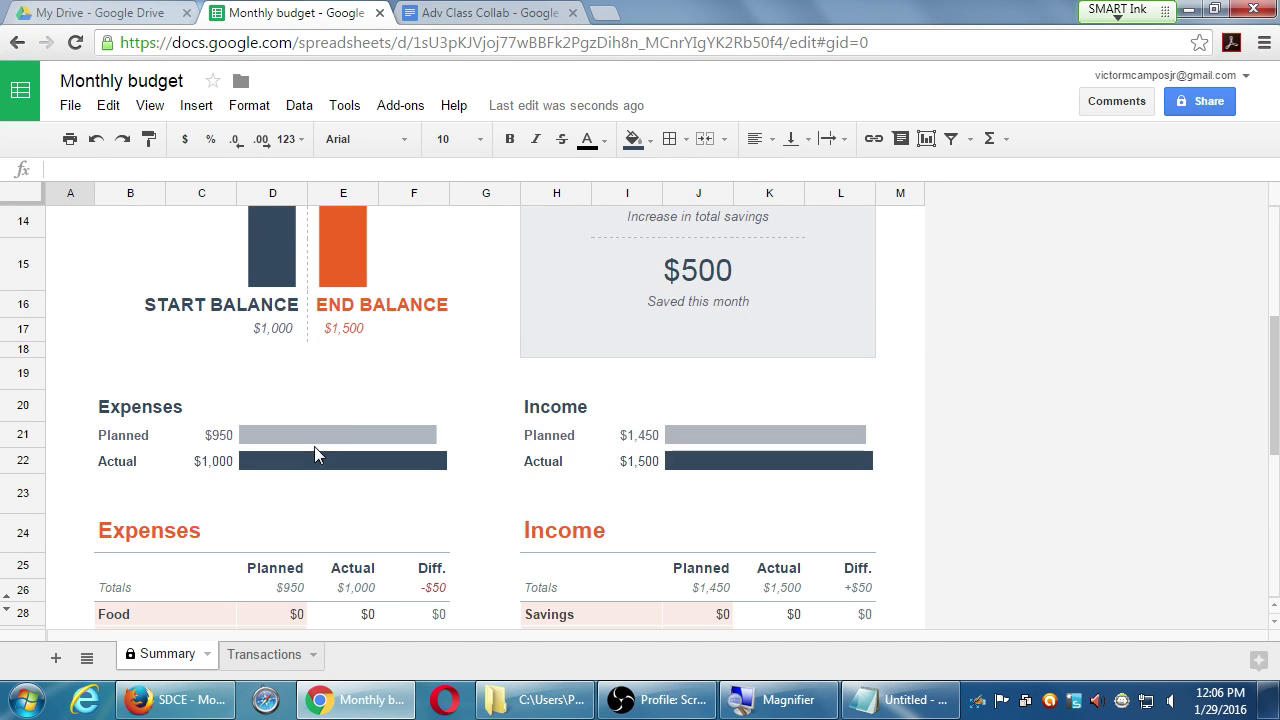
{"action": "scroll", "coordinate": [289, 554], "scroll_direction": "down", "scroll_amount": 2}
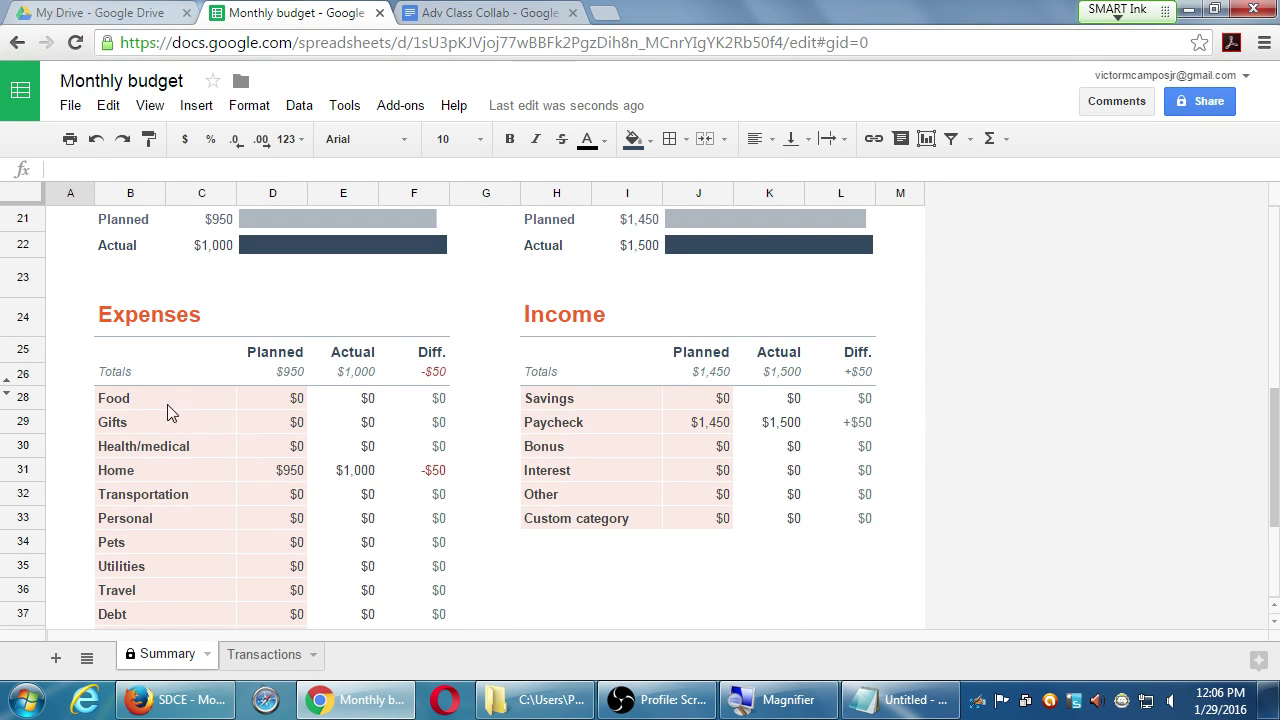
{"action": "scroll", "coordinate": [211, 462], "scroll_direction": "down", "scroll_amount": 3}
- Return to the top of the Summary and open the spreadsheet's Share with others dialog
{"action": "scroll", "coordinate": [206, 460], "scroll_direction": "up", "scroll_amount": 2}
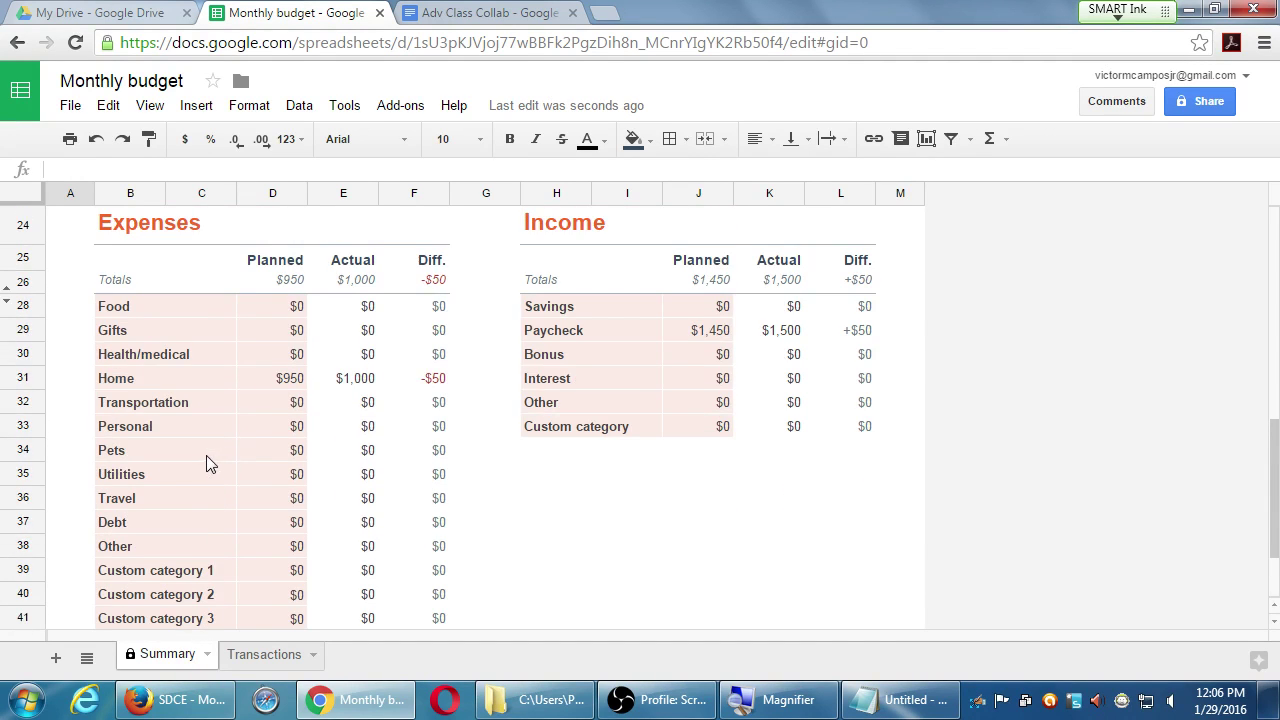
{"action": "scroll", "coordinate": [415, 540], "scroll_direction": "up", "scroll_amount": 1}
{"action": "scroll", "coordinate": [422, 548], "scroll_direction": "down", "scroll_amount": 3}
{"action": "scroll", "coordinate": [429, 555], "scroll_direction": "up", "scroll_amount": 6}
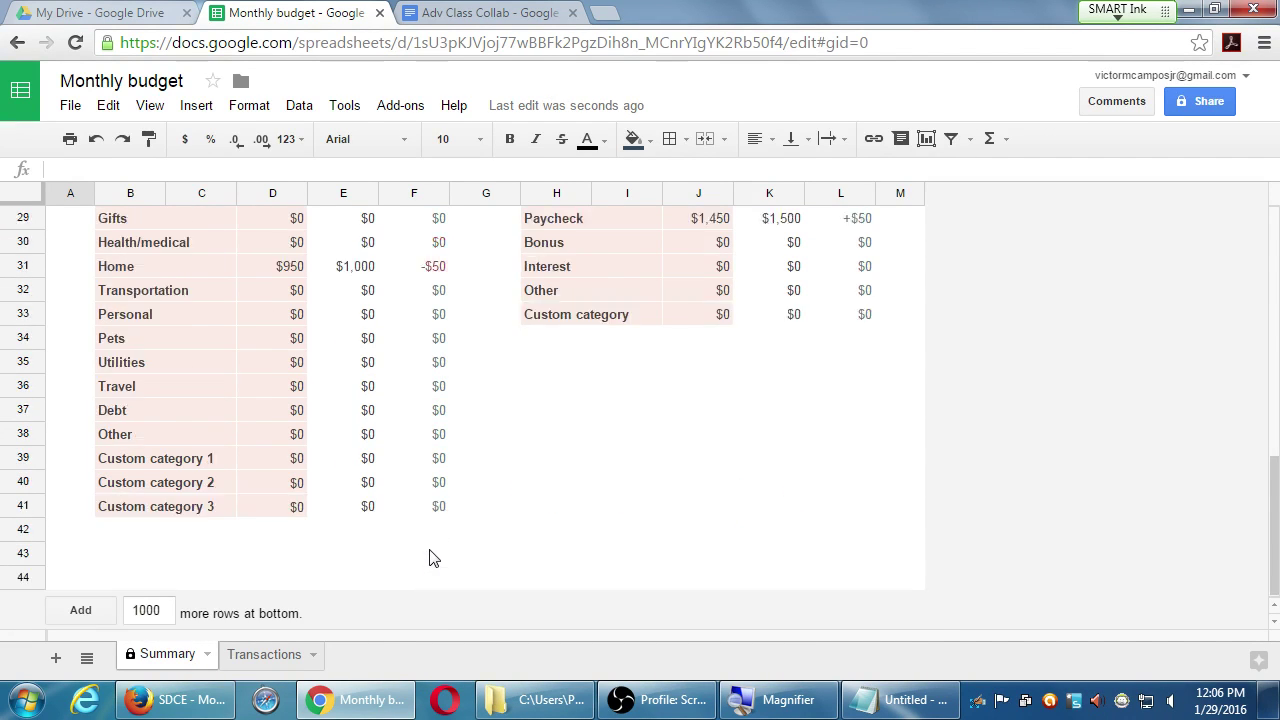
{"action": "scroll", "coordinate": [431, 552], "scroll_direction": "up", "scroll_amount": 3}
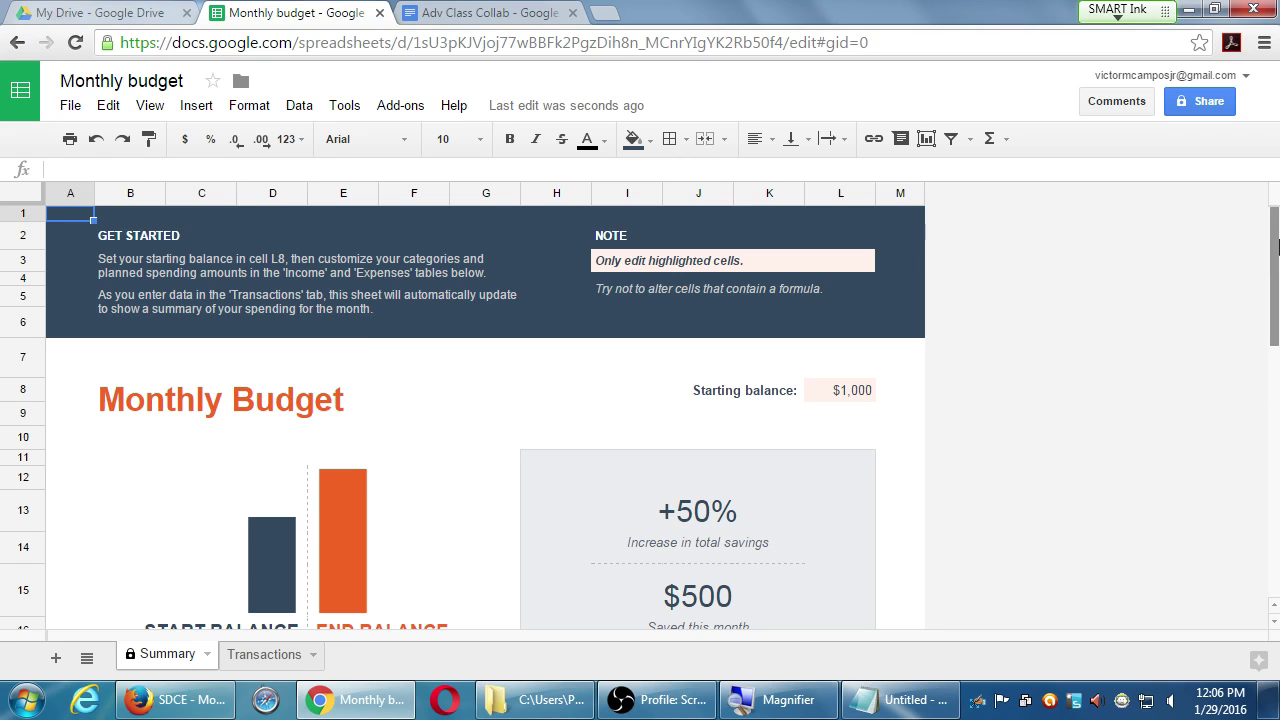
{"action": "left_click", "coordinate": [1216, 106]}
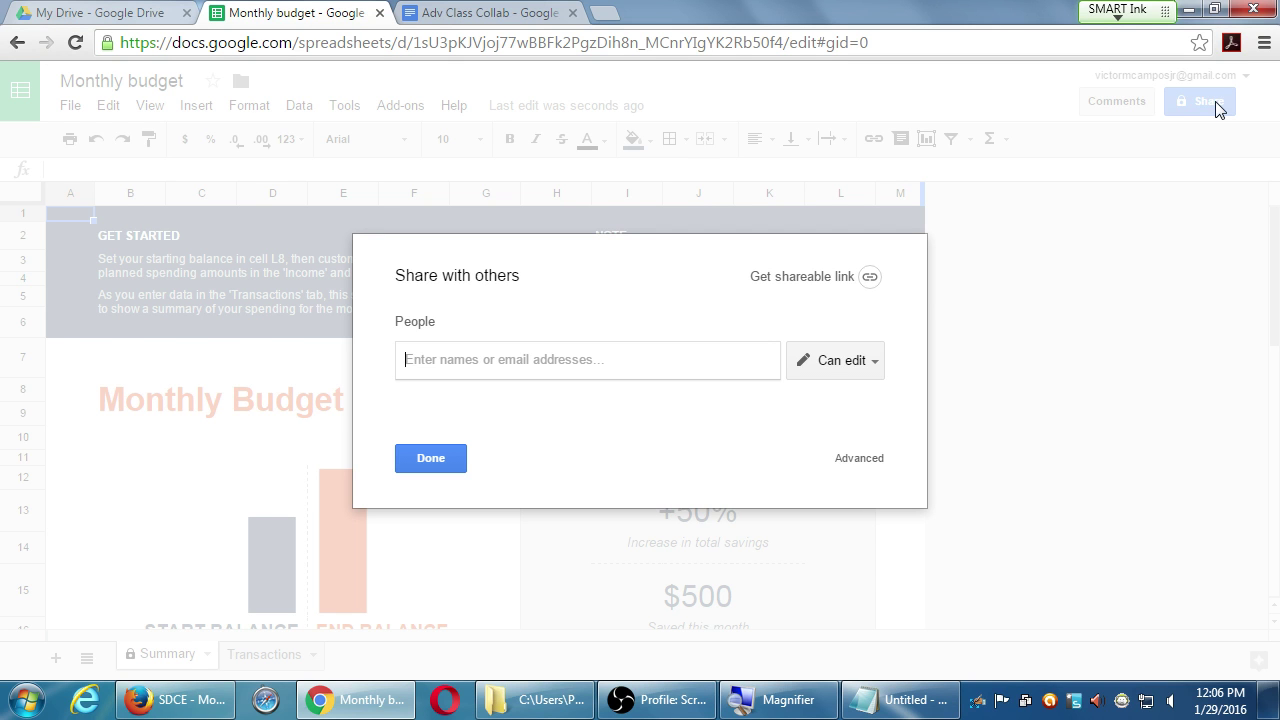
- Close the Share dialog without sharing and enter 5120 as the L8 starting balance
{"action": "key", "text": "Escape"}
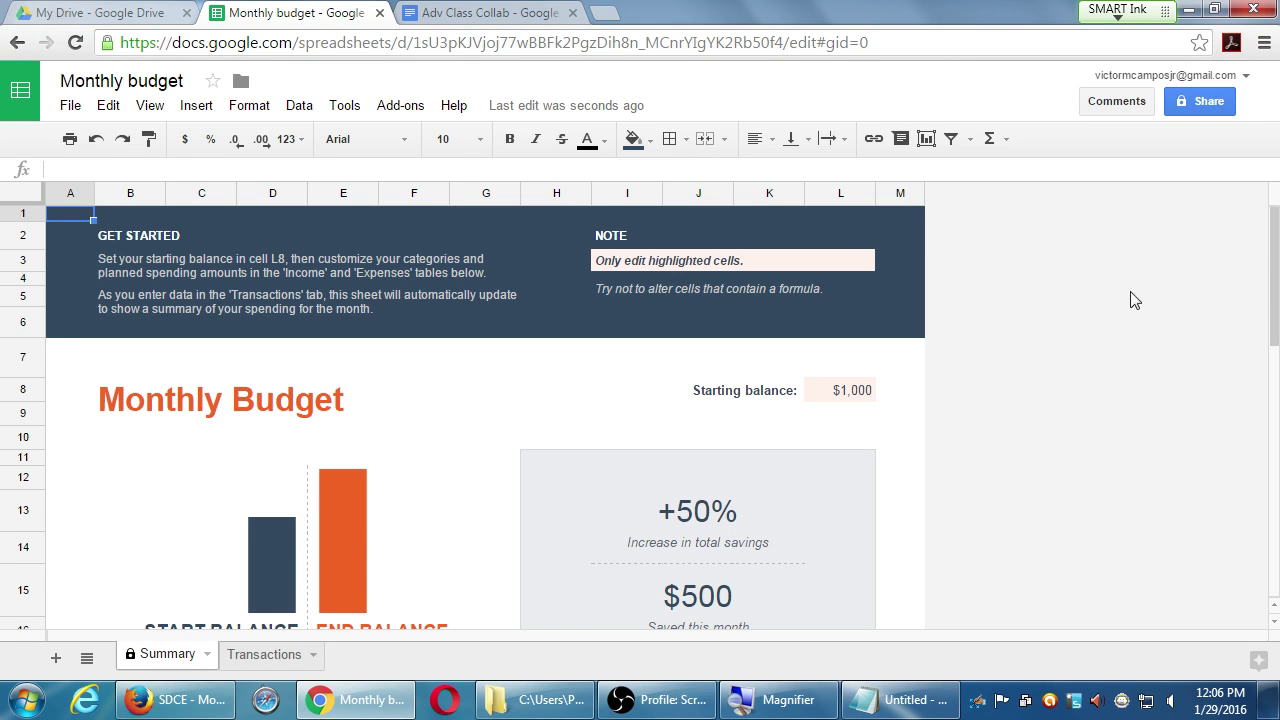
{"action": "left_click", "coordinate": [857, 392]}
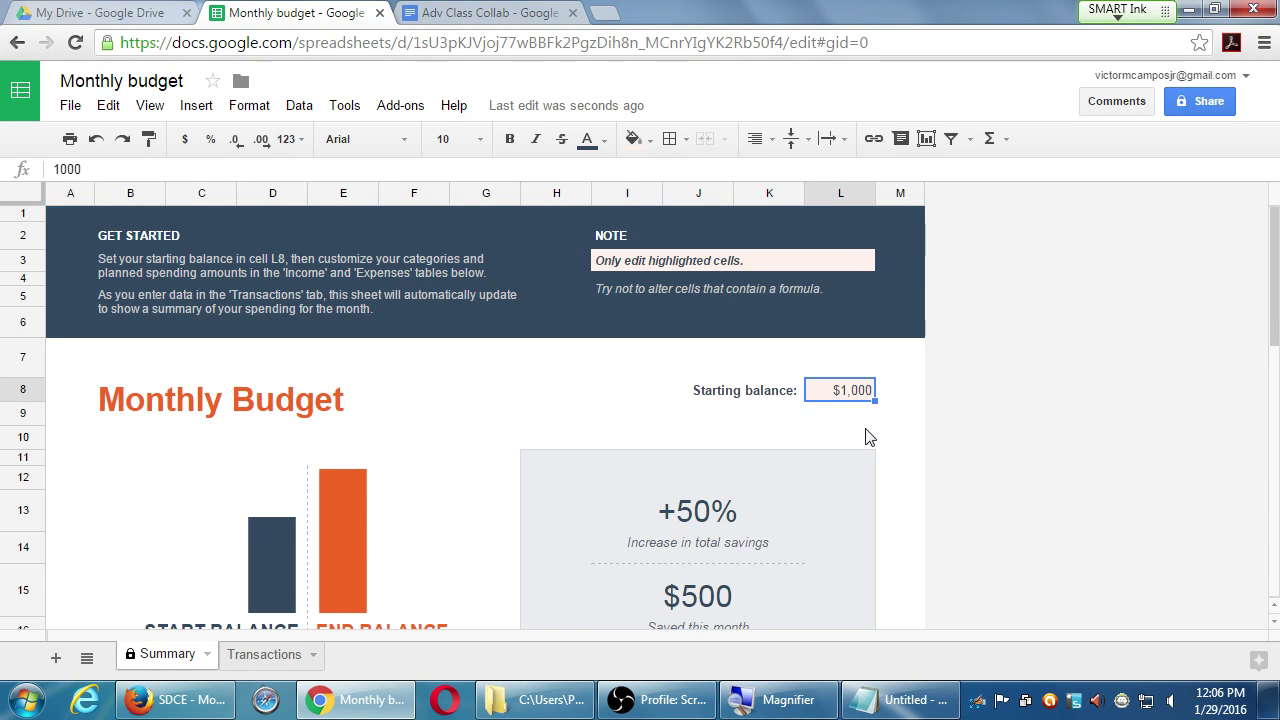
{"action": "type", "text": "5120"}
{"action": "key", "text": "Return"}
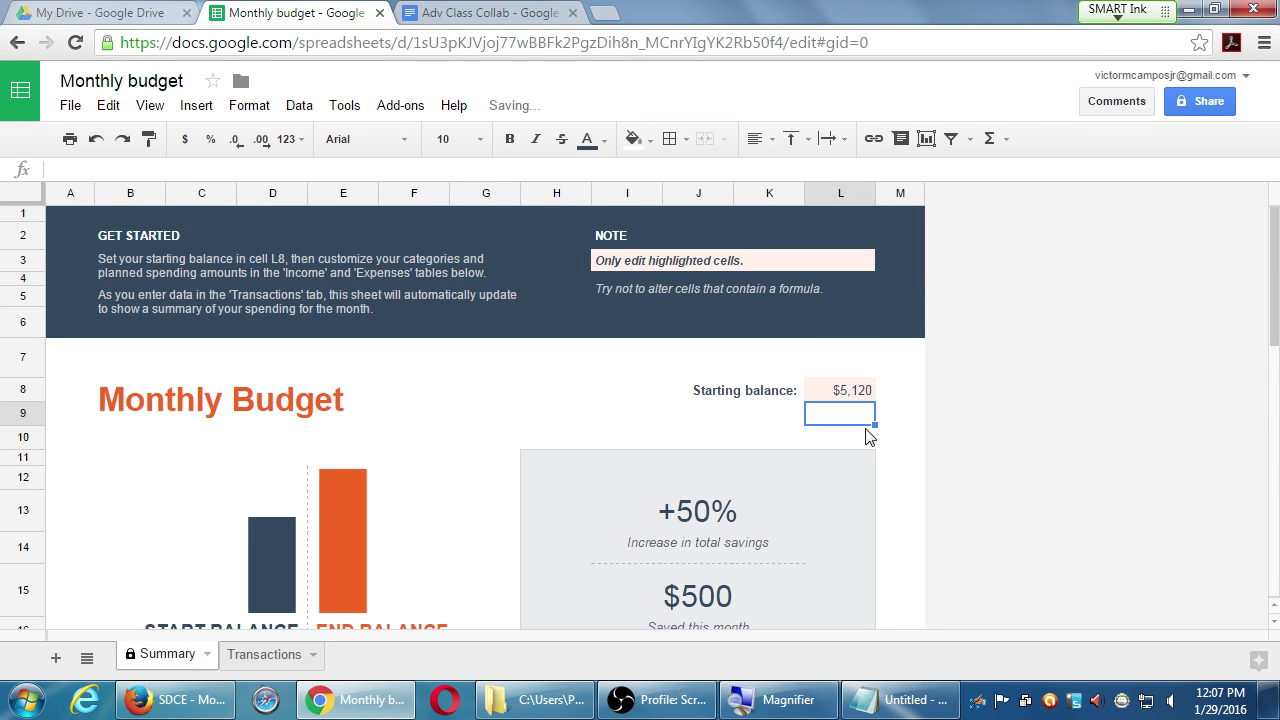
- Briefly visit My Drive and the Adv Class Collab document, then return to the budget
{"action": "scroll", "coordinate": [945, 432], "scroll_direction": "down", "scroll_amount": 1}
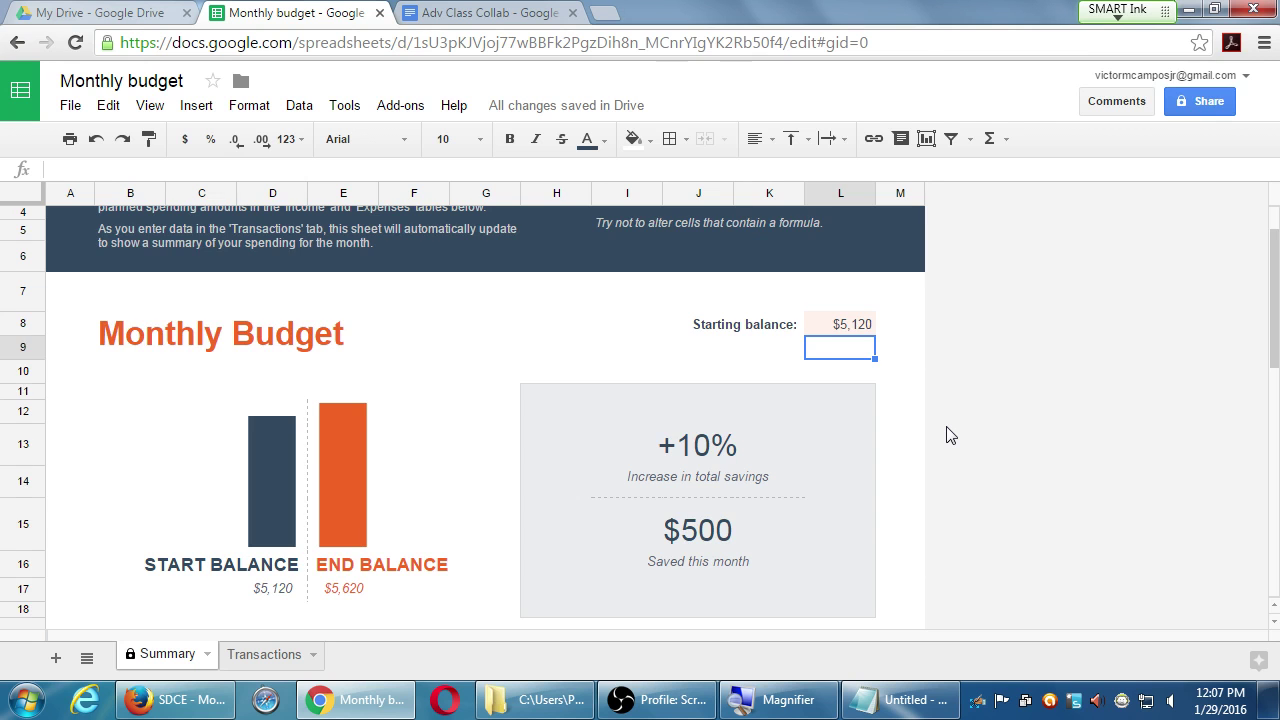
{"action": "scroll", "coordinate": [950, 435], "scroll_direction": "down", "scroll_amount": 3}
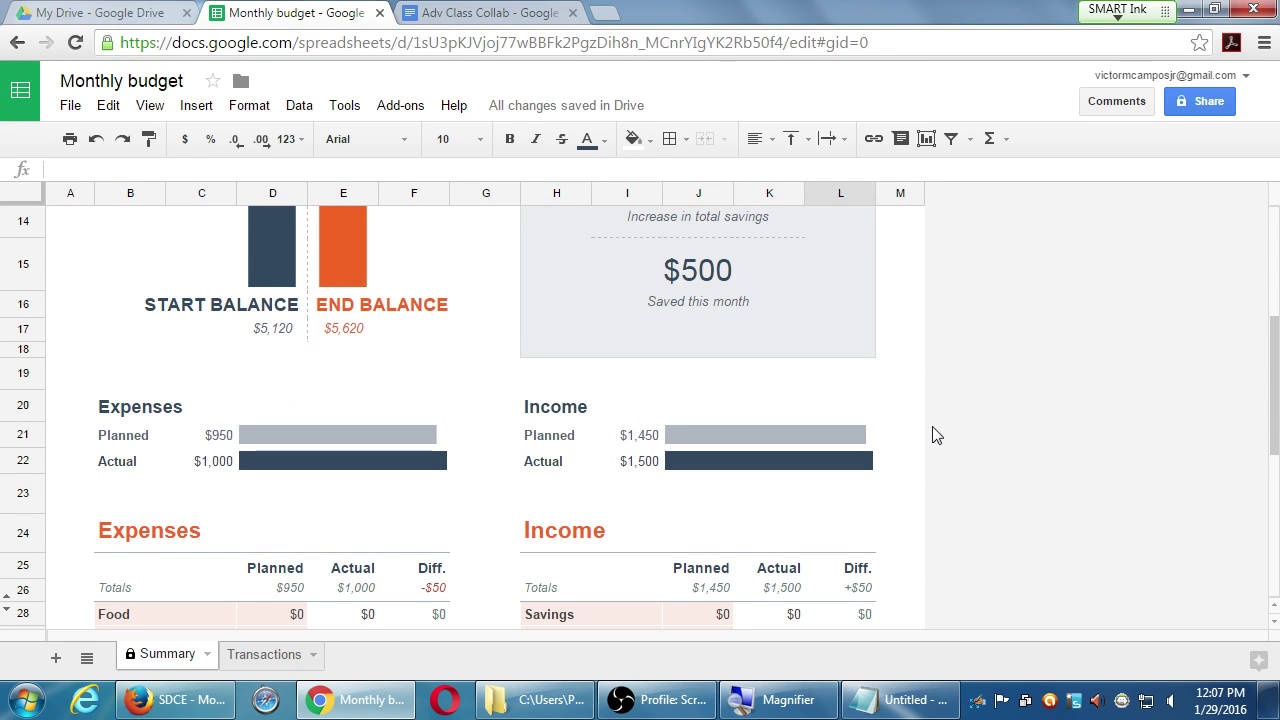
{"action": "scroll", "coordinate": [935, 444], "scroll_direction": "down", "scroll_amount": 1}
{"action": "scroll", "coordinate": [935, 444], "scroll_direction": "down", "scroll_amount": 3}
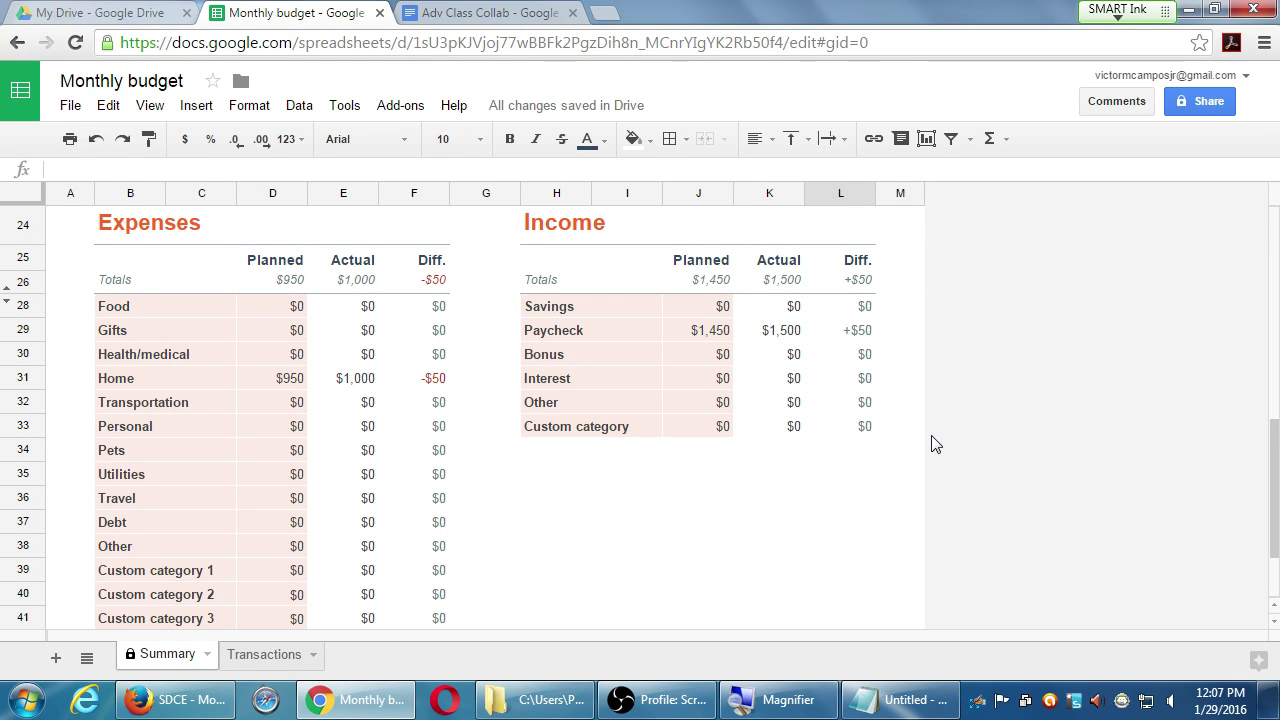
{"action": "scroll", "coordinate": [935, 444], "scroll_direction": "up", "scroll_amount": 7}
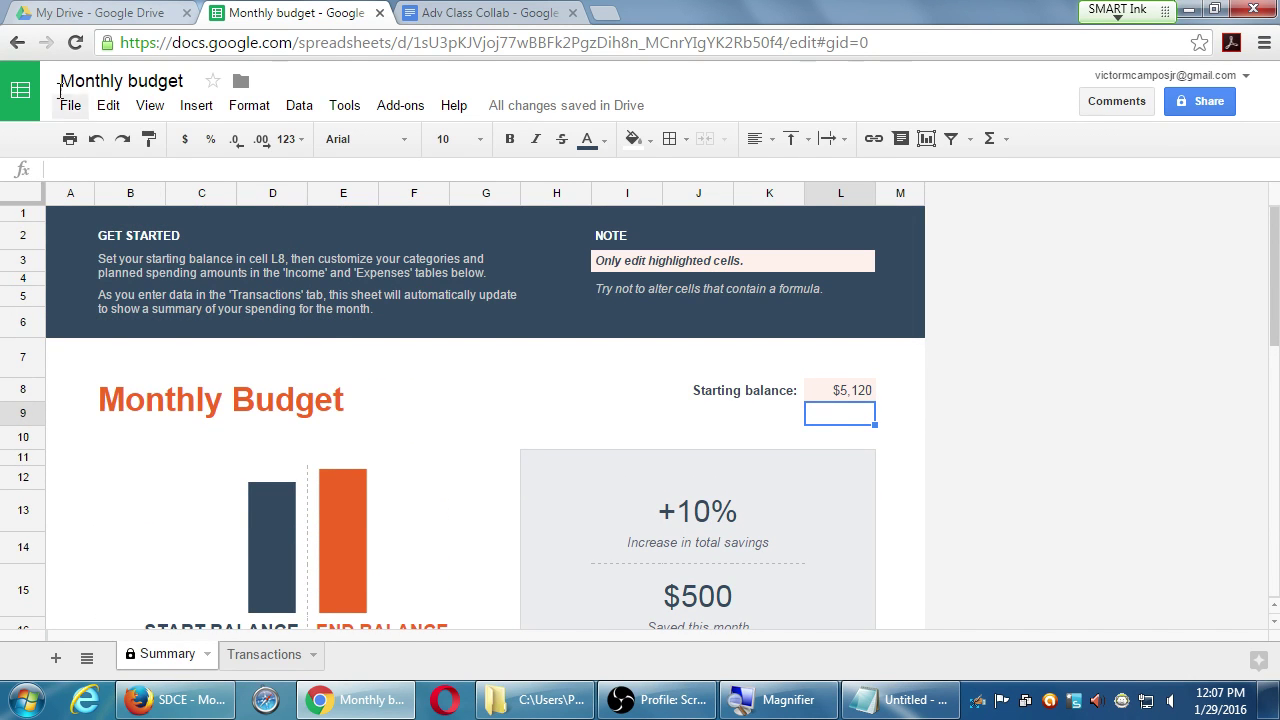
{"action": "left_click", "coordinate": [100, 13]}
{"action": "left_click", "coordinate": [86, 214]}
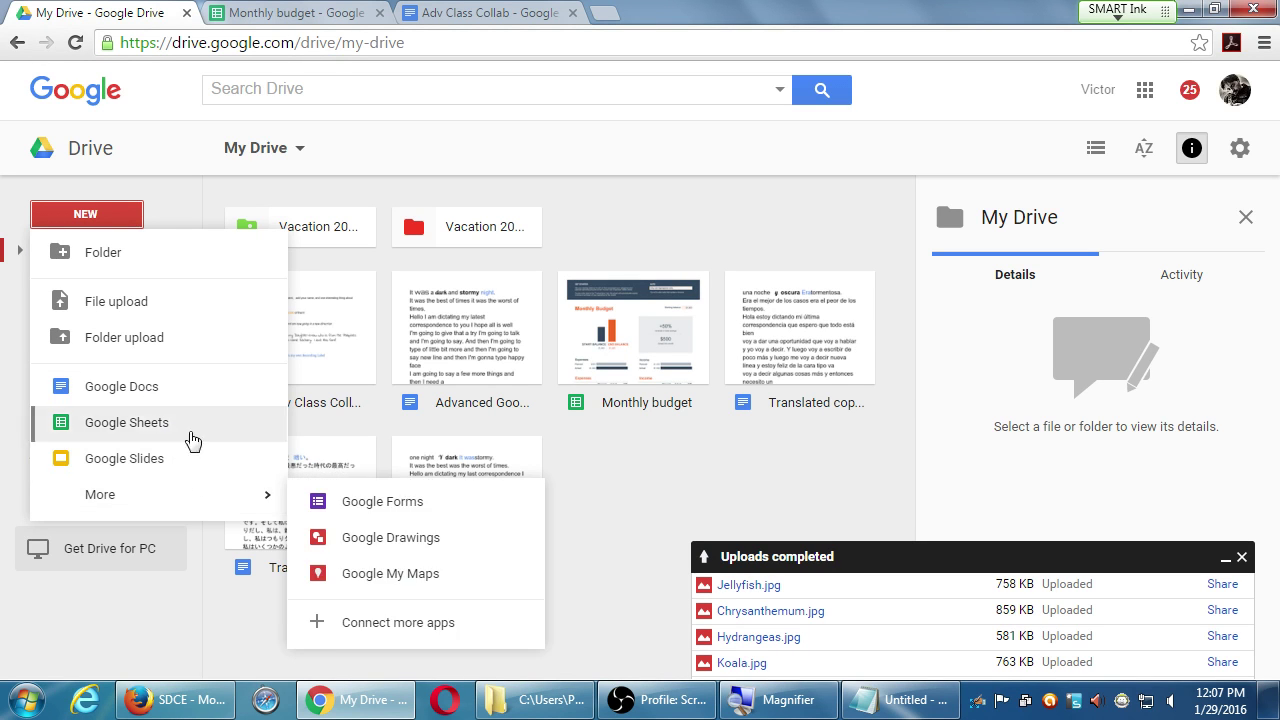
{"action": "left_click", "coordinate": [513, 8]}
{"action": "left_click", "coordinate": [330, 10]}
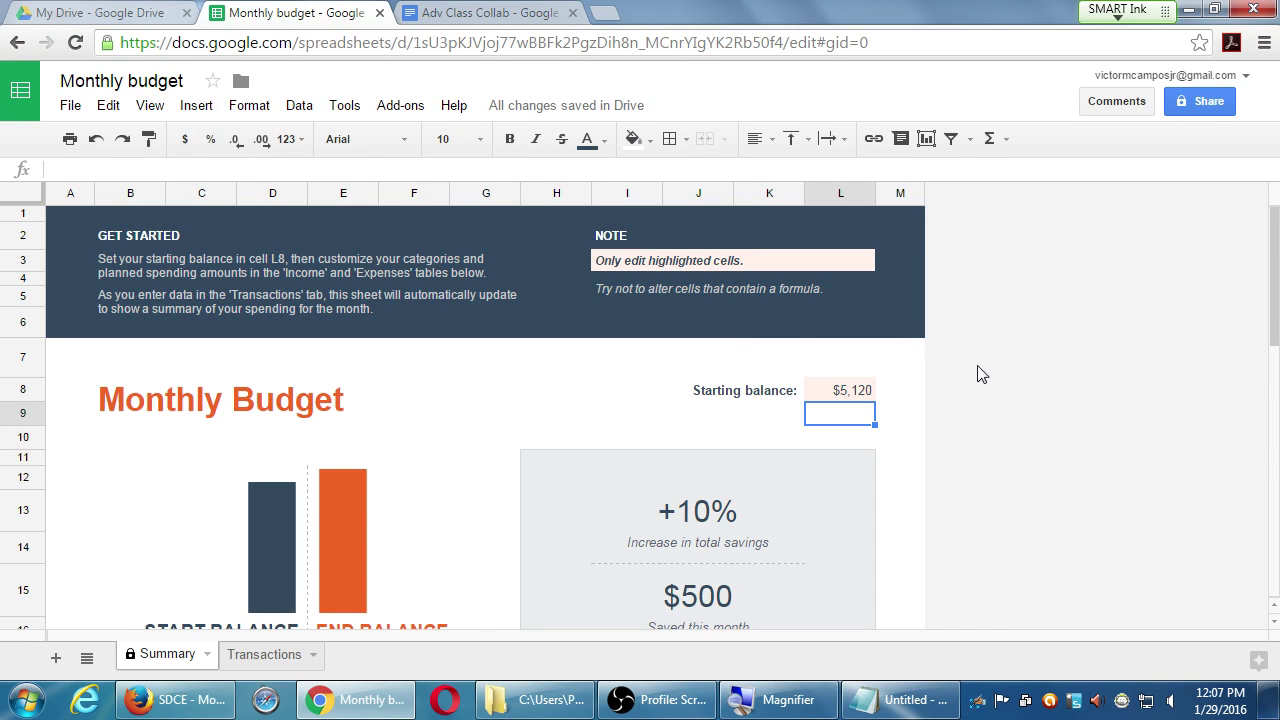
{"action": "scroll", "coordinate": [985, 374], "scroll_direction": "down", "scroll_amount": 3}
{"action": "scroll", "coordinate": [991, 374], "scroll_direction": "up", "scroll_amount": 3}
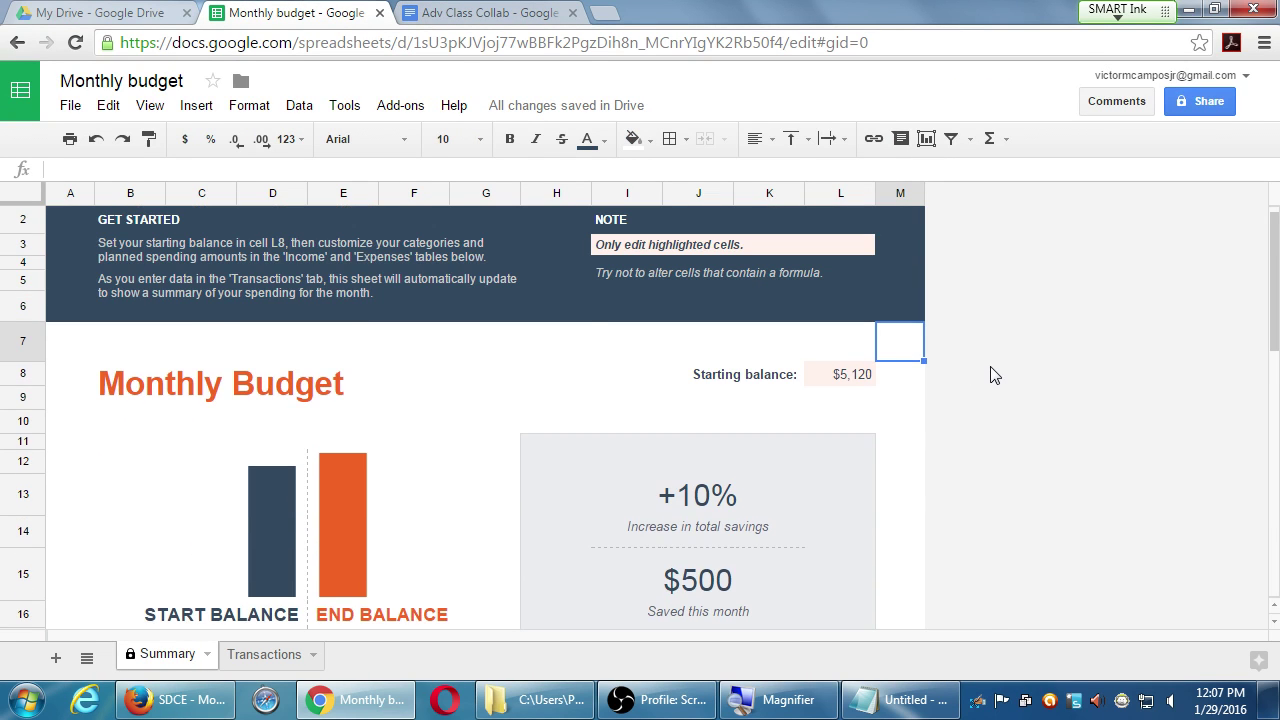
{"action": "scroll", "coordinate": [993, 374], "scroll_direction": "up", "scroll_amount": 1}
- Change the starting balance in L8 to $10,240
{"action": "left_click", "coordinate": [856, 396]}
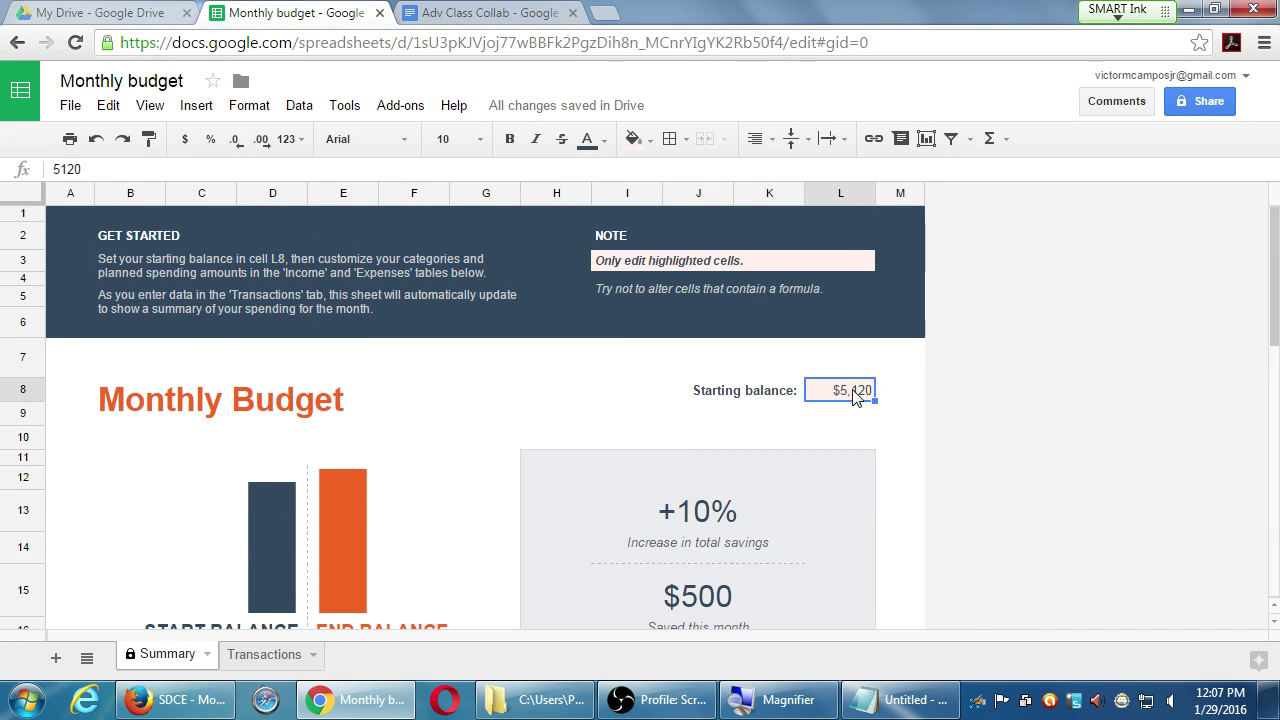
{"action": "type", "text": "10,24"}
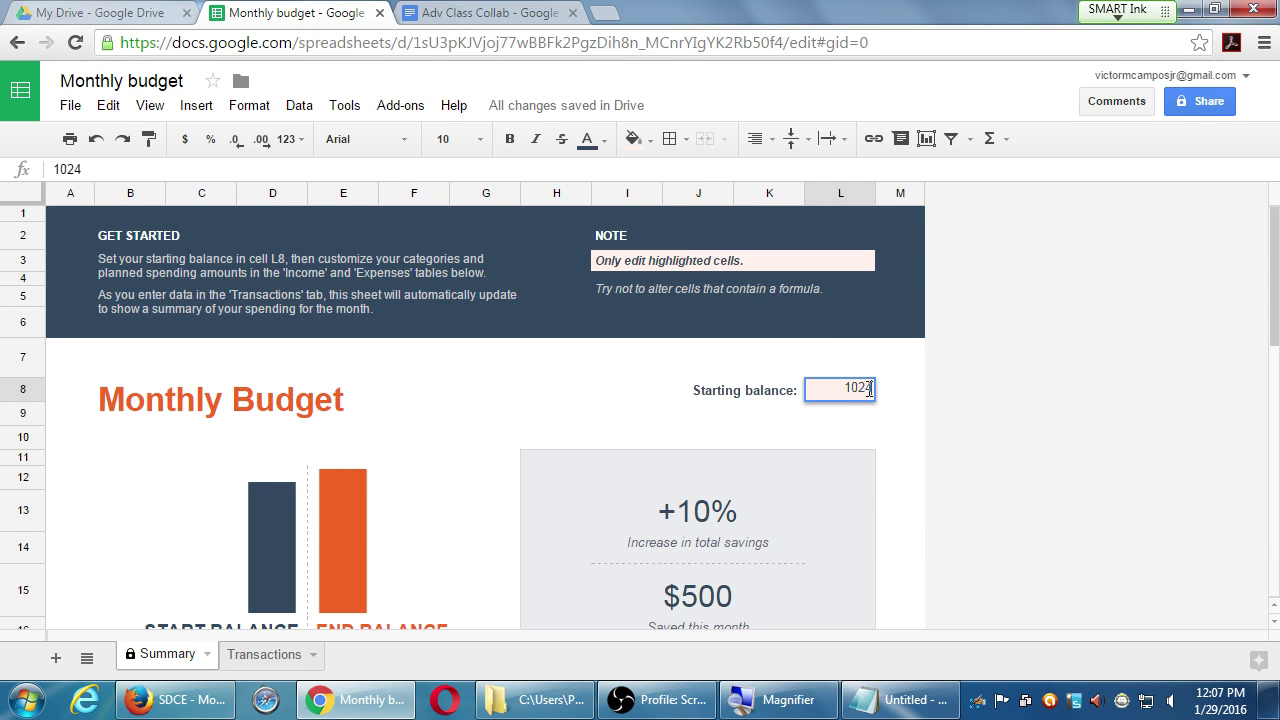
{"action": "type", "text": "0"}
{"action": "key", "text": "Return"}
- Enter $5,120 as the Paycheck planned income in J29, correcting a mistyped 2150
{"action": "scroll", "coordinate": [948, 428], "scroll_direction": "down", "scroll_amount": 5}
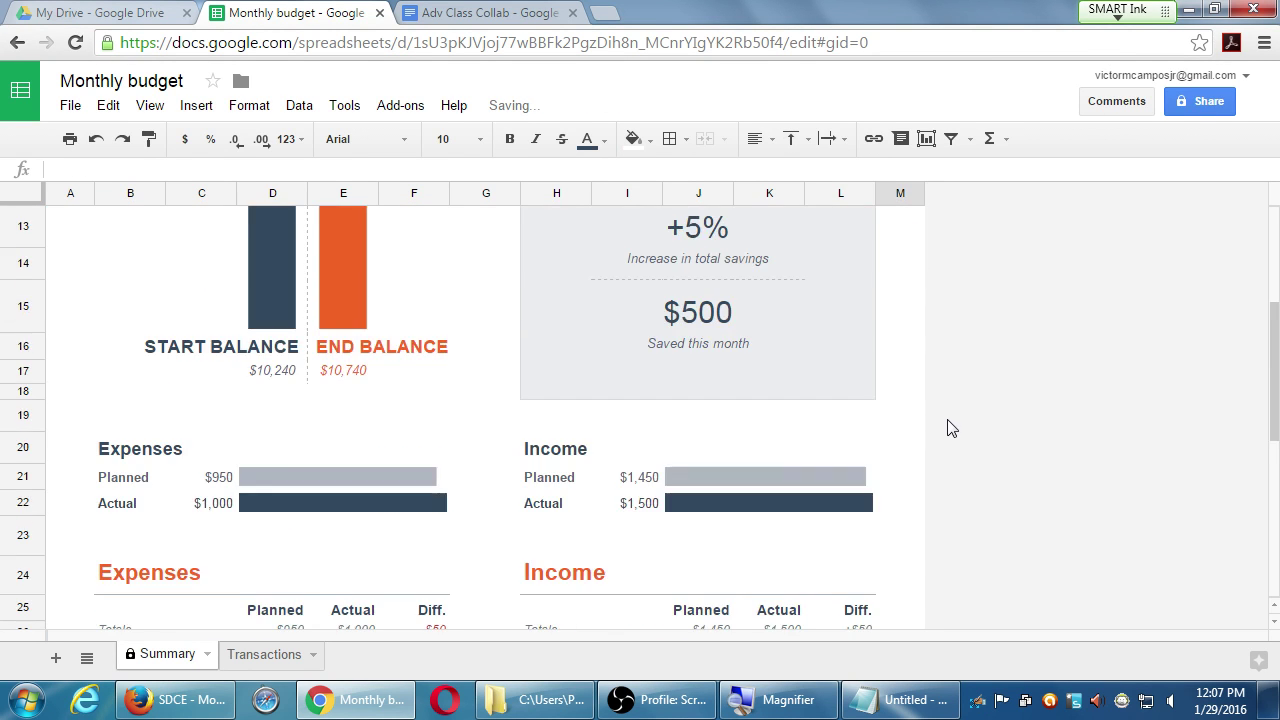
{"action": "scroll", "coordinate": [948, 428], "scroll_direction": "down", "scroll_amount": 3}
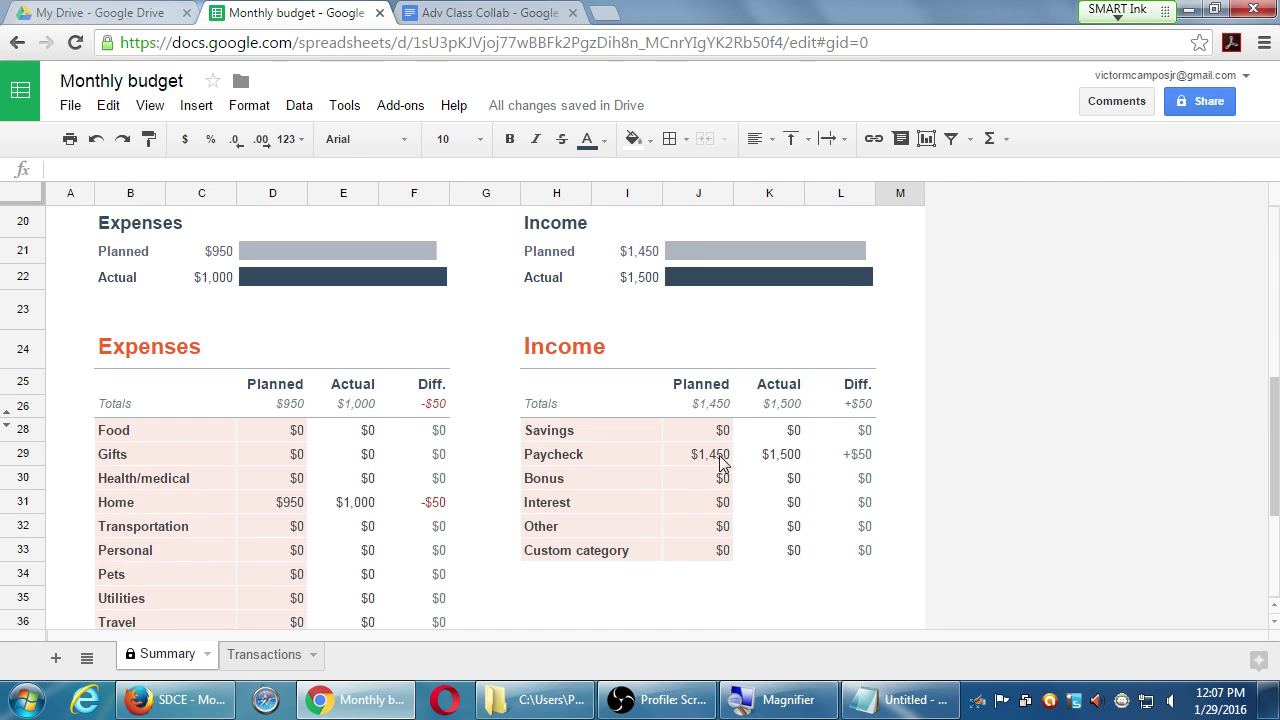
{"action": "left_click", "coordinate": [722, 462]}
{"action": "type", "text": "2"}
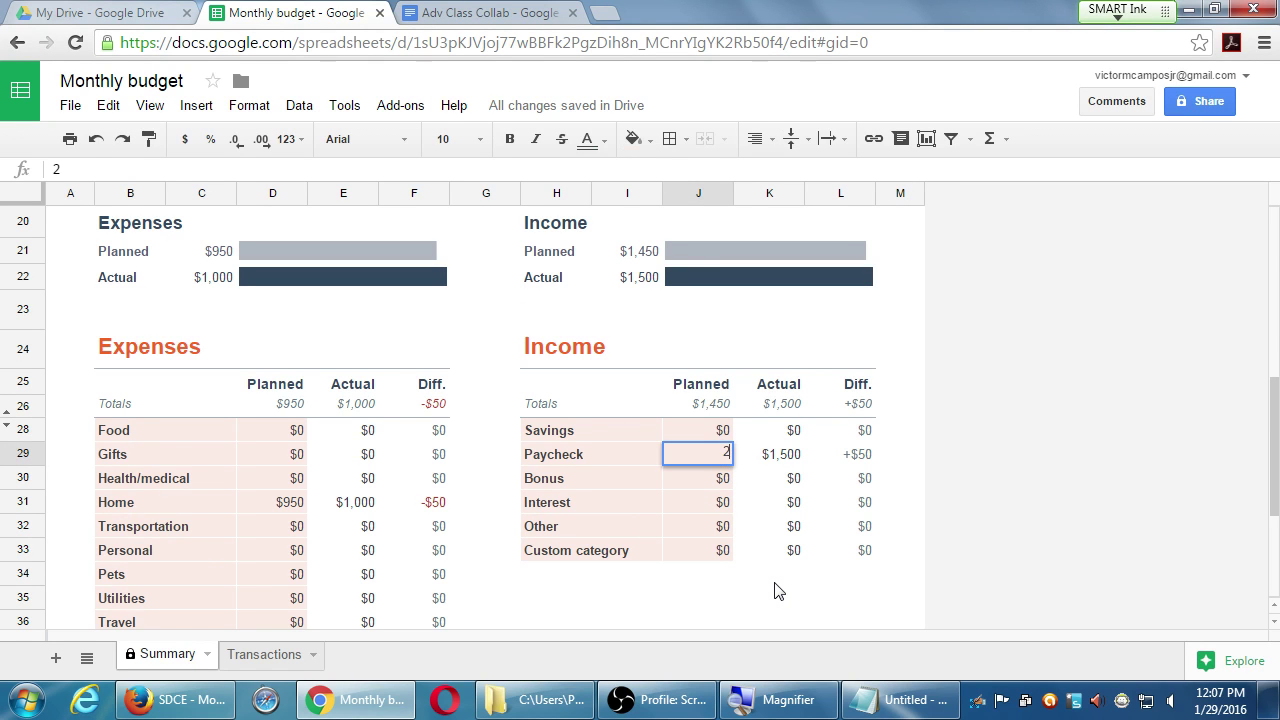
{"action": "type", "text": "150"}
{"action": "key", "text": "BackSpace"}
{"action": "key", "text": "BackSpace"}
{"action": "key", "text": "BackSpace"}
{"action": "key", "text": "BackSpace"}
{"action": "type", "text": "5,120"}
{"action": "key", "text": "Tab"}
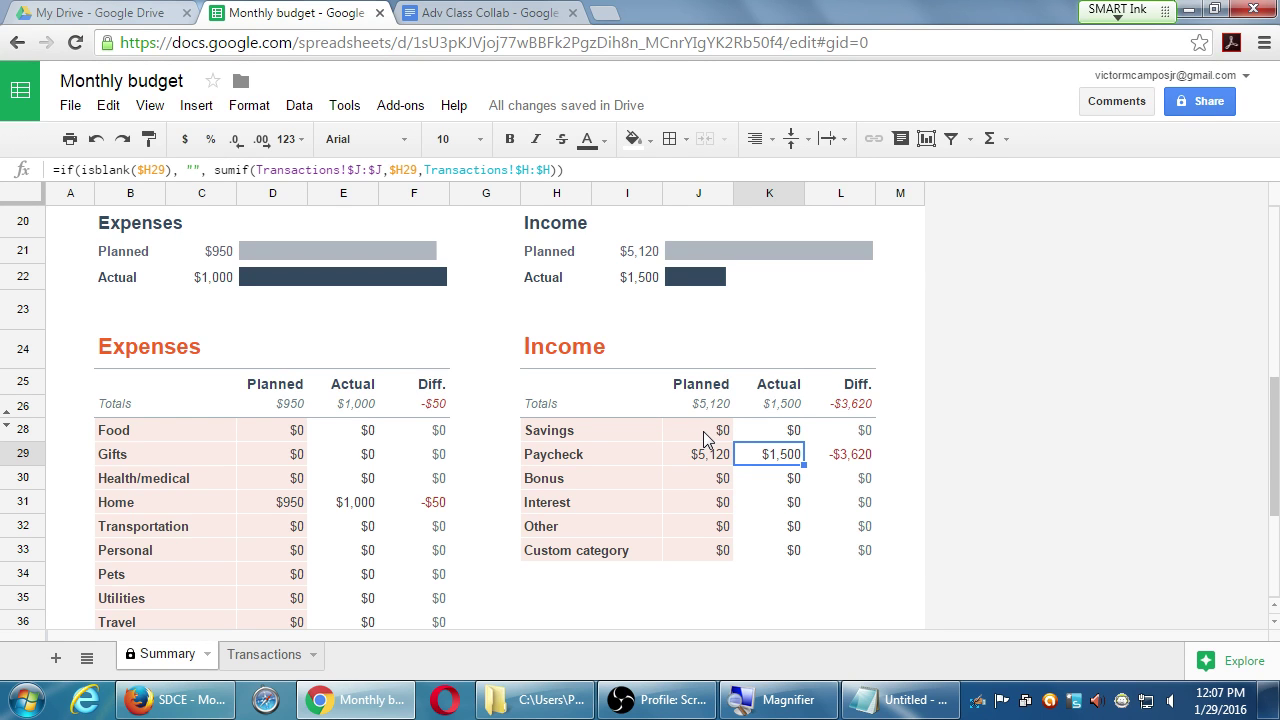
- Scroll through the Summary to check the updated balance and income totals
{"action": "scroll", "coordinate": [737, 528], "scroll_direction": "down", "scroll_amount": 2}
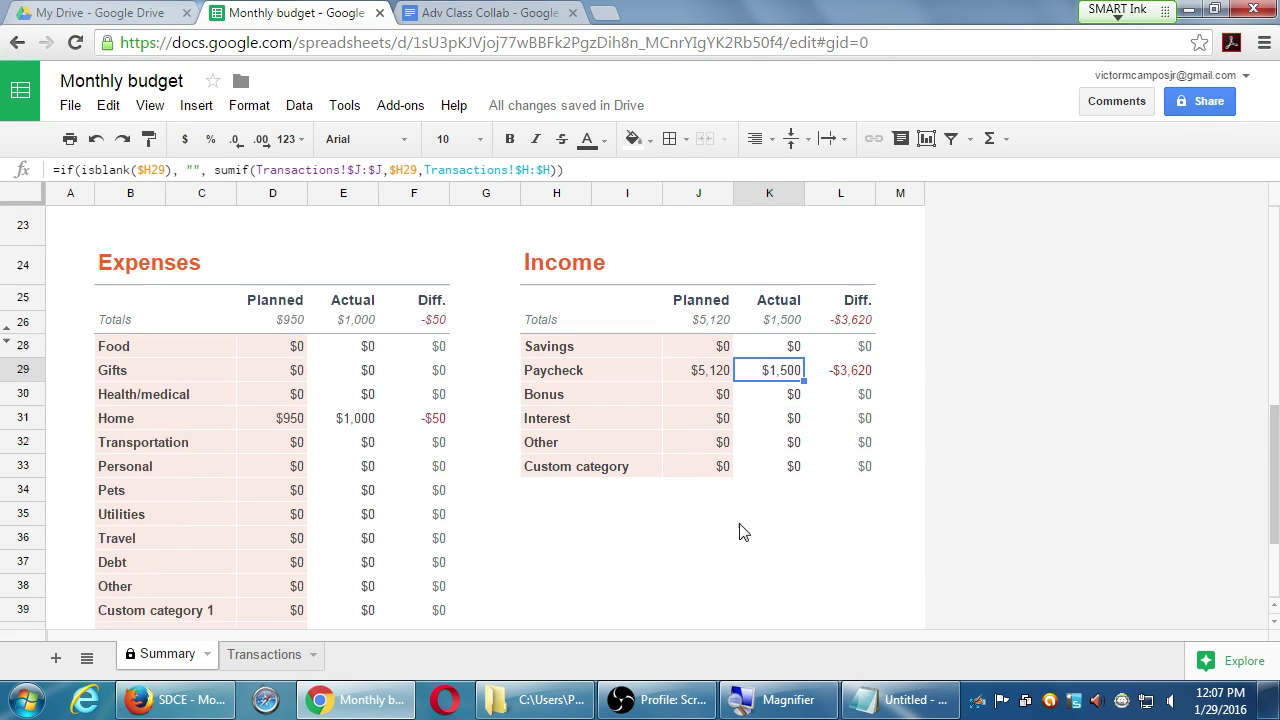
{"action": "scroll", "coordinate": [740, 530], "scroll_direction": "down", "scroll_amount": 1}
{"action": "scroll", "coordinate": [337, 415], "scroll_direction": "down", "scroll_amount": 2}
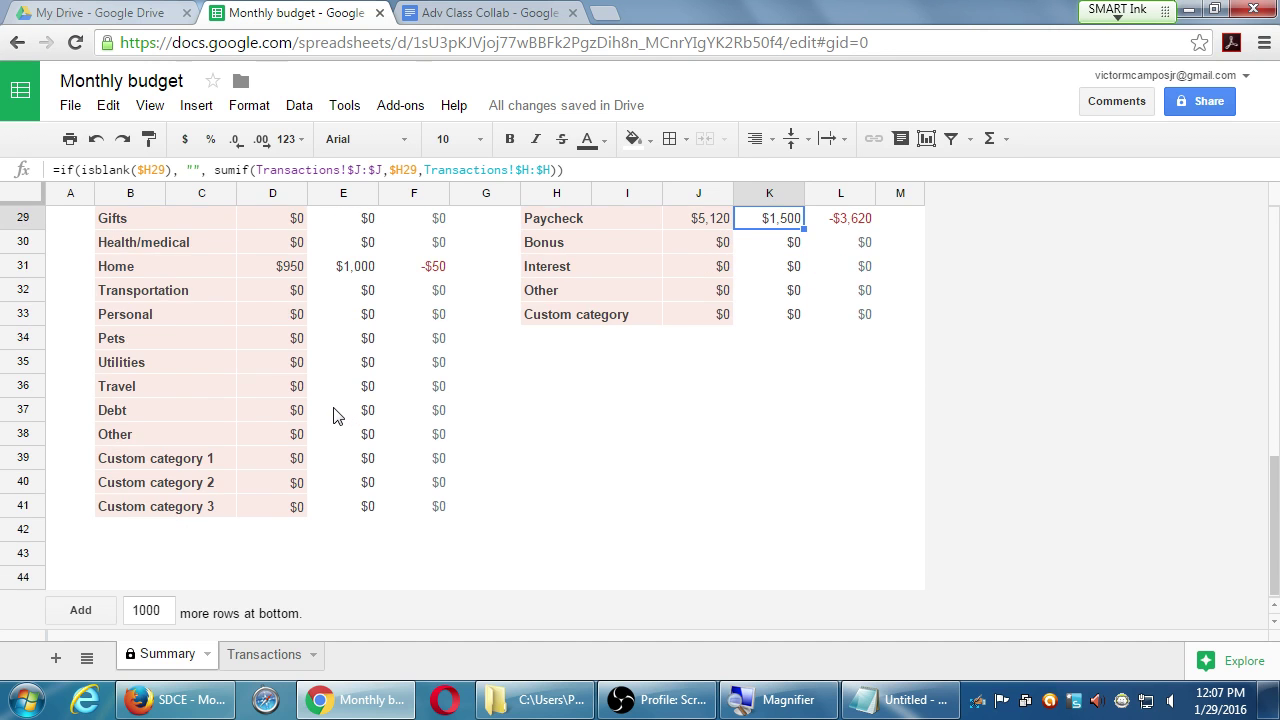
{"action": "scroll", "coordinate": [335, 414], "scroll_direction": "down", "scroll_amount": 1}
{"action": "scroll", "coordinate": [333, 415], "scroll_direction": "up", "scroll_amount": 4}
{"action": "scroll", "coordinate": [335, 415], "scroll_direction": "up", "scroll_amount": 4}
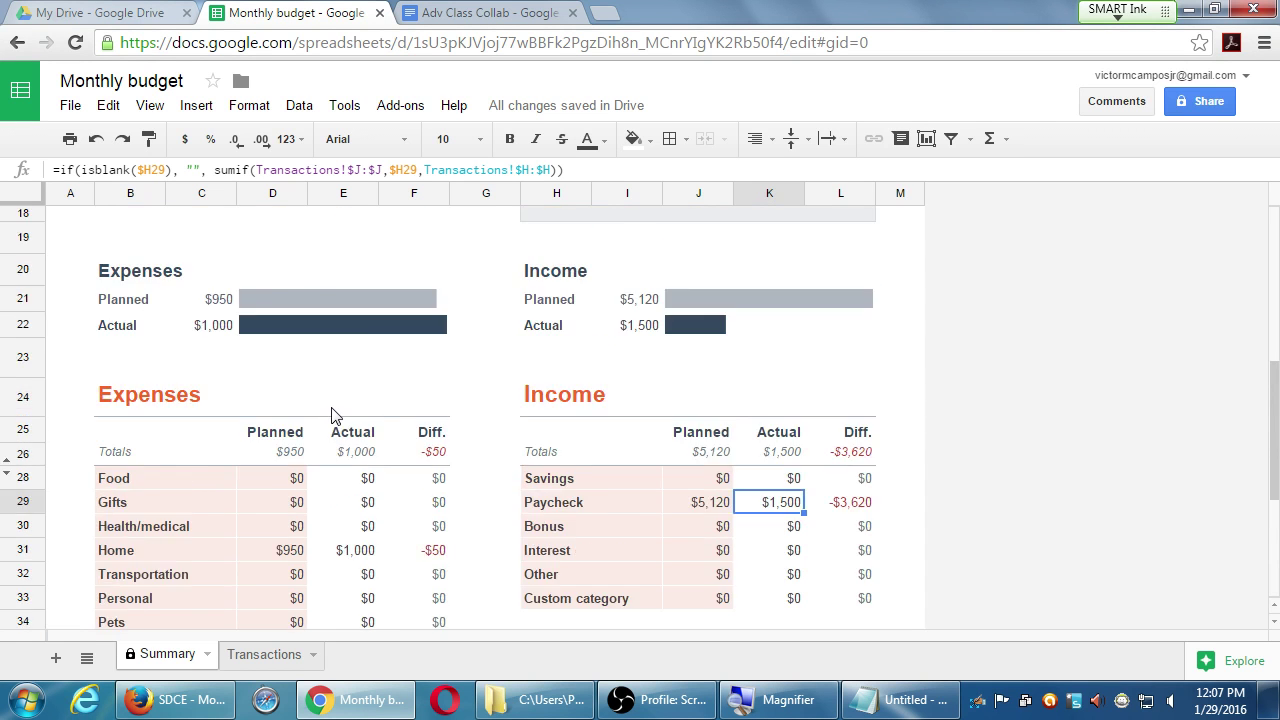
{"action": "scroll", "coordinate": [335, 416], "scroll_direction": "up", "scroll_amount": 2}
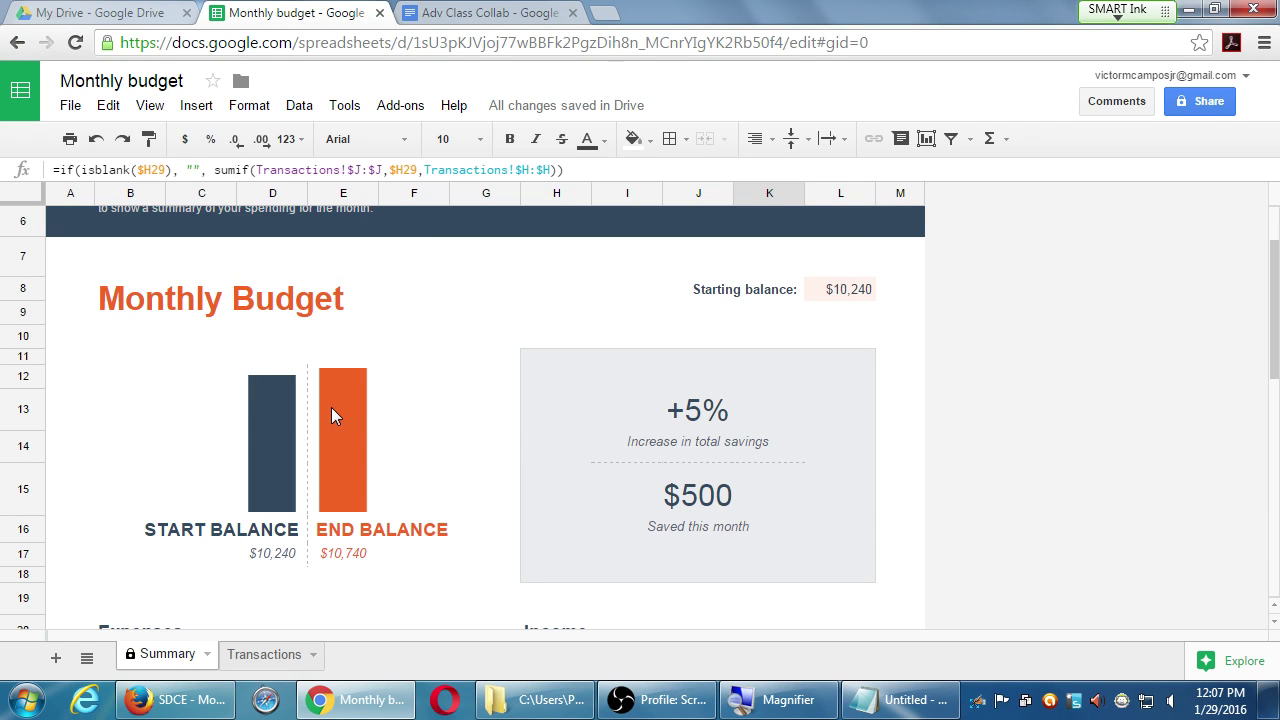
- Create a blank Google Doc from My Drive, then go to the Docs template home page
{"action": "left_click", "coordinate": [130, 8]}
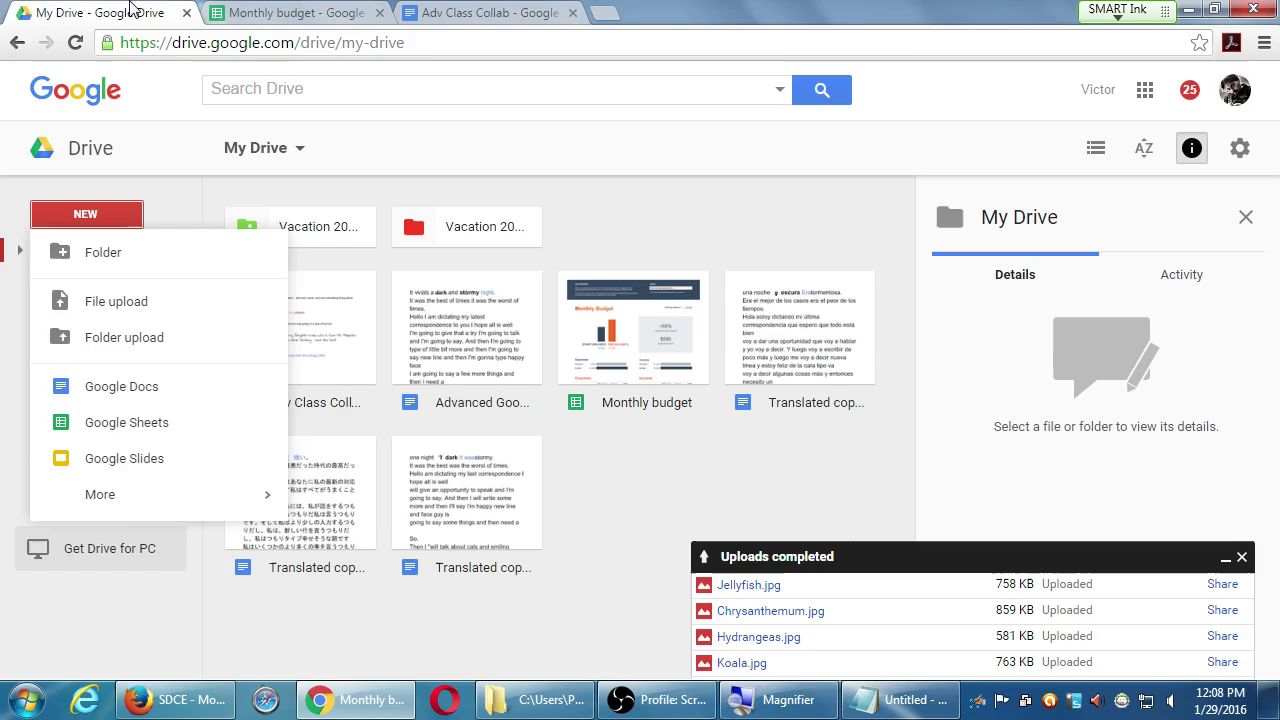
{"action": "left_click", "coordinate": [107, 218]}
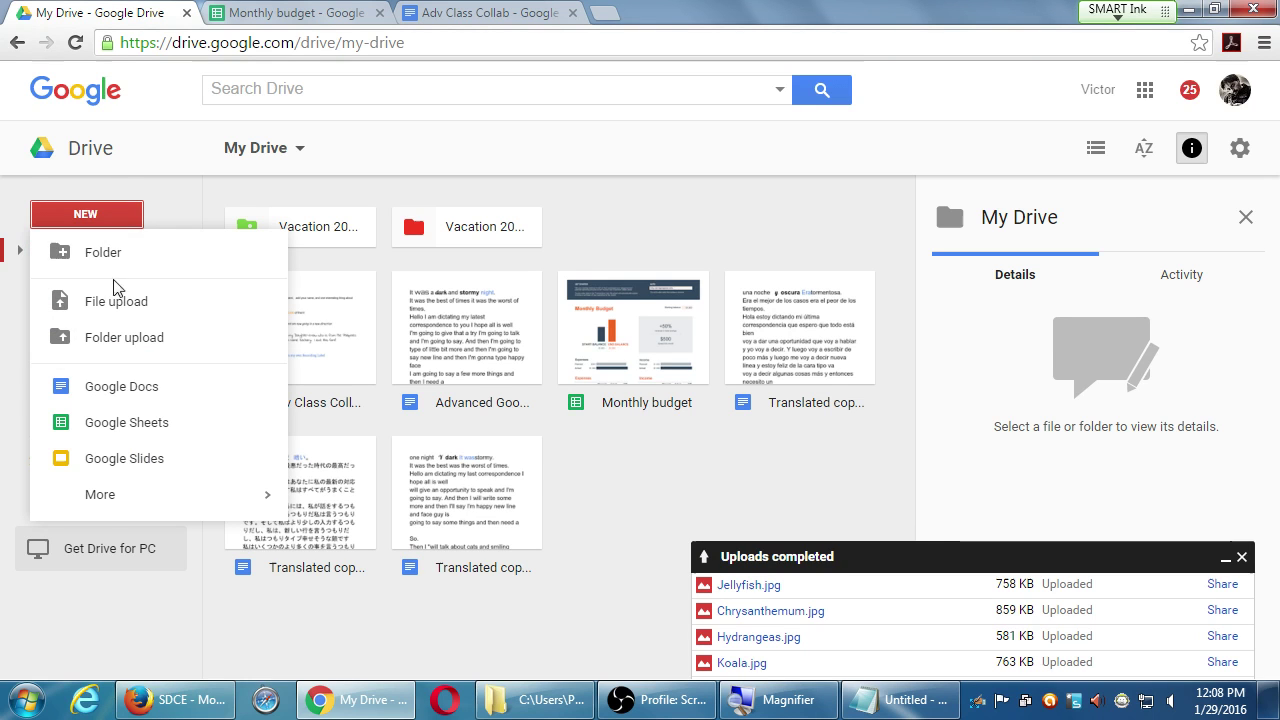
{"action": "left_click", "coordinate": [140, 390]}
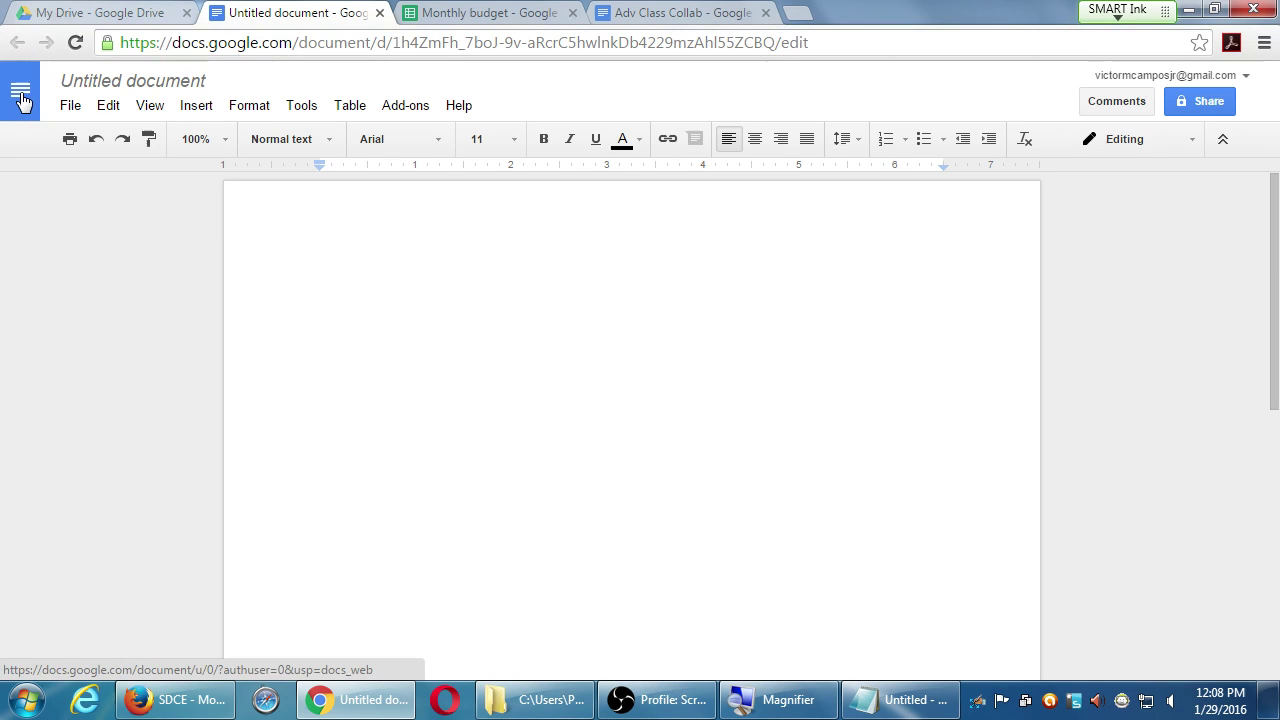
{"action": "left_click", "coordinate": [21, 97]}
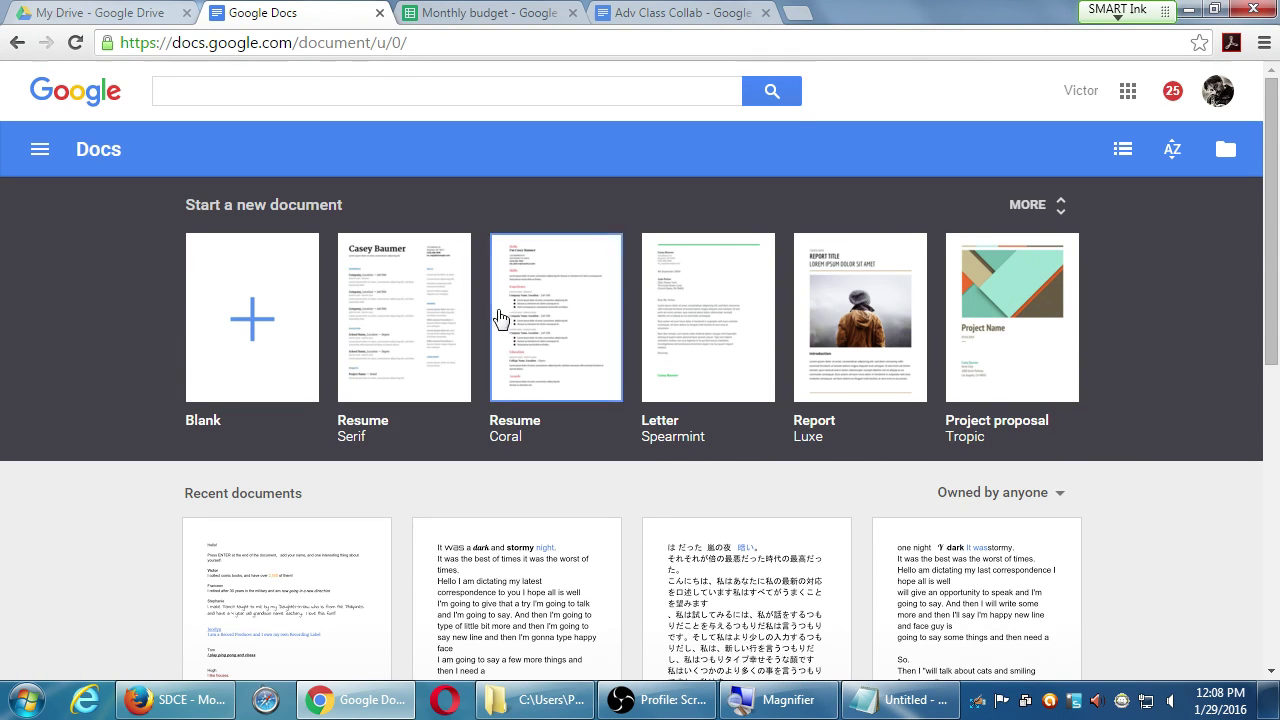
- Create a resume from the Serif template, then start a blank presentation via File > New
{"action": "left_click", "coordinate": [406, 308]}
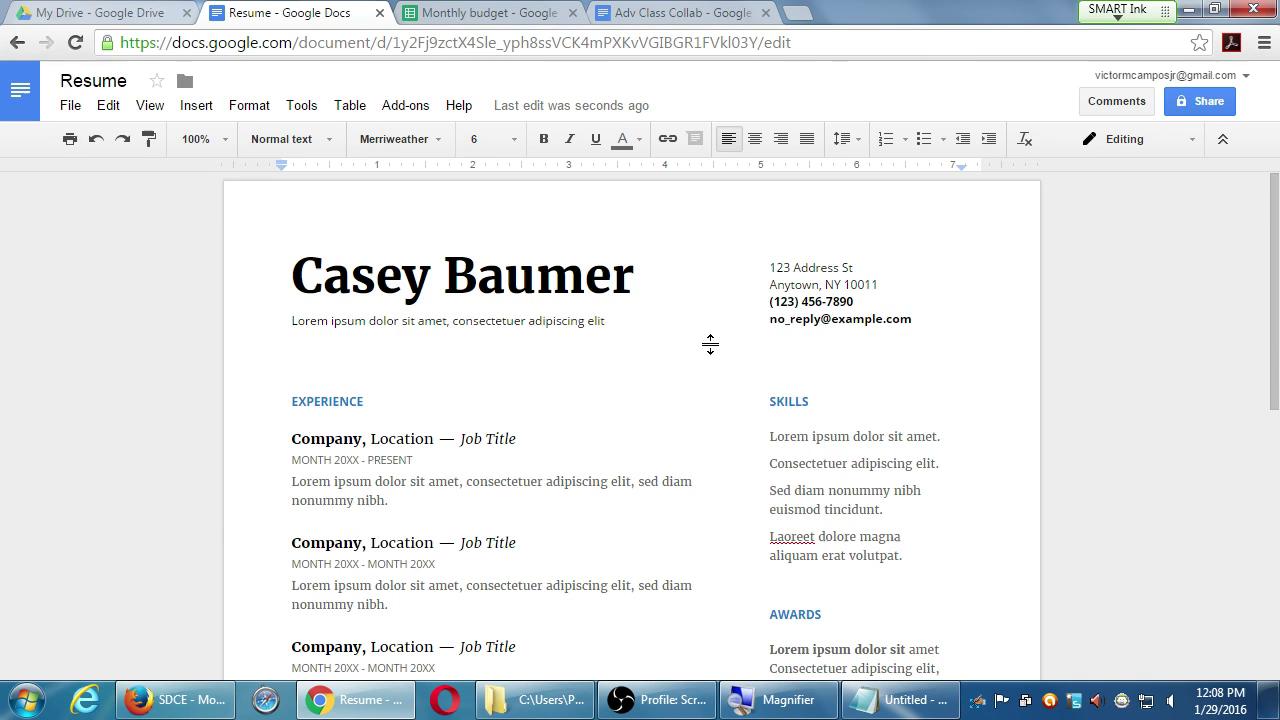
{"action": "left_click", "coordinate": [70, 107]}
{"action": "mouse_move", "coordinate": [106, 180]}
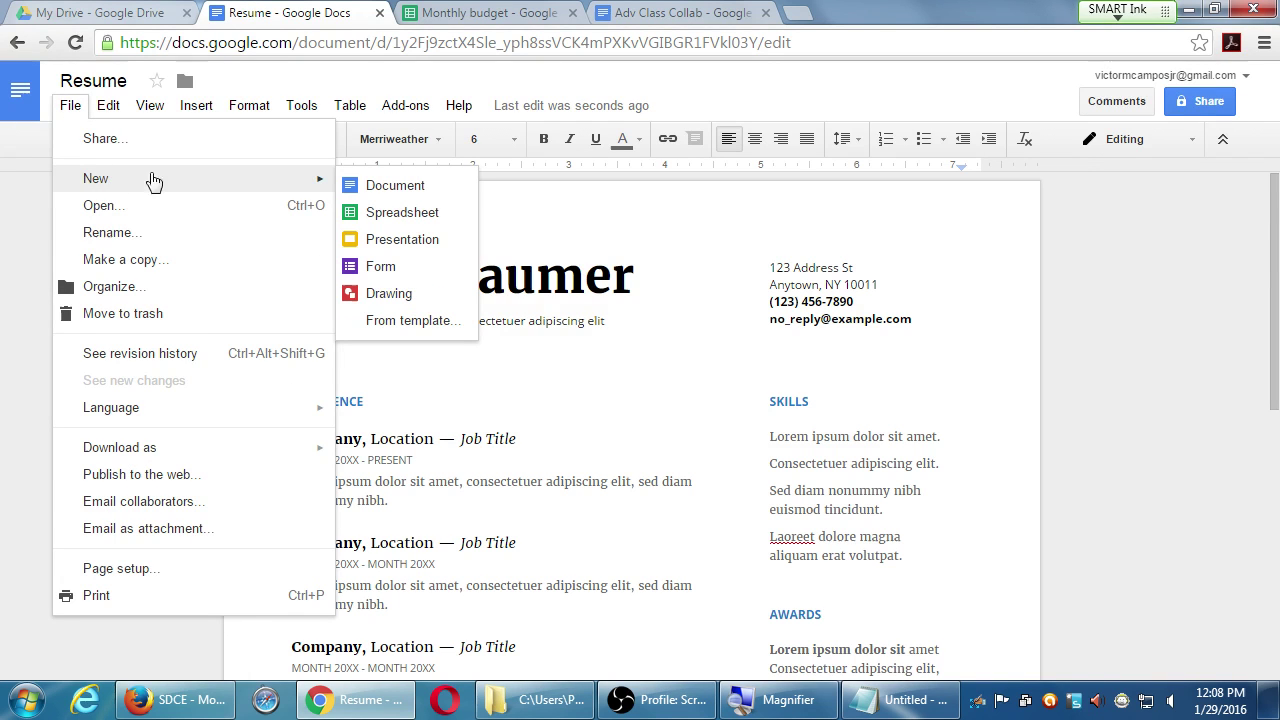
{"action": "left_click", "coordinate": [447, 245]}
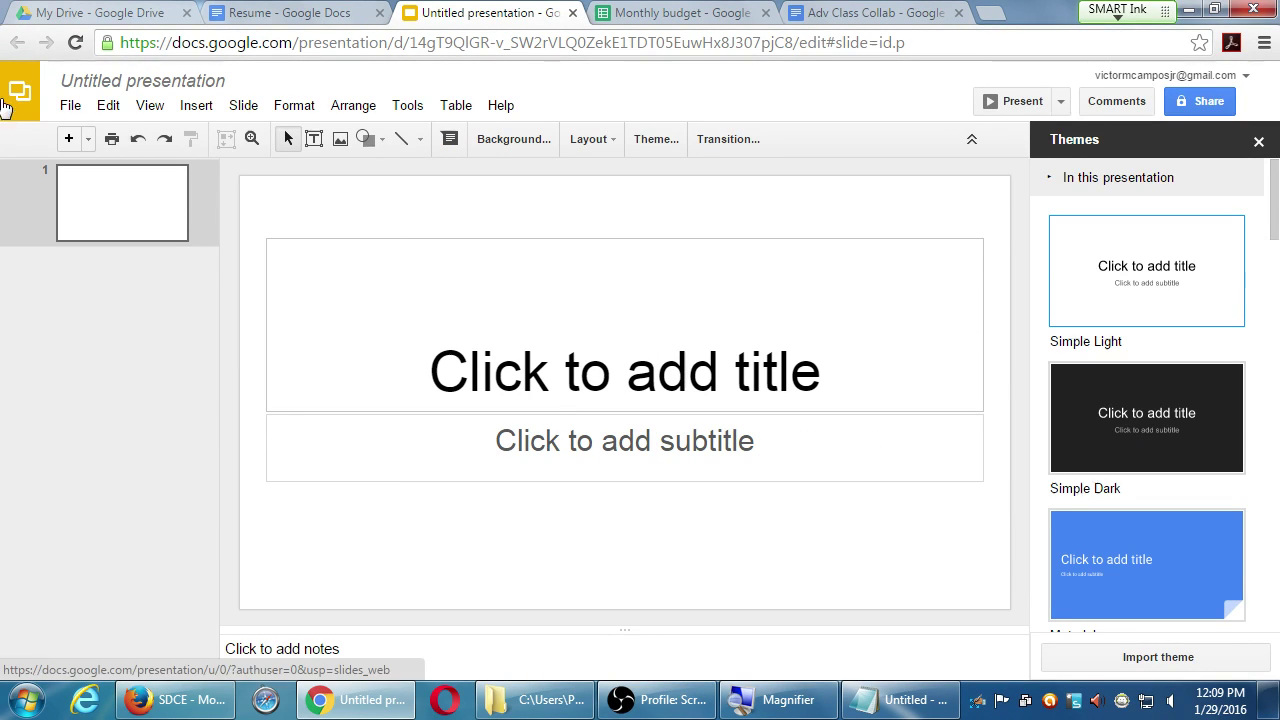
- Return to the Slides home page and create a presentation from the Pitch template
{"action": "left_click", "coordinate": [18, 97]}
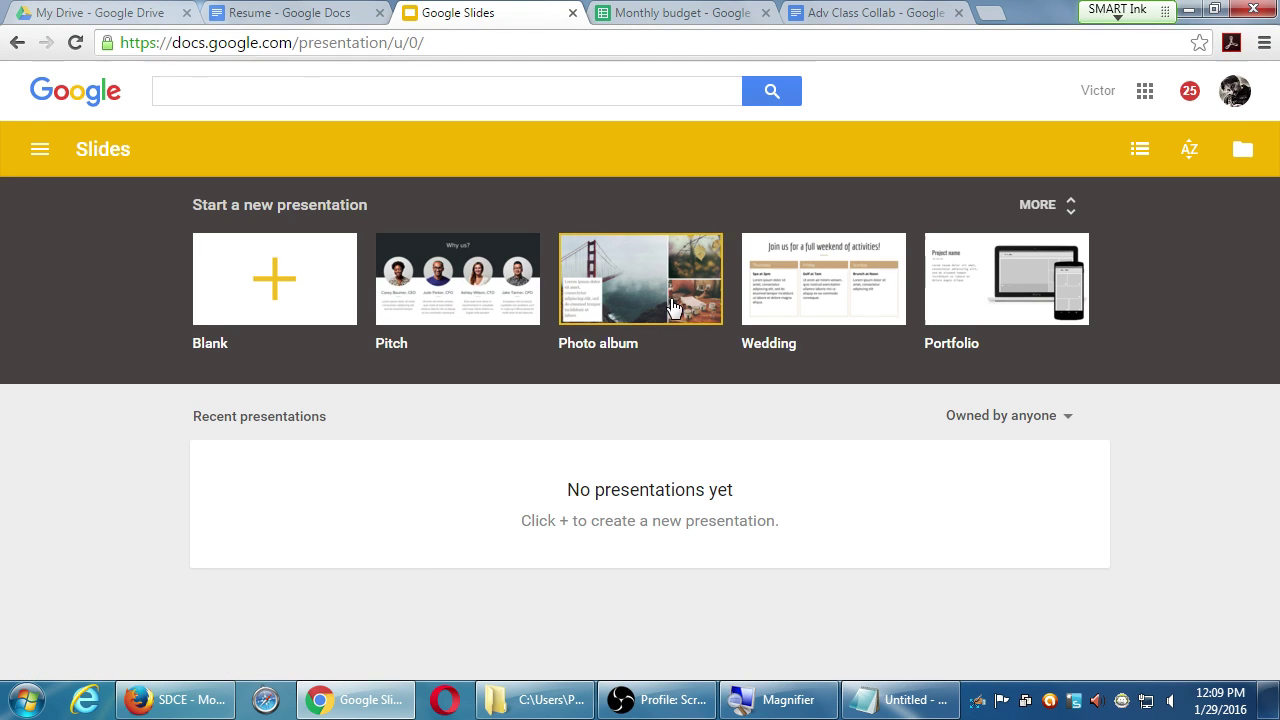
{"action": "left_click", "coordinate": [587, 298]}
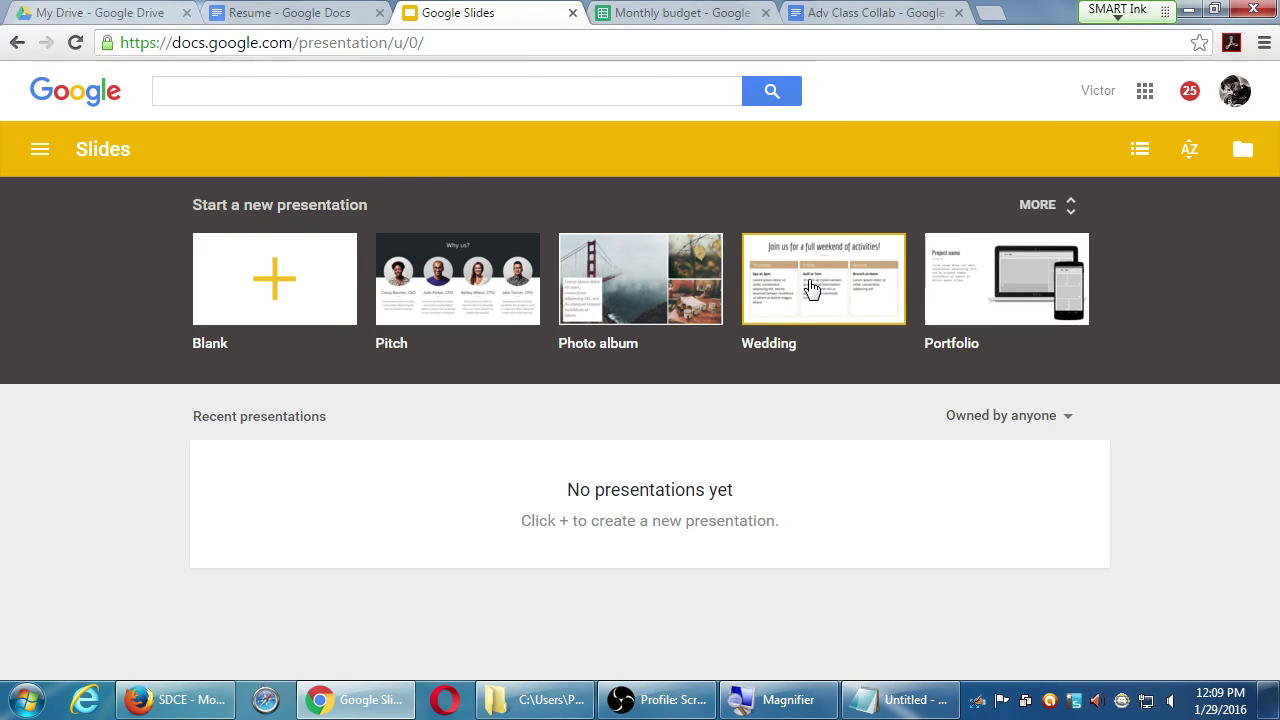
{"action": "left_click", "coordinate": [457, 316]}
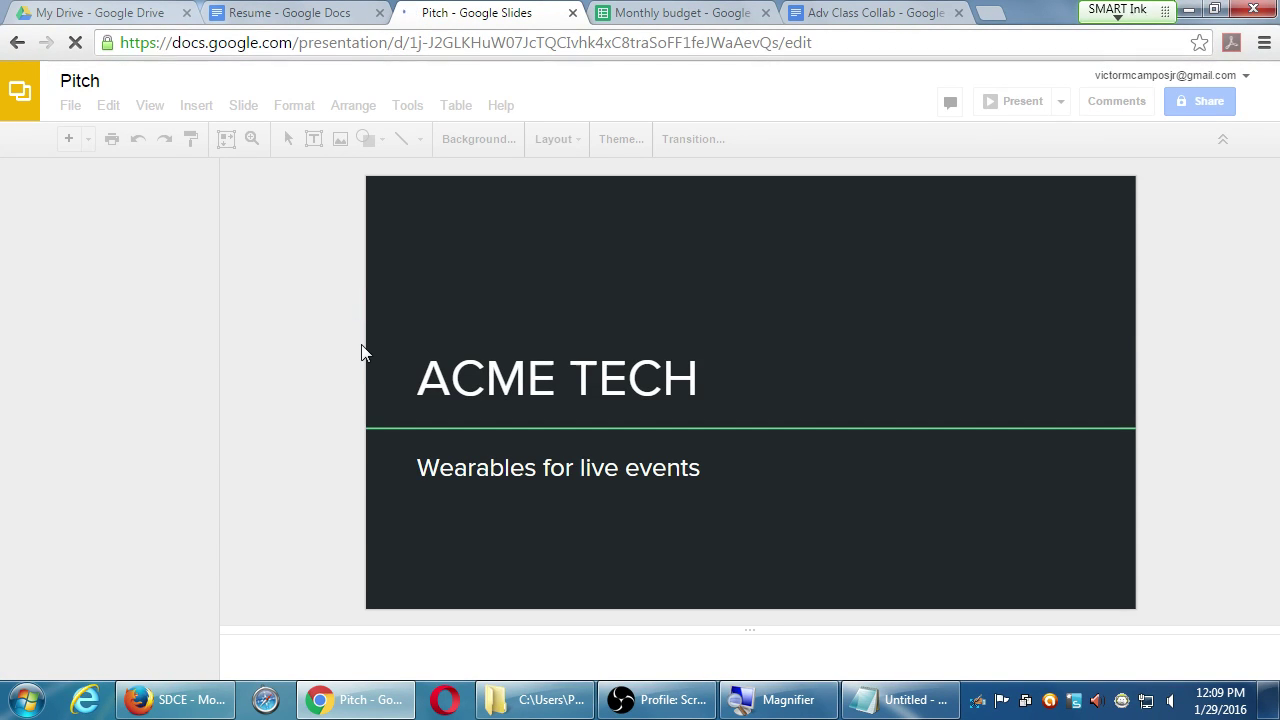
- View the ACME TECH title, mission statement, The problem and The solution slides
{"action": "scroll", "coordinate": [366, 342], "scroll_direction": "down", "scroll_amount": 1}
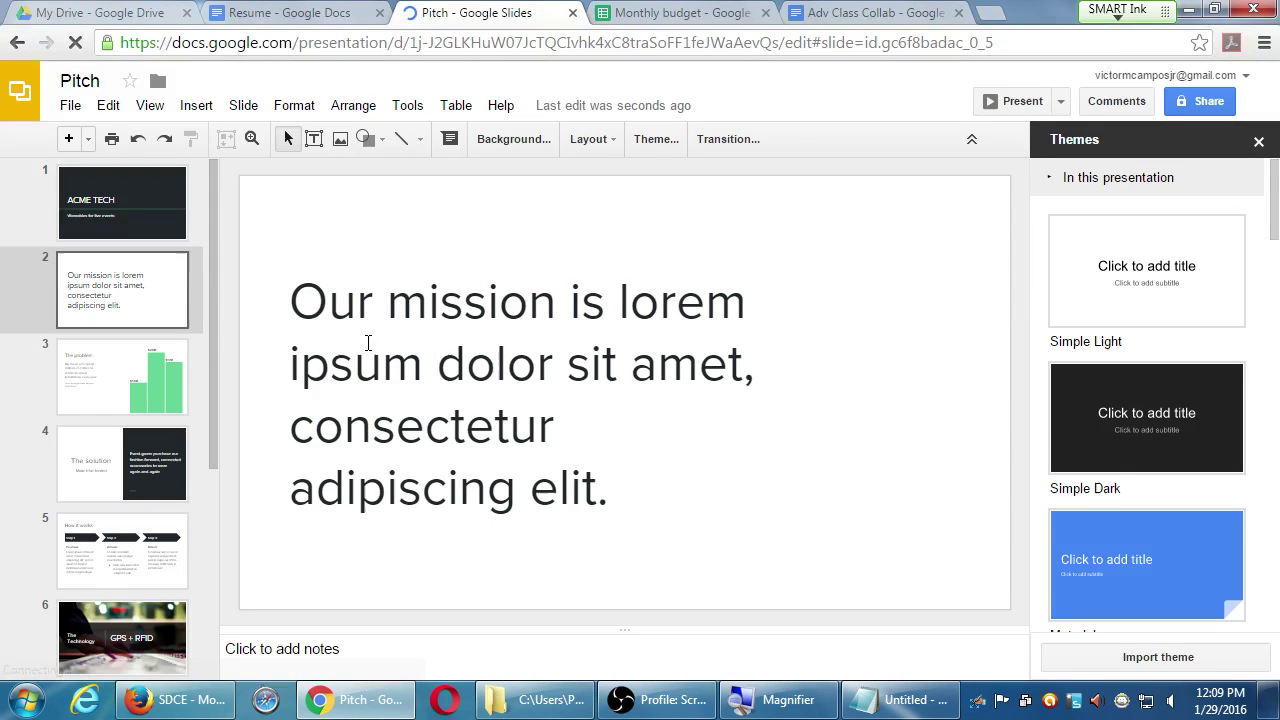
{"action": "scroll", "coordinate": [172, 383], "scroll_direction": "down", "scroll_amount": 5}
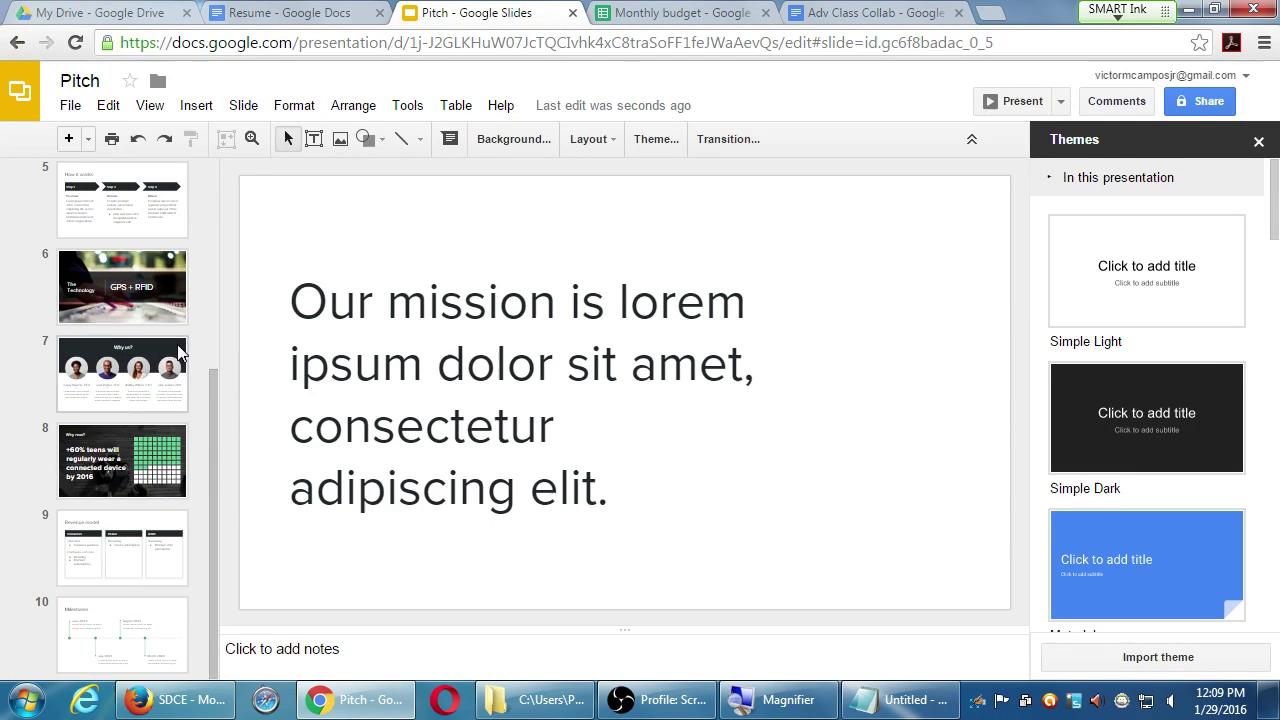
{"action": "scroll", "coordinate": [177, 344], "scroll_direction": "up", "scroll_amount": 5}
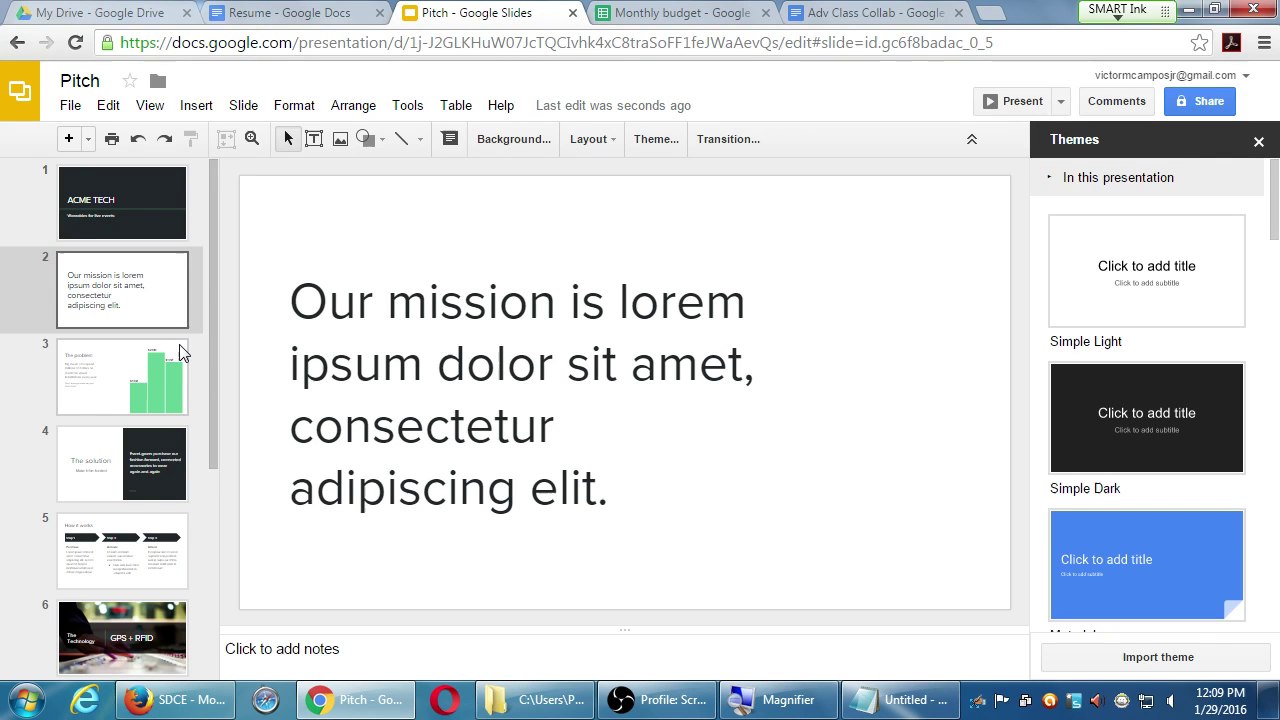
{"action": "left_click", "coordinate": [112, 225]}
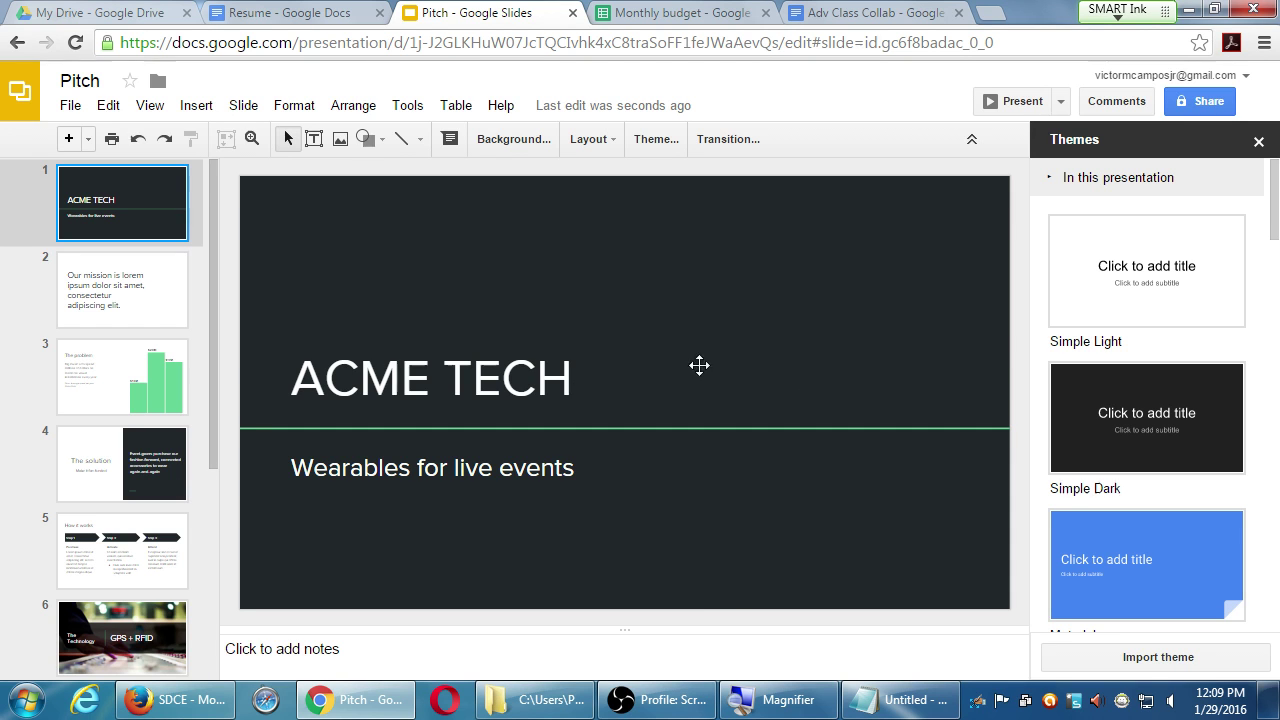
{"action": "left_click", "coordinate": [105, 303]}
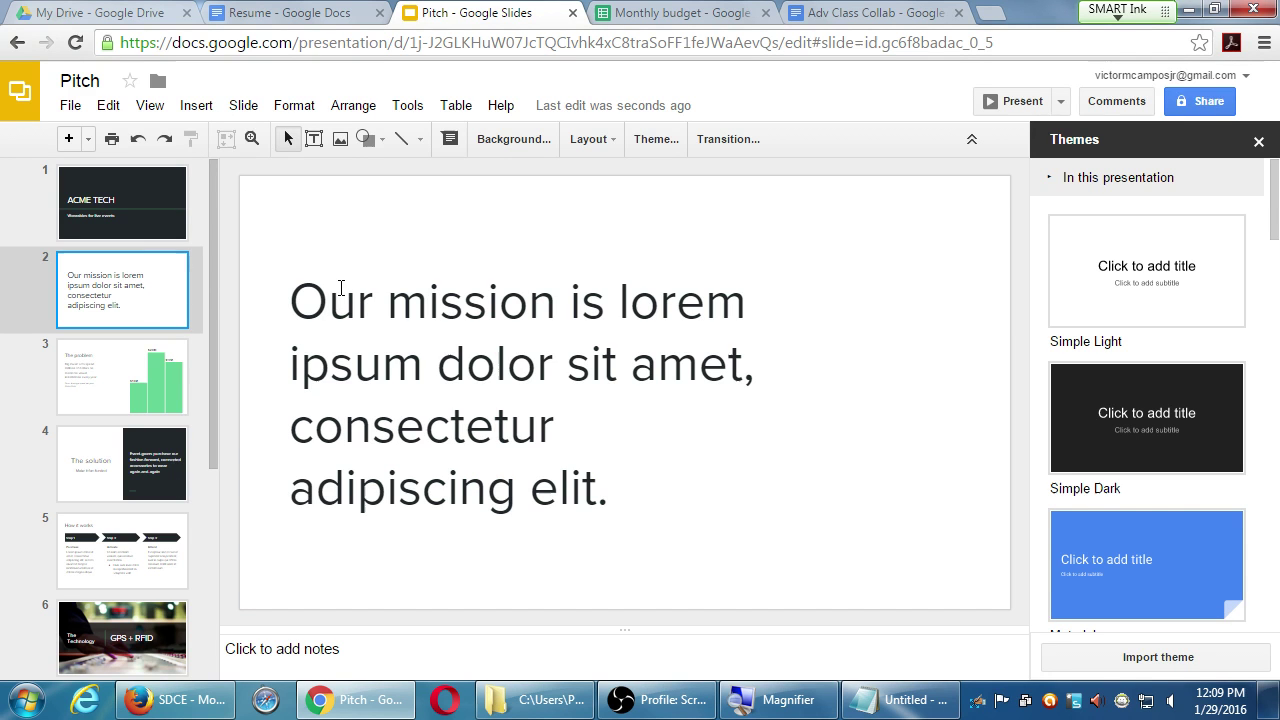
{"action": "left_click", "coordinate": [131, 373]}
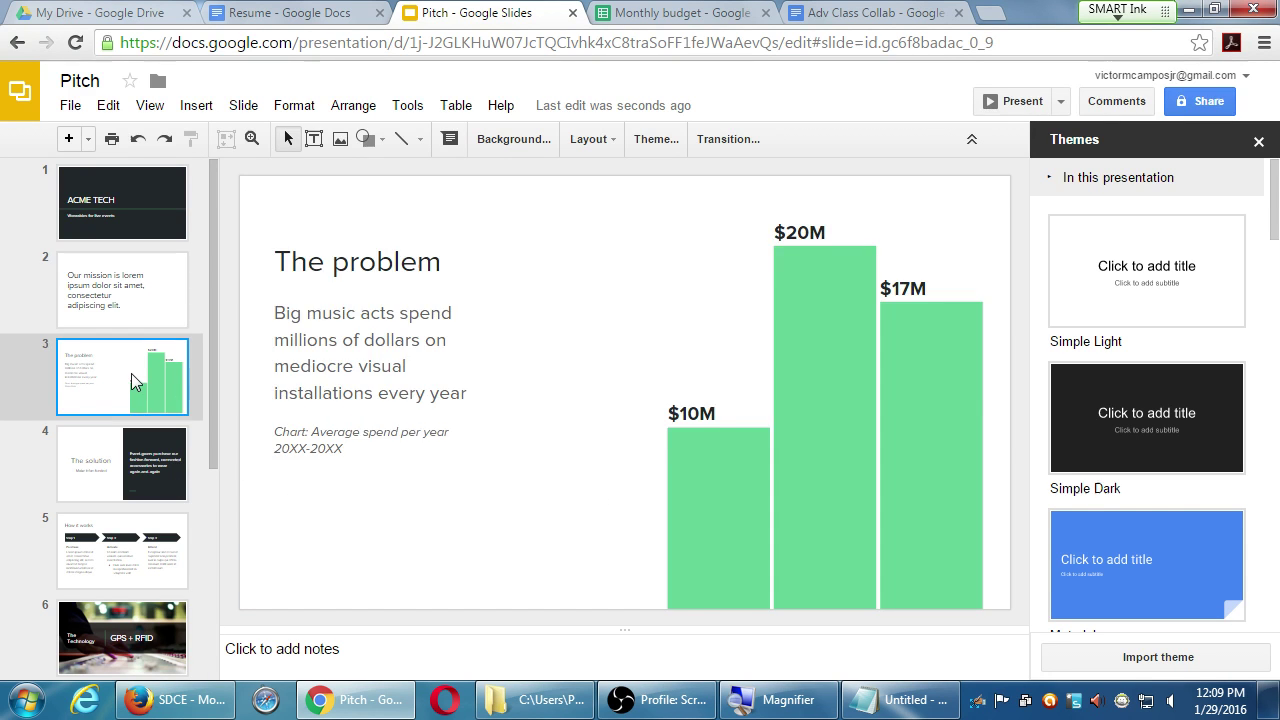
{"action": "left_click", "coordinate": [136, 460]}
- Continue through How it works, Why us? and Why now? to Milestones, then start presenting
{"action": "scroll", "coordinate": [136, 455], "scroll_direction": "down", "scroll_amount": 2}
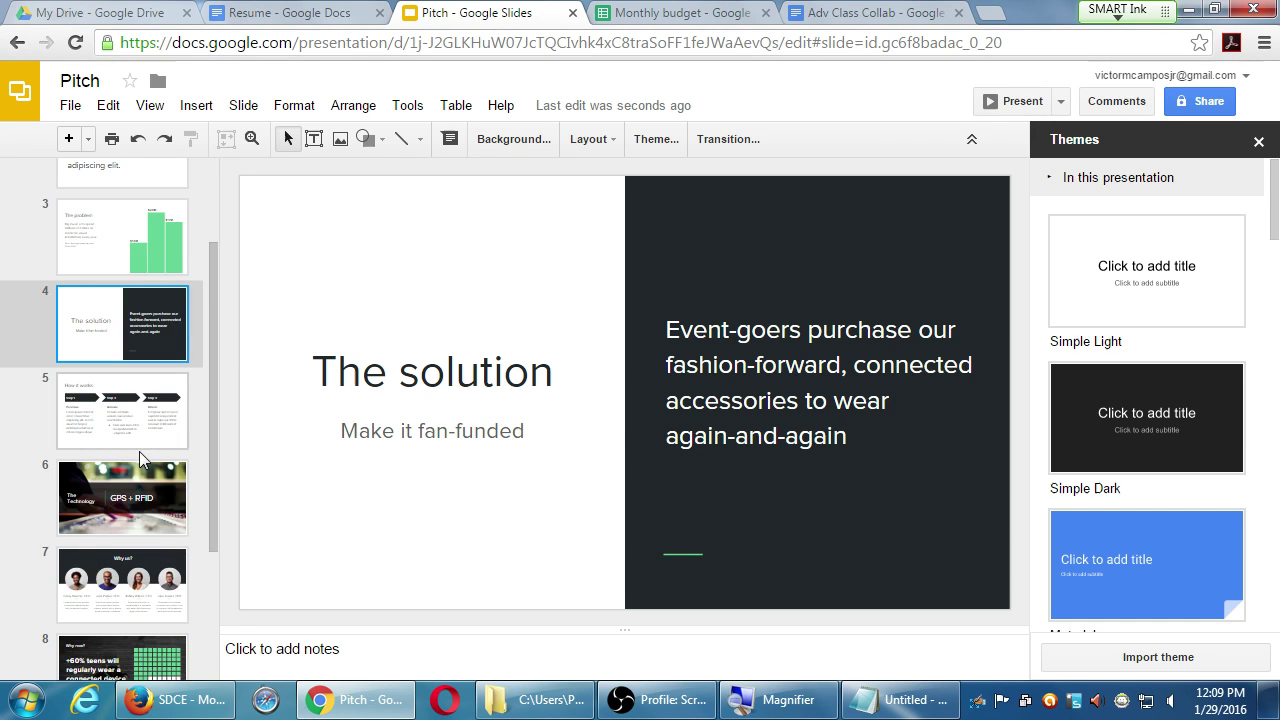
{"action": "left_click", "coordinate": [130, 440]}
{"action": "scroll", "coordinate": [140, 449], "scroll_direction": "down", "scroll_amount": 2}
{"action": "left_click", "coordinate": [124, 386]}
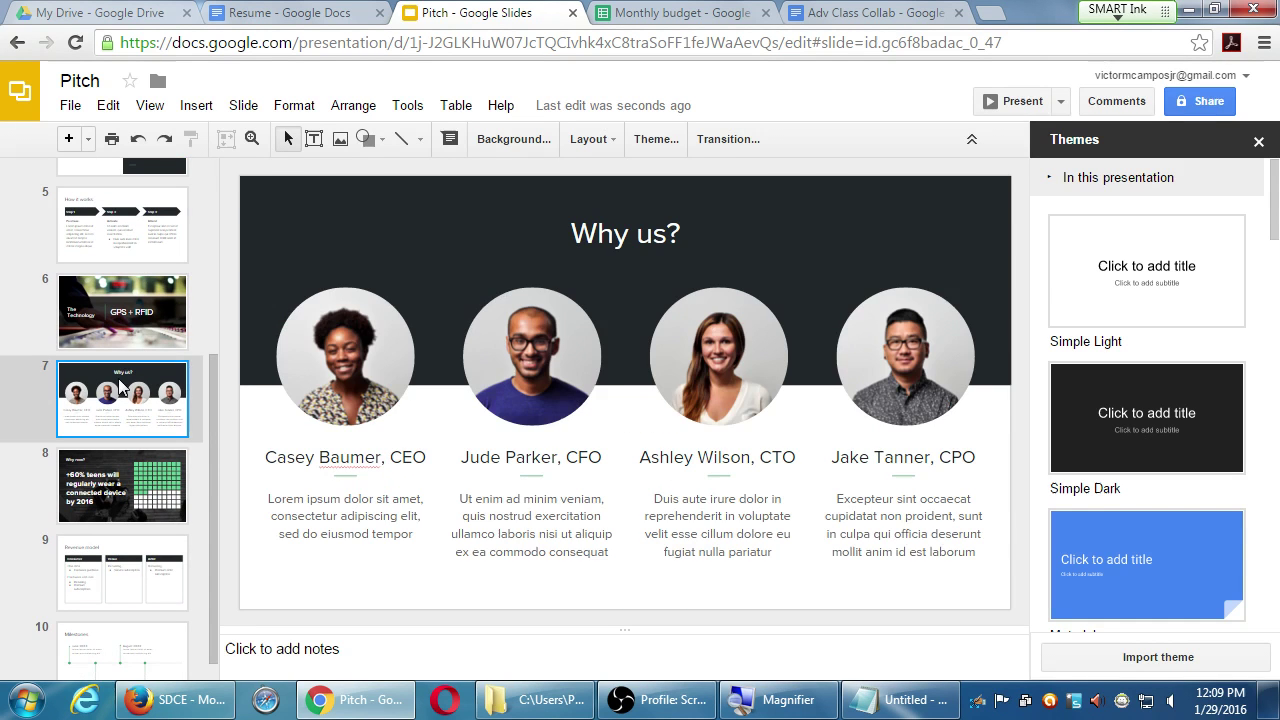
{"action": "key", "text": "Down"}
{"action": "scroll", "coordinate": [190, 510], "scroll_direction": "down", "scroll_amount": 1}
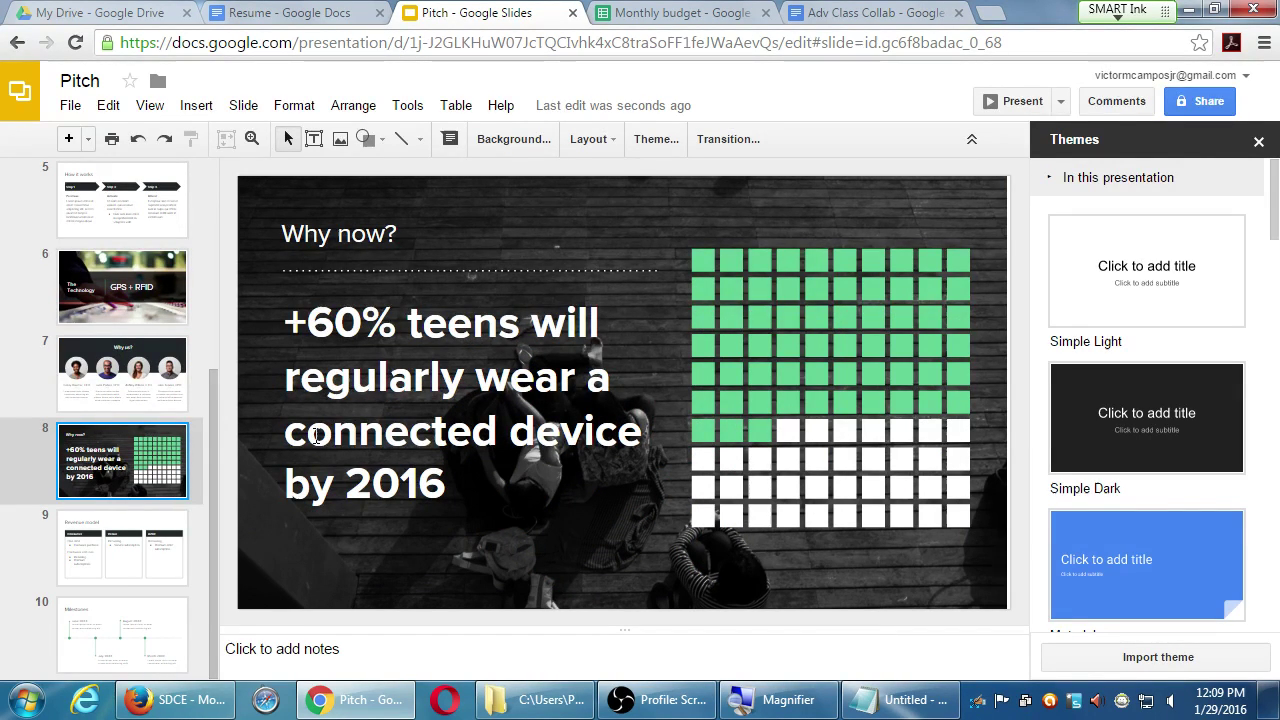
{"action": "left_click", "coordinate": [130, 655]}
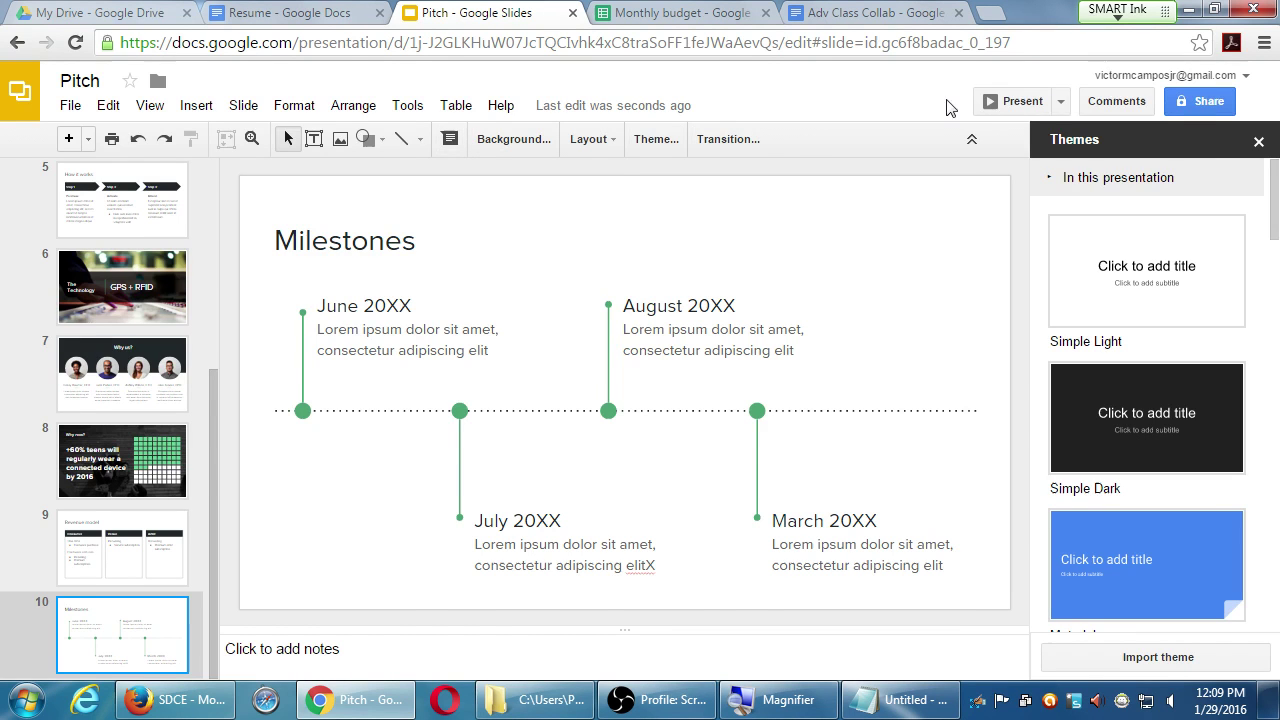
{"action": "left_click", "coordinate": [996, 101]}
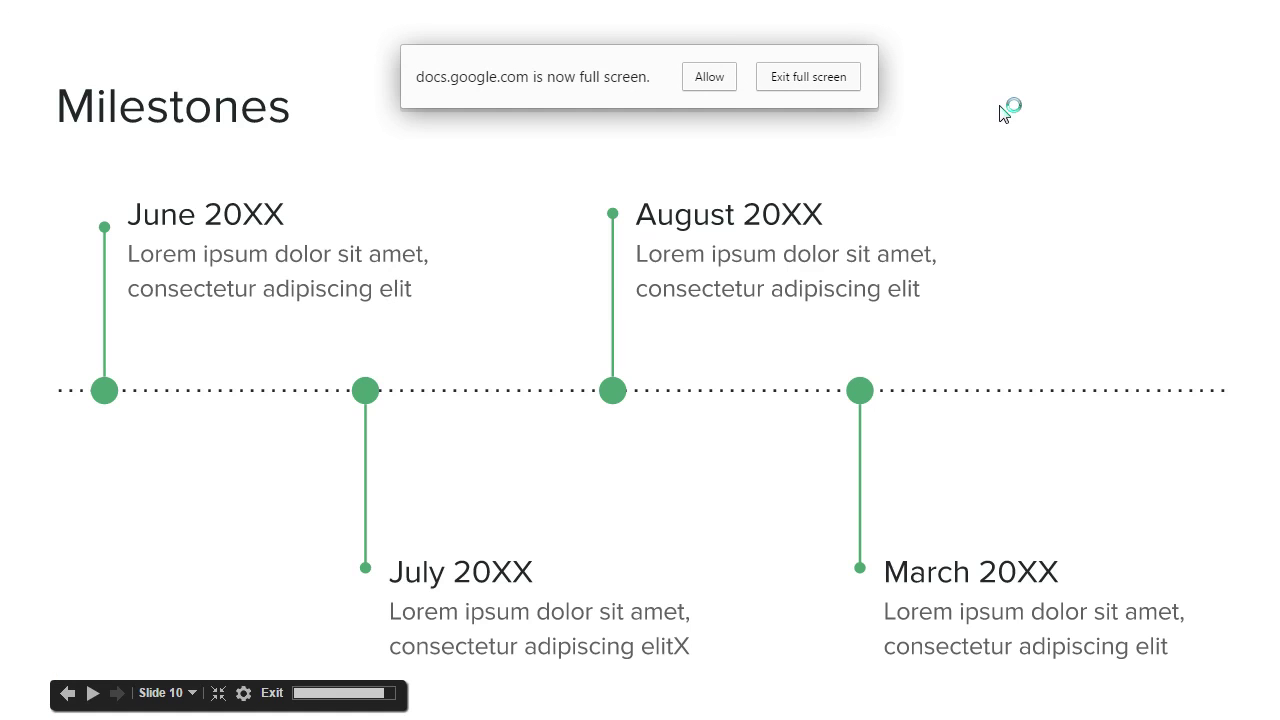
- Allow full screen, step to Revenue model, Why now? and Why us?, then exit the slideshow
{"action": "left_click", "coordinate": [721, 84]}
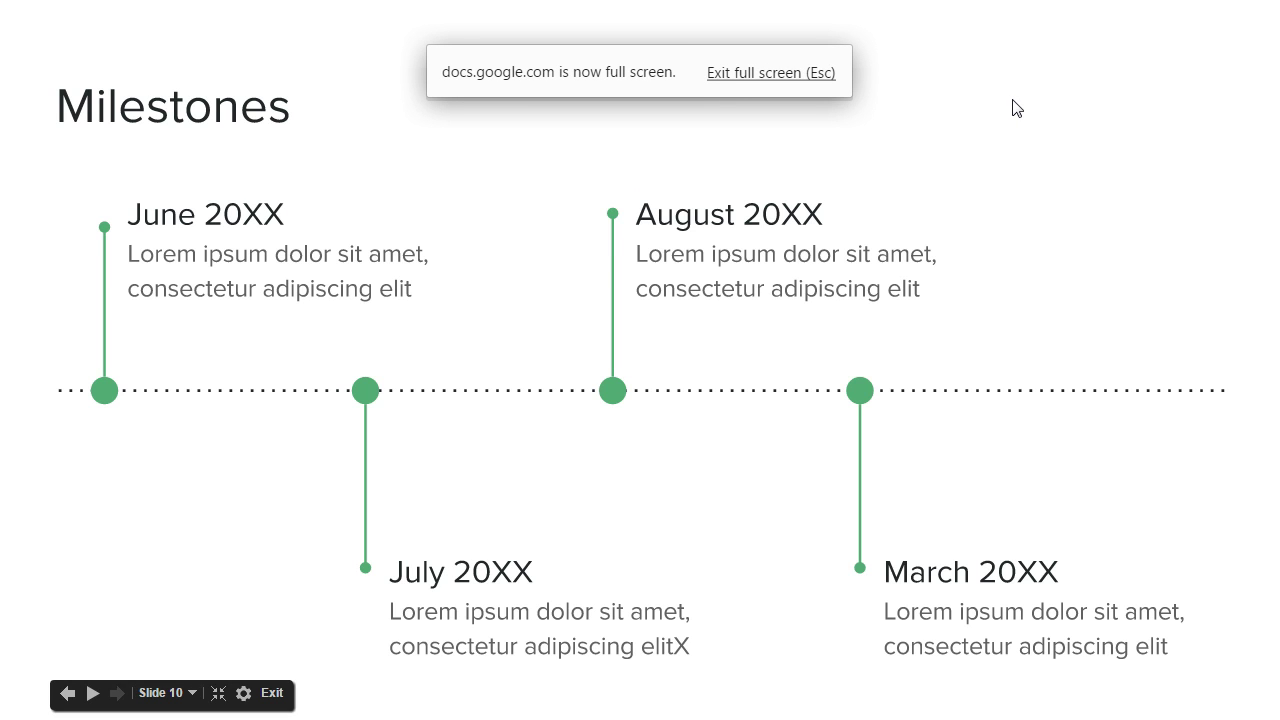
{"action": "key", "text": "Right"}
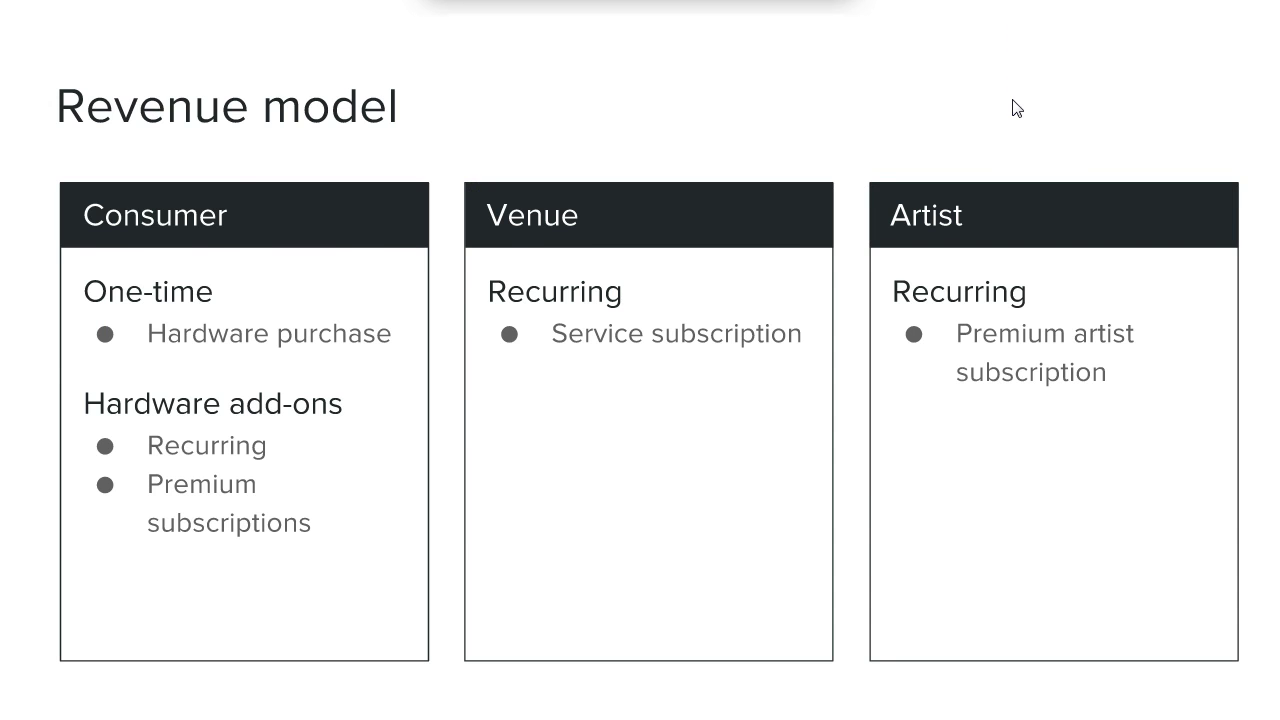
{"action": "key", "text": "Right"}
{"action": "key", "text": "Right"}
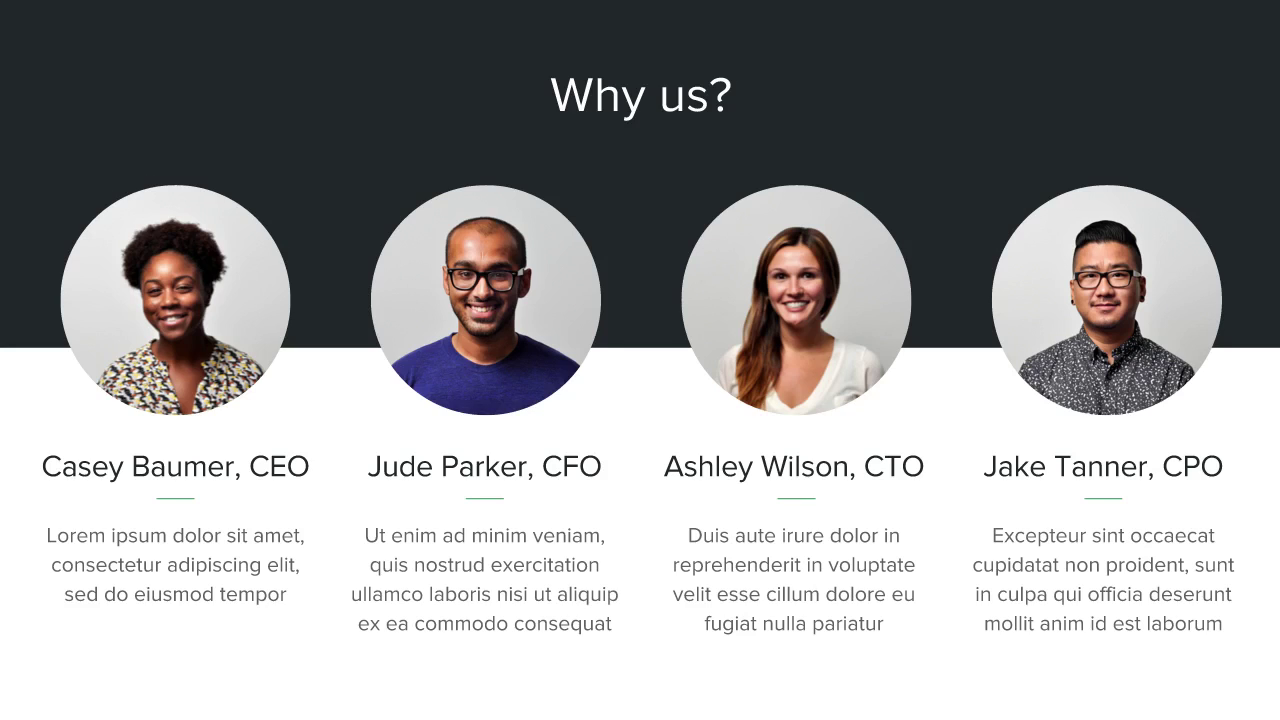
{"action": "key", "text": "Right"}
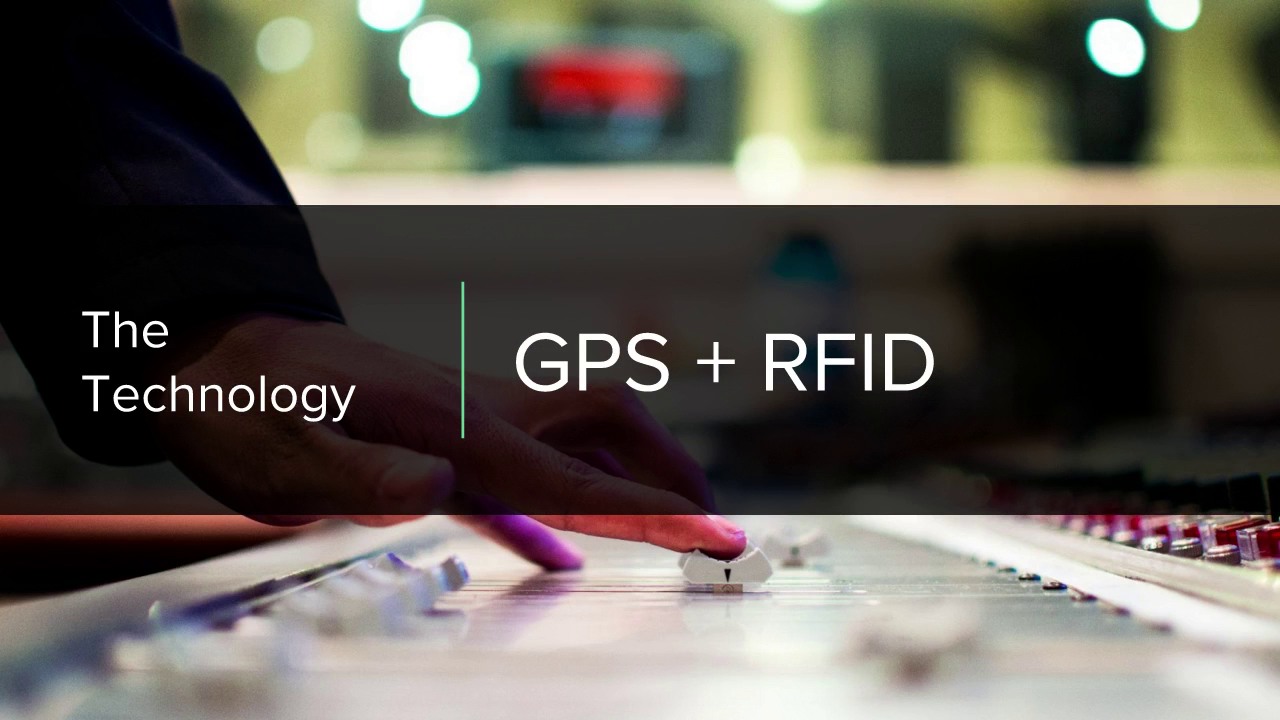
{"action": "key", "text": "Escape"}
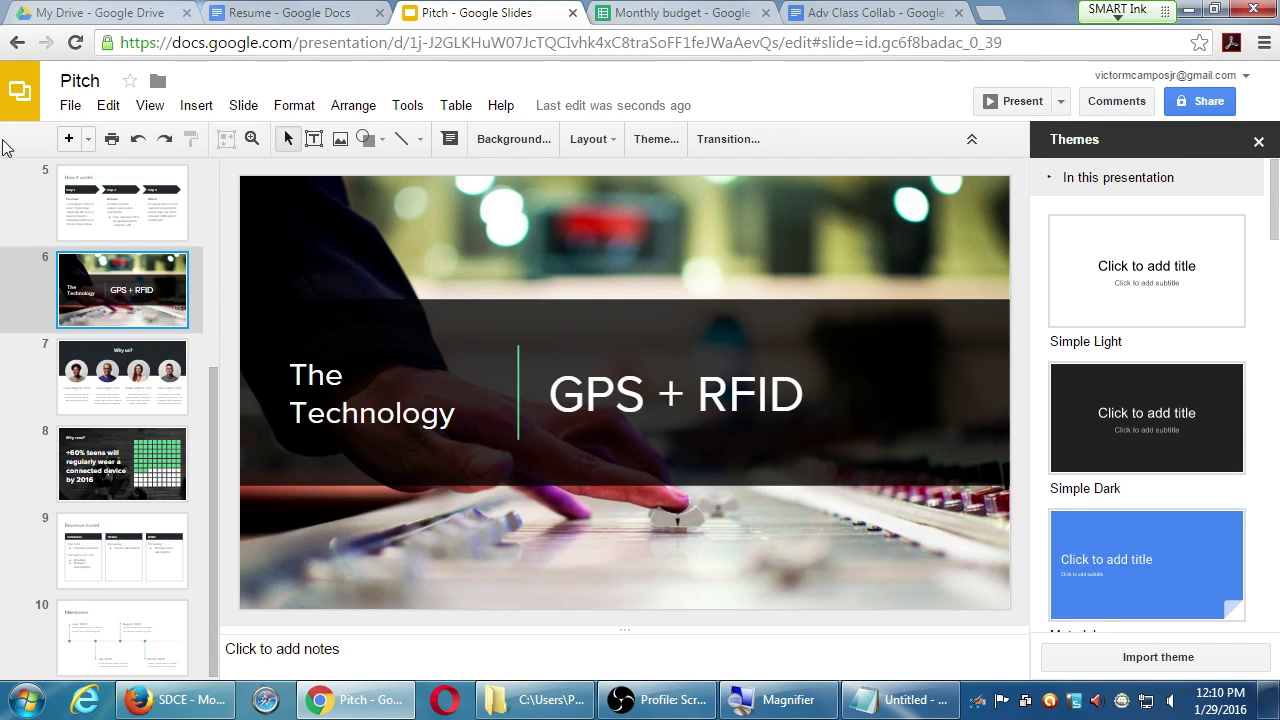
- Show the Download as format submenu from the Pitch deck's File menu
{"action": "left_click", "coordinate": [70, 105]}
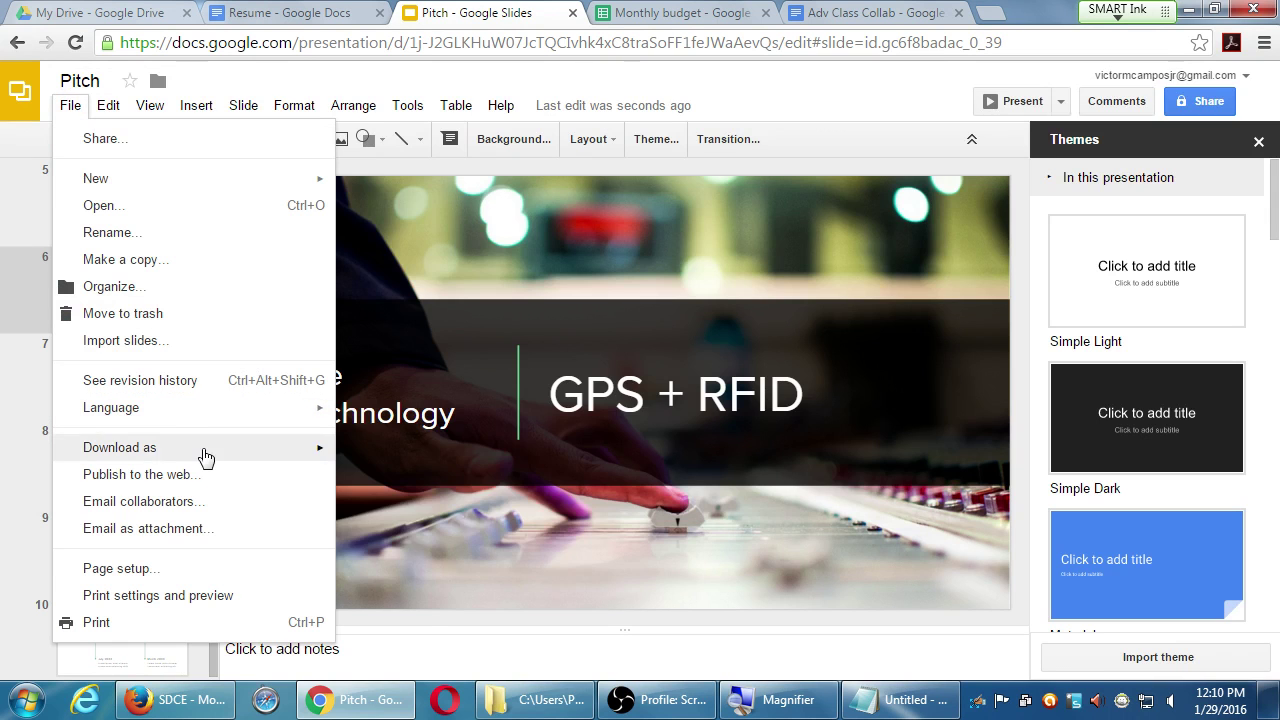
{"action": "mouse_move", "coordinate": [206, 456]}
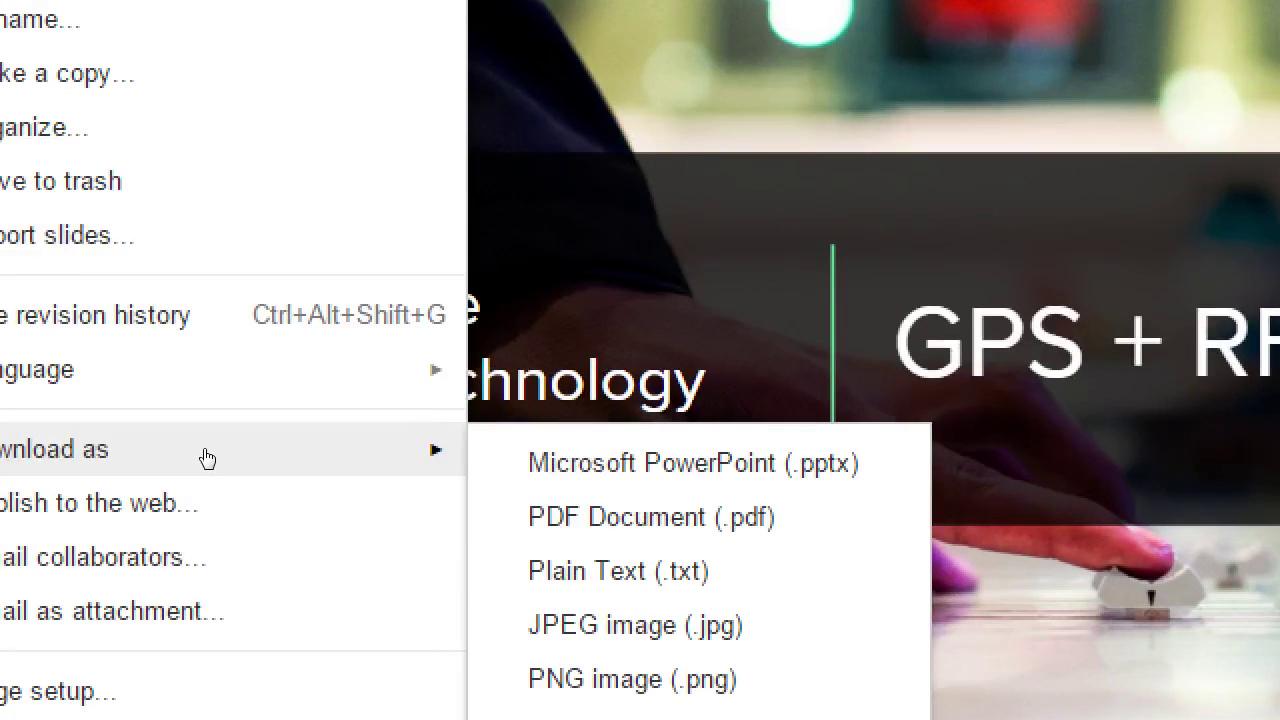
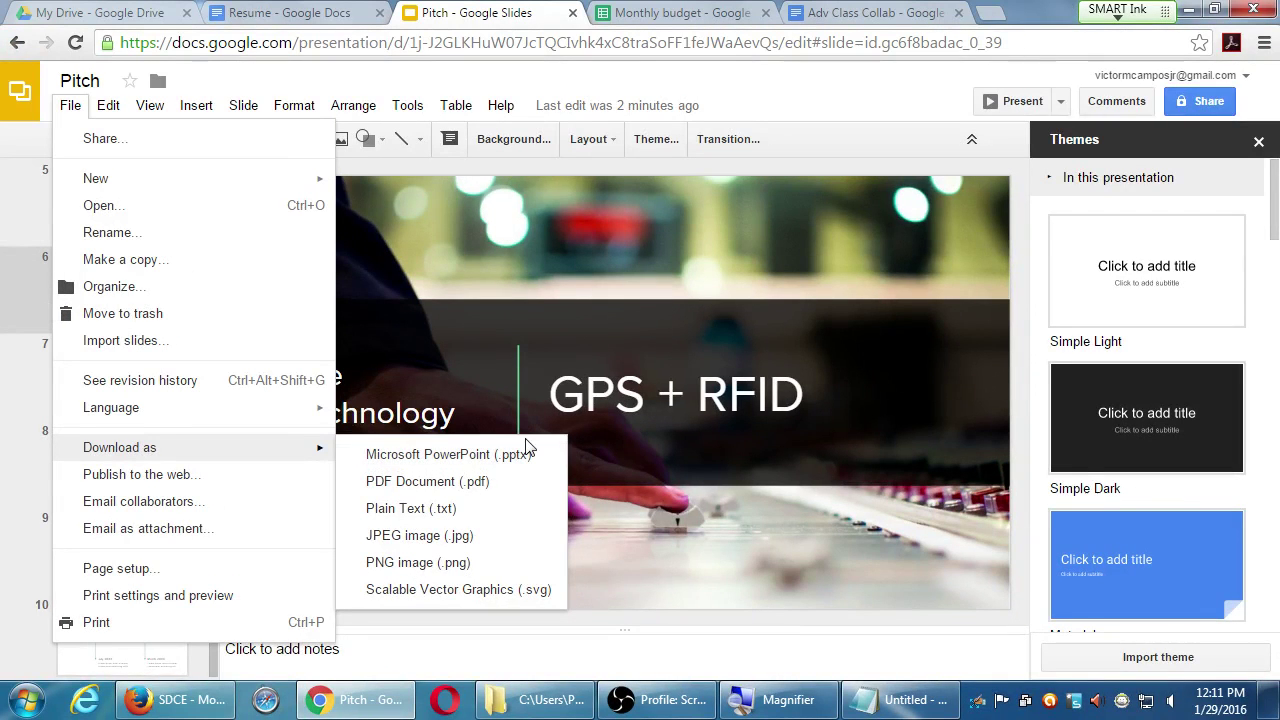
- Switch to the My Drive tab and dismiss the completed-uploads panel
{"action": "left_click", "coordinate": [141, 11]}
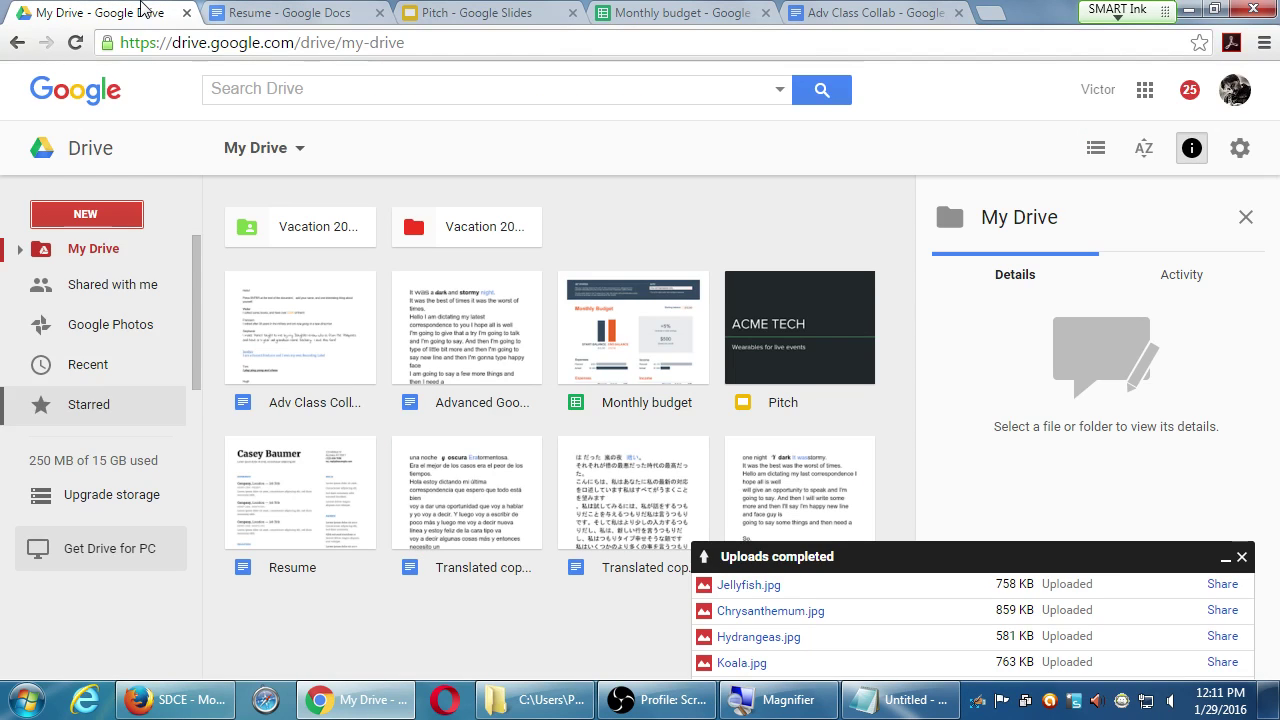
{"action": "left_click", "coordinate": [70, 212]}
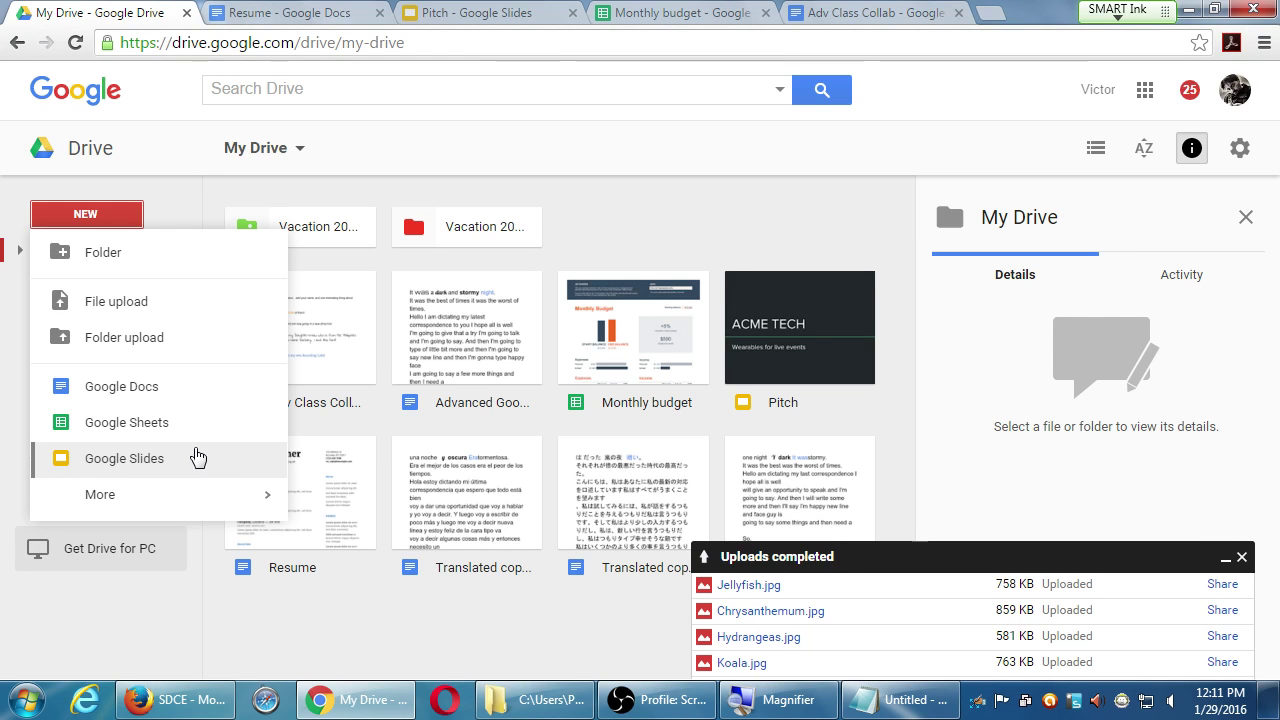
{"action": "left_click", "coordinate": [769, 232]}
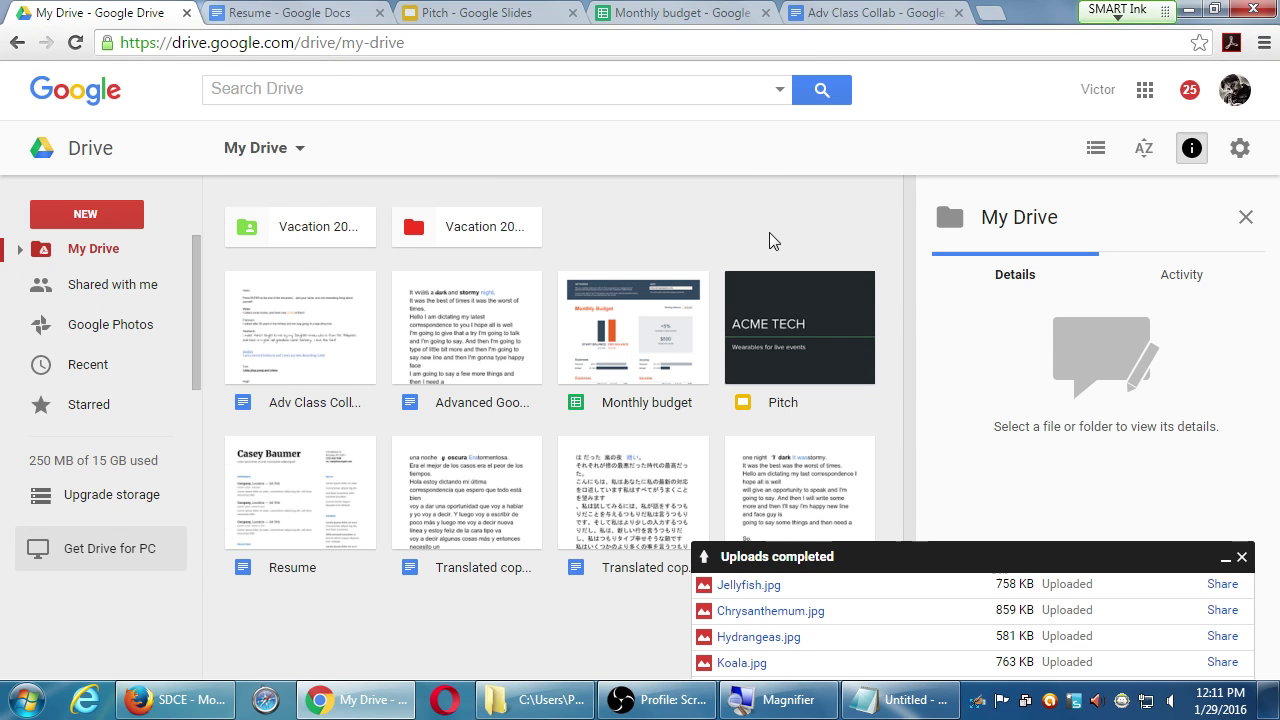
{"action": "left_click", "coordinate": [1242, 557]}
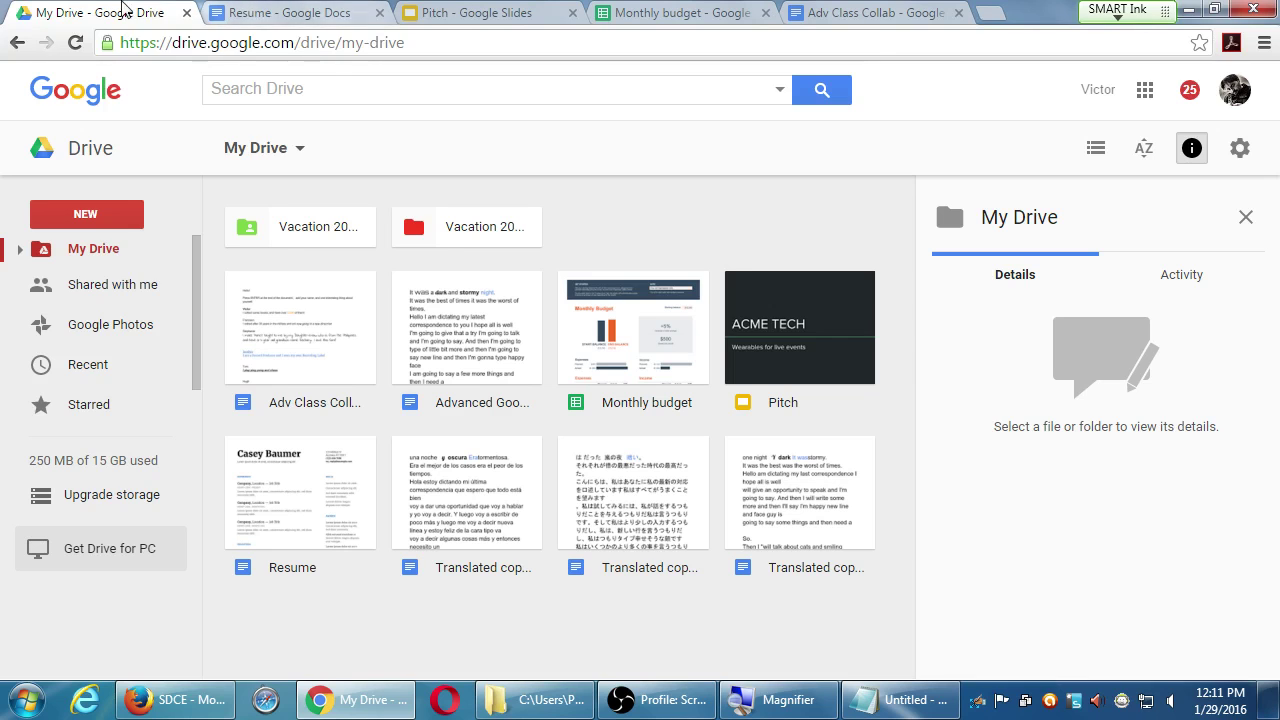
- Close all browser tabs except My Drive using the tab's Close other tabs option
{"action": "right_click", "coordinate": [84, 6]}
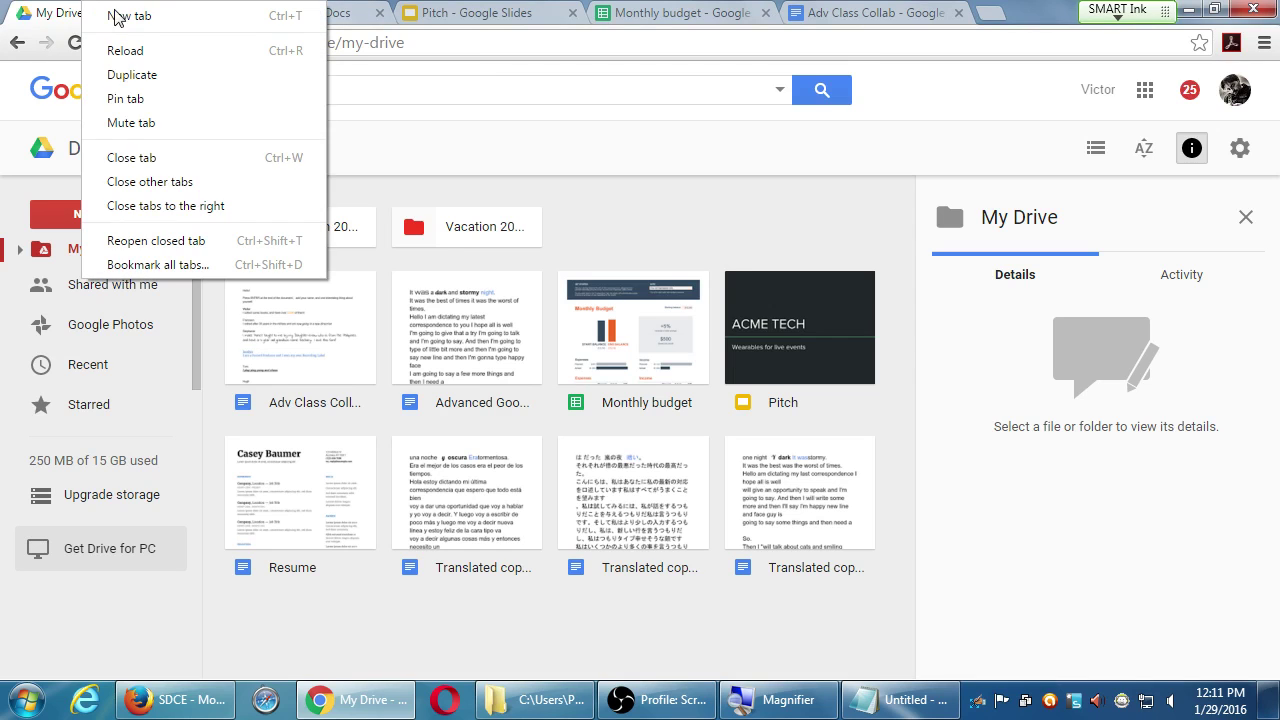
{"action": "left_click", "coordinate": [168, 184]}
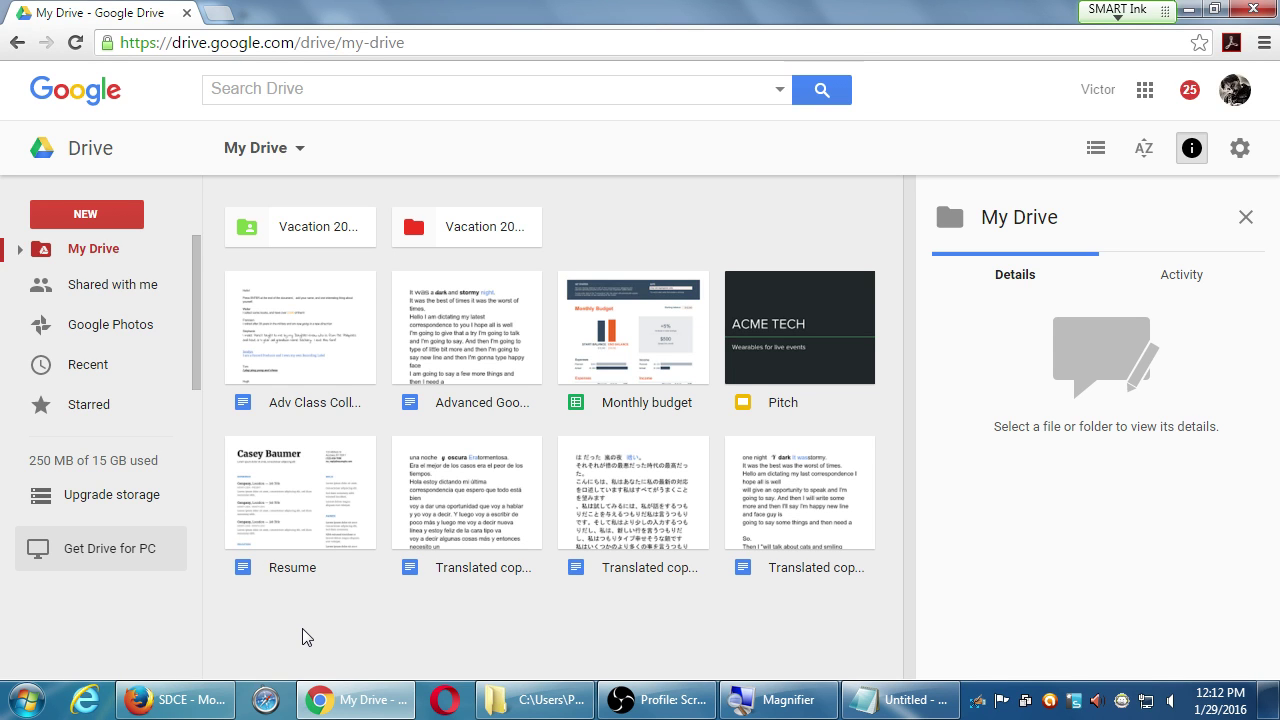
- Remove the Pitch presentation from My Drive to the trash
{"action": "right_click", "coordinate": [769, 314]}
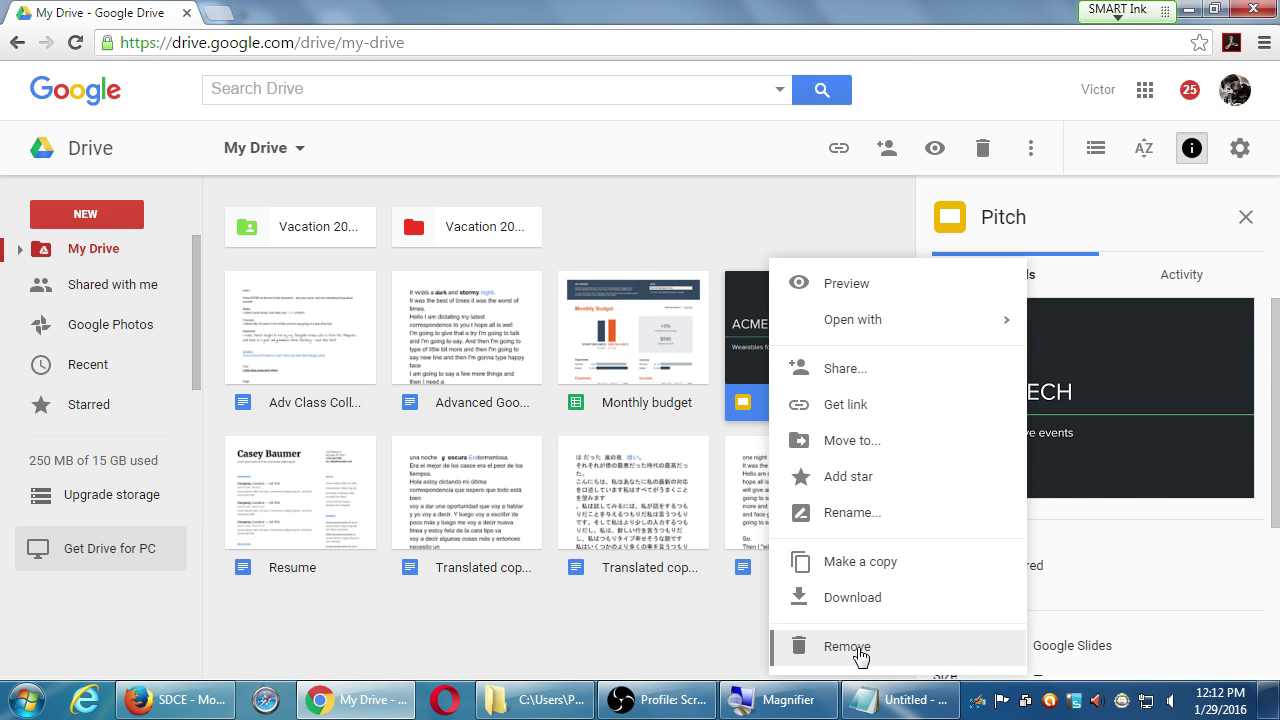
{"action": "left_click", "coordinate": [731, 640]}
{"action": "left_click", "coordinate": [806, 360]}
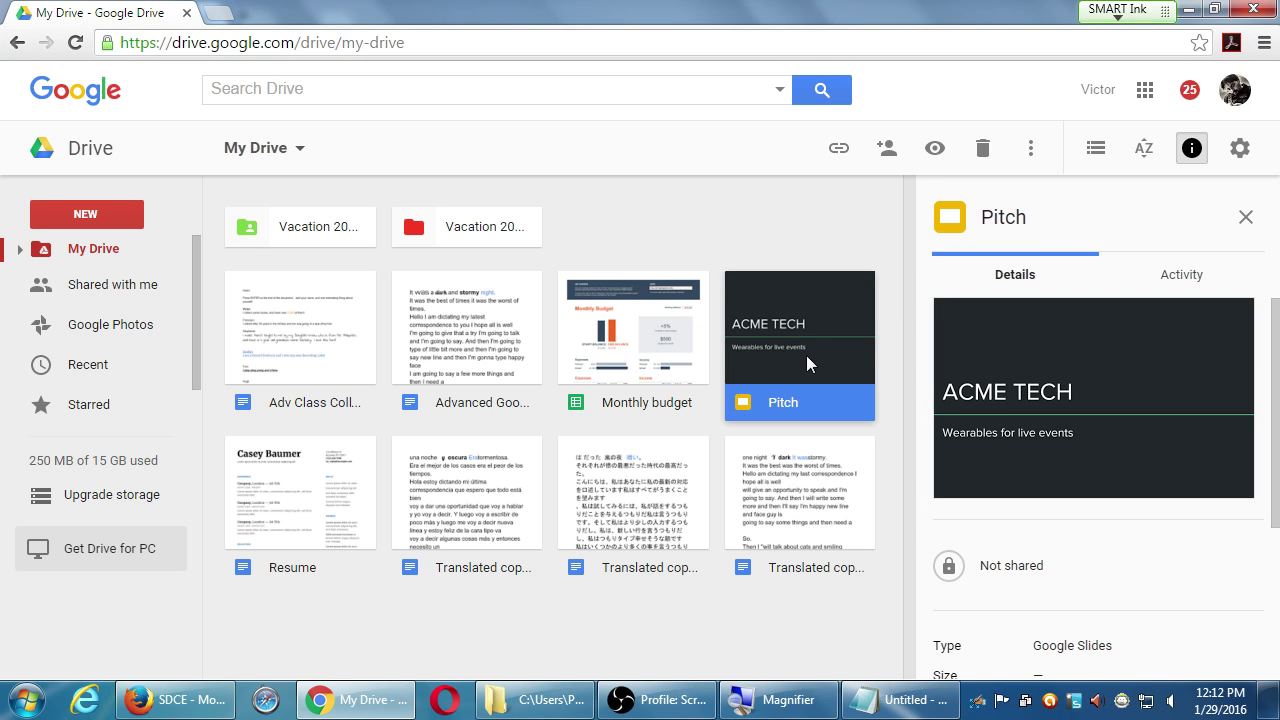
{"action": "right_click", "coordinate": [806, 355]}
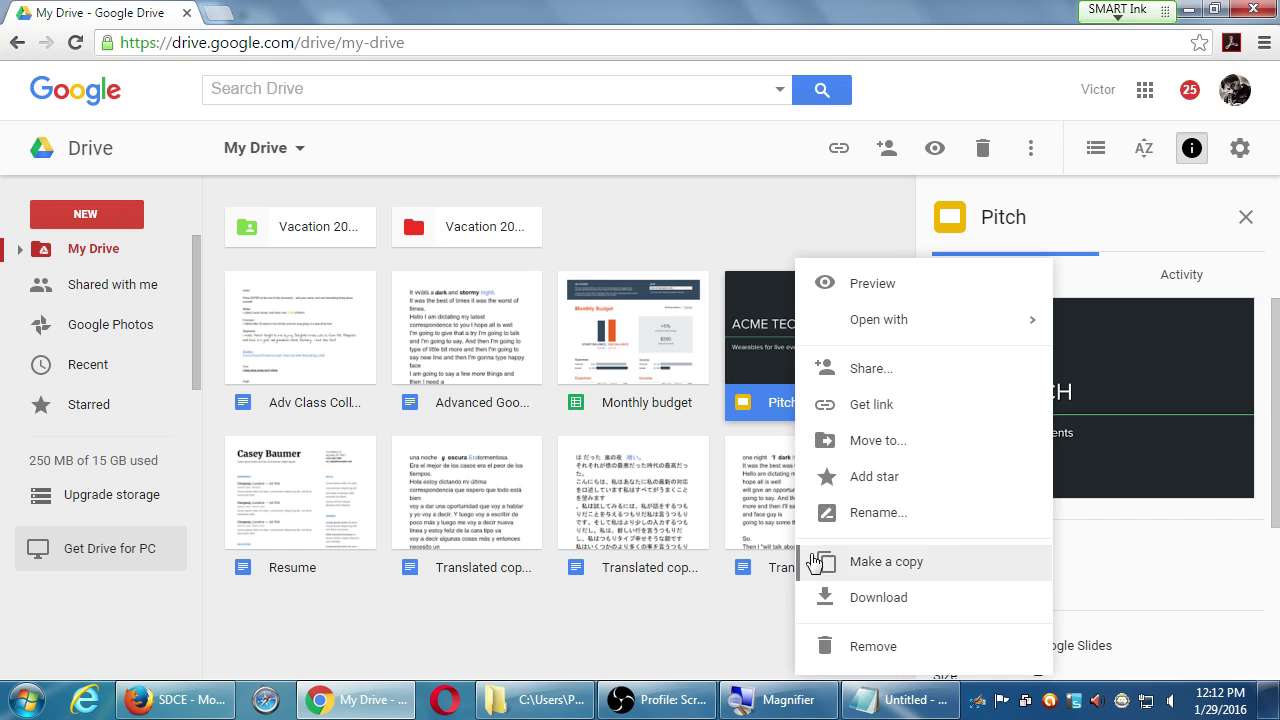
{"action": "left_click", "coordinate": [857, 646]}
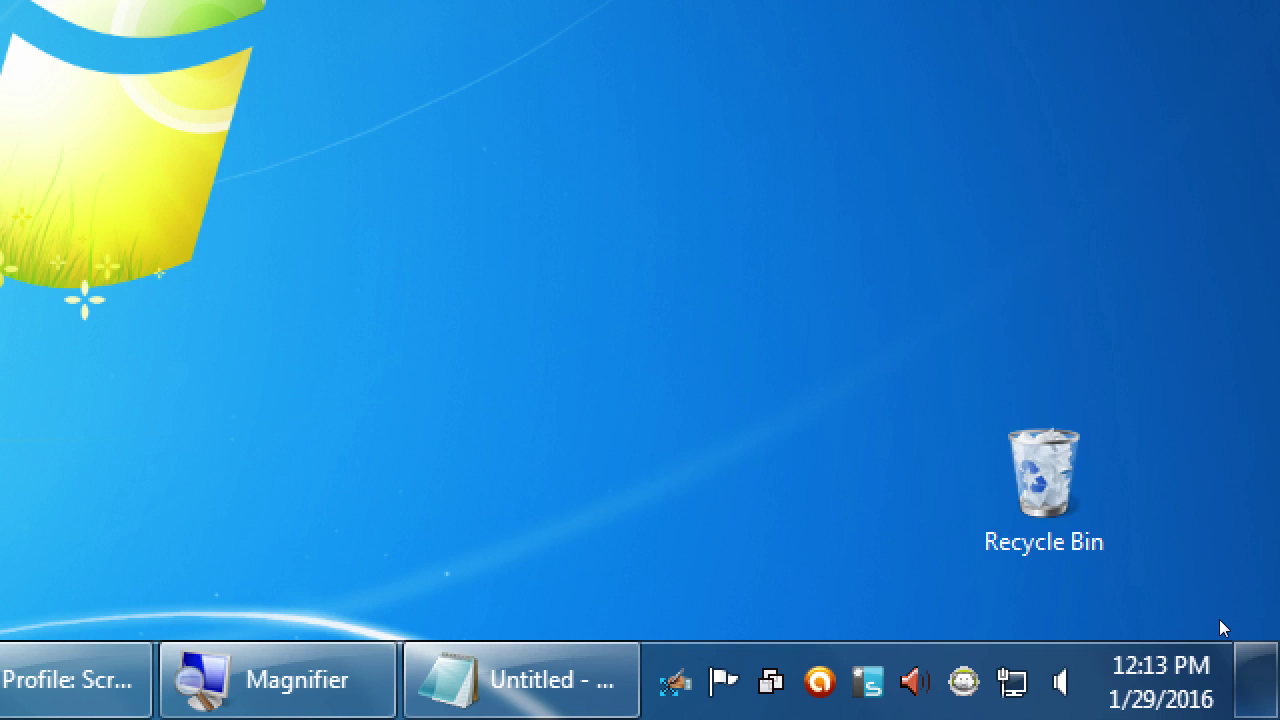
{"action": "key", "text": "alt+Tab"}
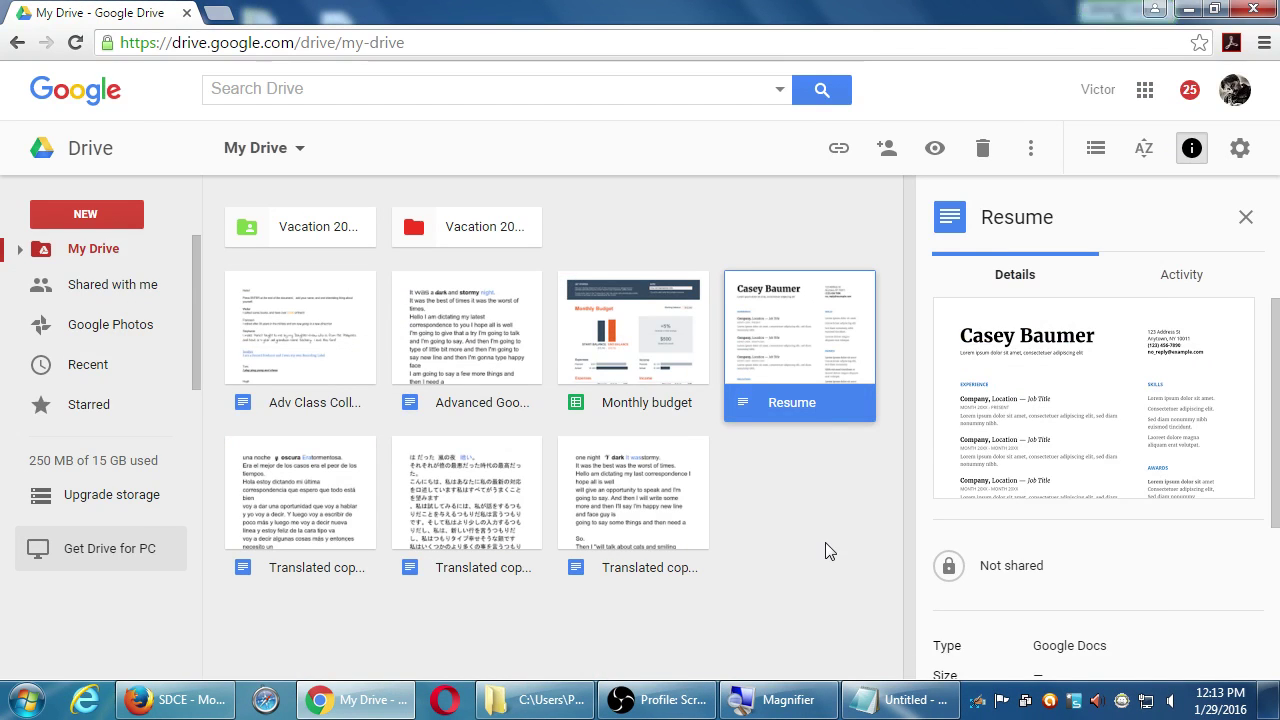
{"action": "left_click", "coordinate": [825, 542]}
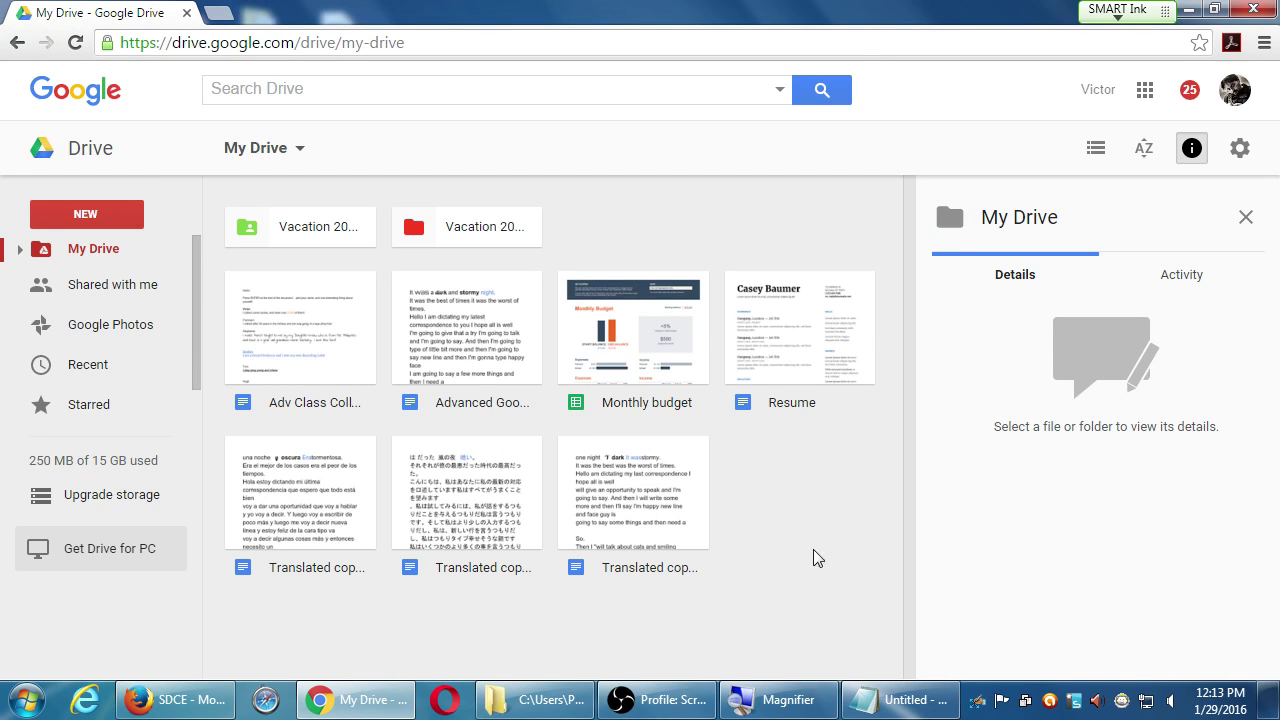
{"action": "left_click", "coordinate": [20, 250]}
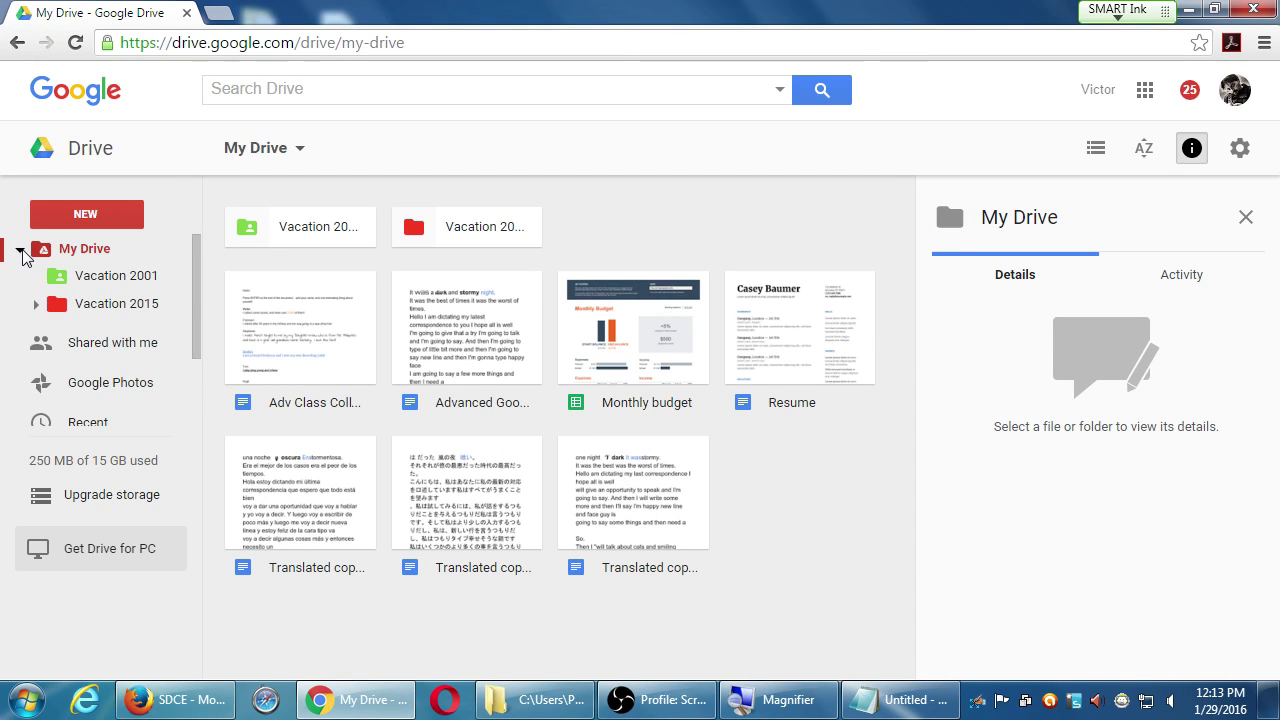
{"action": "left_click", "coordinate": [21, 250]}
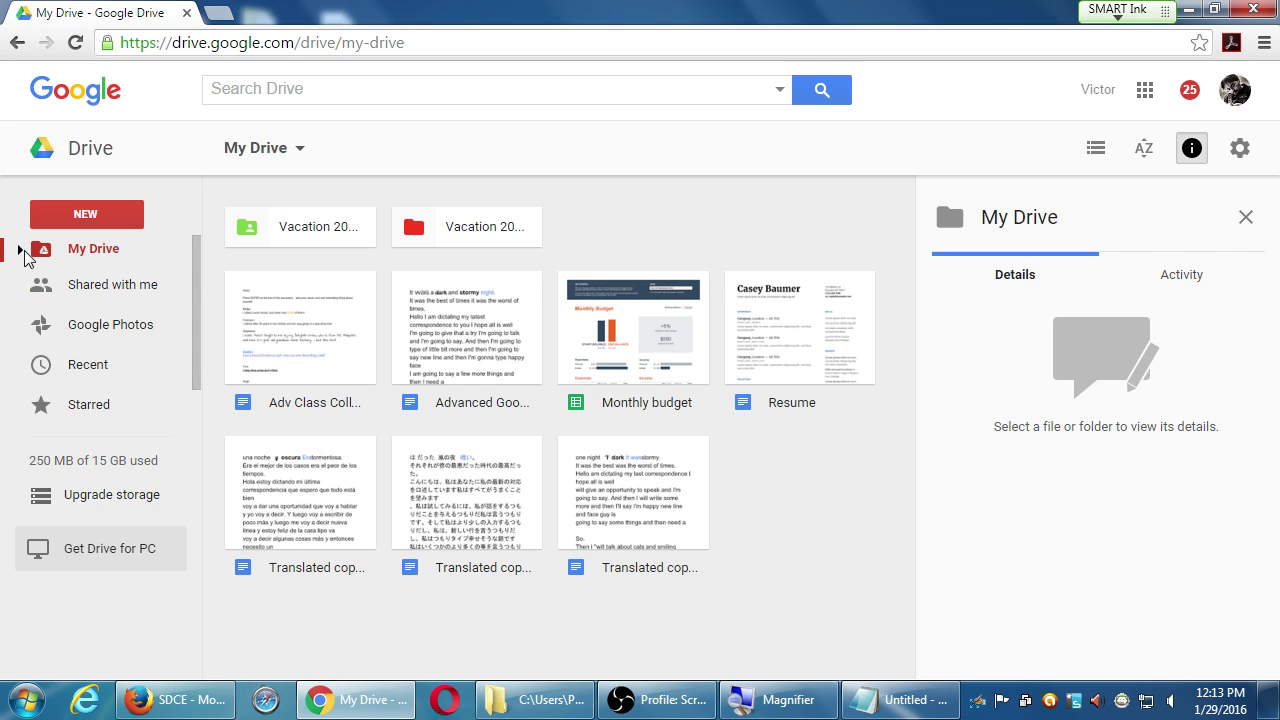
{"action": "left_click_drag", "start_coordinate": [193, 328], "coordinate": [194, 394]}
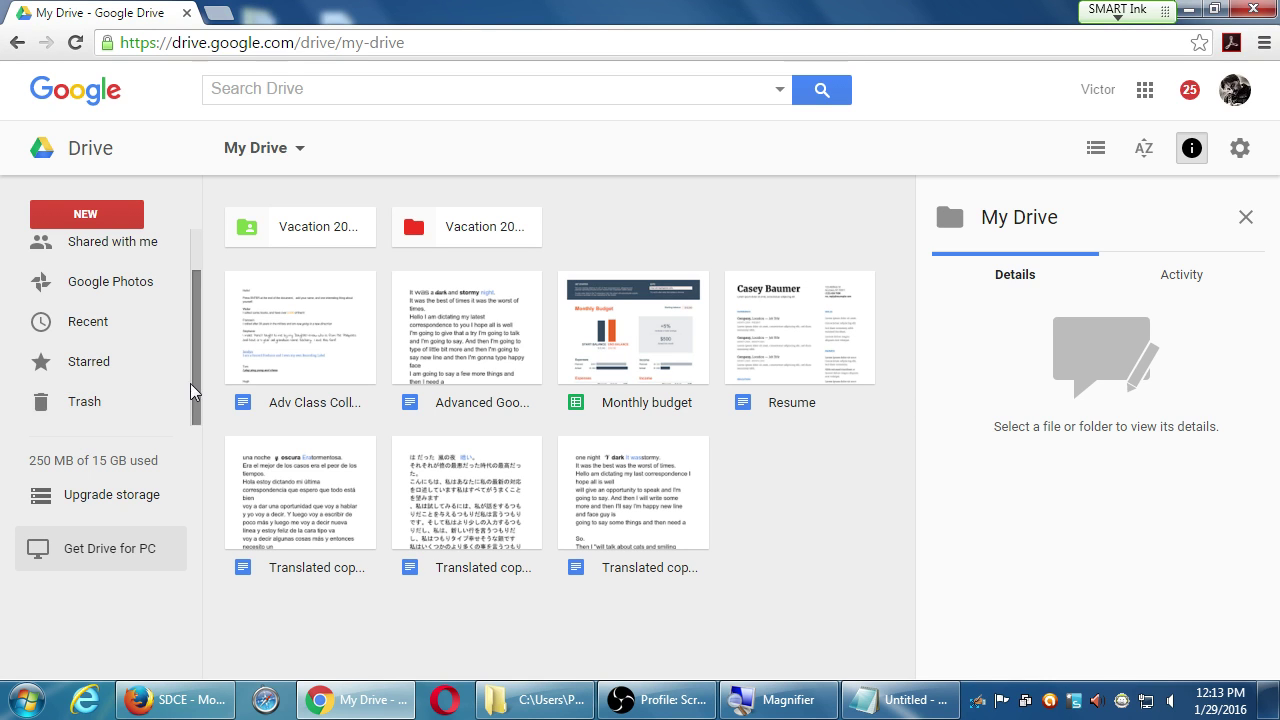
{"action": "left_click_drag", "start_coordinate": [190, 383], "coordinate": [188, 289]}
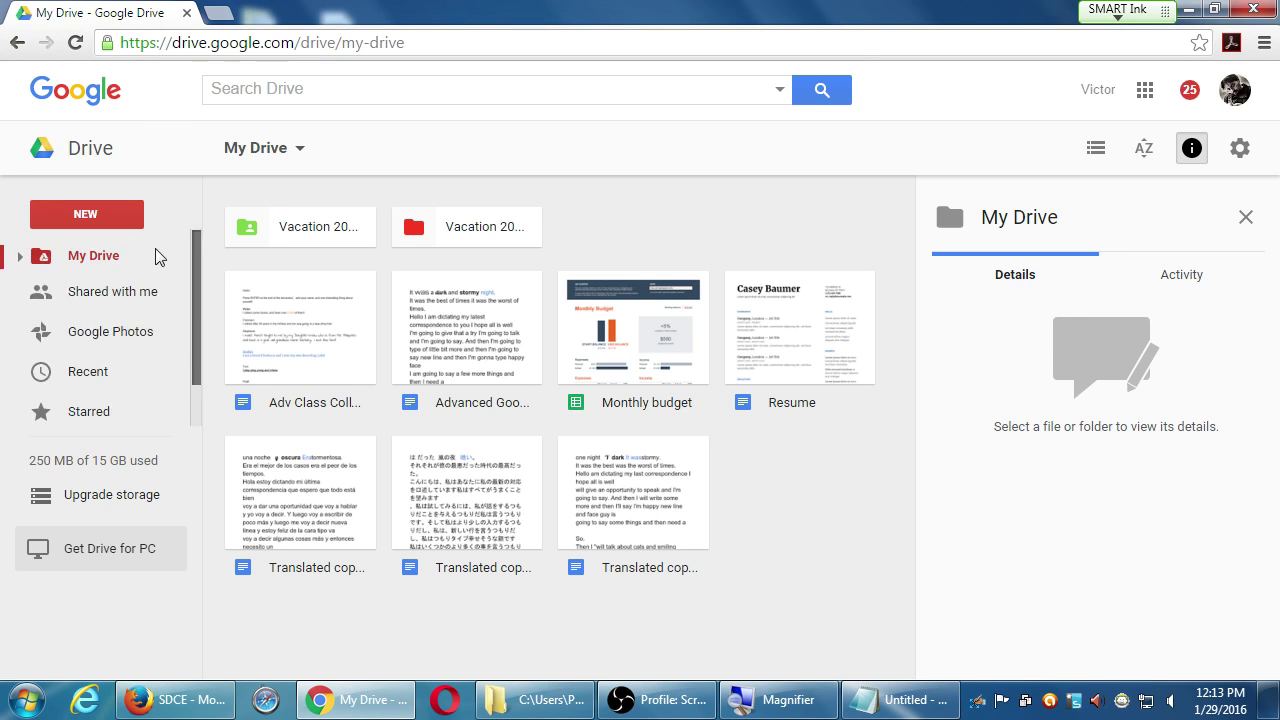
{"action": "scroll", "coordinate": [153, 300], "scroll_direction": "down", "scroll_amount": 1}
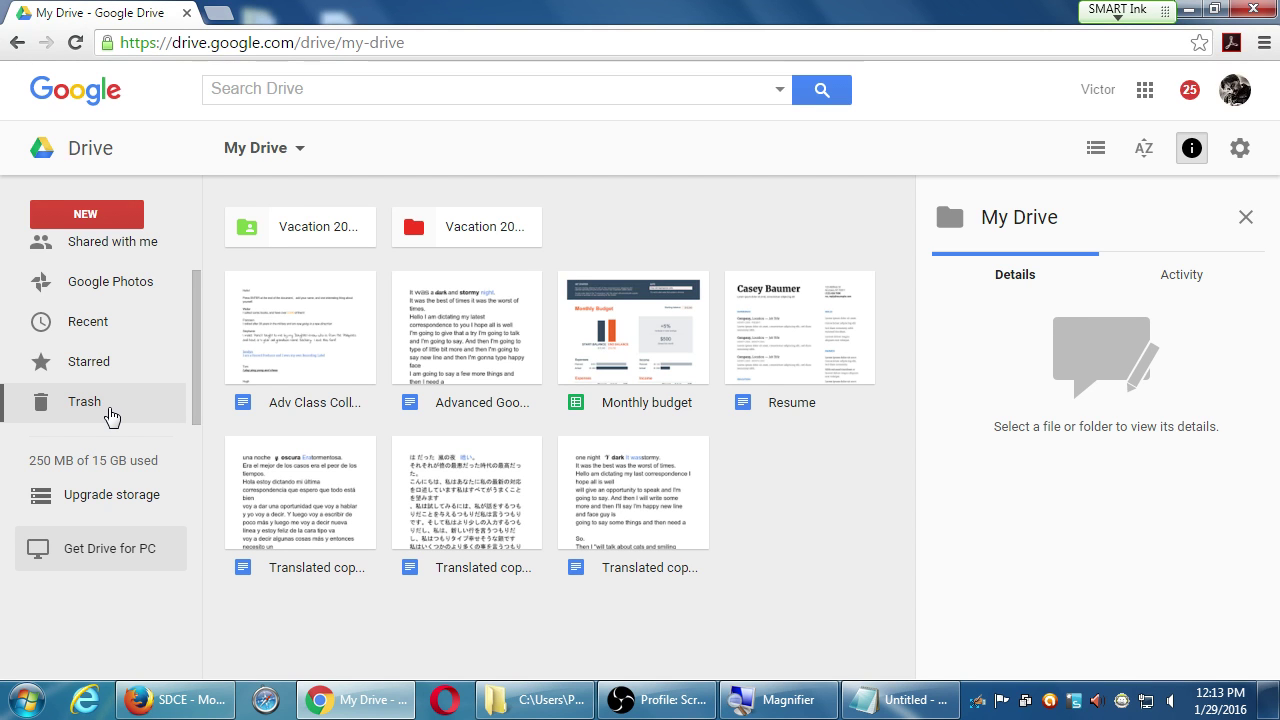
- Open the Trash and check a deleted spreadsheet copy's Restore and Delete forever options without changing anything
{"action": "left_click", "coordinate": [110, 416]}
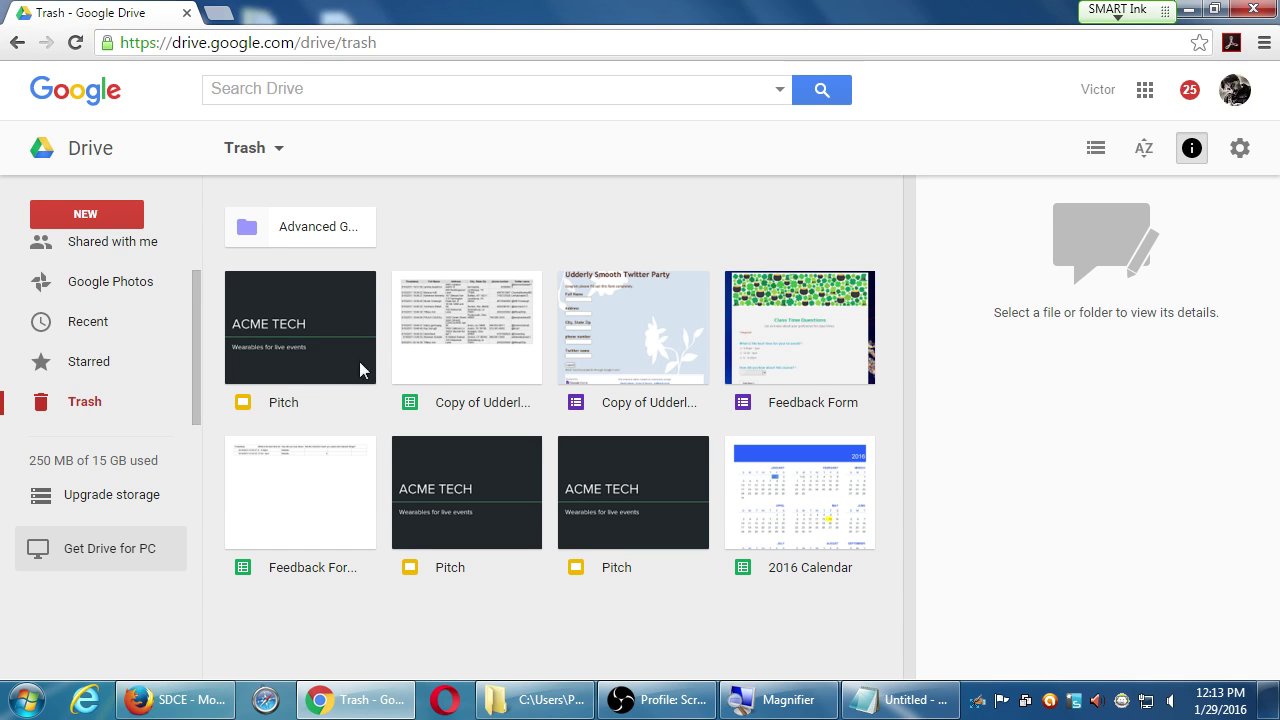
{"action": "right_click", "coordinate": [467, 316]}
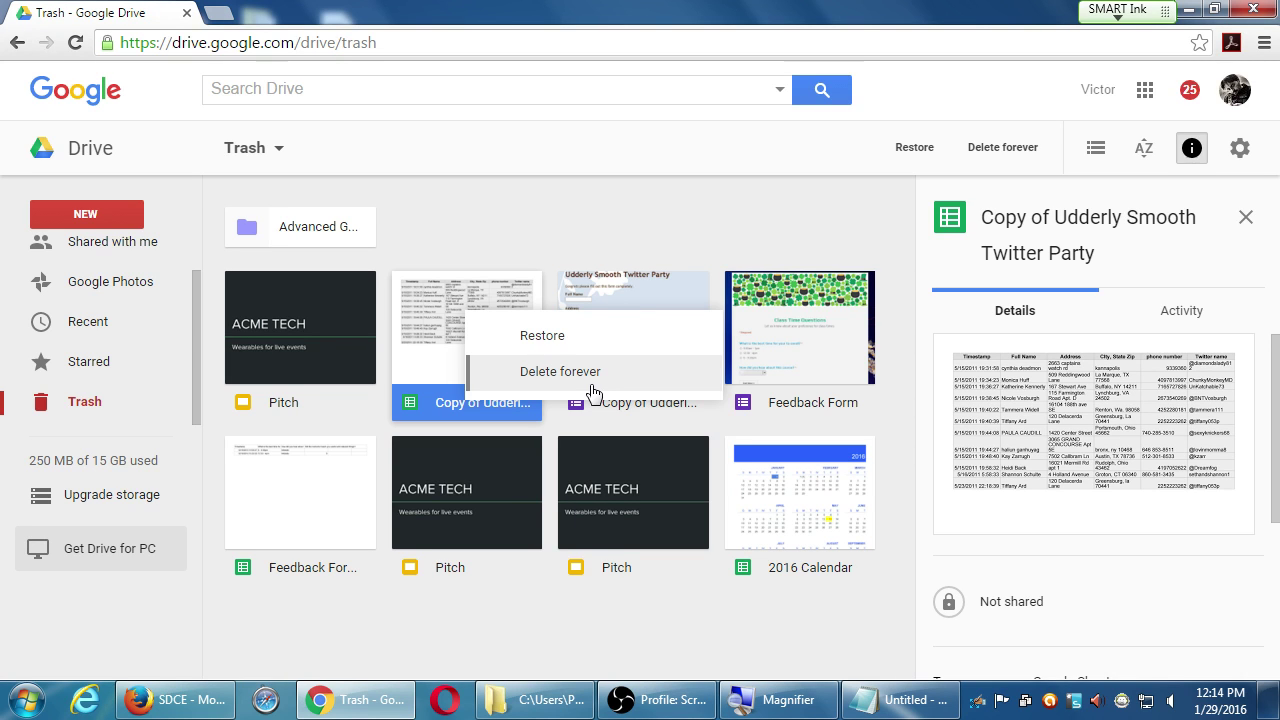
{"action": "left_click", "coordinate": [612, 233]}
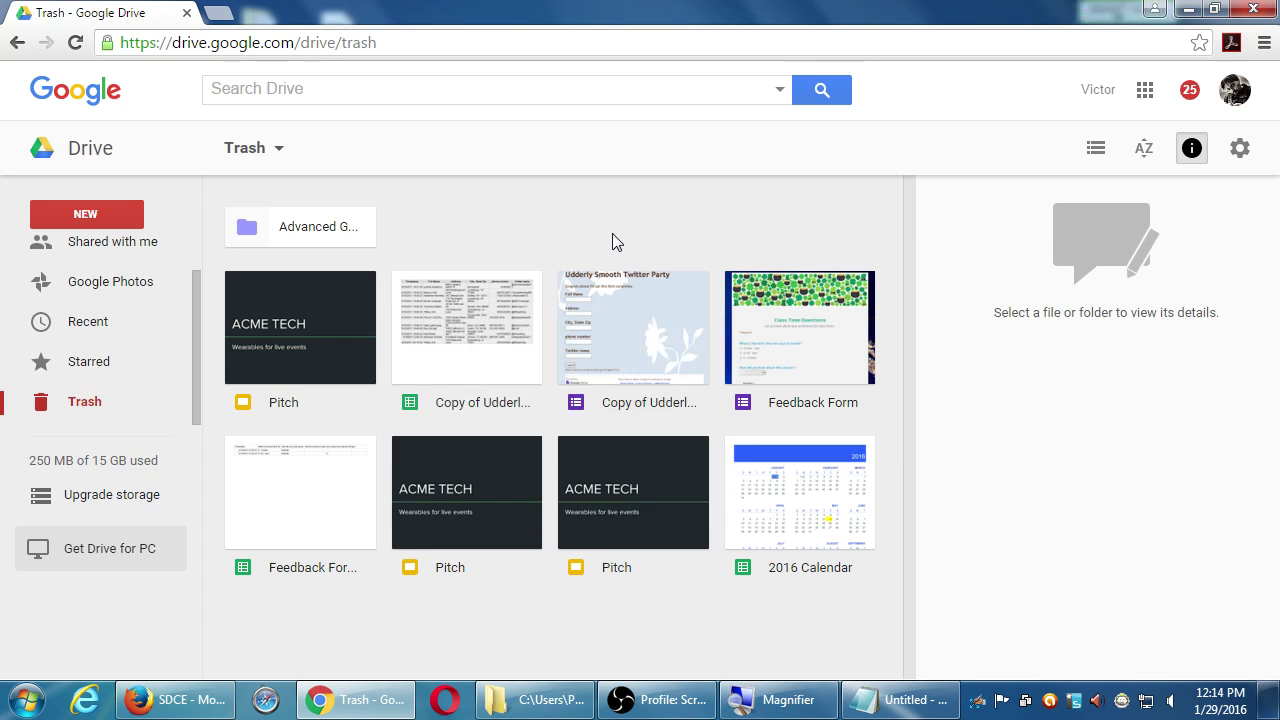
{"action": "scroll", "coordinate": [80, 262], "scroll_direction": "up", "scroll_amount": 1}
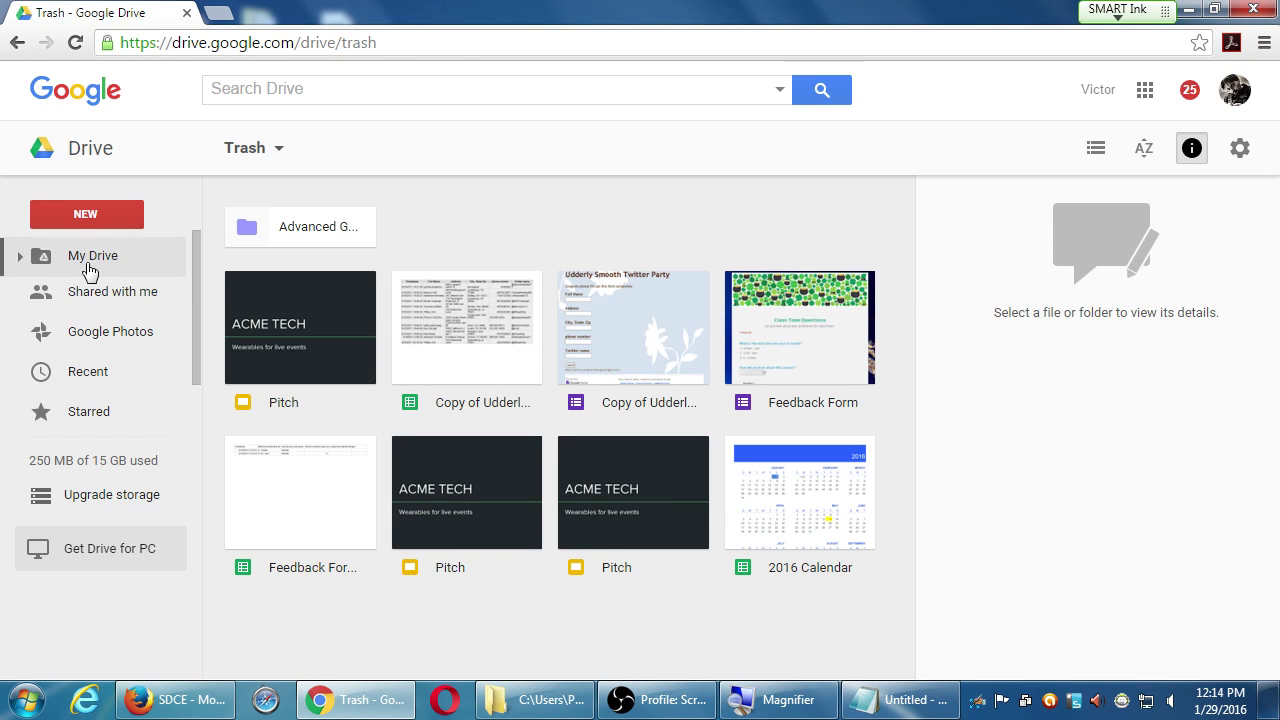
- Return to My Drive and box-select the Monthly budget and Resume files together
{"action": "left_click", "coordinate": [88, 258]}
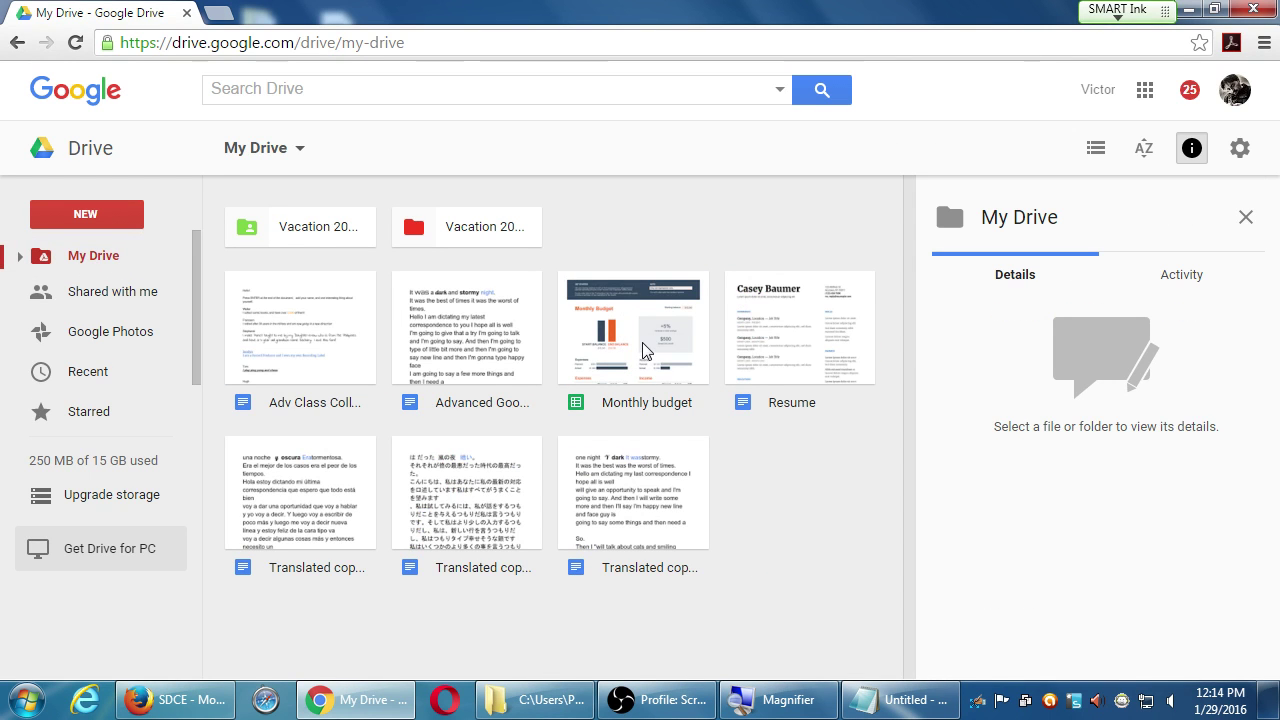
{"action": "left_click_drag", "start_coordinate": [872, 238], "coordinate": [654, 362]}
{"action": "left_click", "coordinate": [766, 511]}
{"action": "left_click", "coordinate": [640, 334]}
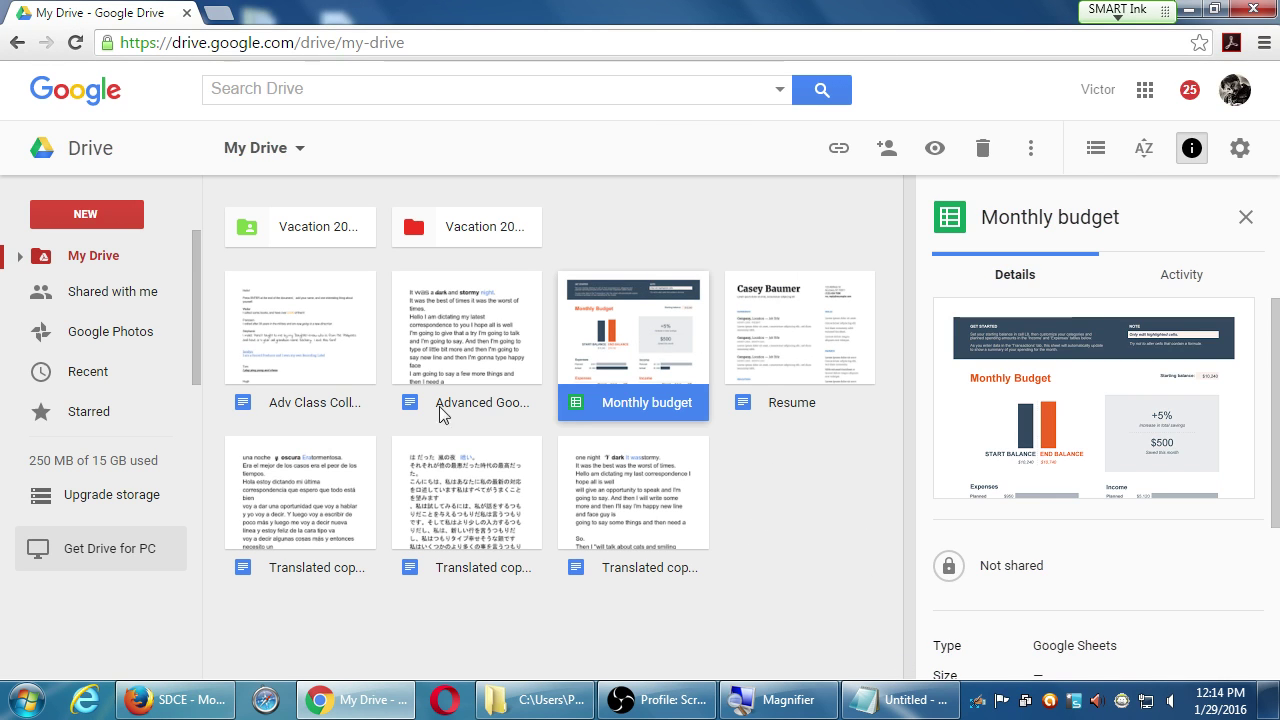
{"action": "left_click", "coordinate": [822, 498]}
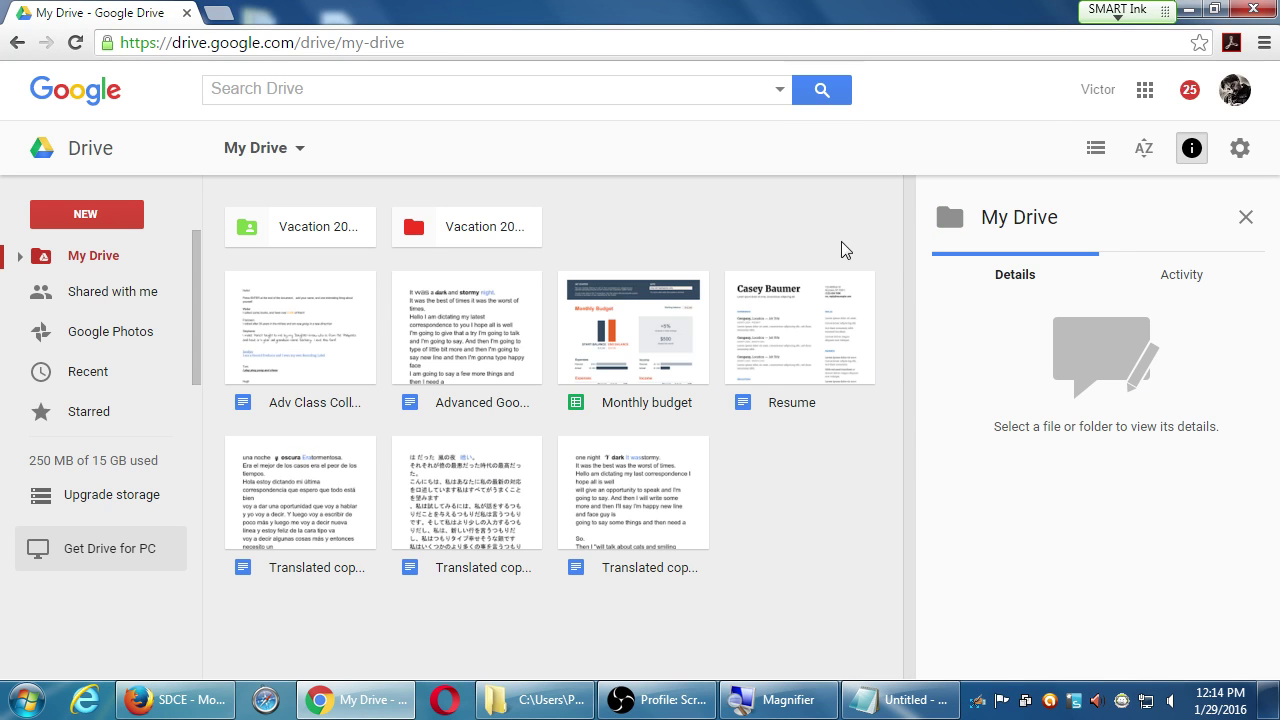
{"action": "left_click_drag", "start_coordinate": [842, 223], "coordinate": [592, 356]}
{"action": "left_click_drag", "start_coordinate": [558, 460], "coordinate": [640, 565]}
{"action": "left_click", "coordinate": [818, 500]}
{"action": "left_click_drag", "start_coordinate": [891, 236], "coordinate": [613, 370]}
- Delete the selected Monthly budget and Resume files with the Delete key
{"action": "key", "text": "Delete"}
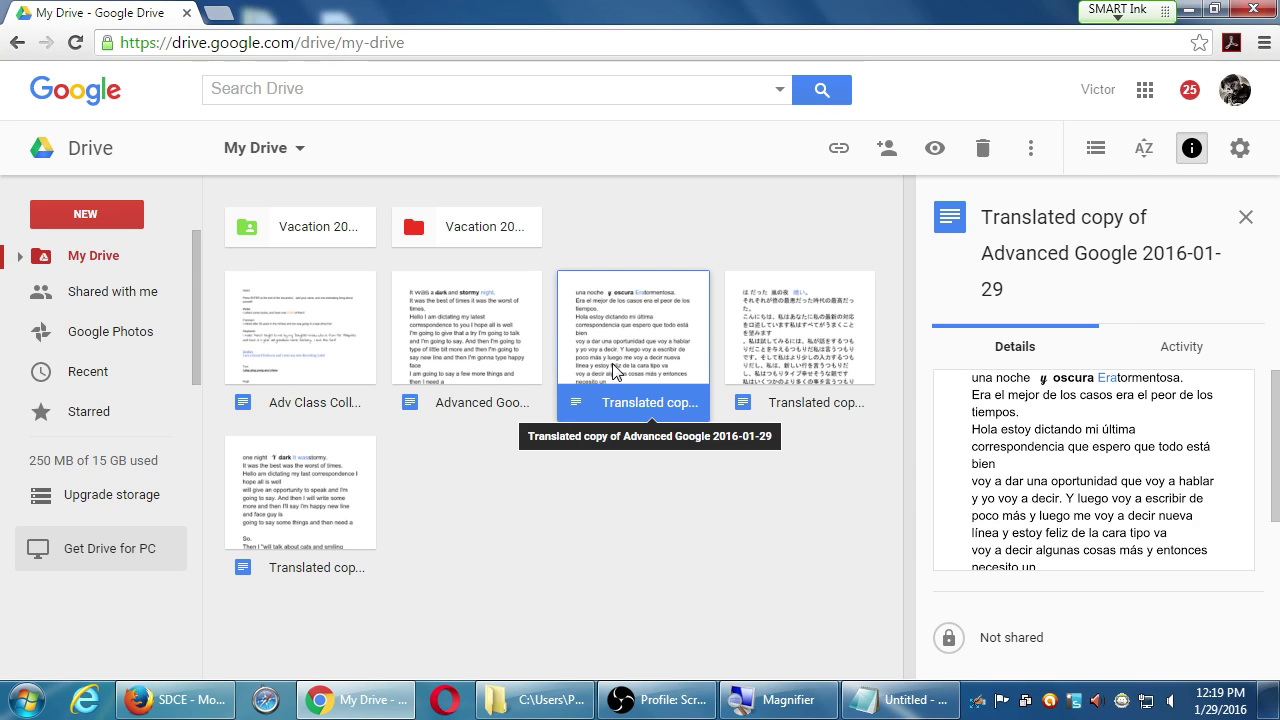
- Deselect the translated document so the details pane shows My Drive's 250 MB of 15 GB usage
{"action": "left_click", "coordinate": [657, 513]}
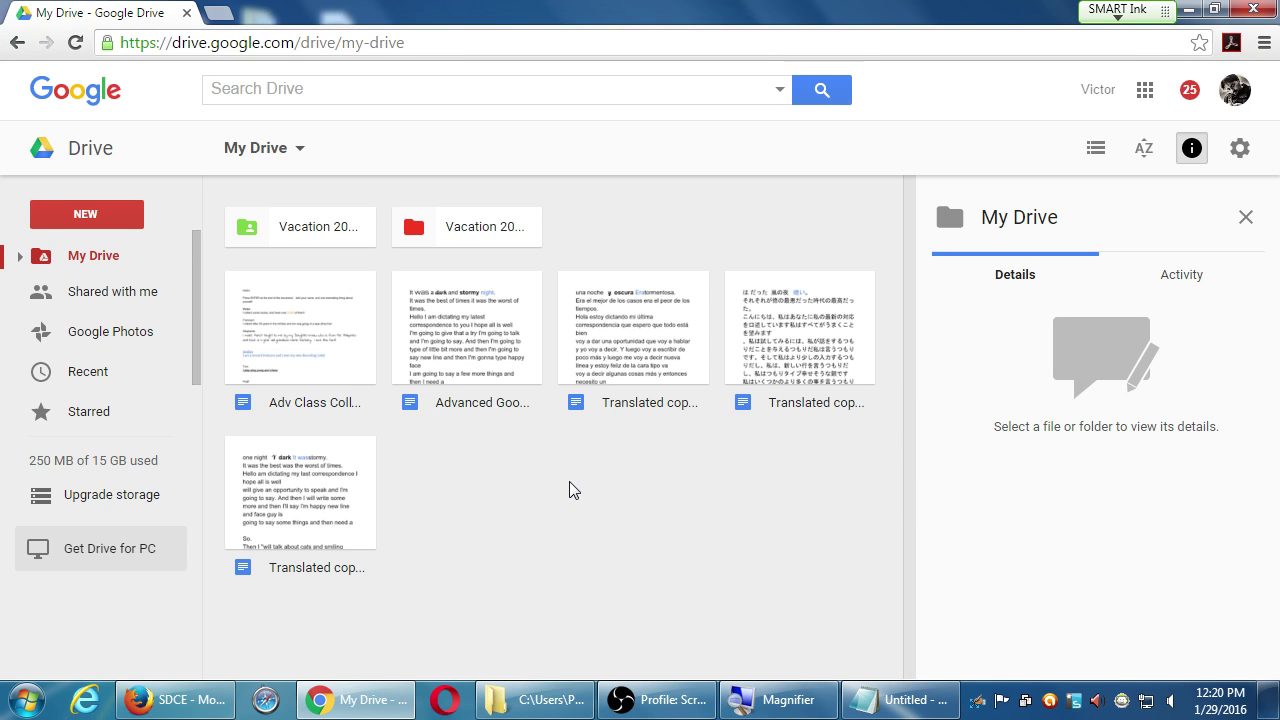
- Create a new blank Google Form from the More submenu of Drive's NEW menu
{"action": "left_click", "coordinate": [122, 218]}
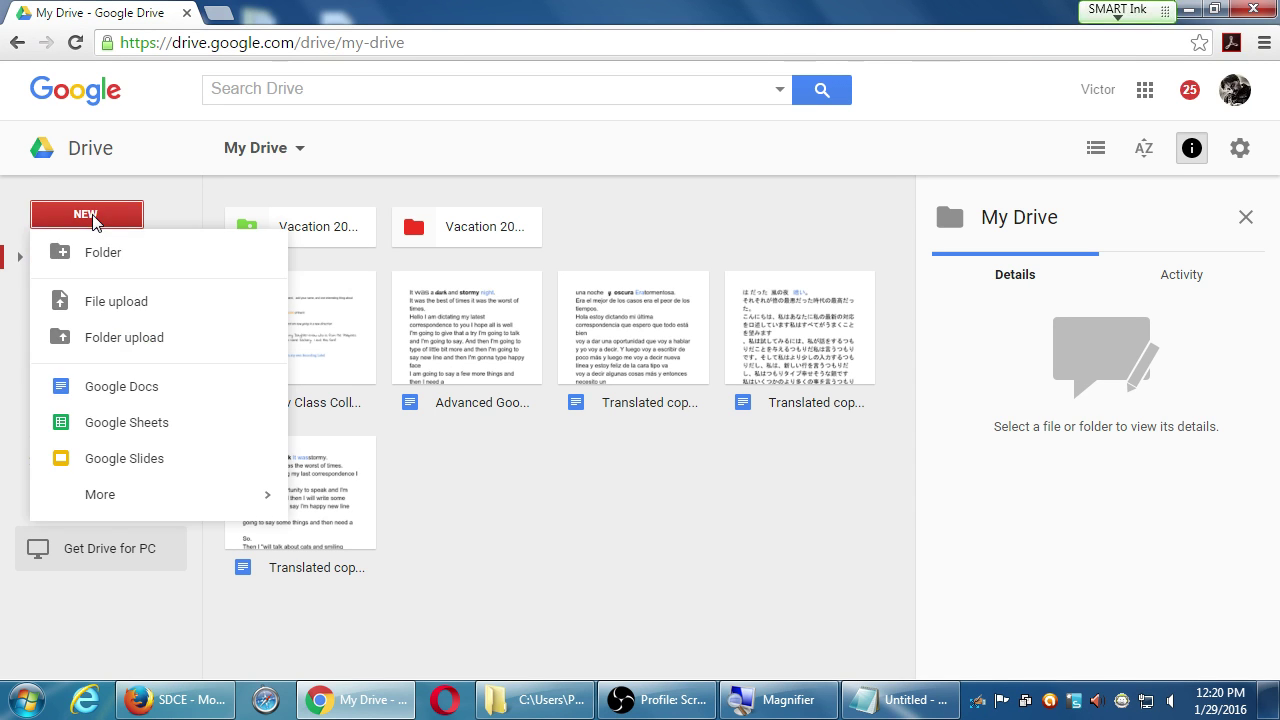
{"action": "mouse_move", "coordinate": [103, 490]}
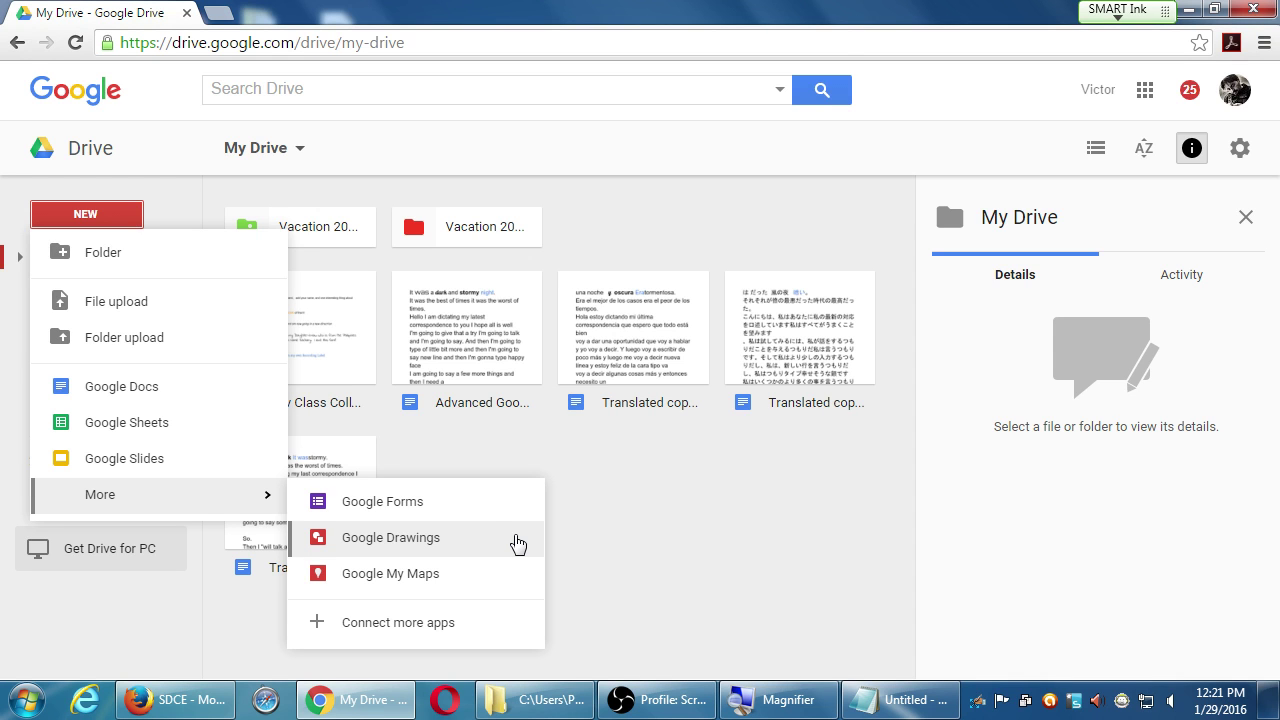
{"action": "left_click", "coordinate": [435, 505]}
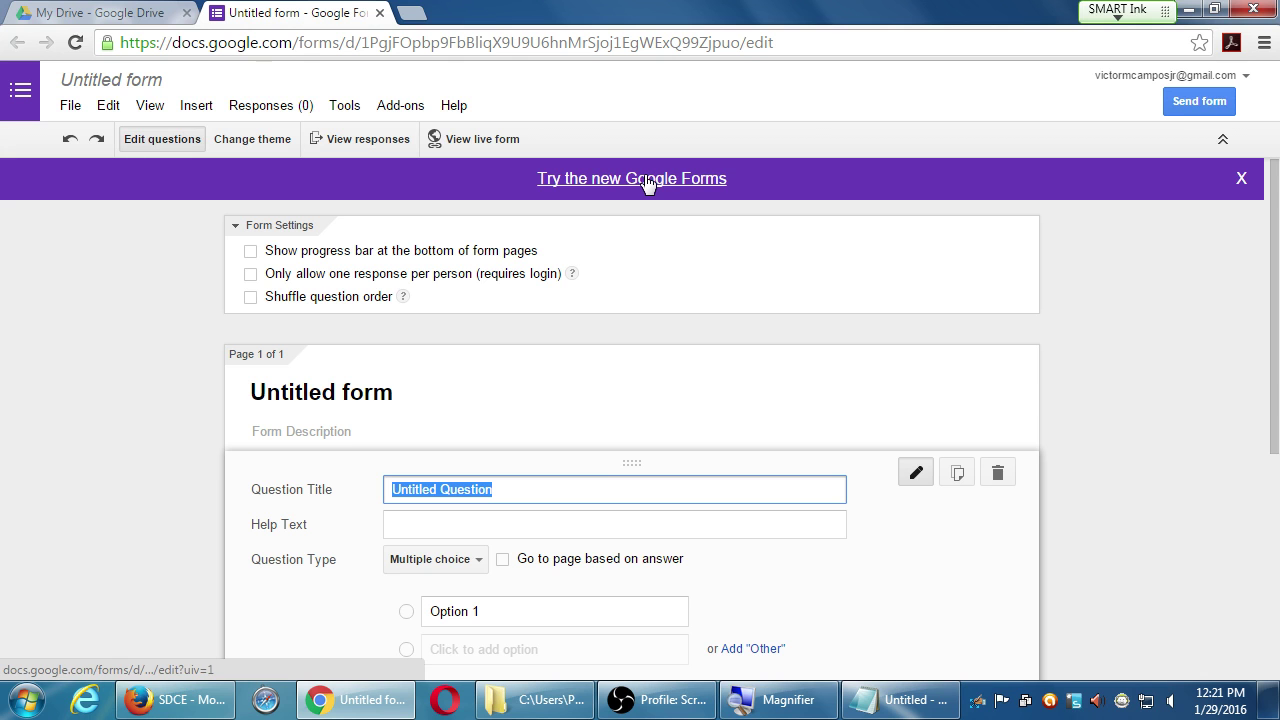
- Switch the untitled form to the new Forms editor, glance at Drive's New menu, and return
{"action": "left_click", "coordinate": [648, 180]}
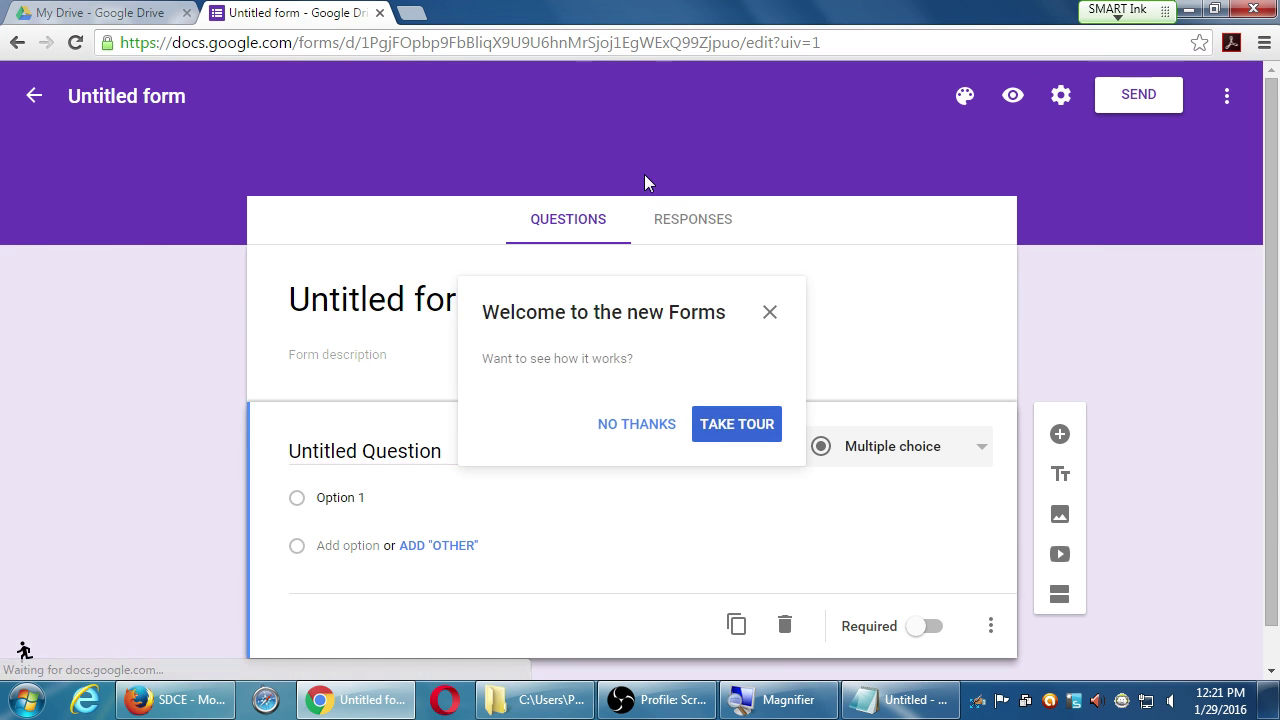
{"action": "left_click", "coordinate": [100, 12]}
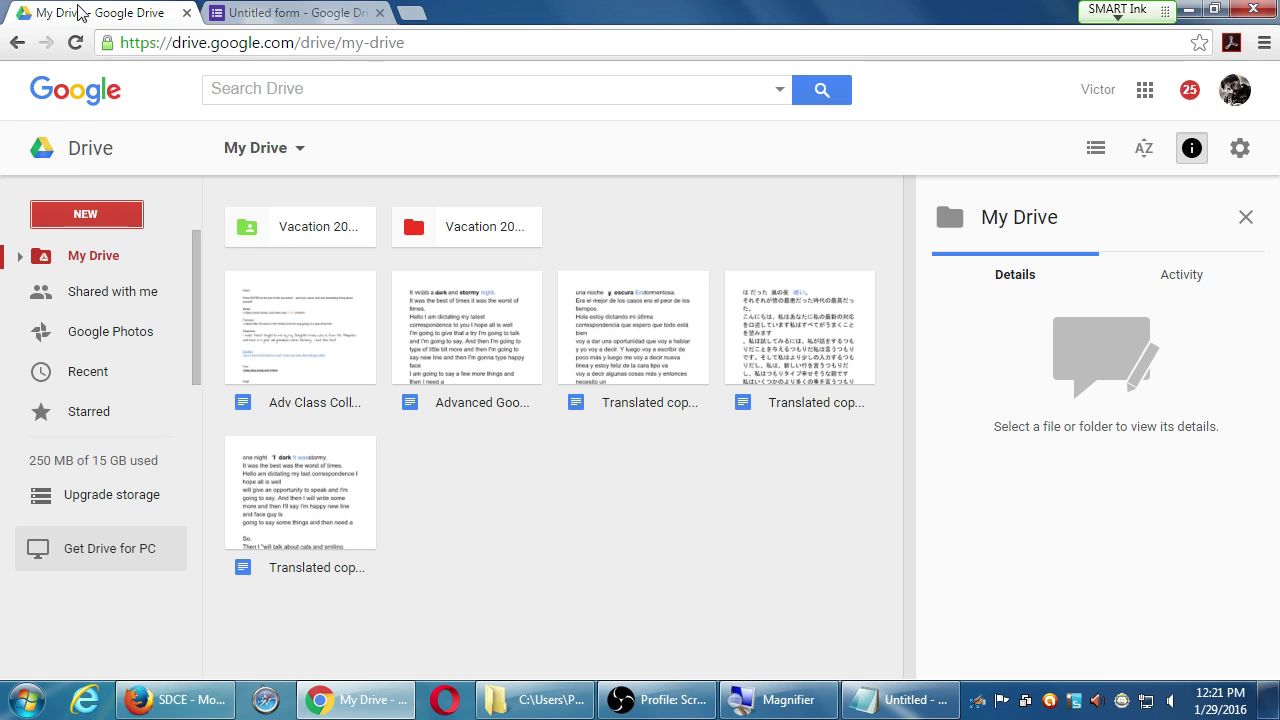
{"action": "left_click", "coordinate": [87, 218]}
{"action": "mouse_move", "coordinate": [157, 494]}
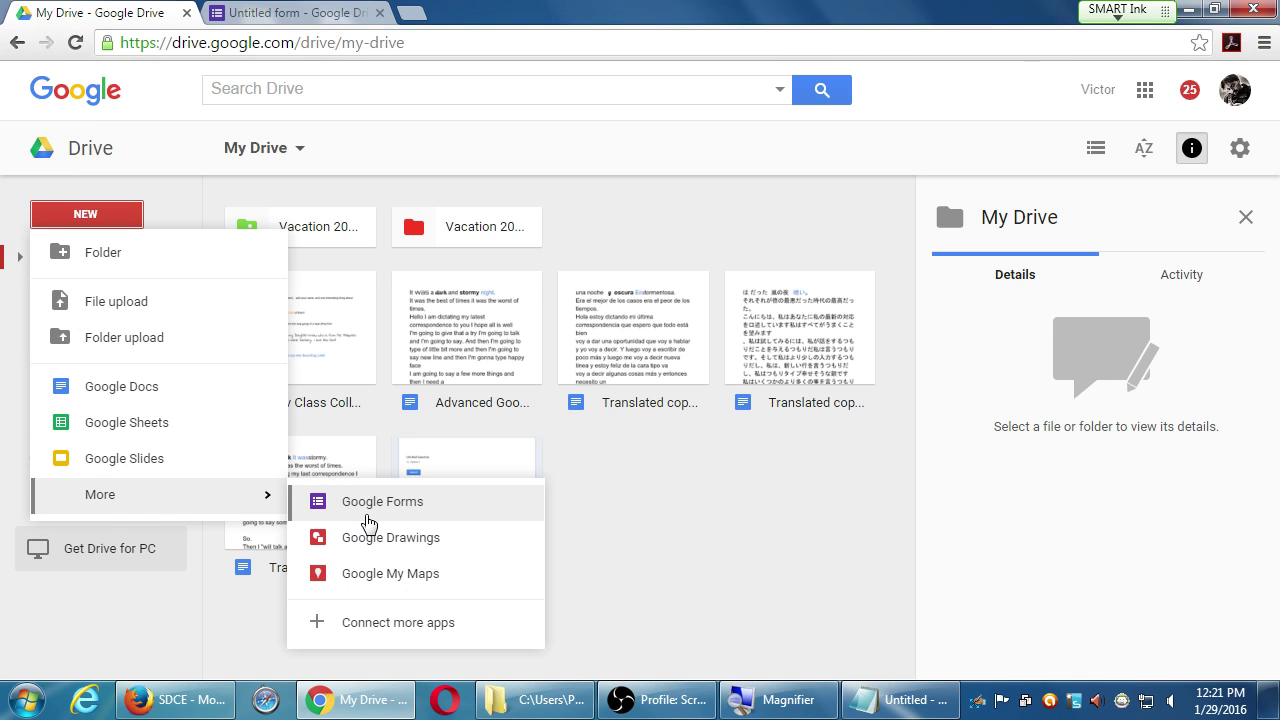
{"action": "left_click", "coordinate": [287, 10]}
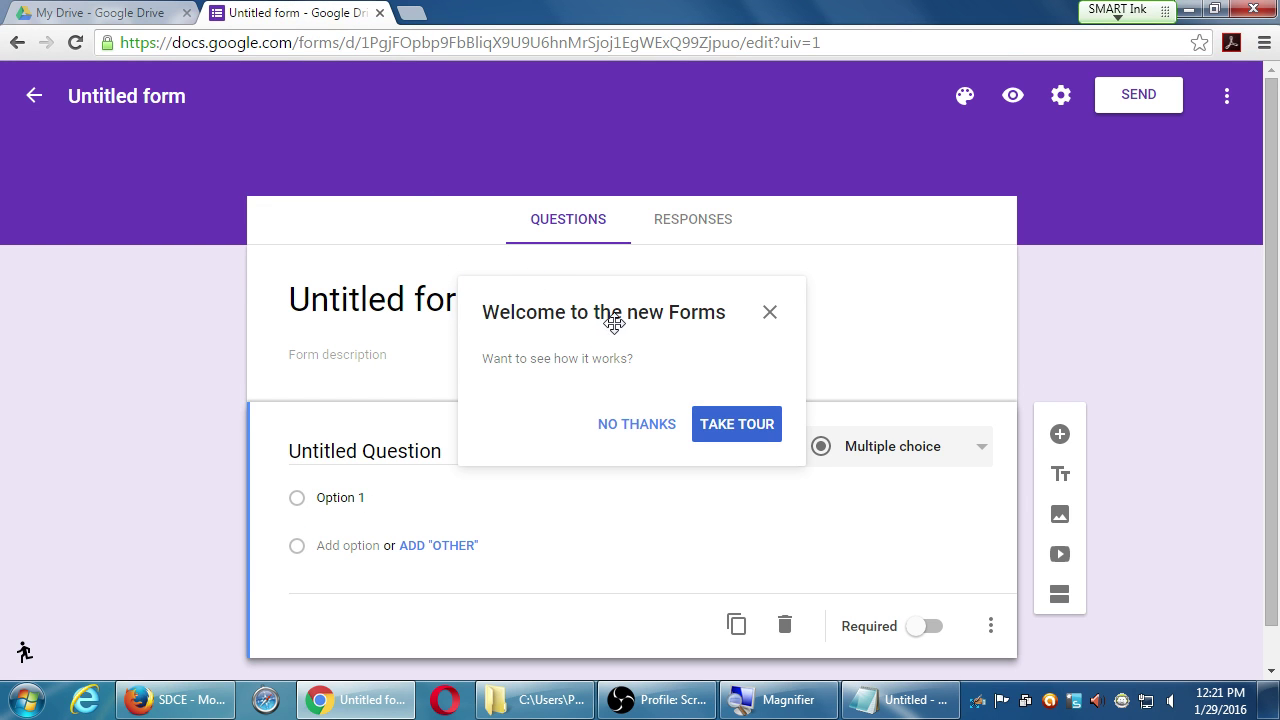
- Step through every card of the new editor's welcome tour and finish it with GOT IT
{"action": "left_click", "coordinate": [738, 426]}
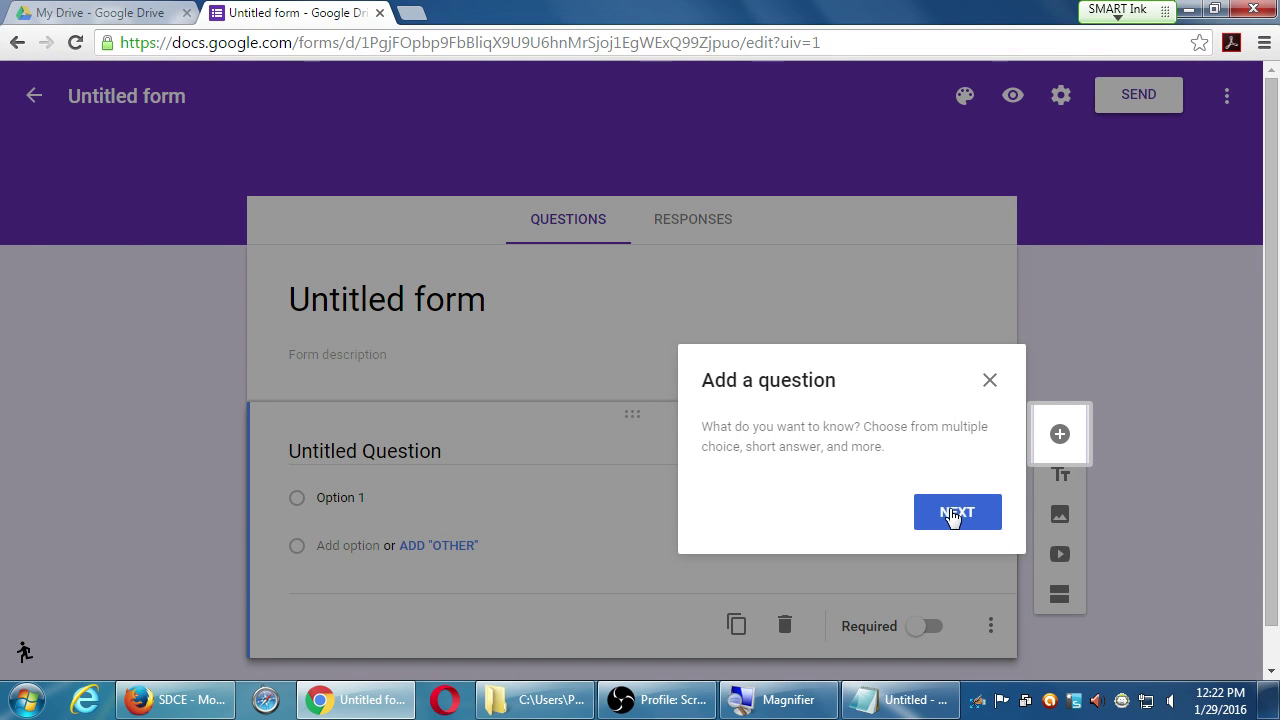
{"action": "left_click", "coordinate": [953, 515]}
{"action": "left_click", "coordinate": [1018, 299]}
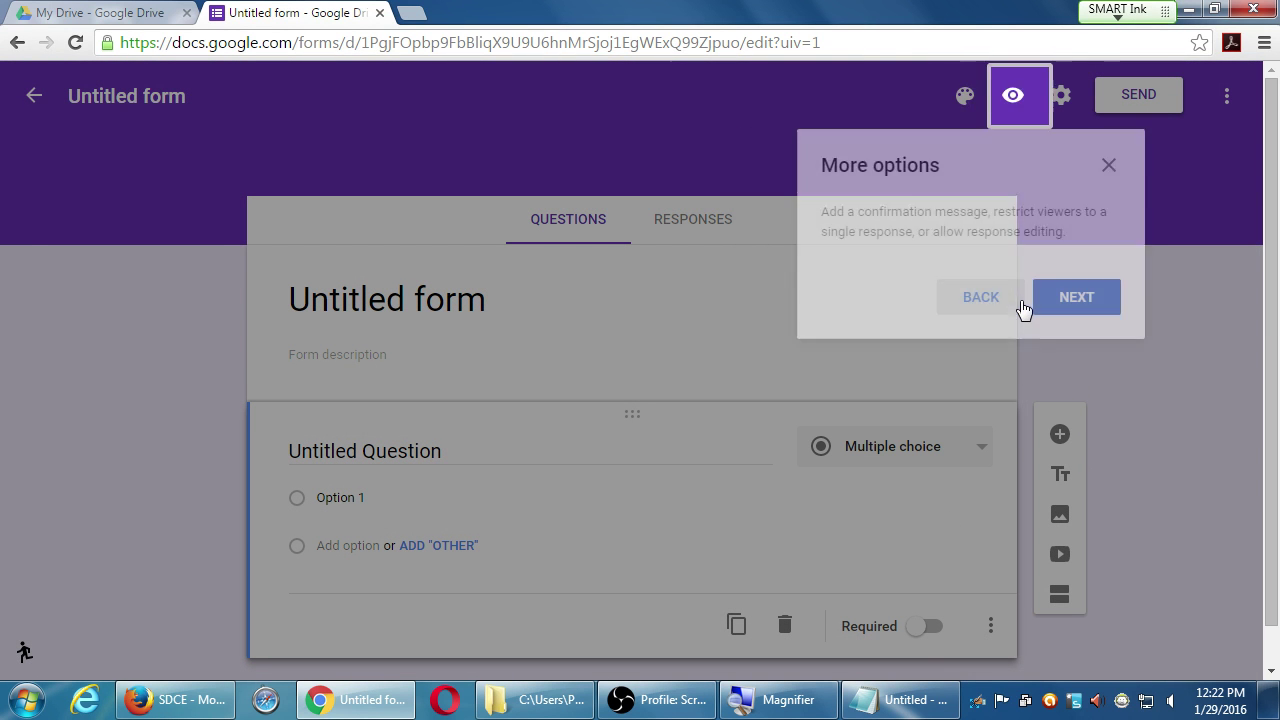
{"action": "left_click", "coordinate": [1070, 297]}
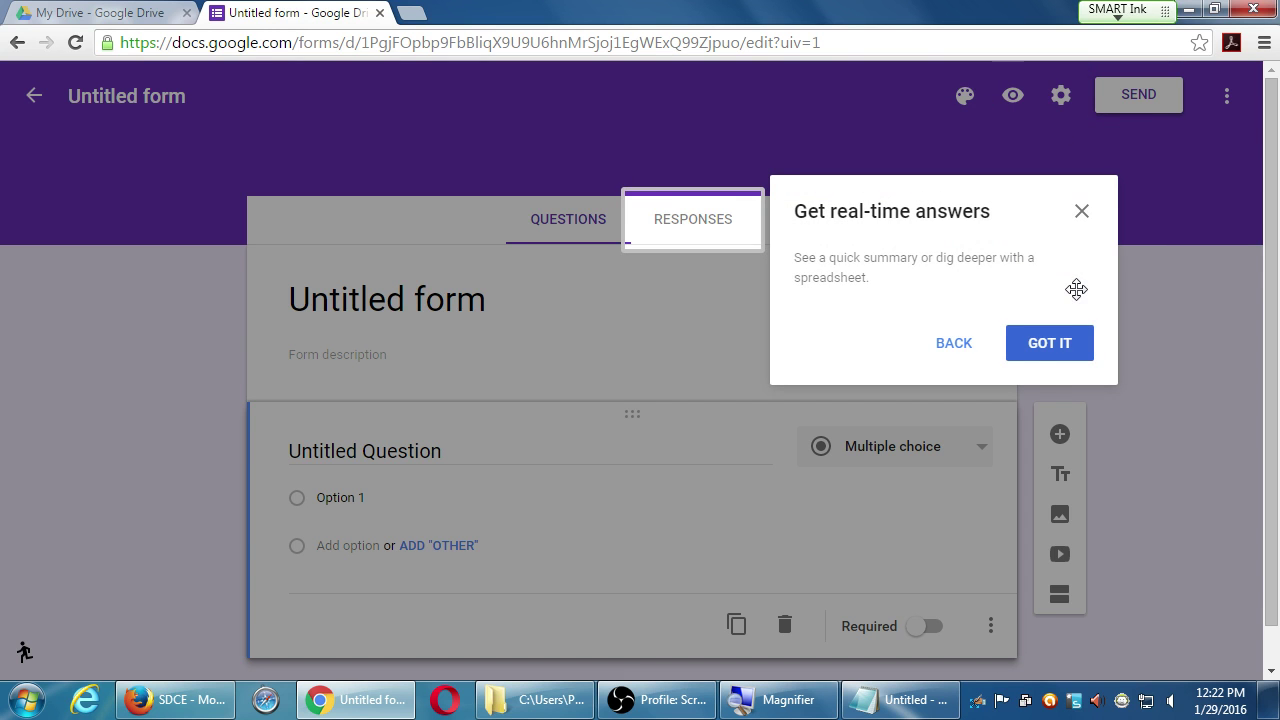
{"action": "left_click", "coordinate": [1048, 343]}
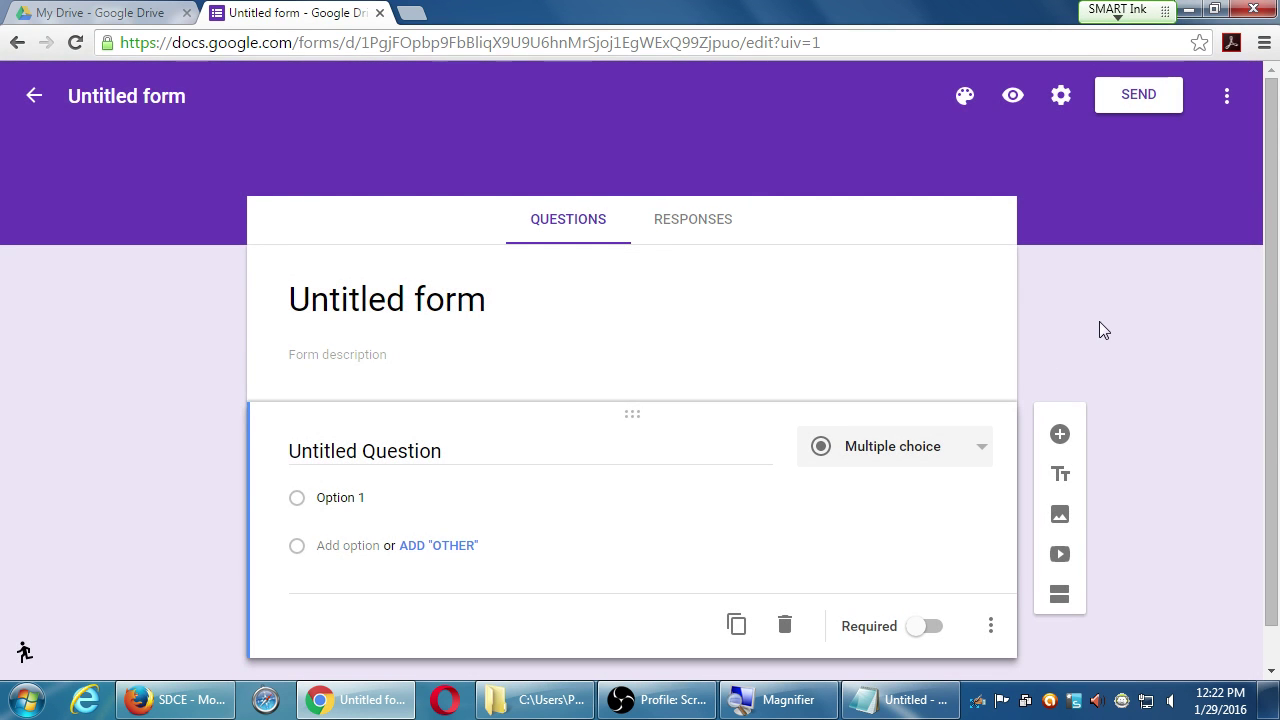
{"action": "scroll", "coordinate": [1097, 335], "scroll_direction": "down", "scroll_amount": 1}
{"action": "scroll", "coordinate": [1080, 350], "scroll_direction": "up", "scroll_amount": 1}
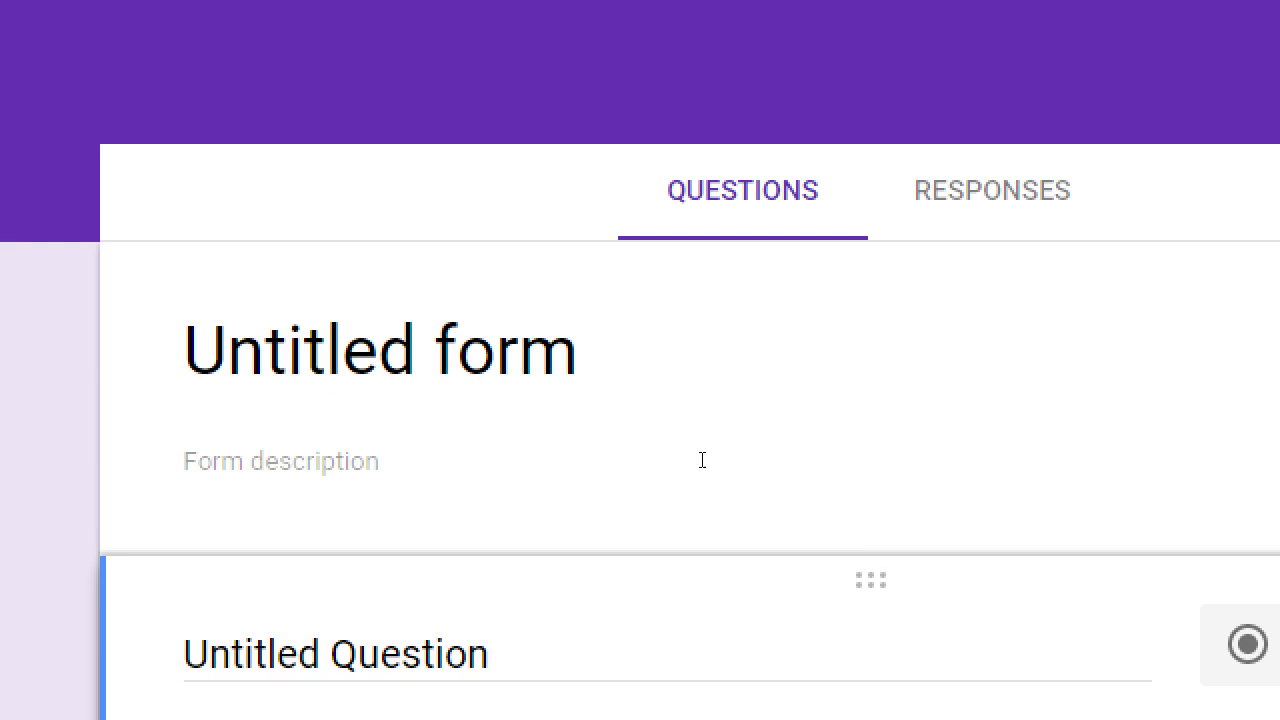
- Title the form 'Advanced Google Class Feedback' with description 'Please take a moment to tell us how you enjoyed the class'
{"action": "left_click", "coordinate": [394, 297]}
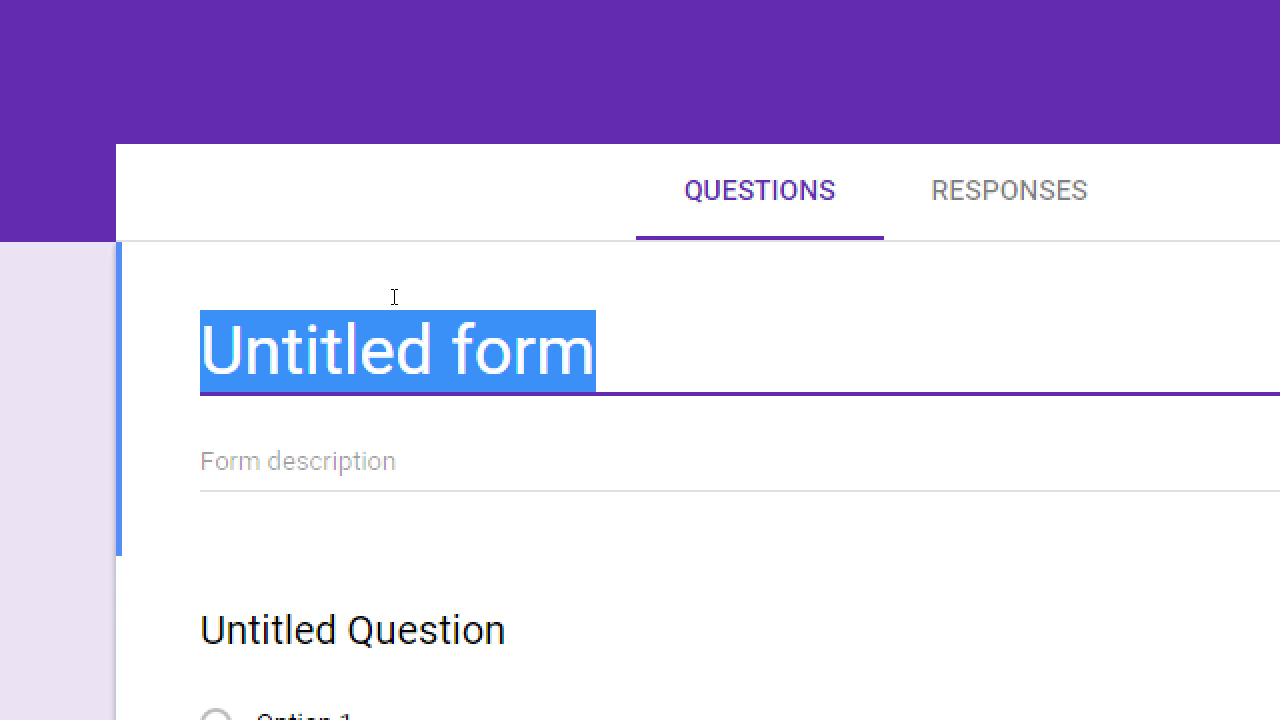
{"action": "type", "text": "Adva"}
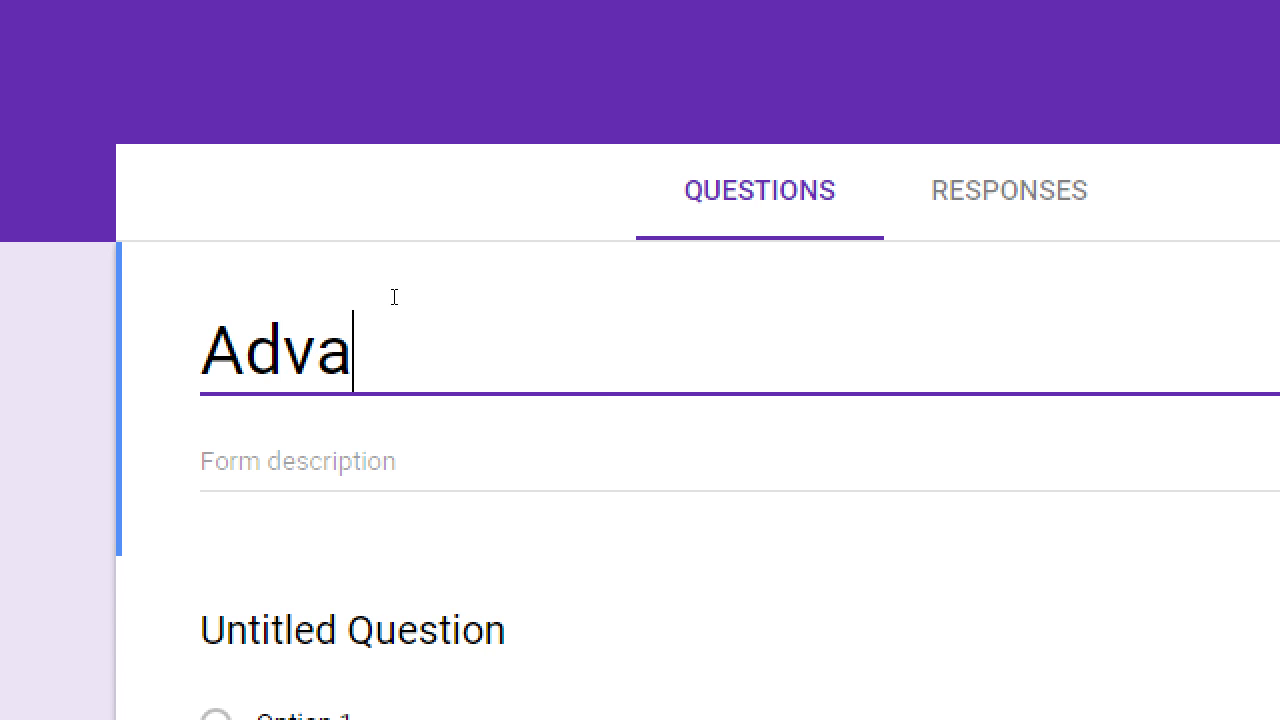
{"action": "type", "text": "nced Google"}
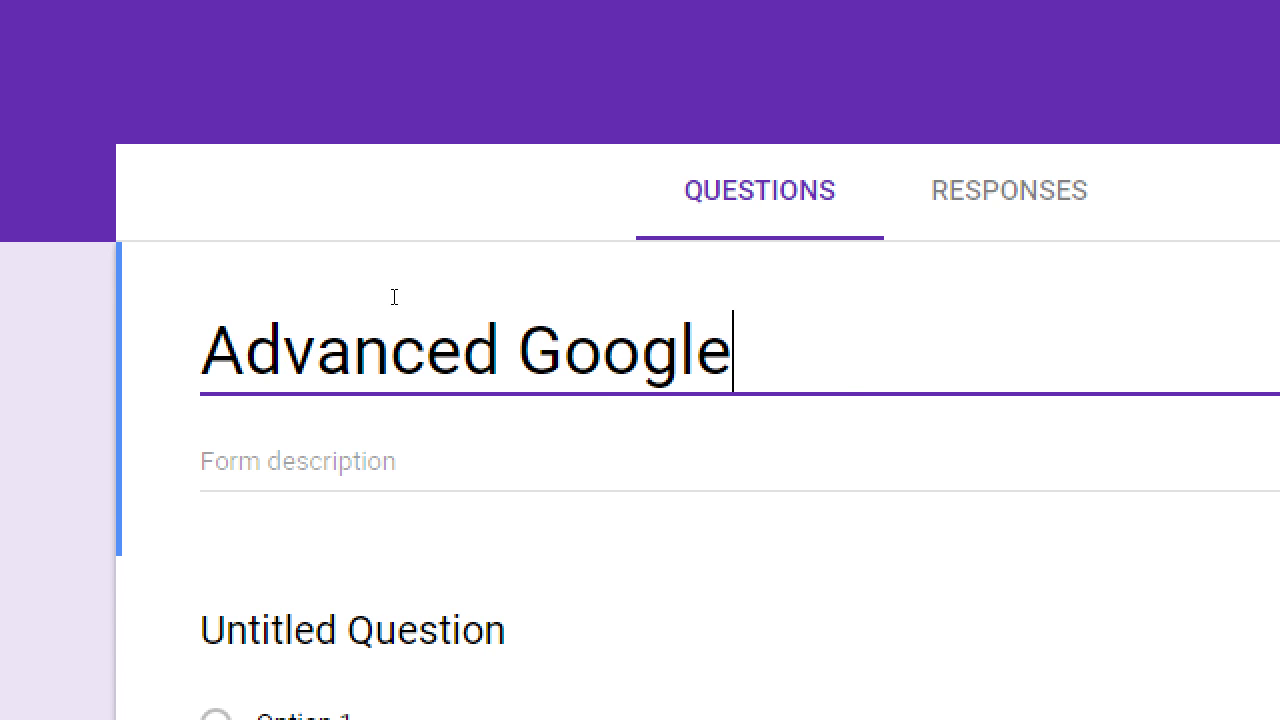
{"action": "type", "text": " Class Fe"}
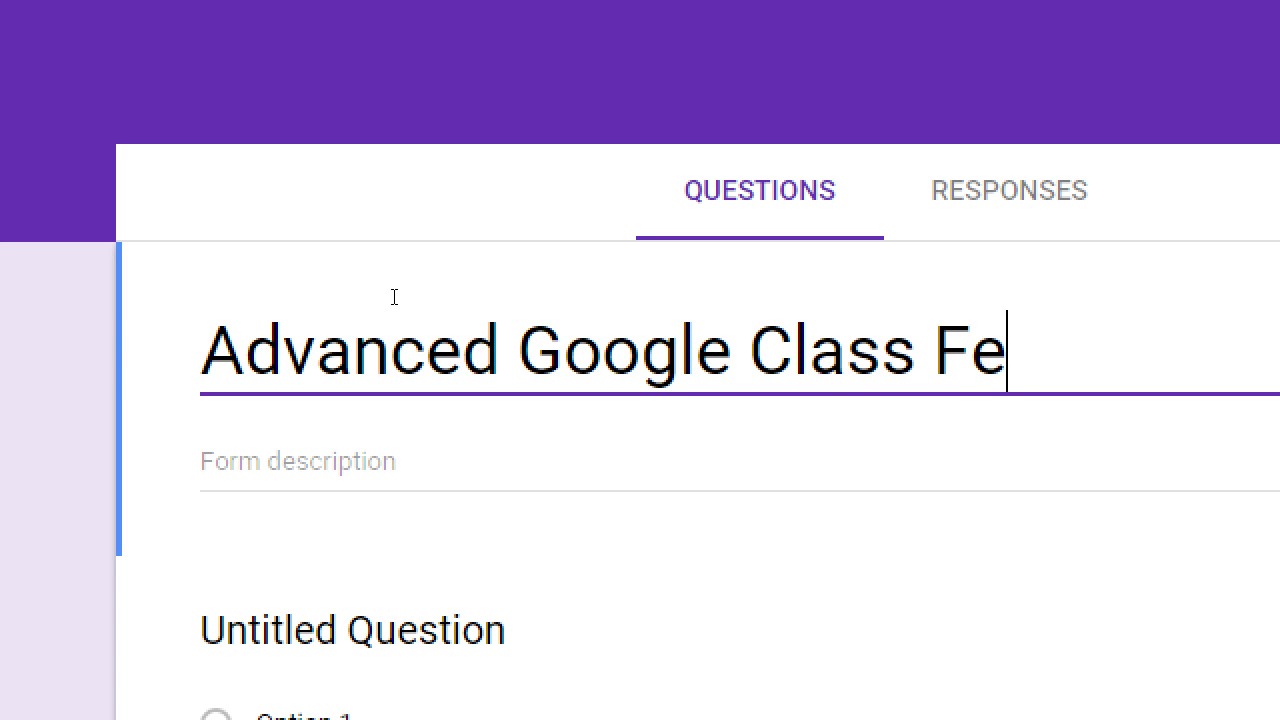
{"action": "type", "text": "edback"}
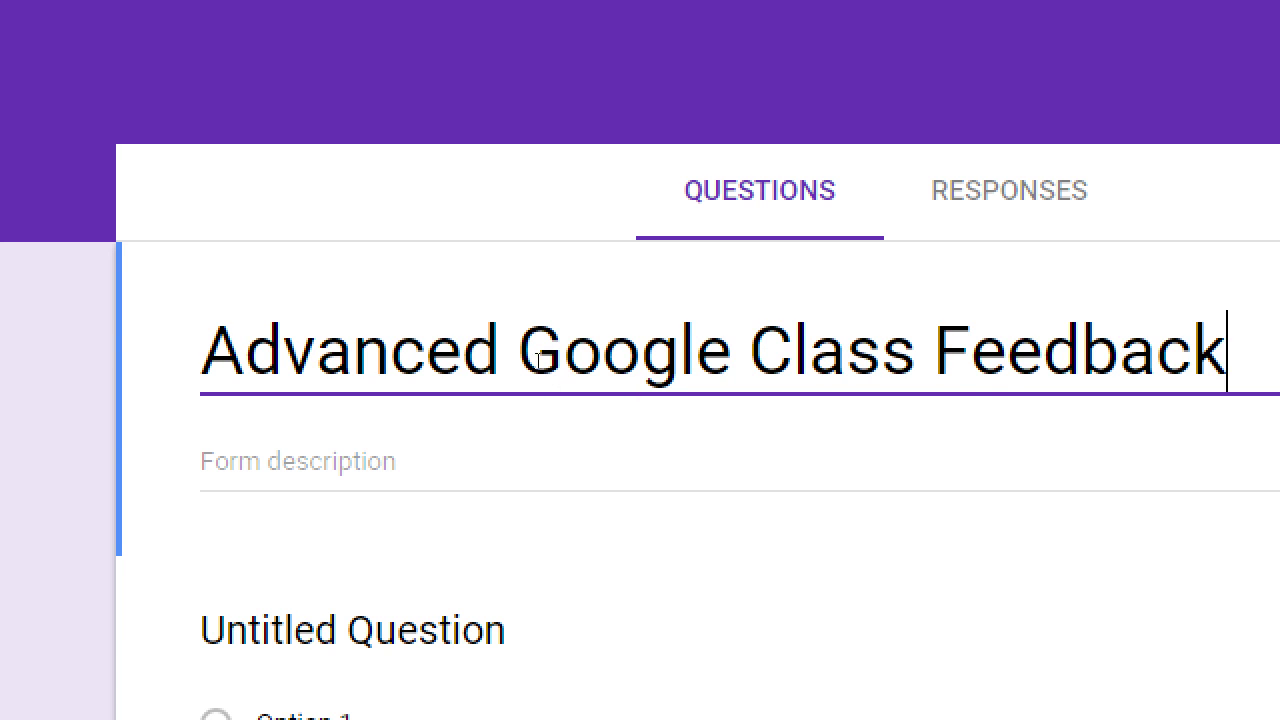
{"action": "key", "text": "Tab"}
{"action": "type", "text": "P"}
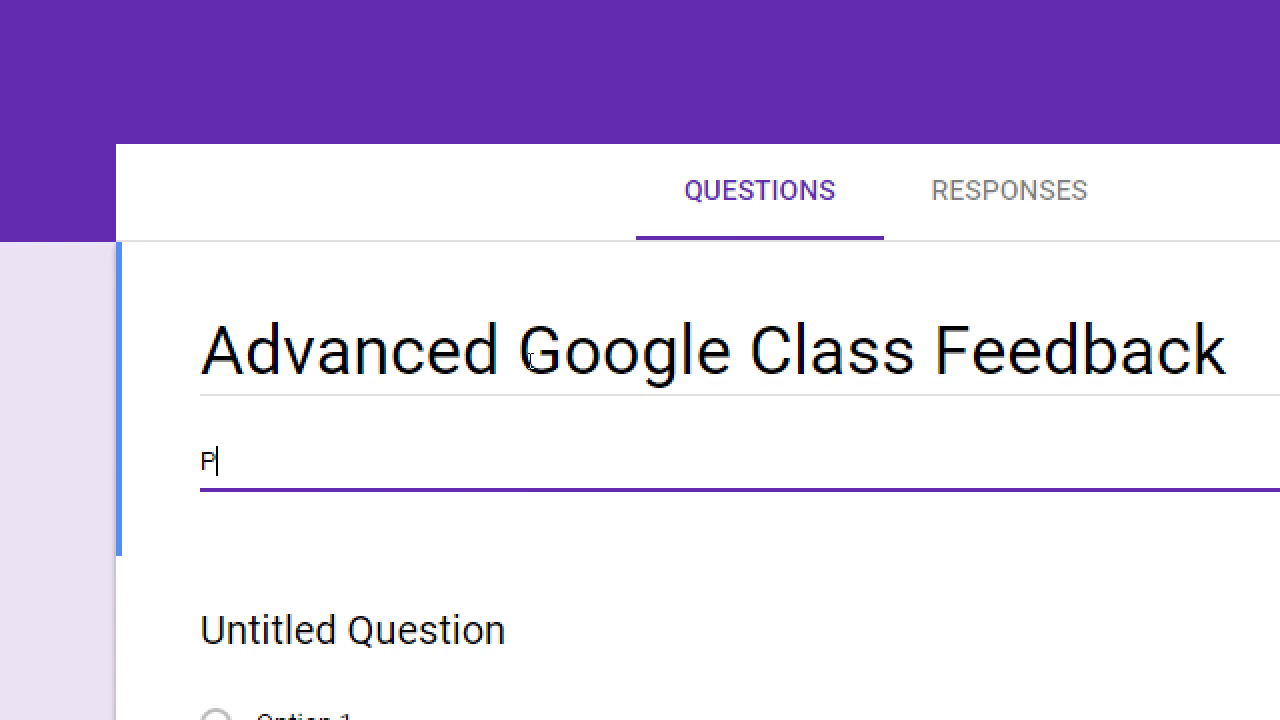
{"action": "type", "text": "lease take a mo"}
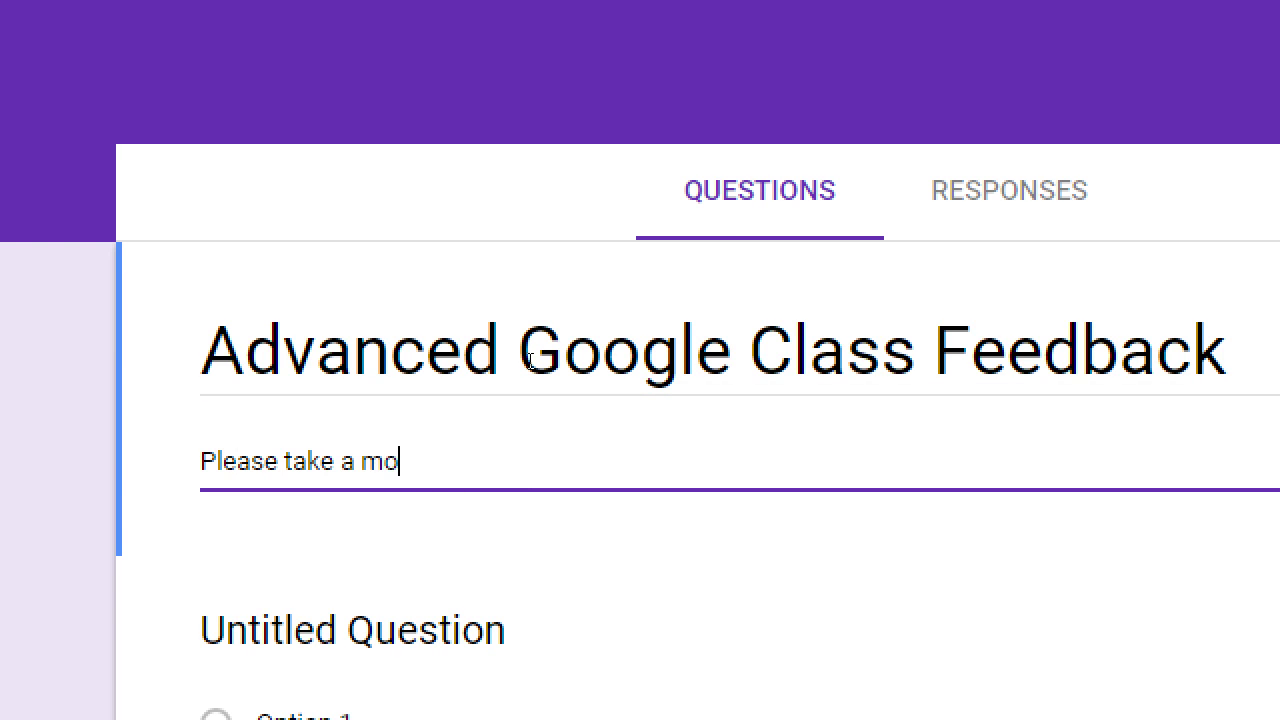
{"action": "type", "text": "ment to tell us y"}
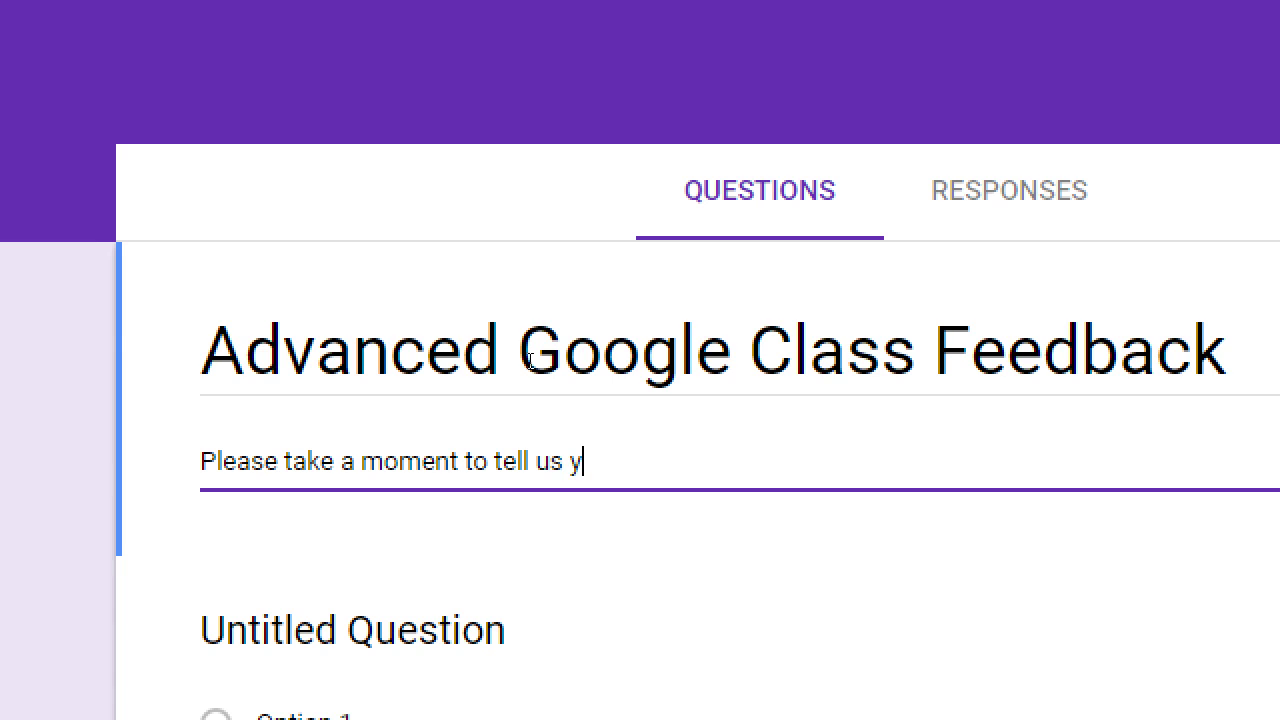
{"action": "key", "text": "BackSpace"}
{"action": "type", "text": "how you enjoyed "}
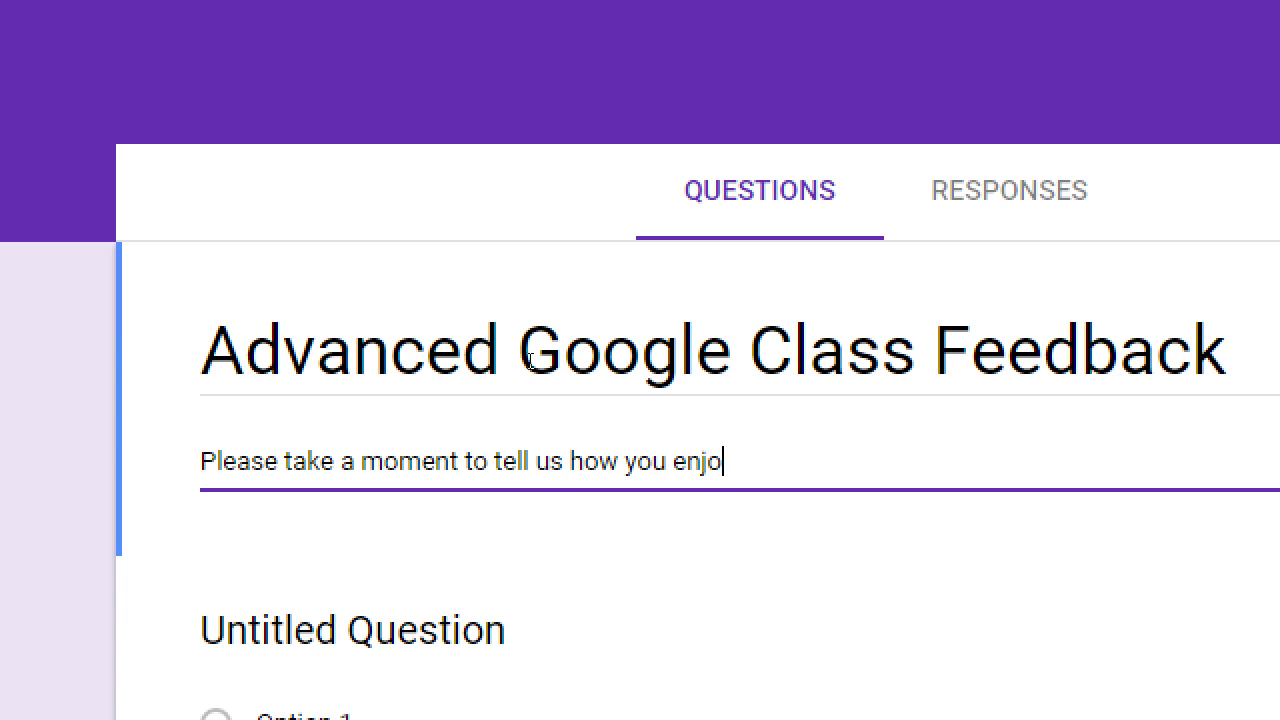
{"action": "type", "text": "the class"}
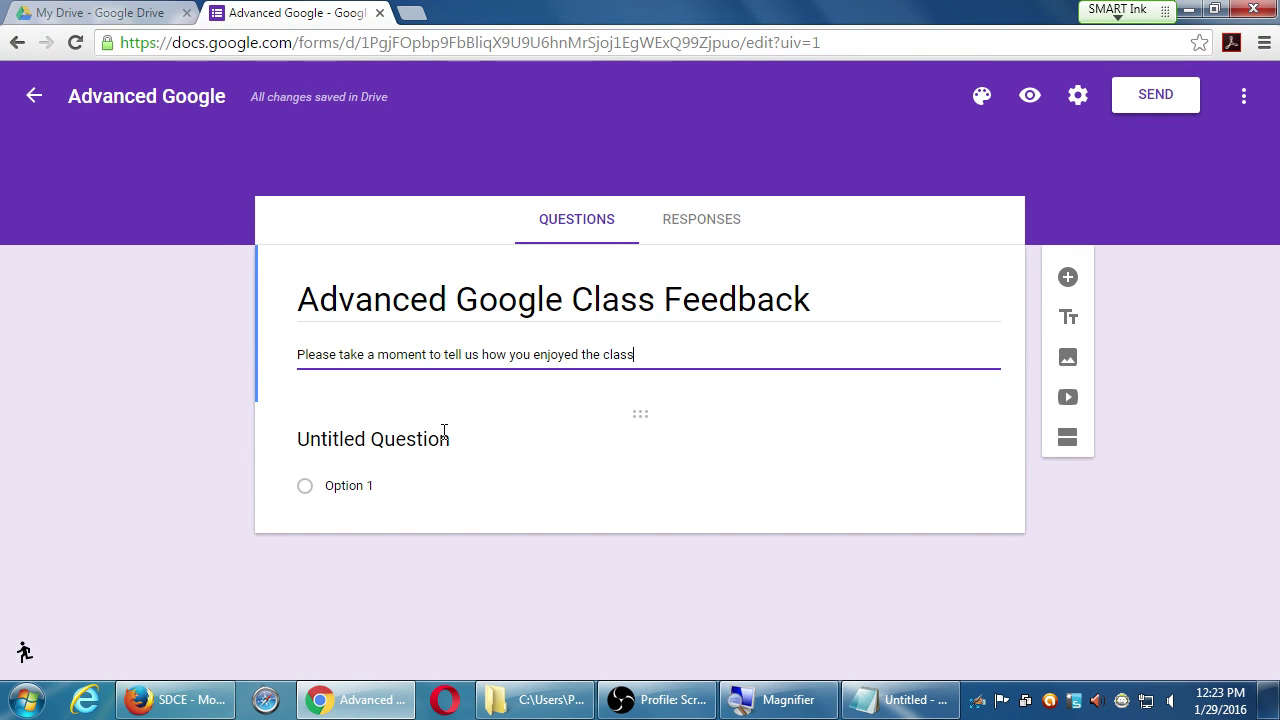
- Finish the description and retitle the first question 'How did you hear about the class?'
{"action": "left_click", "coordinate": [415, 439]}
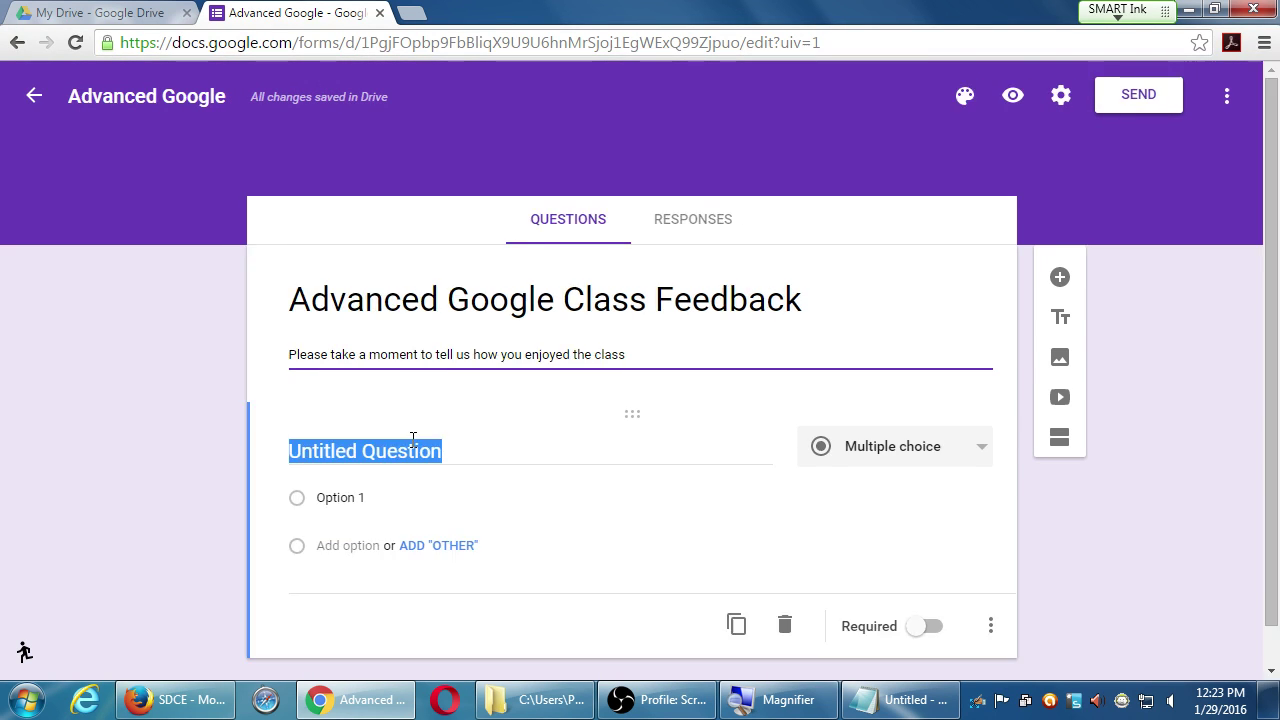
{"action": "left_click", "coordinate": [734, 362]}
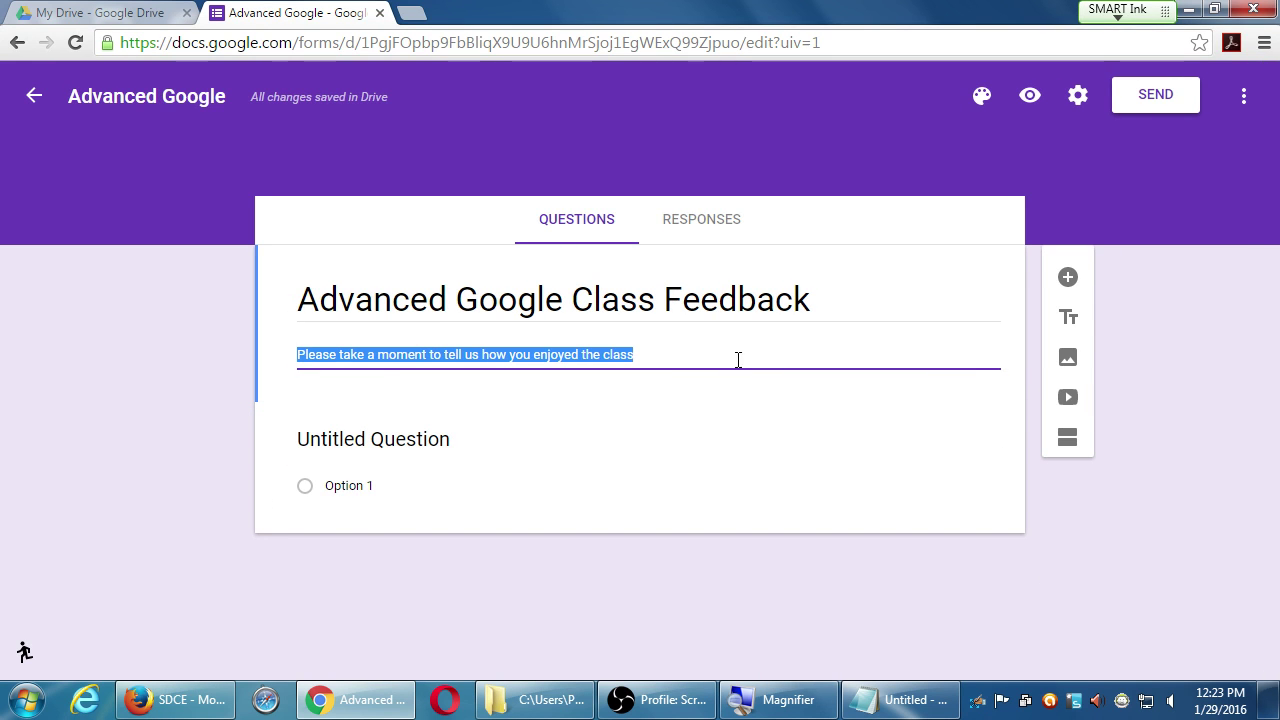
{"action": "left_click", "coordinate": [822, 236]}
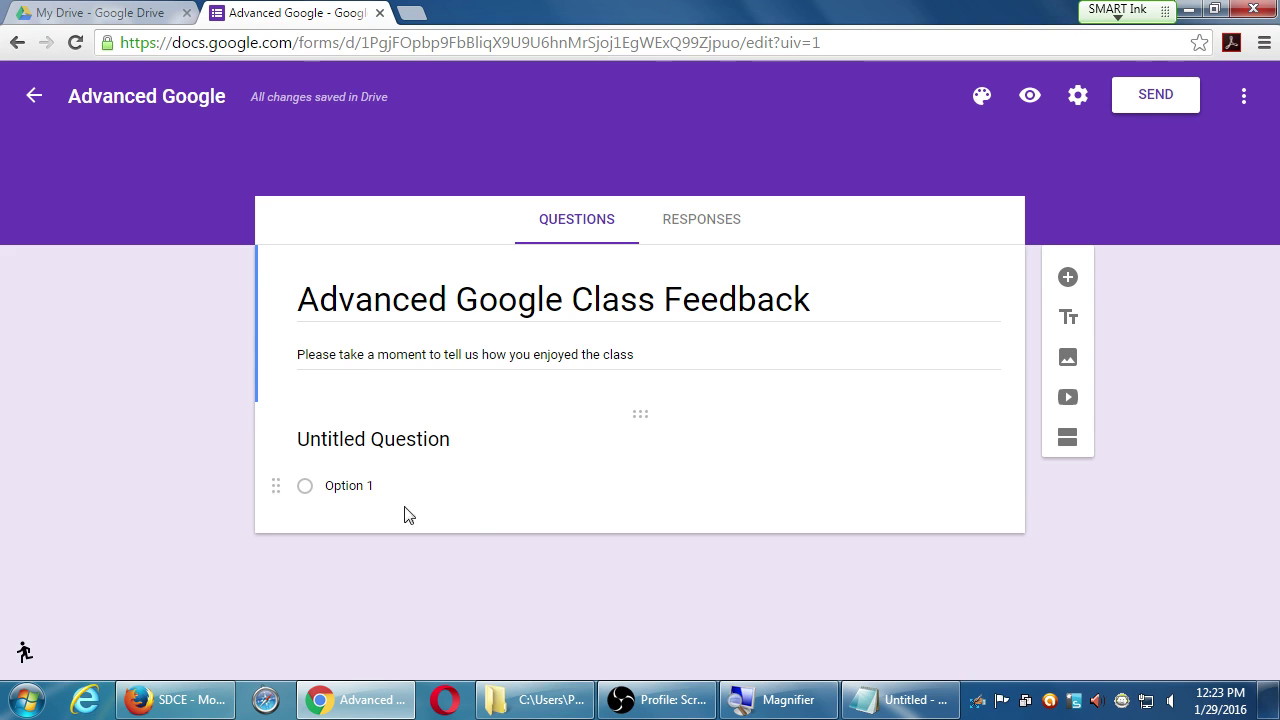
{"action": "left_click", "coordinate": [474, 443]}
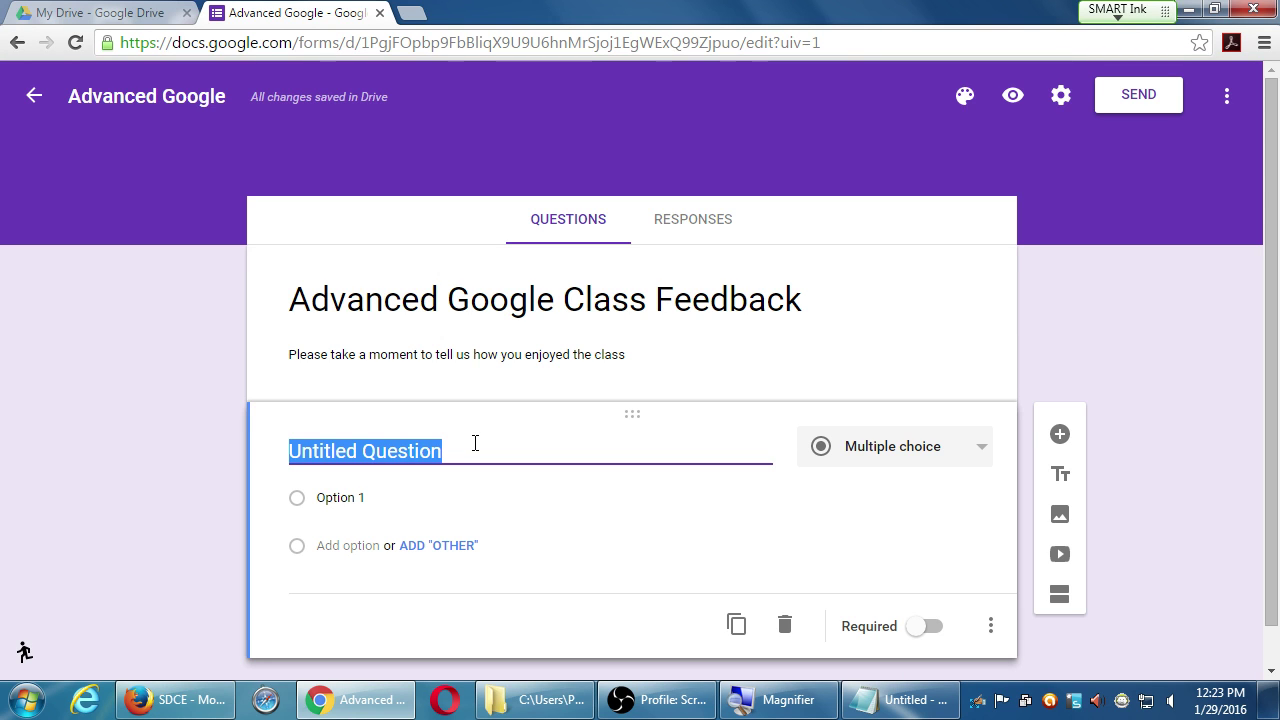
{"action": "type", "text": "H"}
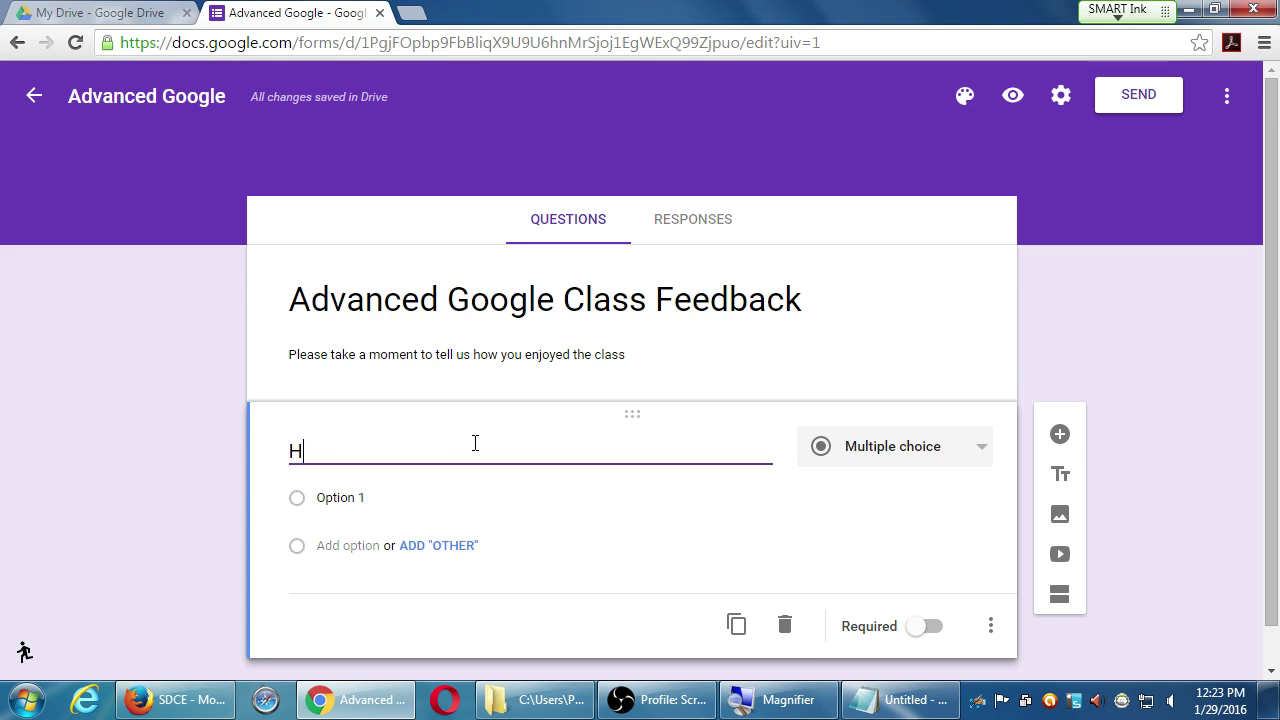
{"action": "type", "text": "ow did you eha"}
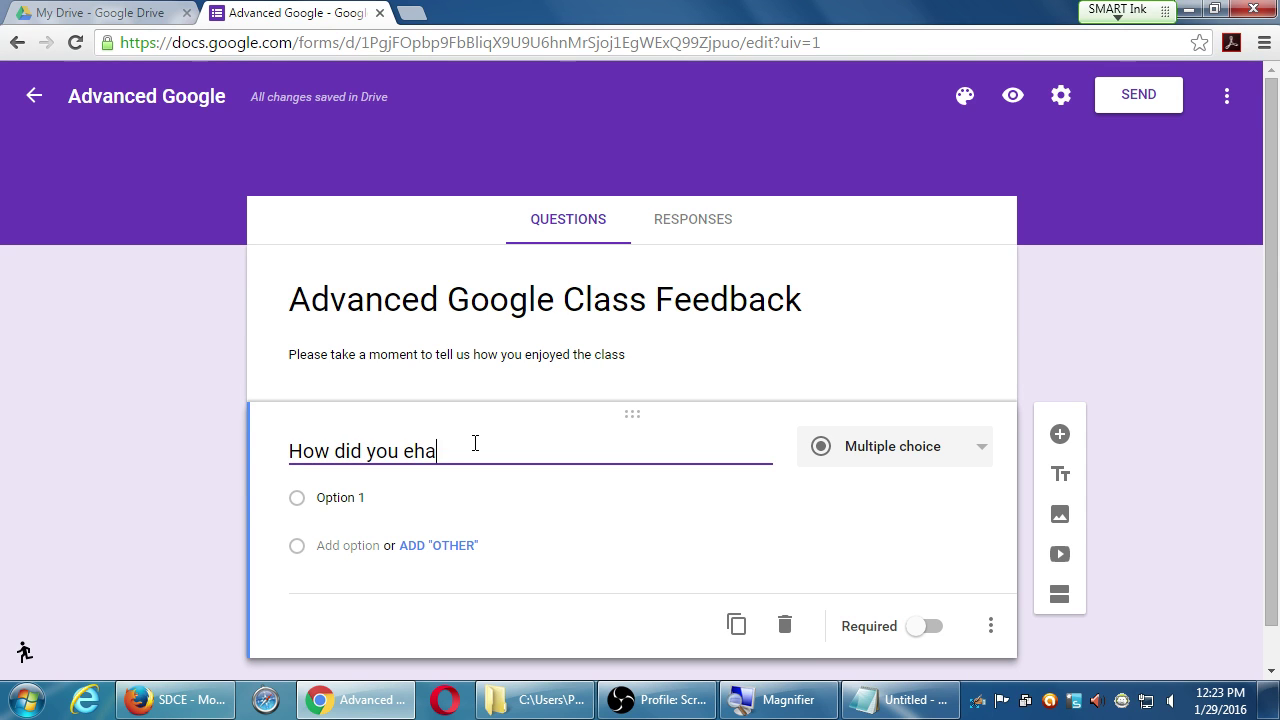
{"action": "key", "text": "BackSpace"}
{"action": "key", "text": "BackSpace"}
{"action": "key", "text": "BackSpace"}
{"action": "type", "text": "hear about the class?"}
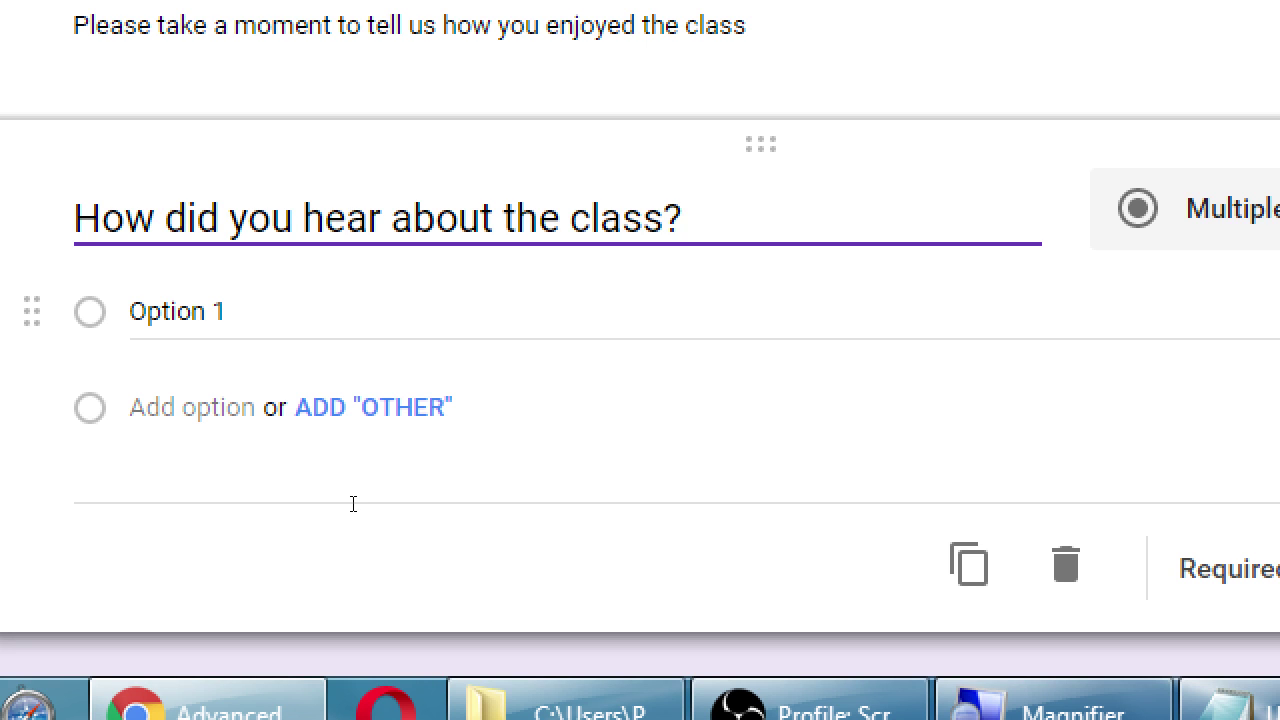
- Enter the answer choices Radio, TV, Print and Web for the question
{"action": "key", "text": "Tab"}
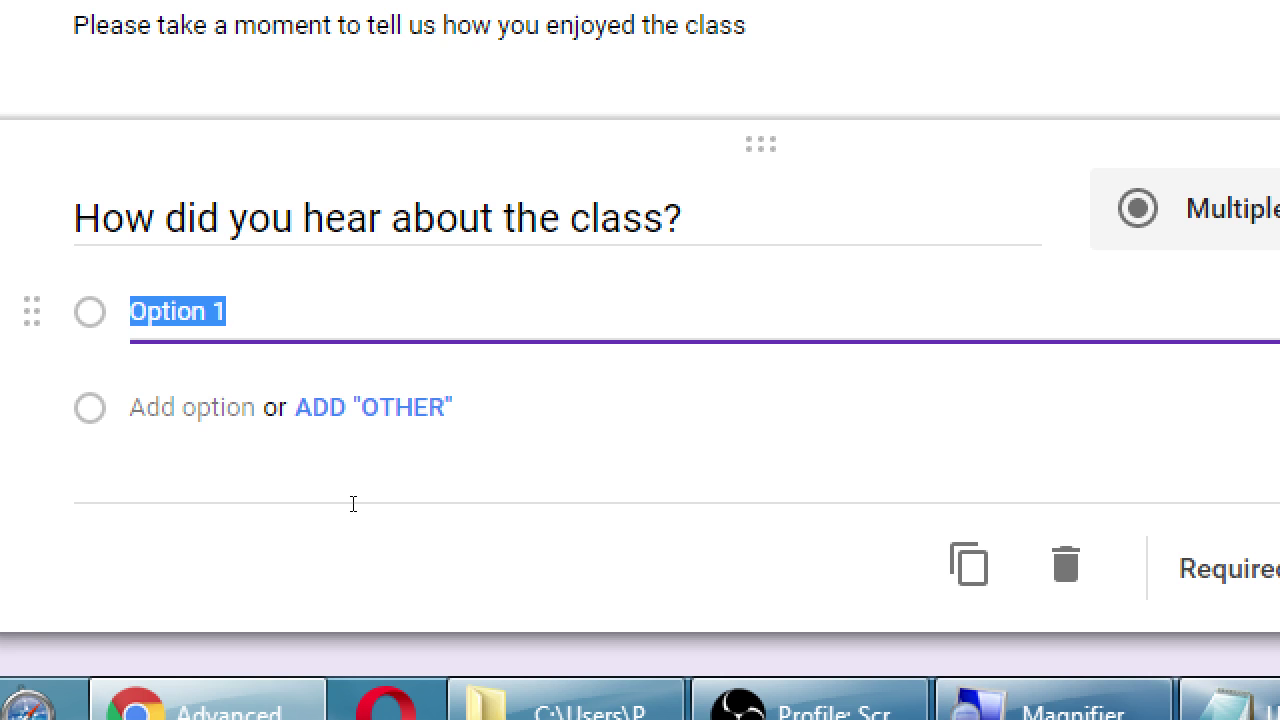
{"action": "type", "text": "Rad"}
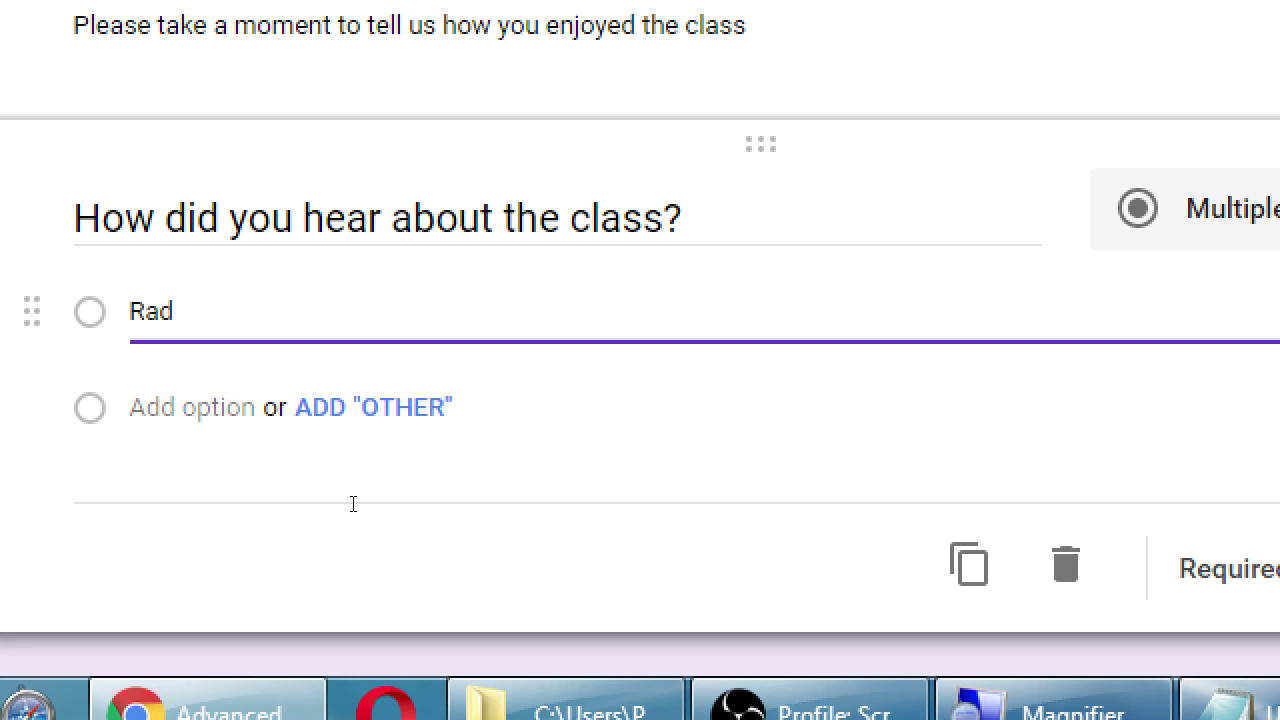
{"action": "type", "text": "io"}
{"action": "key", "text": "Tab"}
{"action": "key", "text": "Return"}
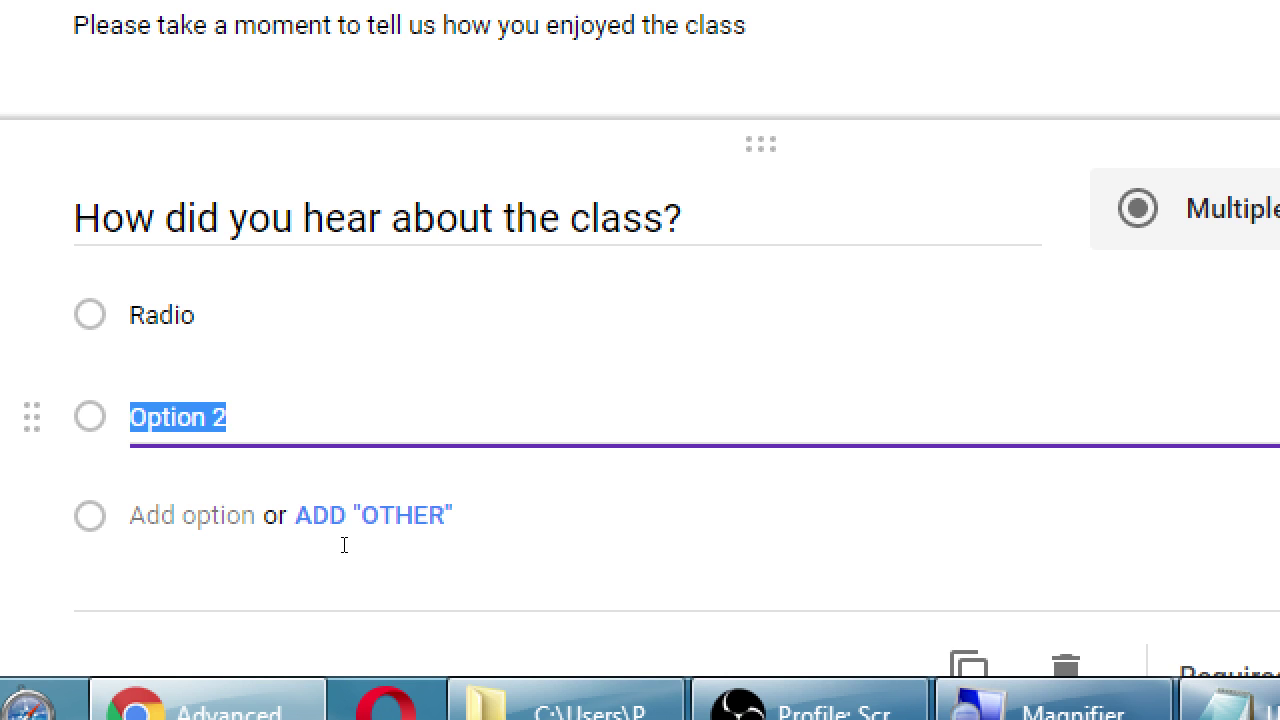
{"action": "type", "text": "TV"}
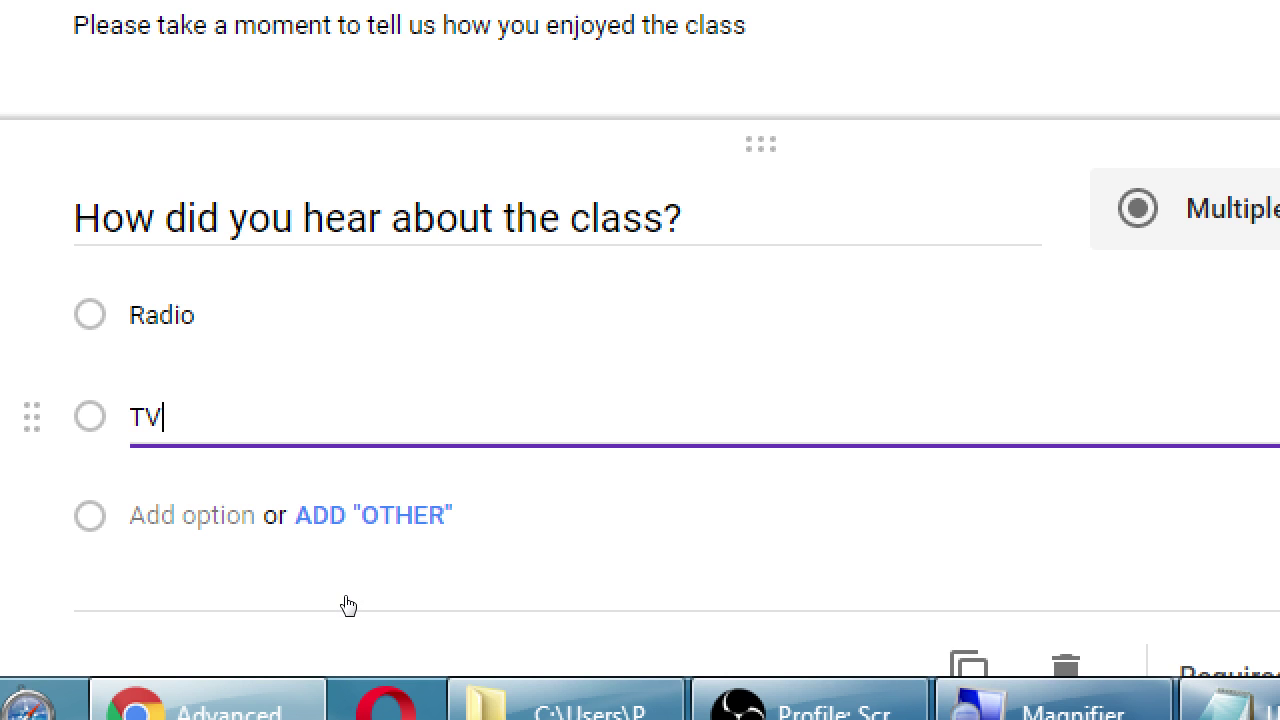
{"action": "key", "text": "Return"}
{"action": "type", "text": "Print"}
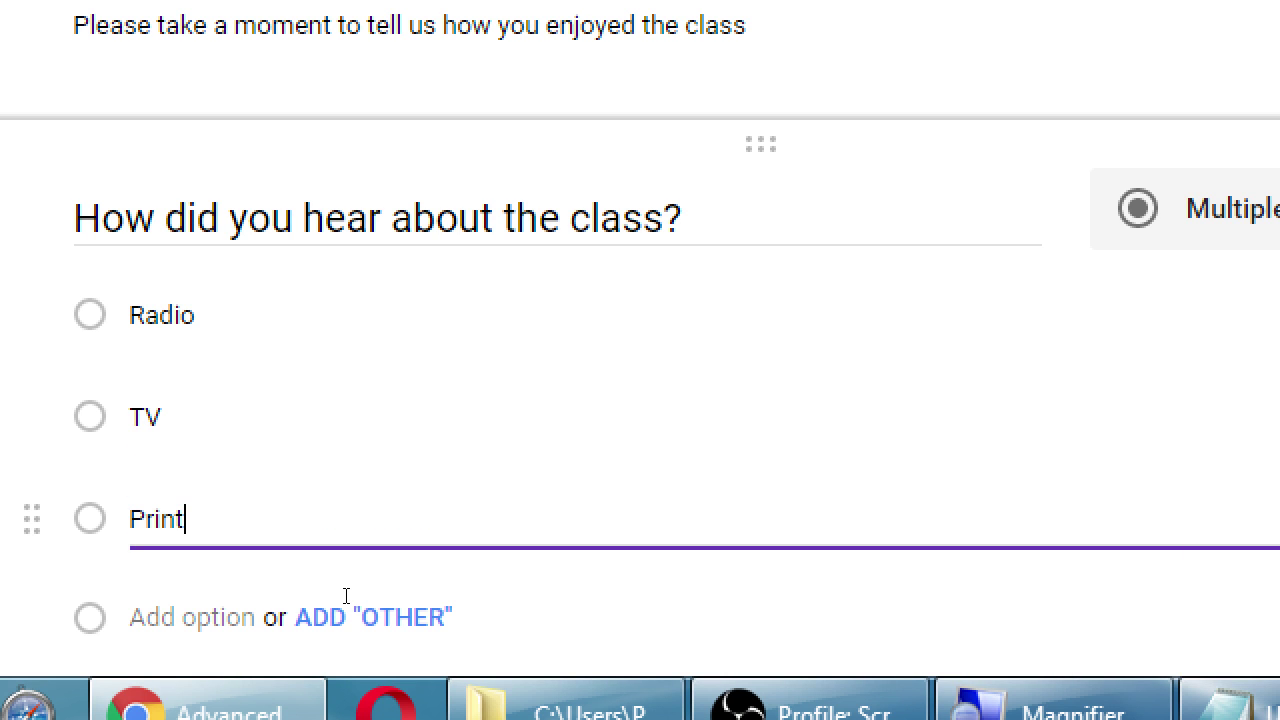
{"action": "key", "text": "Tab"}
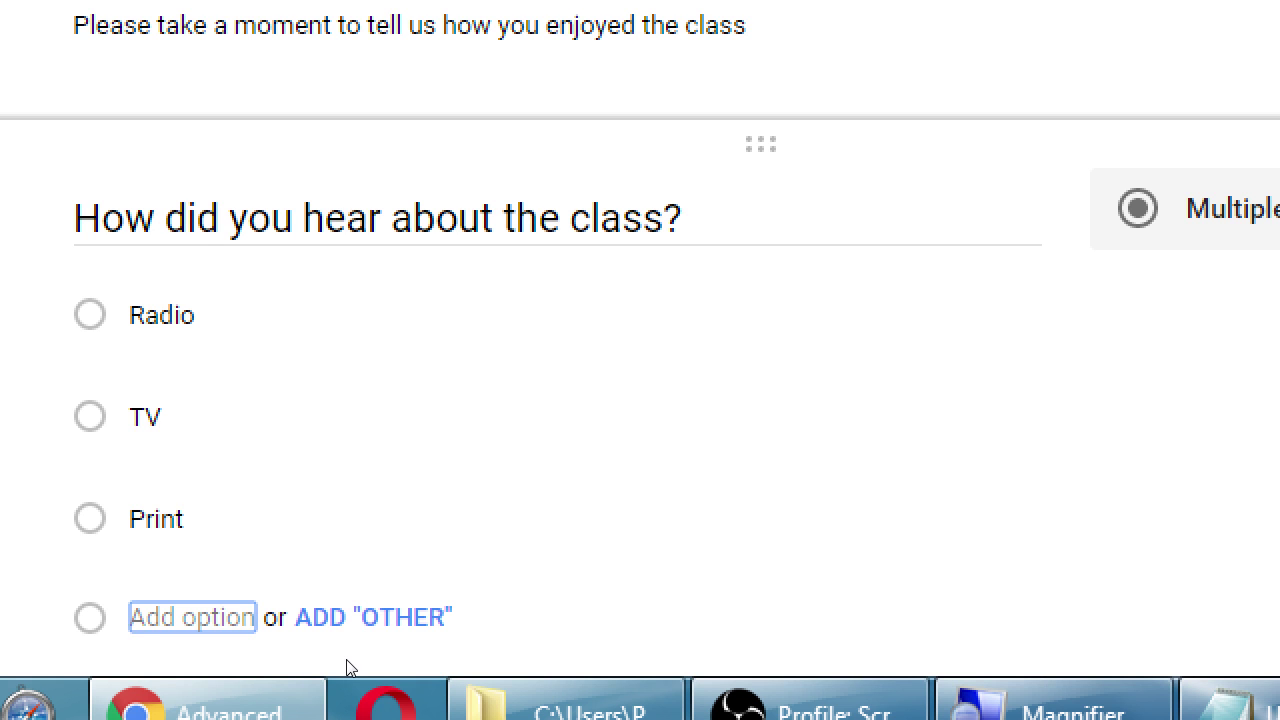
{"action": "key", "text": "Return"}
{"action": "type", "text": "Web"}
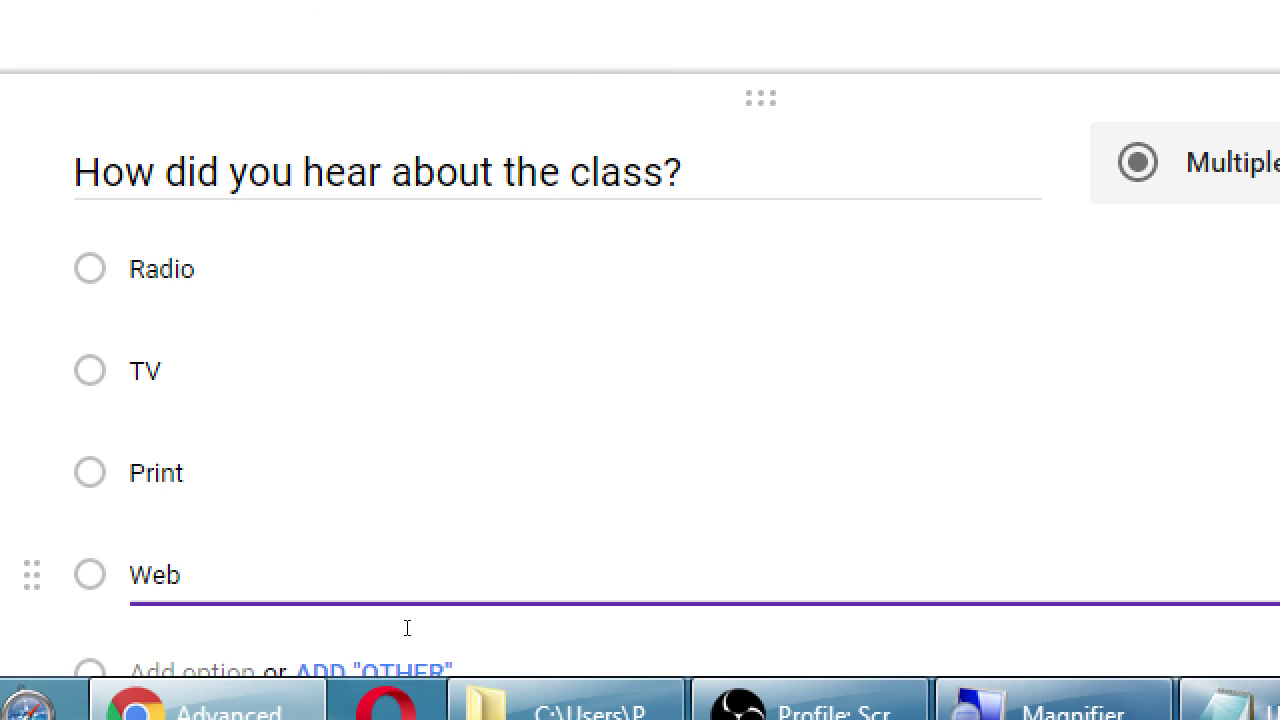
{"action": "scroll", "coordinate": [407, 628], "scroll_direction": "down", "scroll_amount": 2}
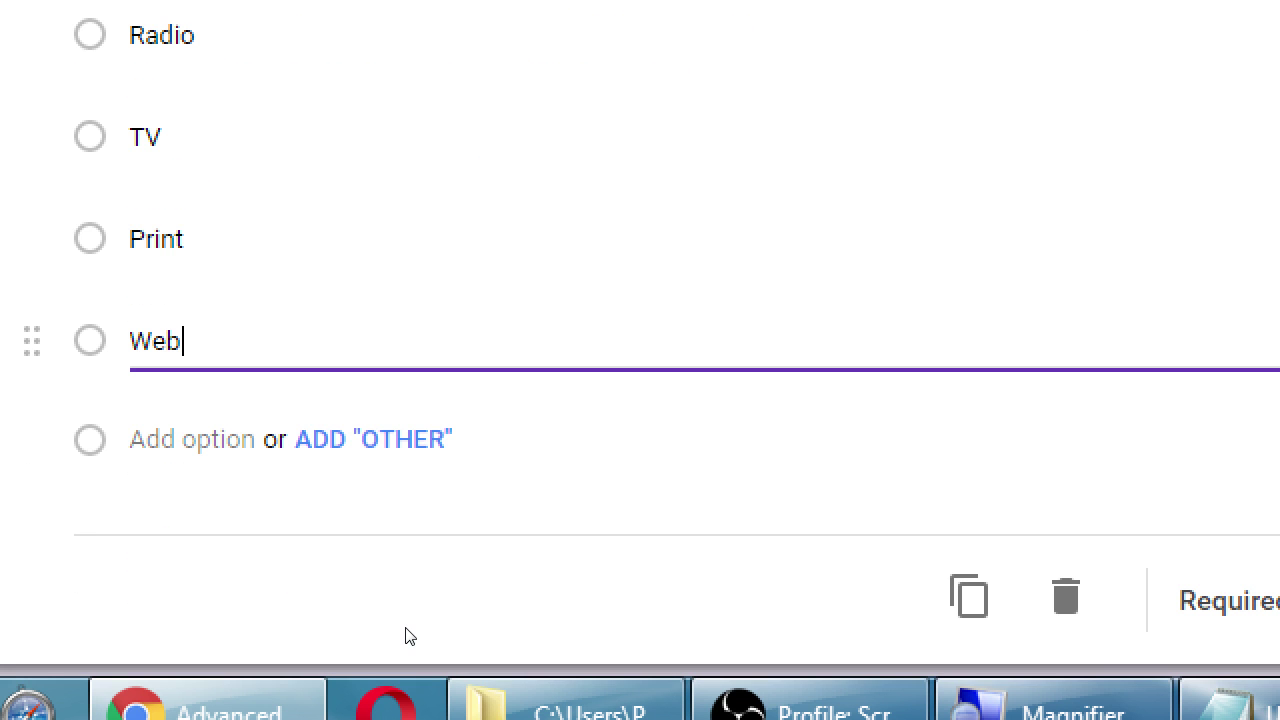
{"action": "scroll", "coordinate": [405, 627], "scroll_direction": "down", "scroll_amount": 1}
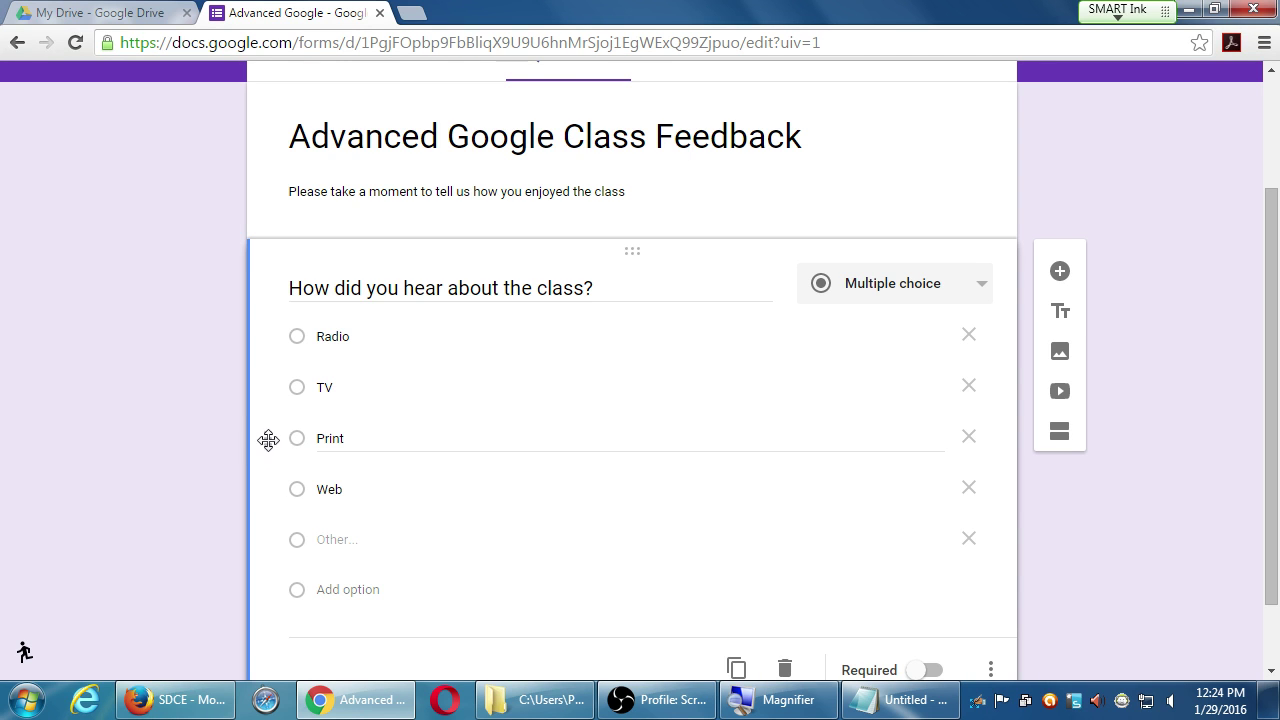
- Drag Print above TV and Web to the top, giving Web, Radio, Print, TV
{"action": "left_click_drag", "start_coordinate": [264, 441], "coordinate": [279, 383]}
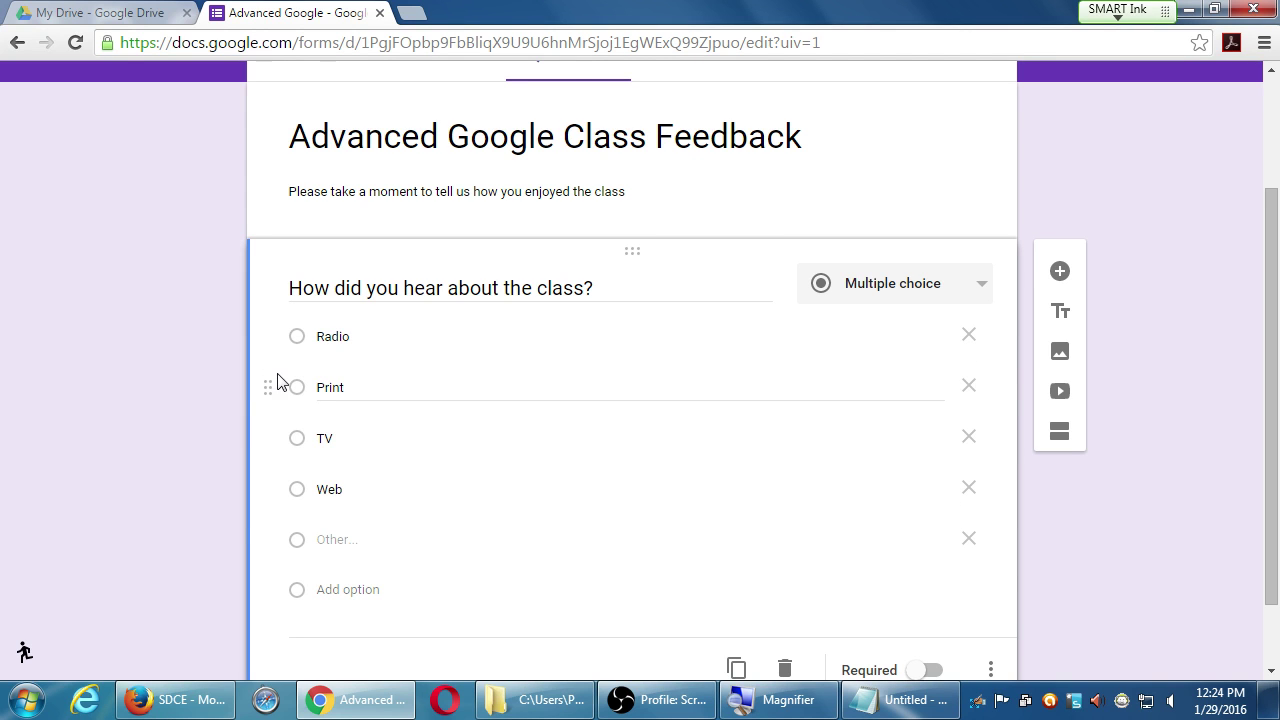
{"action": "left_click_drag", "start_coordinate": [267, 488], "coordinate": [289, 309]}
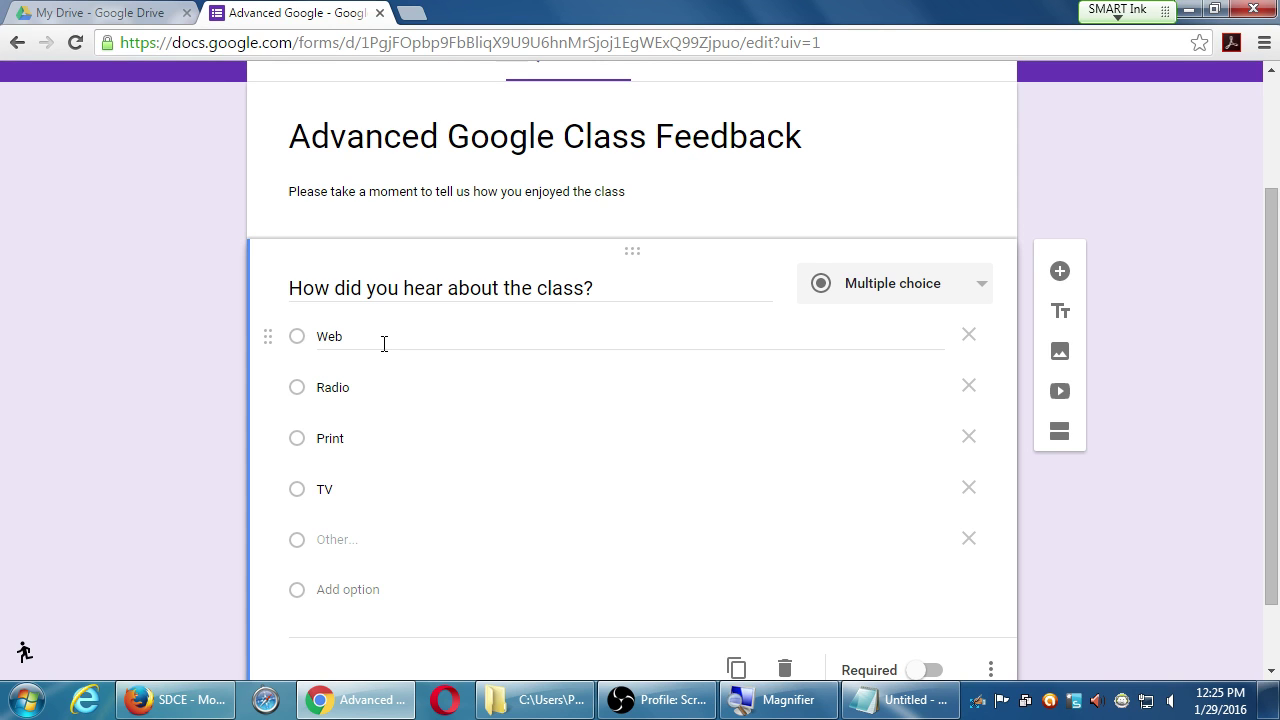
{"action": "scroll", "coordinate": [384, 343], "scroll_direction": "down", "scroll_amount": 1}
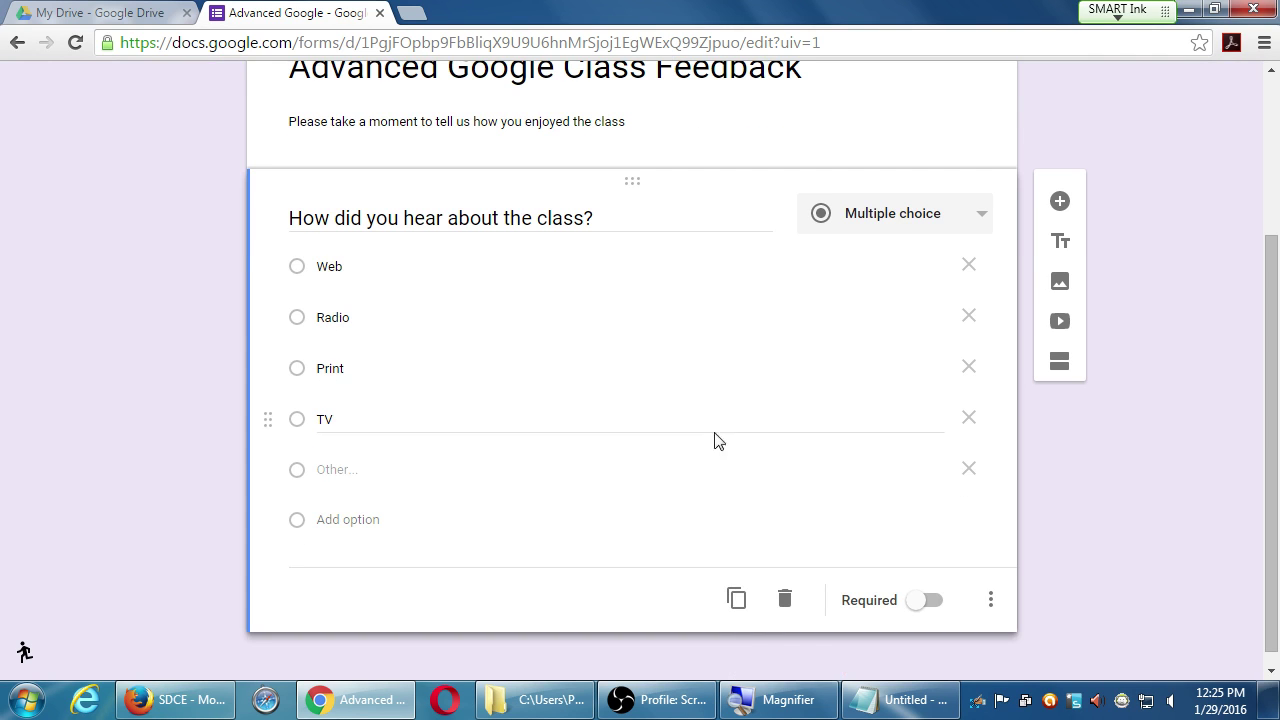
{"action": "left_click", "coordinate": [989, 605]}
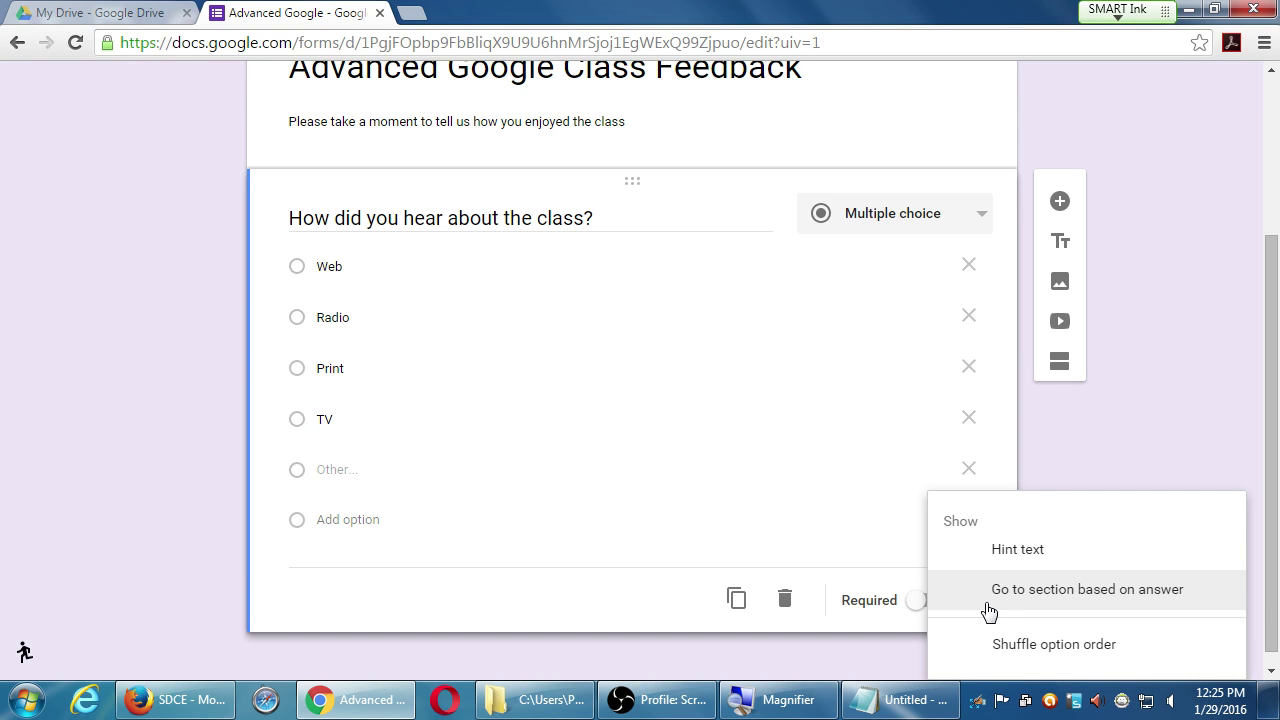
{"action": "left_click", "coordinate": [640, 603]}
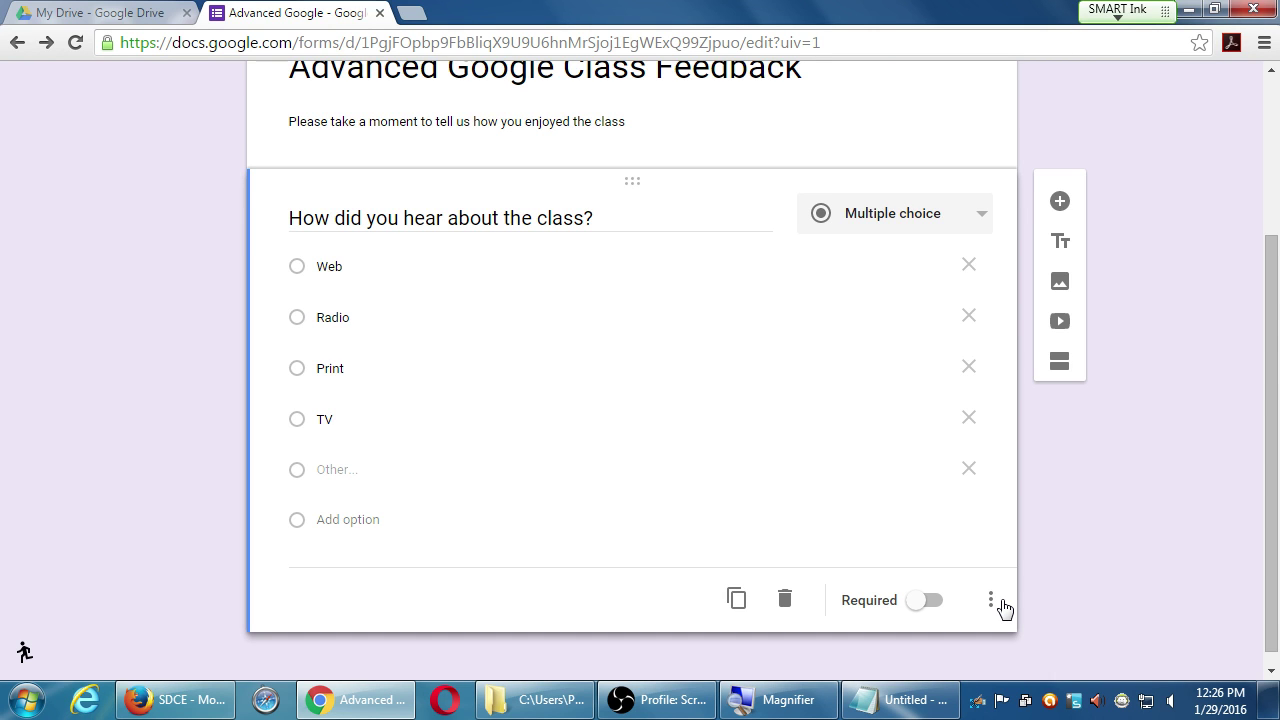
- Turn on Shuffle option order for the question and confirm it is checked
{"action": "left_click", "coordinate": [993, 604]}
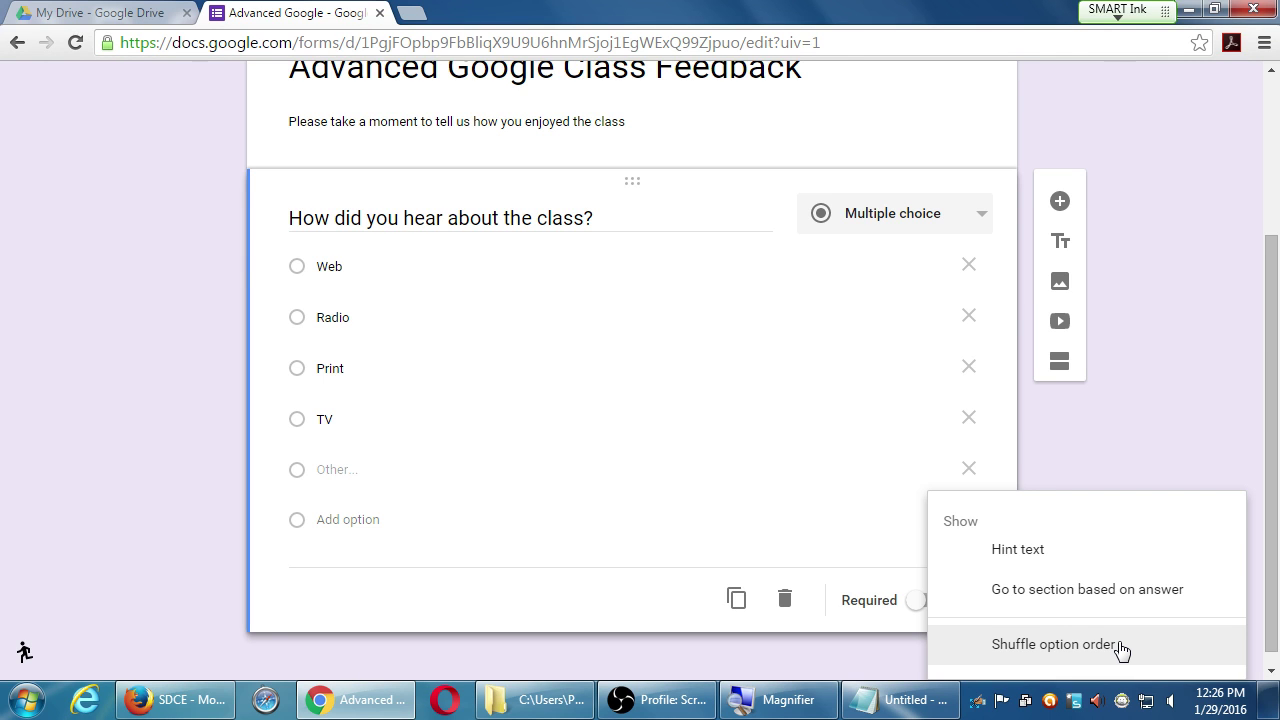
{"action": "left_click", "coordinate": [1119, 643]}
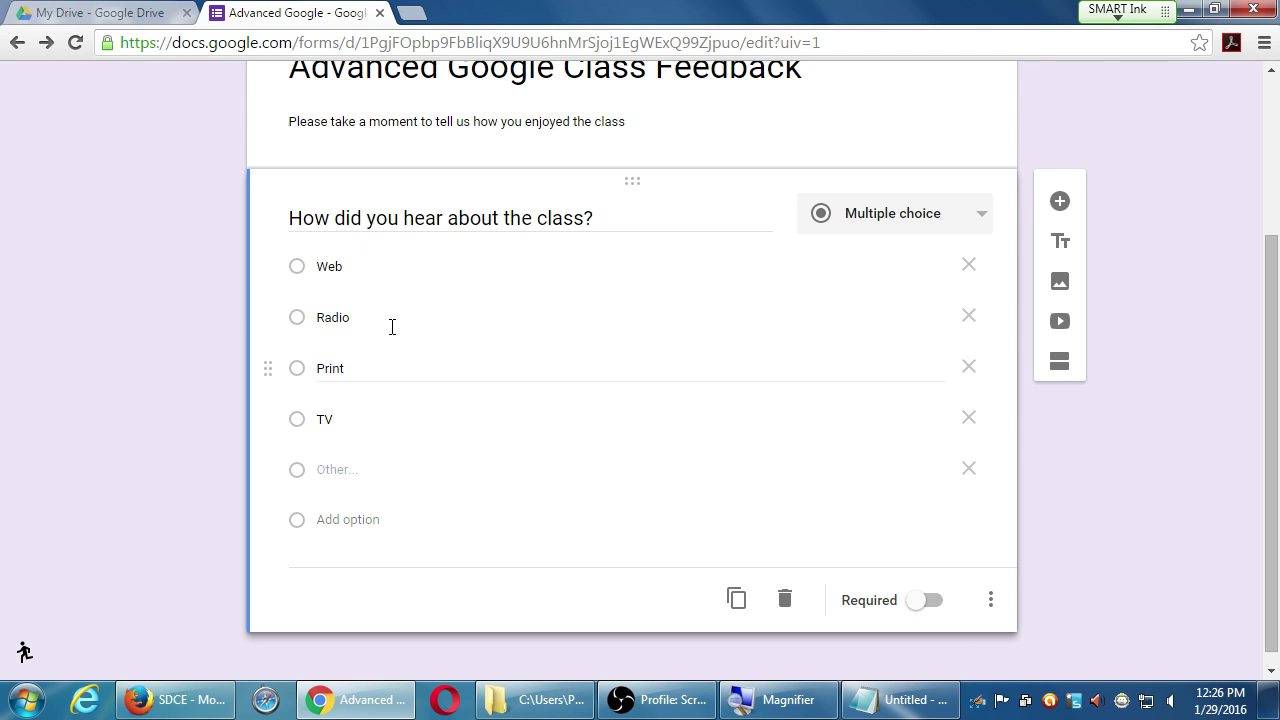
{"action": "left_click", "coordinate": [992, 604]}
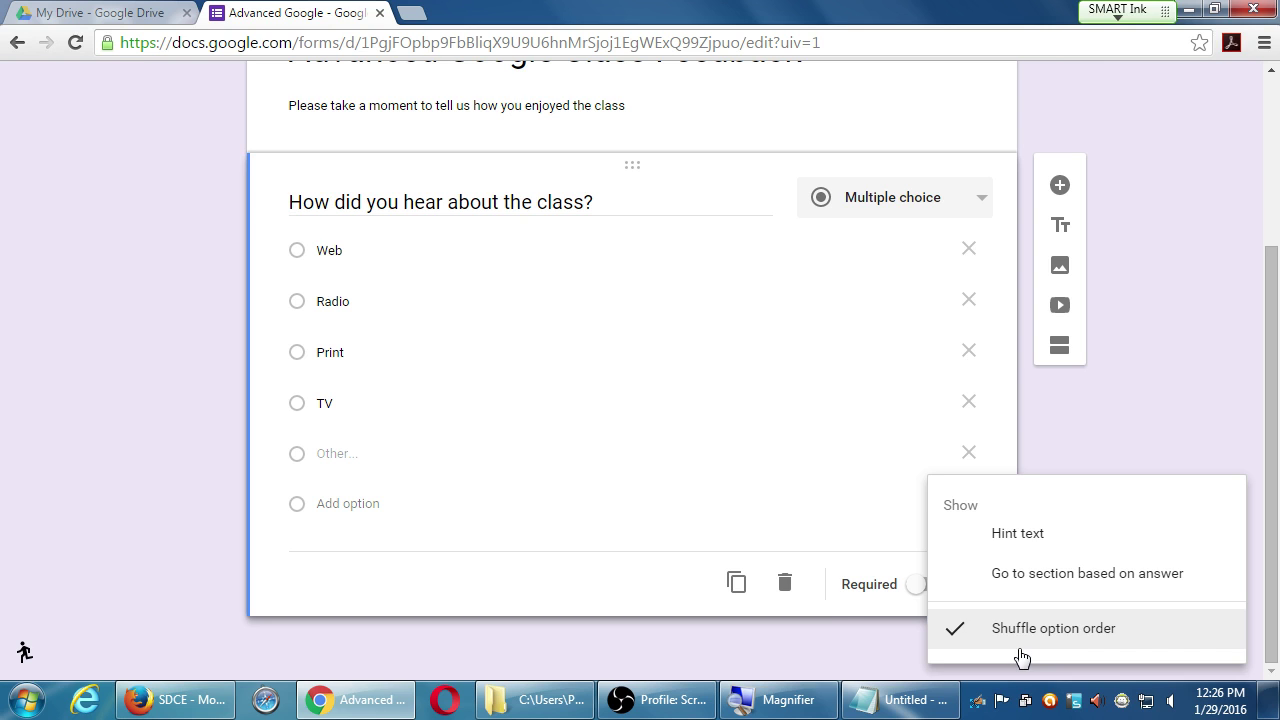
{"action": "left_click", "coordinate": [802, 634]}
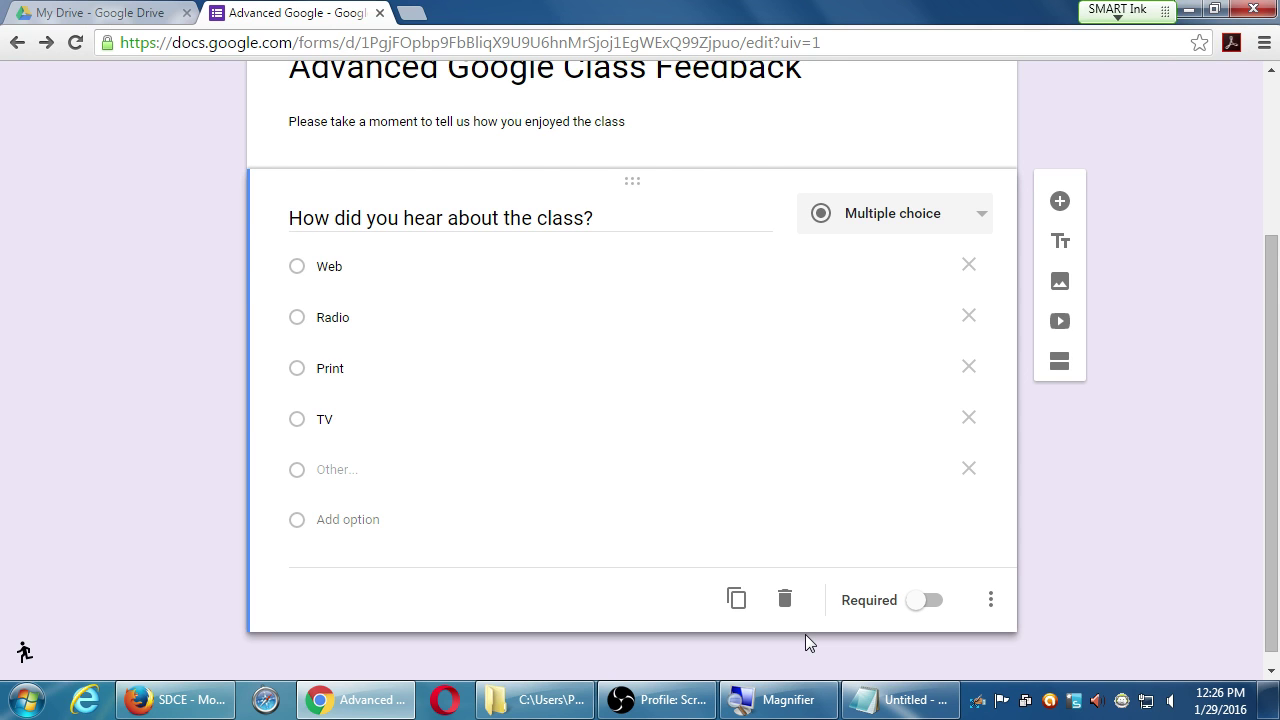
{"action": "scroll", "coordinate": [805, 634], "scroll_direction": "up", "scroll_amount": 3}
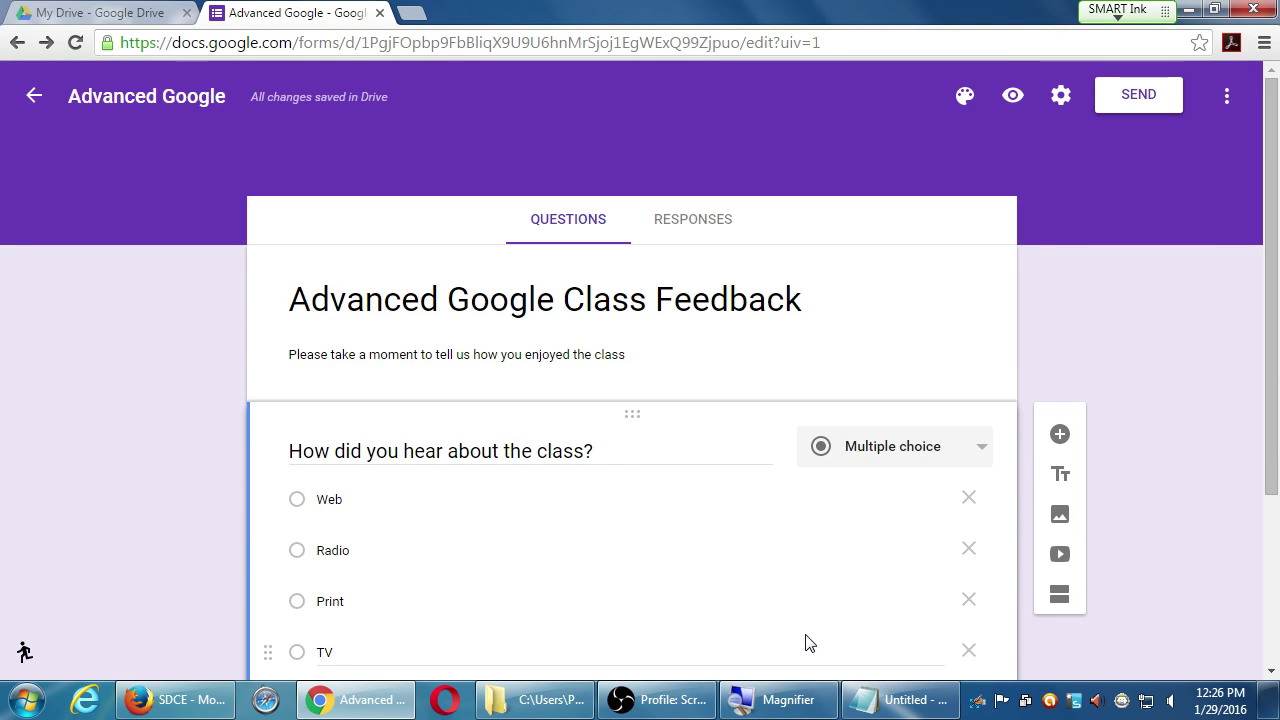
{"action": "scroll", "coordinate": [51, 484], "scroll_direction": "down", "scroll_amount": 2}
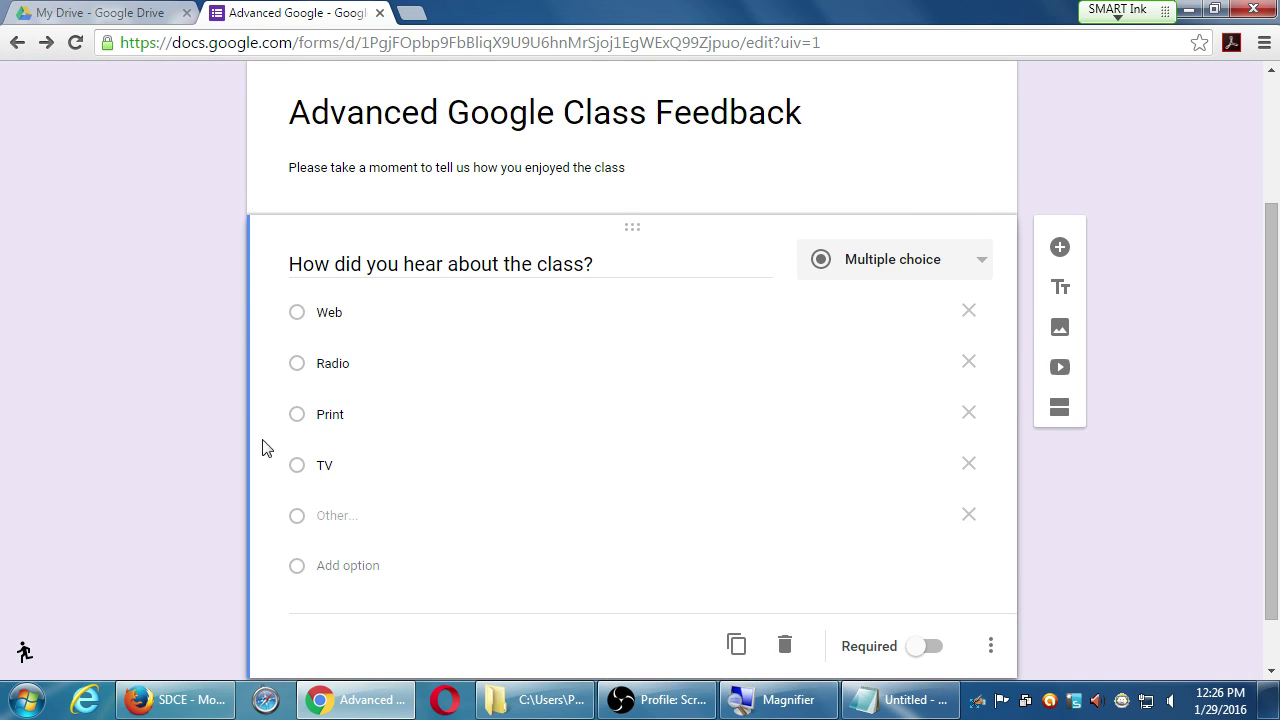
{"action": "left_click", "coordinate": [893, 270]}
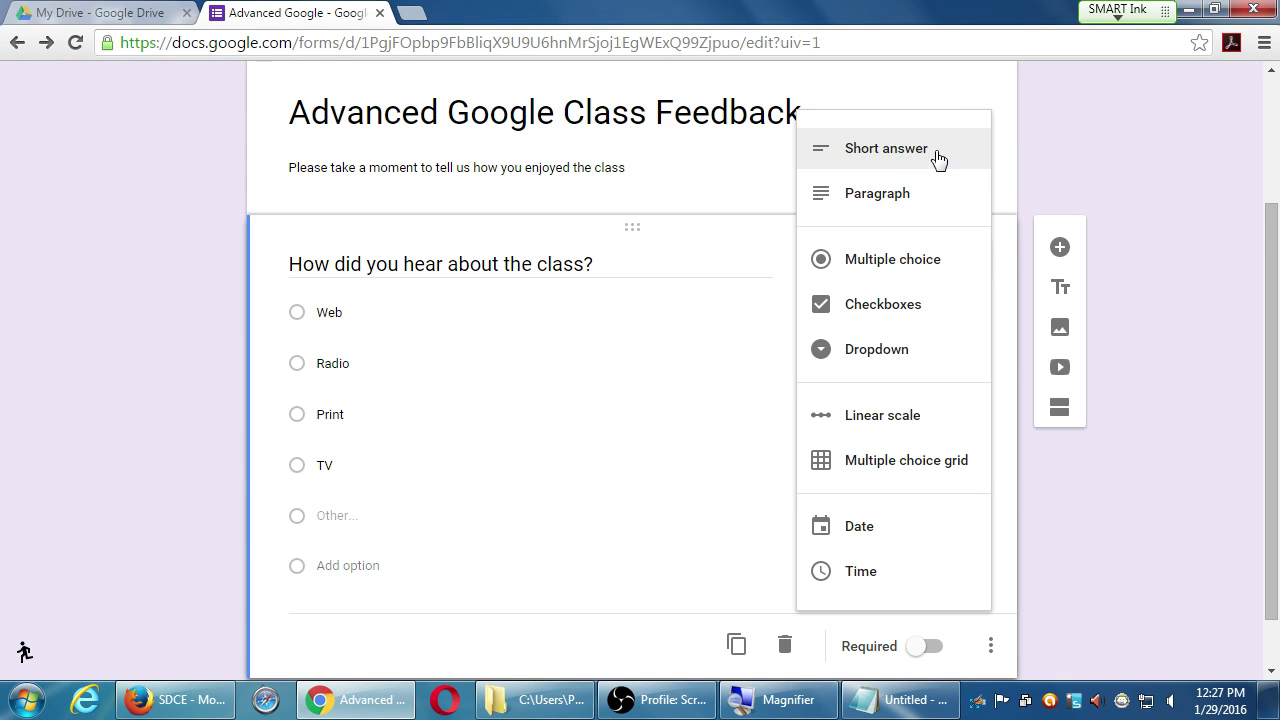
{"action": "left_click", "coordinate": [1146, 136]}
{"action": "left_click", "coordinate": [1059, 248]}
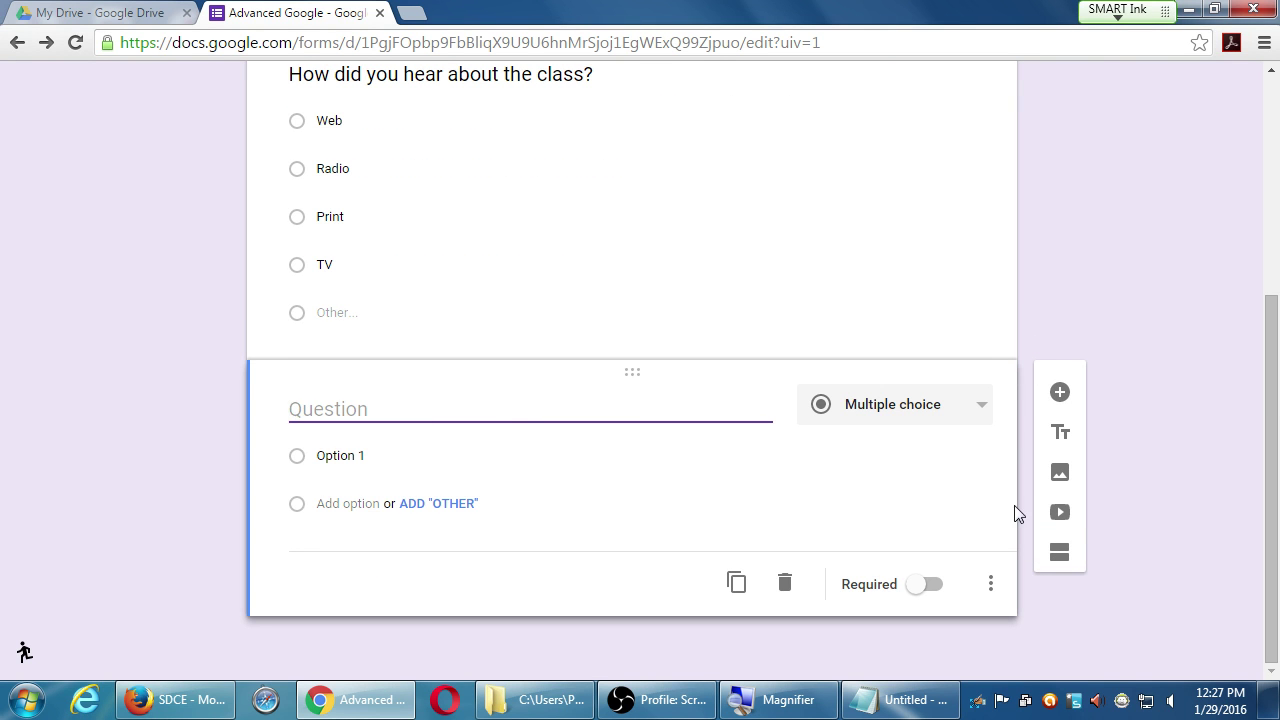
{"action": "left_click", "coordinate": [783, 584]}
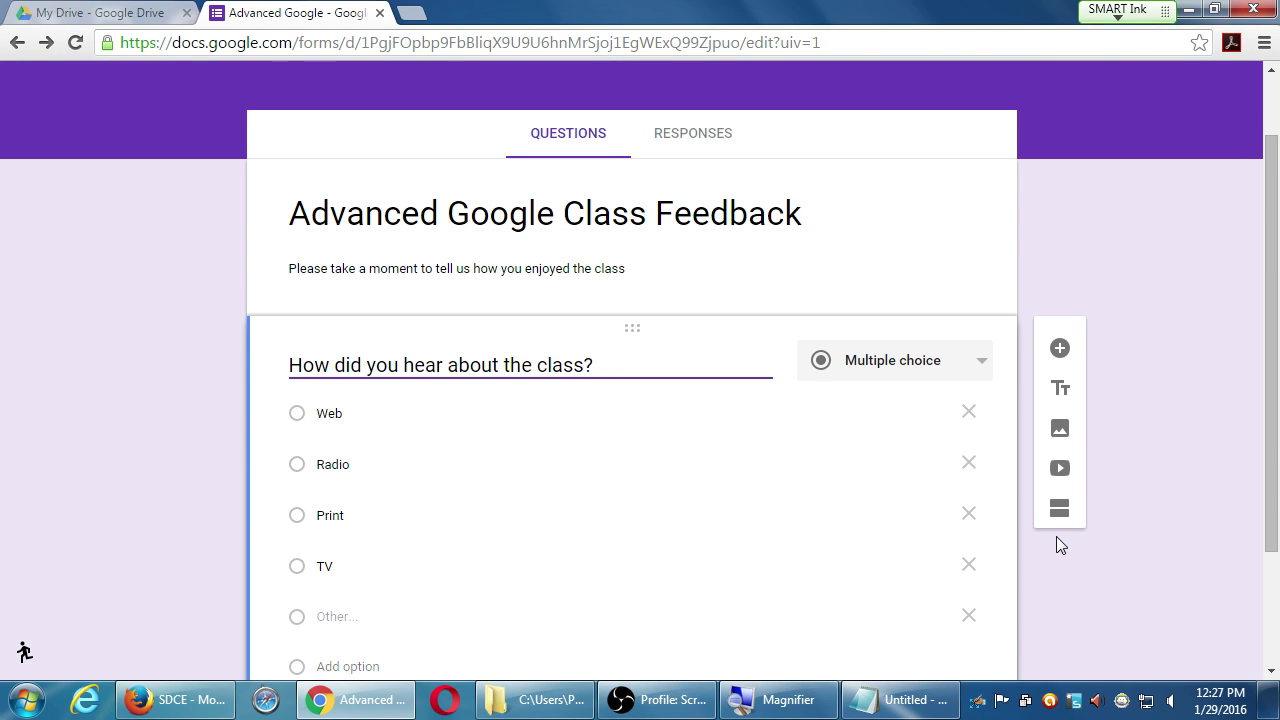
- Add a second question below the class-source question and open its question-type list
{"action": "left_click", "coordinate": [1168, 428]}
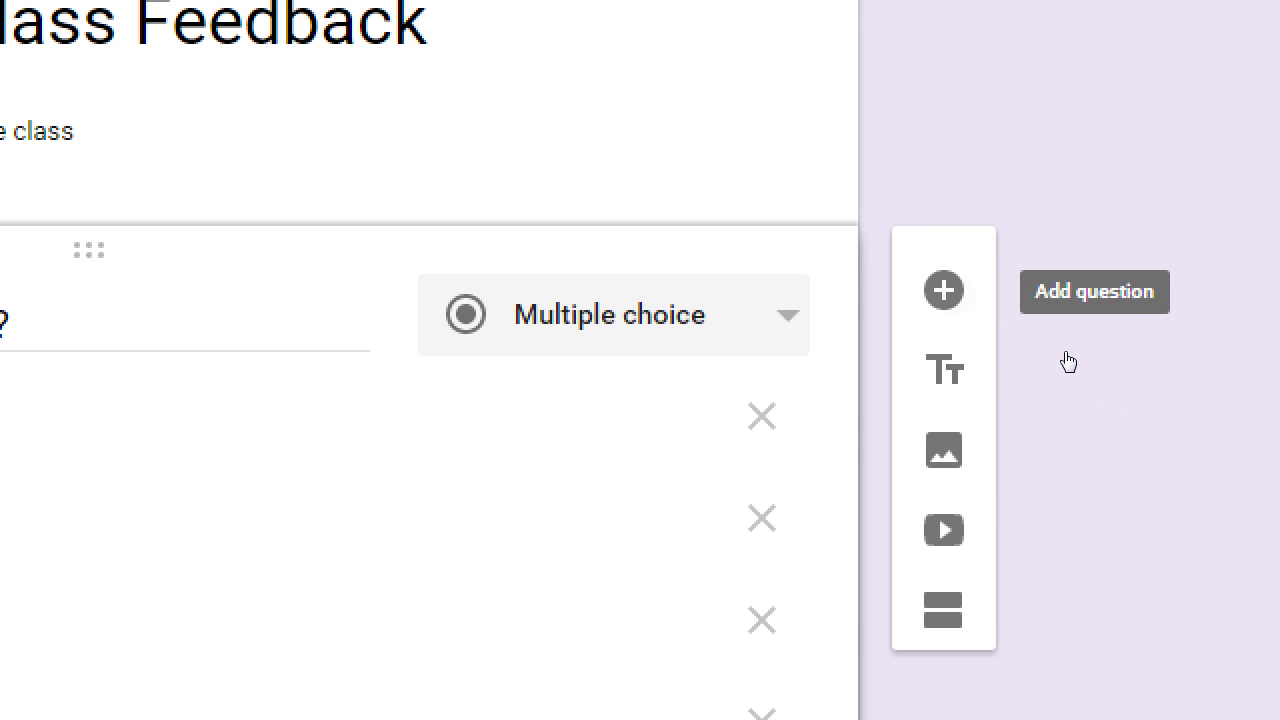
{"action": "left_click", "coordinate": [943, 290]}
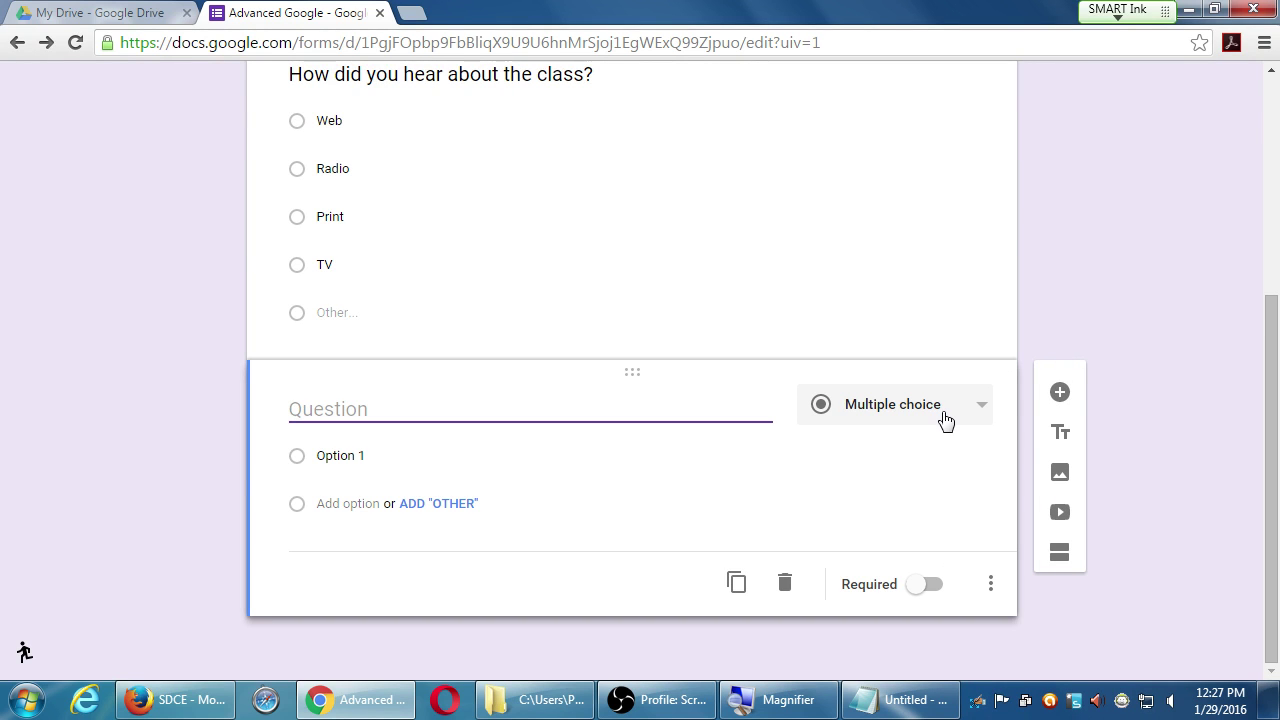
{"action": "left_click", "coordinate": [947, 417]}
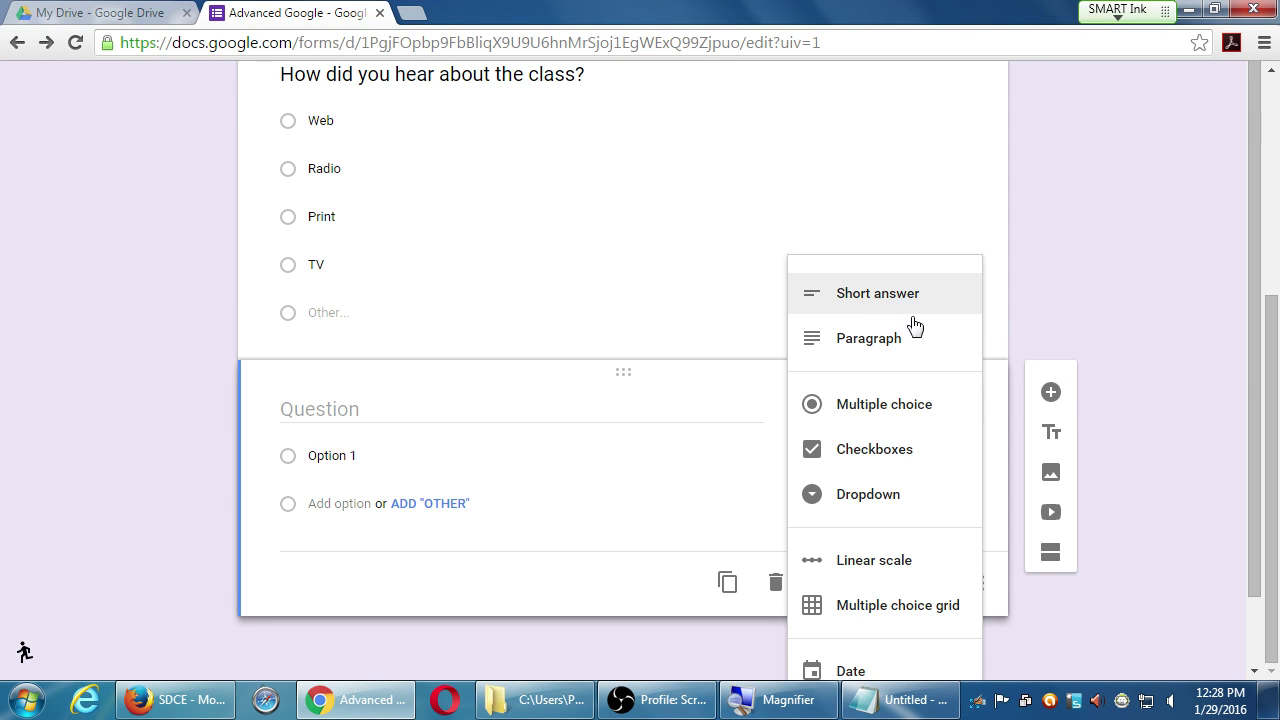
- Set the second question's type to Short answer
{"action": "scroll", "coordinate": [914, 646], "scroll_direction": "down", "scroll_amount": 1}
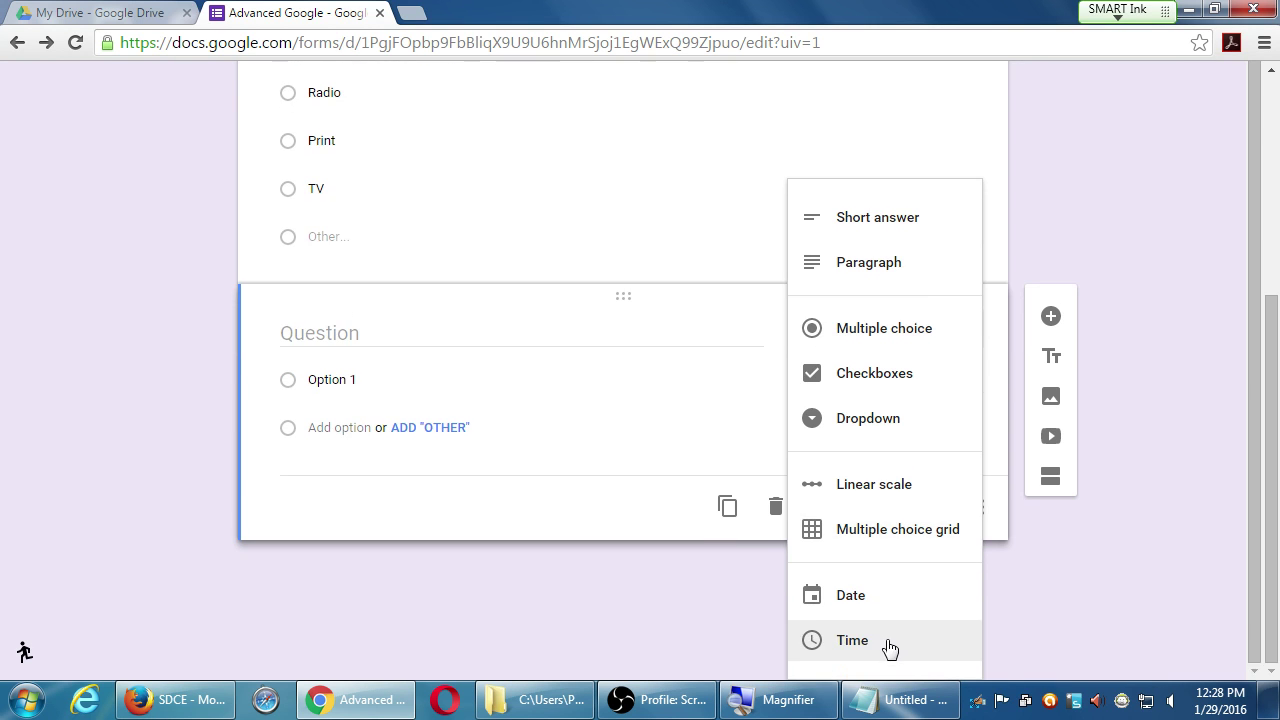
{"action": "left_click", "coordinate": [900, 222]}
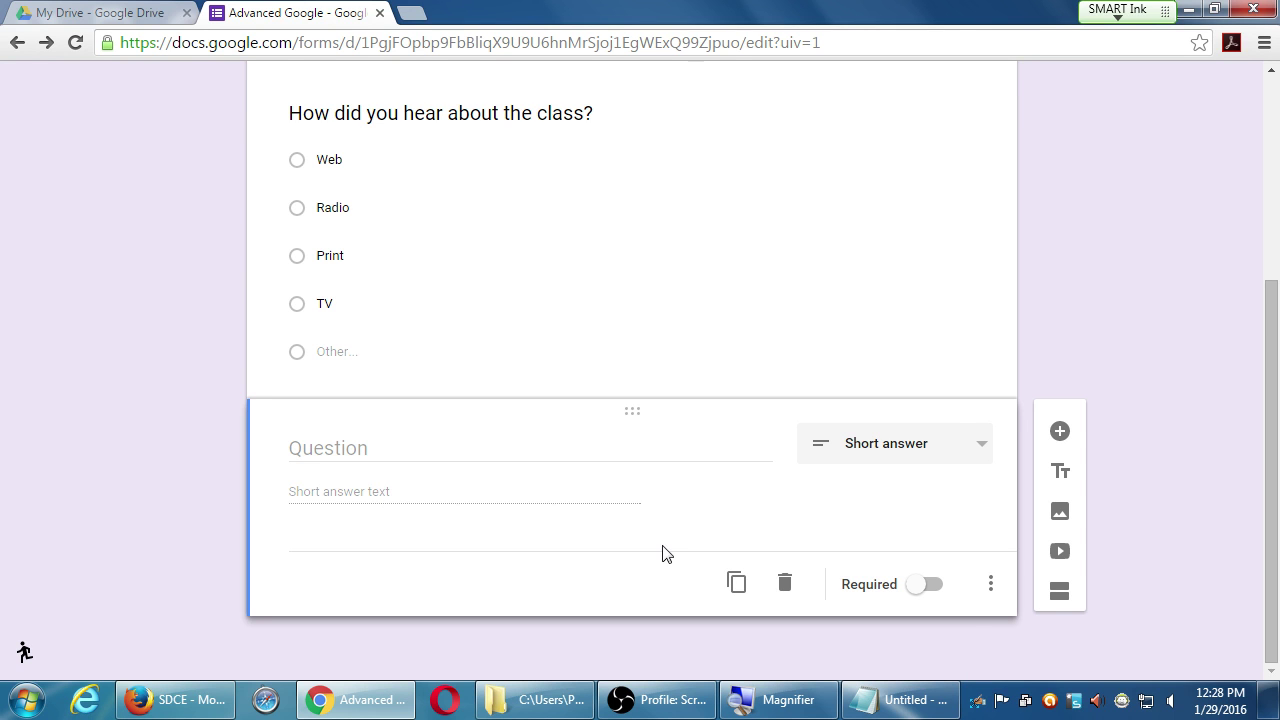
{"action": "left_click", "coordinate": [903, 448]}
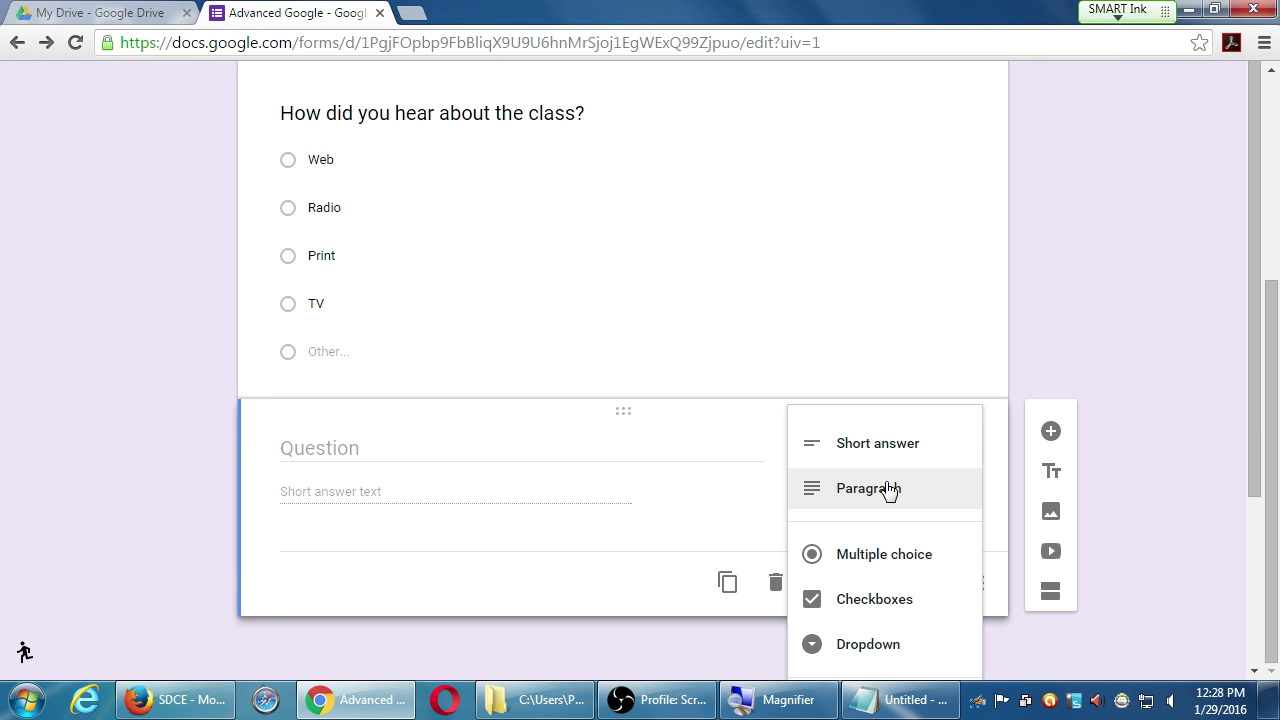
{"action": "left_click", "coordinate": [1078, 345]}
{"action": "left_click", "coordinate": [965, 443]}
{"action": "scroll", "coordinate": [960, 450], "scroll_direction": "down", "scroll_amount": 2}
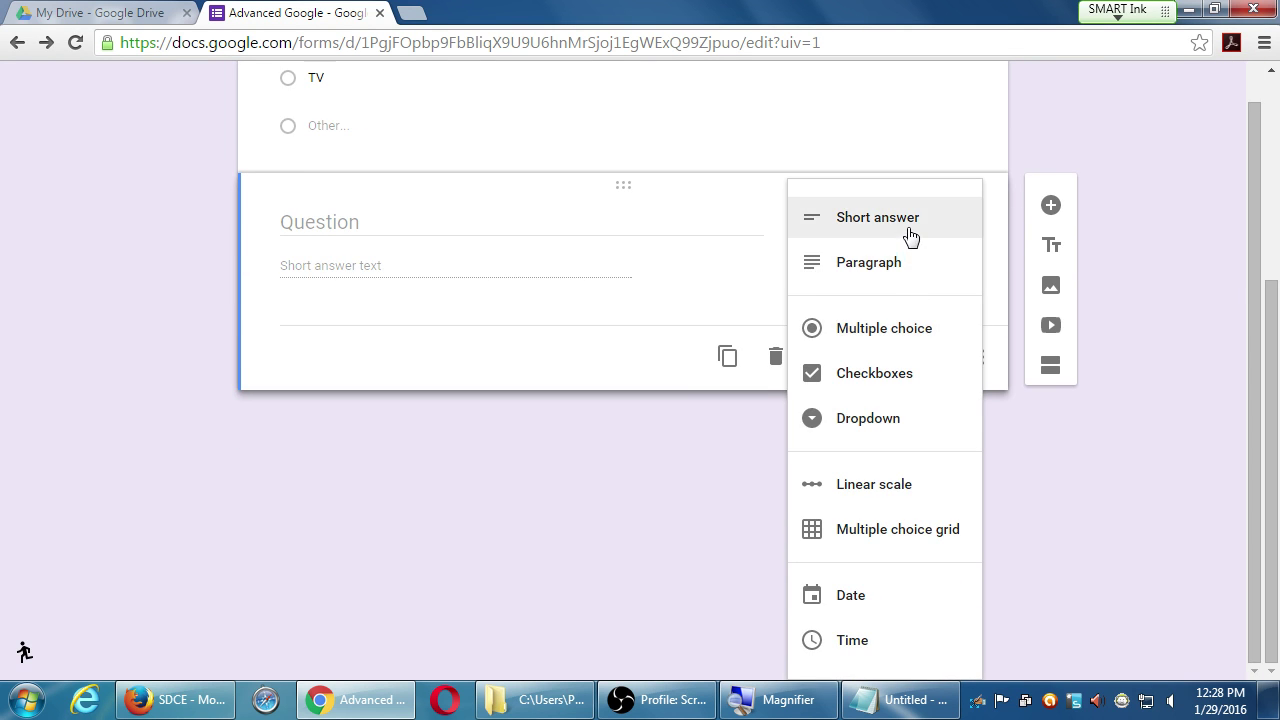
{"action": "left_click", "coordinate": [1191, 143]}
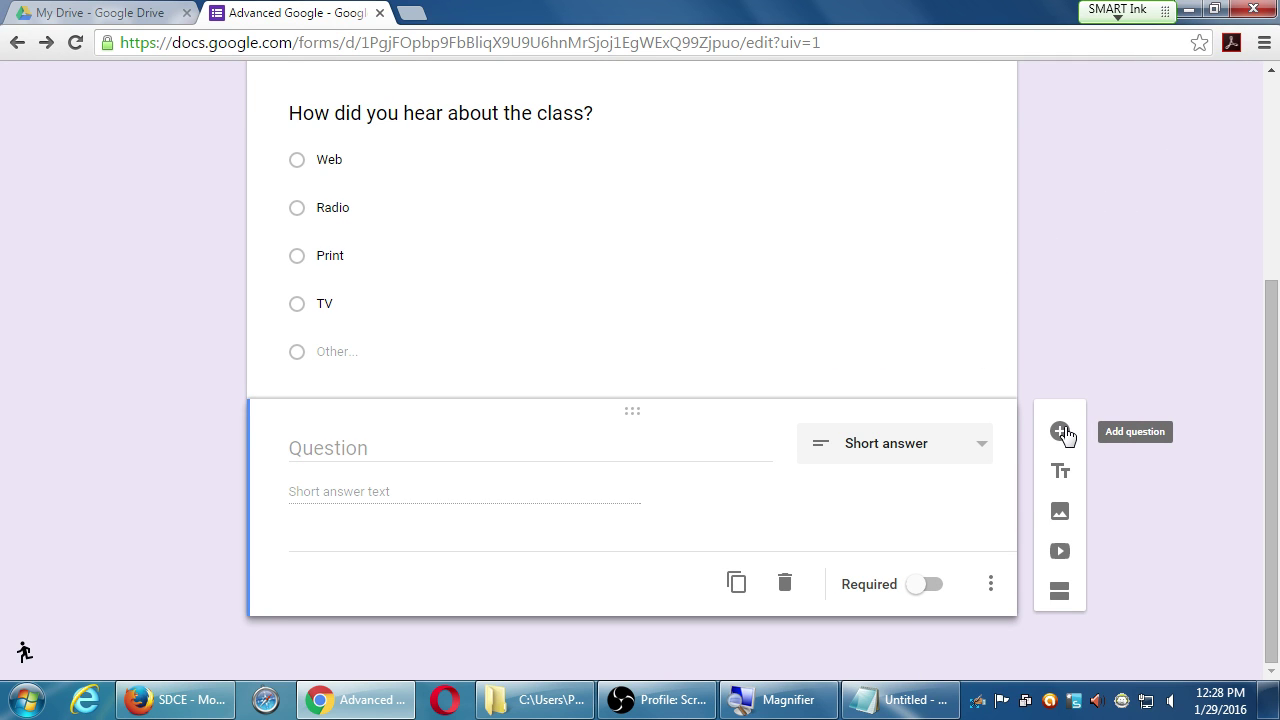
{"action": "left_click", "coordinate": [961, 447]}
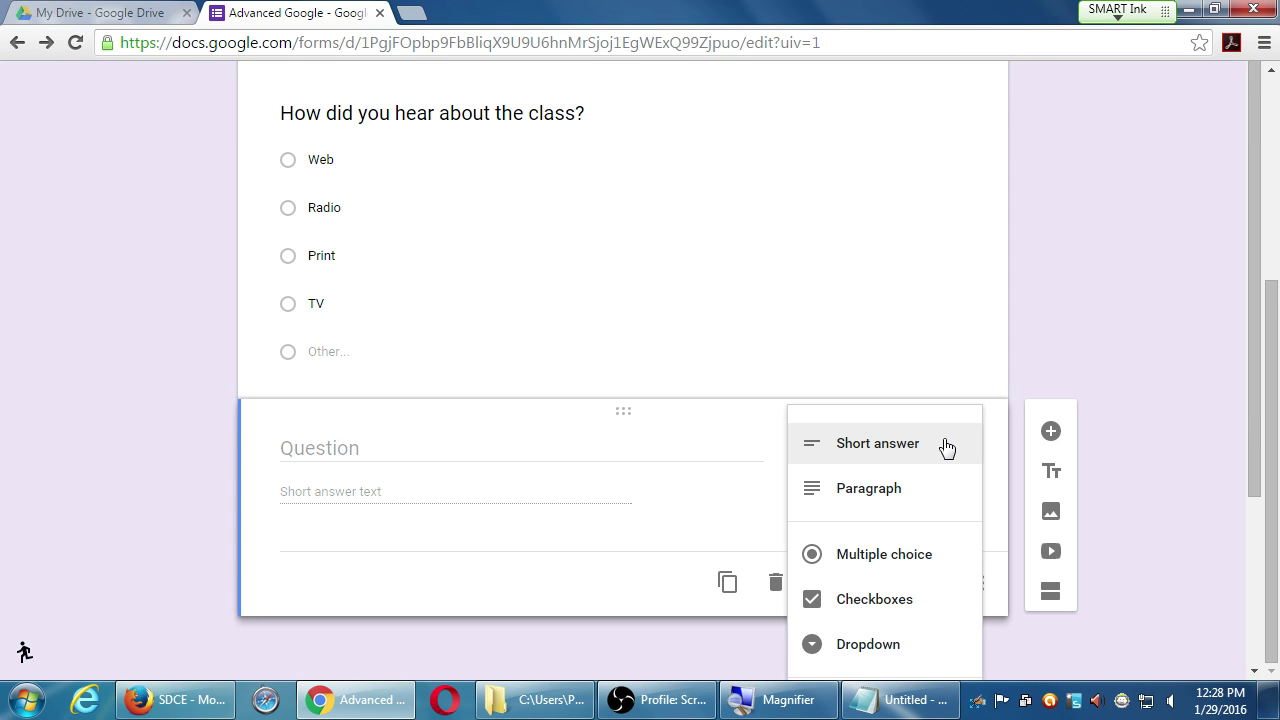
{"action": "left_click", "coordinate": [945, 446]}
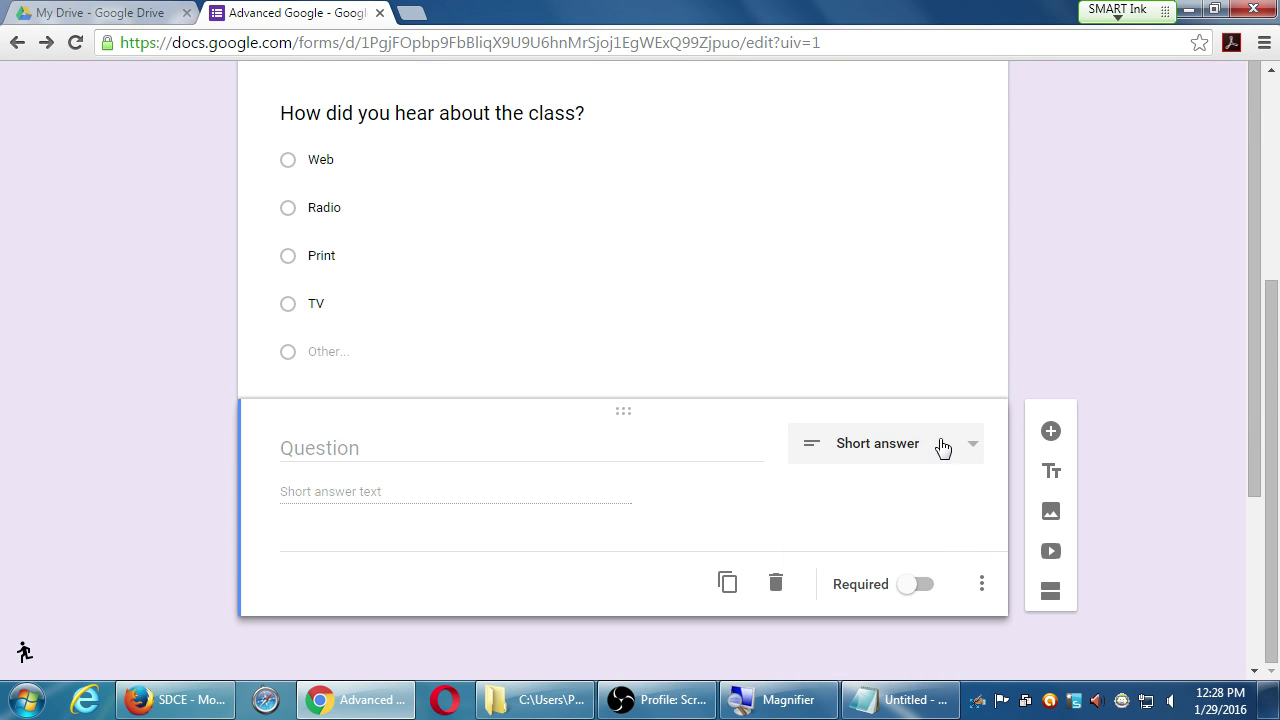
- Title the question 'What is your industry?' and glance at the empty Responses tab
{"action": "left_click", "coordinate": [503, 447]}
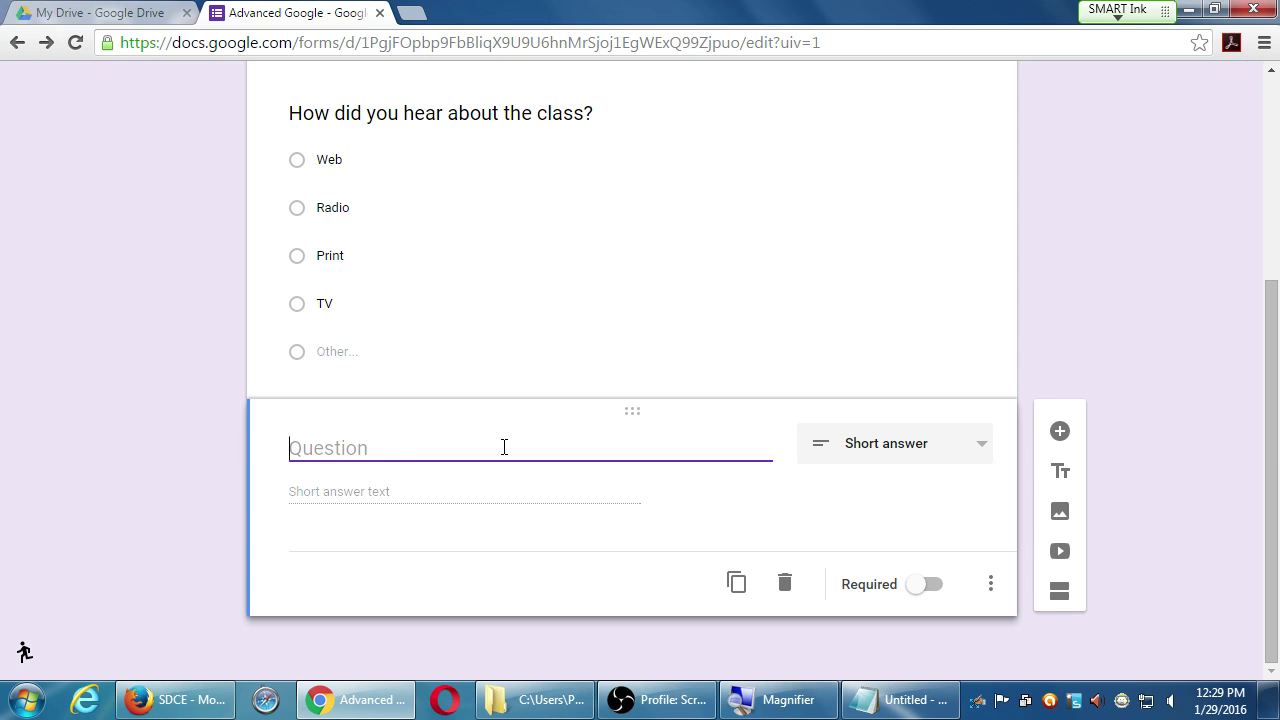
{"action": "type", "text": "What is your indu"}
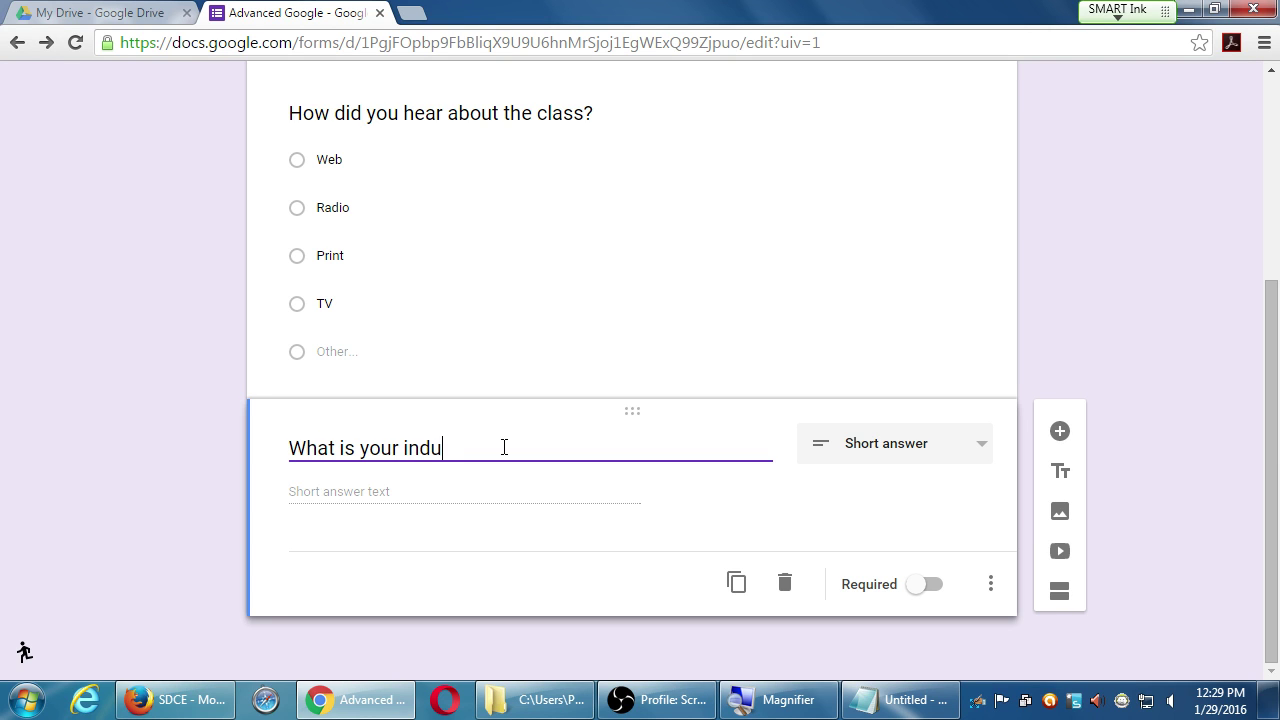
{"action": "type", "text": "stry?"}
{"action": "scroll", "coordinate": [594, 517], "scroll_direction": "up", "scroll_amount": 5}
{"action": "left_click", "coordinate": [676, 240]}
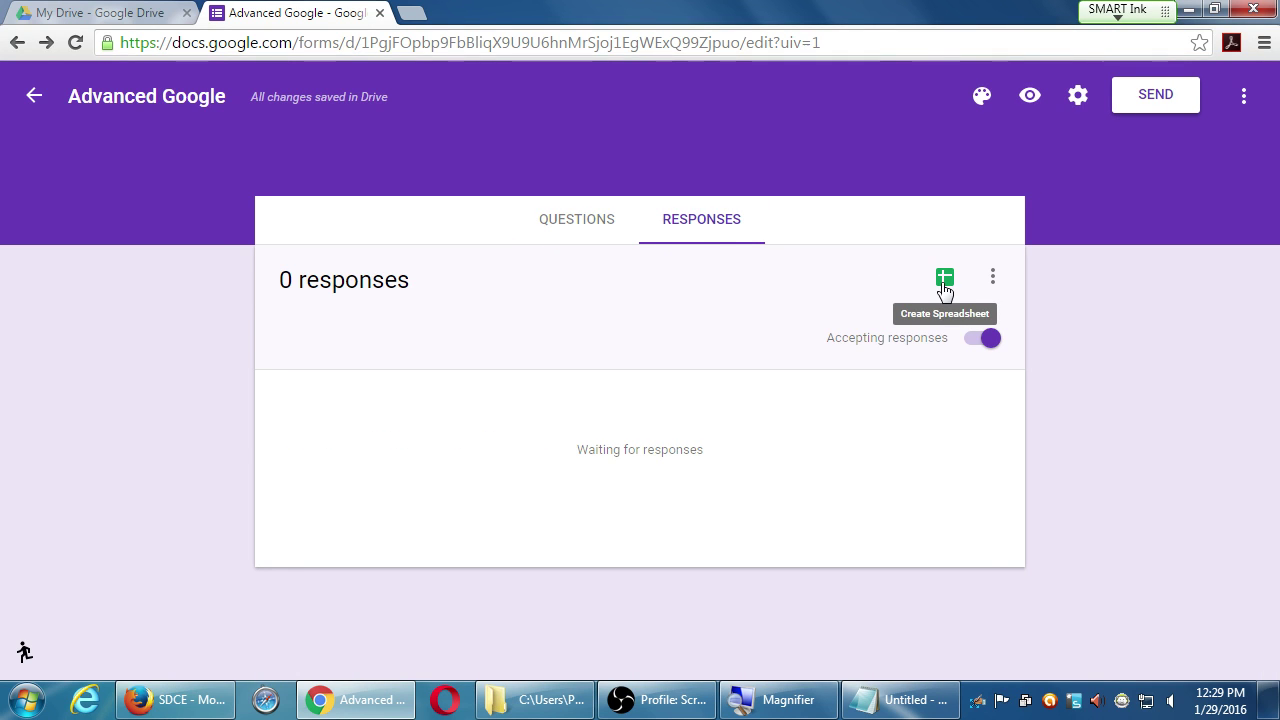
{"action": "left_click", "coordinate": [605, 225]}
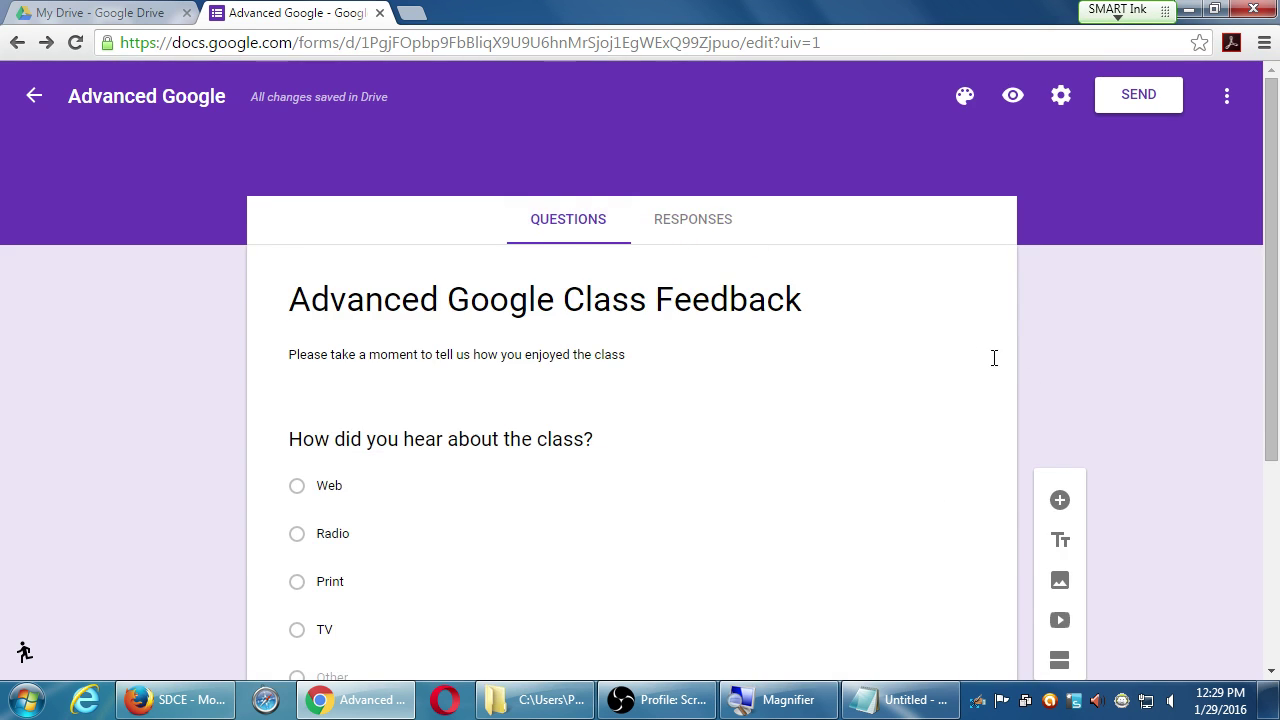
{"action": "scroll", "coordinate": [1074, 409], "scroll_direction": "down", "scroll_amount": 3}
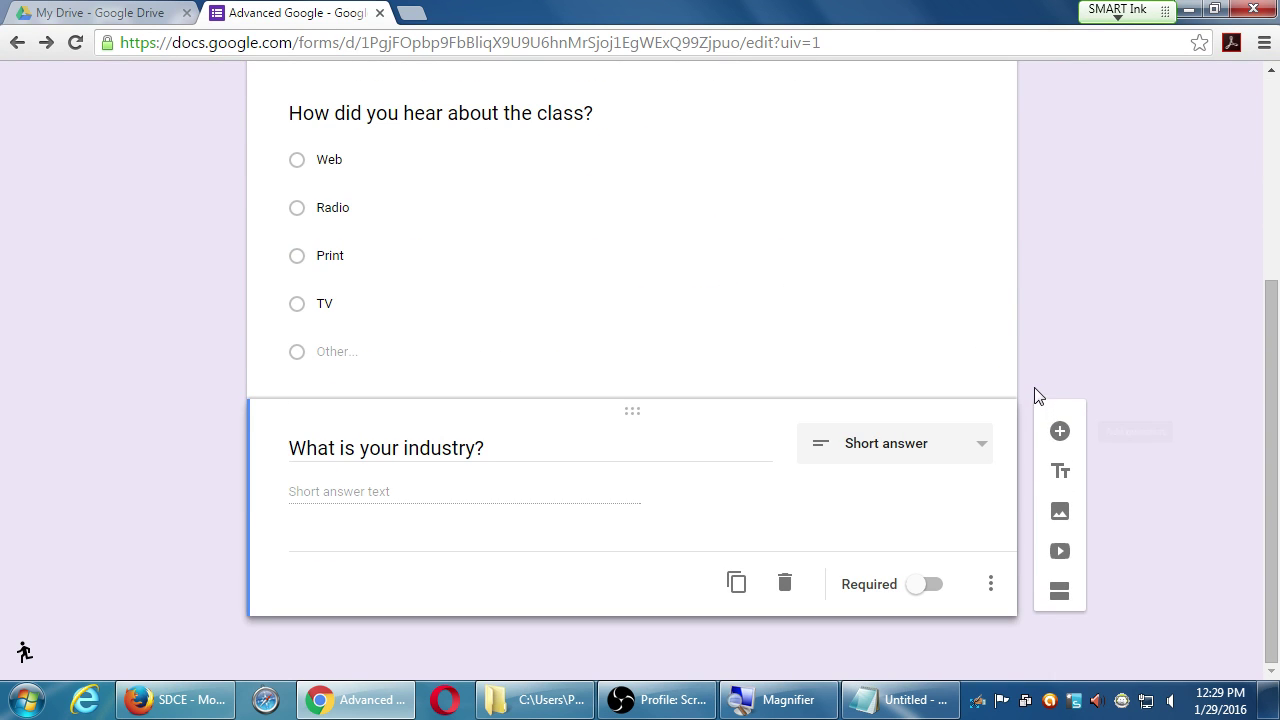
{"action": "scroll", "coordinate": [1046, 385], "scroll_direction": "up", "scroll_amount": 2}
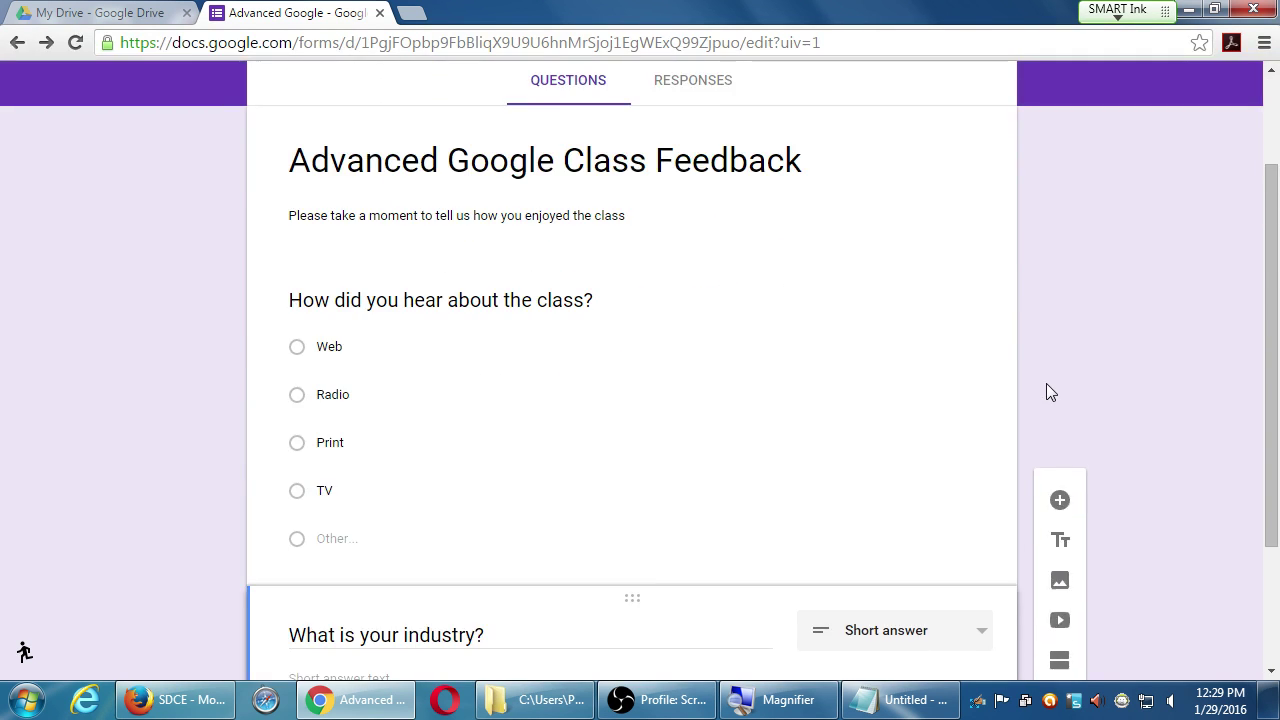
{"action": "scroll", "coordinate": [1046, 385], "scroll_direction": "down", "scroll_amount": 1}
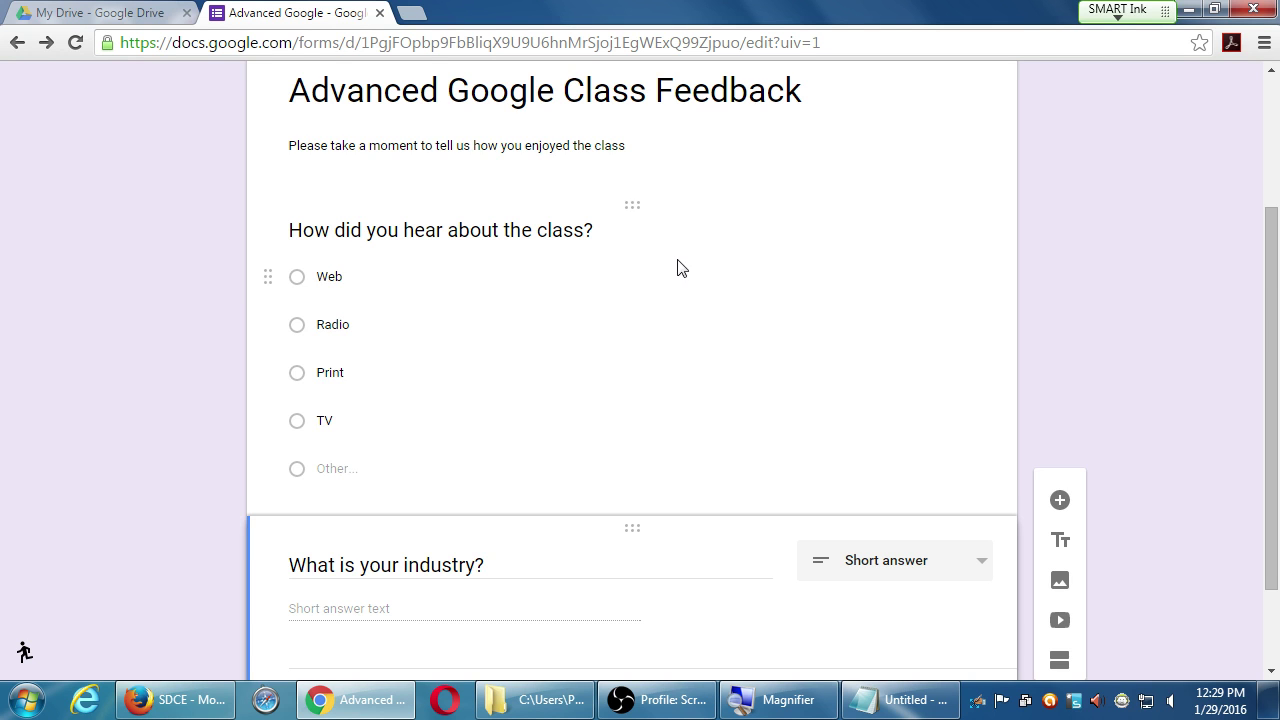
{"action": "scroll", "coordinate": [957, 404], "scroll_direction": "down", "scroll_amount": 2}
- Add a third question after 'What is your industry?' and open its type list
{"action": "left_click", "coordinate": [1058, 430]}
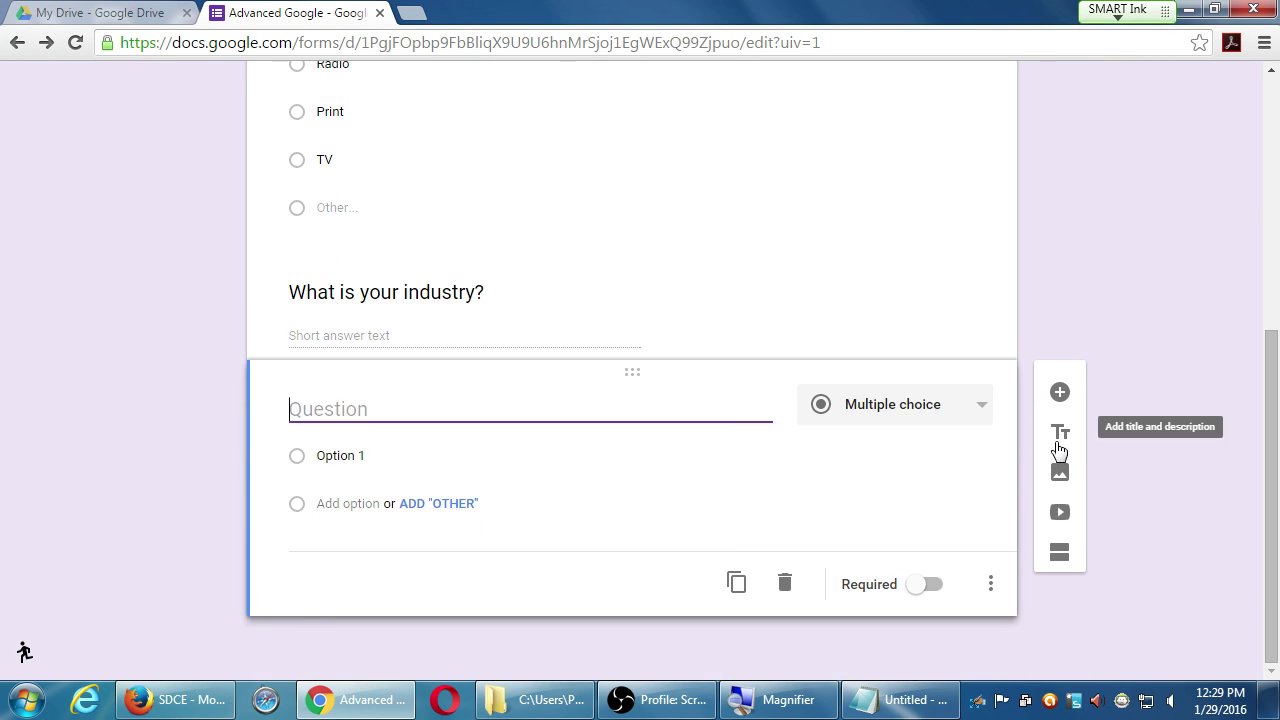
{"action": "left_click", "coordinate": [929, 420]}
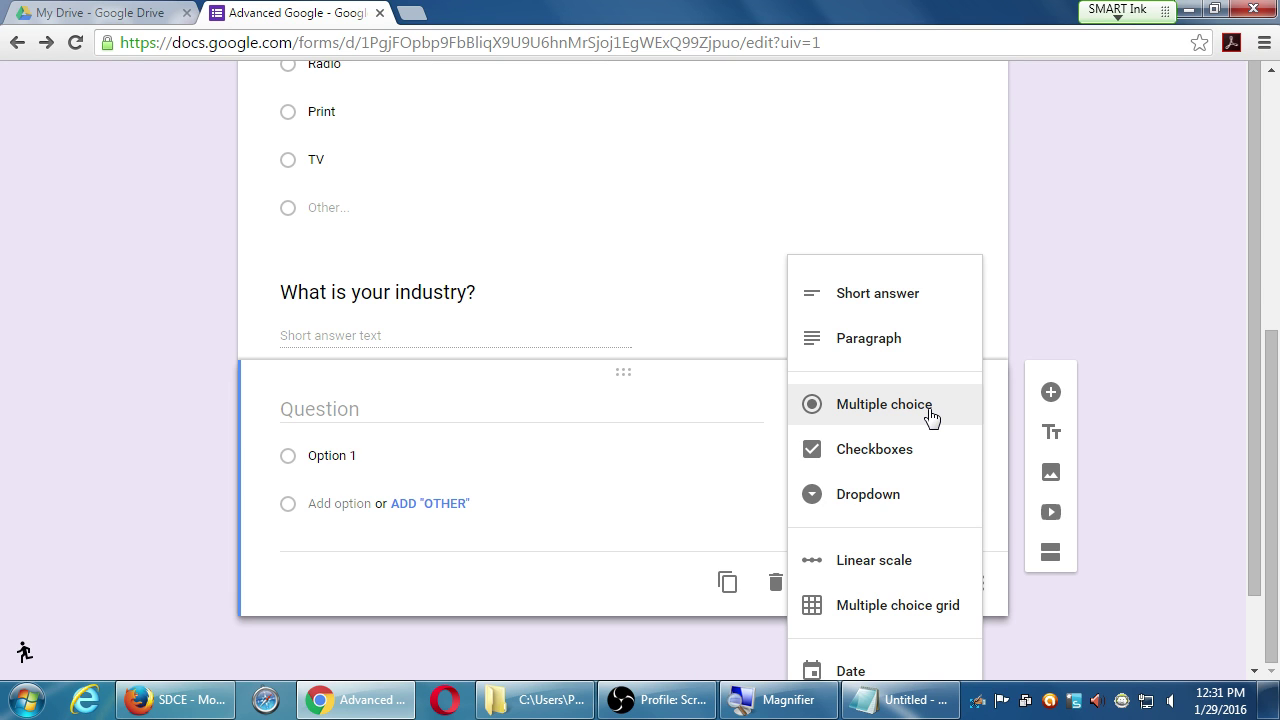
- Make the third question a Linear scale titled 'How interested were you in the subject?'
{"action": "left_click", "coordinate": [876, 577]}
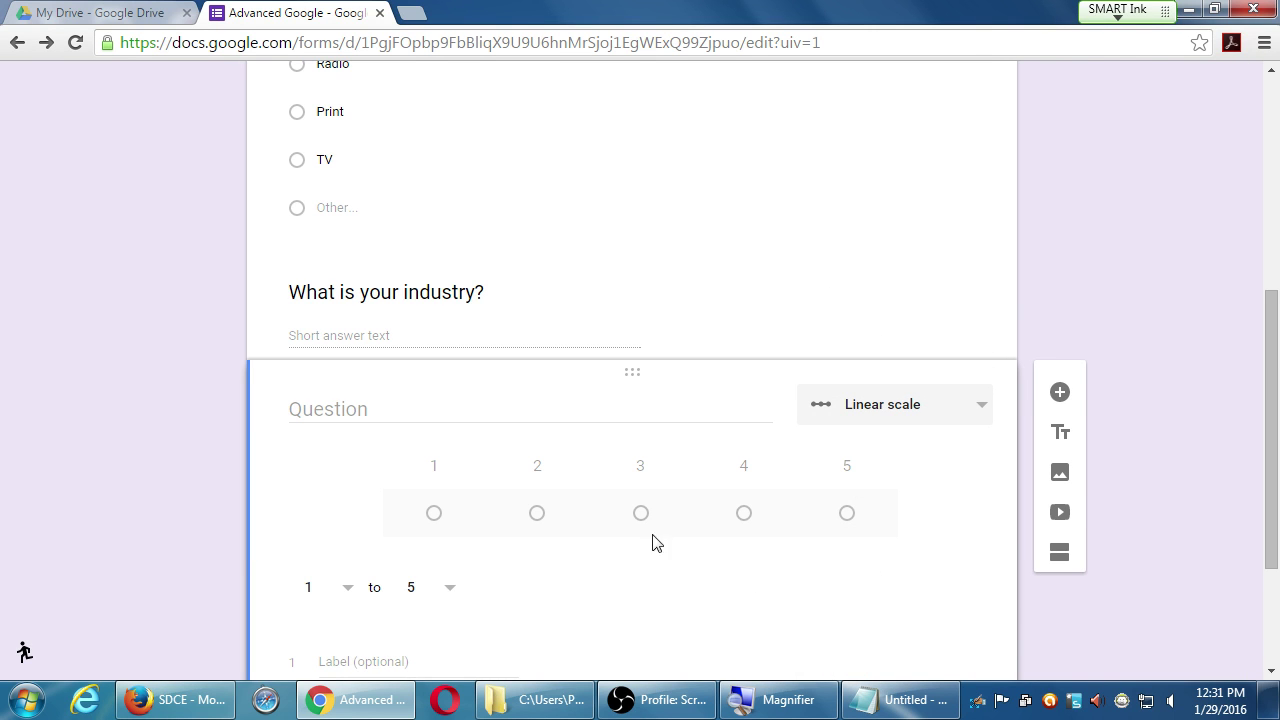
{"action": "left_click", "coordinate": [553, 411]}
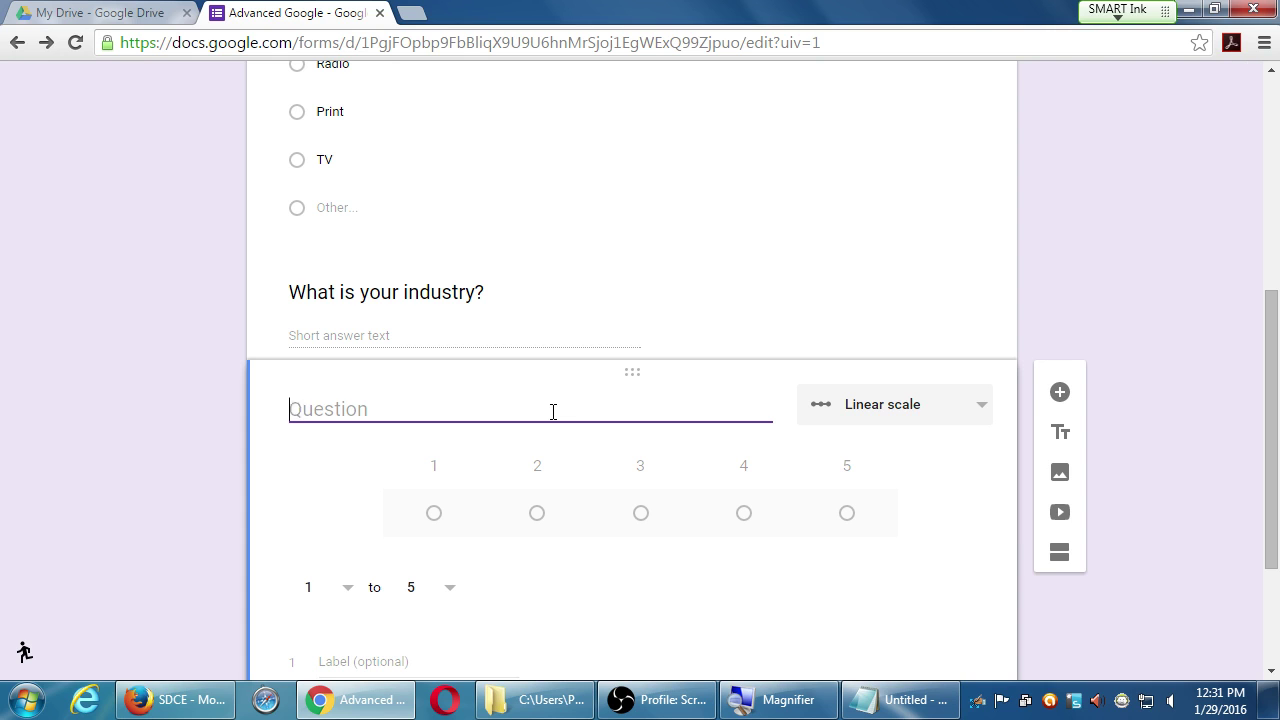
{"action": "type", "text": "How intere"}
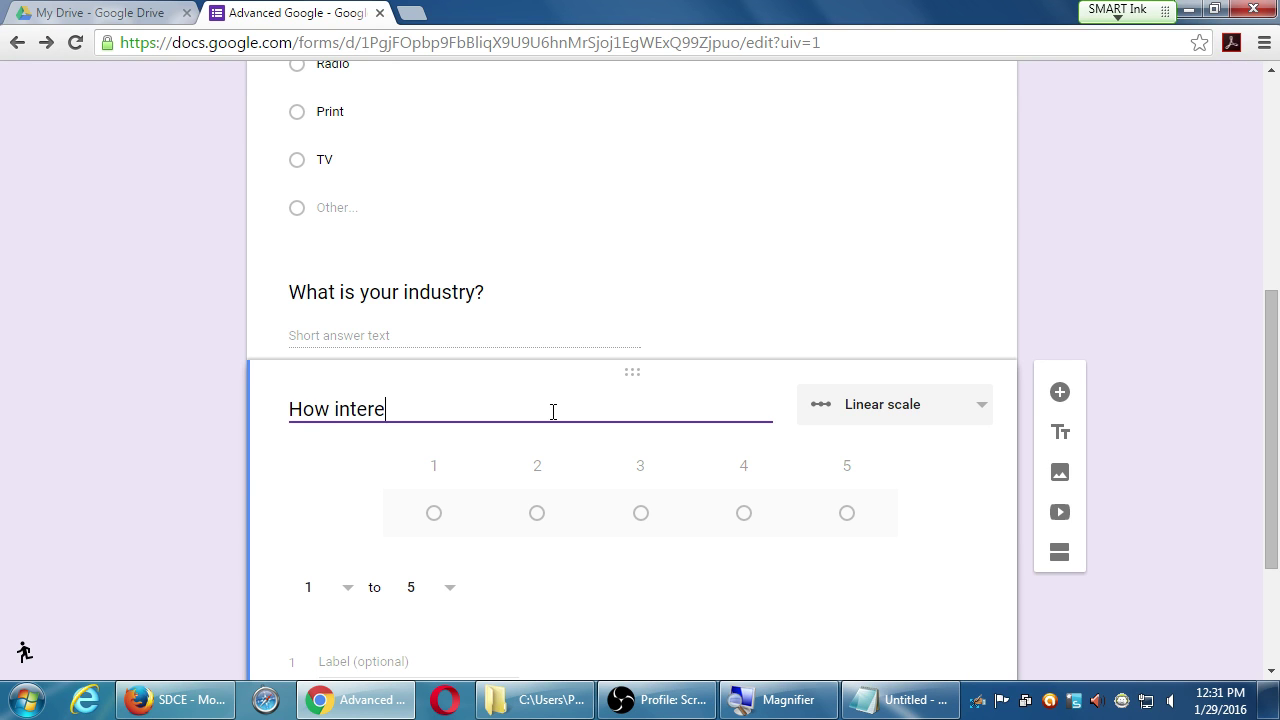
{"action": "type", "text": "sted where"}
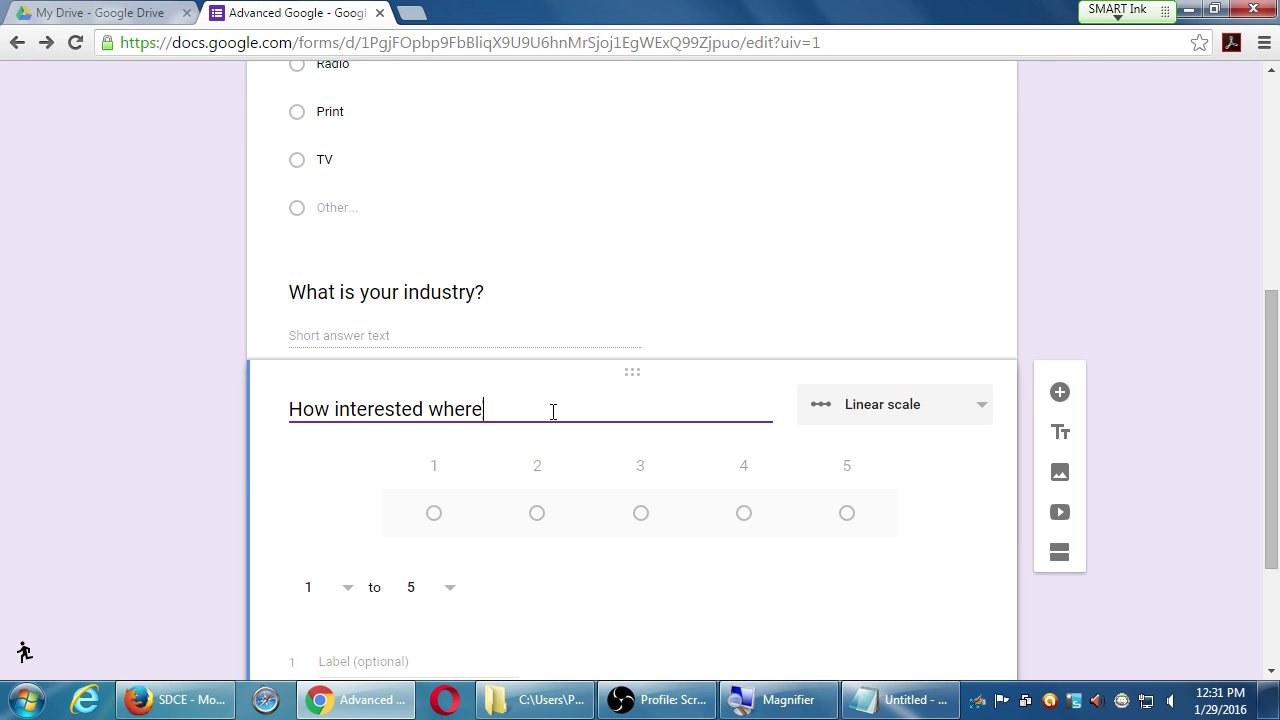
{"action": "key", "text": "BackSpace"}
{"action": "key", "text": "BackSpace"}
{"action": "key", "text": "BackSpace"}
{"action": "key", "text": "BackSpace"}
{"action": "type", "text": "ere you in the subjec"}
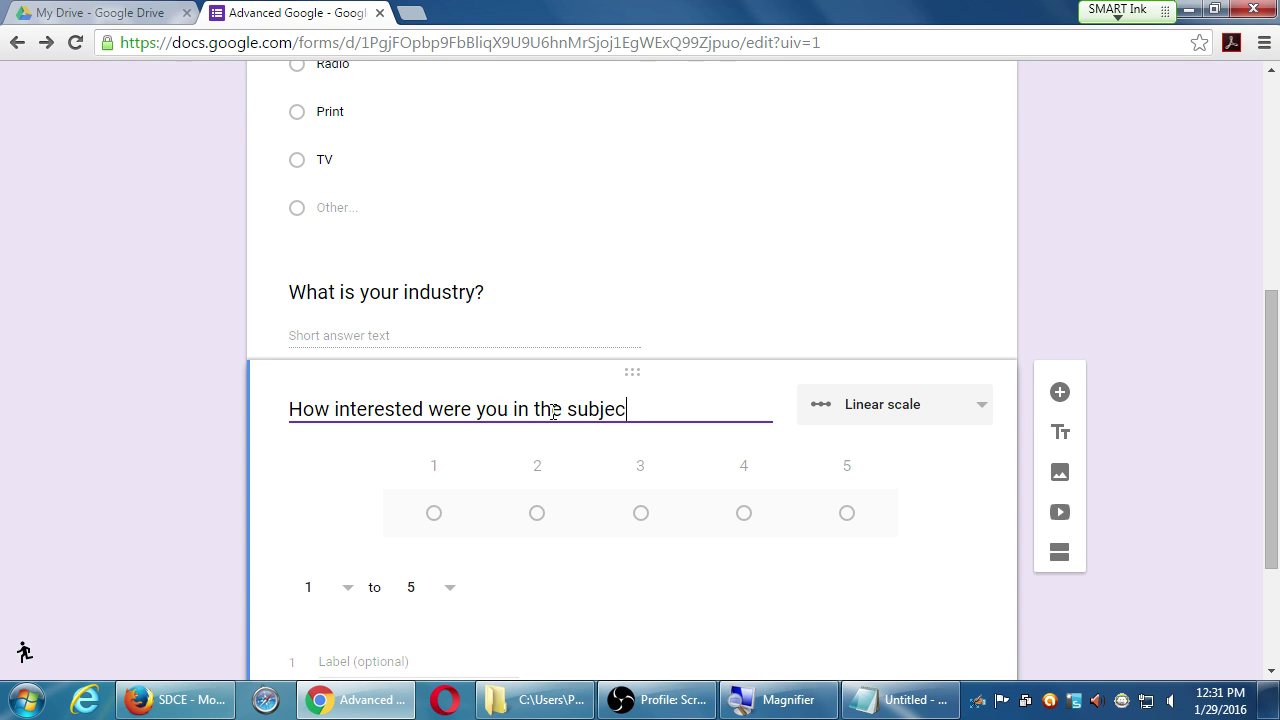
{"action": "type", "text": "t?"}
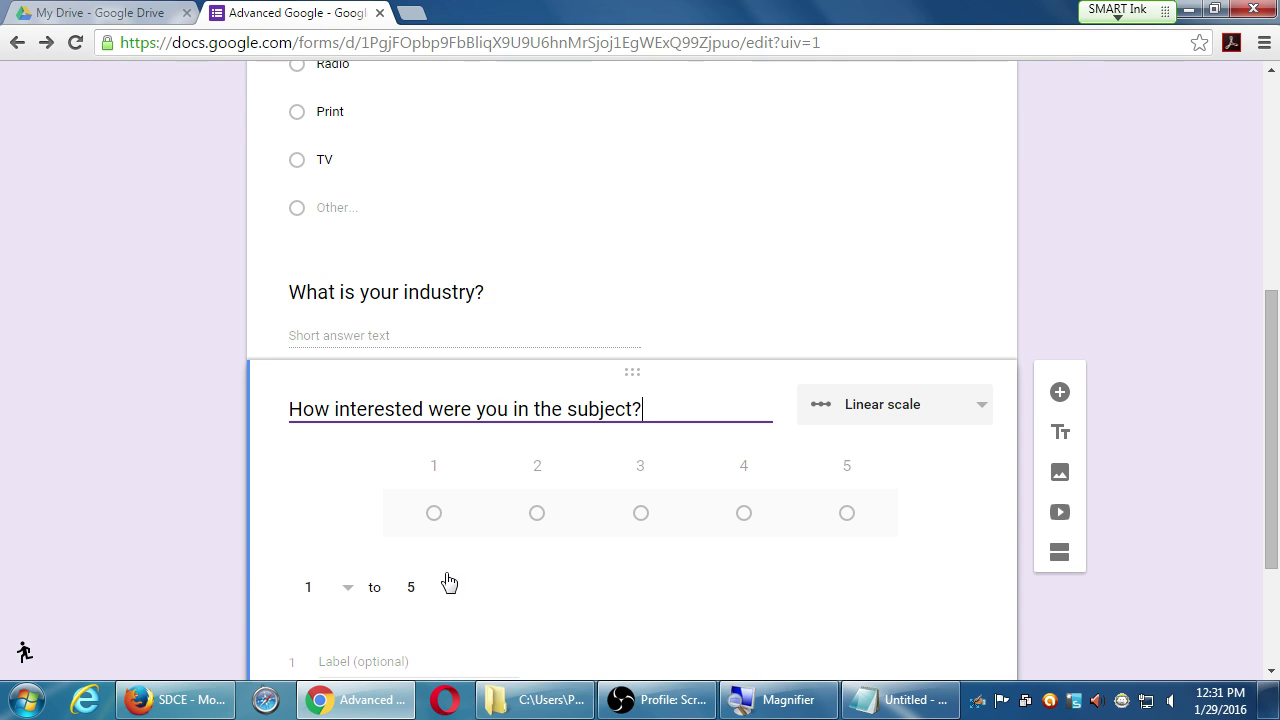
{"action": "scroll", "coordinate": [677, 580], "scroll_direction": "down", "scroll_amount": 2}
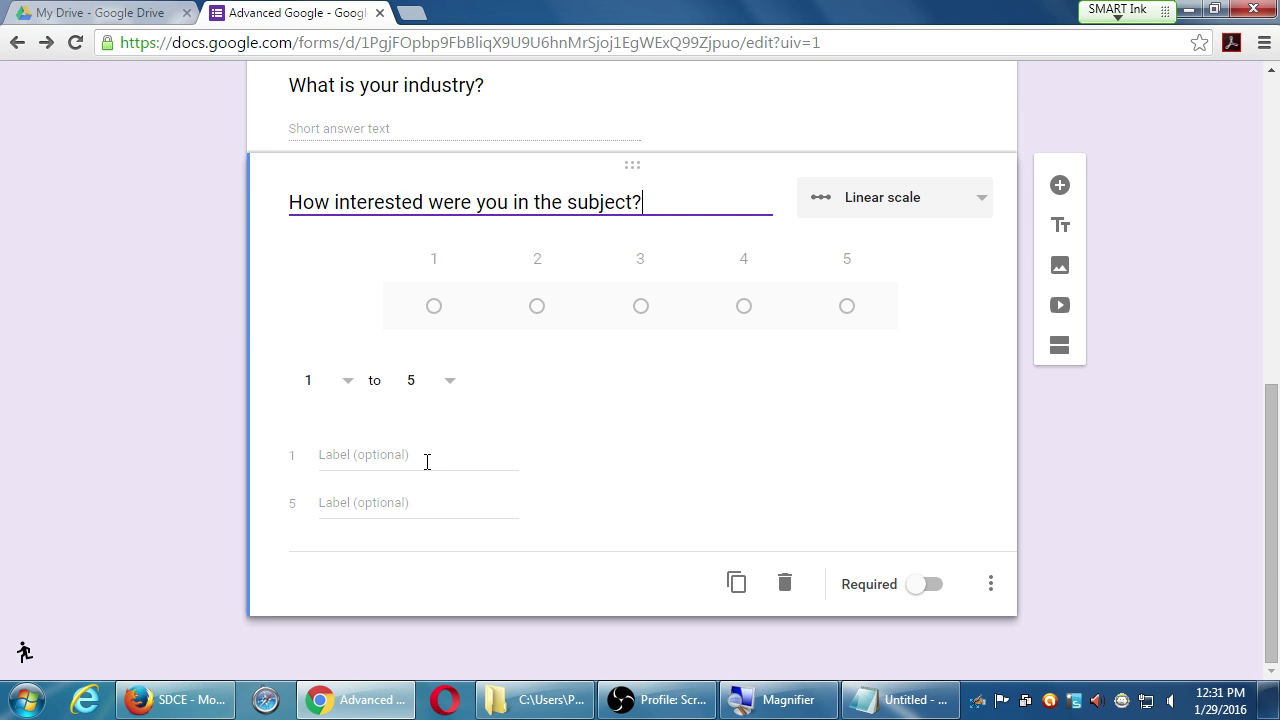
- Keep the 1–5 range, label 1 "Not interested" and 5 "Very interested", and make the question required
{"action": "left_click", "coordinate": [358, 390]}
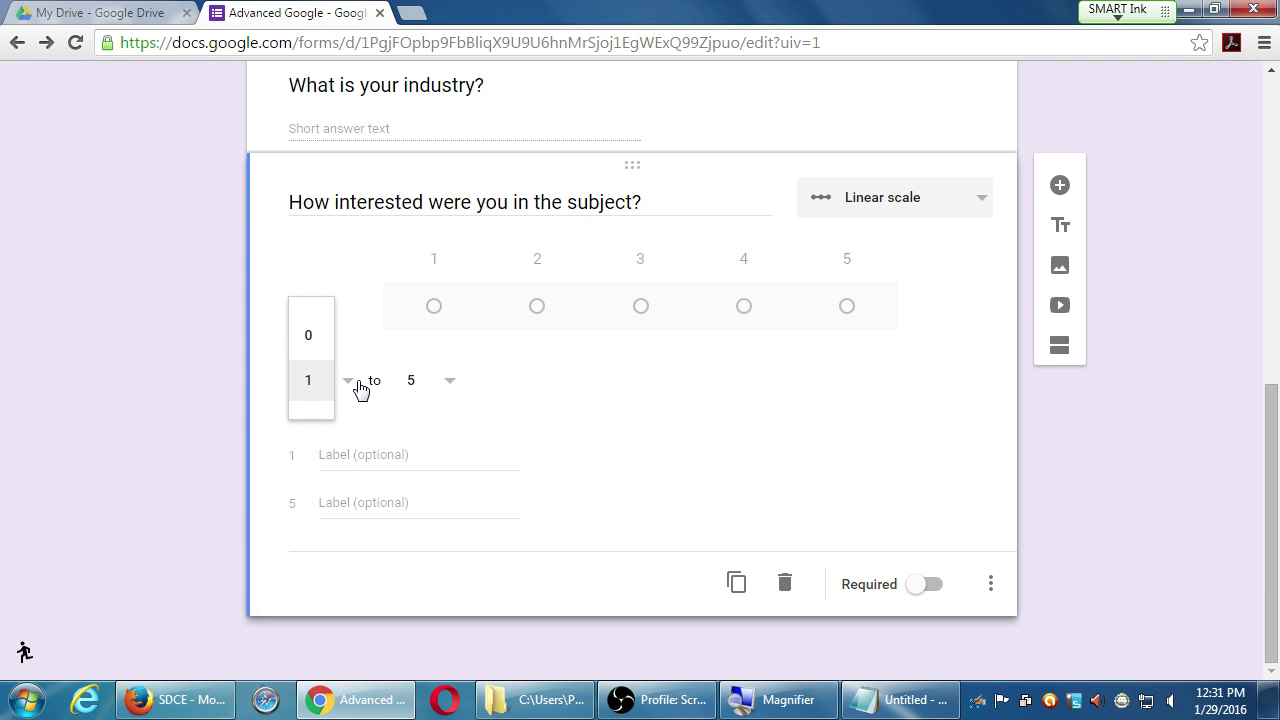
{"action": "left_click", "coordinate": [446, 388]}
{"action": "left_click", "coordinate": [527, 472]}
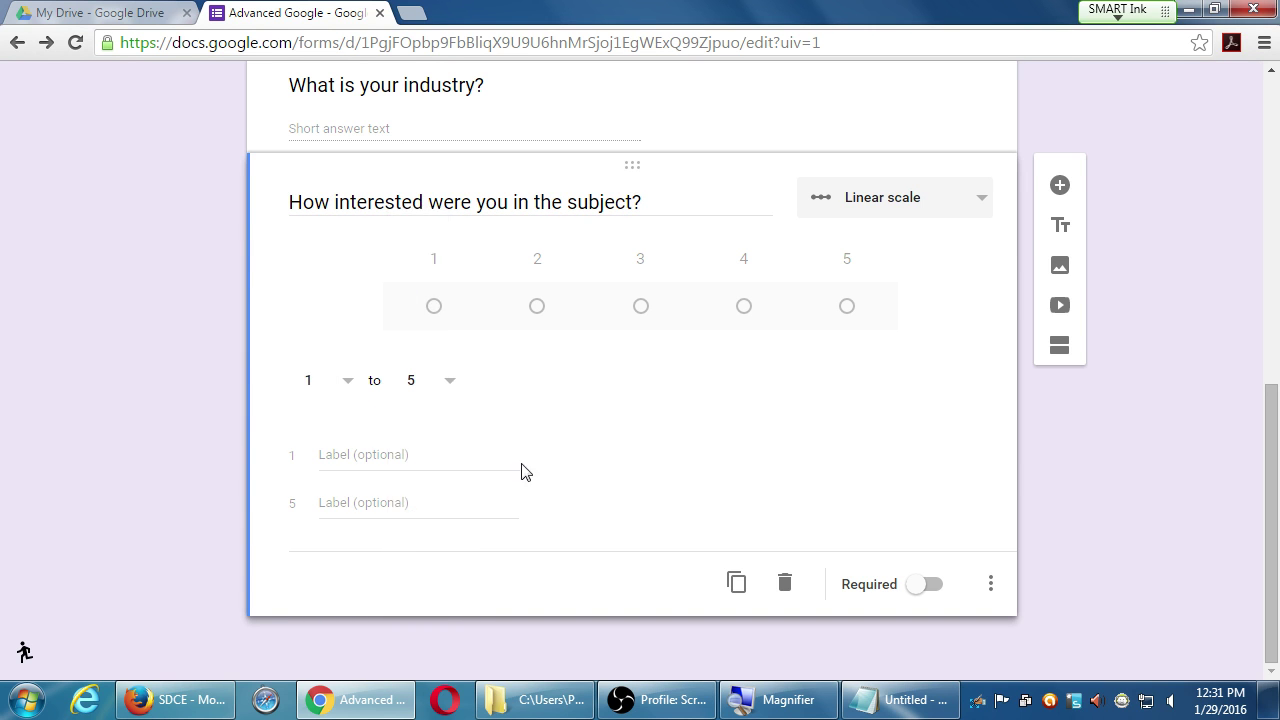
{"action": "left_click", "coordinate": [490, 458]}
{"action": "type", "text": "No"}
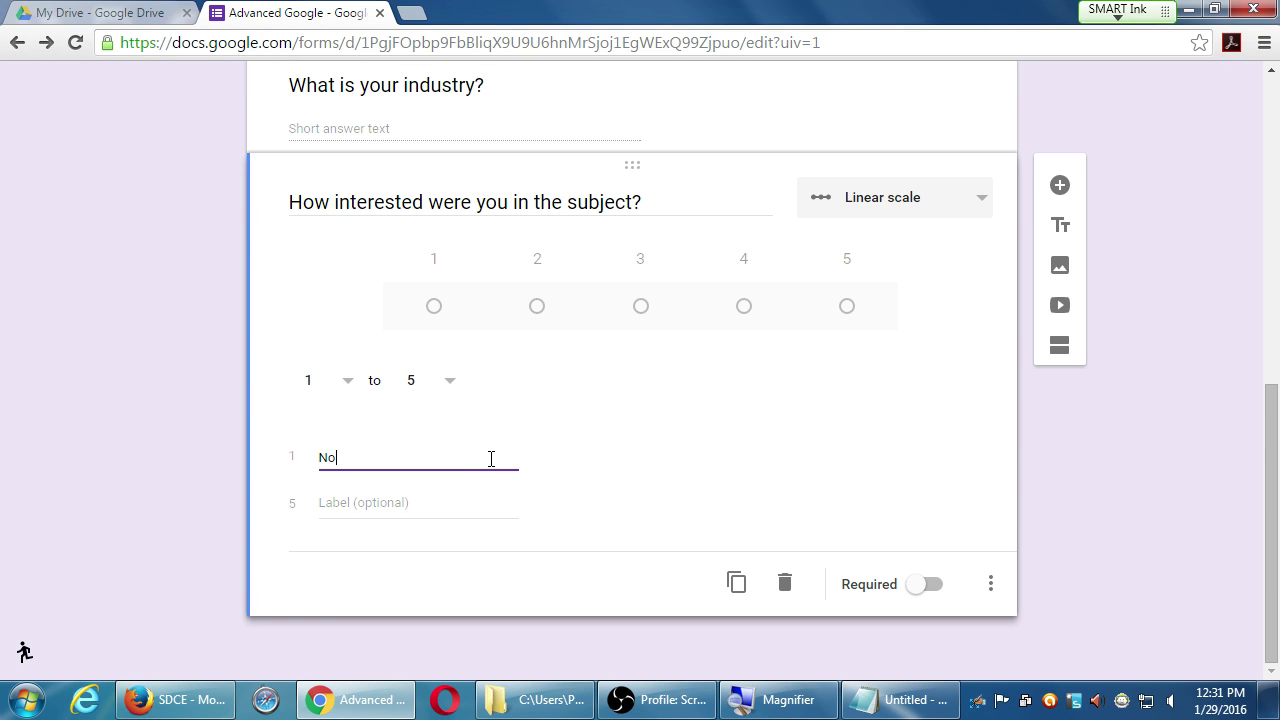
{"action": "type", "text": "t interested"}
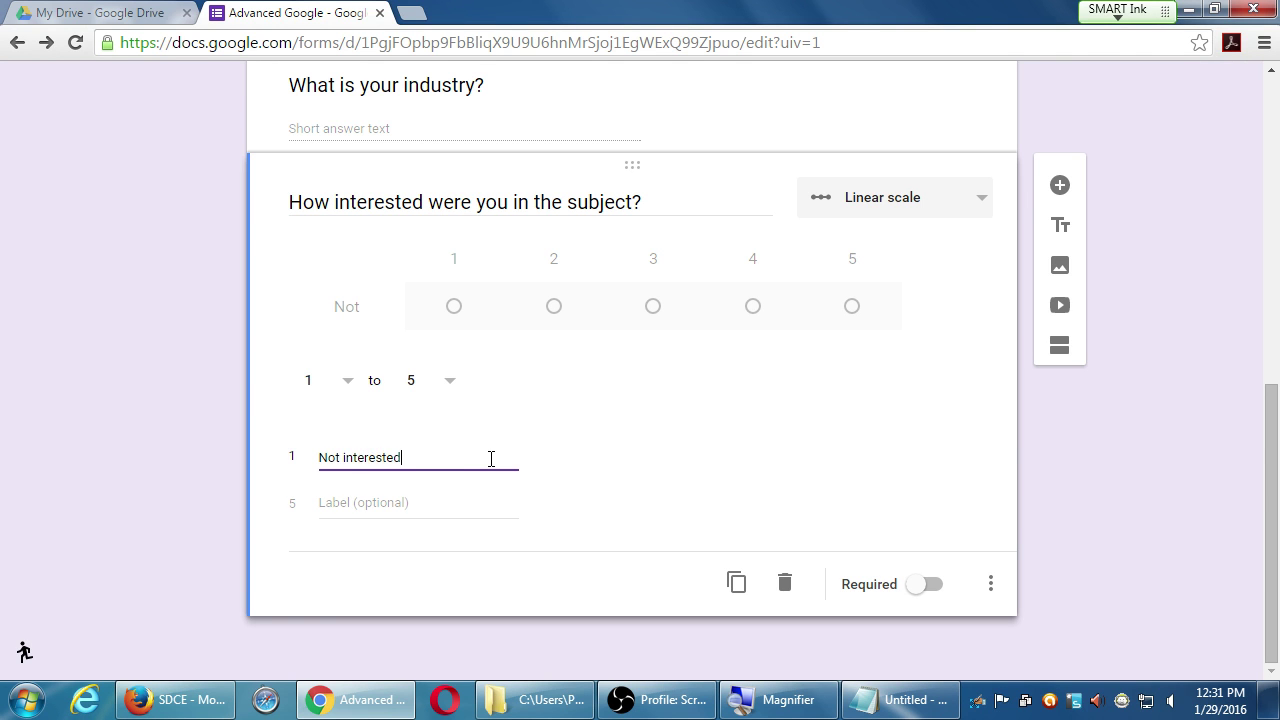
{"action": "key", "text": "Tab"}
{"action": "type", "text": "Very "}
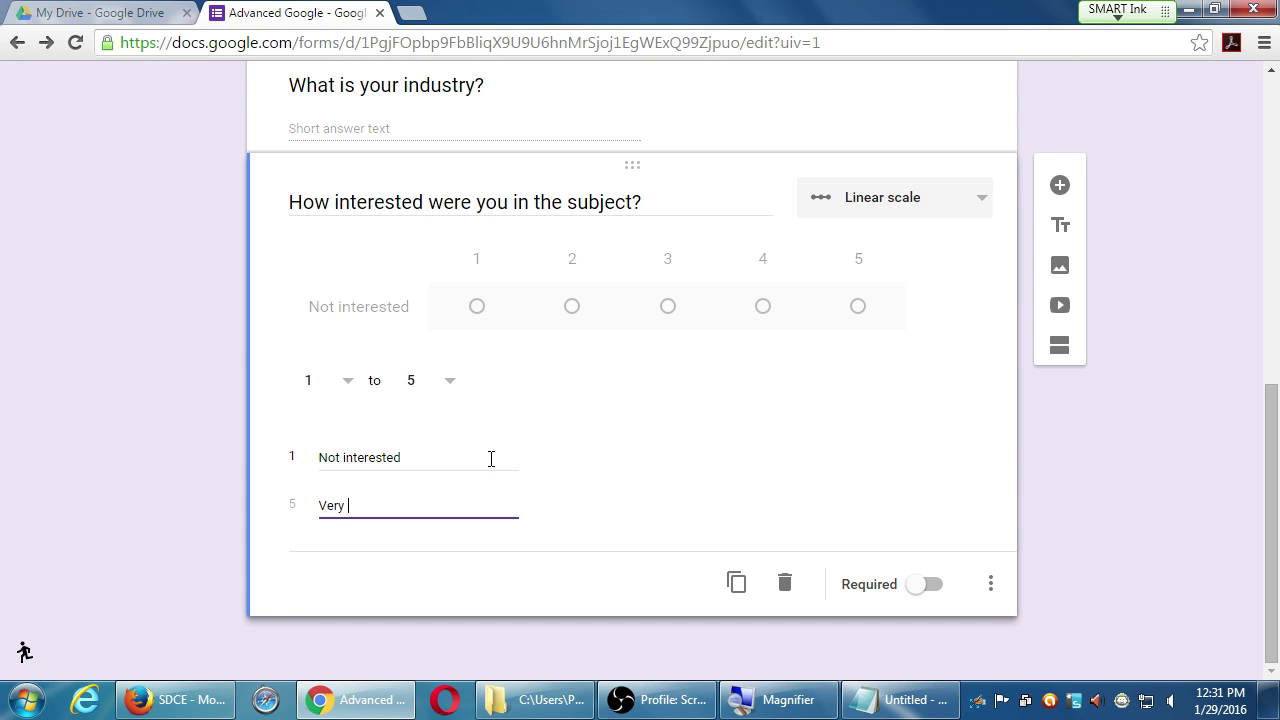
{"action": "type", "text": "ery inter"}
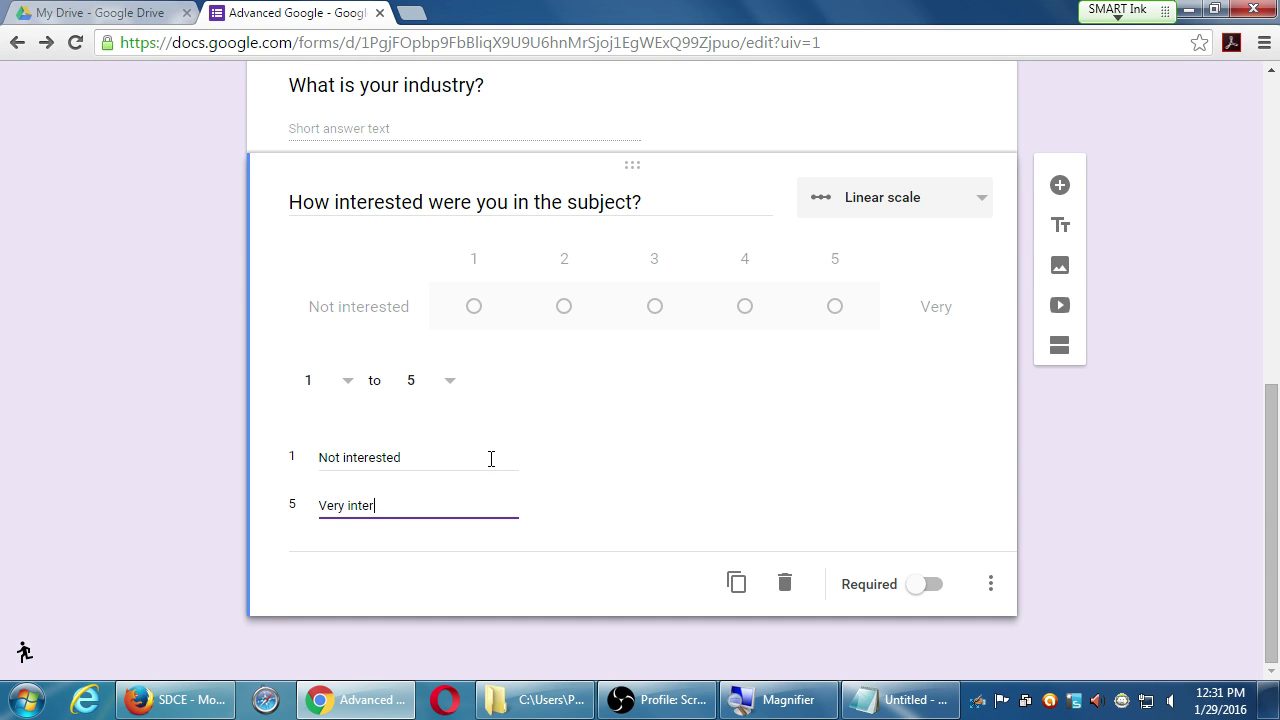
{"action": "type", "text": "ested"}
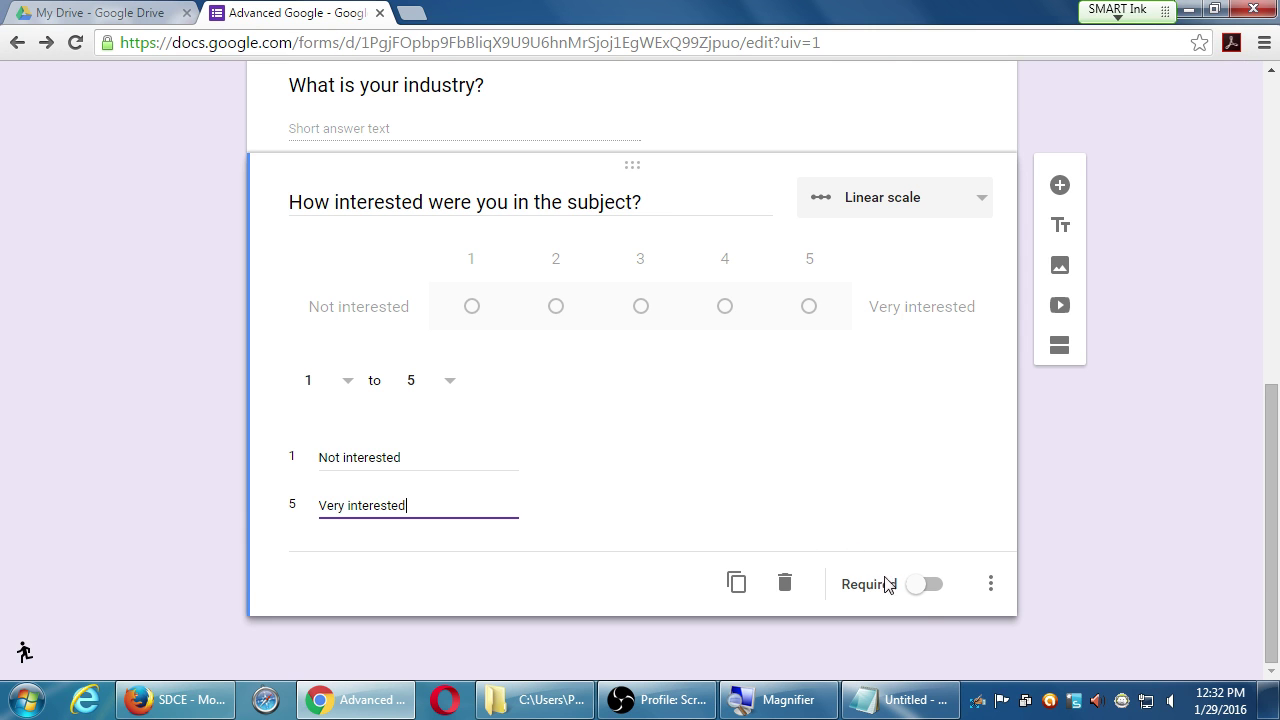
{"action": "left_click", "coordinate": [922, 597]}
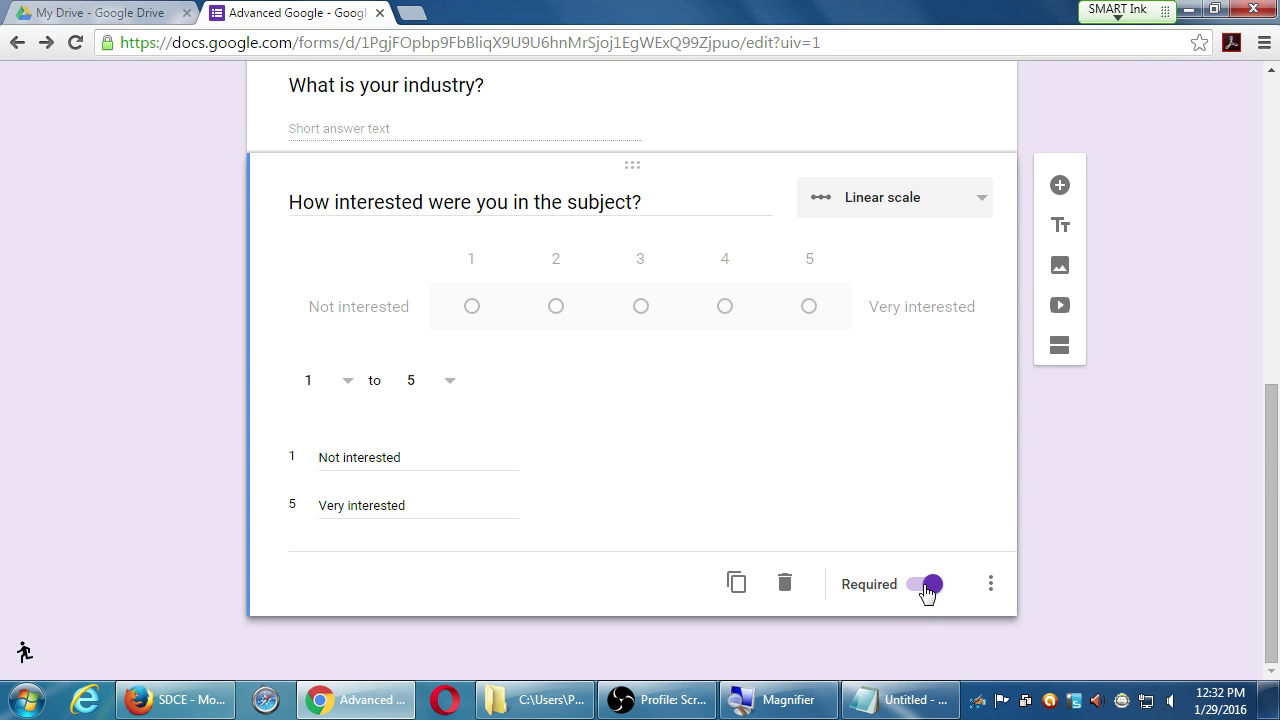
- Make the interest scale question optional again and add a hint line under it
{"action": "left_click", "coordinate": [922, 588]}
{"action": "left_click", "coordinate": [988, 586]}
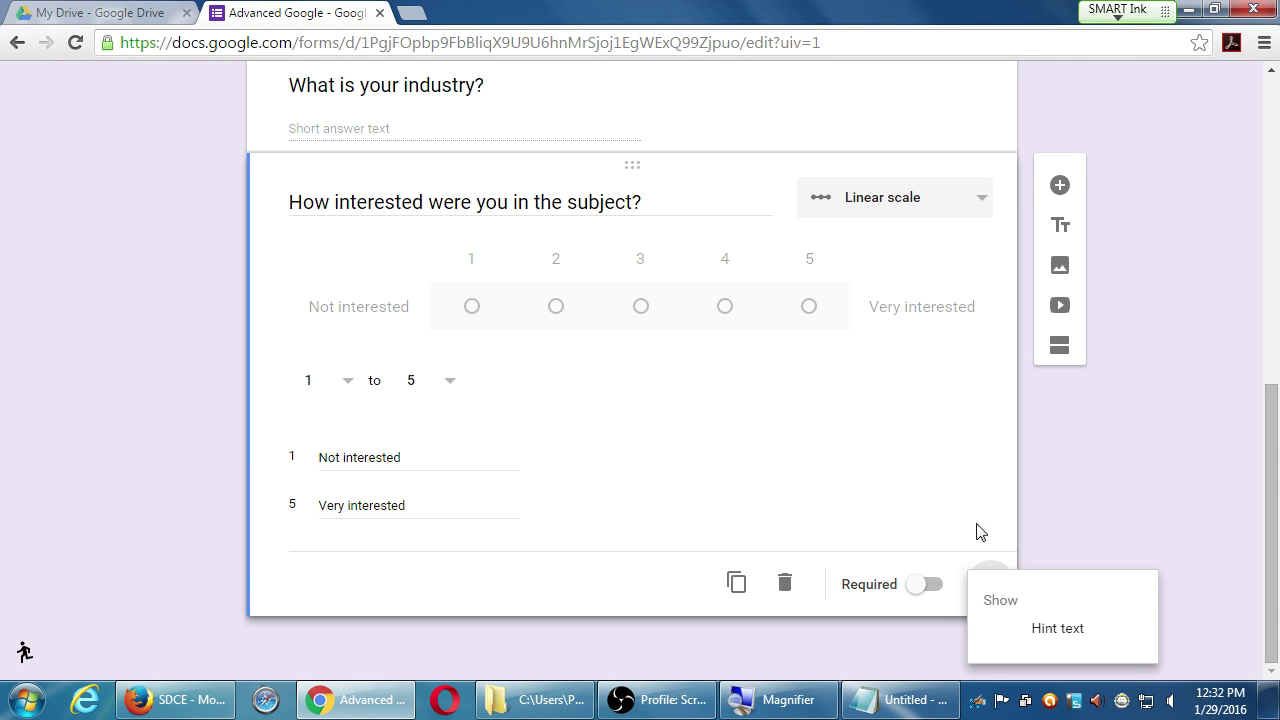
{"action": "left_click", "coordinate": [977, 531]}
{"action": "left_click", "coordinate": [988, 585]}
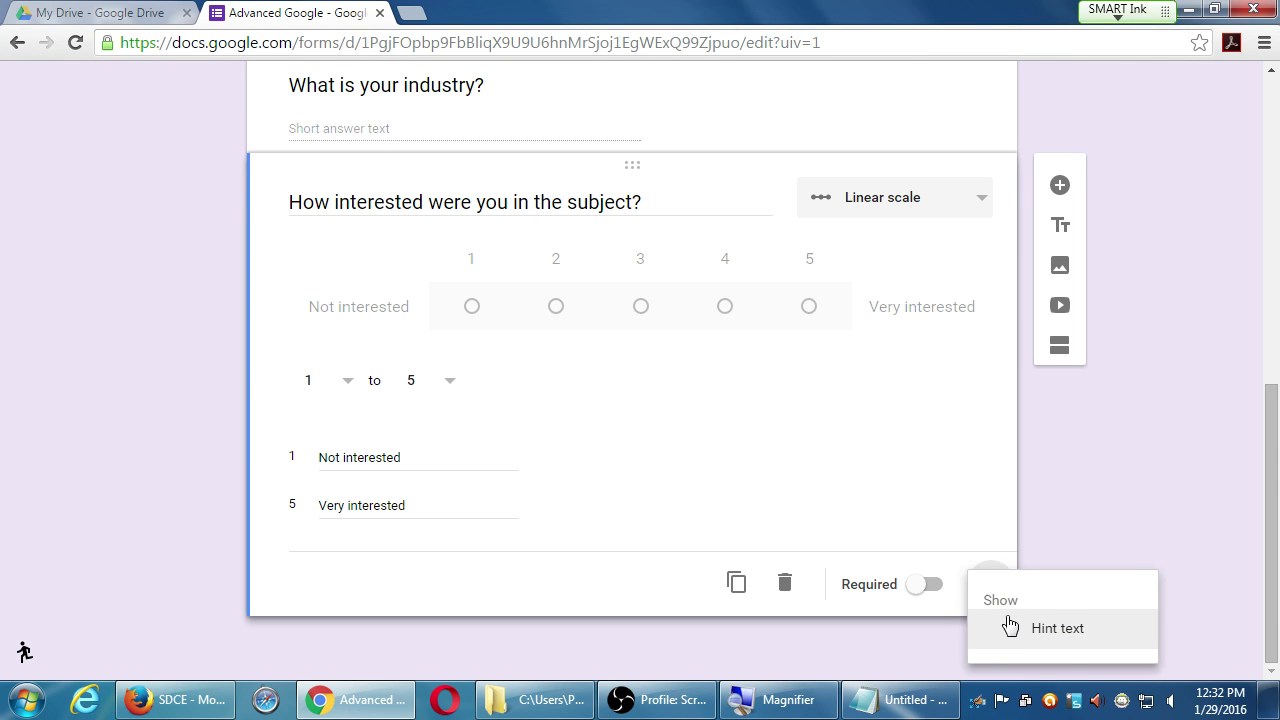
{"action": "left_click", "coordinate": [1029, 626]}
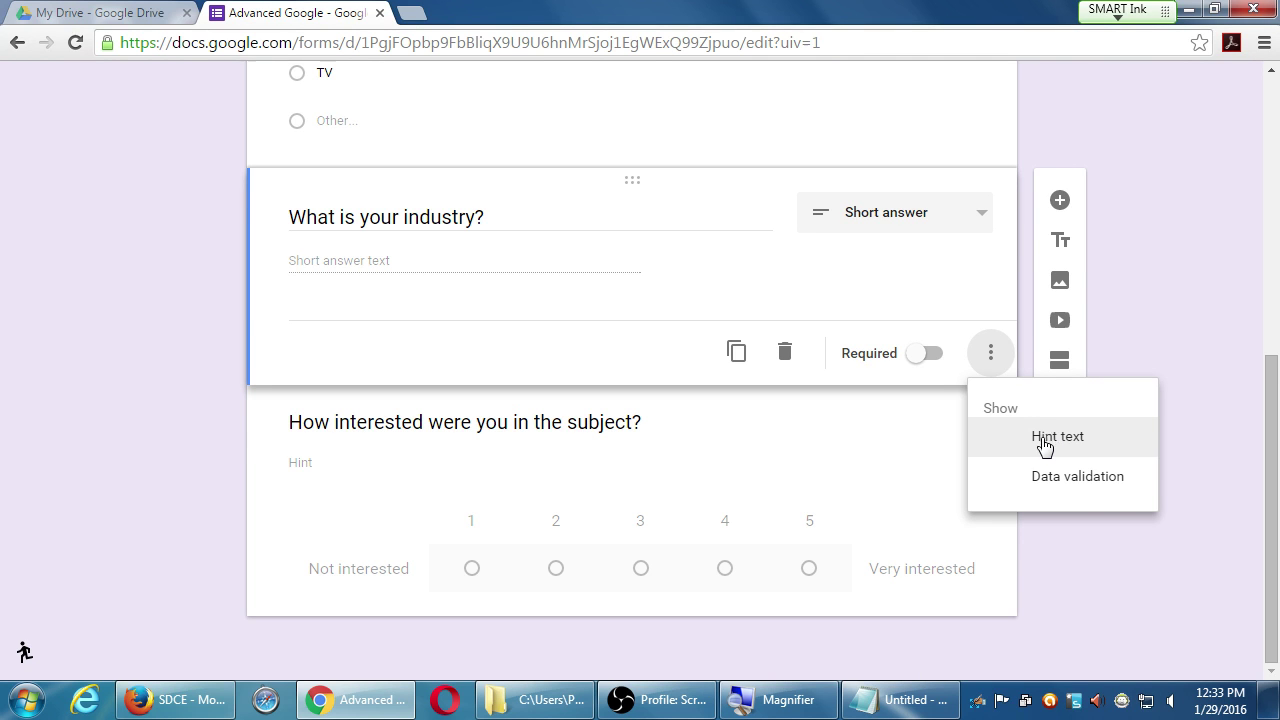
- Give the industry question response validation of Text requiring an Email address
{"action": "left_click", "coordinate": [1058, 480]}
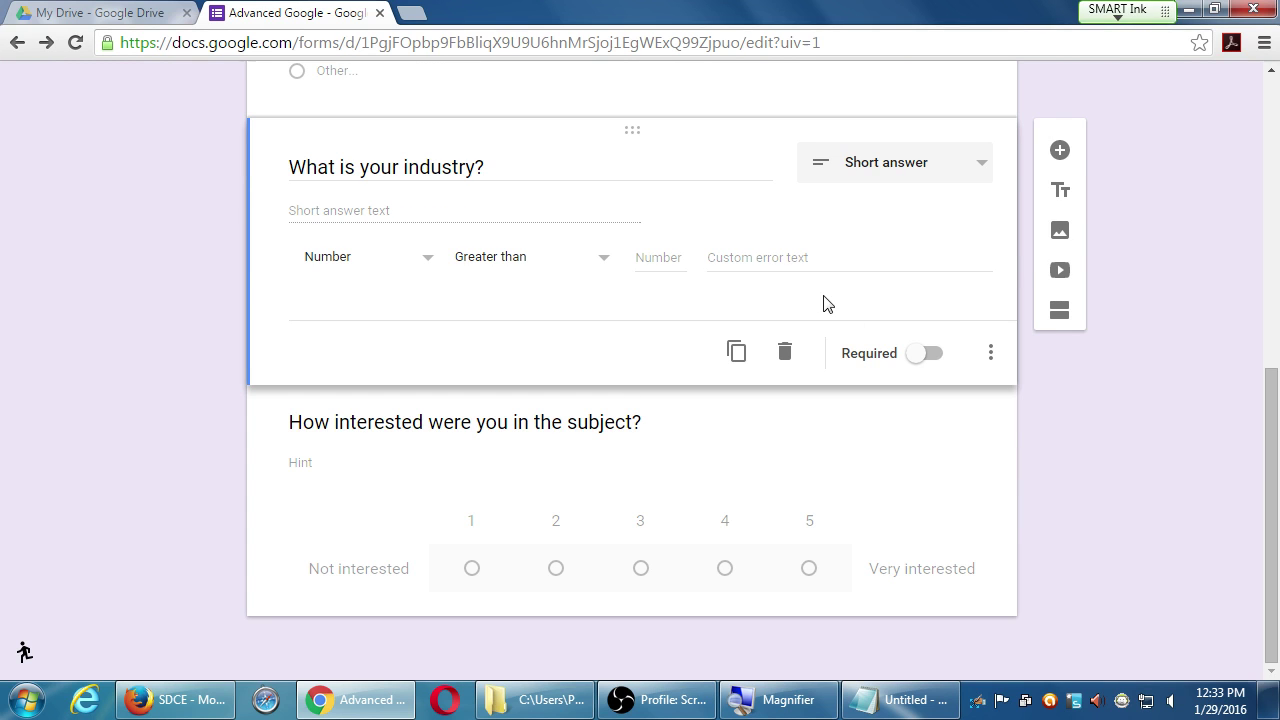
{"action": "left_click", "coordinate": [376, 270]}
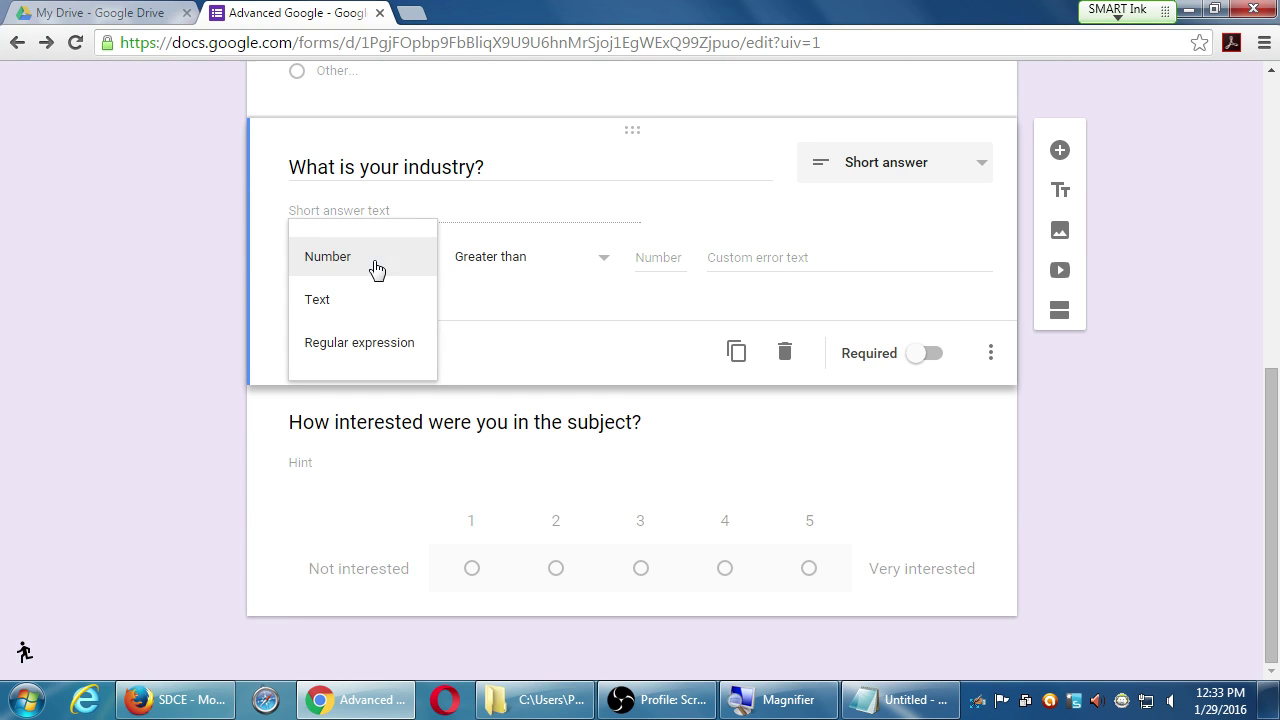
{"action": "left_click", "coordinate": [493, 272]}
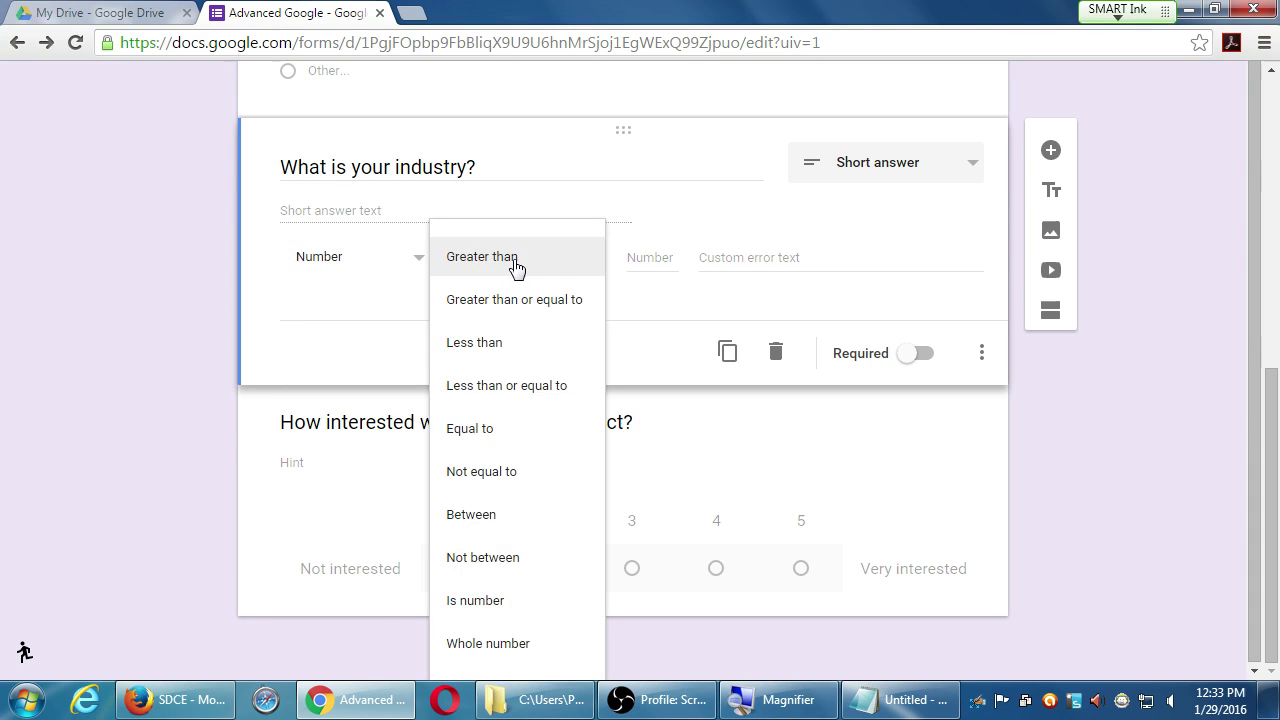
{"action": "left_click", "coordinate": [348, 264]}
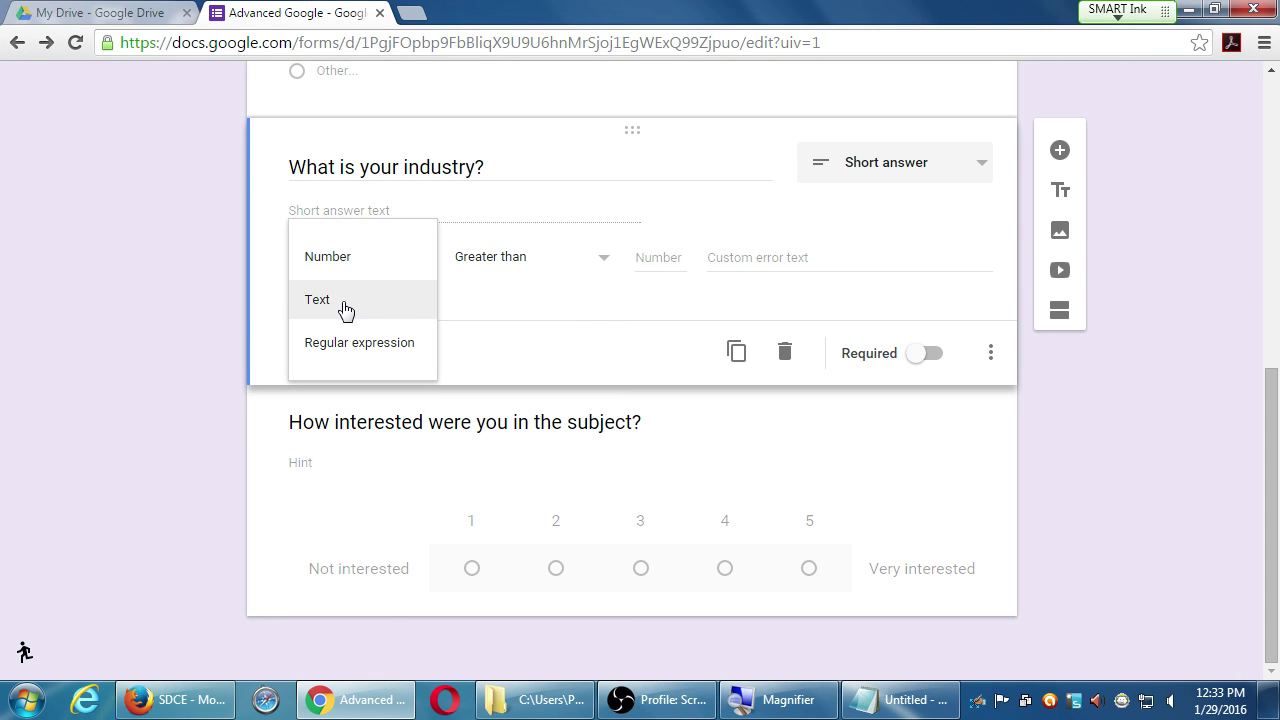
{"action": "left_click", "coordinate": [343, 302]}
{"action": "left_click", "coordinate": [502, 259]}
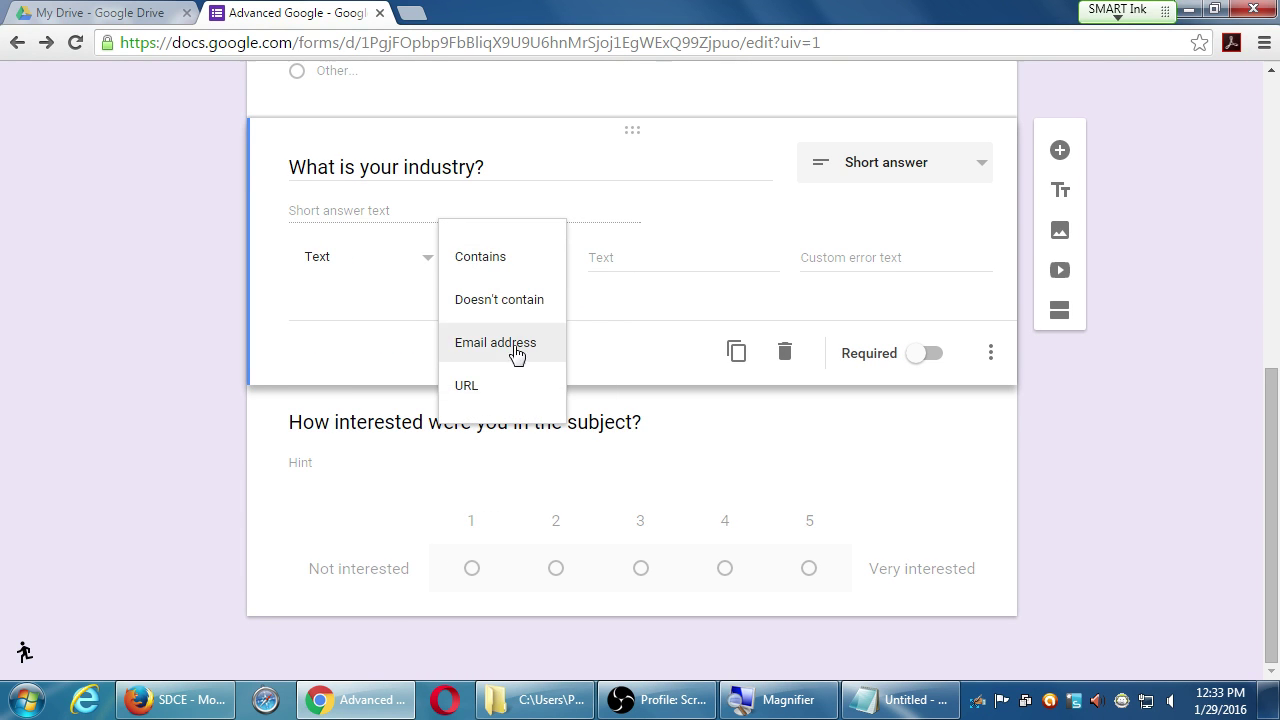
{"action": "left_click", "coordinate": [529, 350]}
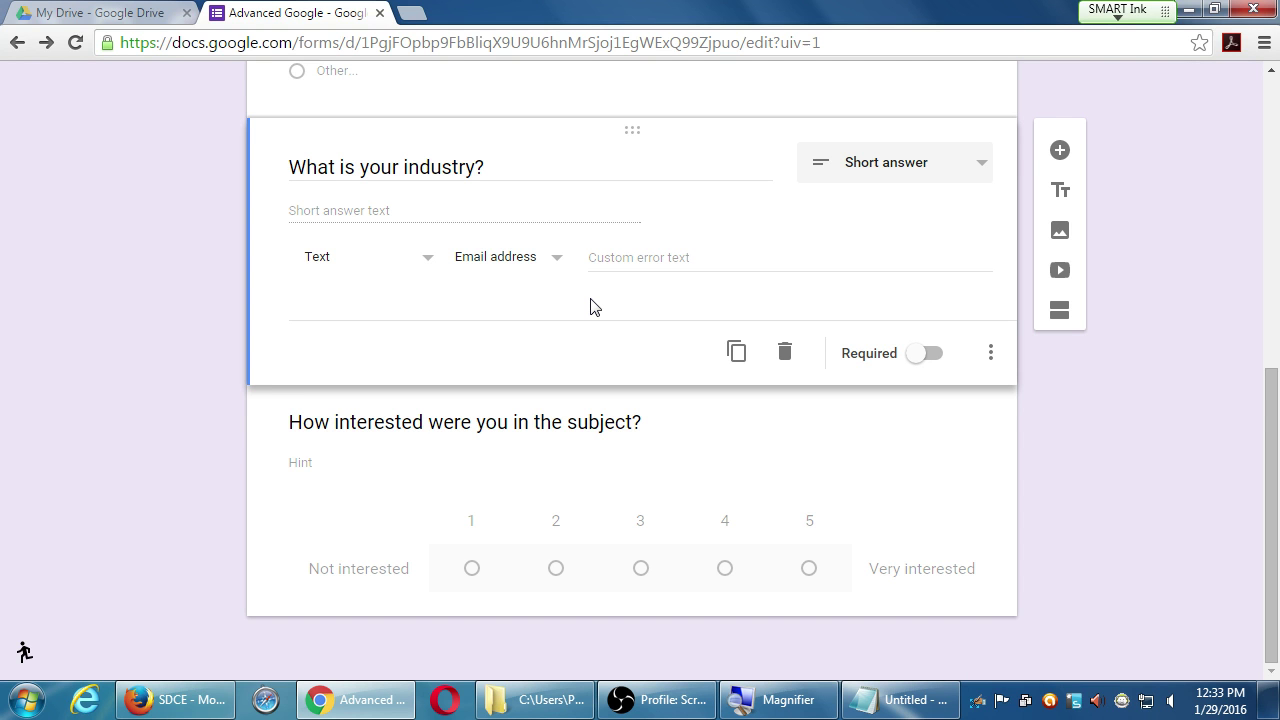
{"action": "left_click", "coordinate": [826, 452]}
{"action": "left_click", "coordinate": [990, 626]}
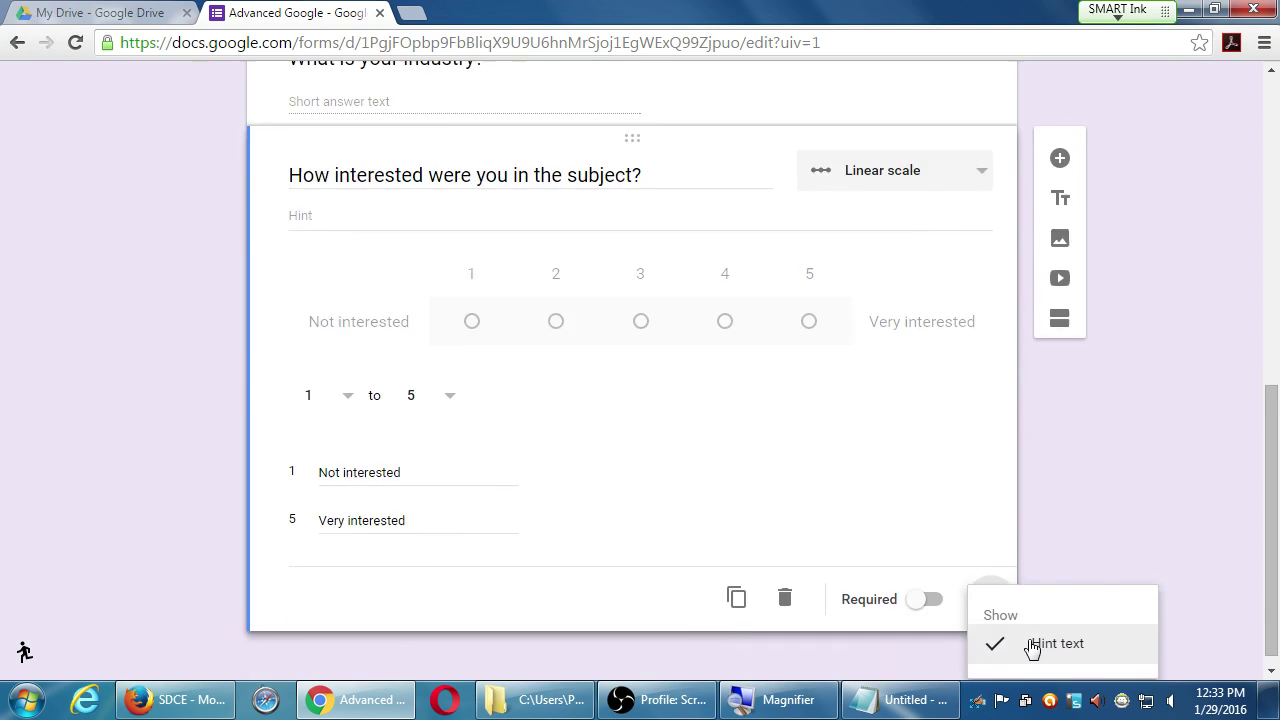
{"action": "scroll", "coordinate": [1030, 645], "scroll_direction": "up", "scroll_amount": 2}
{"action": "scroll", "coordinate": [791, 463], "scroll_direction": "up", "scroll_amount": 2}
{"action": "scroll", "coordinate": [780, 480], "scroll_direction": "down", "scroll_amount": 2}
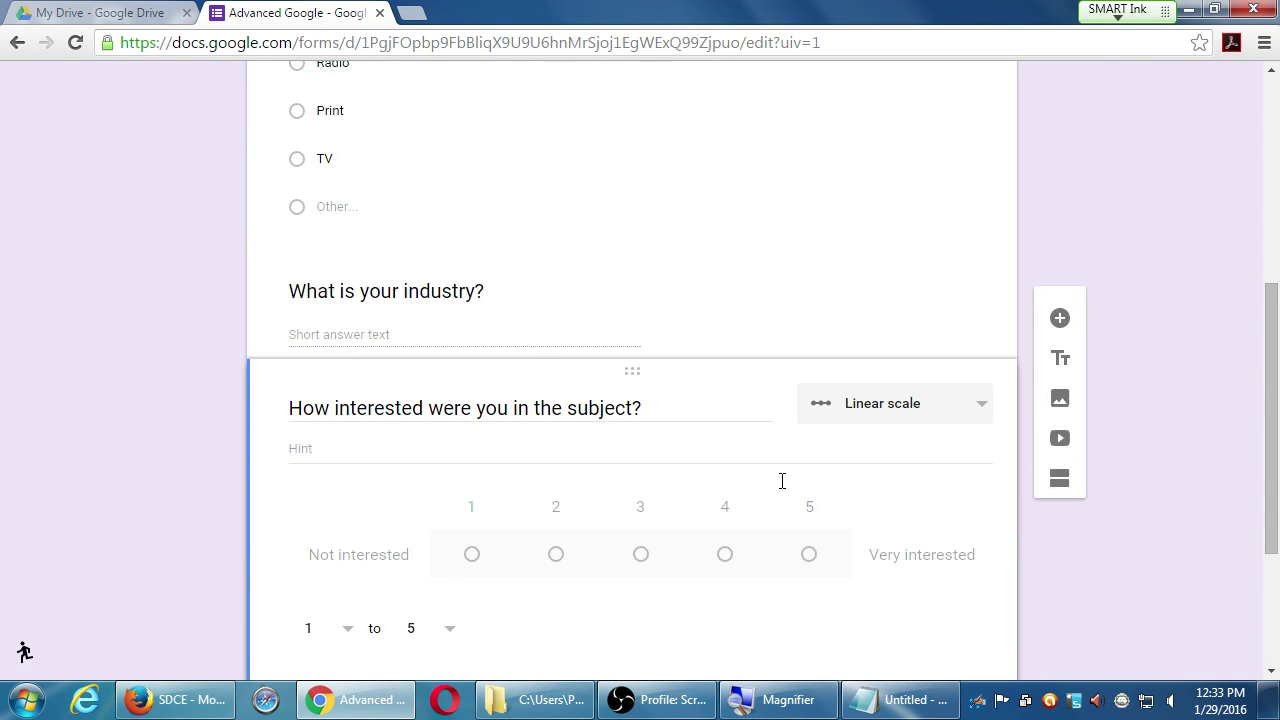
{"action": "scroll", "coordinate": [780, 488], "scroll_direction": "up", "scroll_amount": 3}
{"action": "scroll", "coordinate": [900, 510], "scroll_direction": "down", "scroll_amount": 5}
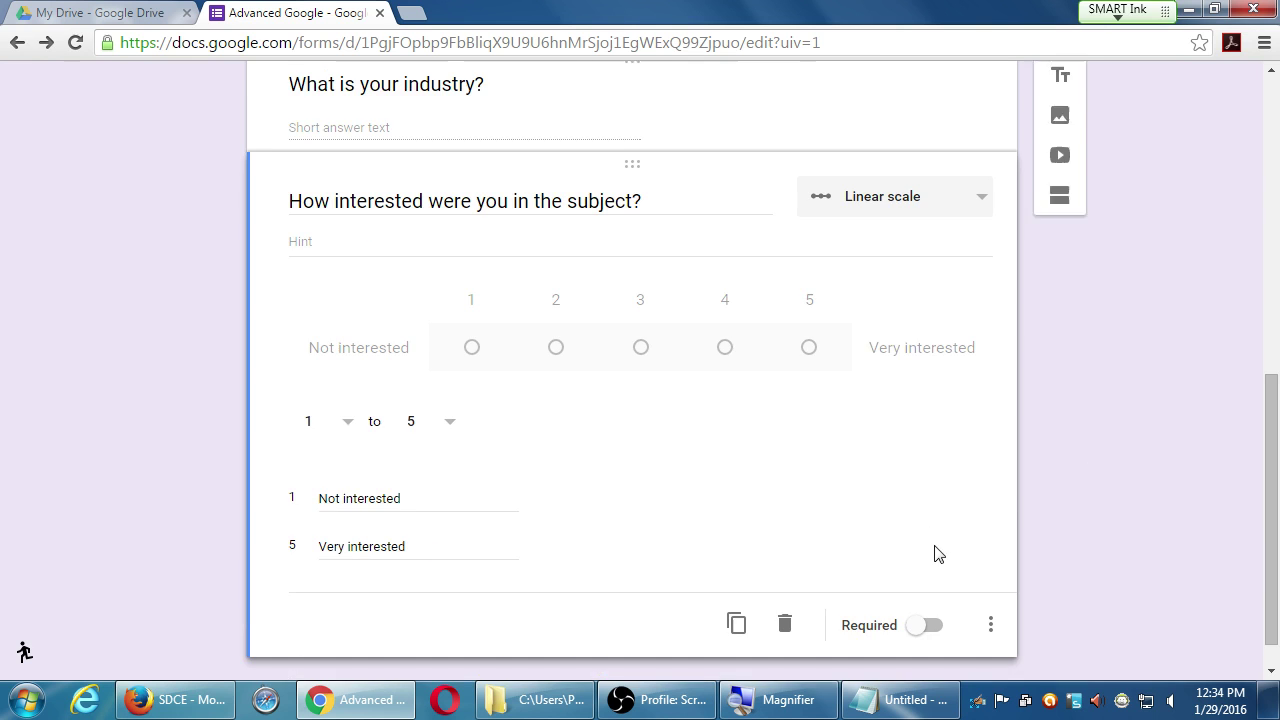
{"action": "scroll", "coordinate": [948, 466], "scroll_direction": "up", "scroll_amount": 5}
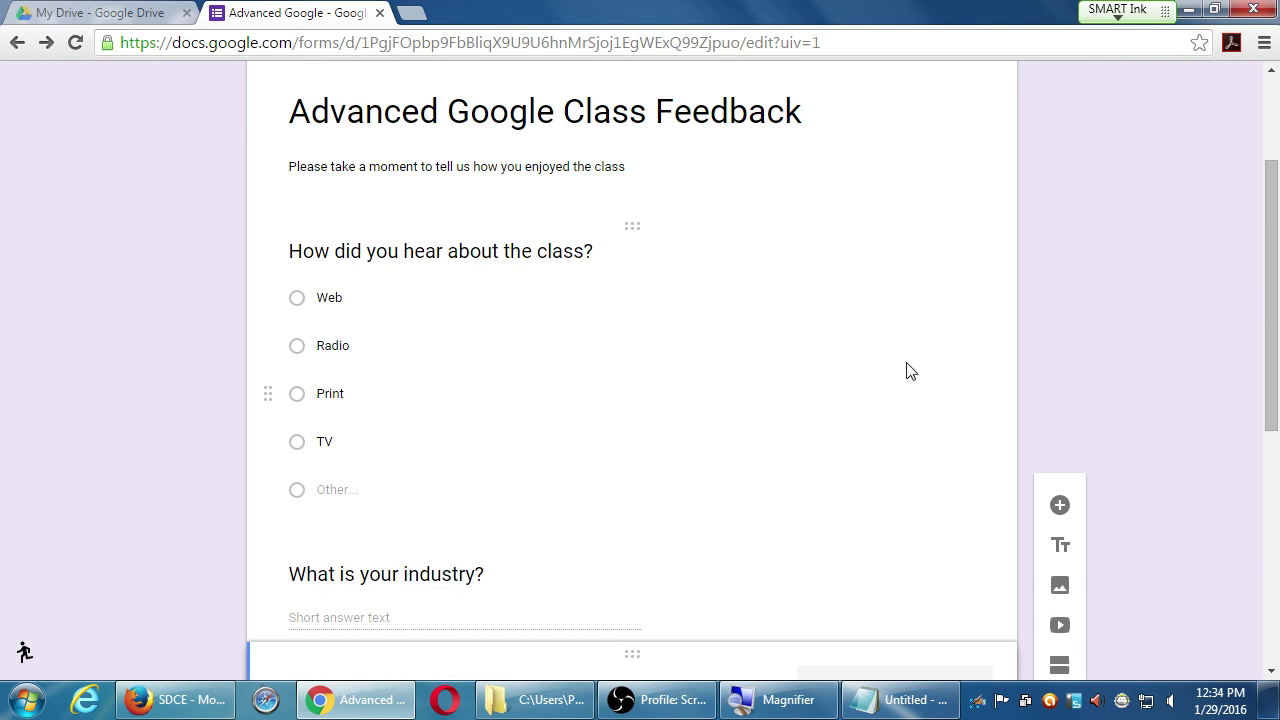
{"action": "left_click", "coordinate": [838, 268]}
{"action": "left_click", "coordinate": [996, 648]}
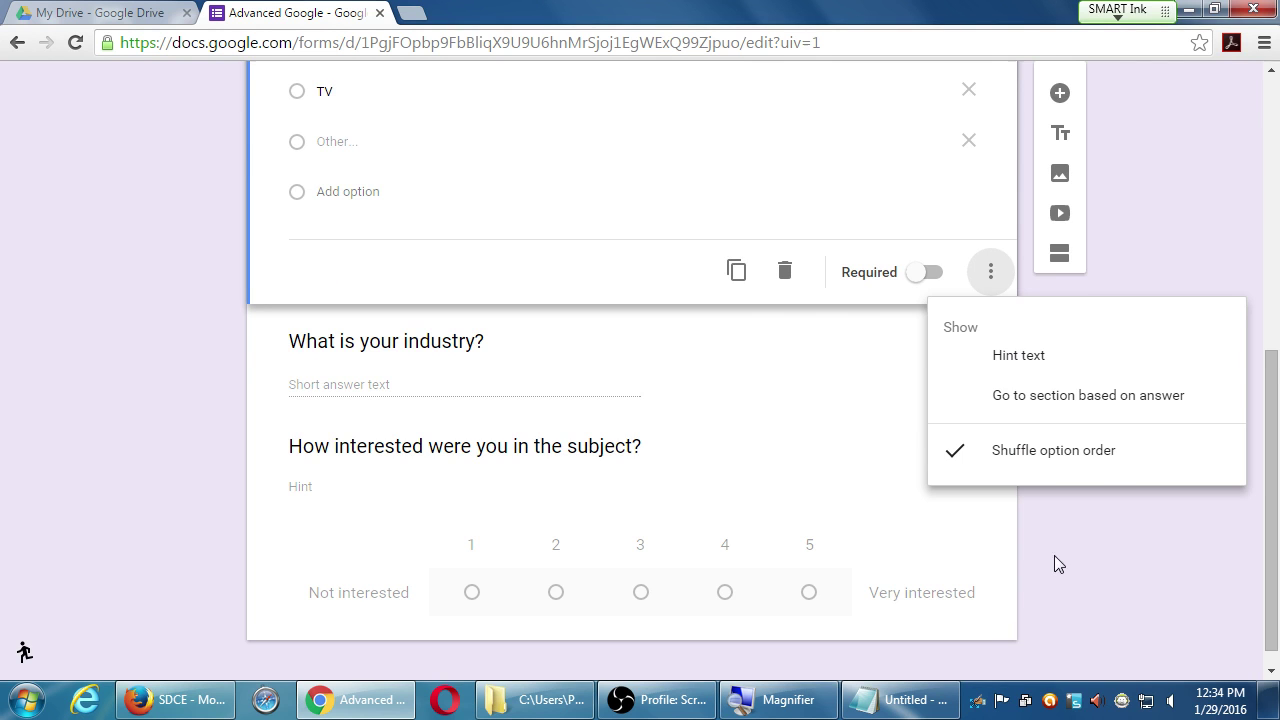
{"action": "scroll", "coordinate": [1085, 551], "scroll_direction": "up", "scroll_amount": 4}
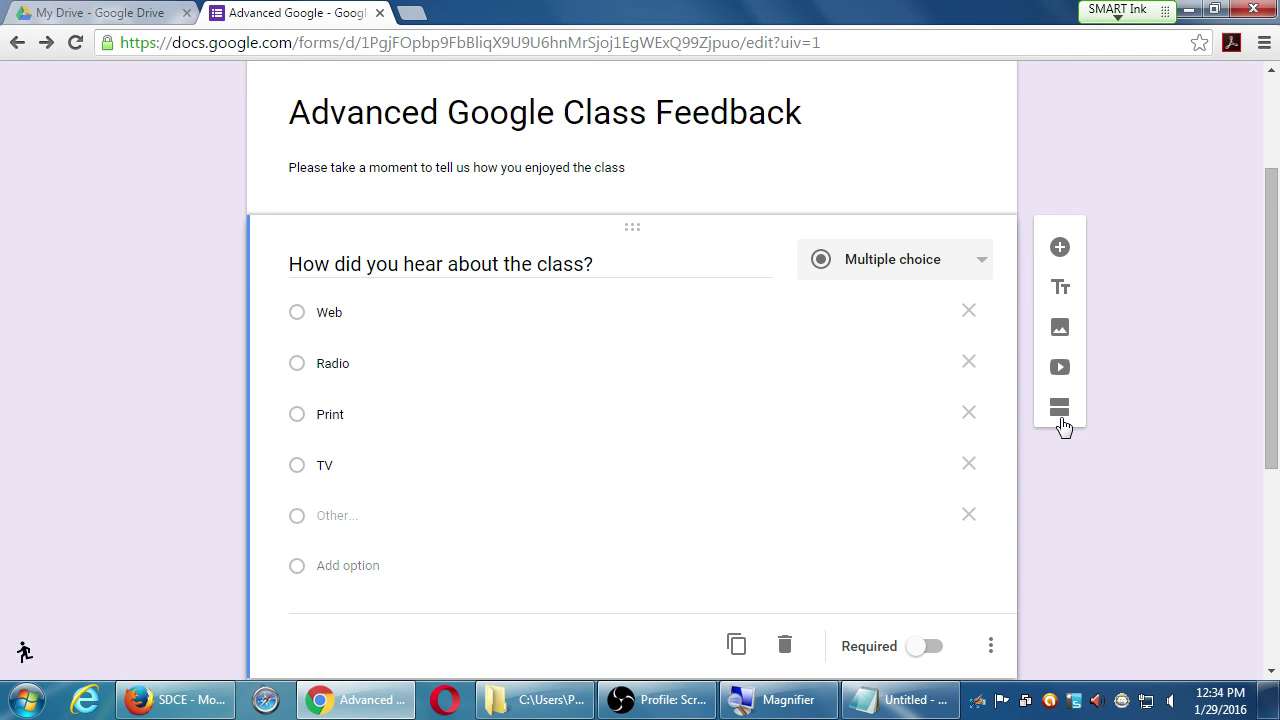
- Zoom to 90% and add a second section, leaving section 1 on Continue to next section
{"action": "key", "text": "ctrl+minus"}
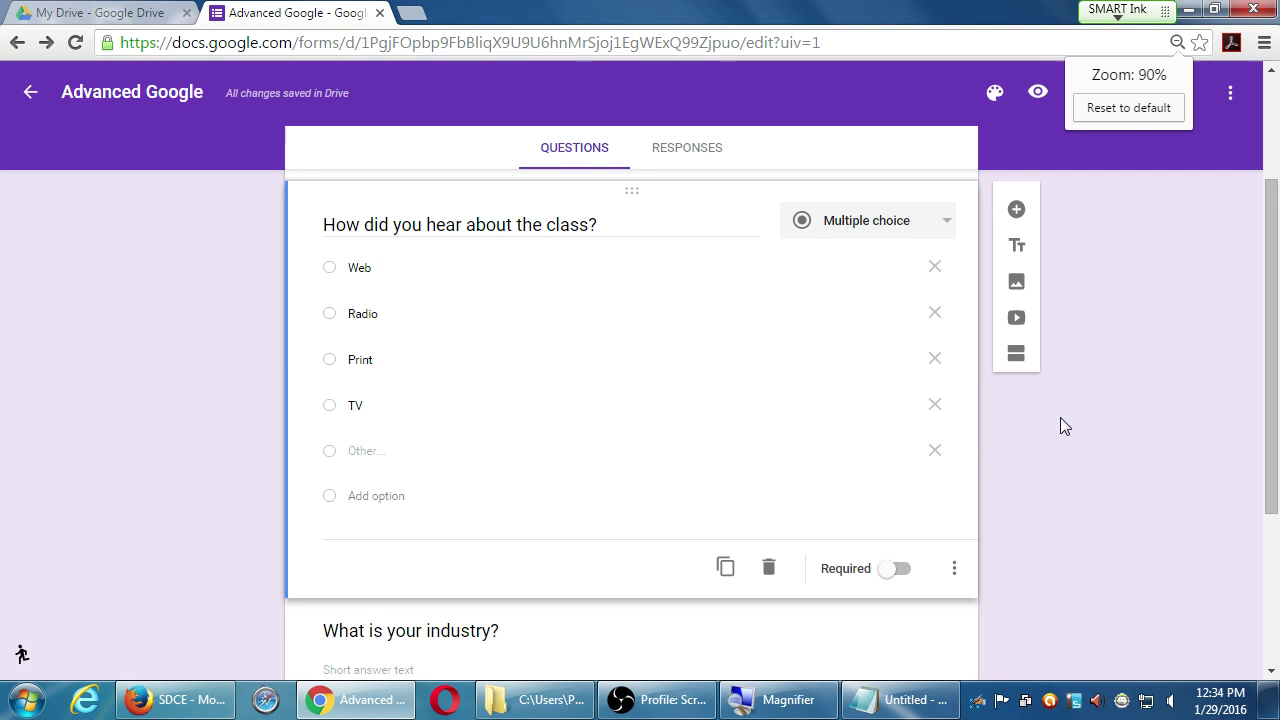
{"action": "left_click", "coordinate": [1019, 360]}
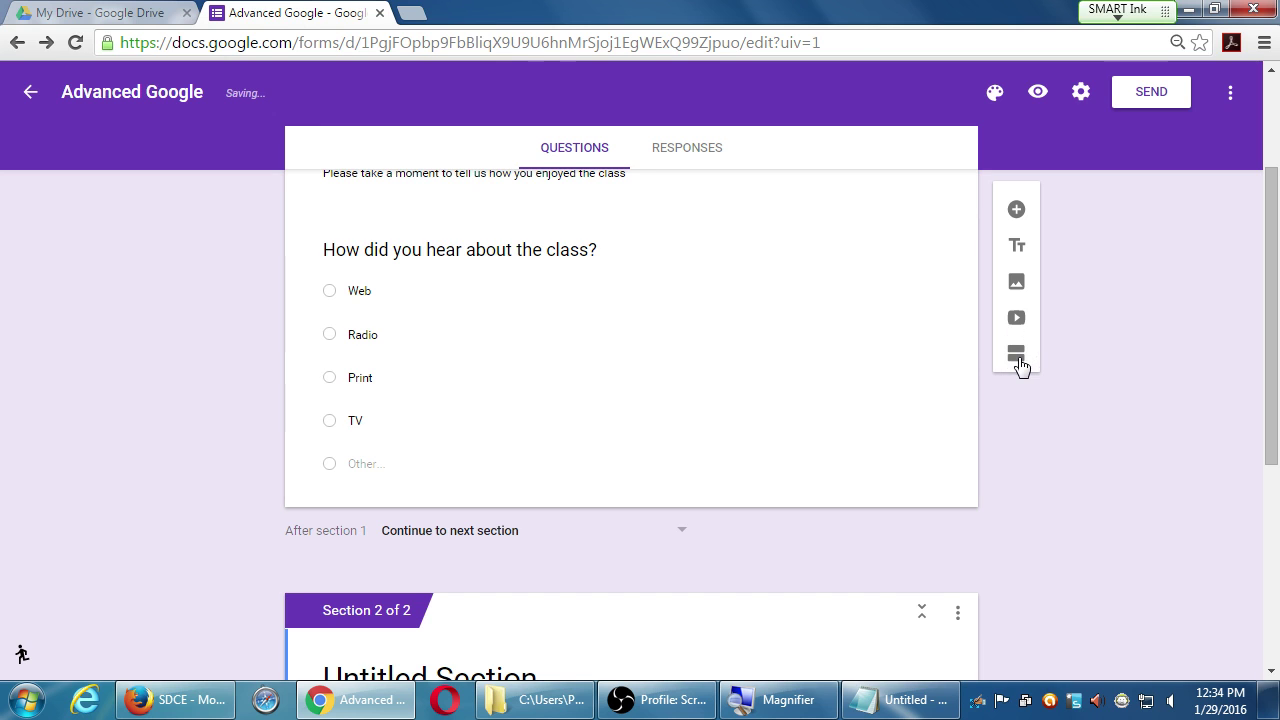
{"action": "scroll", "coordinate": [612, 508], "scroll_direction": "up", "scroll_amount": 2}
{"action": "scroll", "coordinate": [590, 480], "scroll_direction": "up", "scroll_amount": 1}
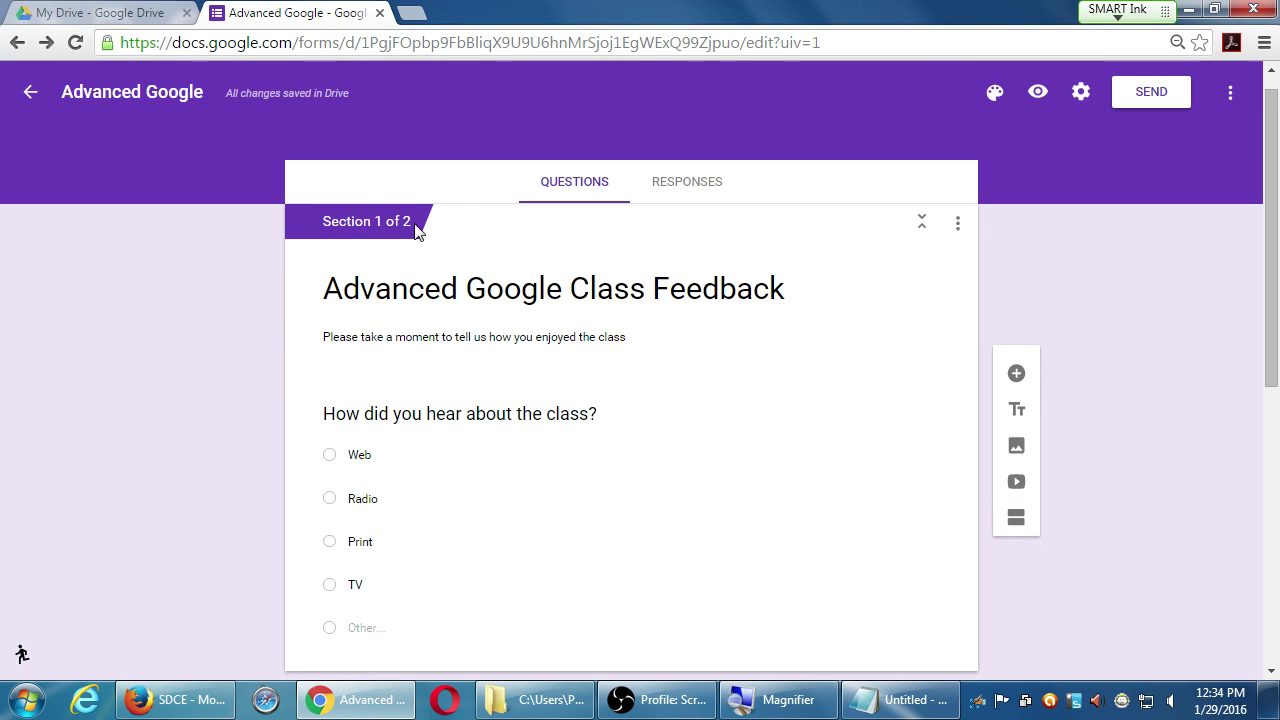
{"action": "scroll", "coordinate": [540, 346], "scroll_direction": "down", "scroll_amount": 2}
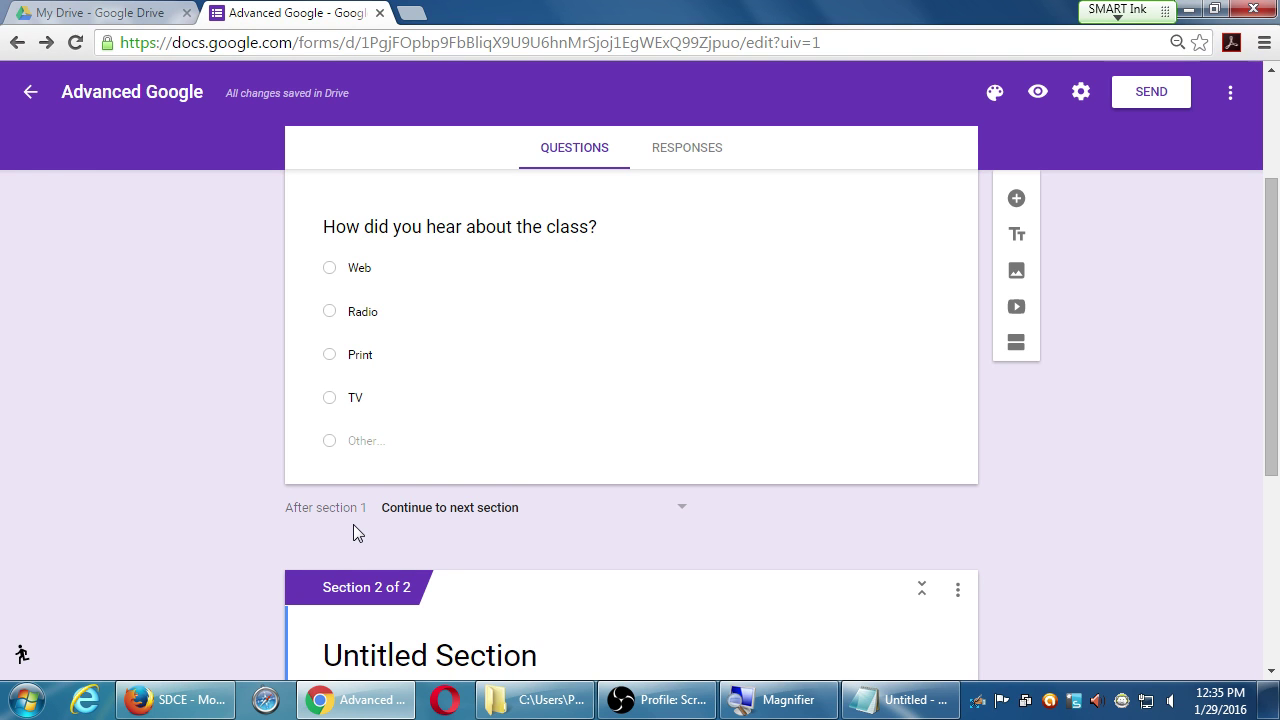
{"action": "left_click", "coordinate": [546, 511]}
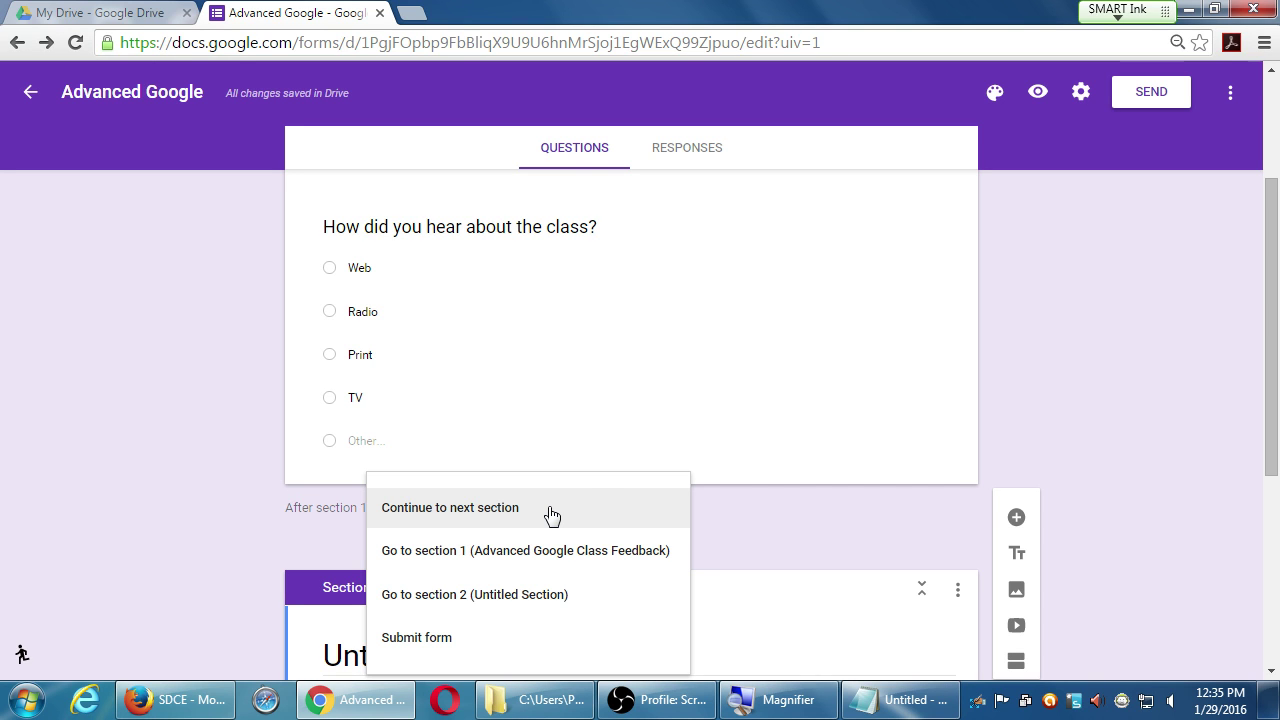
{"action": "left_click", "coordinate": [1032, 362]}
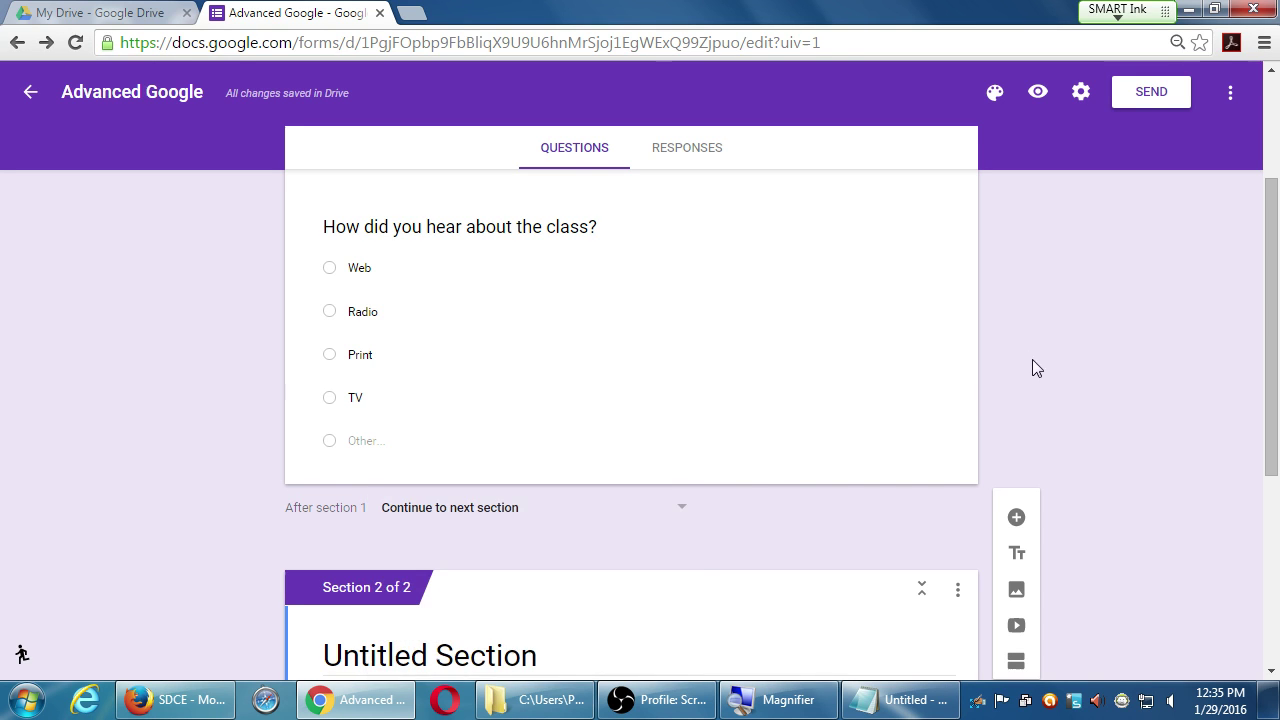
{"action": "left_click", "coordinate": [872, 405]}
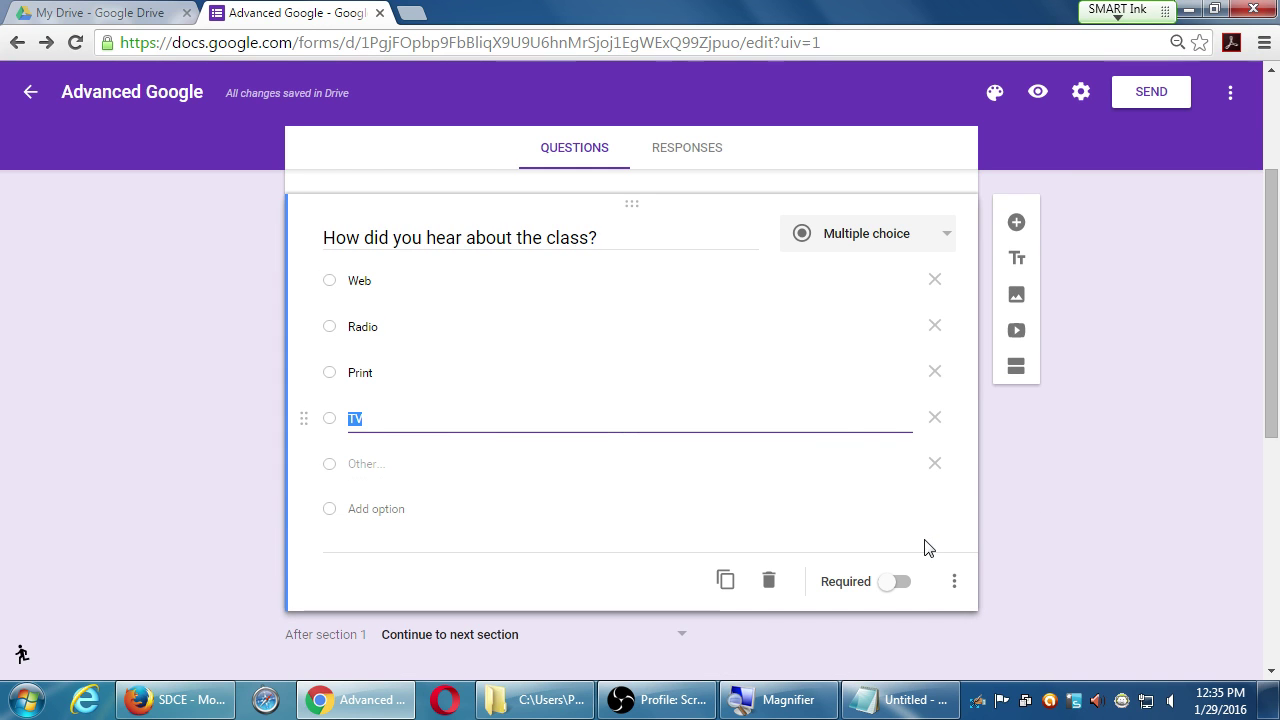
{"action": "left_click", "coordinate": [954, 581]}
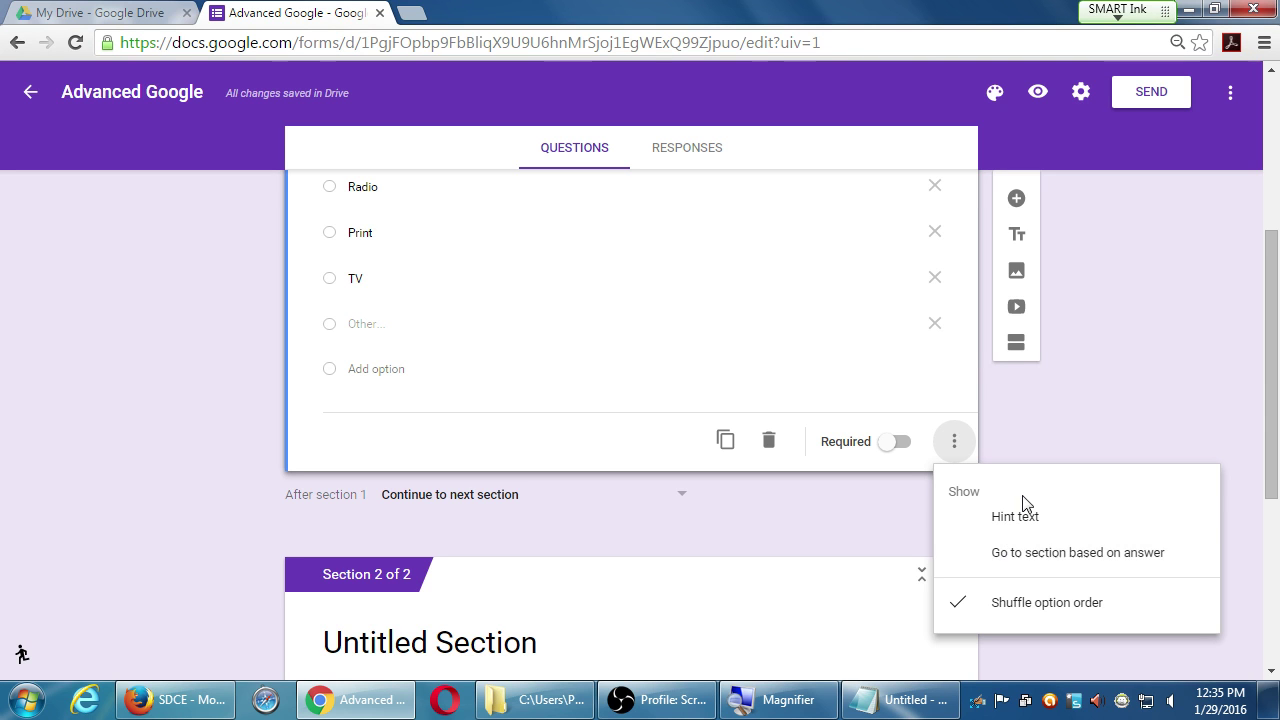
{"action": "scroll", "coordinate": [1038, 418], "scroll_direction": "up", "scroll_amount": 2}
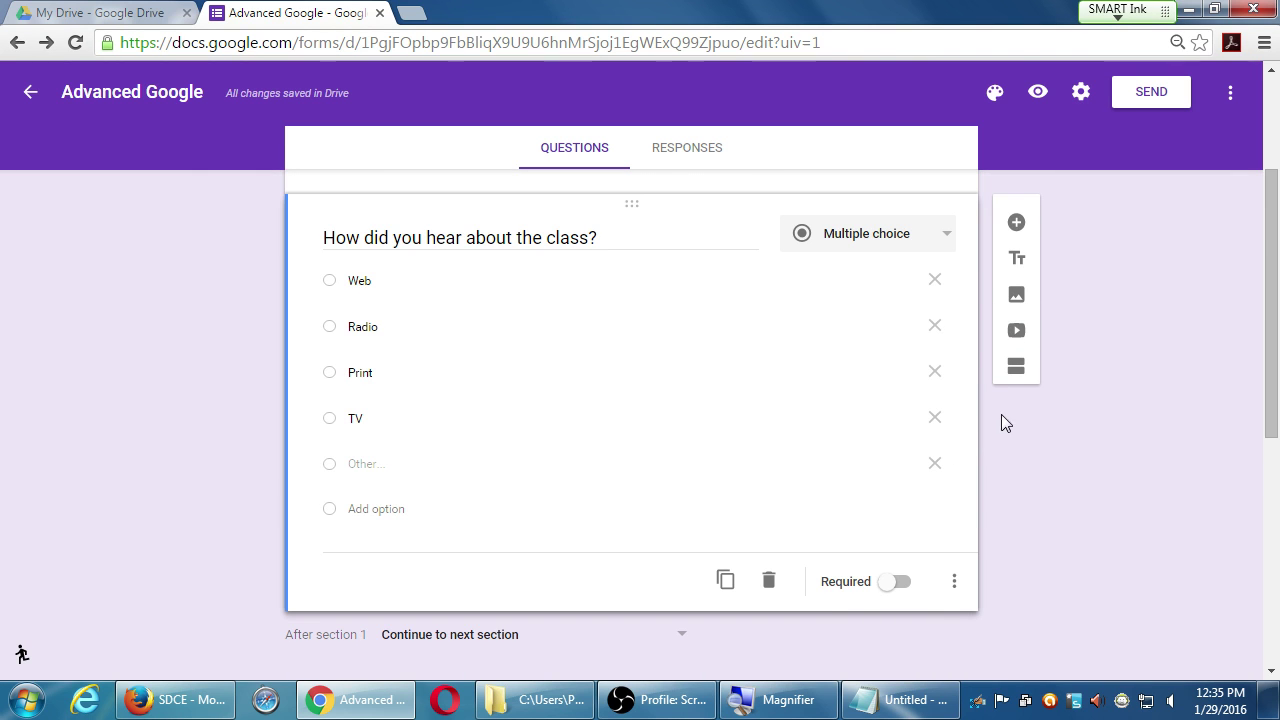
- Search YouTube for "how to invest in 2016", then "top 5 tips to invest in 2016"
{"action": "left_click", "coordinate": [1021, 334]}
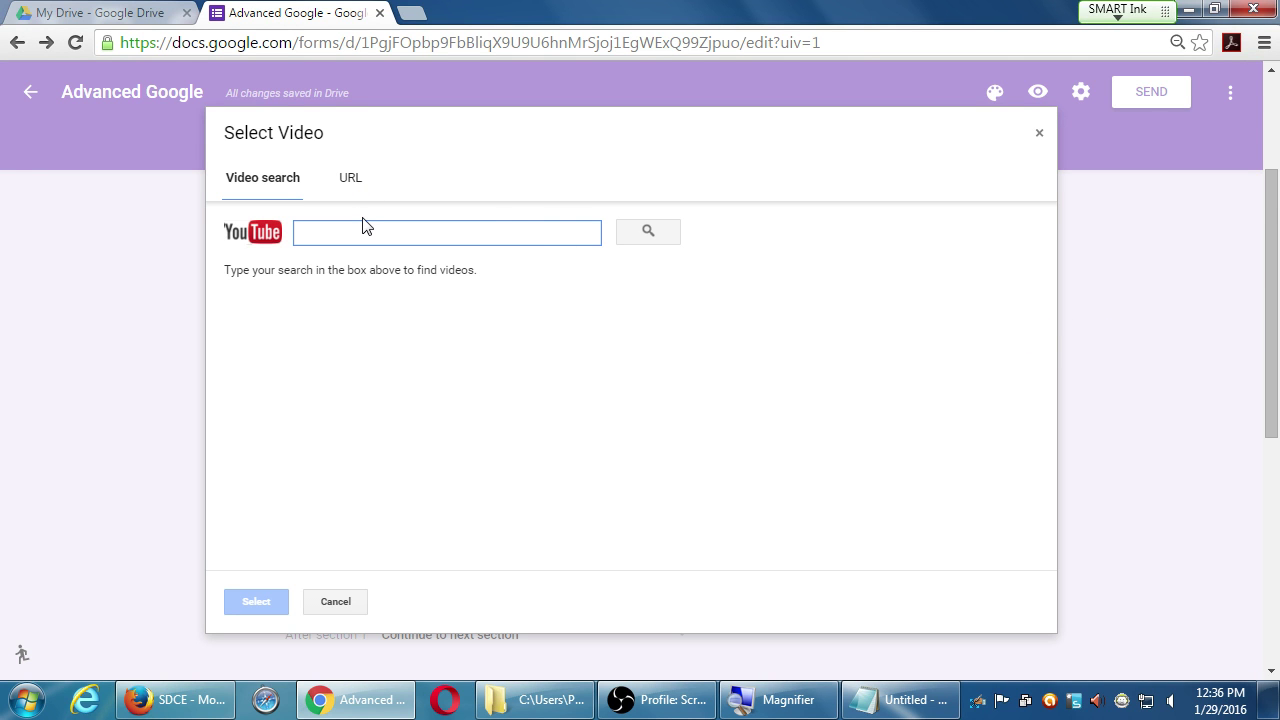
{"action": "type", "text": "how ti vide"}
{"action": "key", "text": "BackSpace"}
{"action": "key", "text": "BackSpace"}
{"action": "key", "text": "BackSpace"}
{"action": "key", "text": "BackSpace"}
{"action": "key", "text": "BackSpace"}
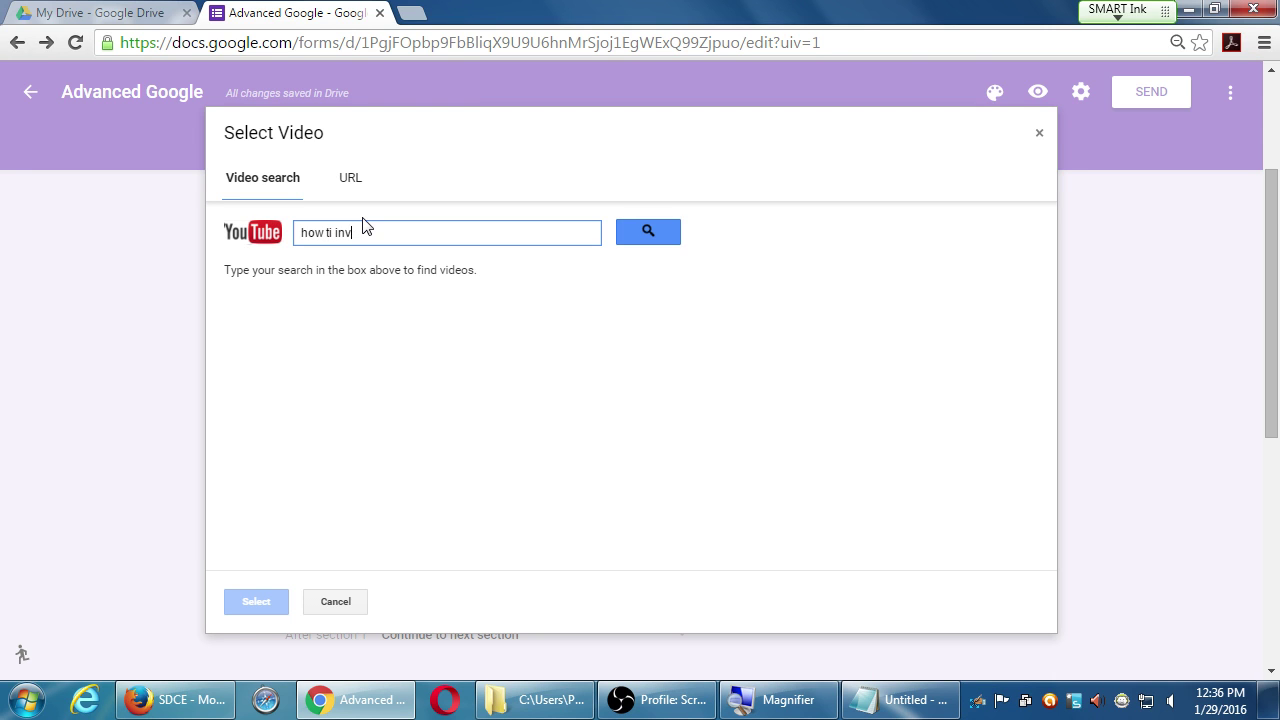
{"action": "key", "text": "BackSpace"}
{"action": "type", "text": "ow to invest in 2016"}
{"action": "key", "text": "Return"}
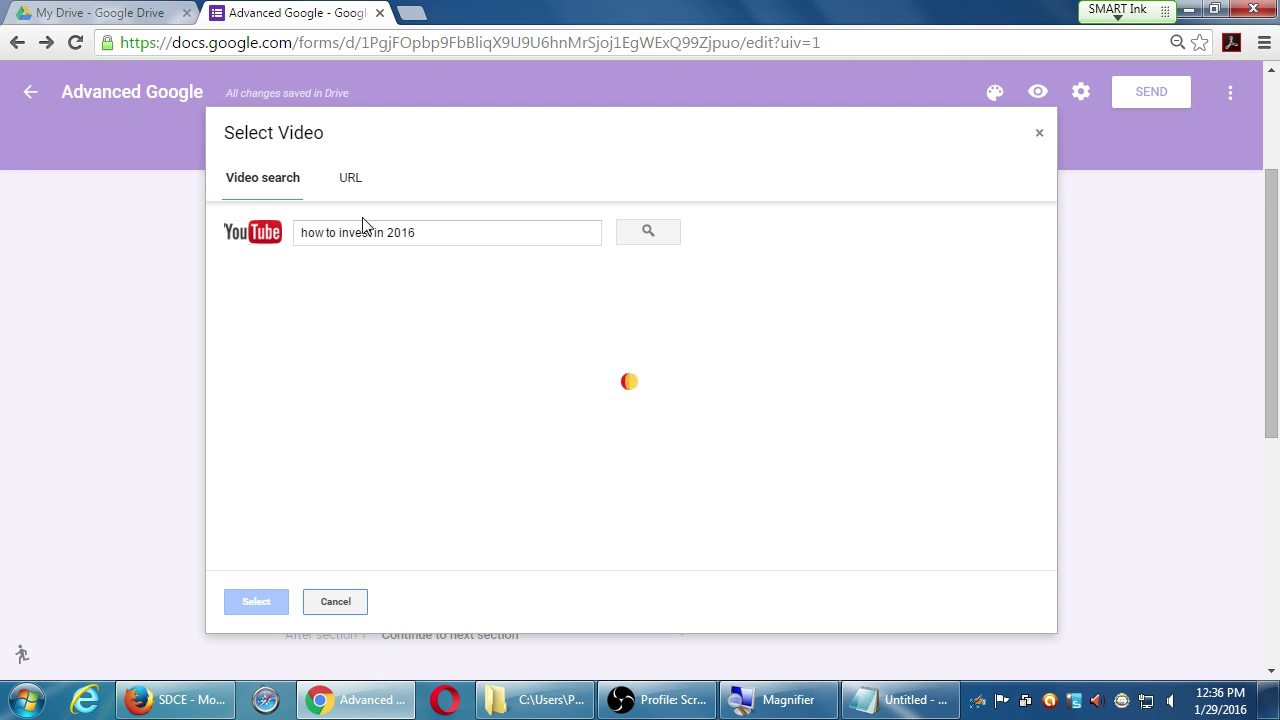
{"action": "scroll", "coordinate": [514, 320], "scroll_direction": "down", "scroll_amount": 4}
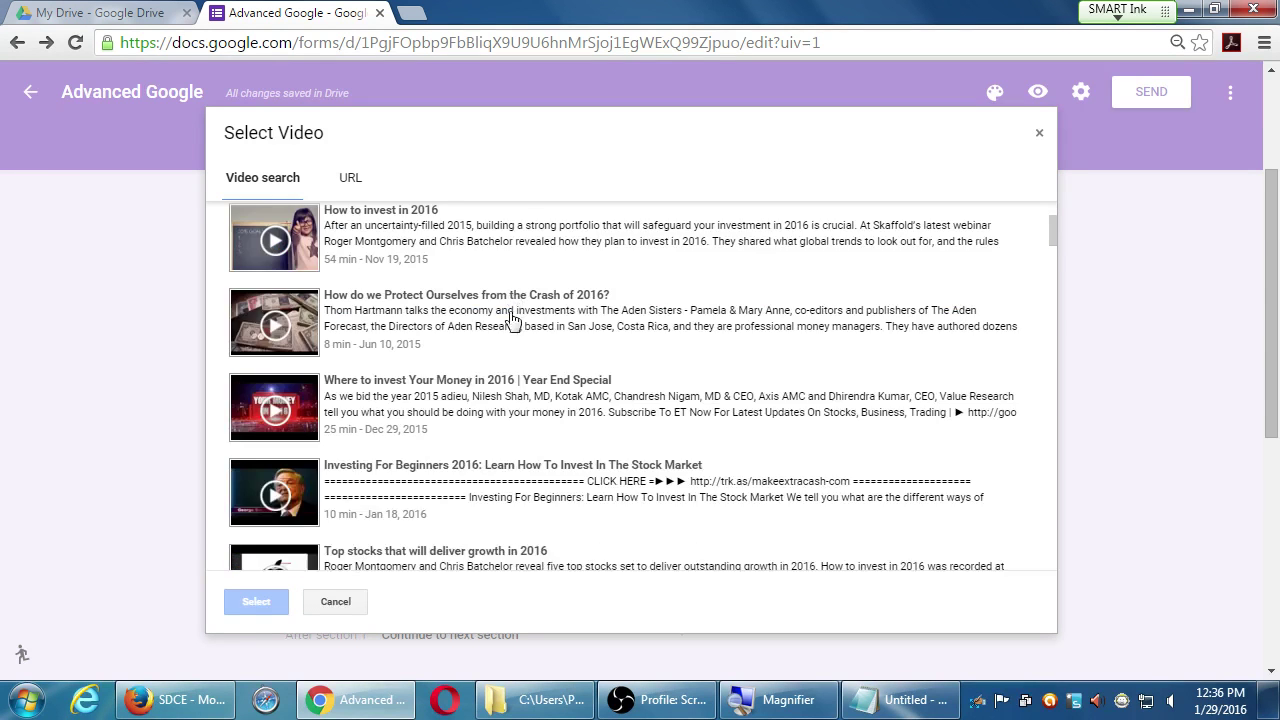
{"action": "scroll", "coordinate": [518, 362], "scroll_direction": "down", "scroll_amount": 10}
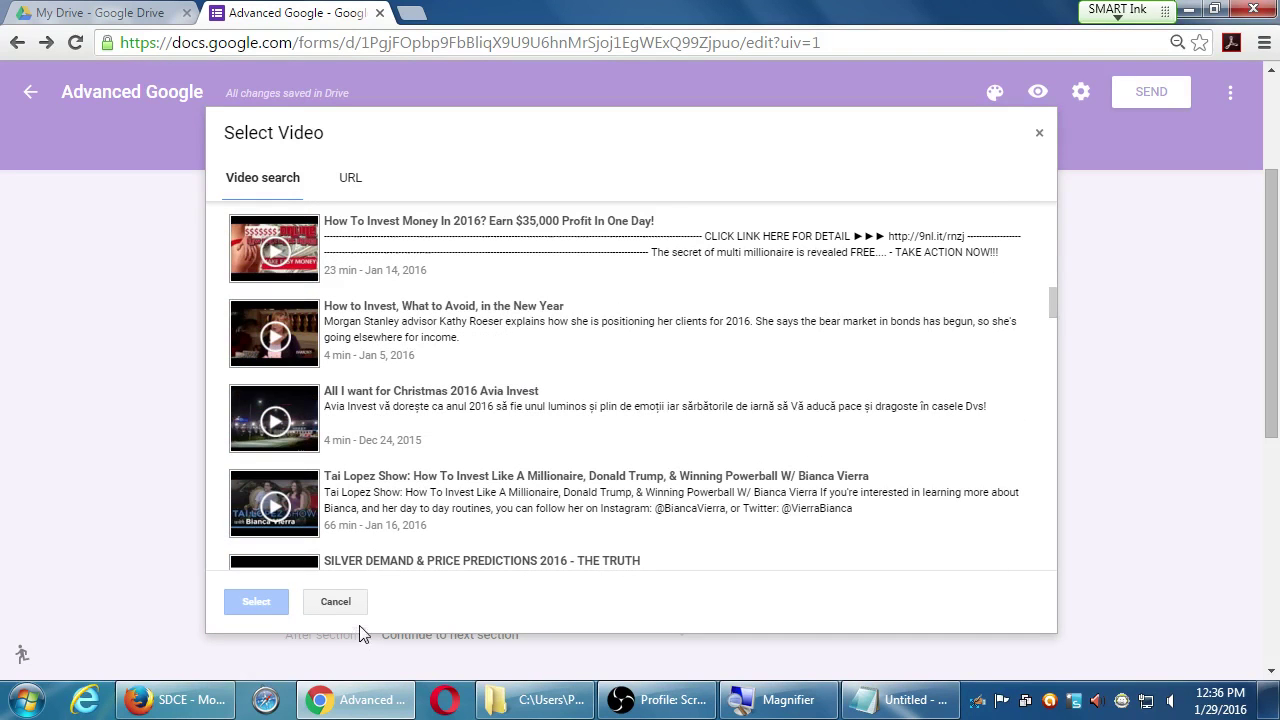
{"action": "scroll", "coordinate": [370, 522], "scroll_direction": "down", "scroll_amount": 12}
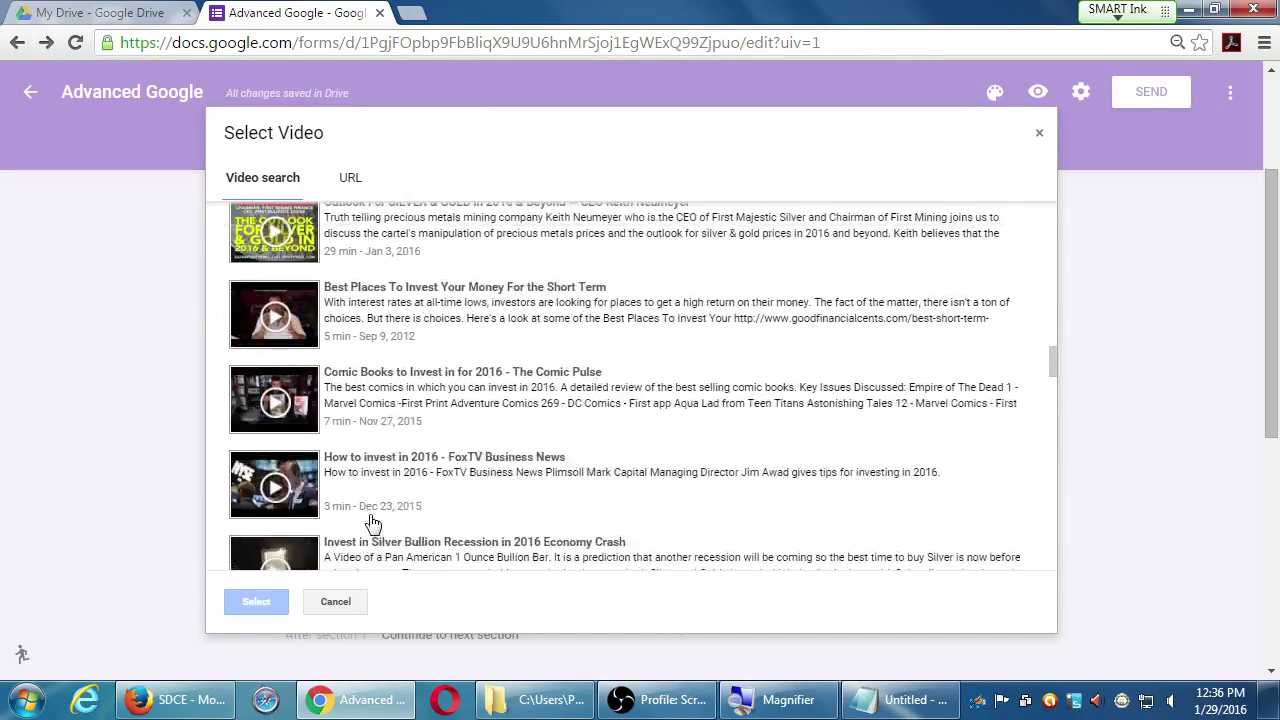
{"action": "scroll", "coordinate": [370, 522], "scroll_direction": "down", "scroll_amount": 15}
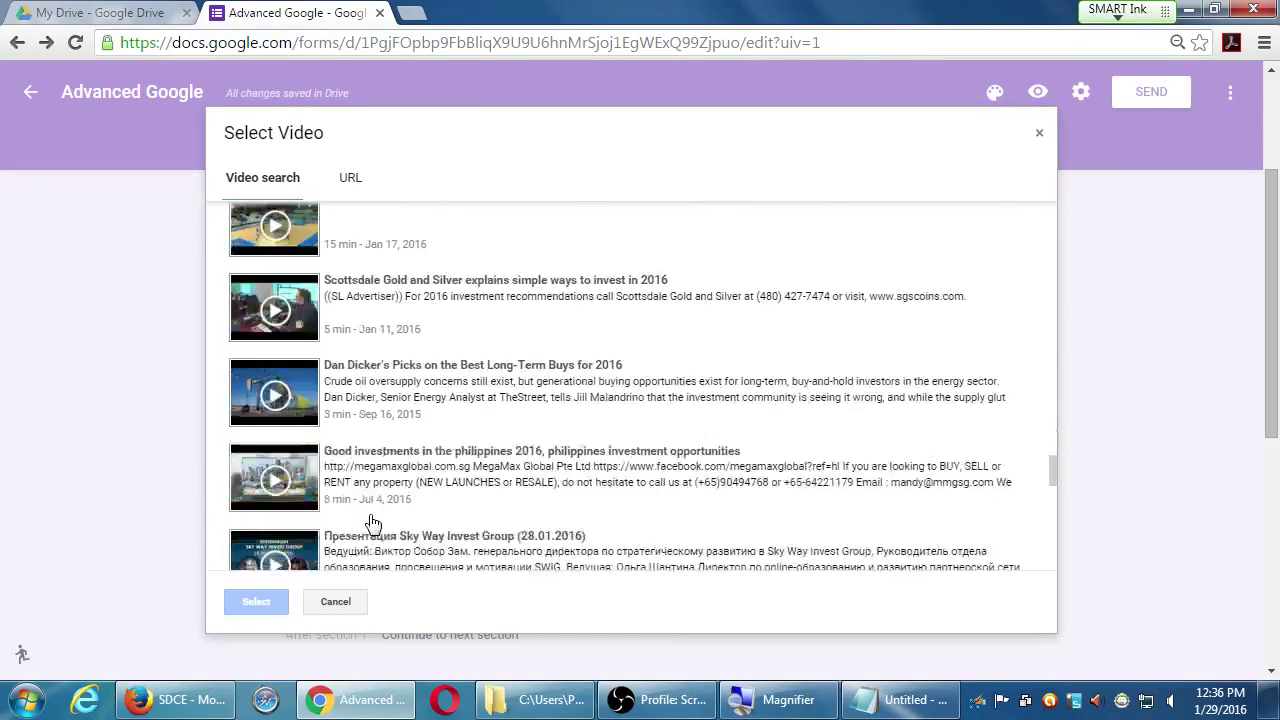
{"action": "scroll", "coordinate": [370, 522], "scroll_direction": "down", "scroll_amount": 3}
{"action": "scroll", "coordinate": [368, 523], "scroll_direction": "up", "scroll_amount": 6}
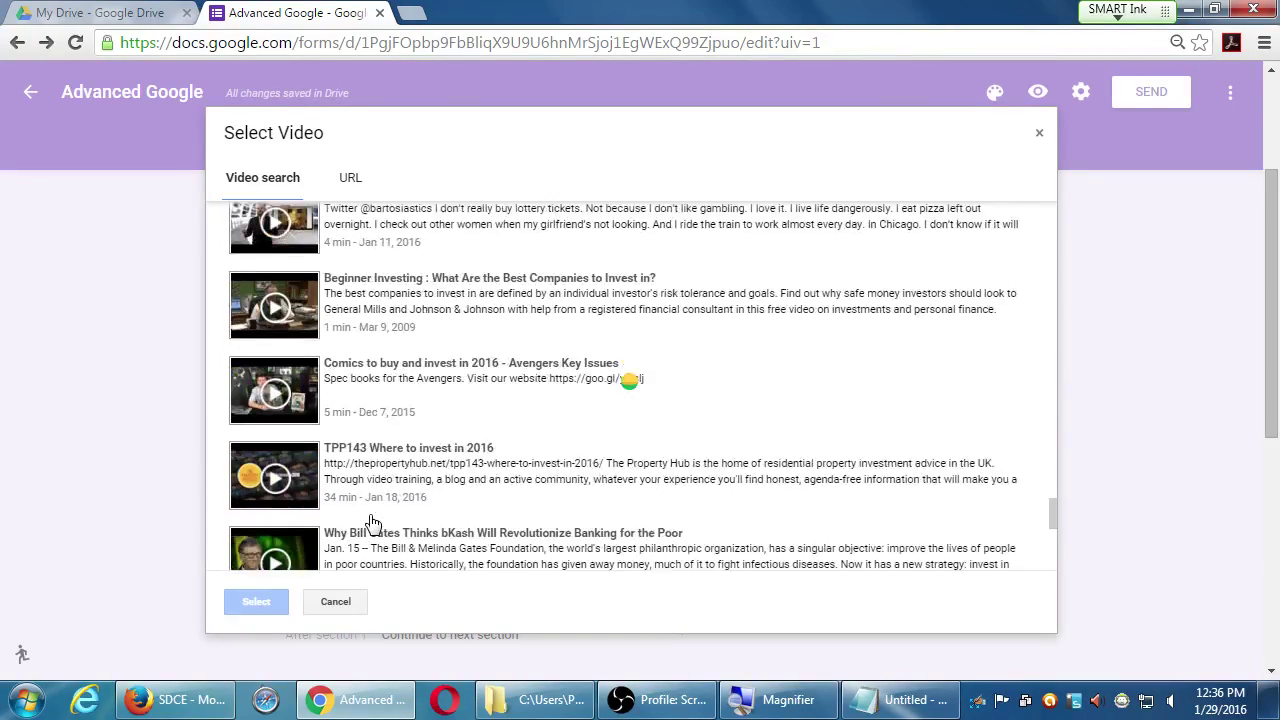
{"action": "scroll", "coordinate": [368, 520], "scroll_direction": "up", "scroll_amount": 10}
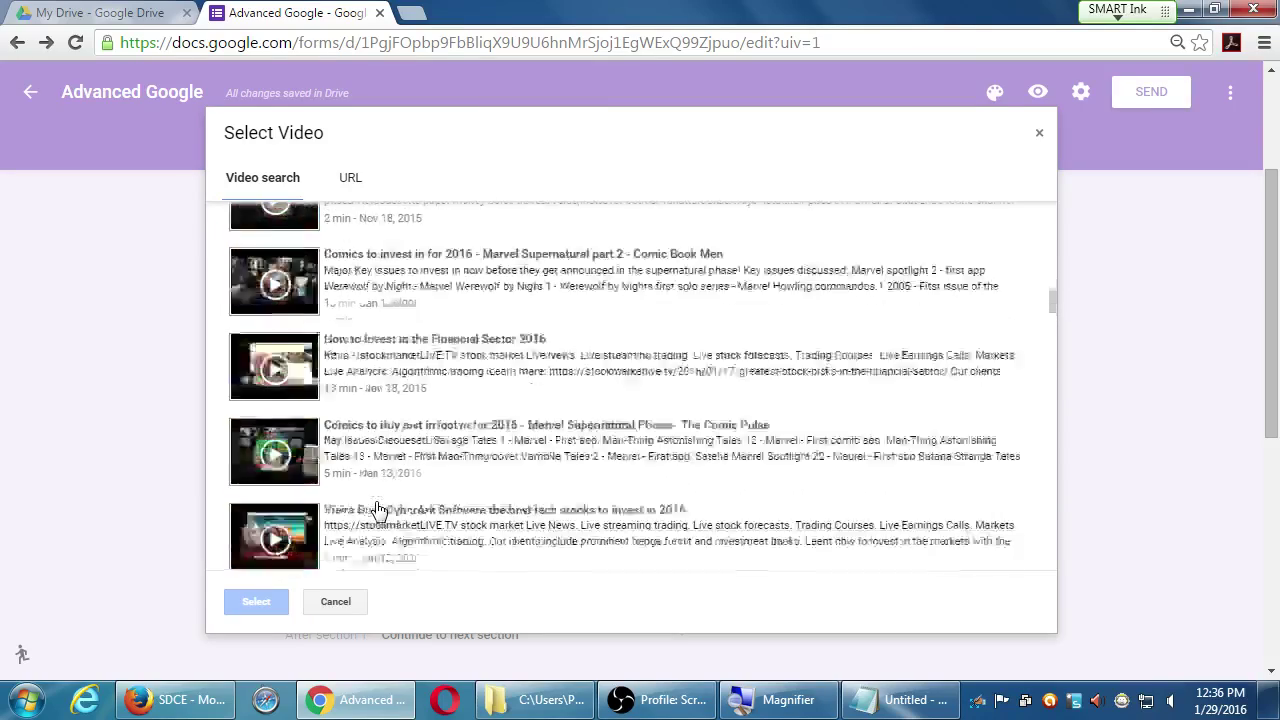
{"action": "scroll", "coordinate": [378, 510], "scroll_direction": "up", "scroll_amount": 15}
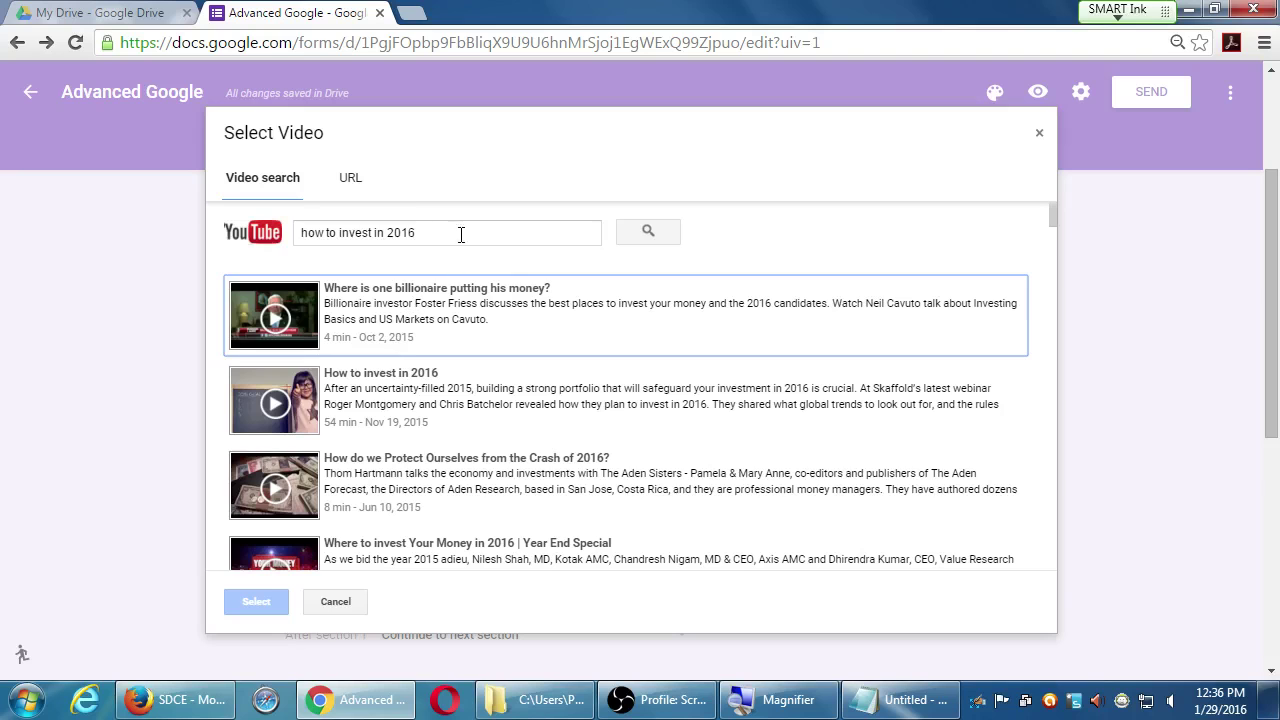
{"action": "left_click_drag", "start_coordinate": [462, 235], "coordinate": [122, 217]}
{"action": "type", "text": "top 5"}
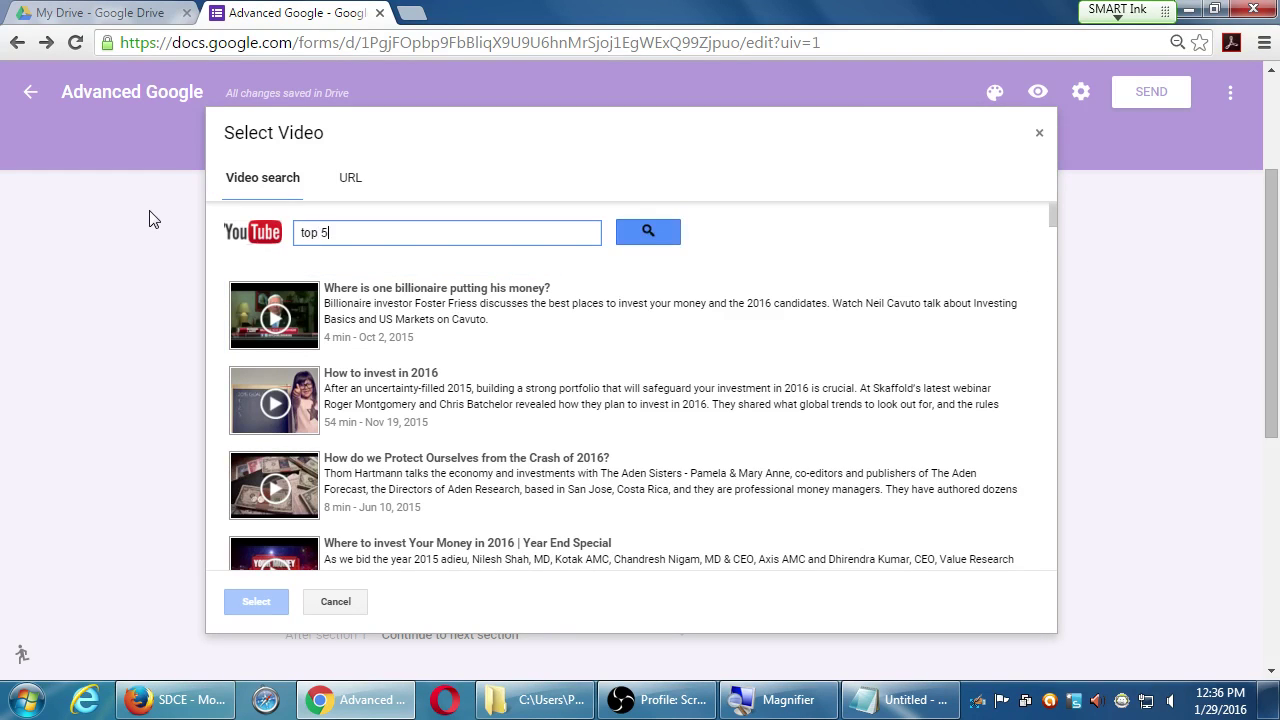
{"action": "type", "text": " tips to invest in 2016"}
{"action": "key", "text": "Return"}
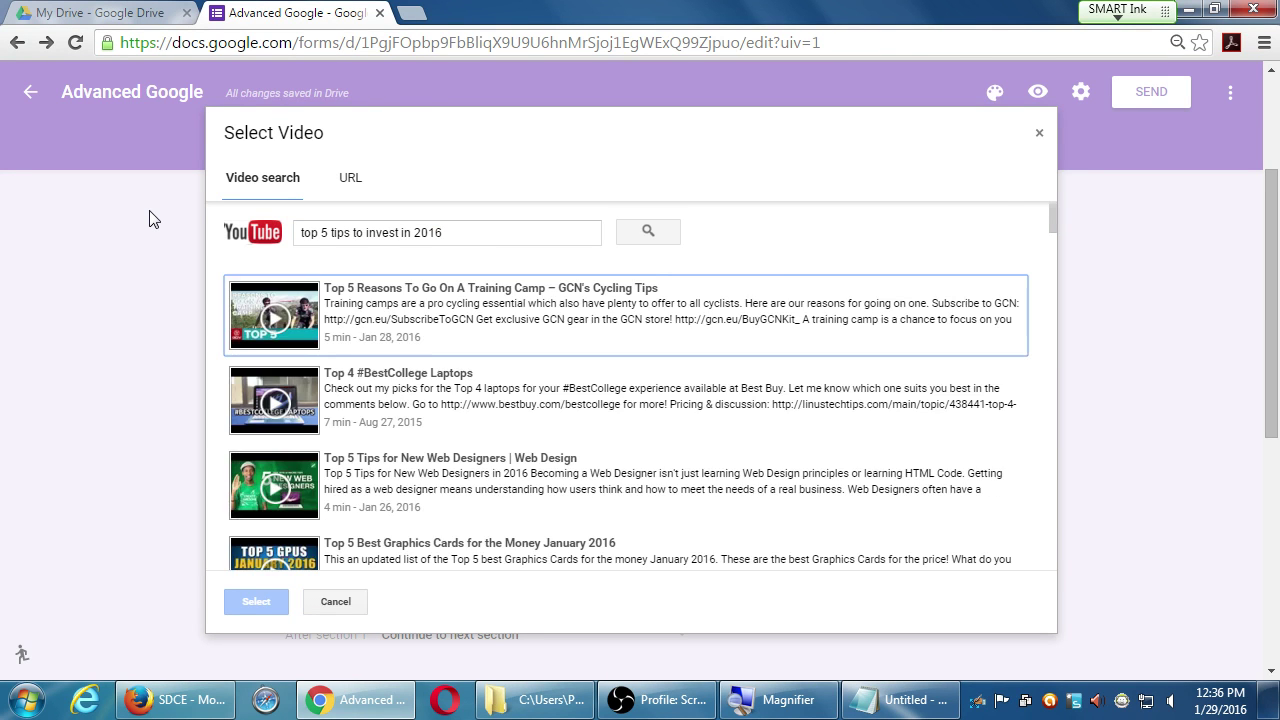
{"action": "scroll", "coordinate": [420, 452], "scroll_direction": "down", "scroll_amount": 4}
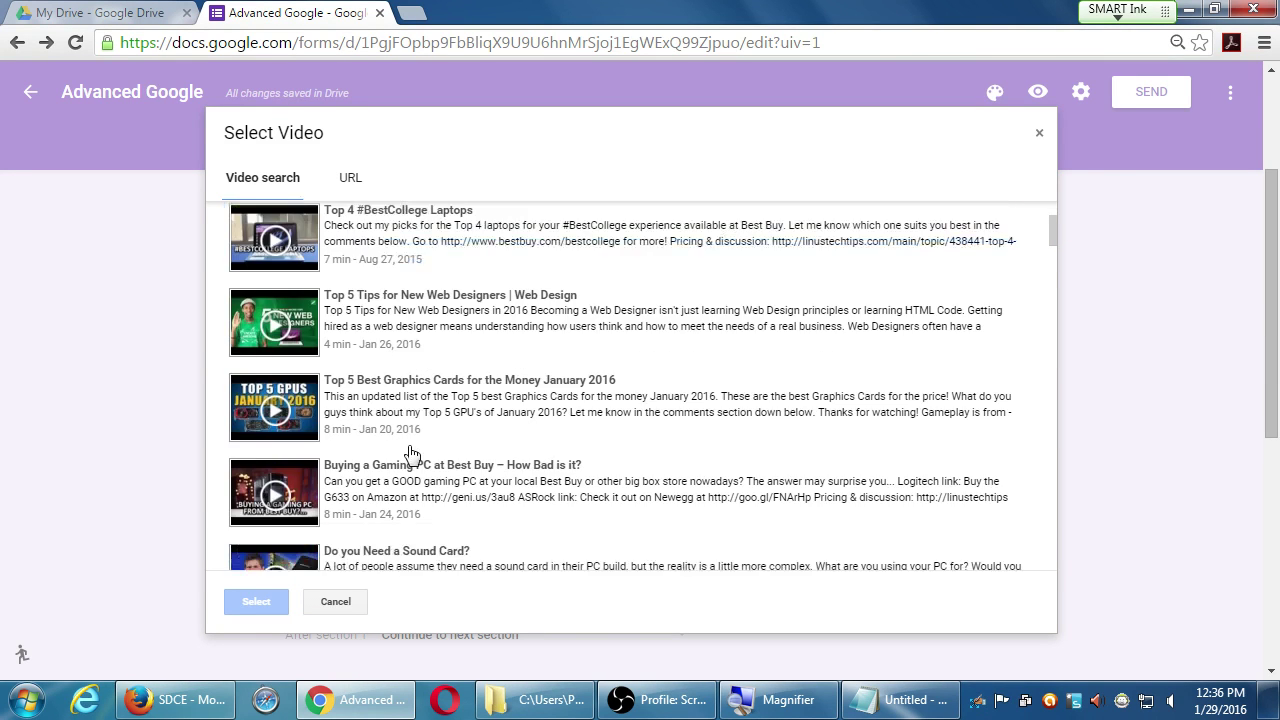
{"action": "scroll", "coordinate": [412, 458], "scroll_direction": "up", "scroll_amount": 4}
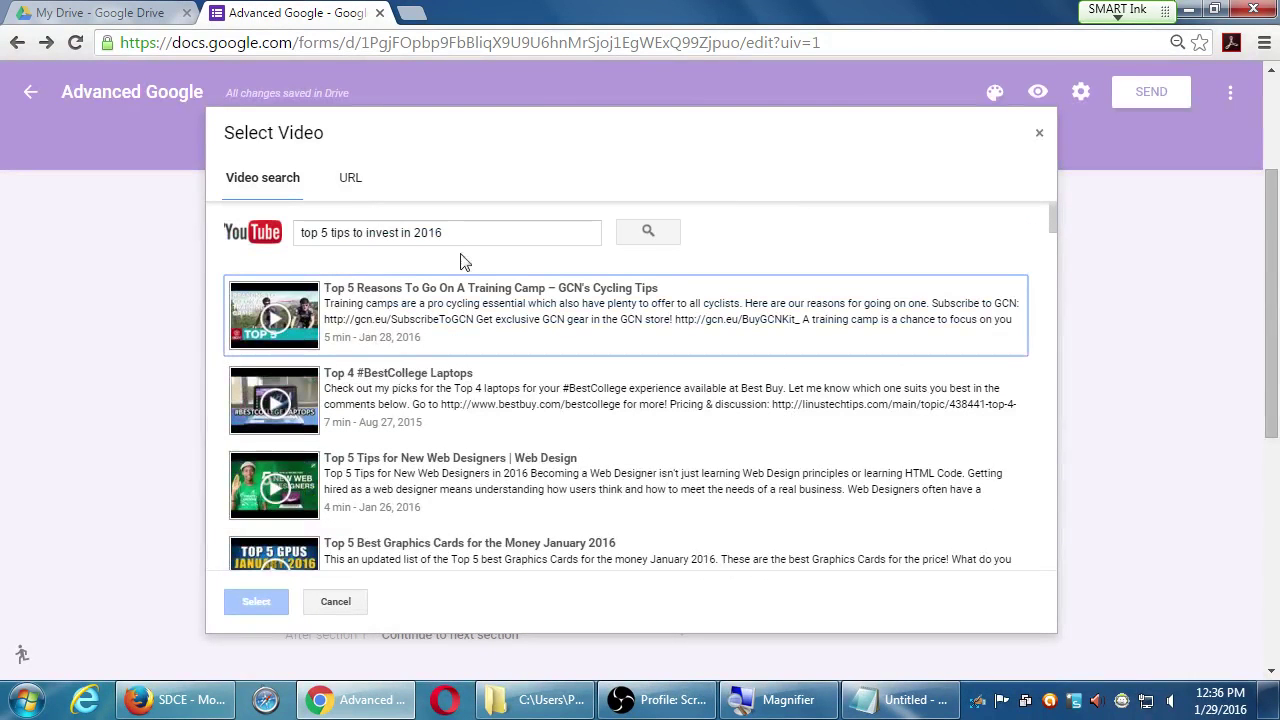
- Search "etf reset 2016" and embed the "January 04, 2016 ETF Reset" video
{"action": "triple_click", "coordinate": [470, 230]}
{"action": "type", "text": "et"}
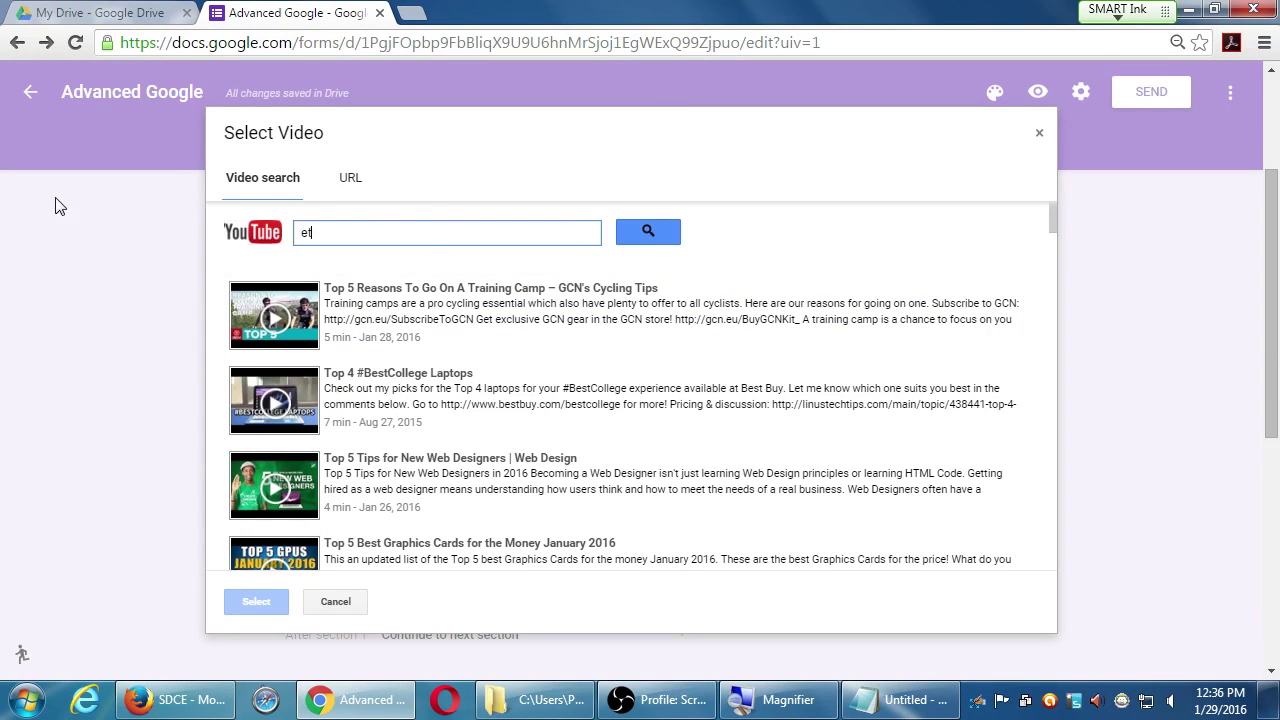
{"action": "type", "text": "f reset 2016"}
{"action": "key", "text": "Return"}
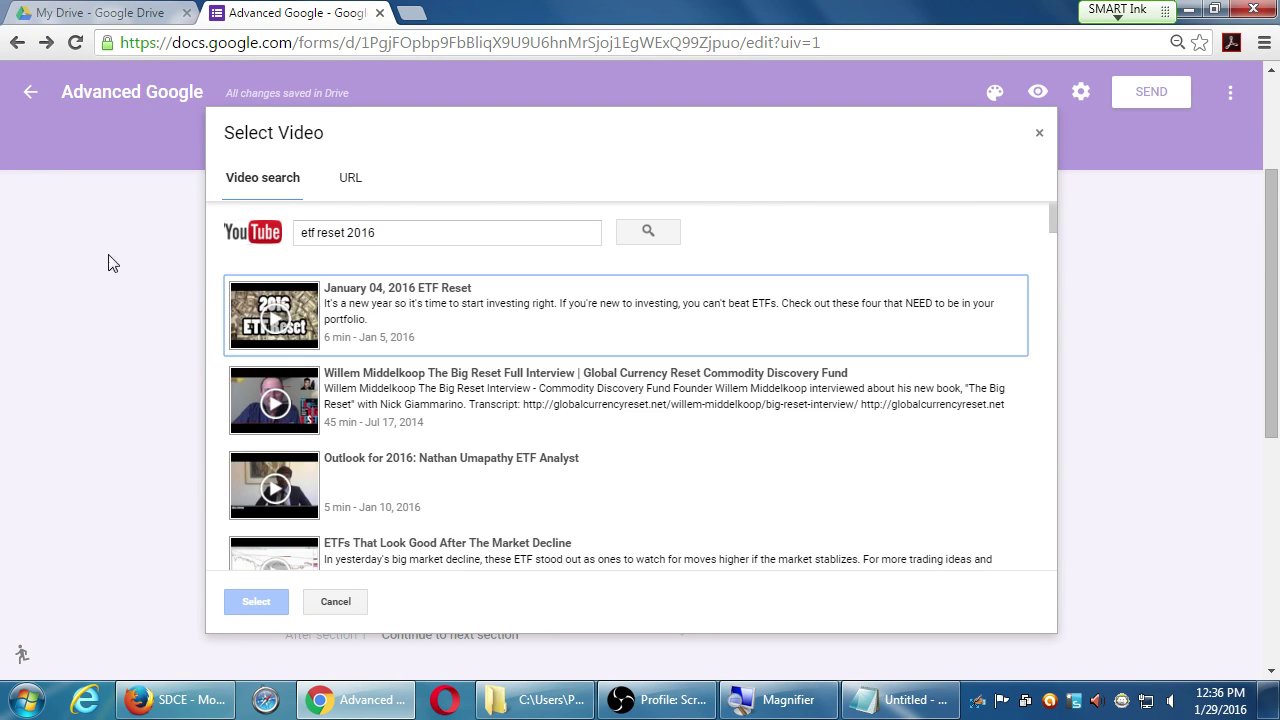
{"action": "left_click", "coordinate": [475, 332]}
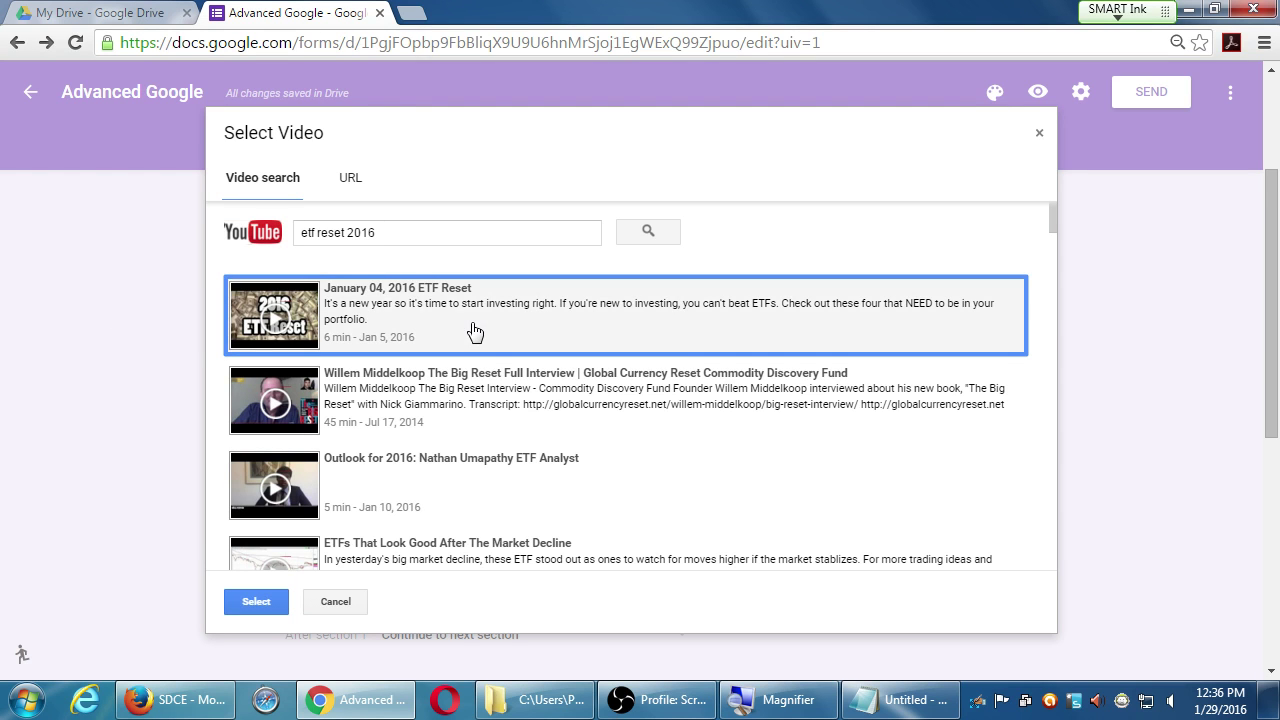
{"action": "left_click", "coordinate": [256, 601]}
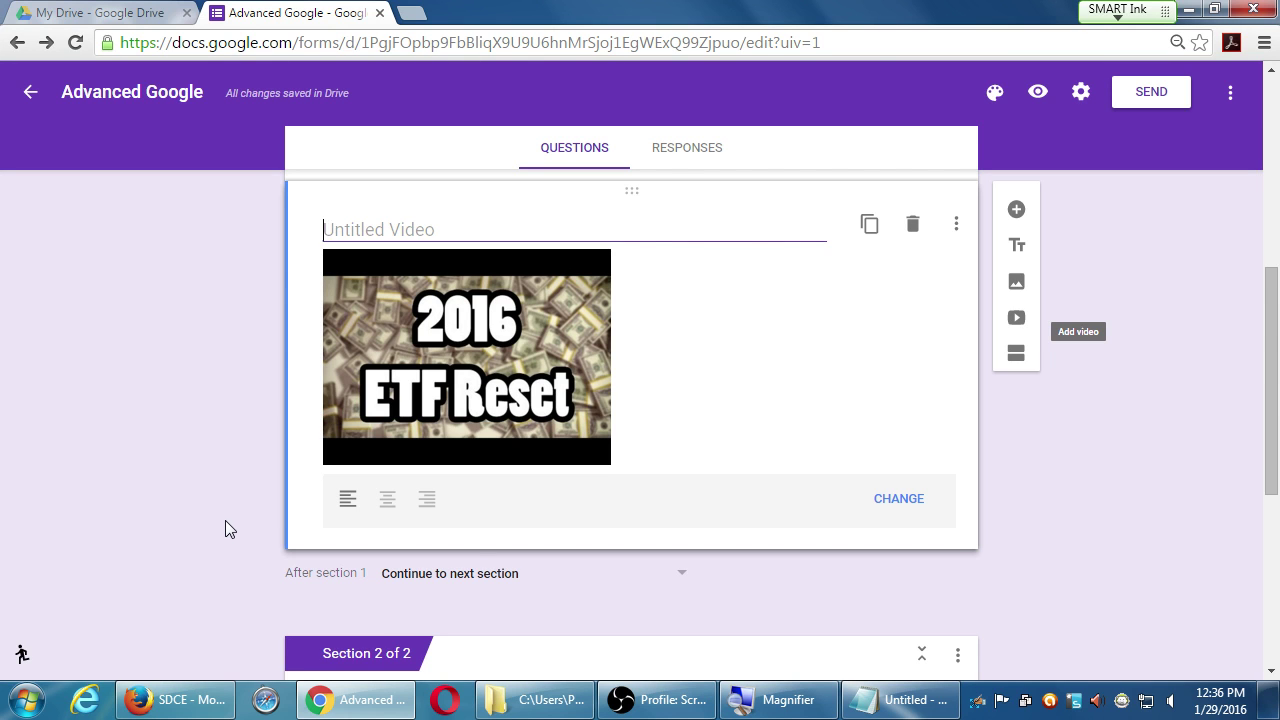
- Try centre and right alignment on the video, keep it left-aligned, then open the More menu
{"action": "left_click", "coordinate": [389, 506]}
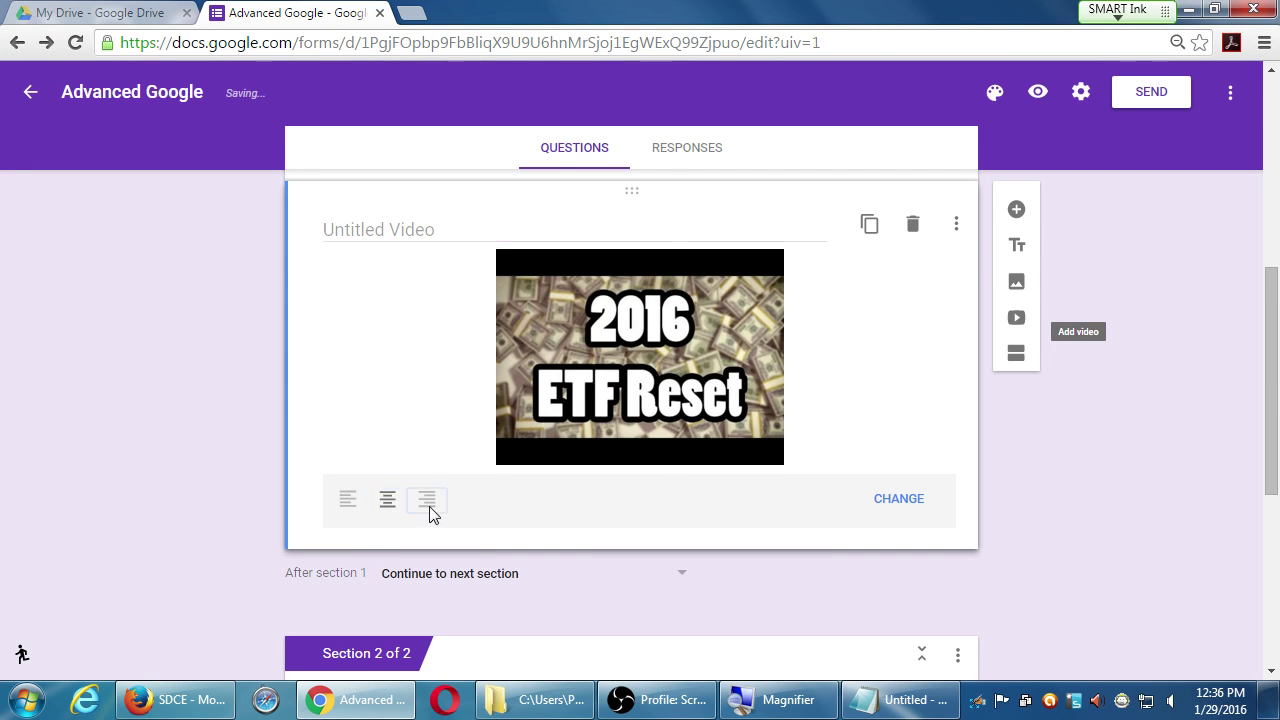
{"action": "left_click", "coordinate": [430, 510]}
{"action": "left_click", "coordinate": [347, 506]}
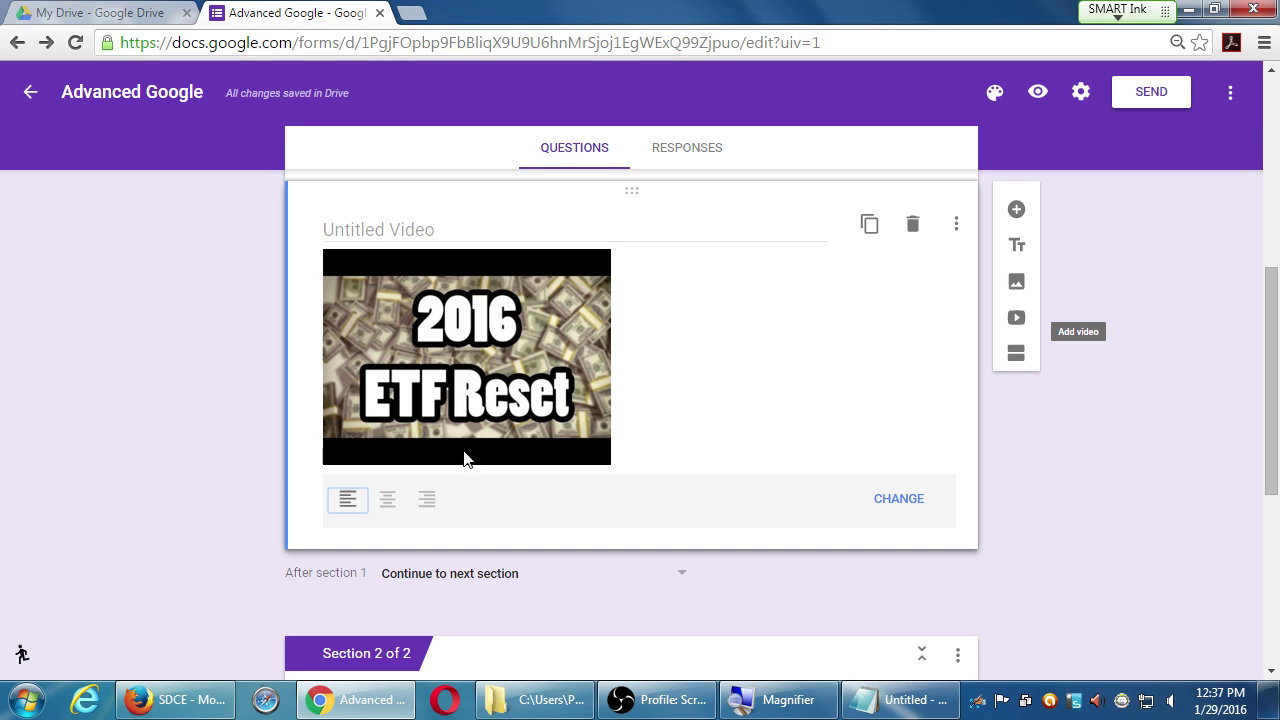
{"action": "left_click", "coordinate": [803, 401]}
{"action": "left_click", "coordinate": [1231, 92]}
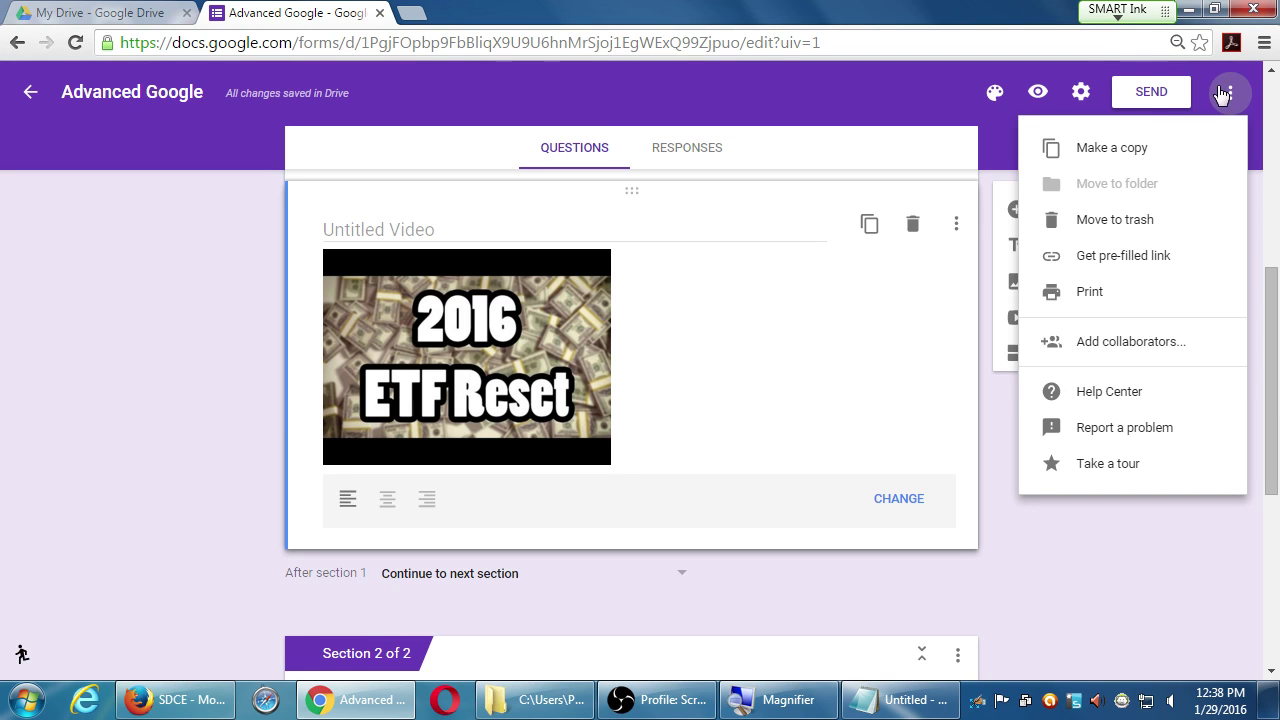
- Close the More menu unused and scroll down to Section 2's questions
{"action": "left_click", "coordinate": [1051, 545]}
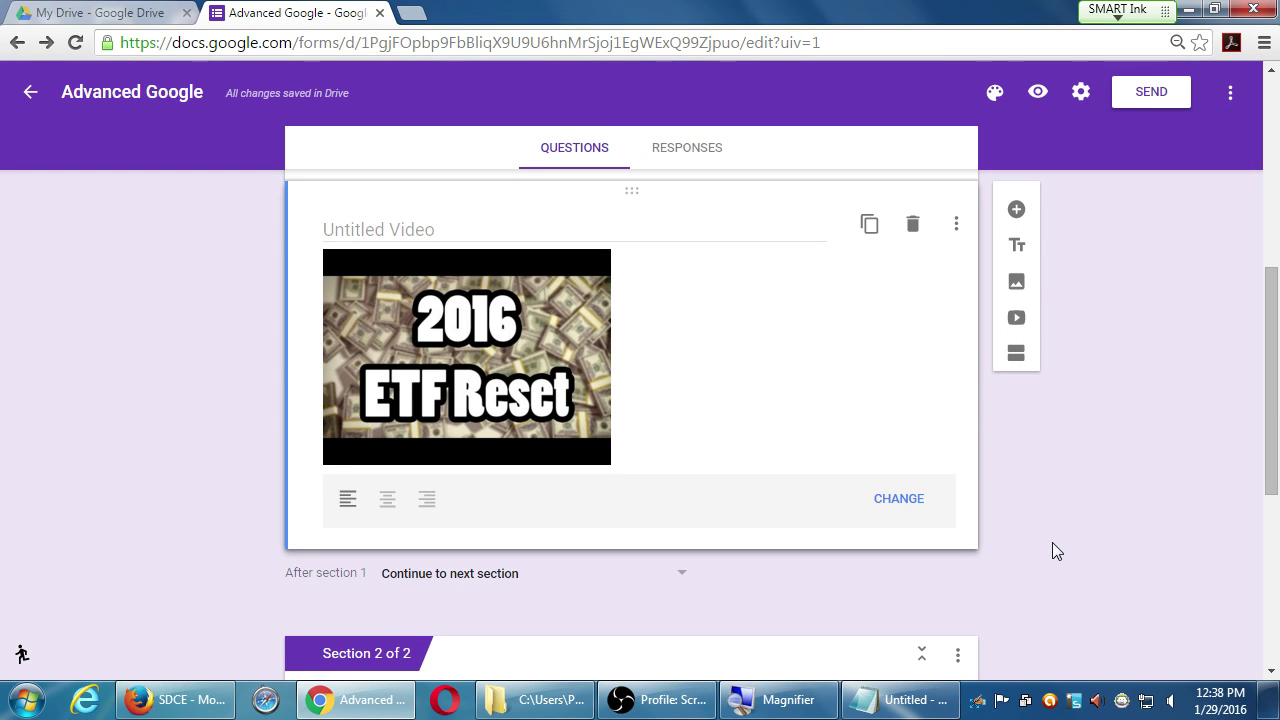
{"action": "scroll", "coordinate": [1087, 512], "scroll_direction": "down", "scroll_amount": 5}
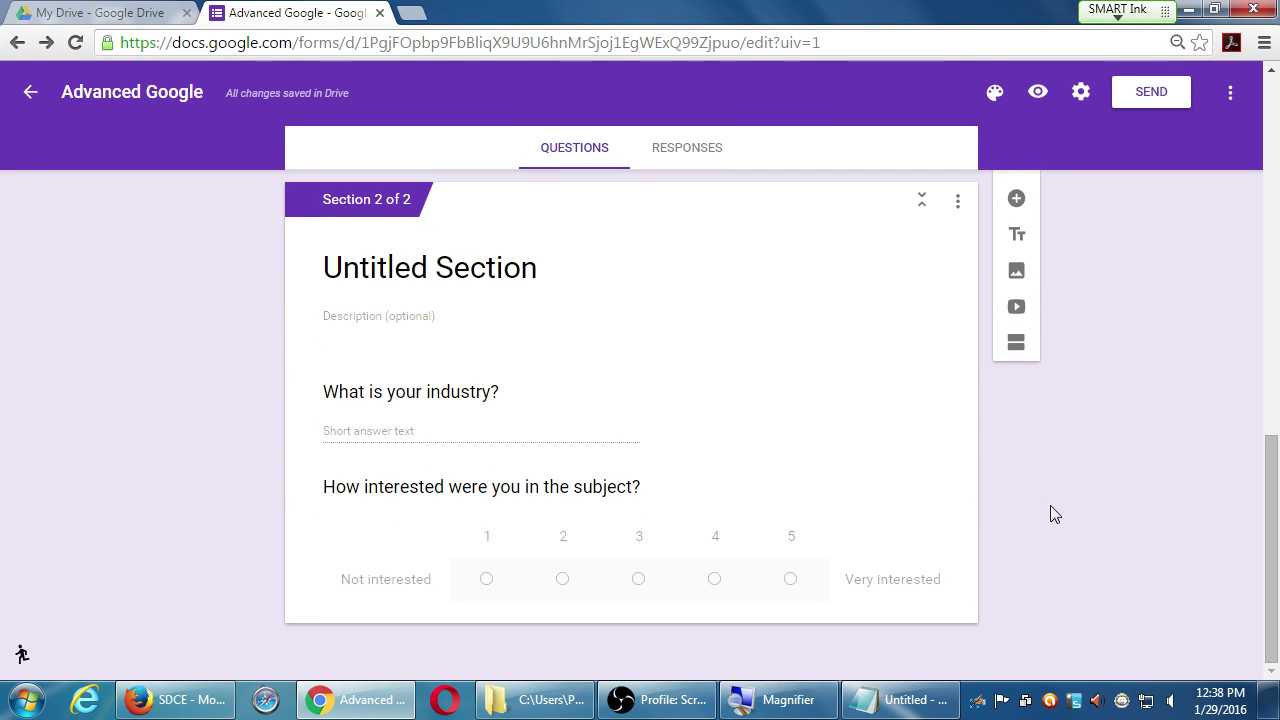
{"action": "scroll", "coordinate": [1053, 510], "scroll_direction": "up", "scroll_amount": 10}
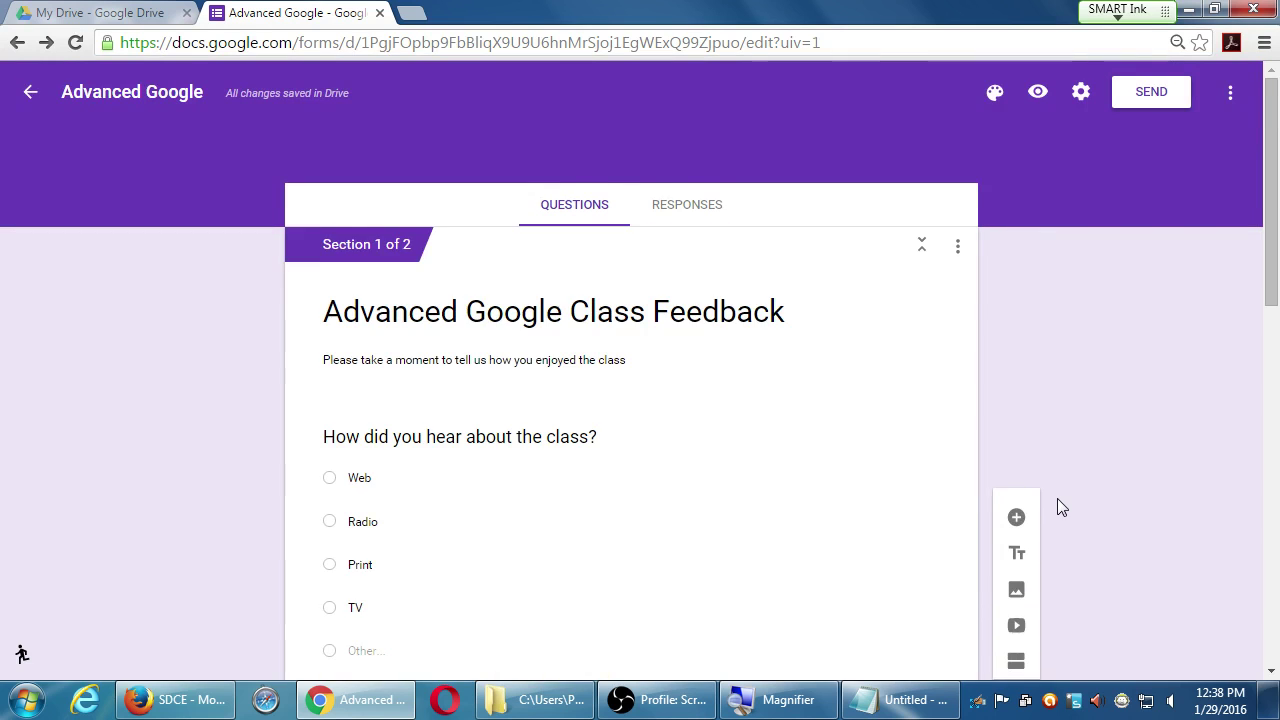
{"action": "scroll", "coordinate": [1057, 498], "scroll_direction": "down", "scroll_amount": 10}
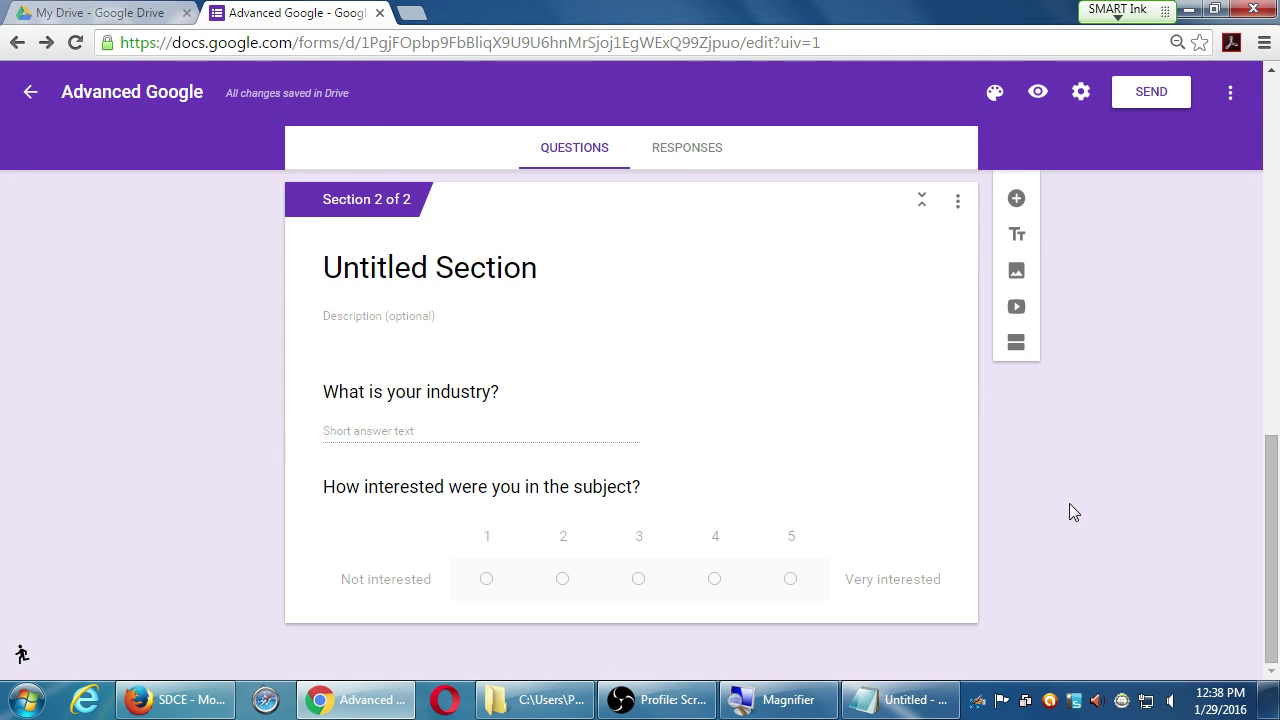
- Retitle "What is your industry?" to "Add your email" and check its validation is still on
{"action": "left_click", "coordinate": [491, 417]}
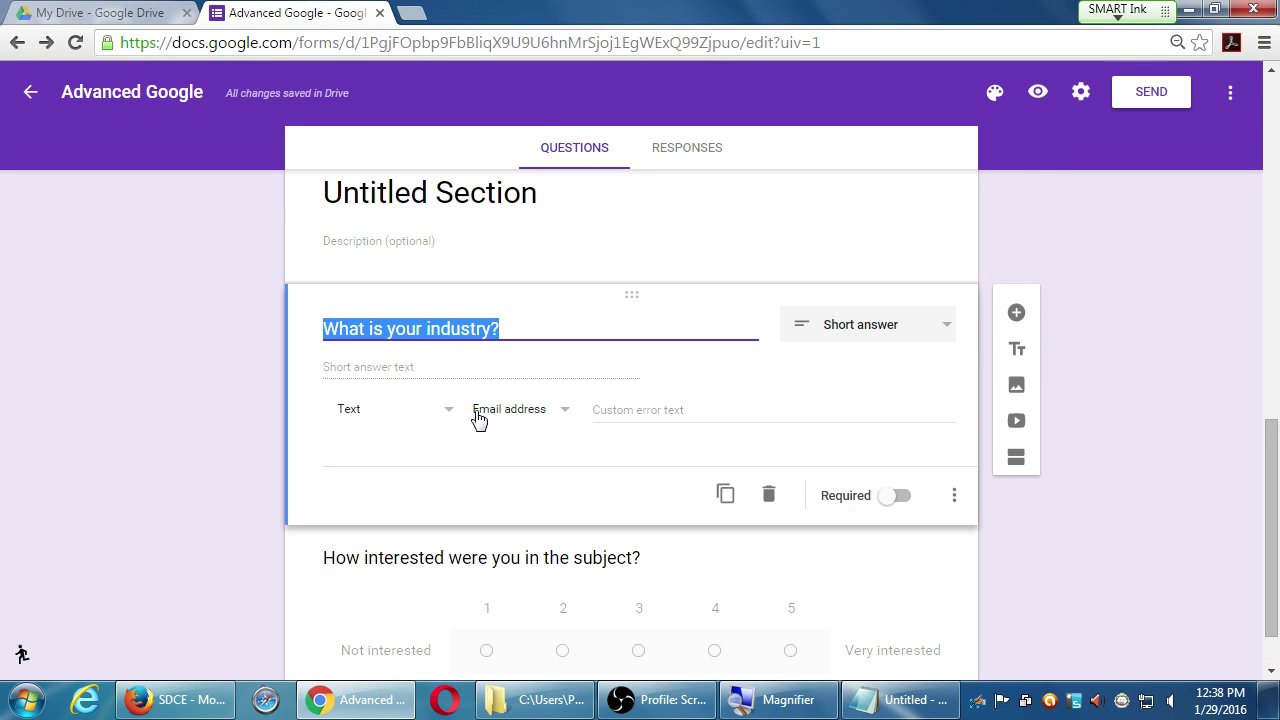
{"action": "left_click", "coordinate": [244, 372]}
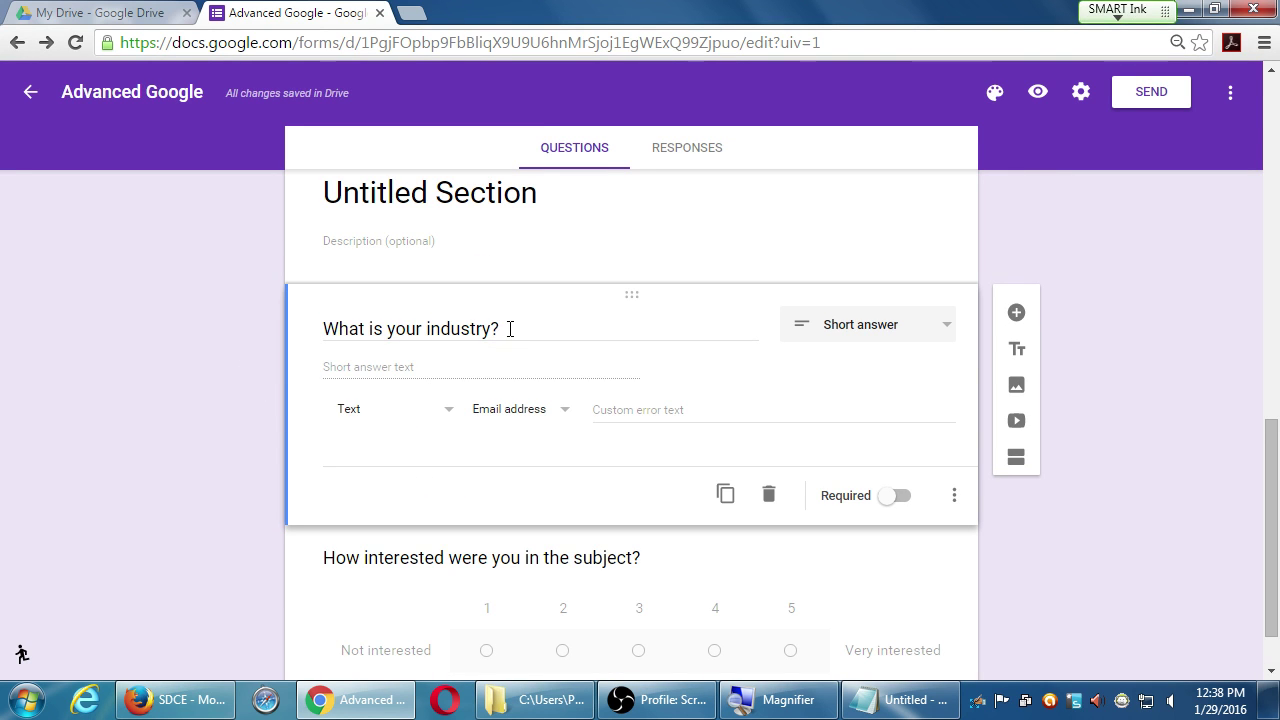
{"action": "left_click_drag", "start_coordinate": [506, 329], "coordinate": [335, 292]}
{"action": "type", "text": "Add your email"}
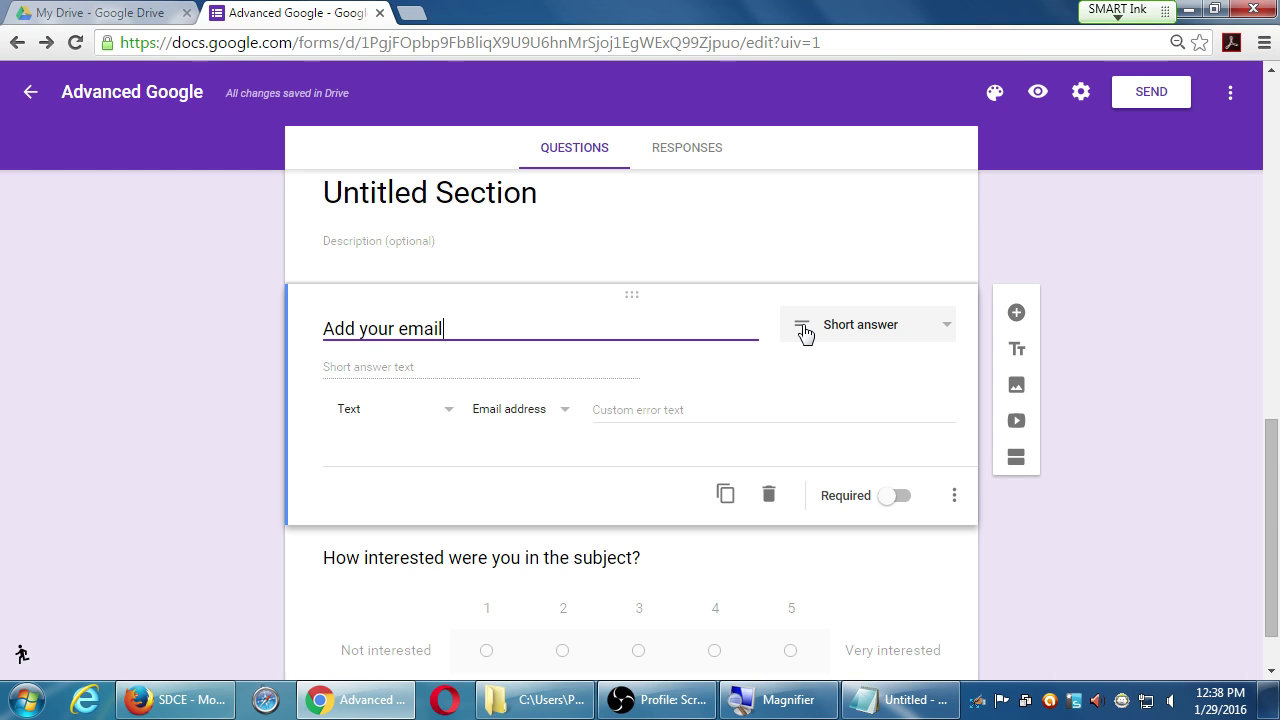
{"action": "left_click", "coordinate": [953, 497]}
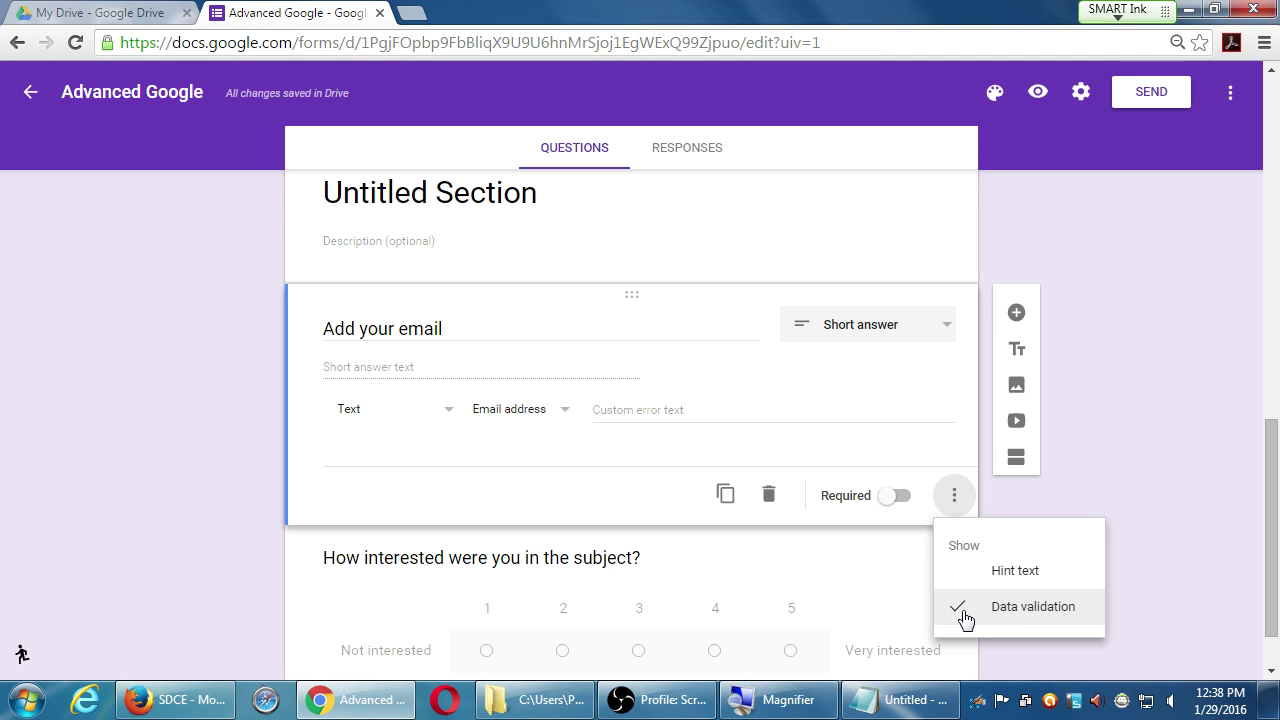
- Confirm the validation stays Text with the Email address condition
{"action": "left_click", "coordinate": [378, 458]}
{"action": "left_click", "coordinate": [393, 425]}
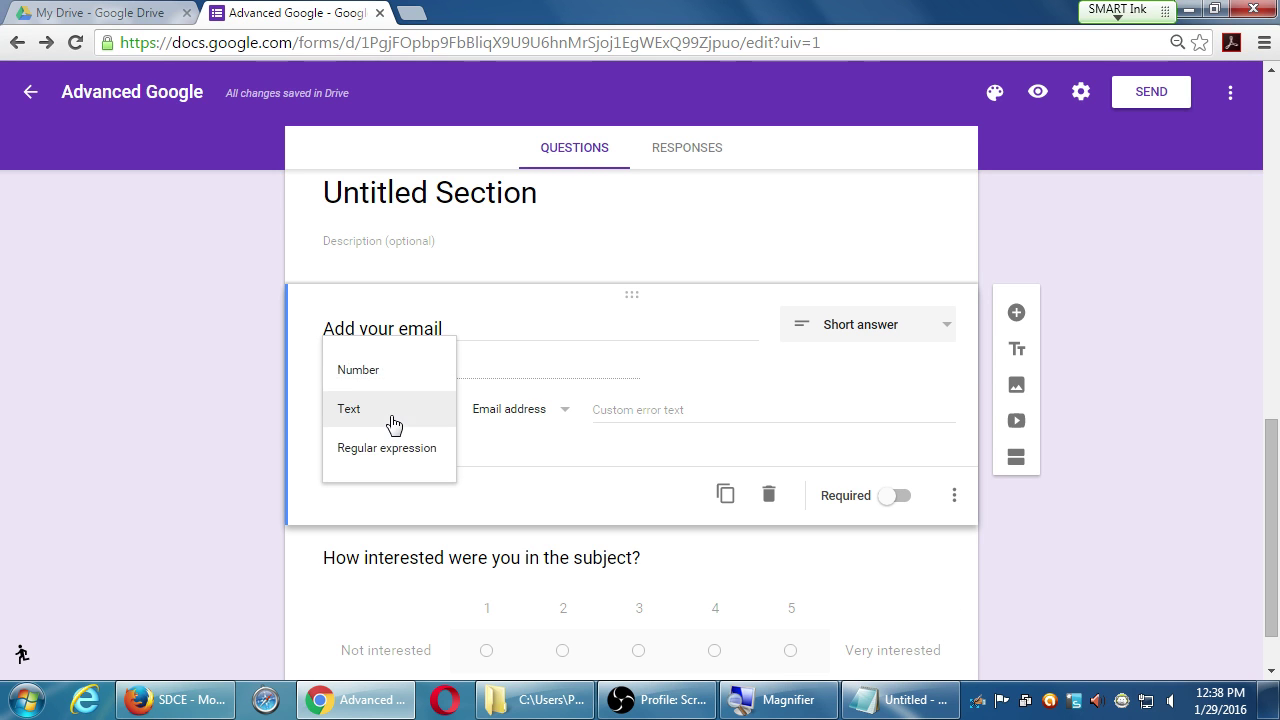
{"action": "left_click", "coordinate": [393, 425]}
{"action": "left_click", "coordinate": [511, 415]}
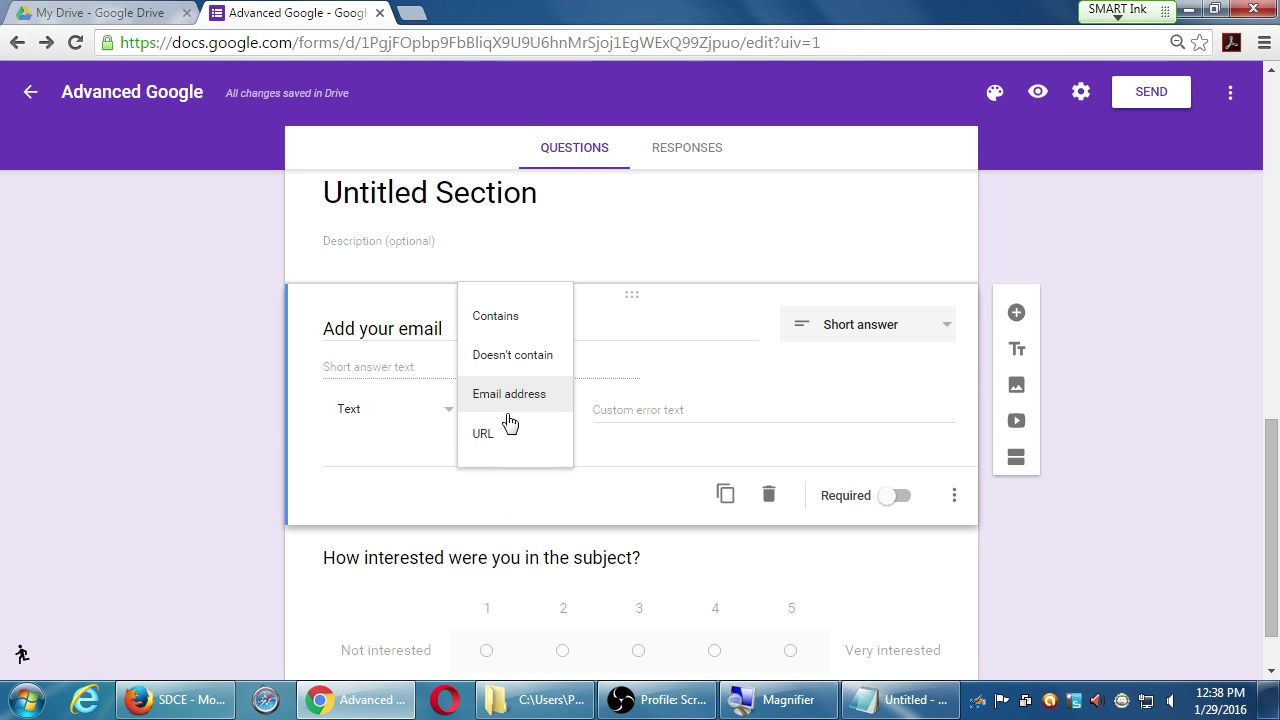
{"action": "left_click", "coordinate": [509, 408]}
{"action": "left_click", "coordinate": [569, 423]}
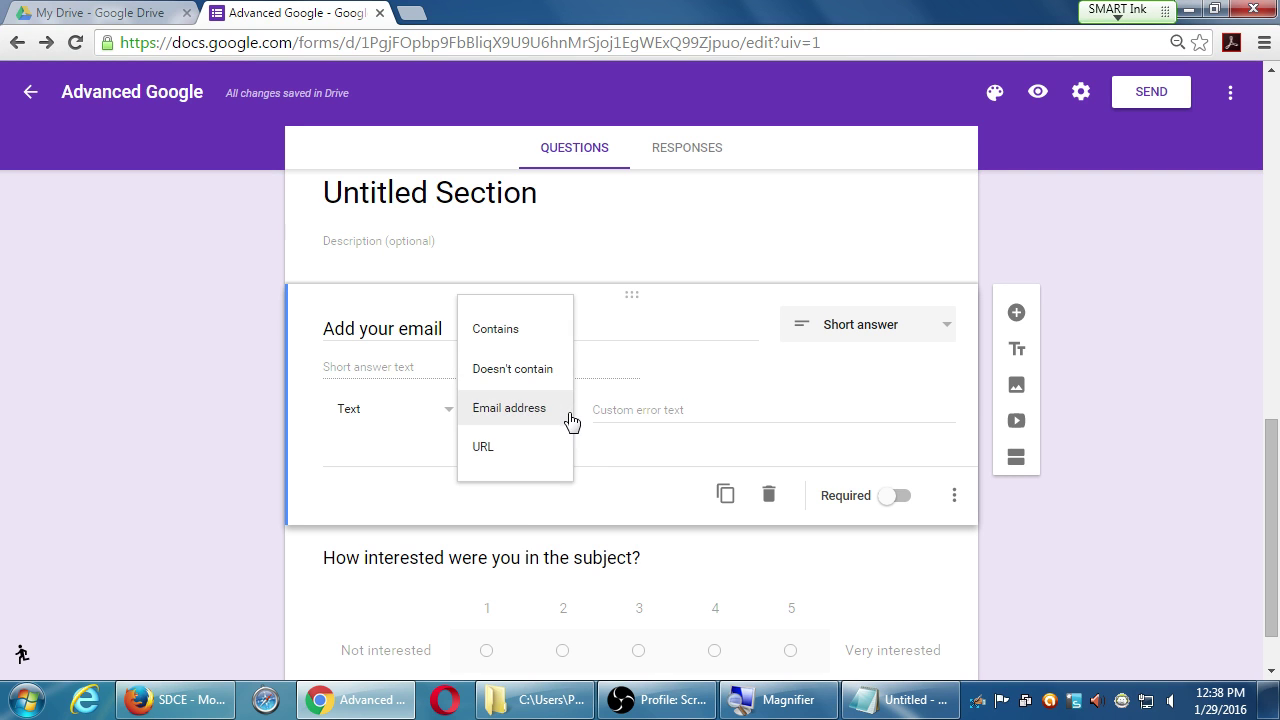
{"action": "left_click", "coordinate": [551, 515]}
- Briefly switch validation to Regular expression, then back to Text requiring an Email address
{"action": "left_click", "coordinate": [430, 420]}
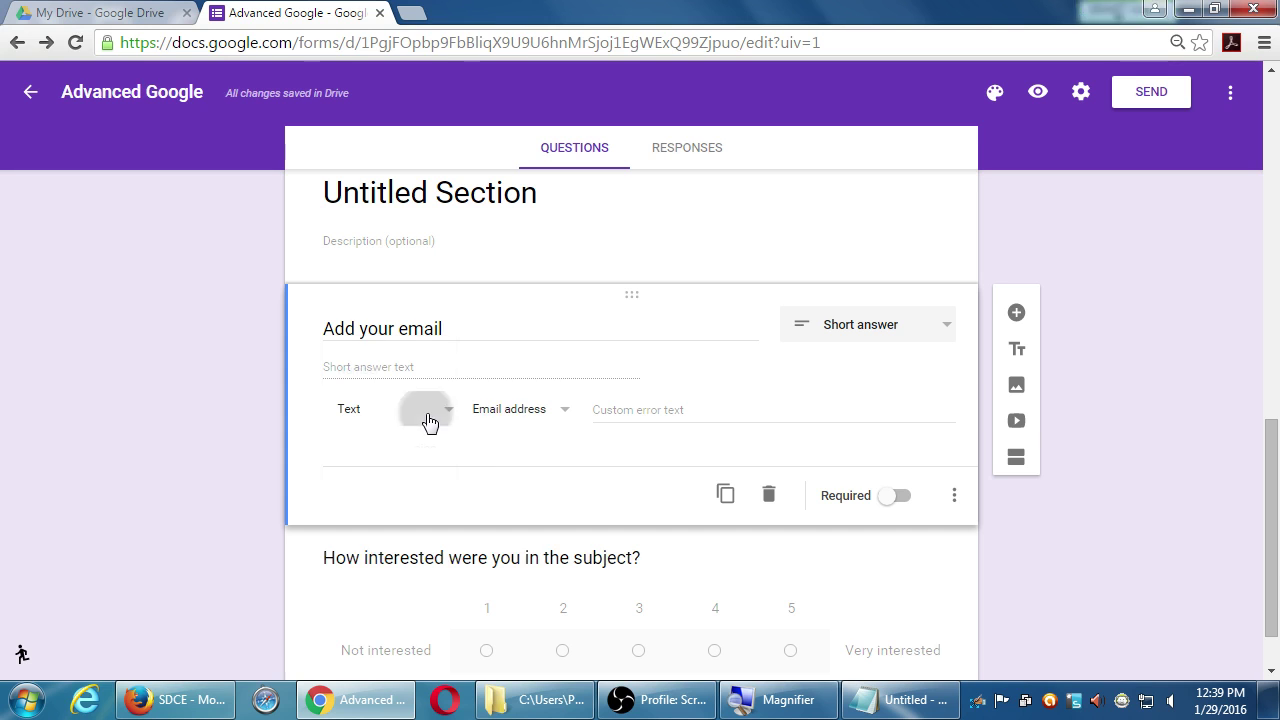
{"action": "left_click", "coordinate": [410, 449]}
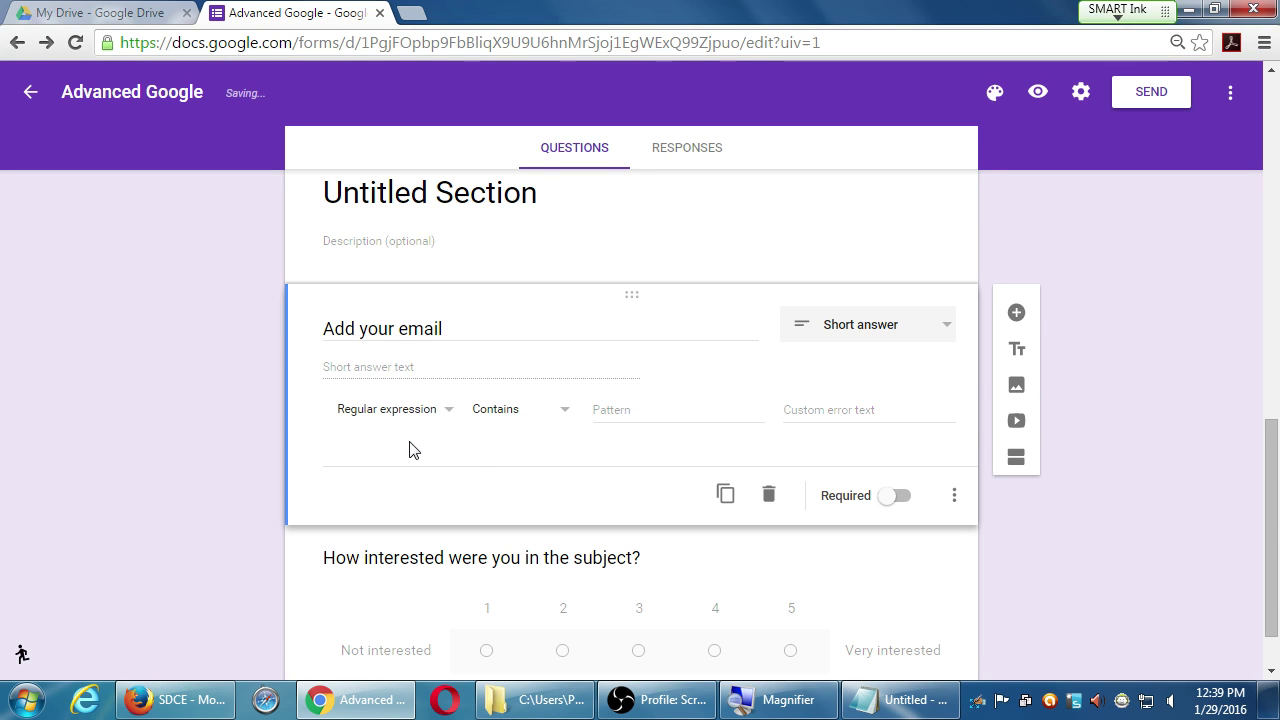
{"action": "left_click", "coordinate": [420, 420]}
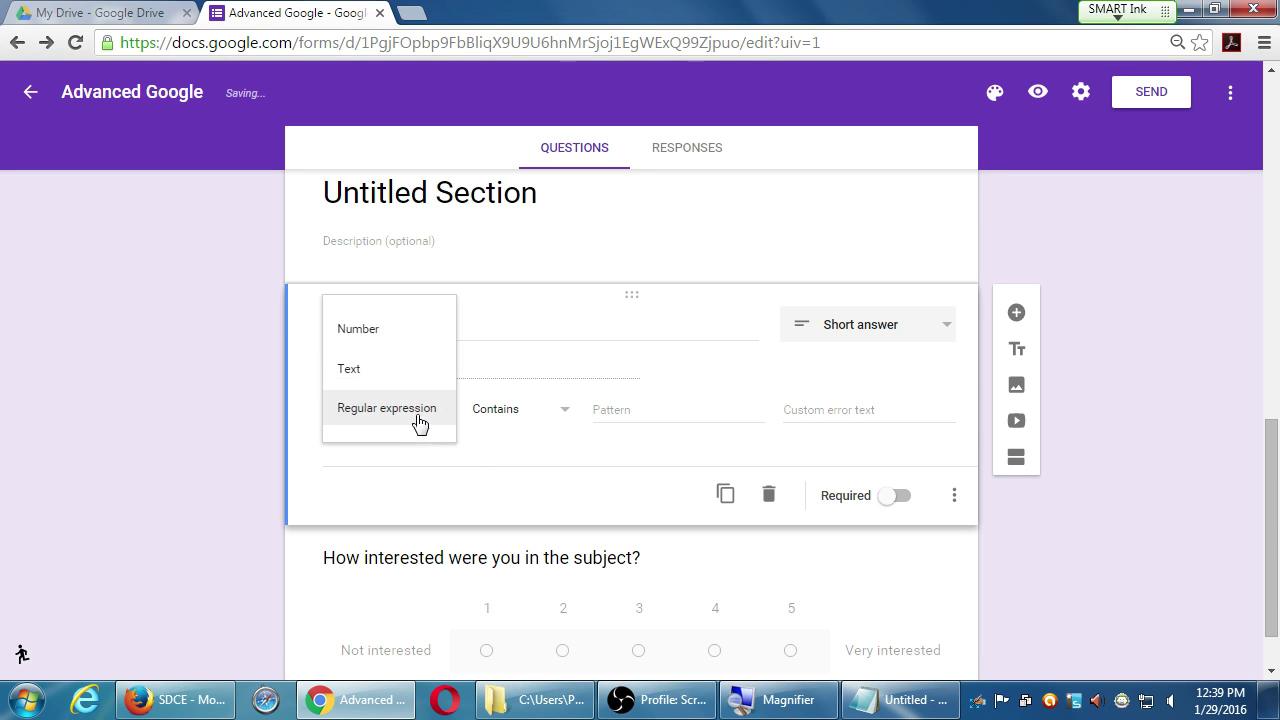
{"action": "left_click", "coordinate": [368, 370]}
{"action": "left_click", "coordinate": [531, 409]}
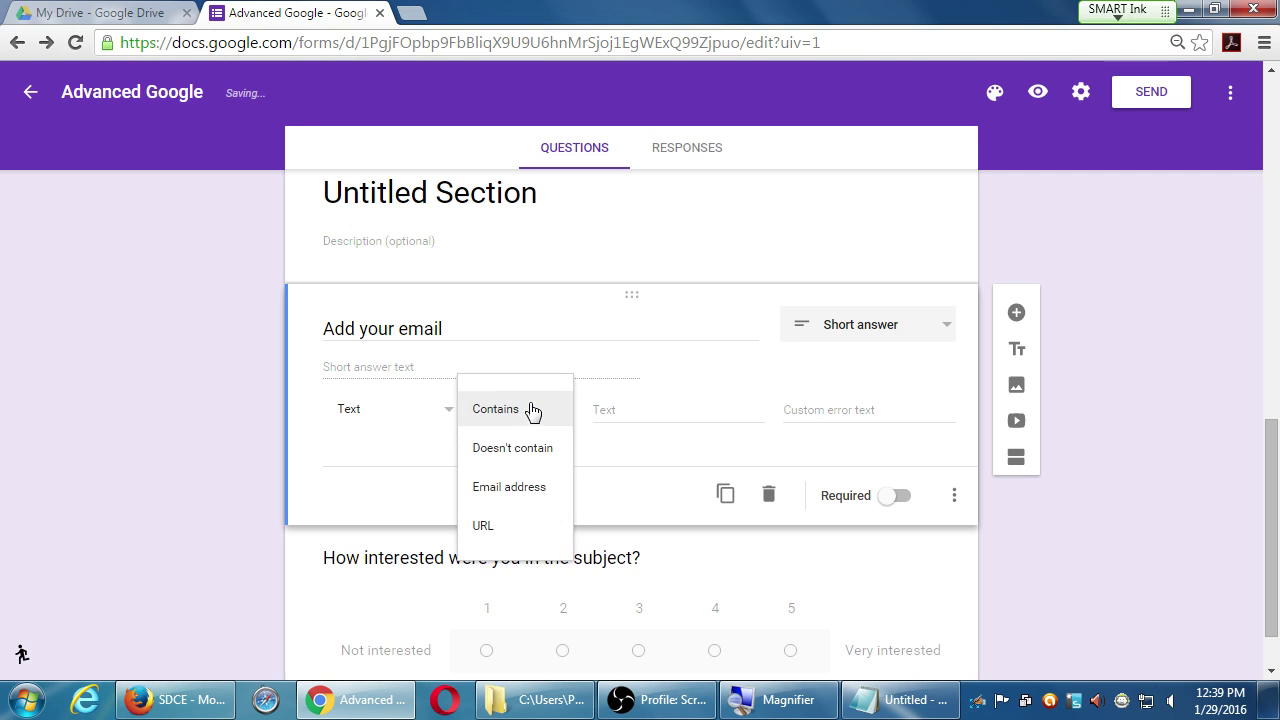
{"action": "left_click", "coordinate": [517, 485]}
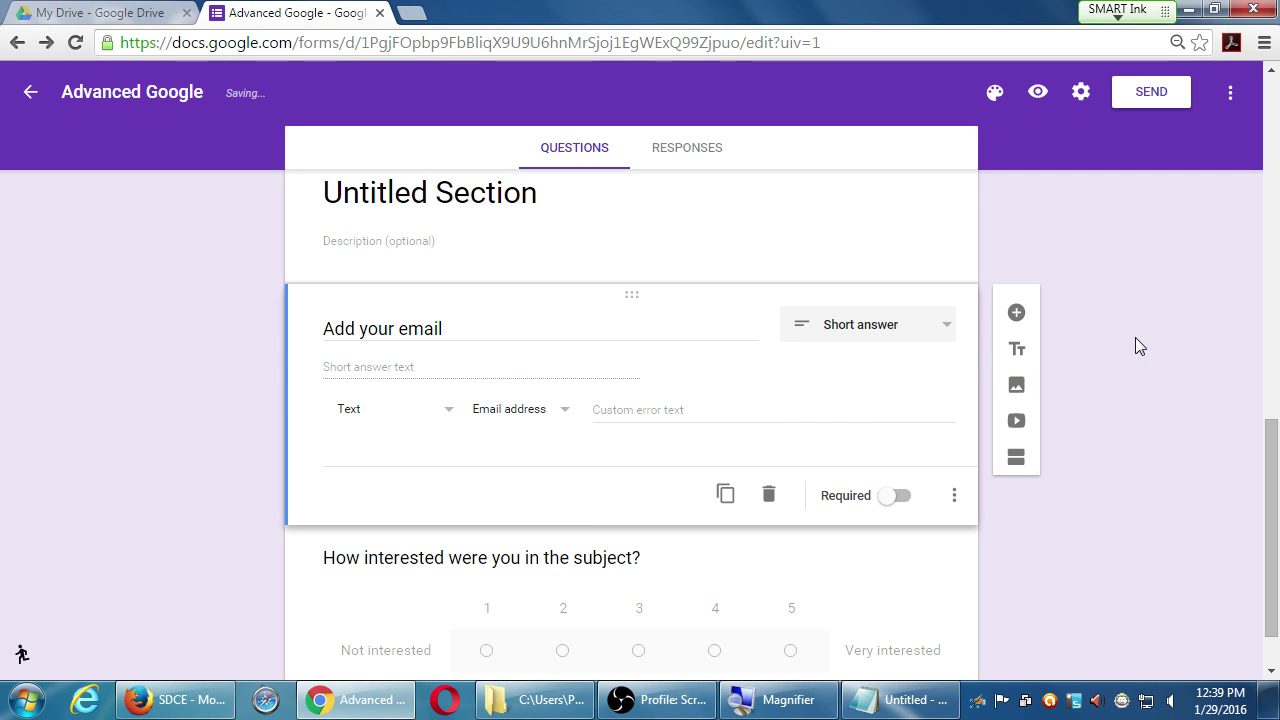
{"action": "scroll", "coordinate": [1142, 477], "scroll_direction": "down", "scroll_amount": 1}
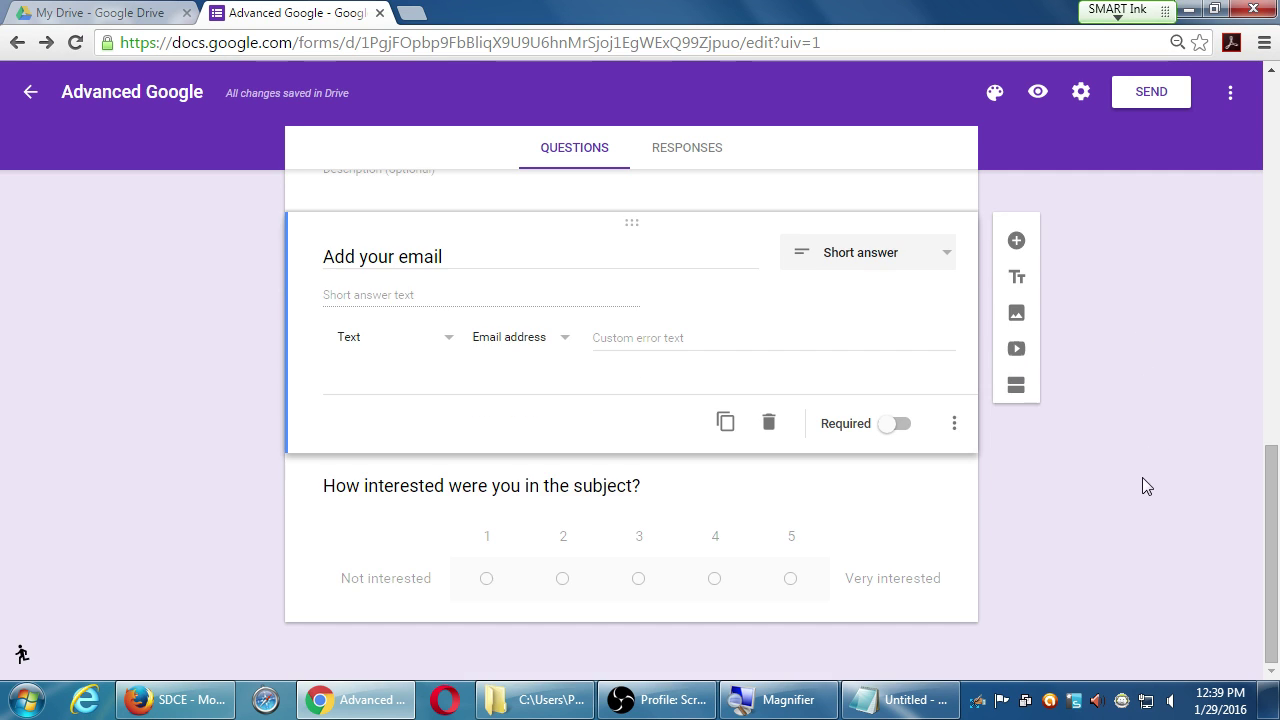
{"action": "scroll", "coordinate": [1145, 477], "scroll_direction": "up", "scroll_amount": 2}
{"action": "scroll", "coordinate": [1145, 477], "scroll_direction": "up", "scroll_amount": 2}
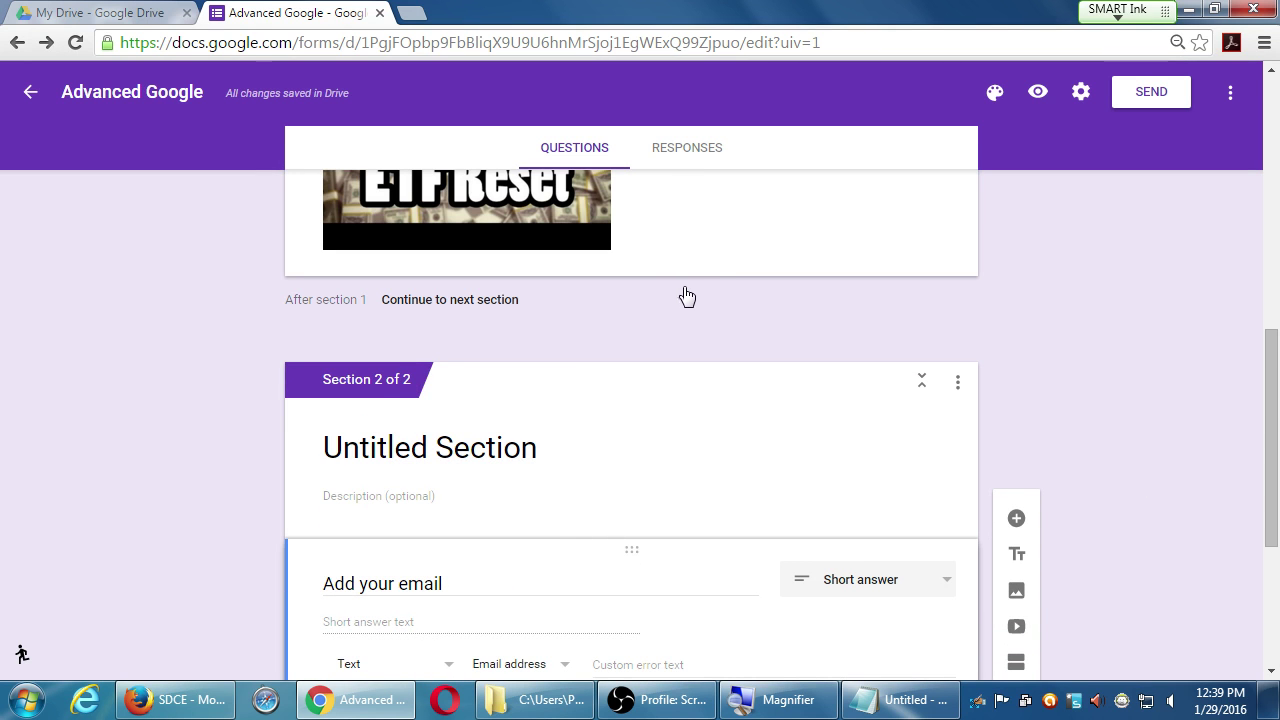
{"action": "left_click", "coordinate": [680, 305]}
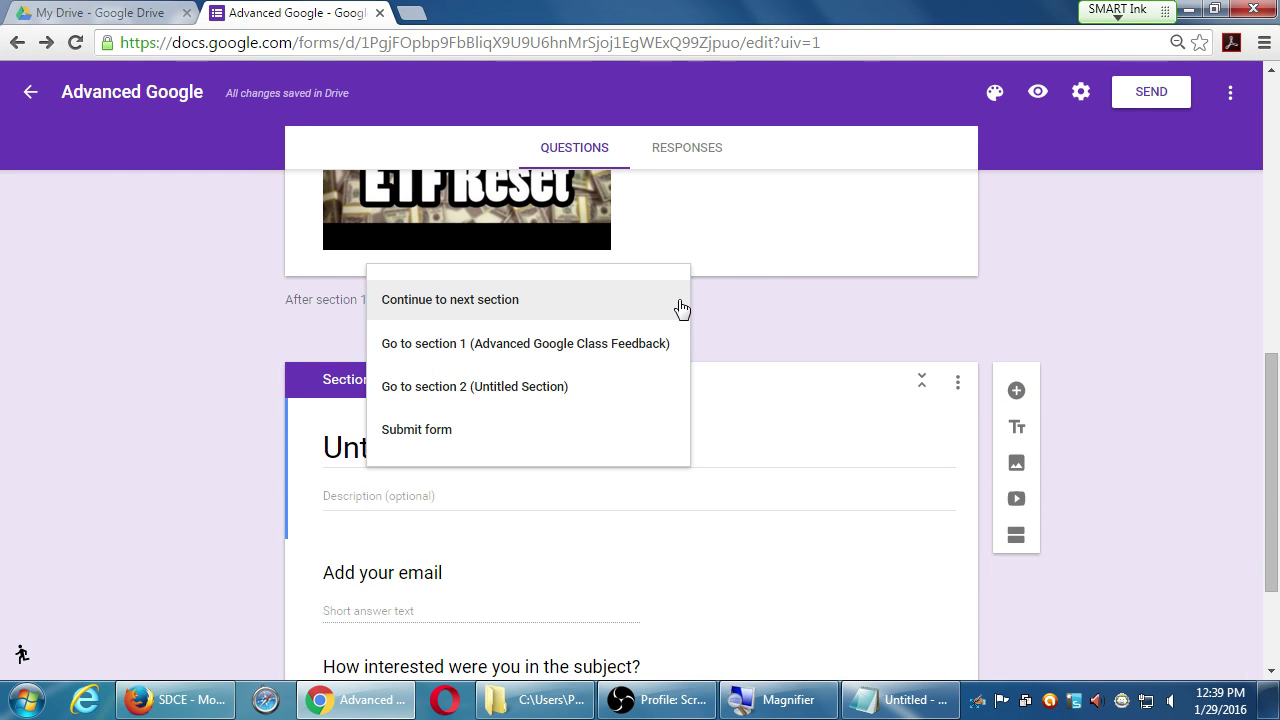
{"action": "left_click", "coordinate": [47, 292]}
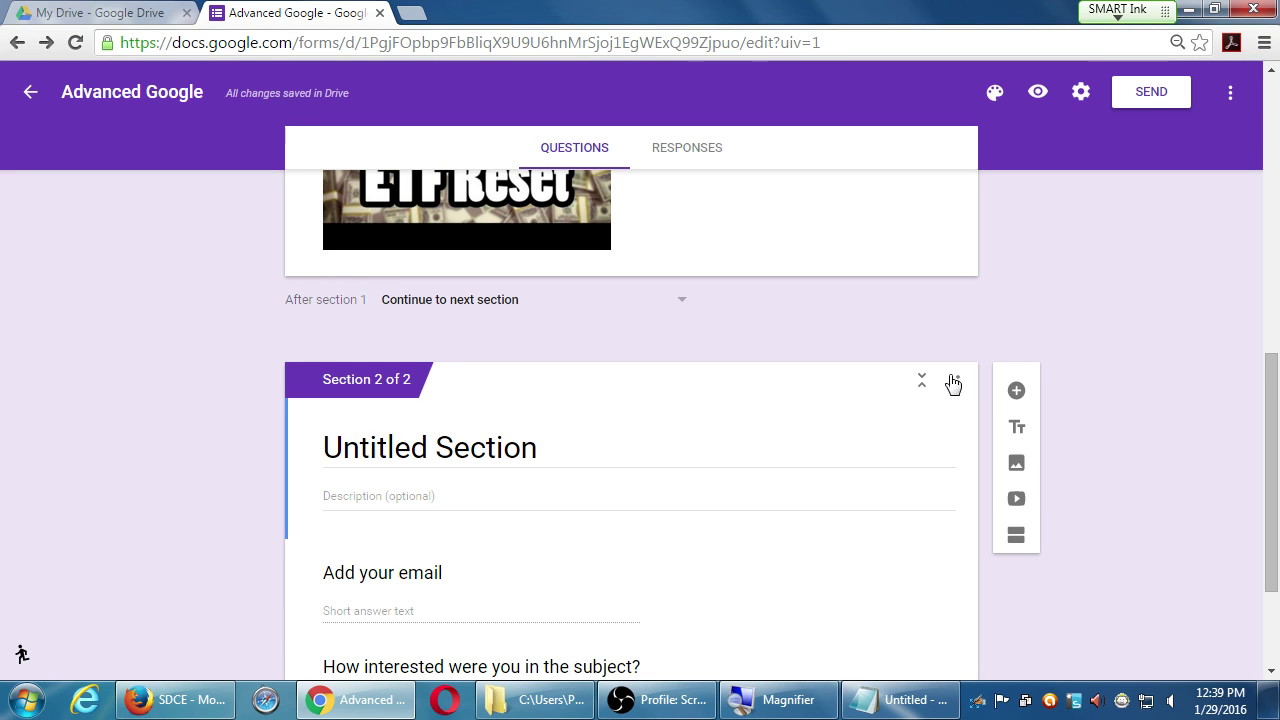
{"action": "left_click", "coordinate": [922, 389]}
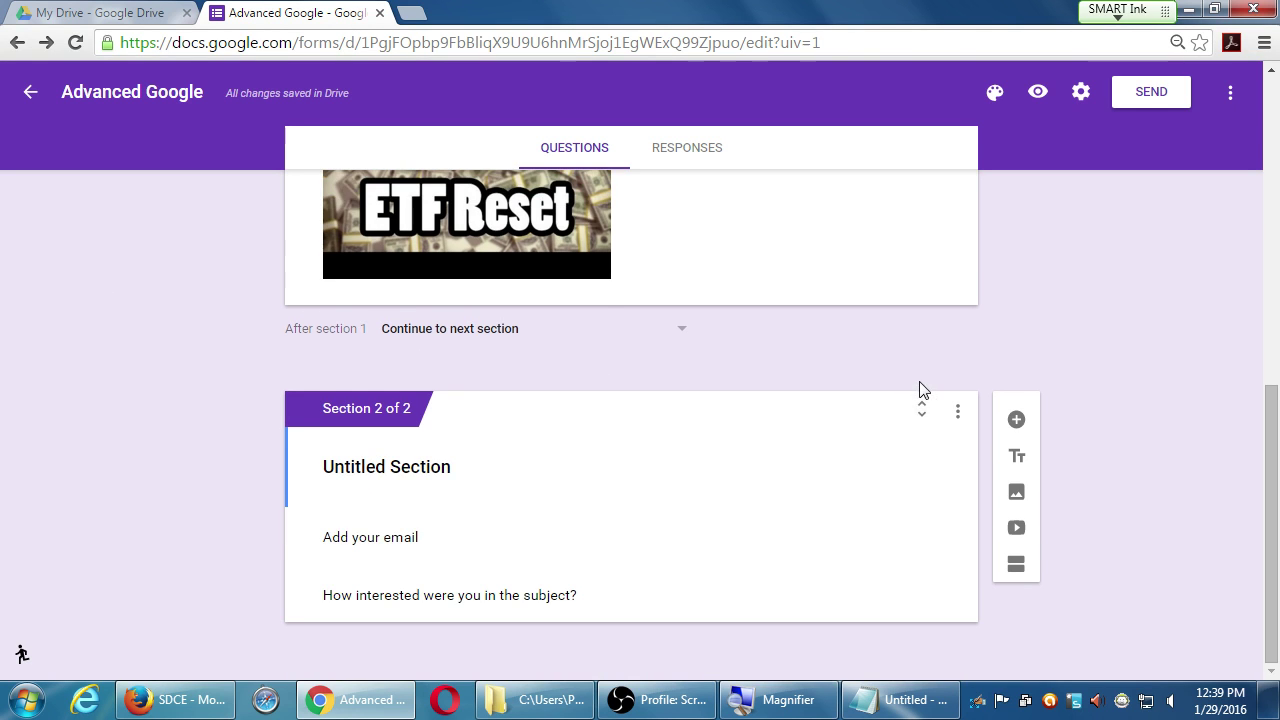
{"action": "left_click", "coordinate": [920, 414]}
{"action": "left_click", "coordinate": [920, 414]}
{"action": "left_click", "coordinate": [924, 406]}
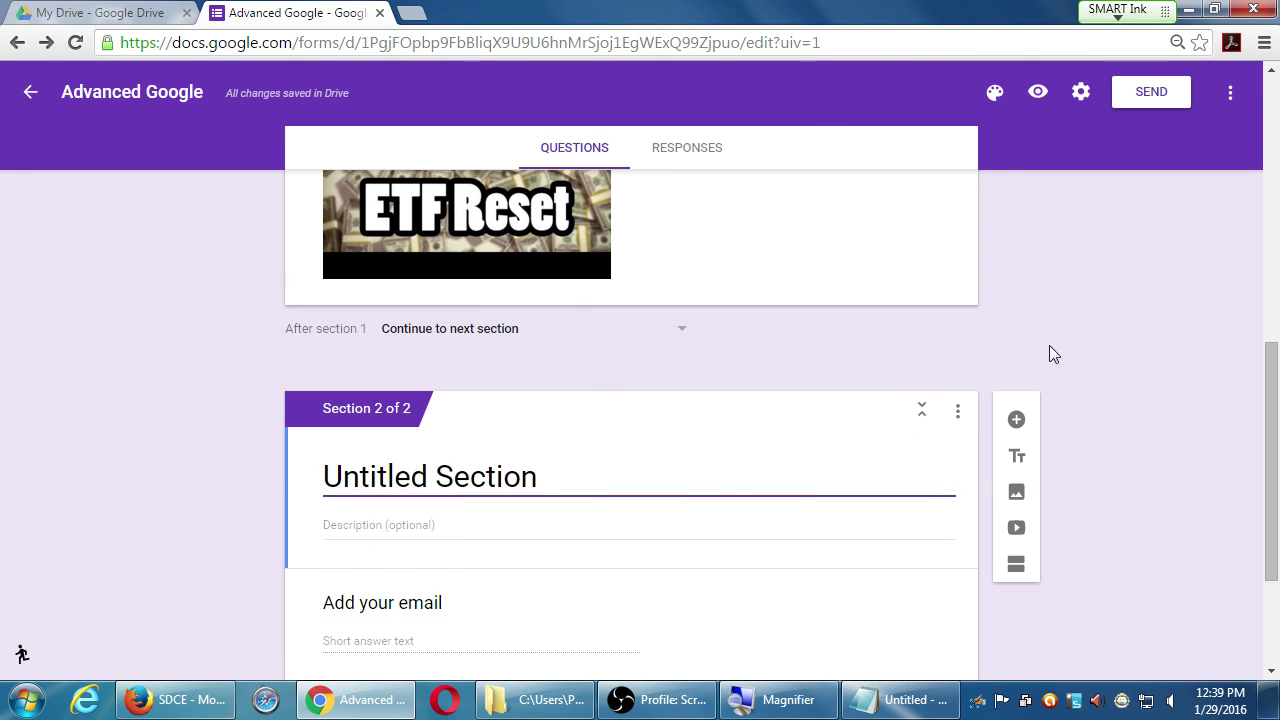
{"action": "scroll", "coordinate": [1055, 352], "scroll_direction": "up", "scroll_amount": 4}
{"action": "scroll", "coordinate": [1055, 358], "scroll_direction": "up", "scroll_amount": 2}
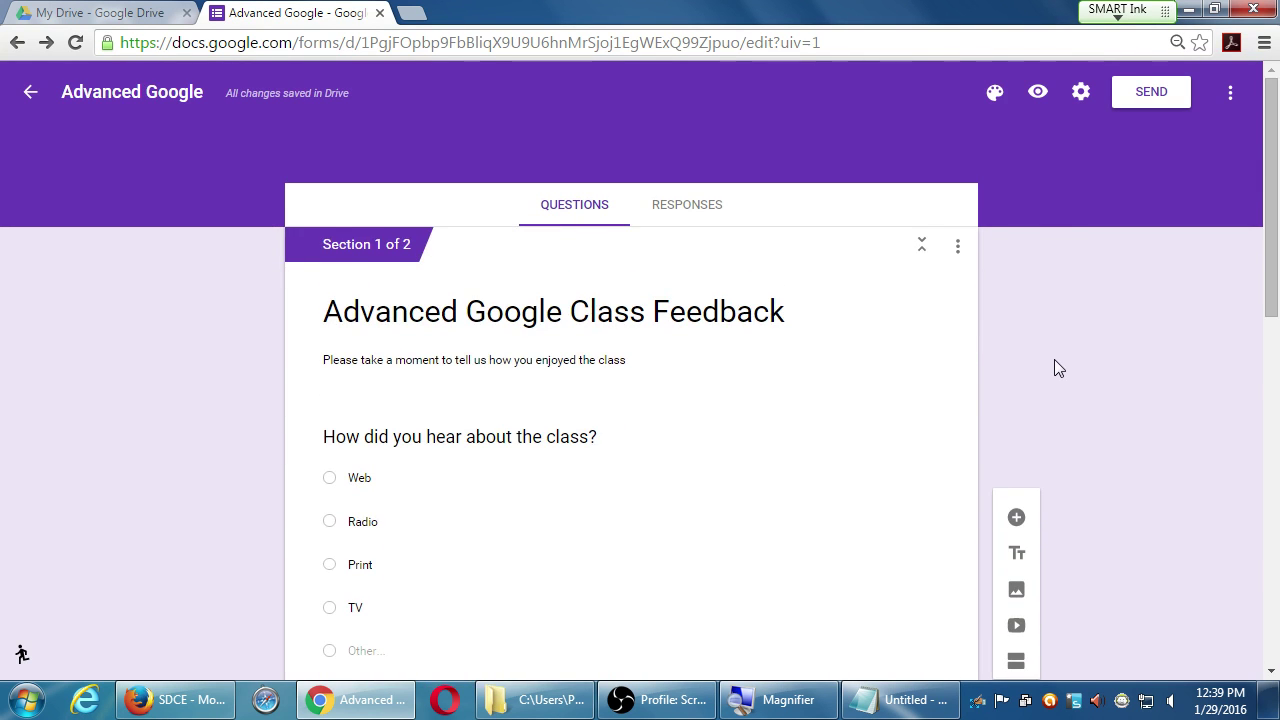
{"action": "scroll", "coordinate": [1056, 360], "scroll_direction": "down", "scroll_amount": 10}
{"action": "scroll", "coordinate": [1062, 378], "scroll_direction": "up", "scroll_amount": 3}
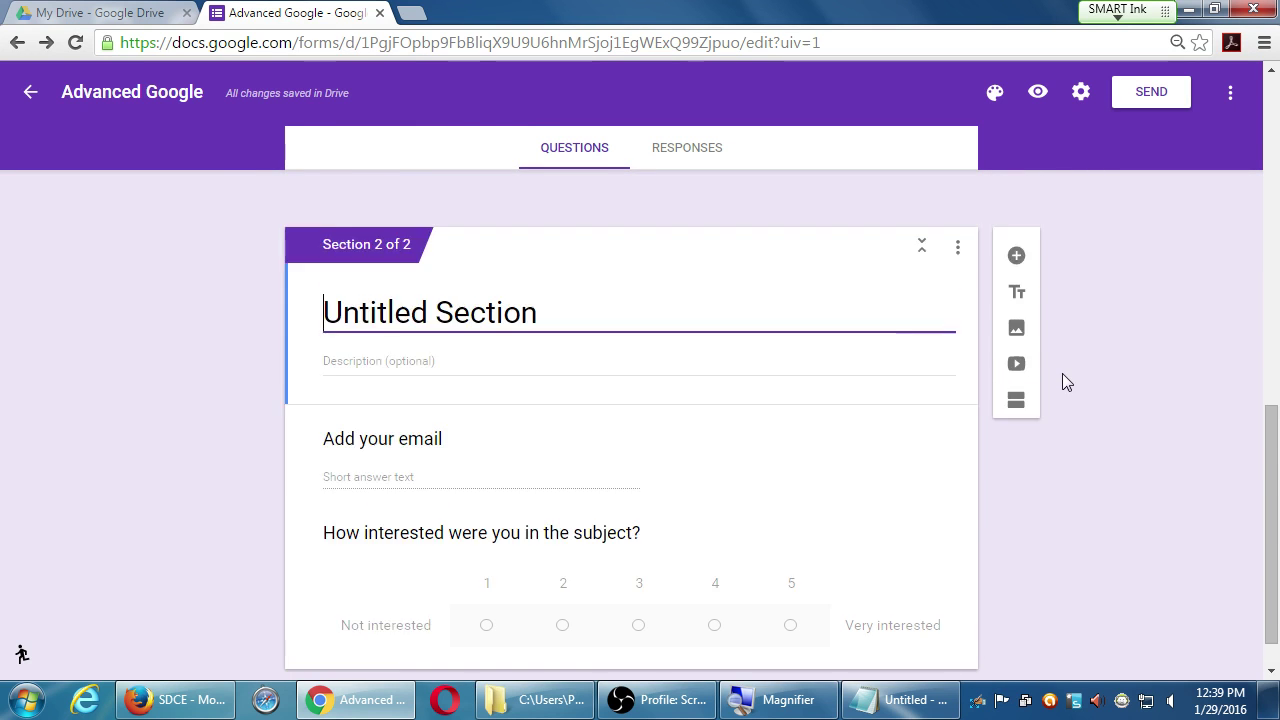
{"action": "scroll", "coordinate": [1059, 374], "scroll_direction": "up", "scroll_amount": 8}
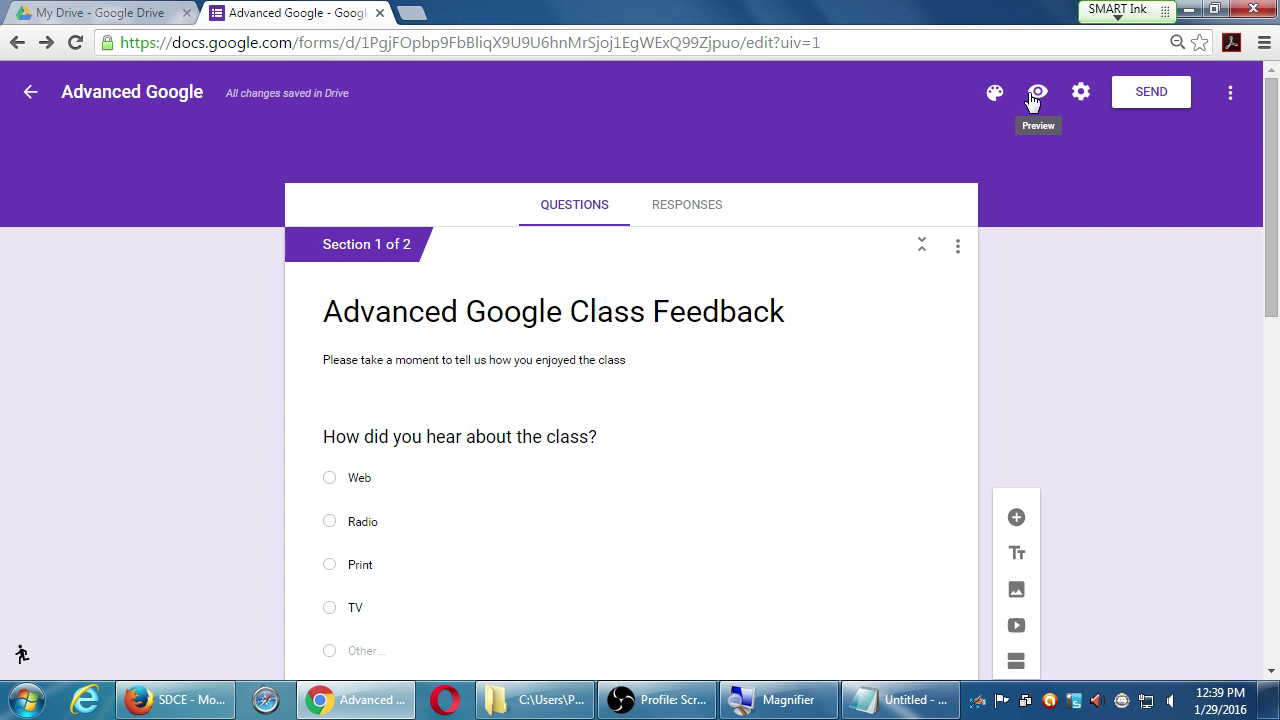
- Preview the live form in a new tab and copy its viewform web address
{"action": "left_click", "coordinate": [1035, 95]}
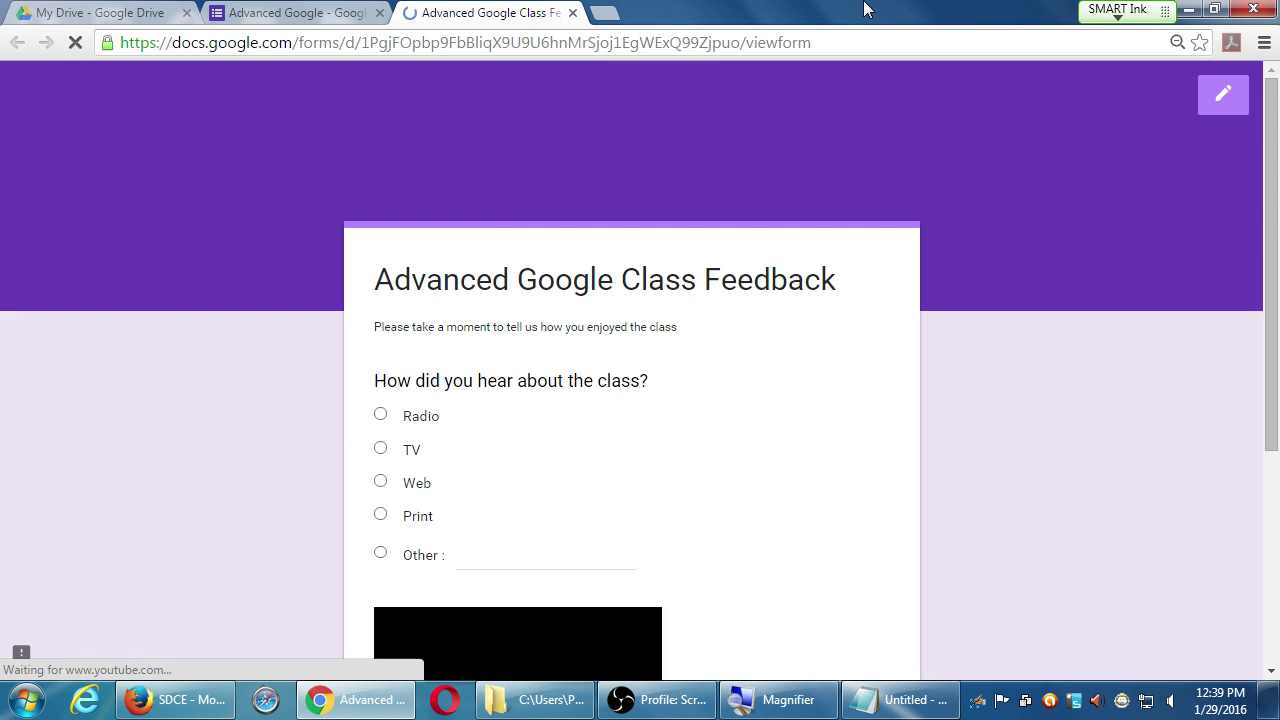
{"action": "scroll", "coordinate": [920, 426], "scroll_direction": "down", "scroll_amount": 3}
{"action": "scroll", "coordinate": [920, 426], "scroll_direction": "down", "scroll_amount": 1}
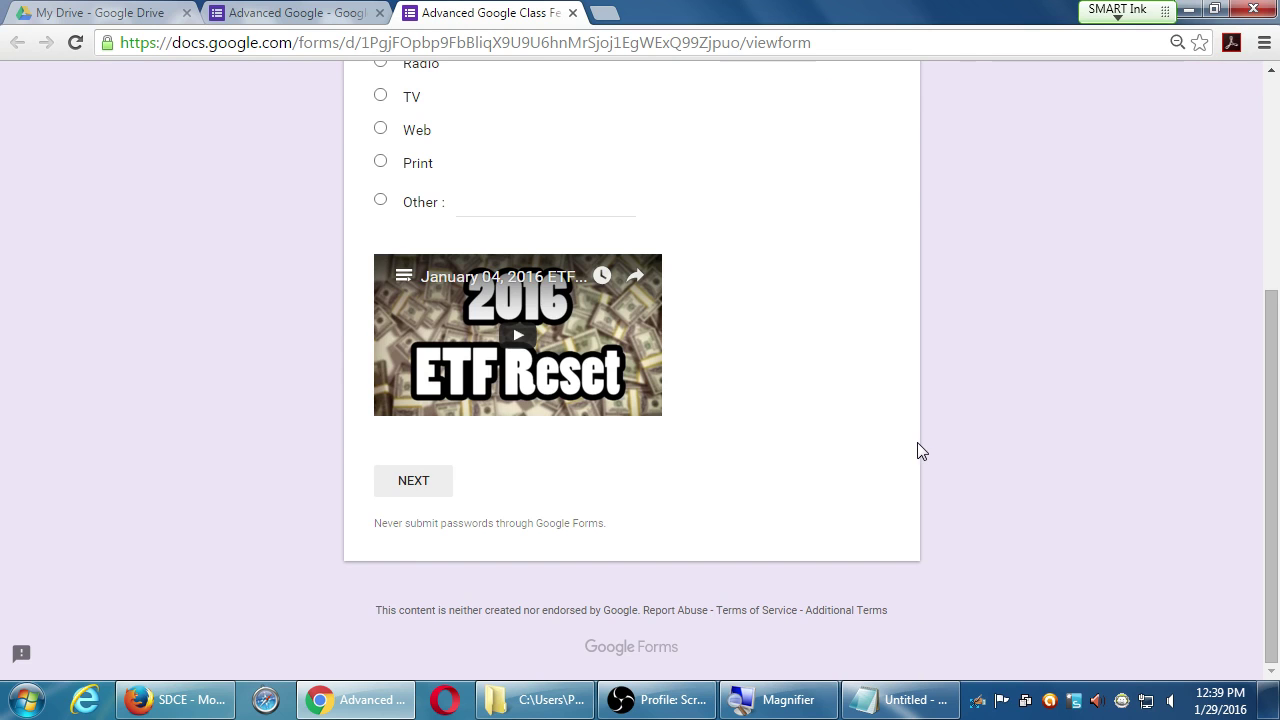
{"action": "scroll", "coordinate": [914, 449], "scroll_direction": "up", "scroll_amount": 4}
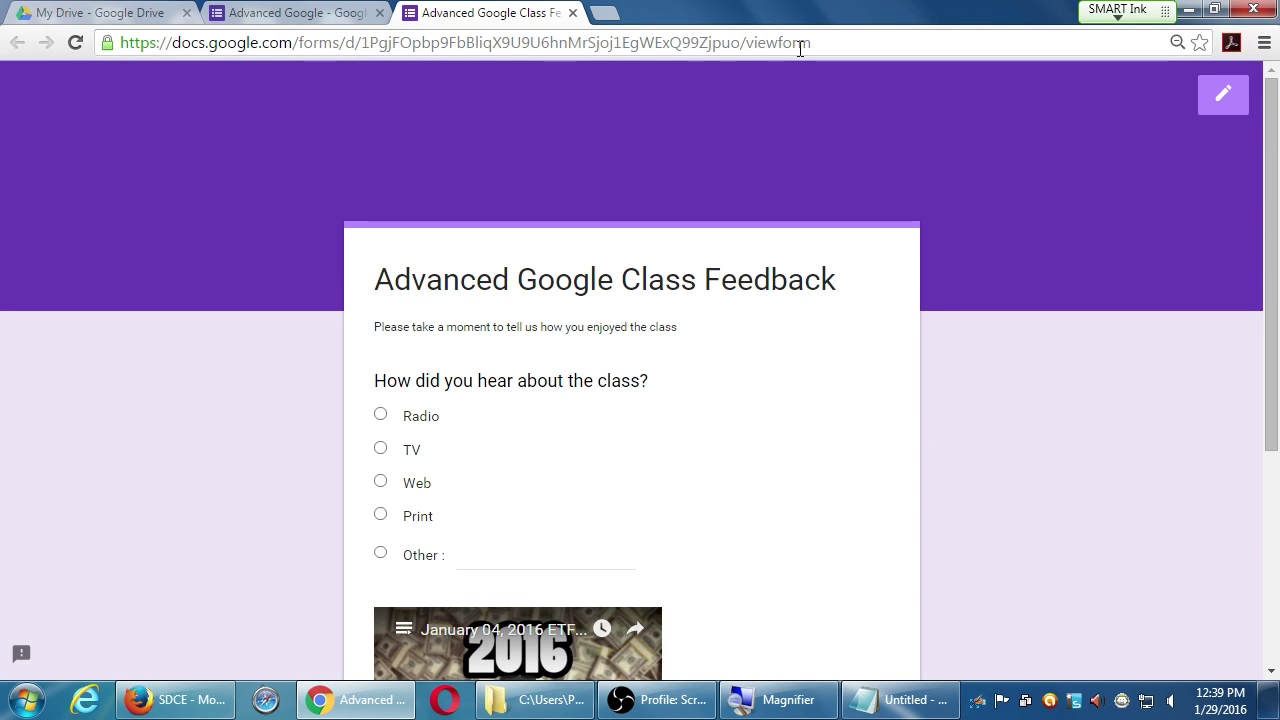
{"action": "left_click", "coordinate": [802, 42]}
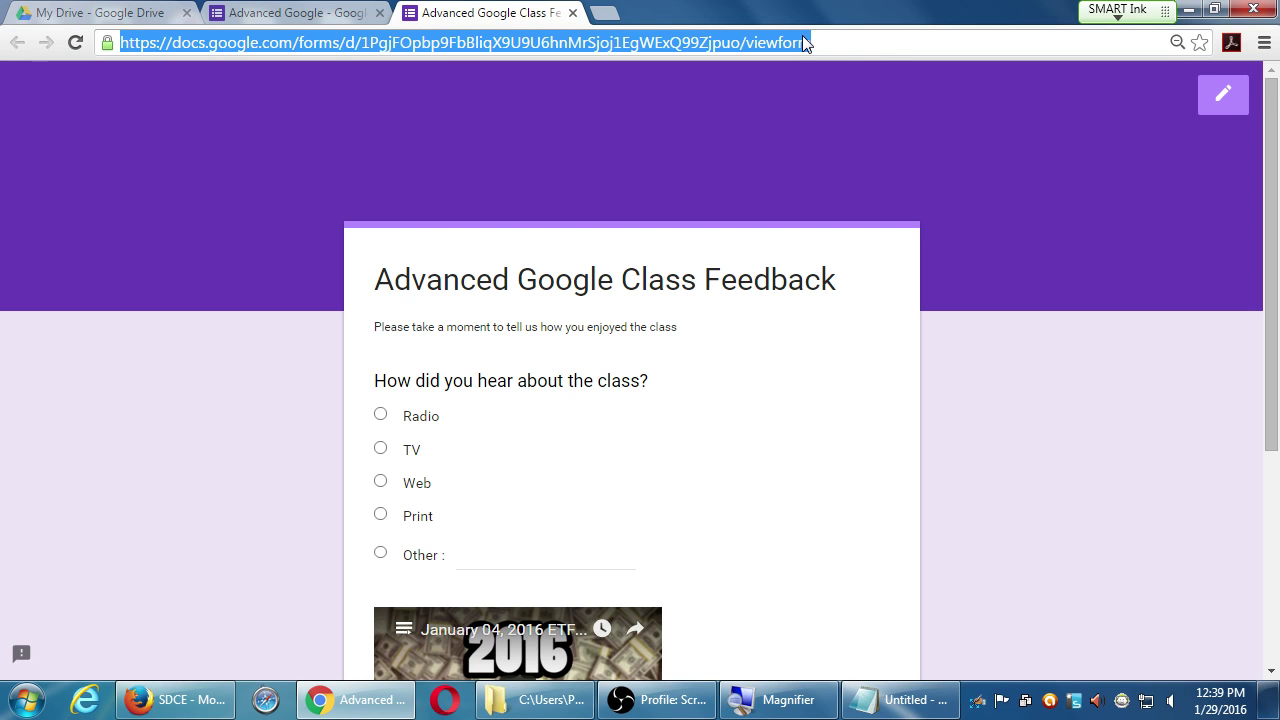
{"action": "left_click", "coordinate": [178, 699]}
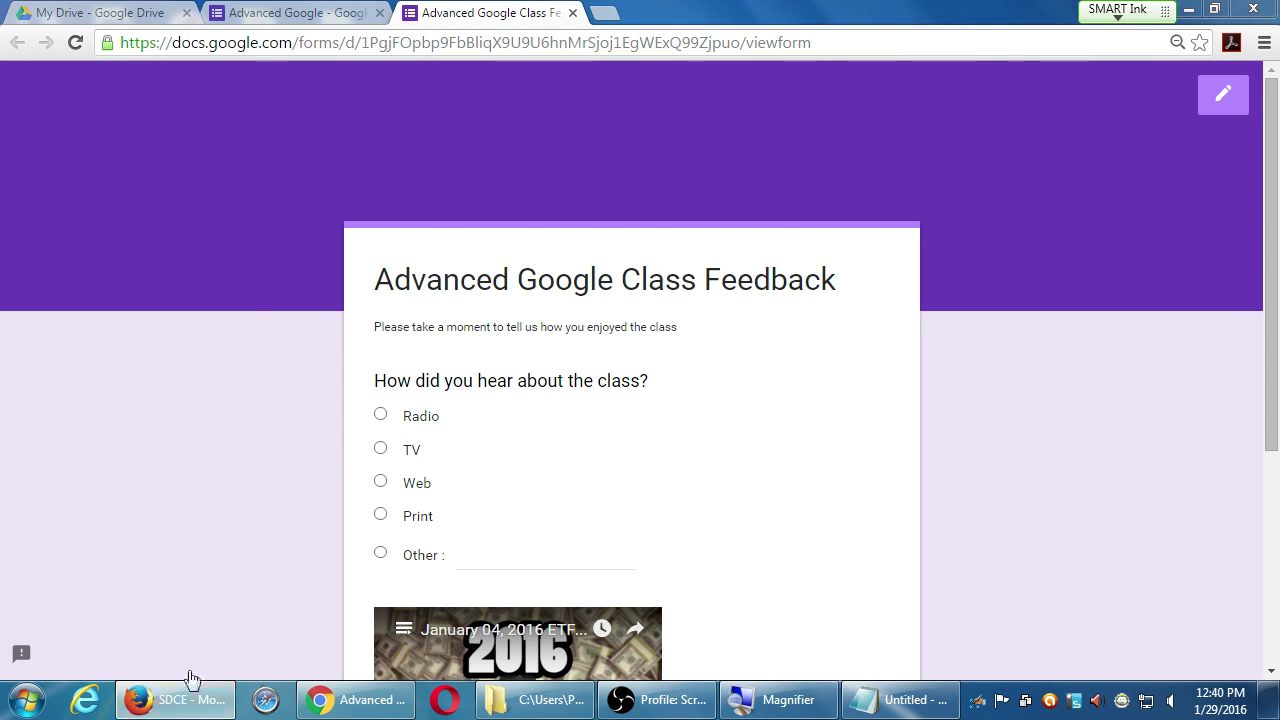
- Paste the copied form link into Firefox's address bar, load it, and minimize Firefox
{"action": "left_click", "coordinate": [310, 51]}
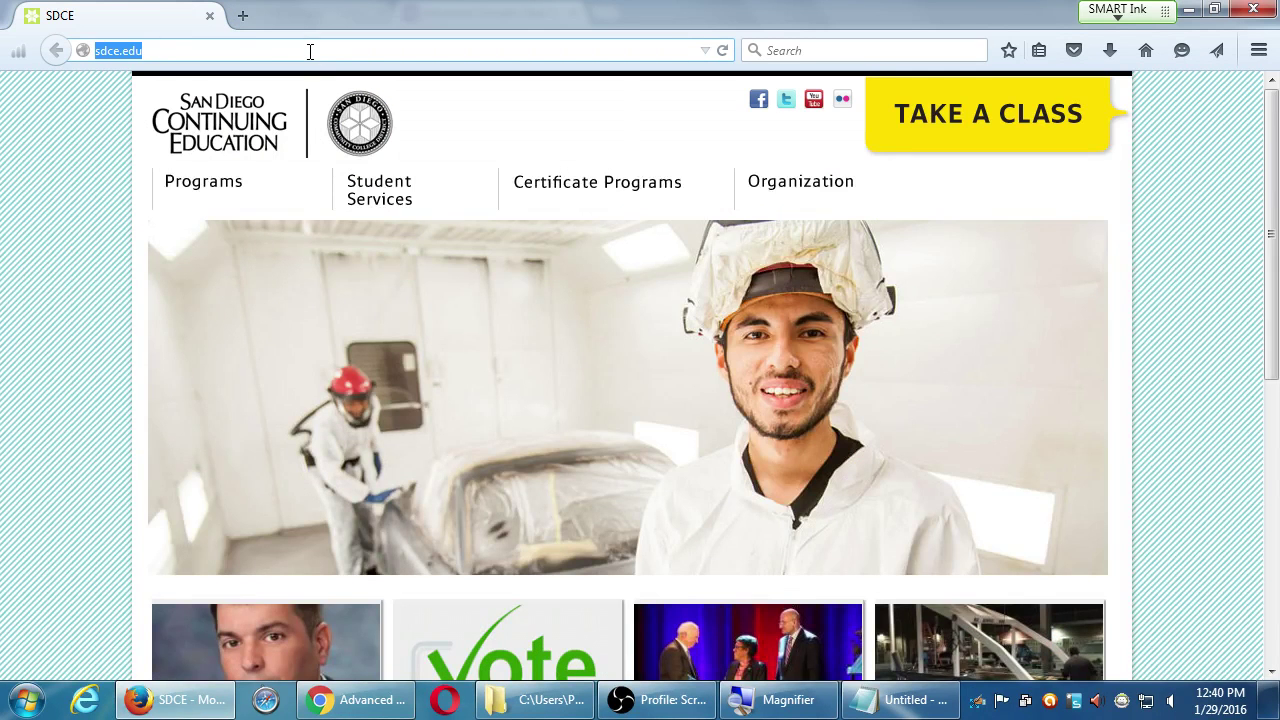
{"action": "type", "text": "https://docs.google.com/forms/d/1PgjFDpbp9FbBliqX9U9U6hnMrSjoj1EgWExQ99Zjpuo/viewform"}
{"action": "key", "text": "Return"}
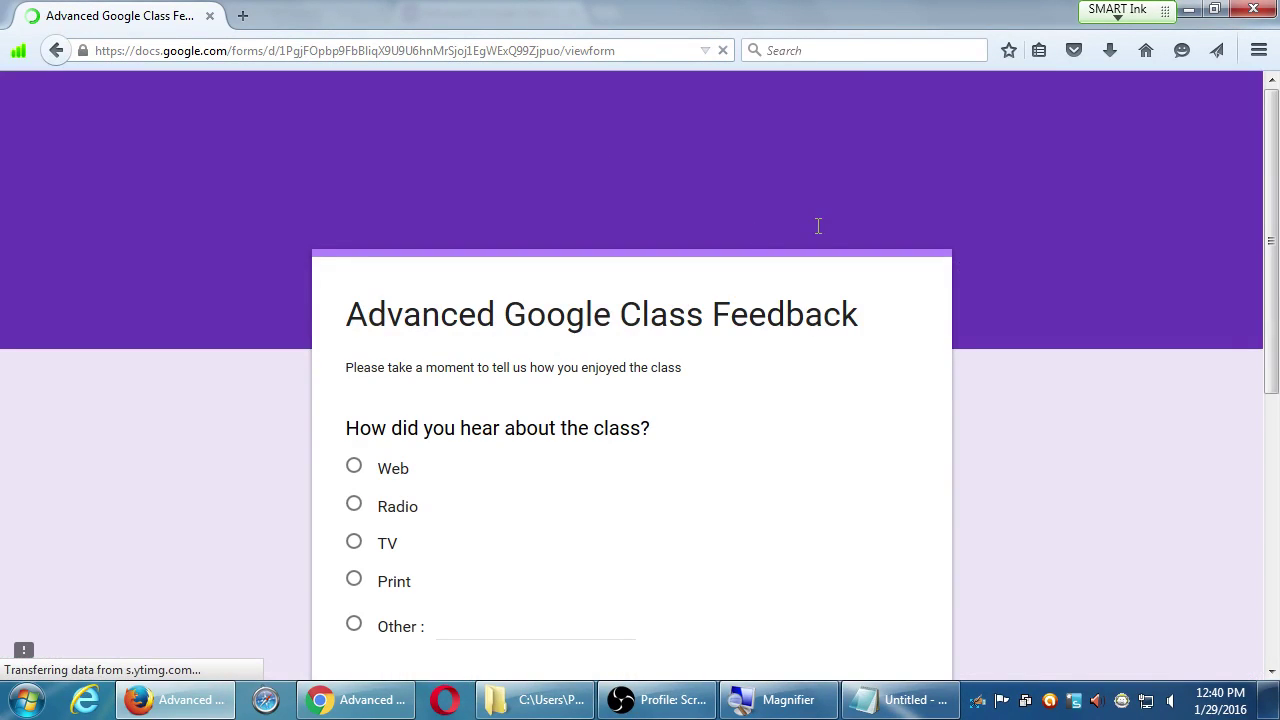
{"action": "left_click", "coordinate": [1187, 12]}
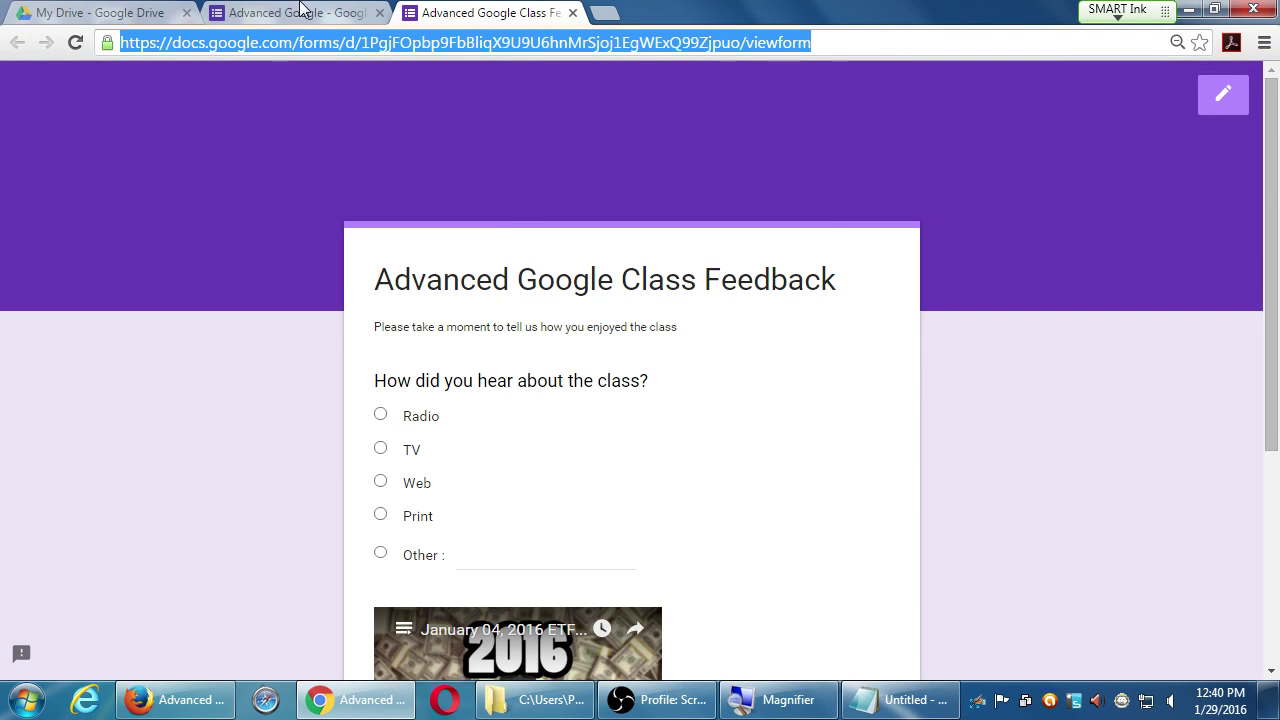
- Preview the feedback form once more, then open the Send form dialog for emailing it
{"action": "left_click", "coordinate": [302, 12]}
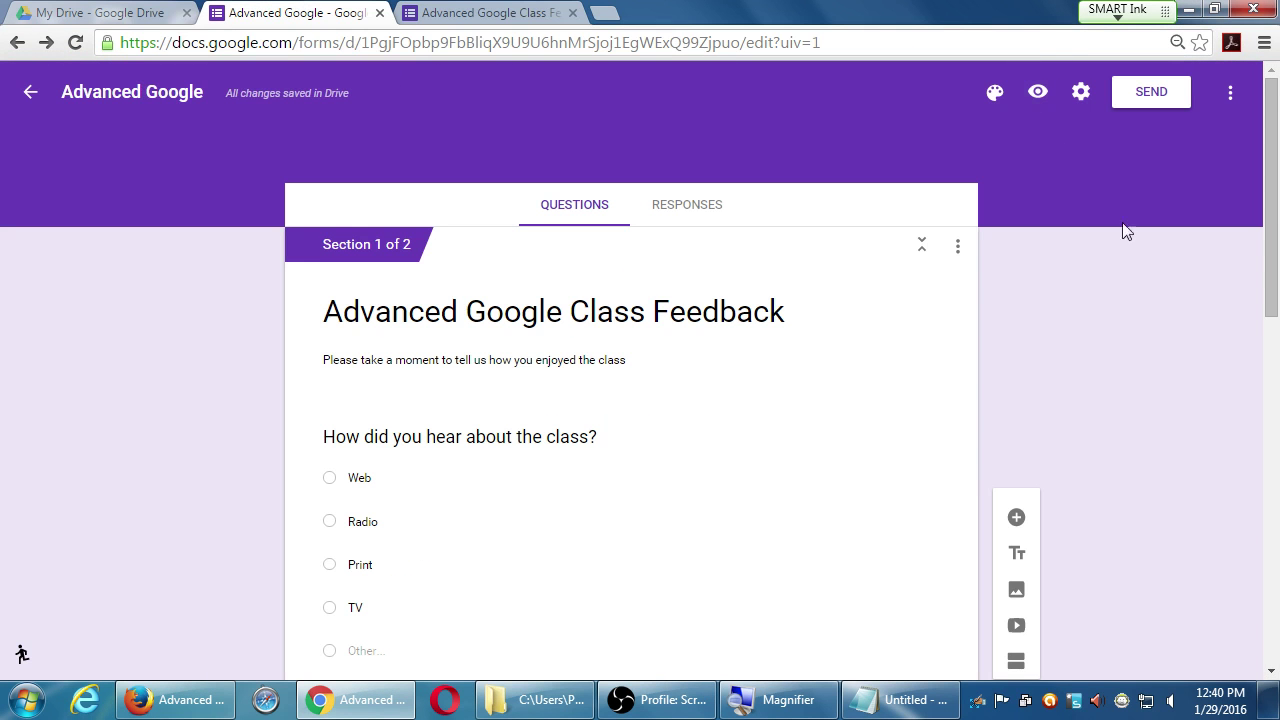
{"action": "left_click", "coordinate": [1035, 95]}
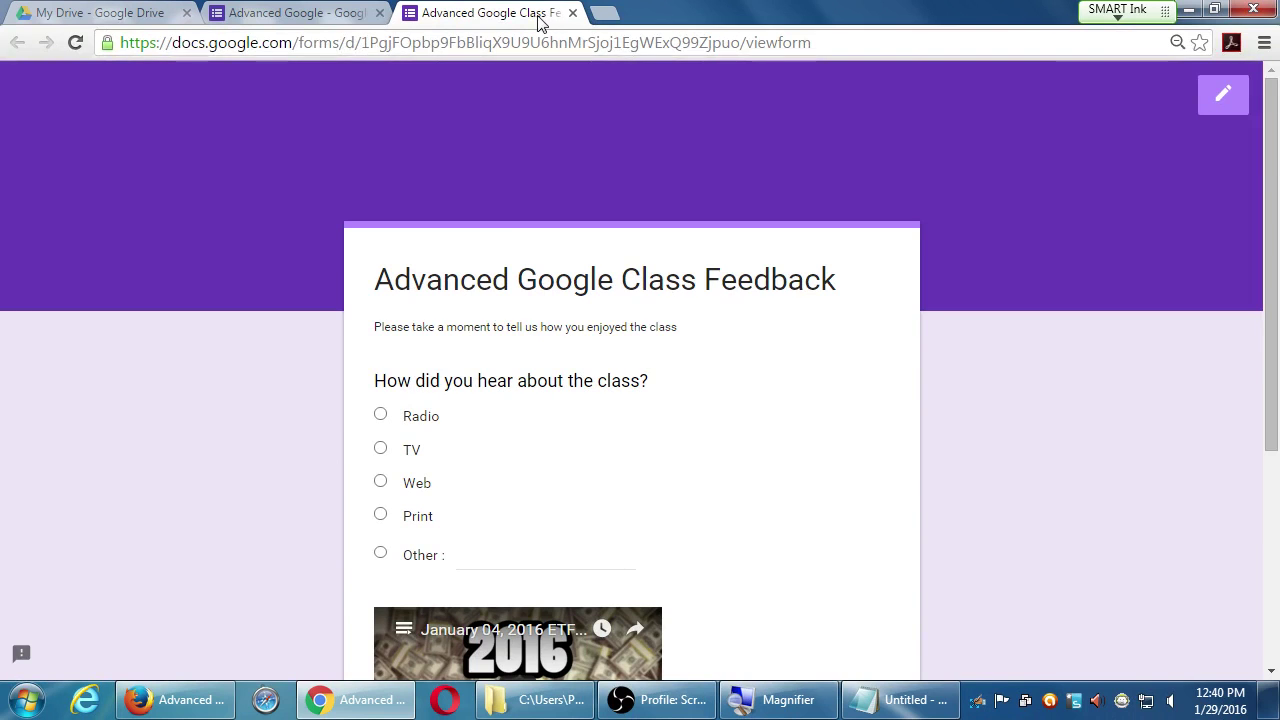
{"action": "left_click", "coordinate": [373, 8]}
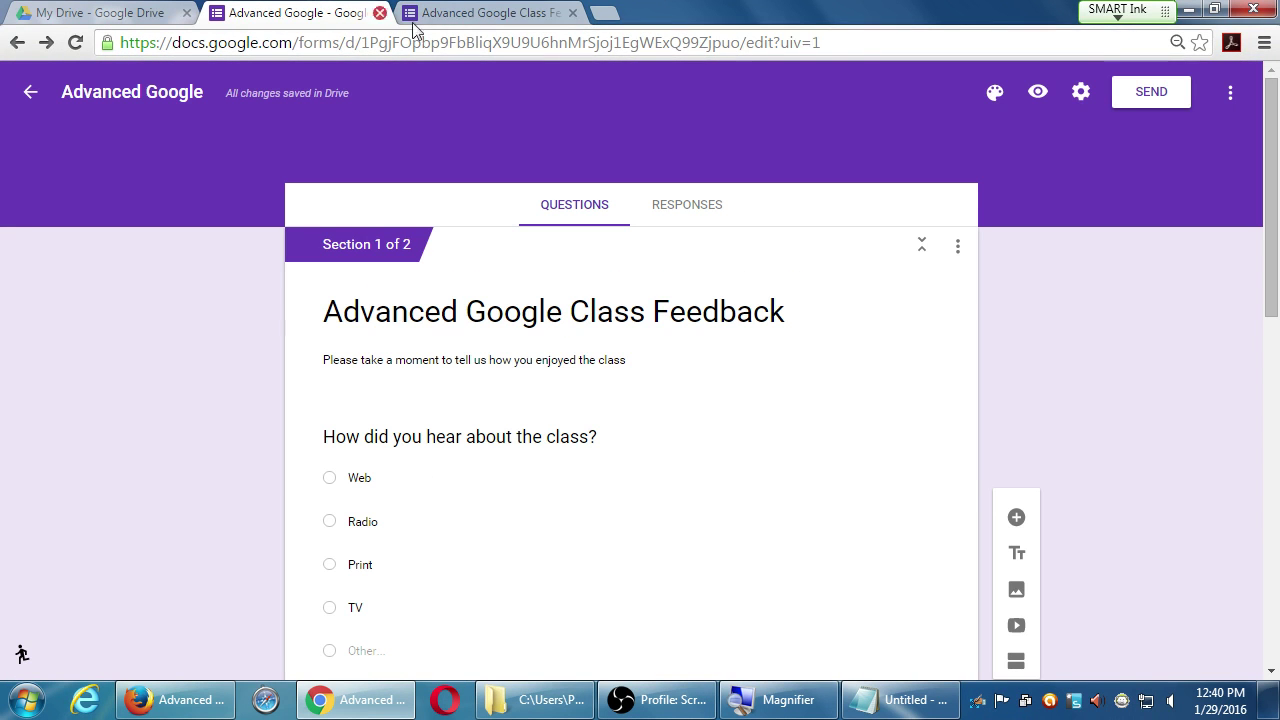
{"action": "left_click", "coordinate": [1141, 93]}
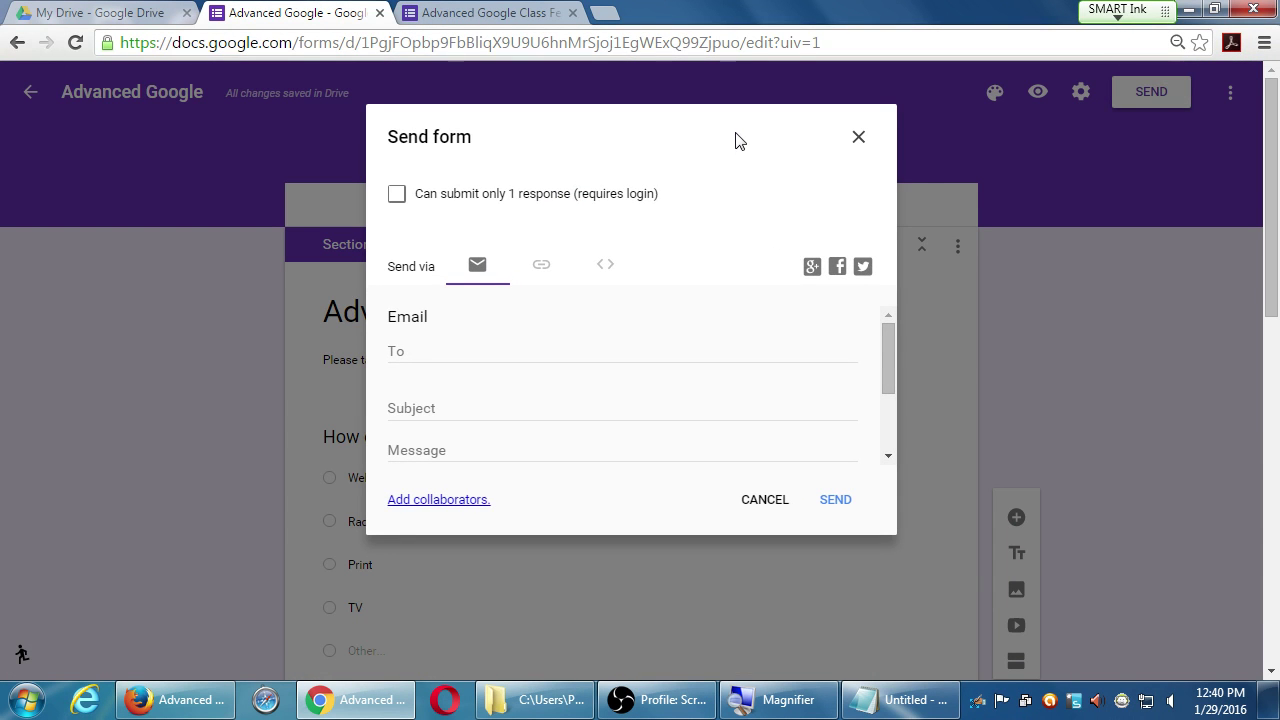